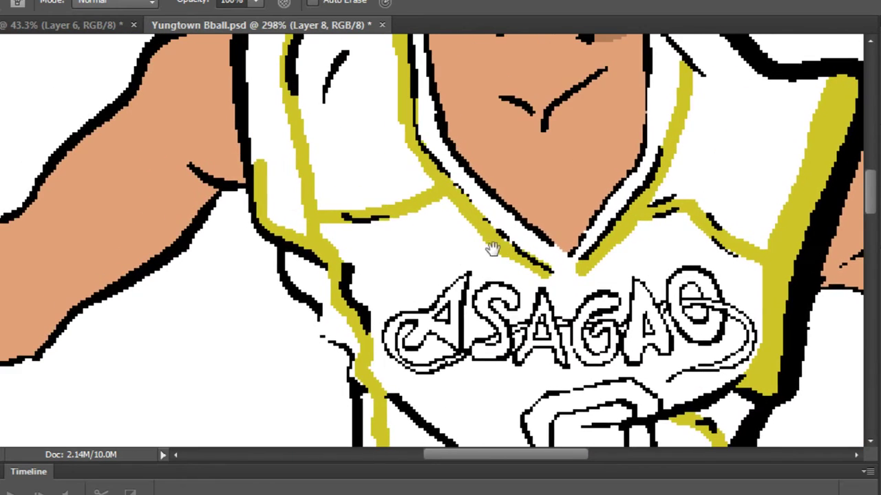
Paint the jersey's armhole band beside the ball-side arm solid yellow, from the underarm up to the shoulder seam.
scroll(238, 110, "up", 7)
left_click_drag(303, 219, 297, 119)
mouse_move(284, 149)
left_mouse_down()
mouse_move(293, 239)
mouse_move(295, 155)
mouse_move(317, 172)
mouse_move(326, 337)
mouse_move(356, 327)
mouse_move(368, 351)
mouse_move(383, 352)
mouse_move(320, 309)
left_mouse_up()
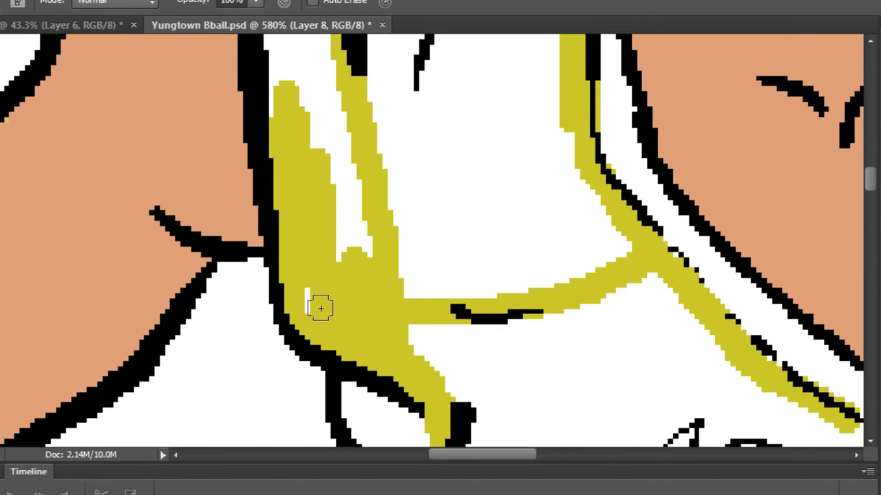
left_click_drag(349, 182, 346, 195)
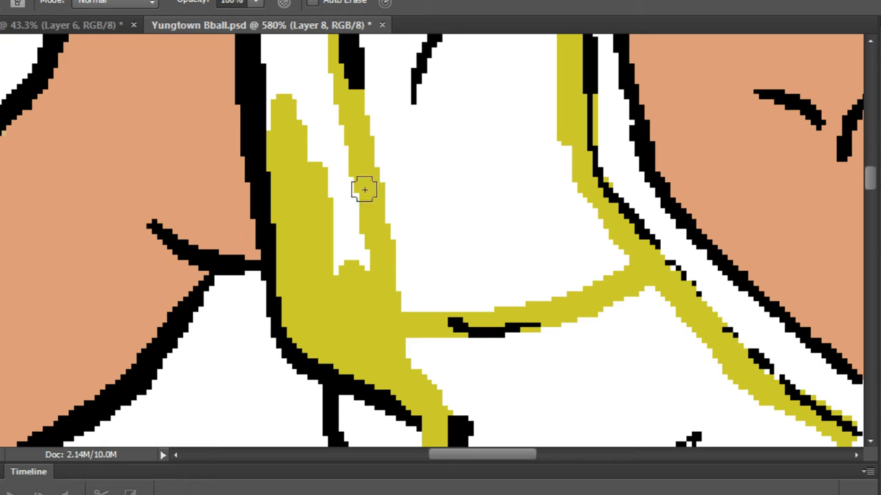
mouse_move(364, 190)
left_mouse_down()
mouse_move(322, 179)
mouse_move(351, 243)
mouse_move(368, 256)
mouse_move(322, 107)
mouse_move(297, 121)
left_mouse_up()
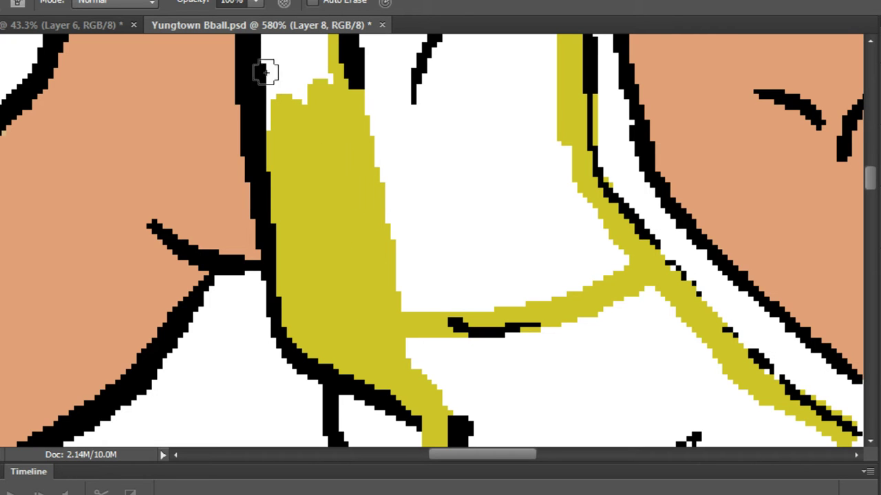
mouse_move(265, 72)
left_mouse_down()
mouse_move(298, 160)
mouse_move(323, 86)
mouse_move(348, 310)
left_mouse_up()
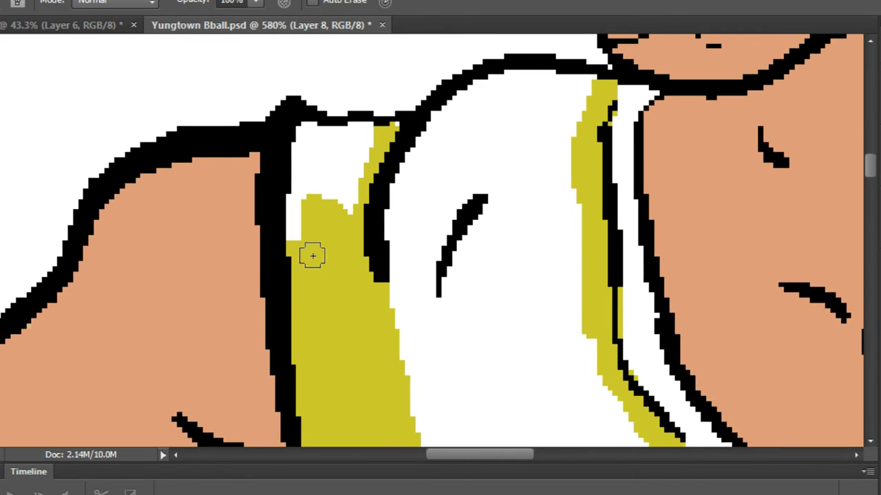
left_click_drag(313, 270, 311, 193)
mouse_move(296, 134)
left_mouse_down()
mouse_move(382, 141)
mouse_move(401, 139)
mouse_move(401, 130)
mouse_move(336, 165)
left_mouse_up()
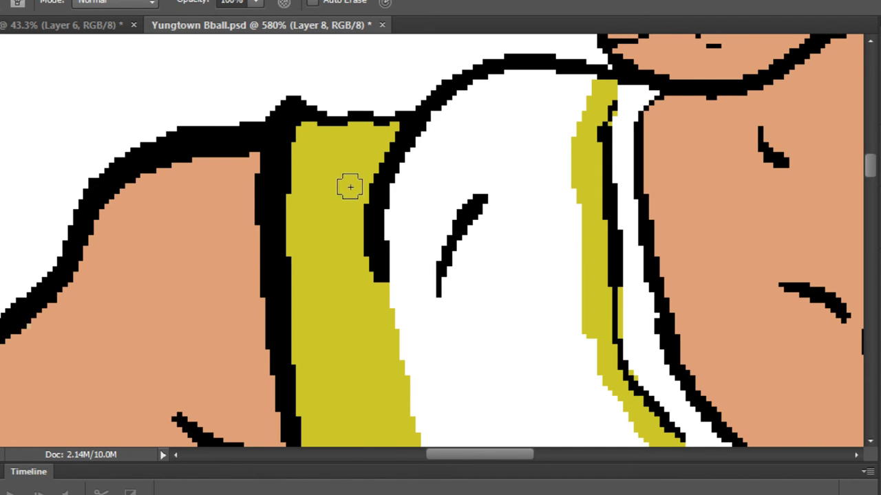
scroll(350, 187, "down", 3)
scroll(368, 191, "down", 1)
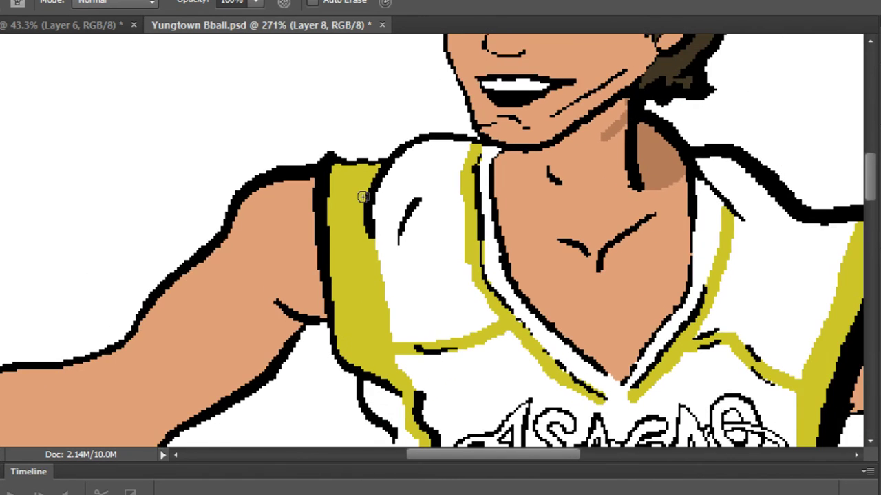
Thicken the yellow stripe around the shorts' lower side panel, along its upper border and down its inner edge.
left_click_drag(402, 210, 144, 142)
left_click_drag(303, 165, 236, 207)
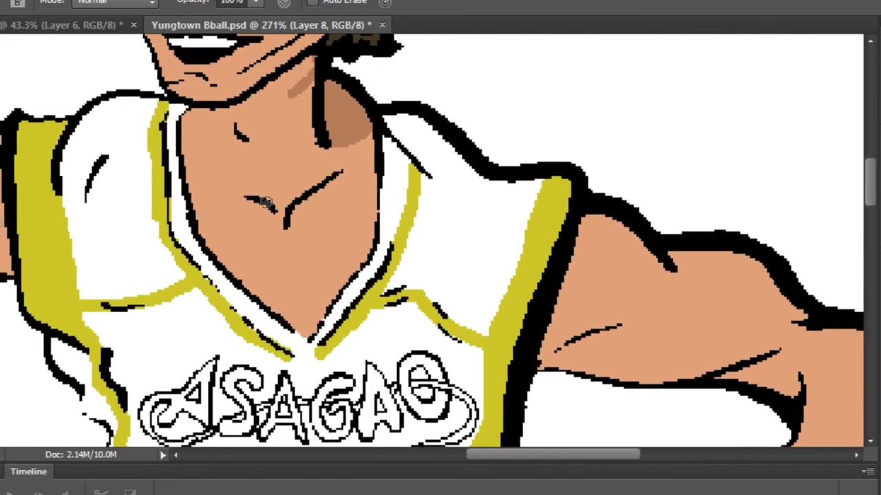
scroll(276, 199, "down", 3)
left_click_drag(276, 417, 285, 131)
left_click_drag(285, 189, 299, 106)
scroll(298, 104, "up", 4)
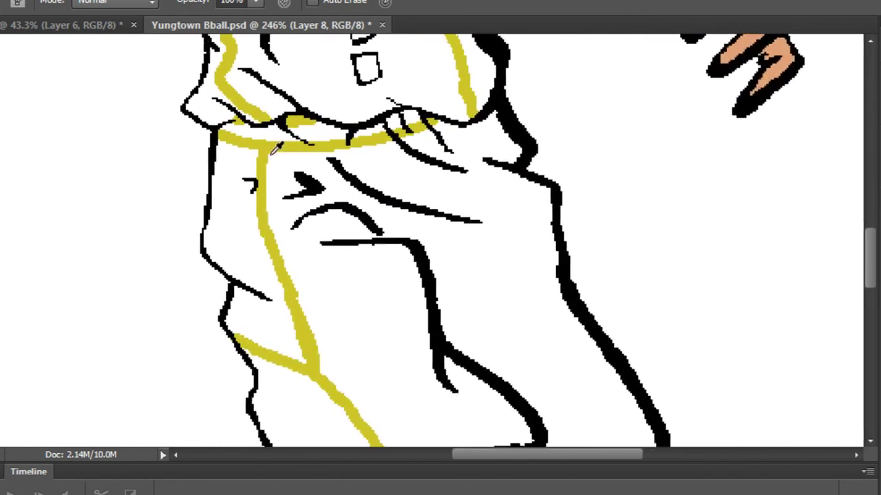
mouse_move(262, 281)
left_mouse_down()
mouse_move(215, 68)
mouse_move(267, 176)
left_mouse_up()
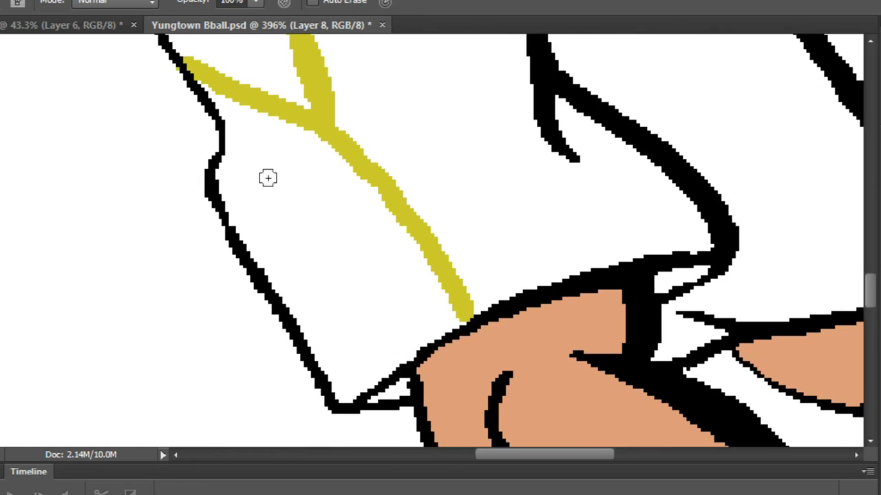
scroll(172, 63, "up", 1)
mouse_move(209, 91)
left_mouse_down()
mouse_move(240, 138)
mouse_move(212, 204)
left_mouse_up()
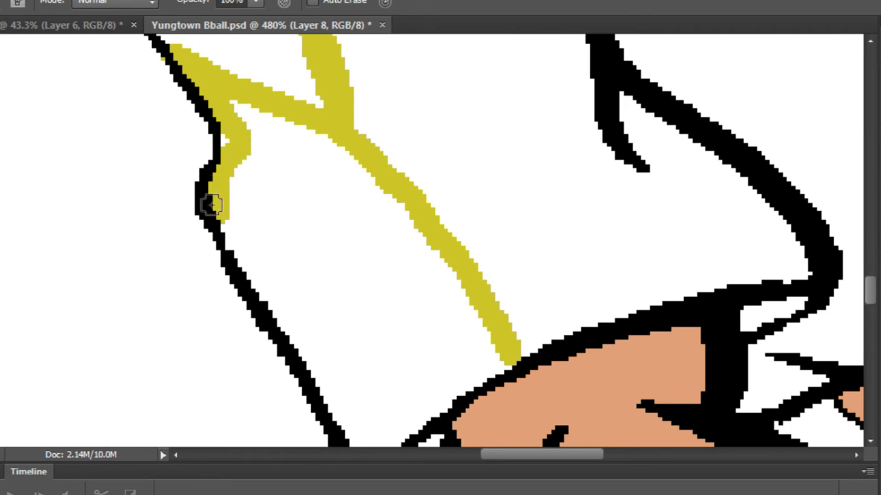
mouse_move(243, 161)
left_mouse_down()
mouse_move(236, 83)
mouse_move(368, 178)
mouse_move(221, 108)
left_mouse_up()
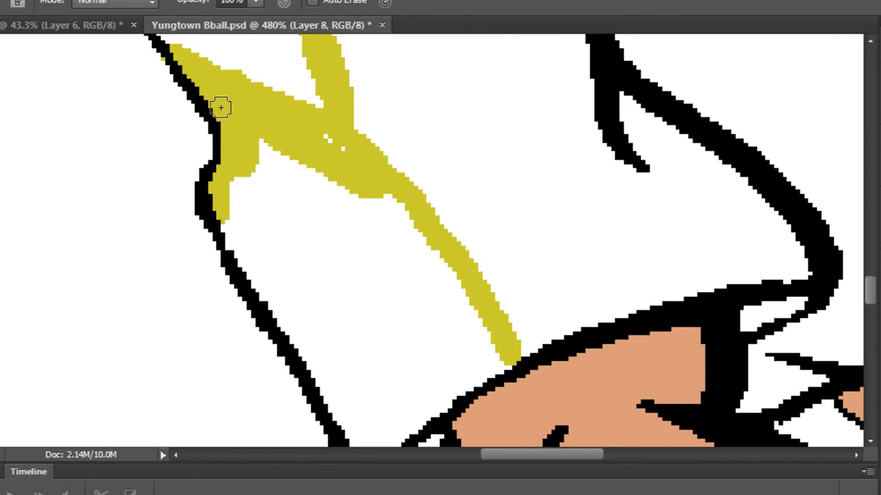
mouse_move(383, 194)
left_mouse_down()
mouse_move(472, 330)
mouse_move(433, 205)
left_mouse_up()
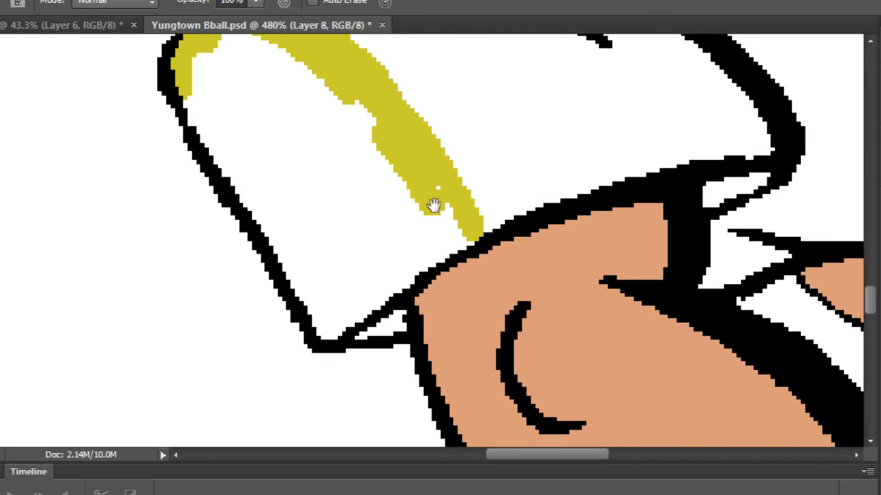
Close the yellow outline along the panel's hem and outer edge, and fill its interior yellow with the Paint Bucket.
left_click_drag(454, 251, 384, 293)
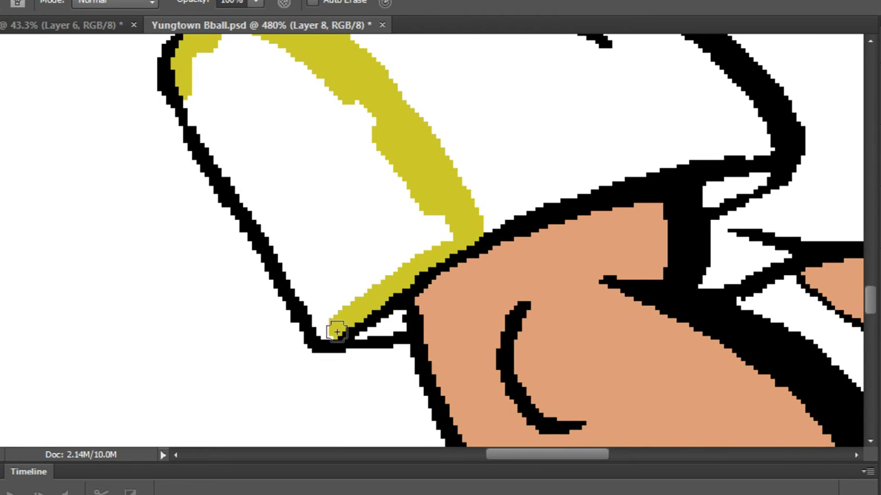
left_click_drag(306, 292, 292, 274)
left_click_drag(272, 238, 180, 83)
key("g")
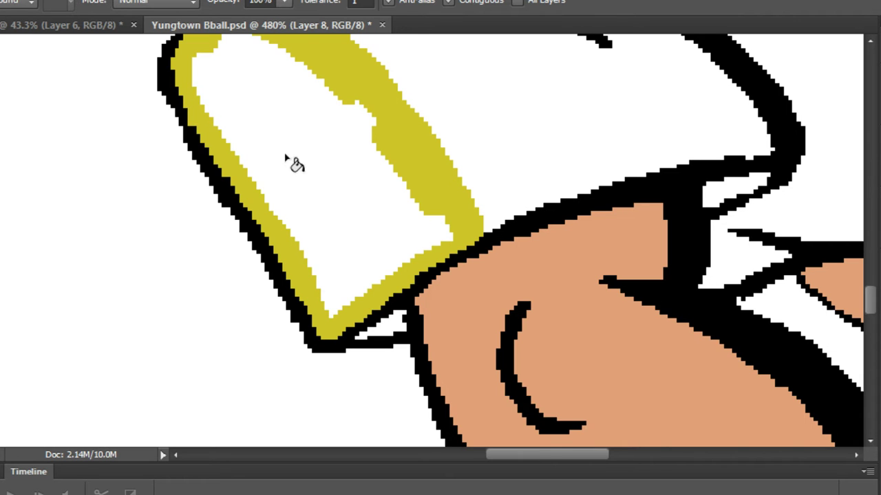
left_click(289, 157)
Paint the upper hook of the jersey's question mark yellow with the Pencil tool.
scroll(289, 156, "down", 4)
left_click_drag(280, 104, 242, 338)
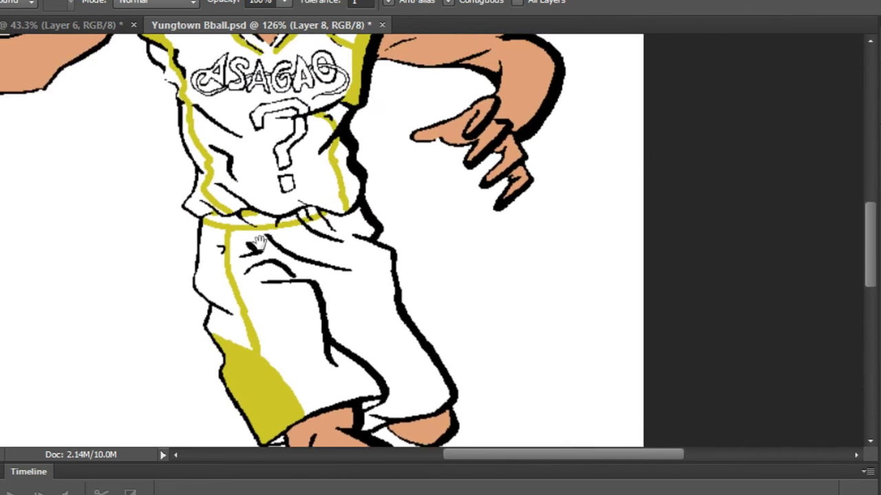
left_click_drag(282, 211, 288, 263)
scroll(279, 254, "up", 3)
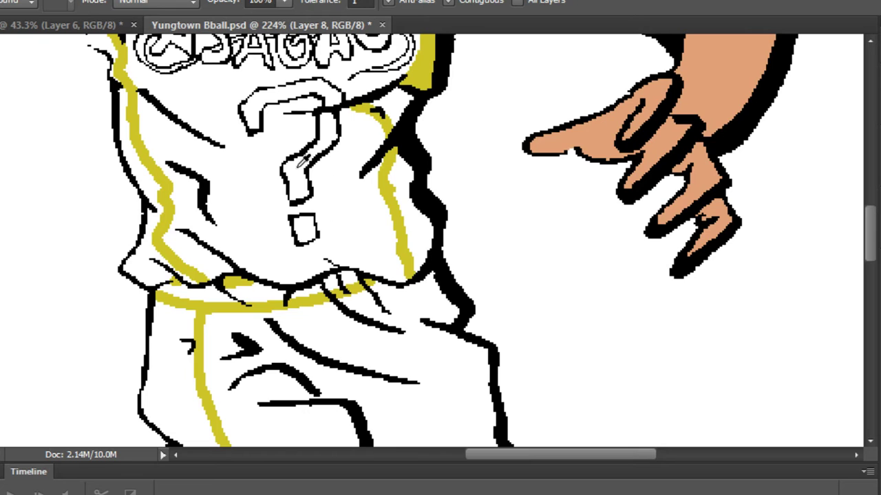
scroll(303, 161, "up", 3)
scroll(304, 179, "down", 5)
scroll(305, 178, "up", 6)
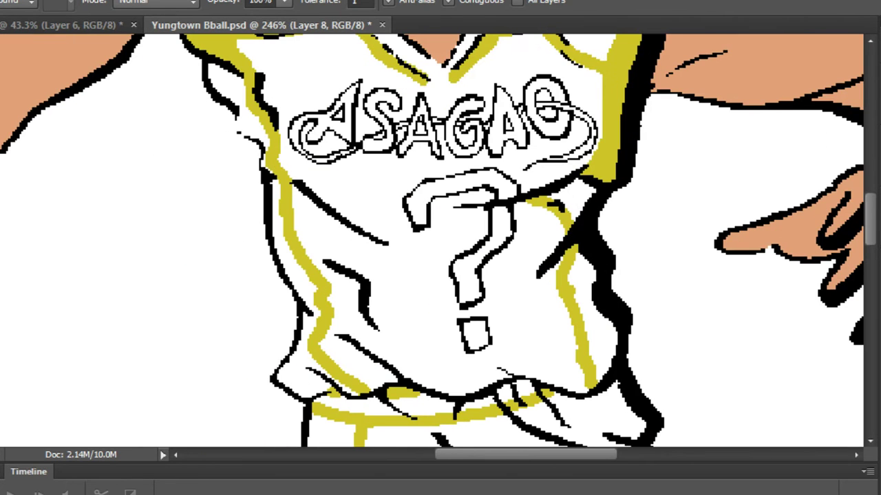
key("b")
scroll(447, 199, "up", 5)
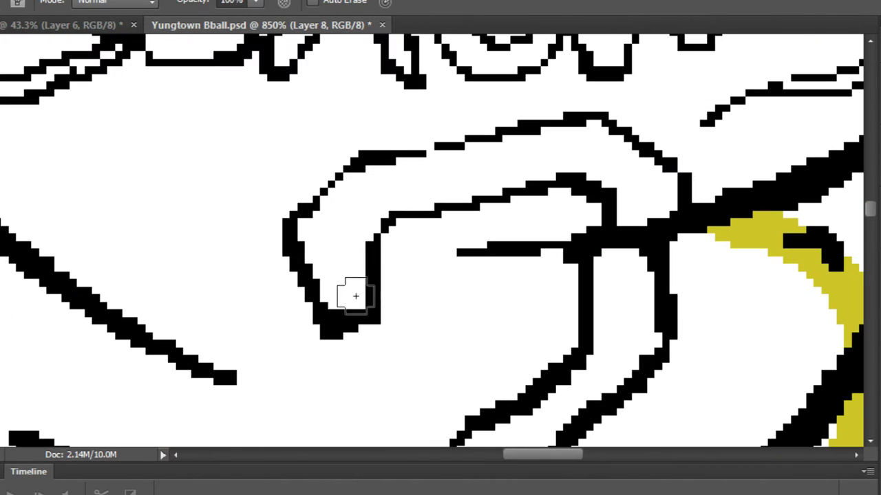
left_click(347, 295)
mouse_move(337, 288)
left_mouse_down()
mouse_move(315, 236)
mouse_move(363, 185)
mouse_move(384, 185)
mouse_move(385, 212)
mouse_move(347, 234)
left_mouse_up()
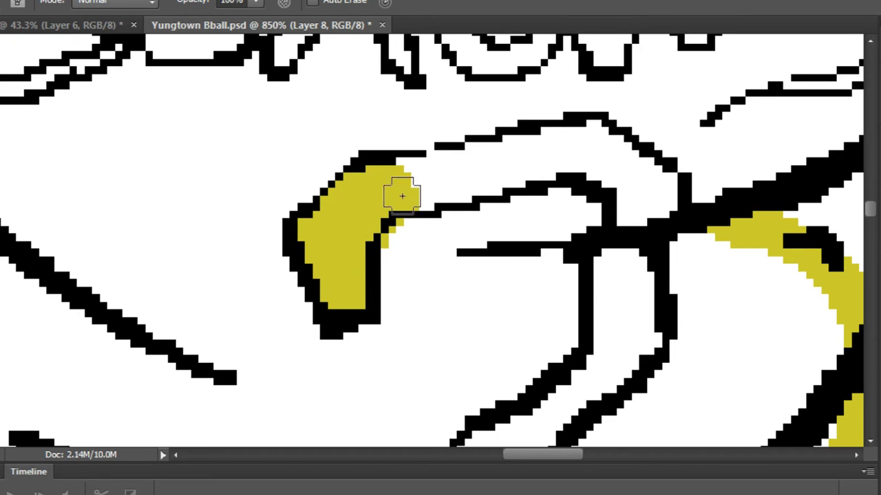
mouse_move(401, 196)
left_mouse_down()
mouse_move(498, 167)
mouse_move(484, 180)
left_mouse_up()
mouse_move(407, 181)
left_mouse_down()
mouse_move(600, 146)
mouse_move(657, 187)
left_mouse_up()
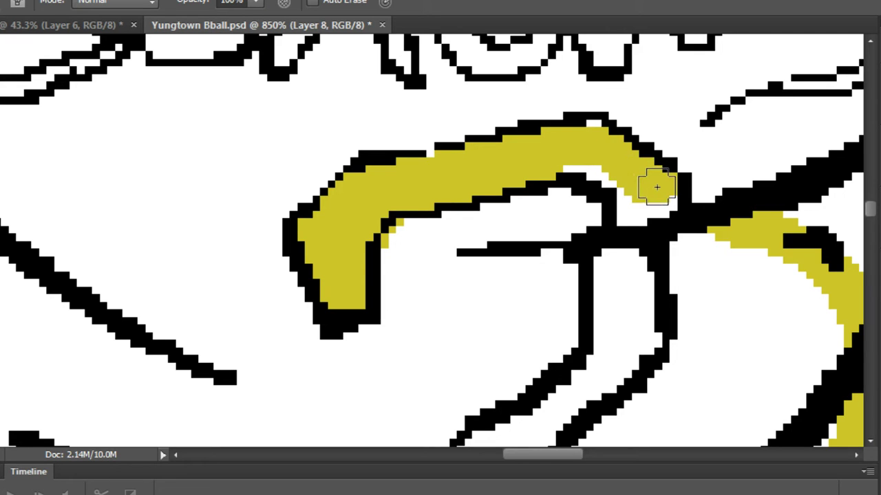
Paint the question mark's bend, stem and dot yellow inside their black outlines.
mouse_move(599, 167)
left_mouse_down()
mouse_move(637, 190)
mouse_move(624, 194)
mouse_move(622, 225)
mouse_move(655, 188)
mouse_move(610, 257)
mouse_move(610, 347)
mouse_move(635, 254)
mouse_move(639, 321)
mouse_move(617, 366)
left_mouse_up()
mouse_move(536, 373)
left_mouse_down()
mouse_move(611, 177)
mouse_move(659, 178)
mouse_move(647, 203)
mouse_move(597, 222)
mouse_move(565, 250)
mouse_move(586, 335)
mouse_move(582, 373)
mouse_move(631, 344)
mouse_move(613, 253)
mouse_move(586, 260)
left_mouse_up()
left_click_drag(595, 326, 537, 139)
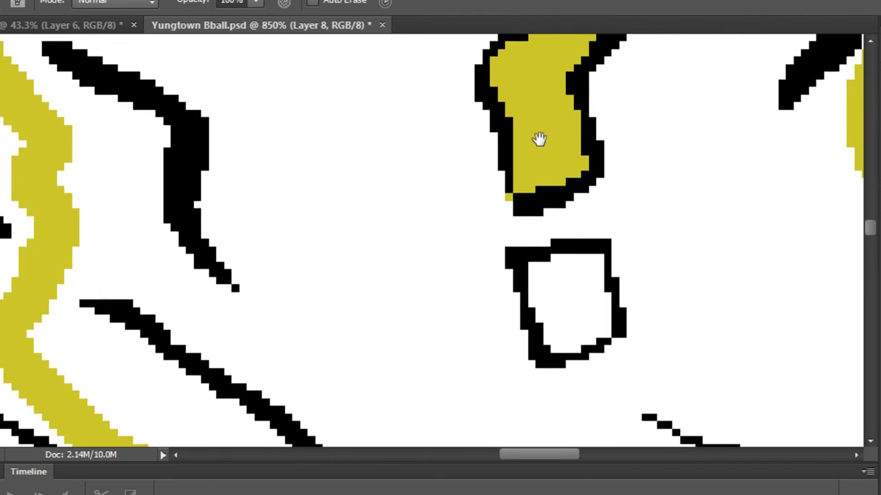
mouse_move(539, 272)
left_mouse_down()
mouse_move(570, 261)
mouse_move(591, 269)
mouse_move(599, 325)
mouse_move(554, 336)
mouse_move(545, 283)
mouse_move(572, 313)
left_mouse_up()
scroll(572, 310, "down", 16)
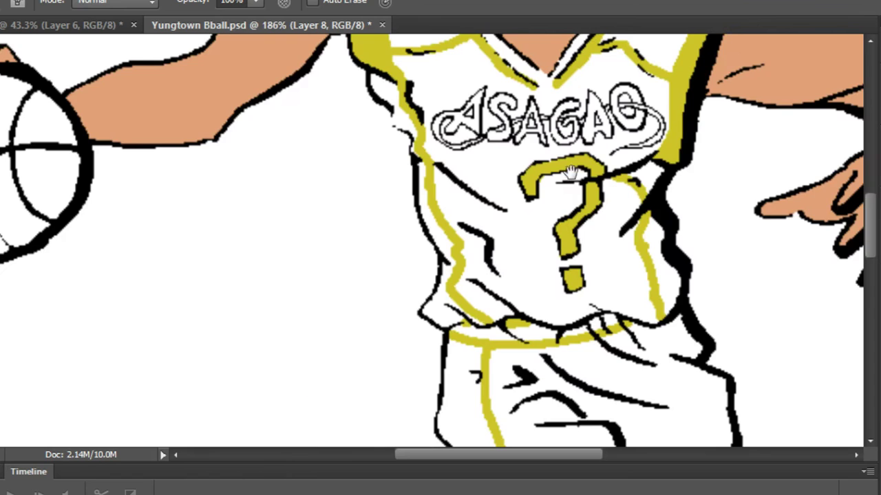
left_click_drag(593, 176, 503, 246)
scroll(519, 250, "up", 6)
scroll(551, 258, "up", 4)
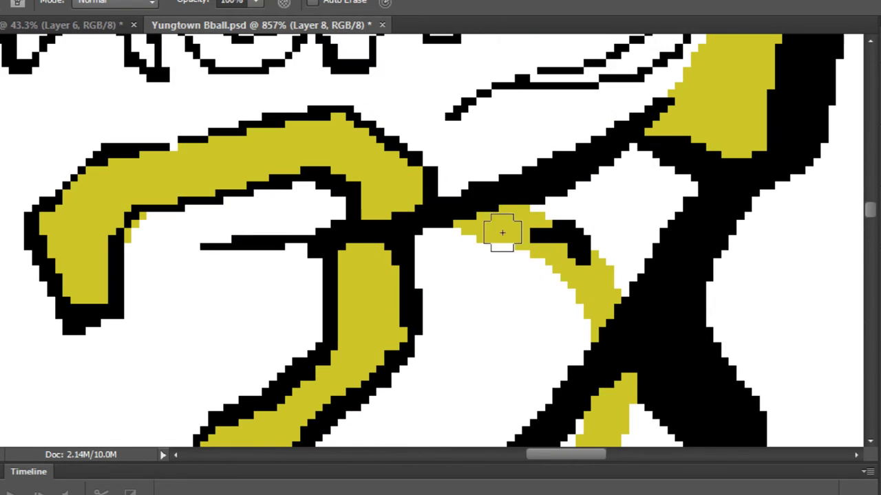
scroll(583, 202, "down", 3)
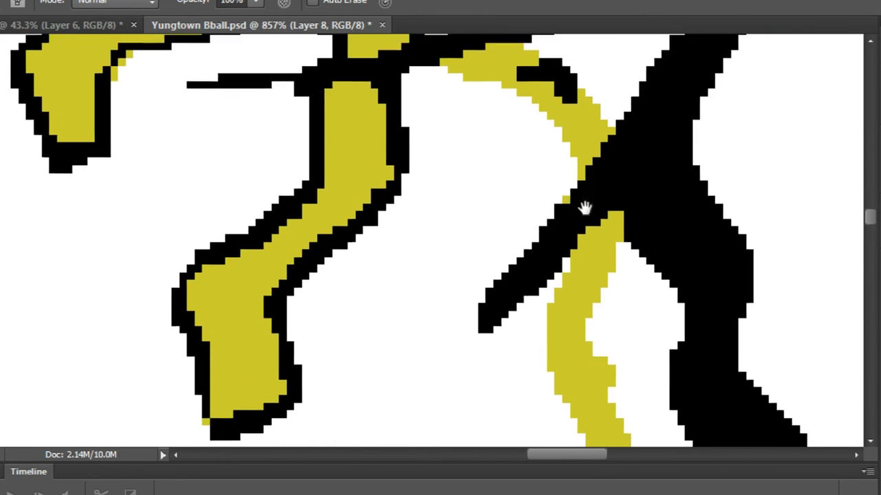
scroll(595, 199, "down", 2)
scroll(583, 187, "up", 4)
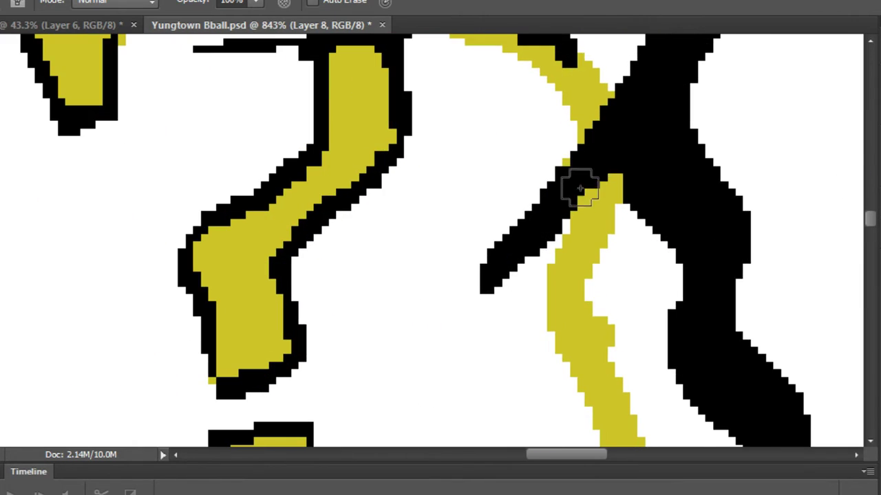
scroll(588, 168, "down", 5)
Sample the lighter teal swatch and paint the jersey's side strip teal below the underarm, outside the yellow stripe.
left_click_drag(592, 165, 344, 323)
left_click_drag(444, 189, 393, 344)
left_click_drag(447, 143, 397, 326)
left_click_drag(444, 195, 410, 339)
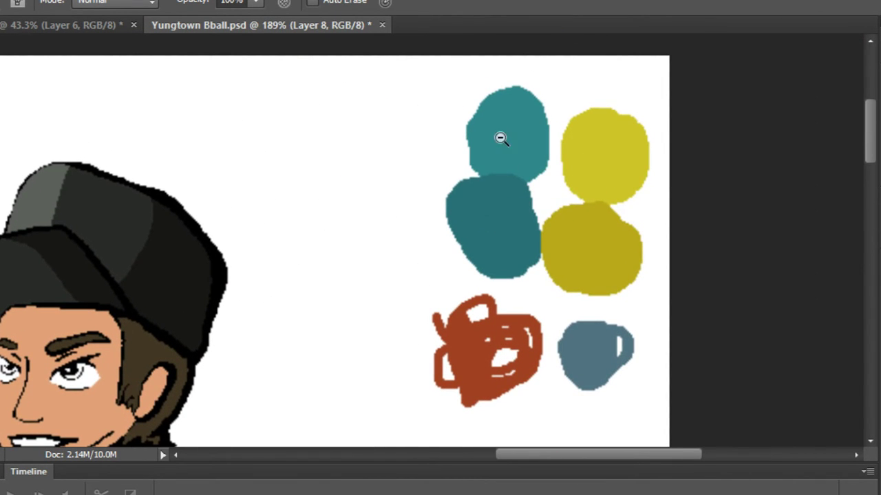
scroll(422, 163, "down", 10)
scroll(295, 179, "up", 2)
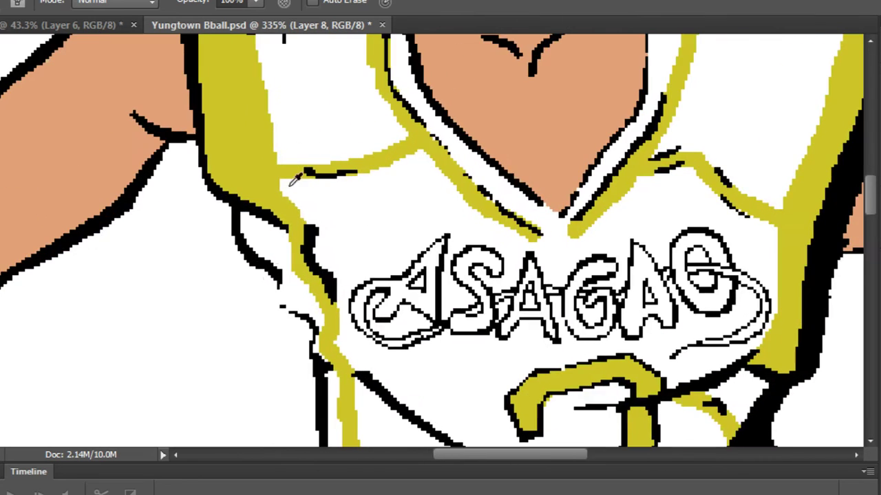
scroll(294, 179, "up", 4)
mouse_move(225, 148)
left_mouse_down()
mouse_move(311, 196)
mouse_move(327, 271)
mouse_move(323, 206)
mouse_move(323, 294)
mouse_move(272, 254)
mouse_move(241, 167)
left_mouse_up()
mouse_move(271, 239)
left_mouse_down()
mouse_move(282, 188)
mouse_move(301, 238)
mouse_move(260, 191)
mouse_move(306, 225)
mouse_move(212, 100)
mouse_move(227, 132)
mouse_move(237, 220)
mouse_move(303, 274)
mouse_move(290, 226)
mouse_move(253, 172)
left_mouse_up()
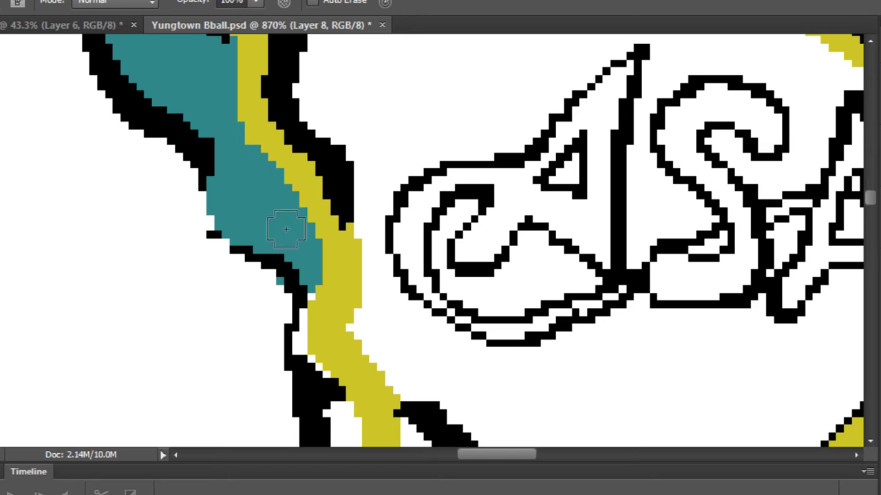
Extend the teal fill down the narrow side strip between the black outline and the yellow stripe toward the waist.
mouse_move(297, 275)
left_mouse_down()
mouse_move(306, 327)
mouse_move(328, 394)
left_mouse_up()
mouse_move(329, 393)
left_mouse_down()
mouse_move(300, 151)
mouse_move(325, 261)
mouse_move(325, 363)
mouse_move(315, 304)
mouse_move(318, 388)
left_mouse_up()
mouse_move(318, 377)
left_mouse_down()
mouse_move(319, 268)
mouse_move(304, 124)
mouse_move(374, 272)
mouse_move(306, 117)
mouse_move(372, 239)
mouse_move(415, 291)
left_mouse_up()
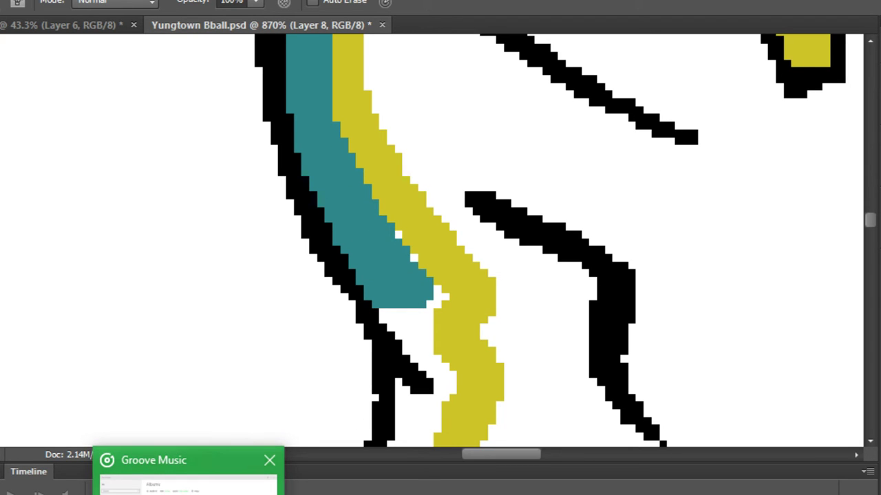
Switch to Groove Music, play the Red Vox album What Could Go Wrong, and return to the drawing.
left_click(170, 477)
left_click(393, 165)
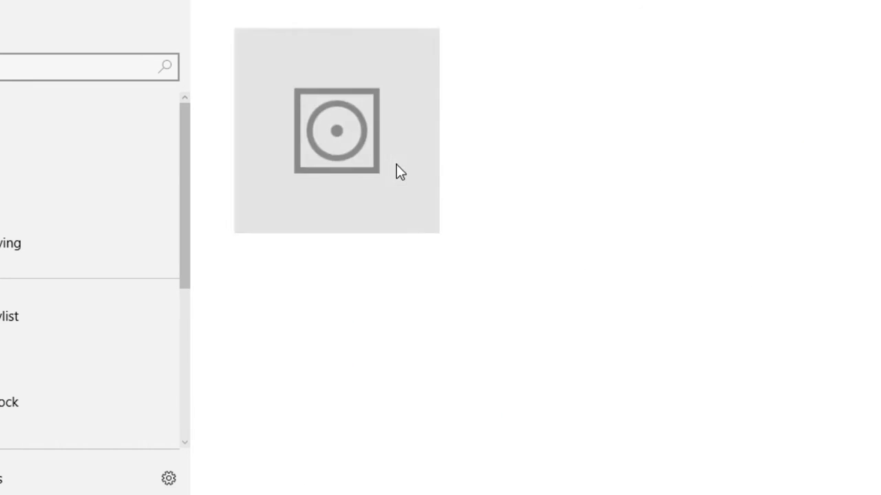
left_click(463, 130)
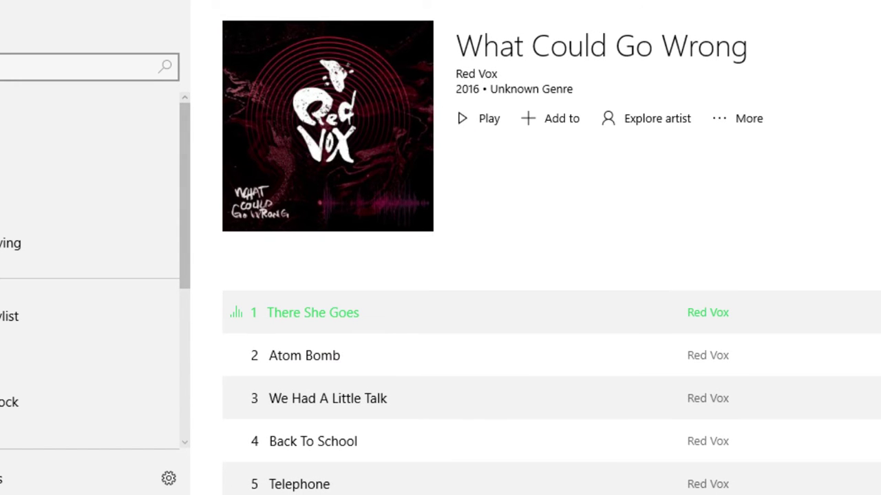
key("ctrl+f")
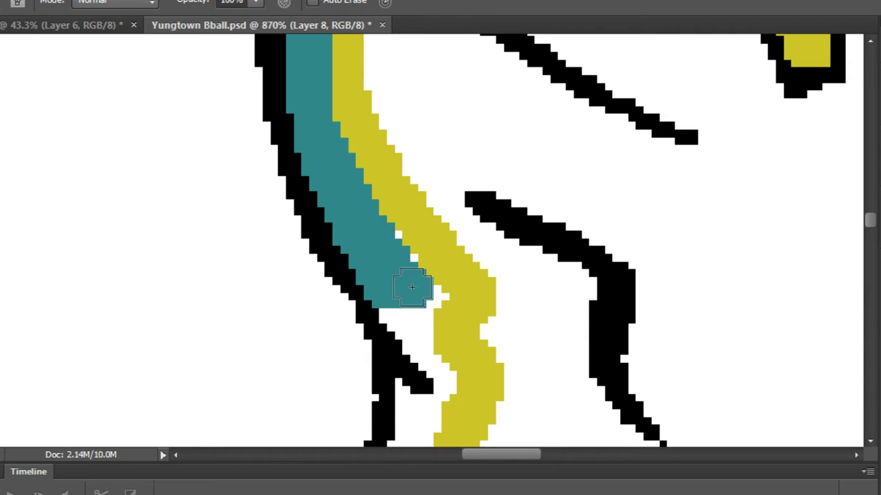
Paint the rest of the jersey's side strip teal down to the flared hem corner, covering the remaining white gaps.
mouse_move(421, 285)
left_mouse_down()
mouse_move(418, 349)
mouse_move(439, 386)
mouse_move(353, 250)
left_mouse_up()
scroll(353, 250, "down", 5)
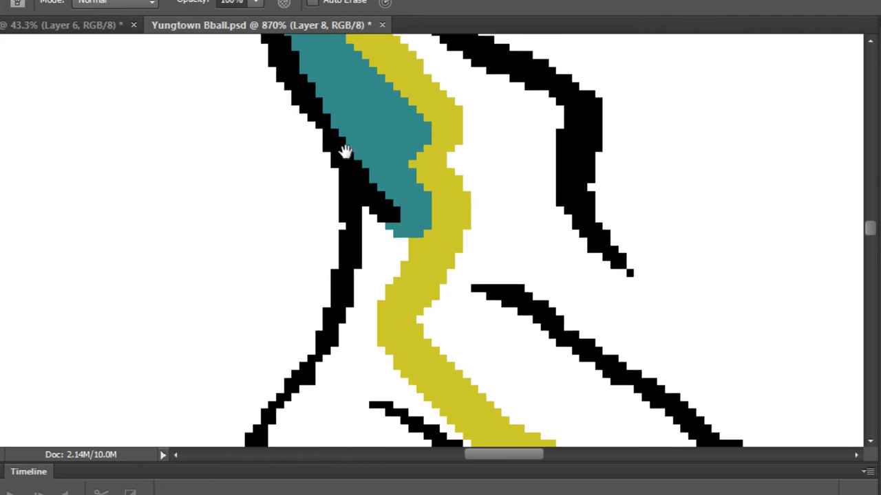
mouse_move(399, 214)
left_mouse_down()
mouse_move(366, 308)
mouse_move(388, 172)
mouse_move(361, 360)
mouse_move(392, 389)
mouse_move(358, 320)
mouse_move(330, 413)
left_mouse_up()
mouse_move(342, 365)
left_mouse_down()
mouse_move(367, 196)
mouse_move(385, 170)
mouse_move(339, 203)
mouse_move(325, 239)
mouse_move(306, 251)
mouse_move(328, 223)
mouse_move(345, 226)
mouse_move(346, 274)
mouse_move(411, 308)
mouse_move(451, 266)
mouse_move(400, 312)
mouse_move(484, 268)
mouse_move(577, 306)
mouse_move(378, 178)
mouse_move(404, 255)
mouse_move(433, 269)
left_mouse_up()
scroll(411, 231, "down", 5)
scroll(411, 227, "down", 8)
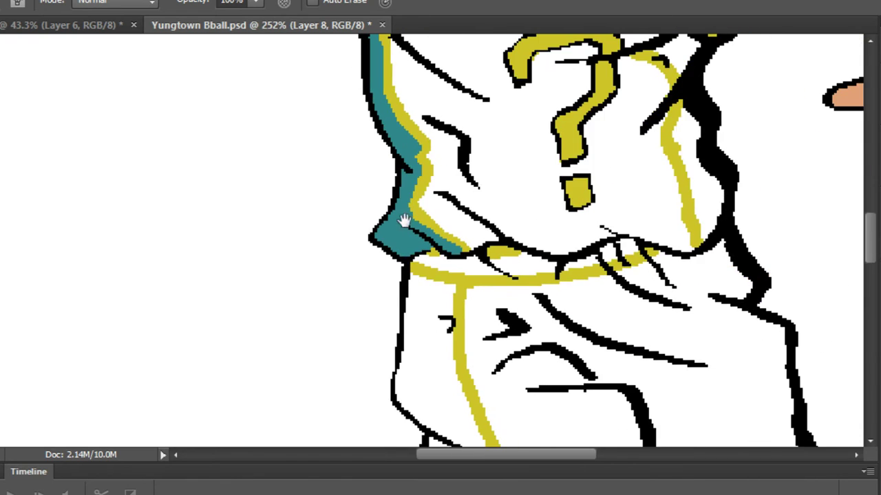
scroll(295, 275, "up", 7)
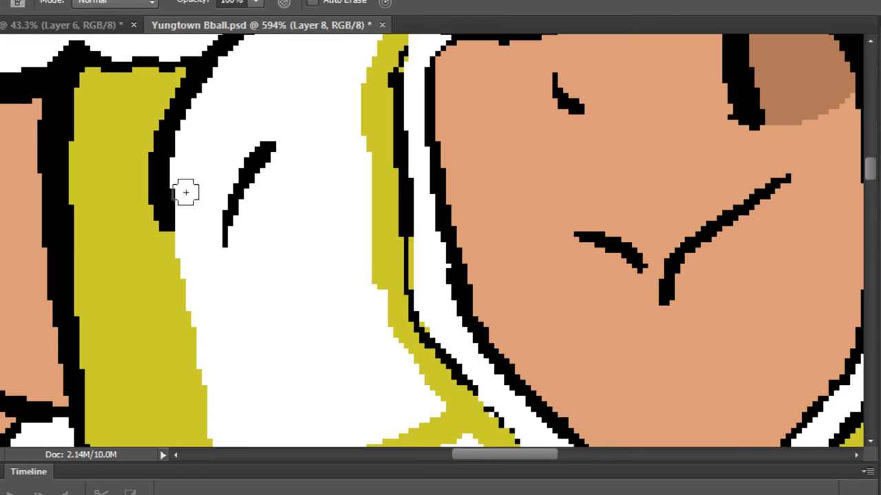
Paint a teal edge inside the shoulder panel along the armhole and shoulder outline up to the yellow collar trim.
left_click_drag(186, 192, 193, 121)
mouse_move(215, 79)
left_mouse_down()
mouse_move(241, 60)
mouse_move(135, 251)
mouse_move(212, 216)
mouse_move(272, 210)
mouse_move(331, 221)
mouse_move(285, 279)
left_mouse_up()
scroll(144, 189, "up", 2)
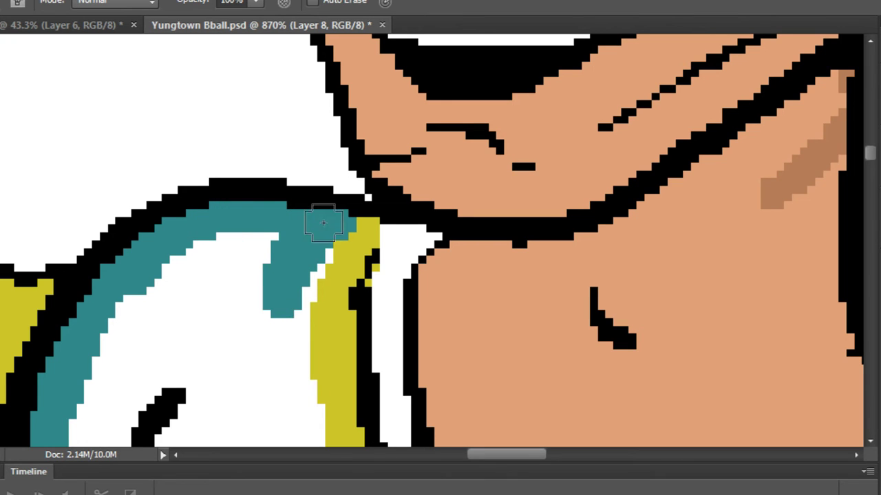
left_click_drag(324, 222, 286, 339)
Paint the collar band teal from the shoulder down the neckline, between the two black outlines.
mouse_move(390, 250)
left_mouse_down()
mouse_move(379, 330)
mouse_move(397, 248)
left_mouse_up()
mouse_move(379, 313)
left_mouse_down()
mouse_move(376, 204)
mouse_move(398, 415)
left_mouse_up()
mouse_move(393, 379)
left_mouse_down()
mouse_move(380, 194)
mouse_move(394, 316)
left_mouse_up()
mouse_move(382, 239)
left_mouse_down()
mouse_move(379, 335)
mouse_move(437, 390)
mouse_move(392, 247)
left_mouse_up()
left_click_drag(416, 319, 328, 163)
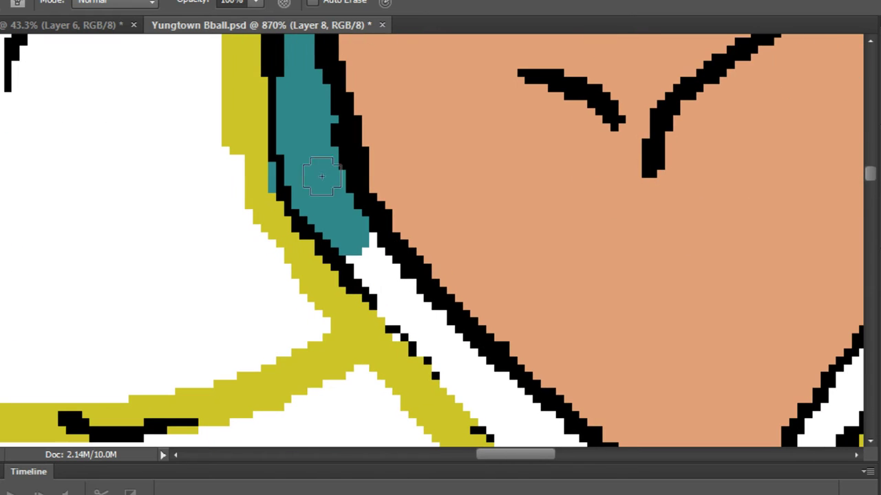
mouse_move(362, 245)
left_mouse_down()
mouse_move(434, 337)
mouse_move(333, 237)
mouse_move(439, 349)
mouse_move(491, 387)
left_mouse_up()
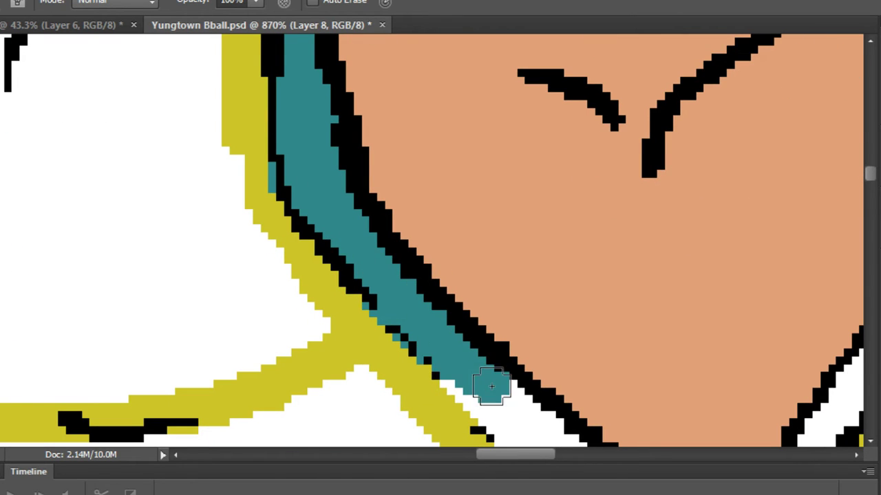
mouse_move(432, 352)
left_mouse_down()
mouse_move(297, 156)
mouse_move(383, 251)
mouse_move(492, 334)
mouse_move(567, 374)
mouse_move(399, 237)
left_mouse_up()
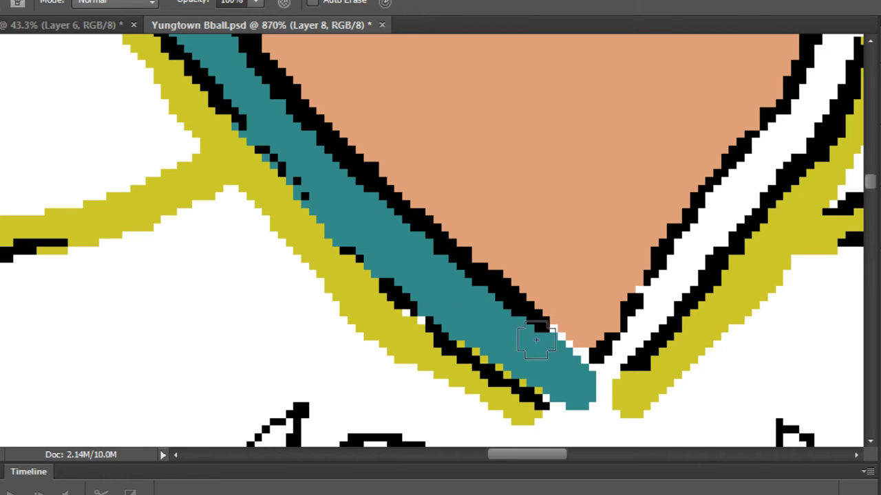
Fill the point of the V-neck collar with teal and touch up the yellow trim along its lower edge.
left_click_drag(569, 399, 456, 317)
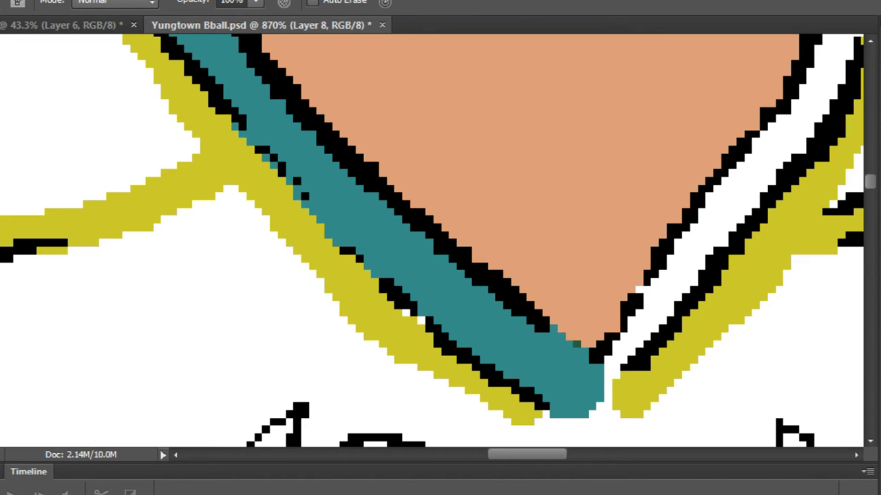
scroll(425, 381, "up", 2)
scroll(509, 344, "down", 1)
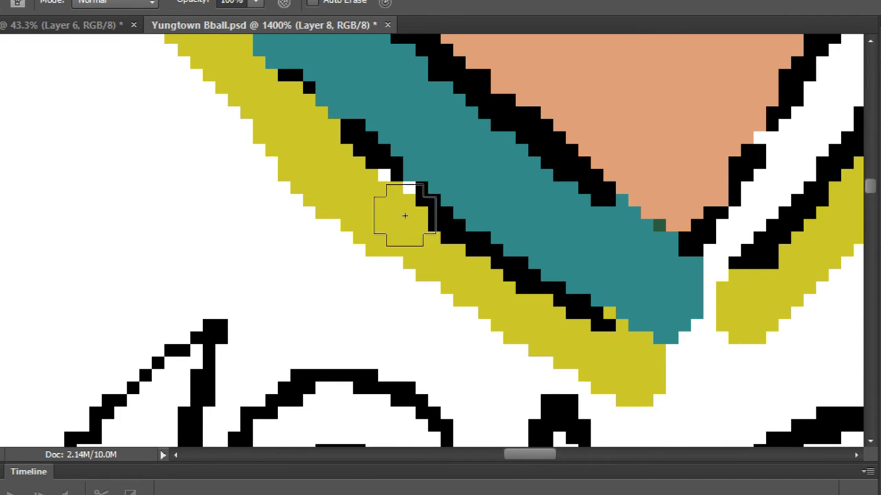
left_click_drag(751, 285, 411, 247)
left_click_drag(318, 334, 426, 252)
Paint the opposite collar band teal from the V point partway up the neckline.
mouse_move(289, 272)
left_mouse_down()
mouse_move(301, 250)
mouse_move(261, 230)
mouse_move(320, 245)
mouse_move(403, 196)
mouse_move(482, 84)
mouse_move(444, 123)
mouse_move(423, 214)
mouse_move(377, 259)
mouse_move(480, 140)
left_mouse_up()
left_click_drag(359, 269, 502, 81)
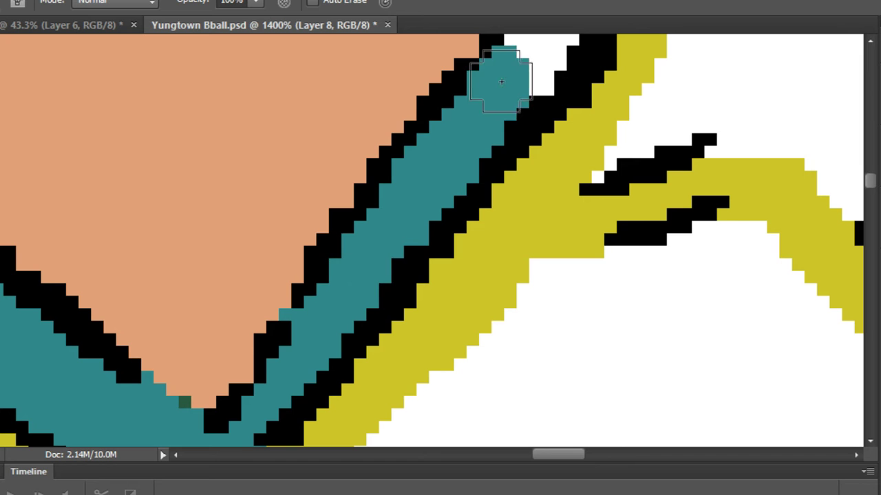
left_click_drag(437, 164, 536, 54)
left_click_drag(515, 96, 392, 302)
left_click_drag(417, 255, 478, 93)
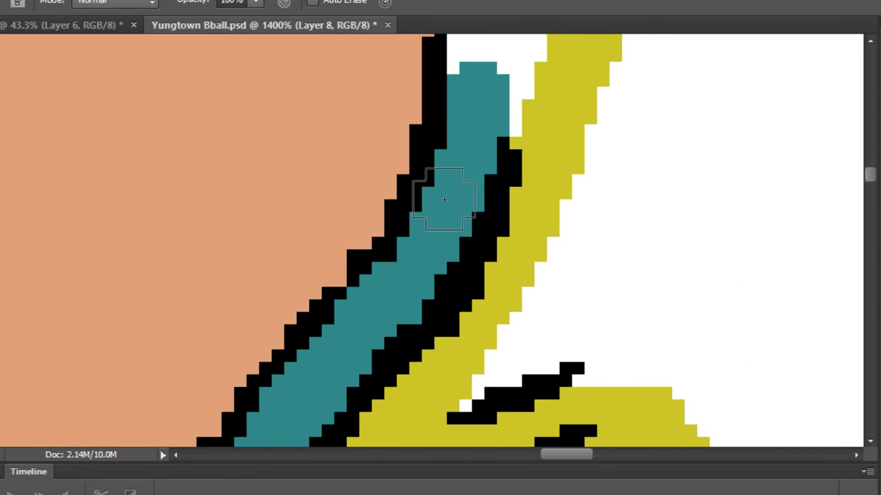
Merge Layer 8 down into the layer beneath it.
scroll(451, 205, "down", 7)
scroll(456, 192, "down", 2)
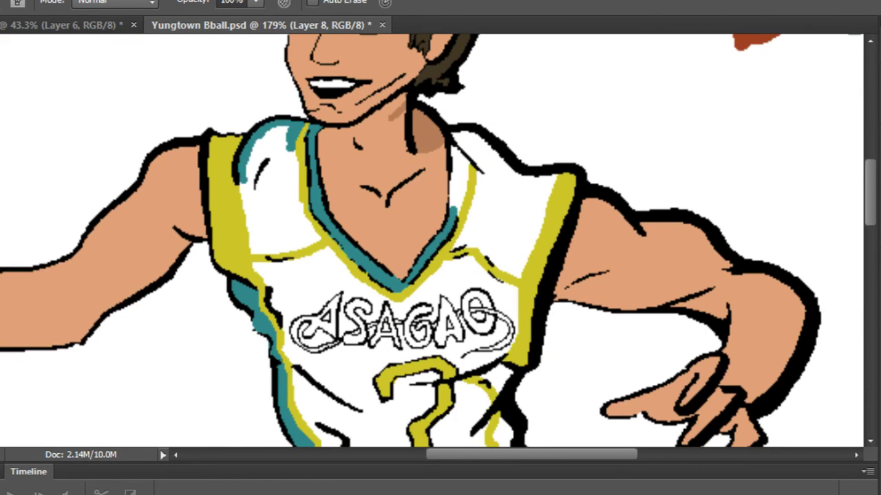
right_click(879, 395)
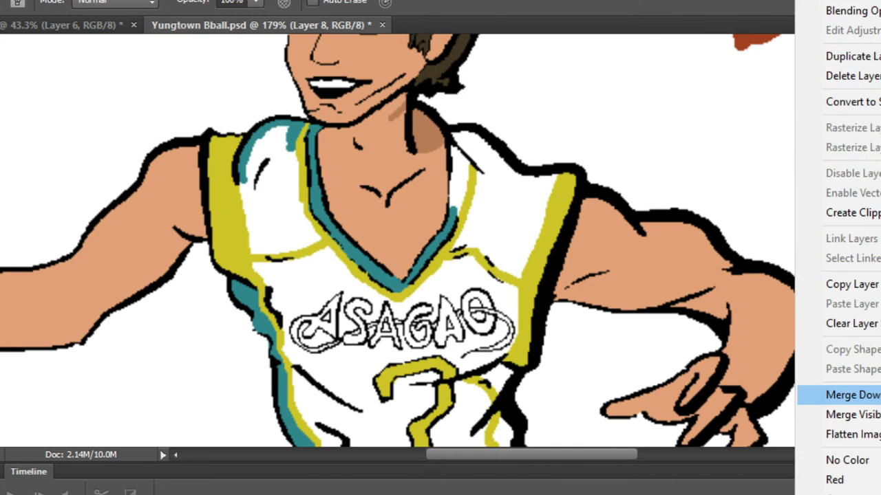
left_click(852, 395)
Clear the stray dark green pixel at the neckline's point and recolor the spot with the skin tone.
scroll(341, 274, "up", 6)
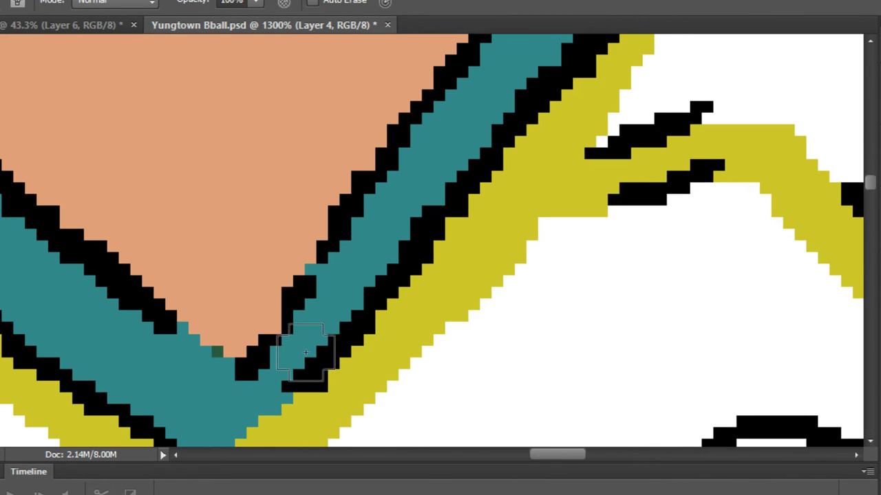
scroll(285, 337, "up", 2)
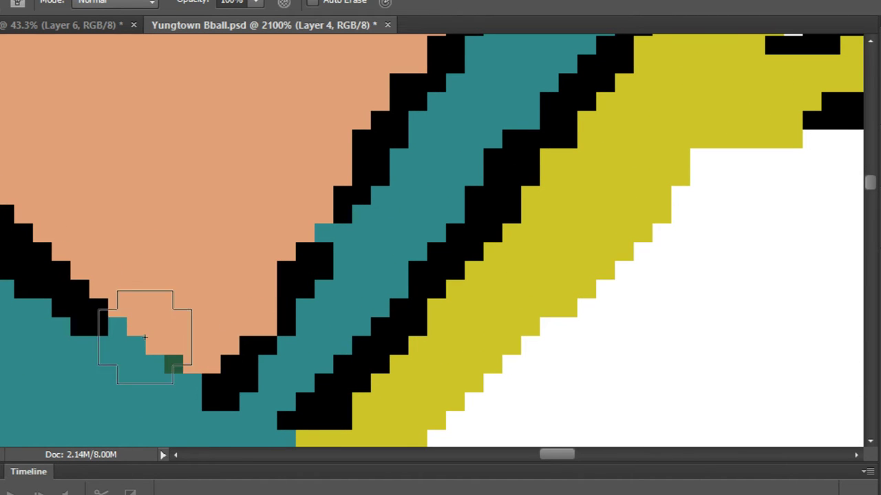
left_click(192, 326)
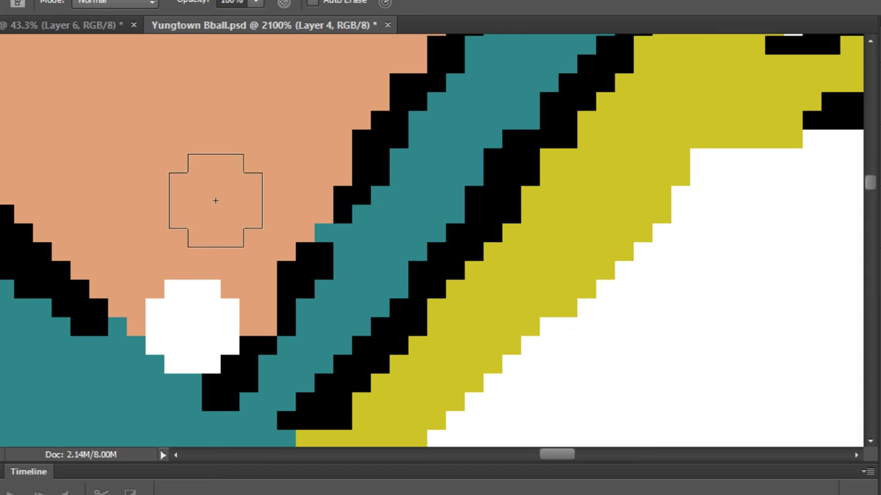
left_click(193, 320)
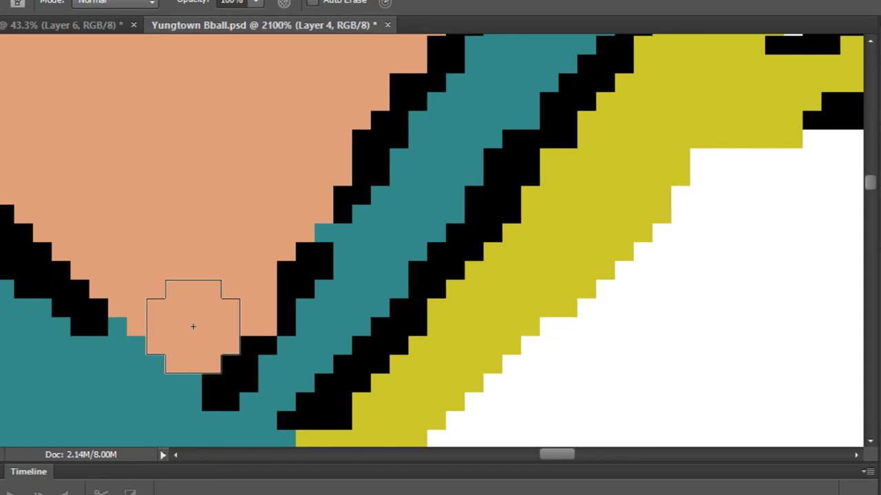
scroll(227, 204, "down", 1)
scroll(227, 203, "down", 1)
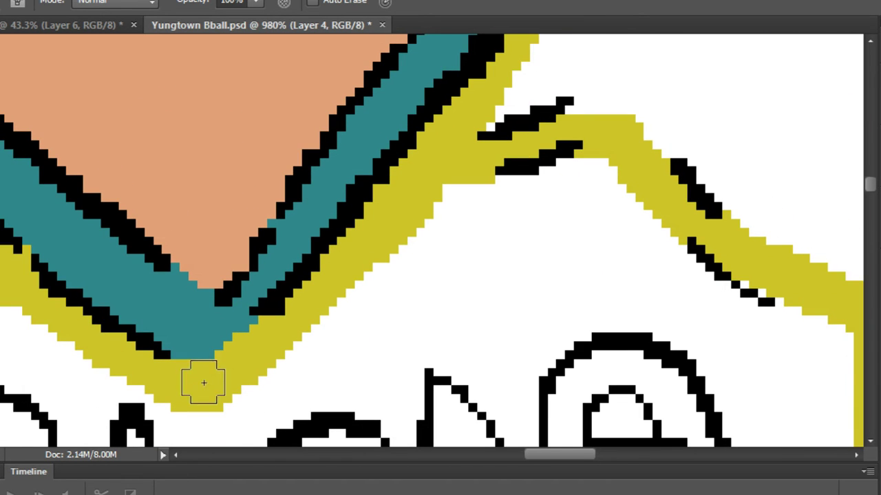
Extend the teal collar band up the side of the neck to the black shoulder seam line.
scroll(384, 163, "down", 1)
scroll(247, 298, "up", 2)
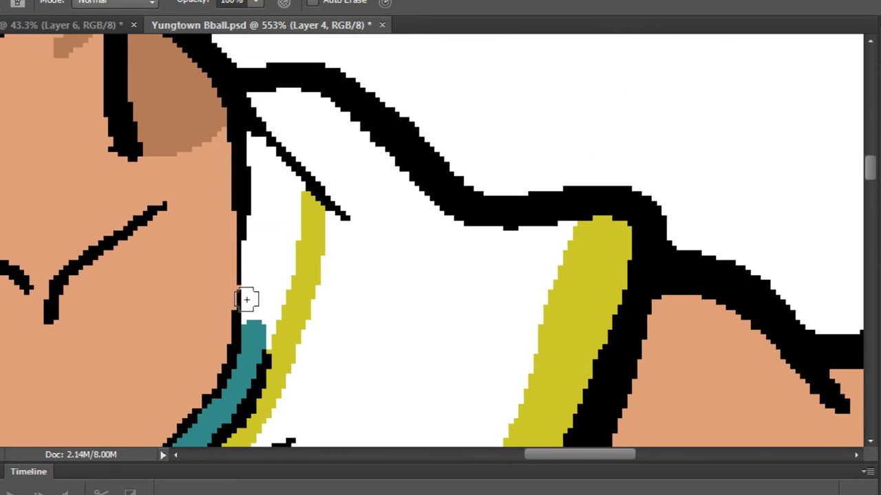
mouse_move(270, 213)
left_mouse_down()
mouse_move(263, 334)
mouse_move(266, 146)
mouse_move(254, 333)
left_mouse_up()
mouse_move(261, 284)
left_mouse_down()
mouse_move(266, 121)
mouse_move(293, 56)
left_mouse_up()
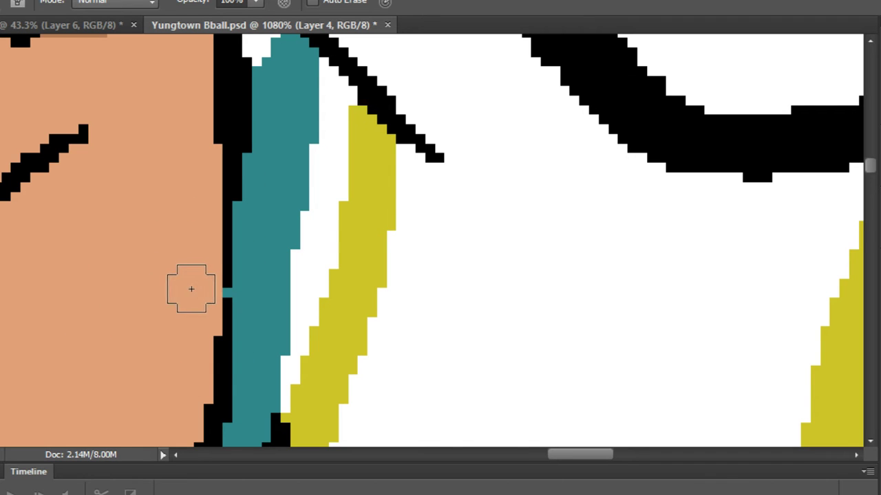
left_click_drag(281, 161, 248, 356)
mouse_move(233, 279)
left_mouse_down()
mouse_move(232, 162)
mouse_move(301, 121)
mouse_move(467, 239)
left_mouse_up()
Paint teal beyond the seam line and along the underside of the shoulder outline to the yellow armhole trim.
mouse_move(360, 164)
left_mouse_down()
mouse_move(374, 256)
mouse_move(456, 335)
mouse_move(246, 184)
mouse_move(453, 361)
mouse_move(316, 176)
mouse_move(414, 244)
left_mouse_up()
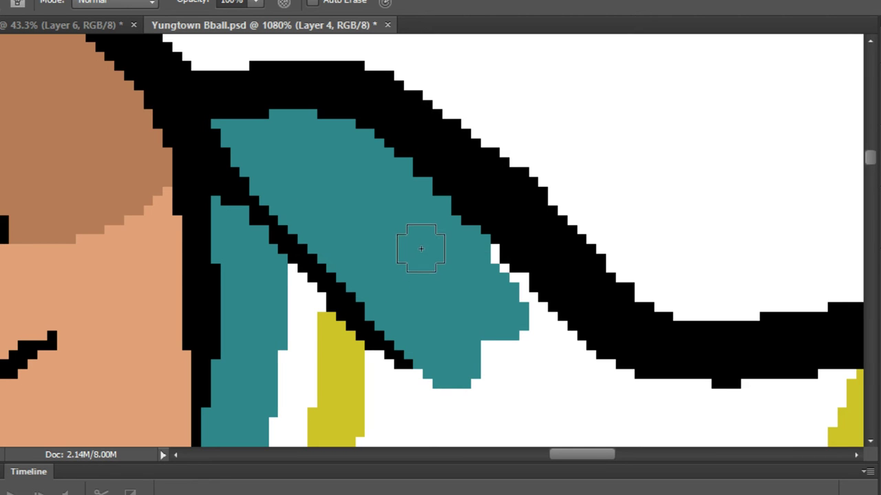
scroll(421, 249, "down", 4)
scroll(408, 252, "up", 3)
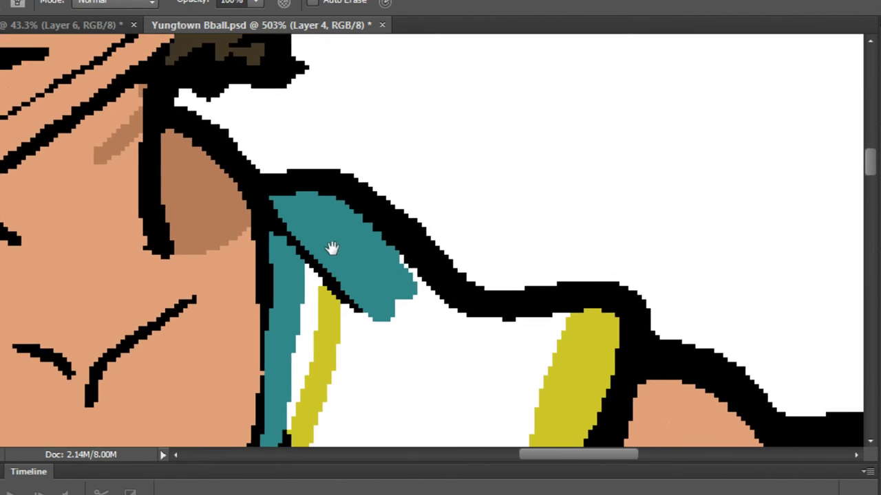
left_click_drag(332, 248, 280, 232)
scroll(171, 140, "up", 7)
mouse_move(367, 348)
left_mouse_down()
mouse_move(342, 342)
mouse_move(144, 210)
left_mouse_up()
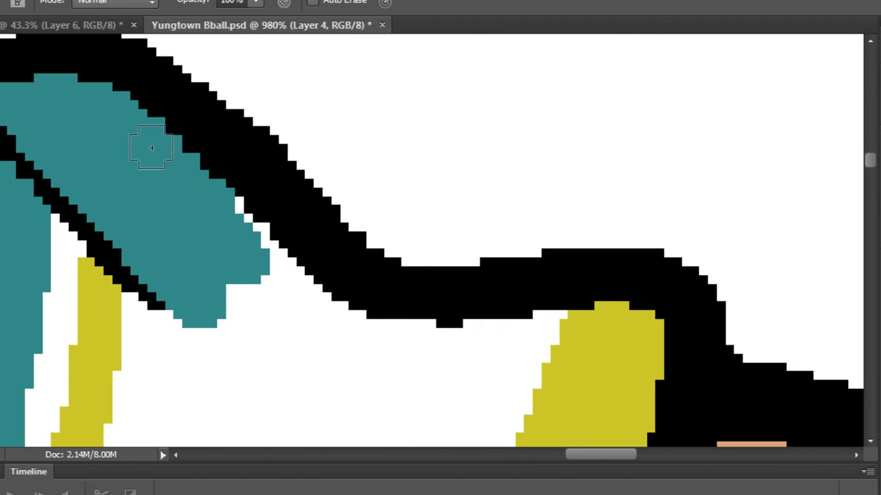
mouse_move(151, 148)
left_mouse_down()
mouse_move(278, 287)
mouse_move(405, 332)
mouse_move(411, 163)
mouse_move(241, 284)
mouse_move(245, 261)
mouse_move(363, 329)
mouse_move(169, 261)
left_mouse_up()
left_click(226, 302, "alt")
mouse_move(216, 265)
left_mouse_down()
mouse_move(369, 232)
mouse_move(330, 309)
mouse_move(309, 376)
left_mouse_up()
scroll(328, 320, "down", 3)
left_click_drag(329, 304, 396, 185)
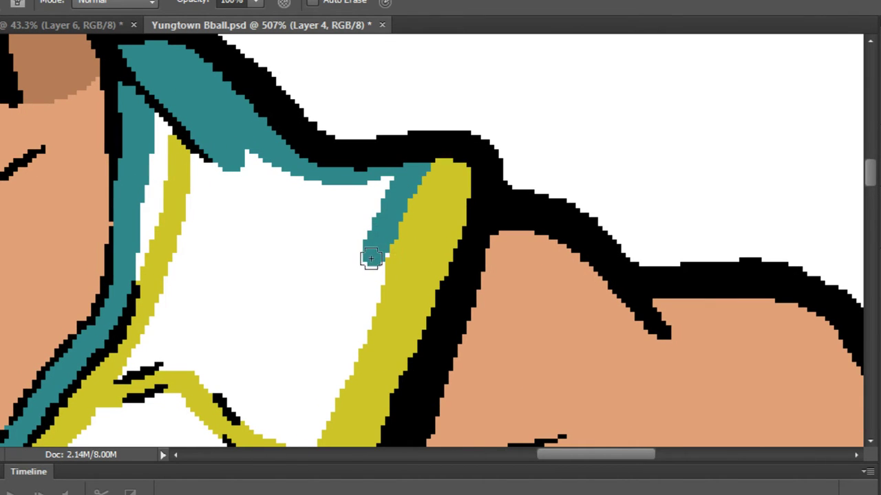
Paint a teal edge down the inside of the yellow armhole trim and along the curved yellow chest stripe.
mouse_move(370, 258)
left_mouse_down()
mouse_move(351, 300)
mouse_move(369, 265)
left_mouse_up()
left_click_drag(383, 236, 342, 360)
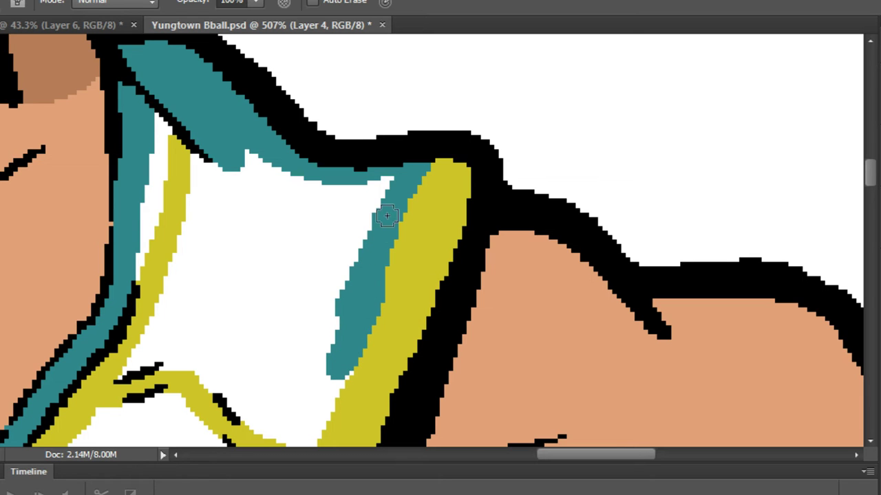
left_click_drag(329, 315, 383, 133)
scroll(405, 135, "up", 3)
mouse_move(445, 102)
left_mouse_down()
mouse_move(377, 247)
mouse_move(331, 282)
mouse_move(212, 201)
mouse_move(152, 126)
mouse_move(225, 209)
left_mouse_up()
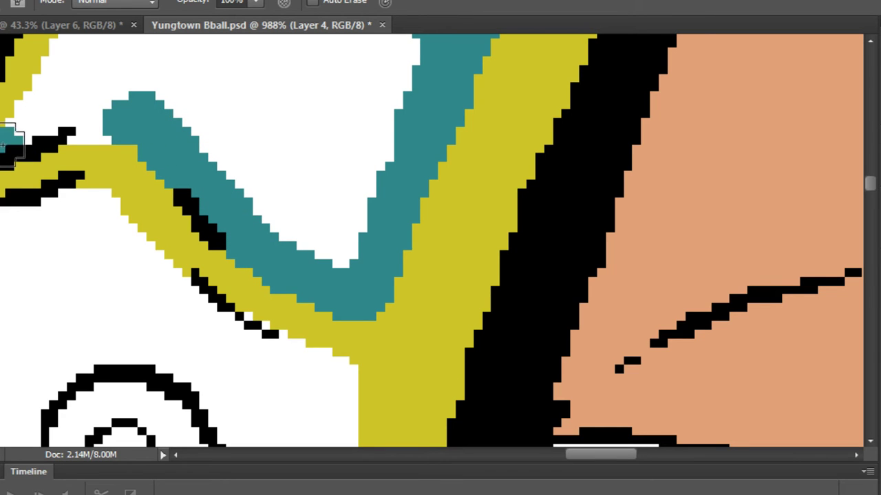
left_click_drag(10, 144, 127, 81)
left_click_drag(106, 145, 22, 175)
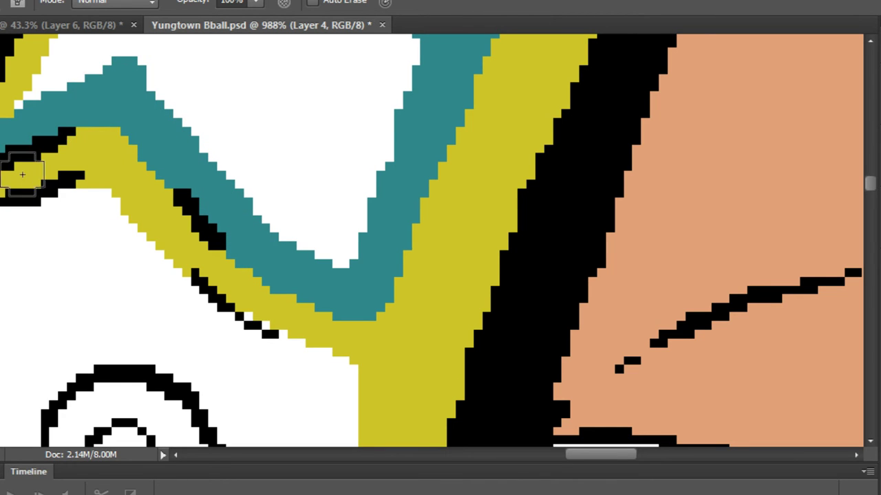
Sample the trim yellow and cover the white gaps along the lower edge of the chest stripe.
left_click(270, 245, "alt")
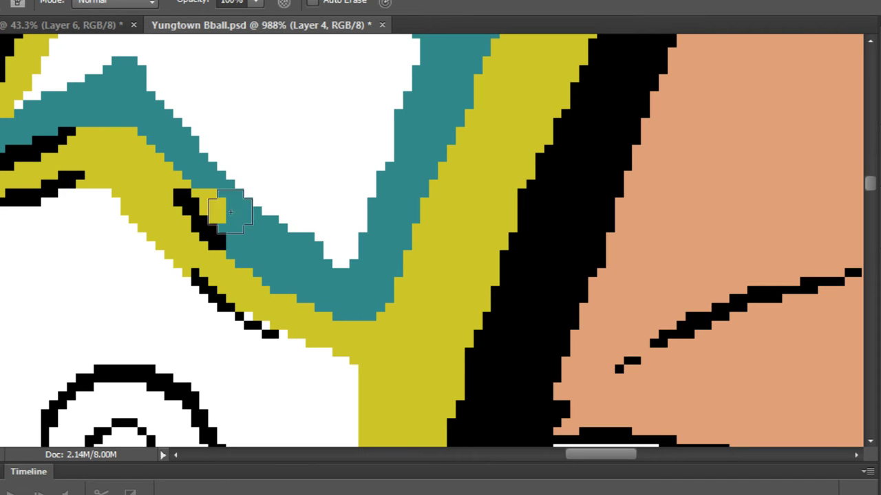
left_click(342, 342, "alt")
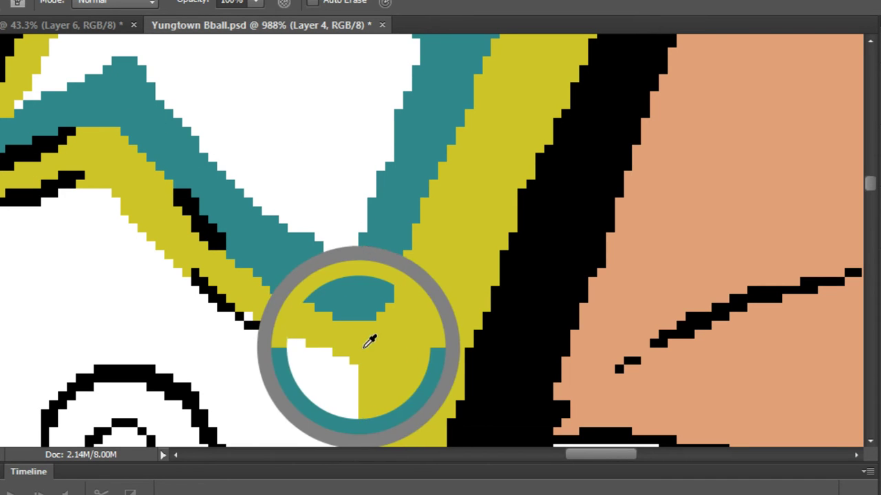
mouse_move(406, 359)
left_mouse_down()
mouse_move(316, 338)
mouse_move(262, 306)
mouse_move(178, 230)
left_mouse_up()
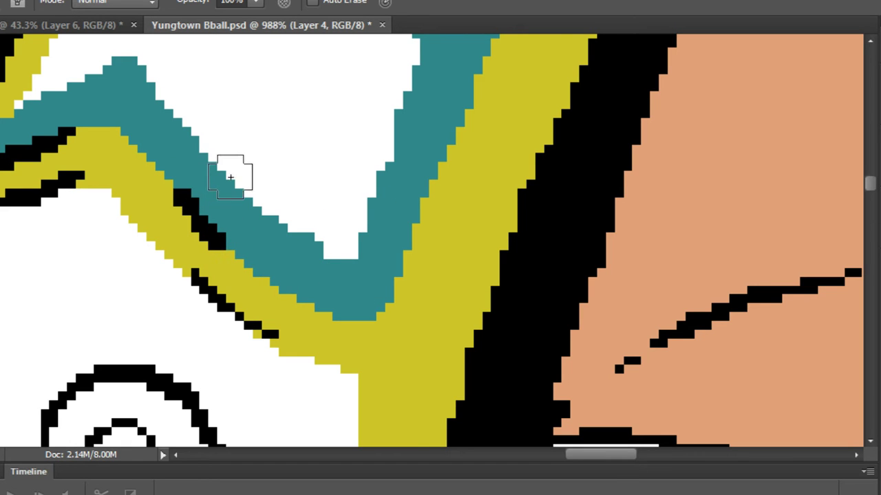
Paint teal into the corner between chest stripe and collar trim, and restore the collar trim's edge with sampled yellow.
left_click_drag(193, 170, 483, 218)
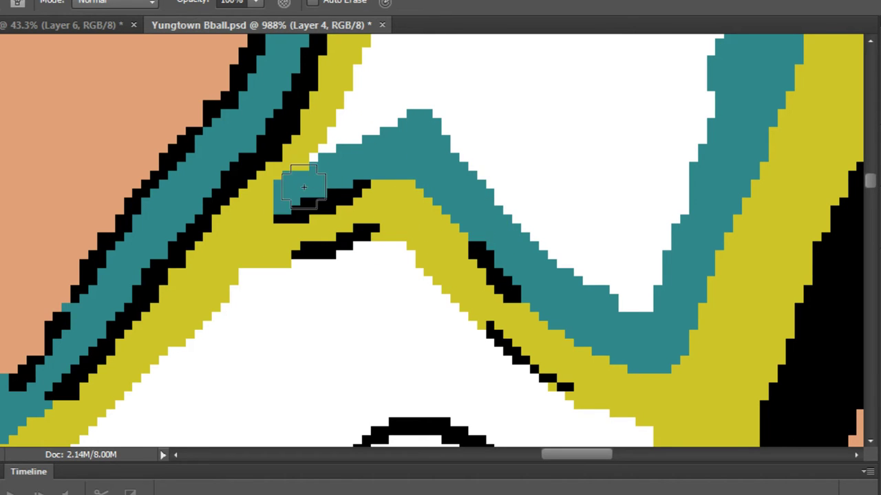
mouse_move(304, 187)
left_mouse_down()
mouse_move(379, 94)
mouse_move(399, 92)
left_mouse_up()
left_click_drag(355, 150, 284, 297)
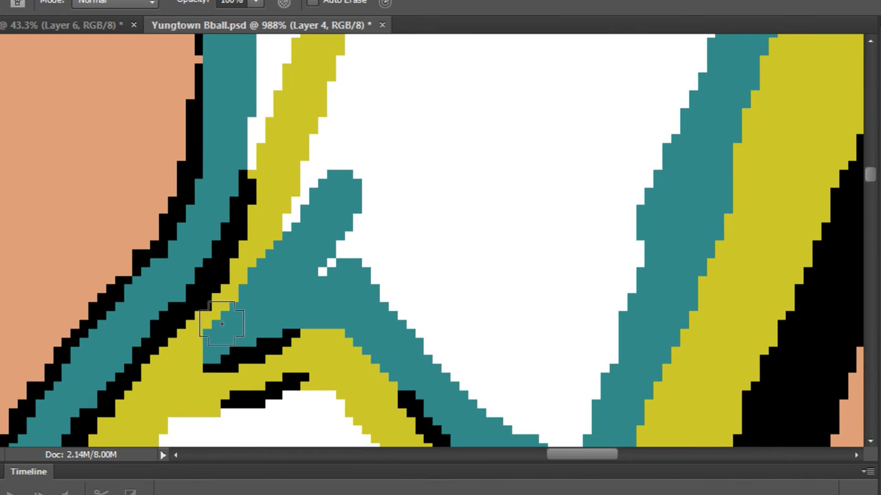
left_click(178, 356, "alt")
mouse_move(172, 366)
left_mouse_down()
mouse_move(204, 299)
mouse_move(306, 173)
left_mouse_up()
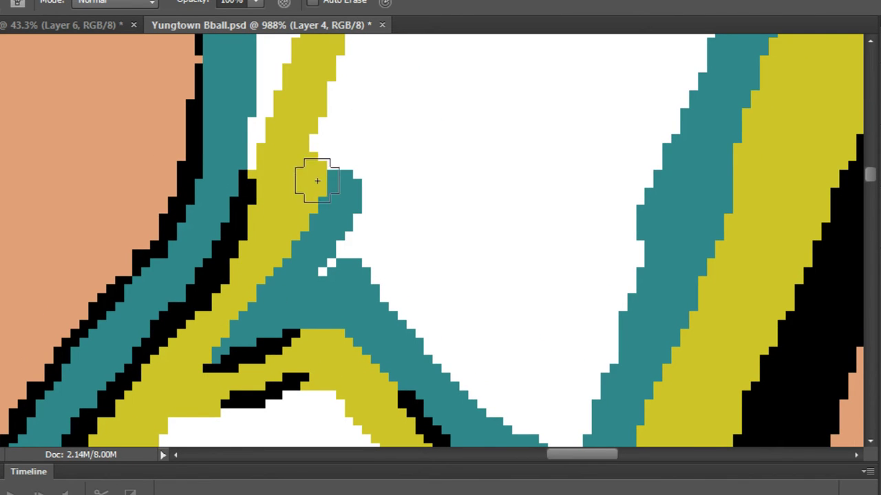
Paint teal up the outer side of the yellow collar trim and cover the white gap inside the collar band.
scroll(318, 181, "up", 3)
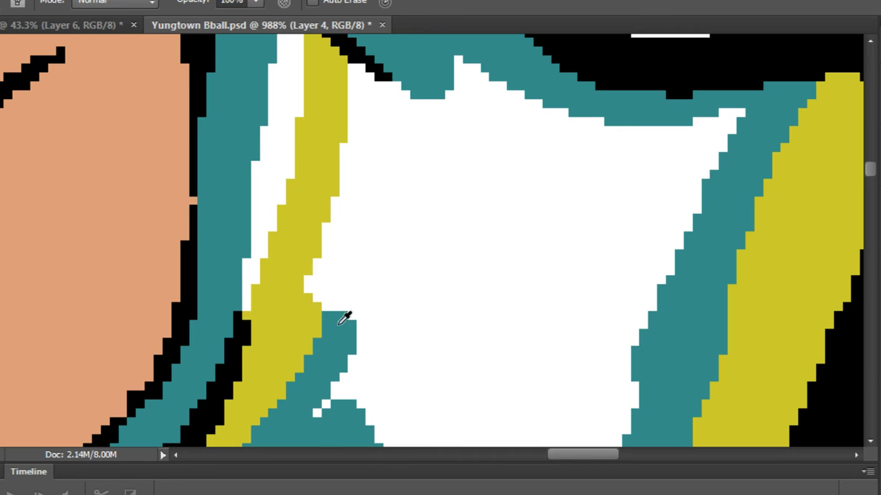
left_click_drag(356, 207, 285, 420)
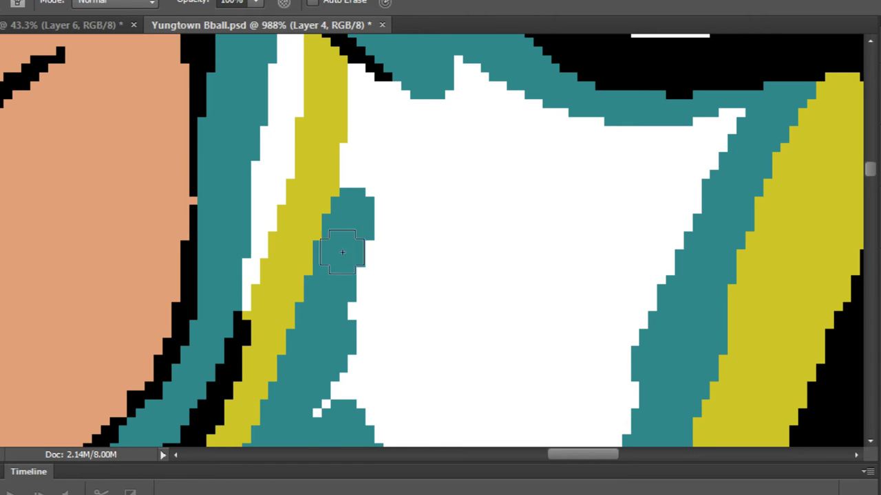
mouse_move(358, 204)
left_mouse_down()
mouse_move(379, 160)
mouse_move(372, 199)
mouse_move(371, 123)
mouse_move(374, 297)
mouse_move(377, 196)
left_mouse_up()
scroll(372, 137, "up", 2)
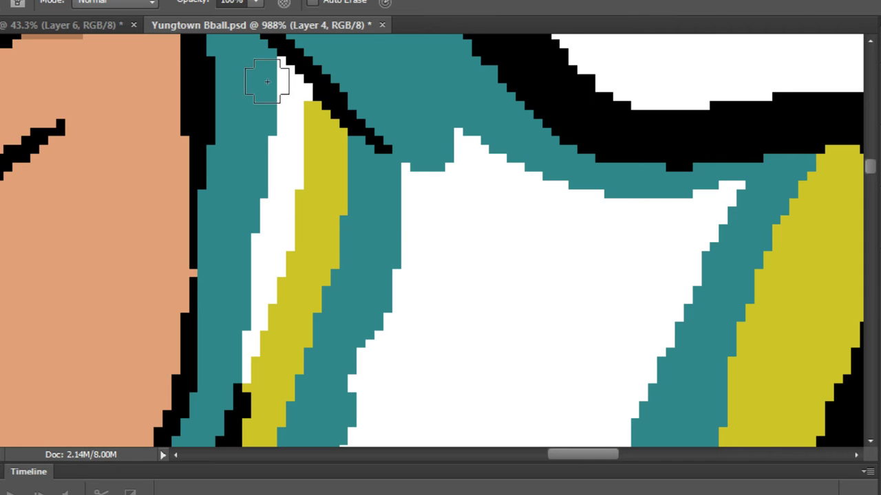
mouse_move(266, 82)
left_mouse_down()
mouse_move(290, 72)
mouse_move(271, 149)
mouse_move(288, 86)
mouse_move(280, 198)
mouse_move(265, 298)
mouse_move(228, 376)
left_mouse_up()
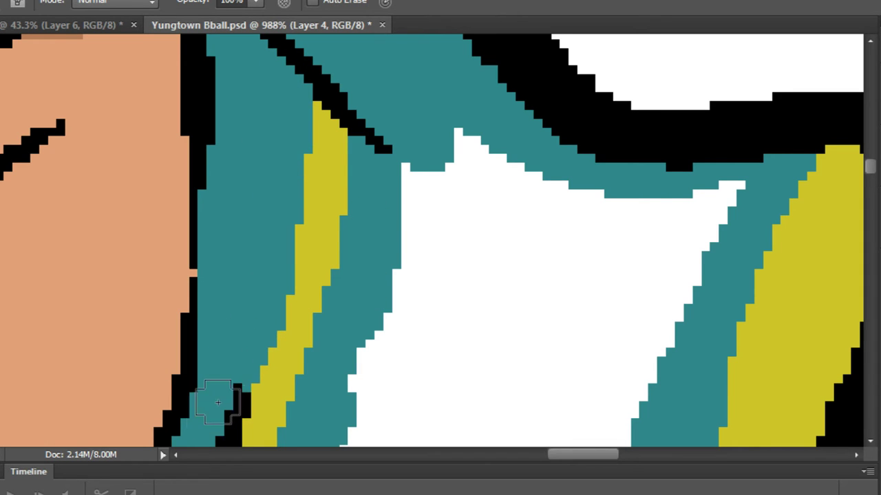
Fill the remaining white interior of the outlined shoulder panel with teal using the Paint Bucket.
scroll(264, 265, "down", 5)
scroll(302, 269, "up", 4)
mouse_move(282, 303)
left_mouse_down()
mouse_move(329, 152)
mouse_move(340, 278)
left_mouse_up()
key("g")
left_click(478, 207)
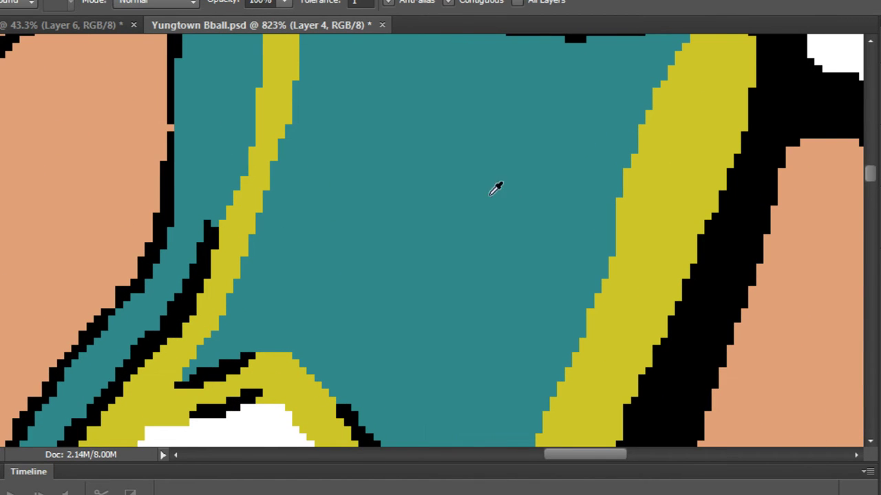
Touch up the teal edge along the inner side of the yellow armhole trim with the Pencil tool.
scroll(495, 186, "down", 2)
key("b")
scroll(589, 120, "up", 2)
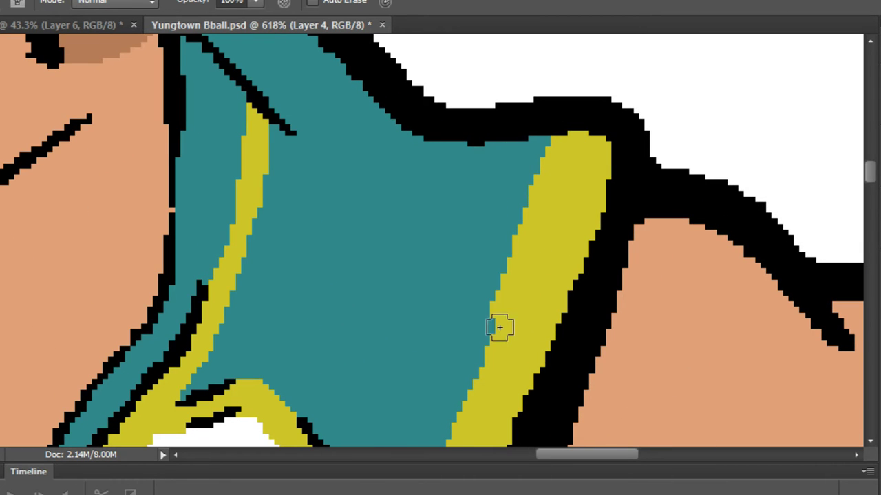
left_click_drag(470, 411, 541, 148)
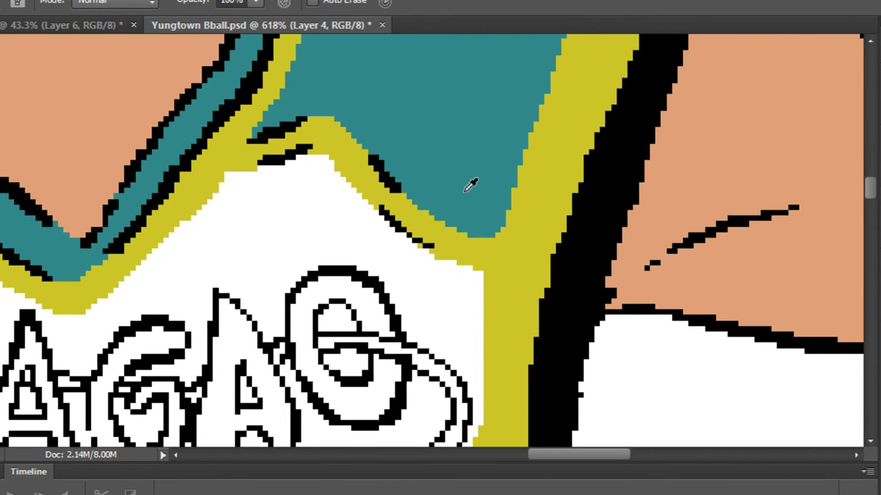
Paint a teal band beneath the yellow chest stripe from the armhole trim up to the stripe's peak.
scroll(460, 247, "up", 2)
mouse_move(485, 298)
left_mouse_down()
mouse_move(420, 270)
mouse_move(274, 176)
mouse_move(335, 216)
left_mouse_up()
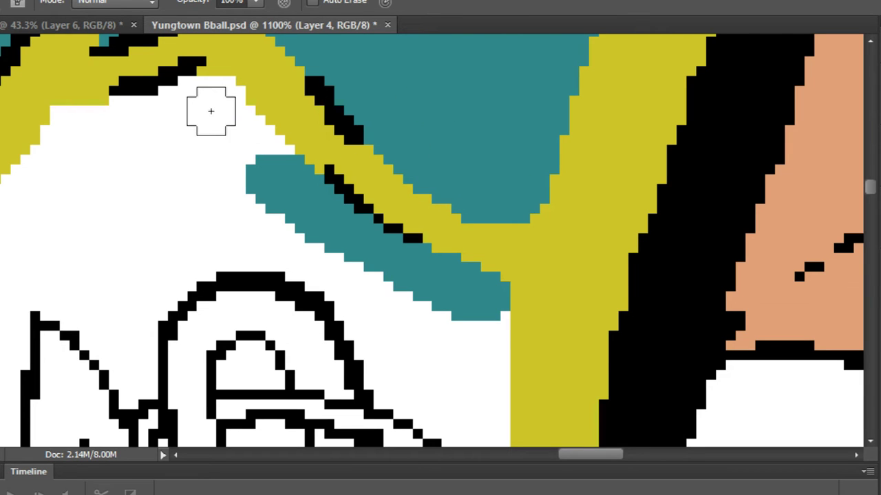
scroll(210, 120, "up", 2)
mouse_move(236, 92)
left_mouse_down()
mouse_move(362, 237)
mouse_move(420, 279)
left_mouse_up()
left_click_drag(227, 78, 283, 178)
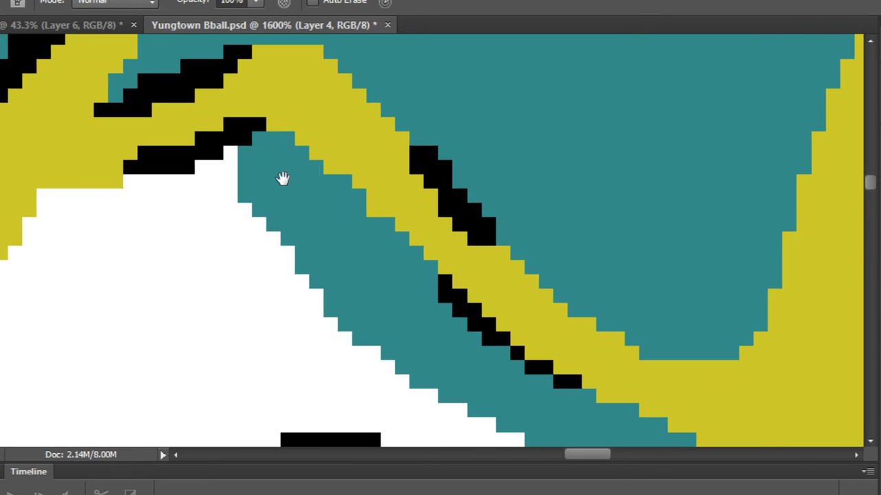
Continue the teal band from the stripe's peak down along the outer edge of the collar trim to the V point.
mouse_move(217, 203)
left_mouse_down()
mouse_move(147, 231)
mouse_move(188, 201)
mouse_move(168, 200)
mouse_move(135, 223)
mouse_move(53, 253)
mouse_move(63, 226)
mouse_move(101, 210)
left_mouse_up()
scroll(179, 196, "down", 4)
mouse_move(135, 240)
left_mouse_down()
mouse_move(375, 159)
mouse_move(330, 216)
mouse_move(202, 314)
mouse_move(176, 350)
mouse_move(413, 198)
left_mouse_up()
scroll(376, 159, "up", 1)
scroll(381, 143, "up", 1)
mouse_move(448, 84)
left_mouse_down()
mouse_move(401, 146)
mouse_move(338, 195)
left_mouse_up()
mouse_move(544, 95)
left_mouse_down()
mouse_move(525, 120)
mouse_move(341, 271)
mouse_move(243, 334)
mouse_move(171, 295)
mouse_move(13, 184)
left_mouse_up()
Paint teal from the collar's V point up the outer edge of the other collar side to the chest stripe.
scroll(159, 185, "down", 7)
scroll(142, 146, "up", 3)
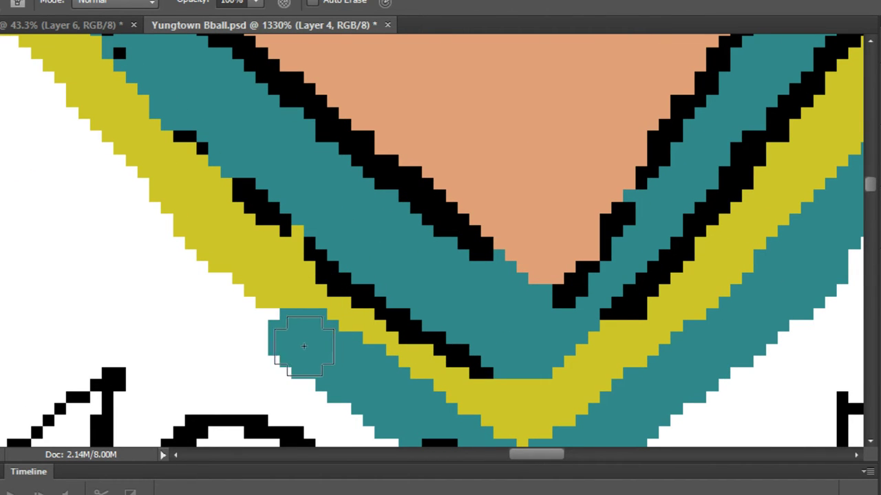
mouse_move(295, 350)
left_mouse_down()
mouse_move(122, 195)
mouse_move(64, 134)
mouse_move(141, 219)
left_mouse_up()
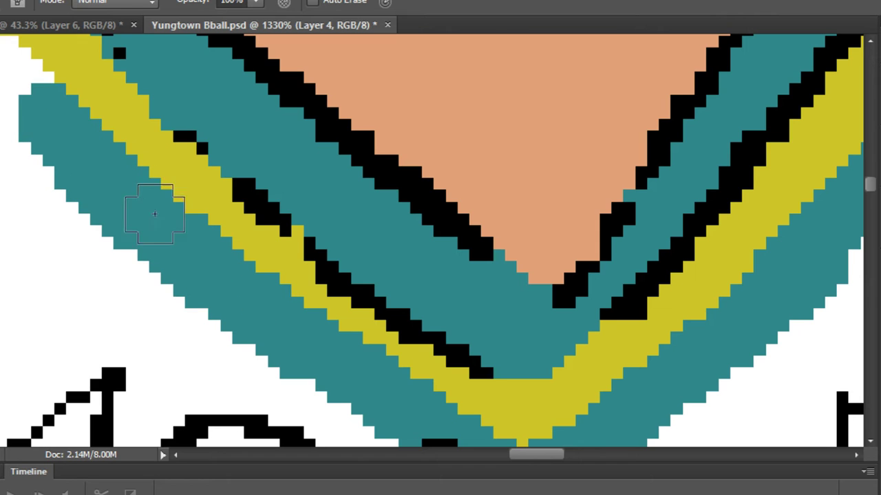
mouse_move(30, 117)
left_mouse_down()
mouse_move(111, 257)
mouse_move(77, 212)
left_mouse_up()
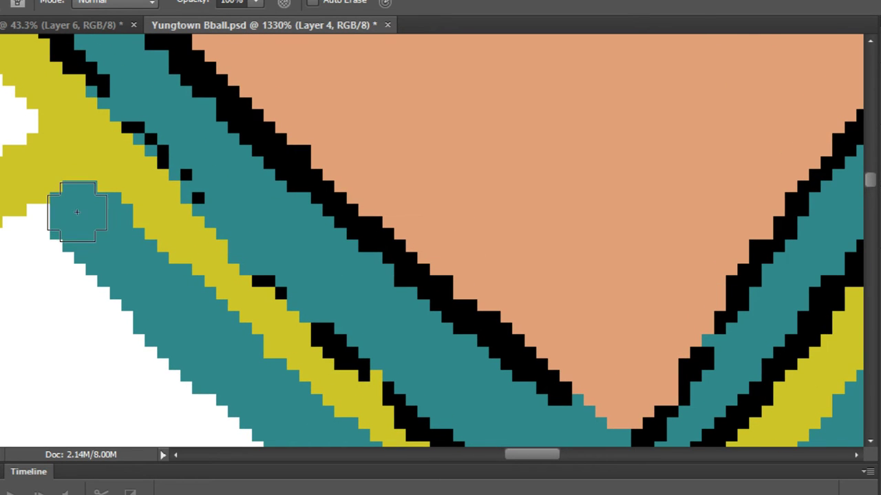
Restore the yellow collar trim's edges beside the V and widen the teal band along its outer side.
mouse_move(52, 100)
left_mouse_down()
mouse_move(113, 144)
mouse_move(292, 355)
left_mouse_up()
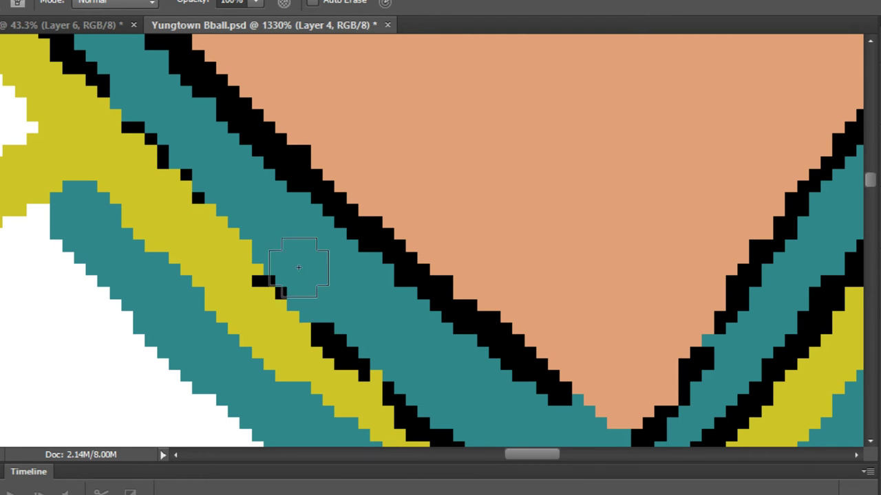
left_click_drag(317, 287, 189, 121)
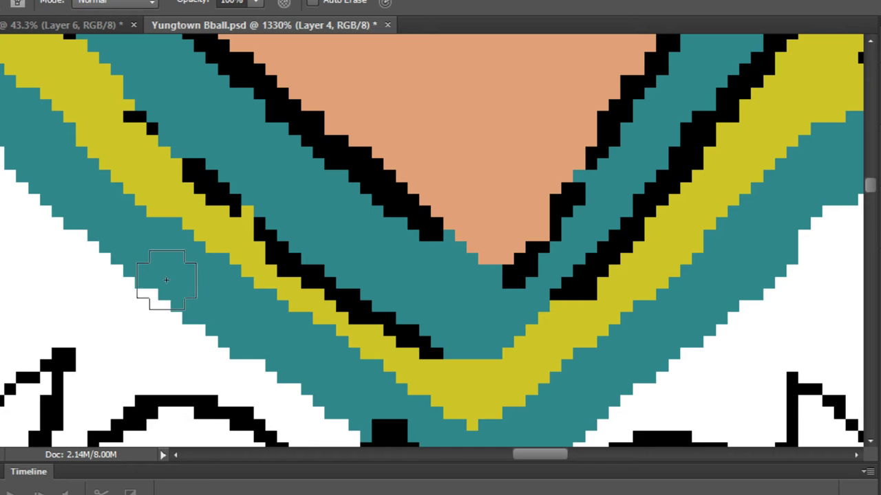
left_click_drag(153, 270, 114, 210)
key("x")
left_click_drag(78, 188, 242, 304)
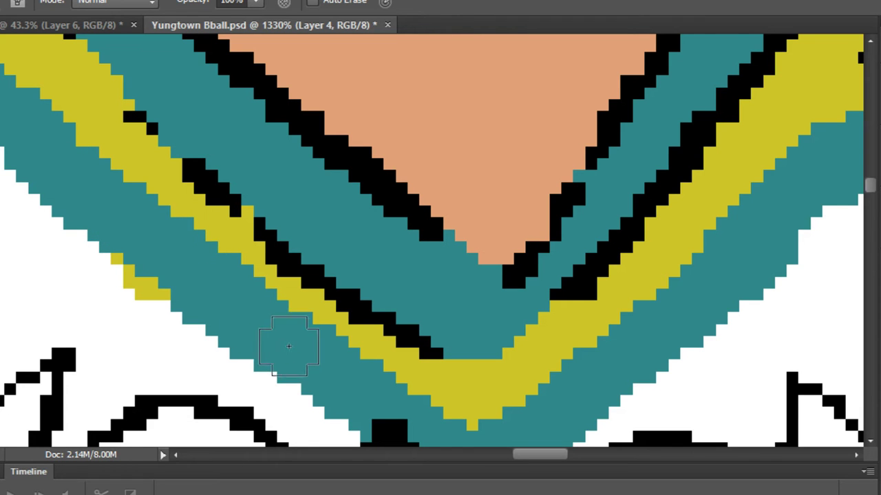
mouse_move(289, 346)
left_mouse_down()
mouse_move(217, 310)
mouse_move(60, 185)
mouse_move(200, 319)
mouse_move(165, 252)
left_mouse_up()
left_click_drag(220, 317, 298, 382)
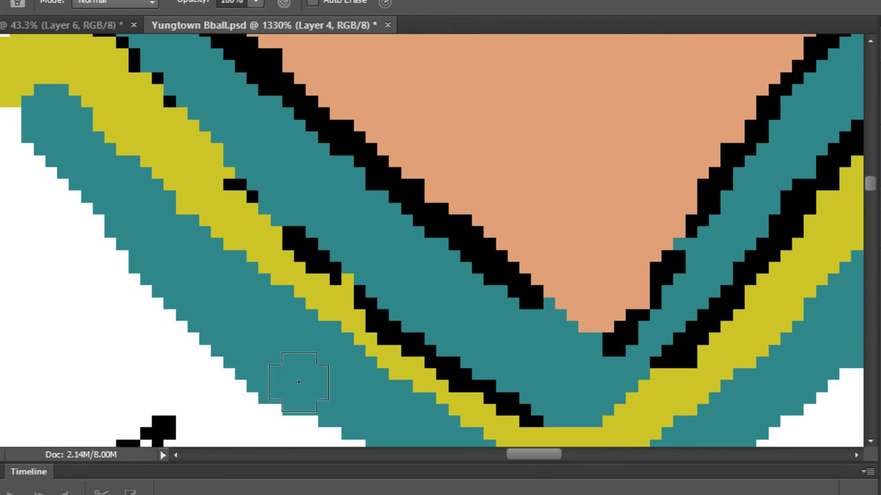
mouse_move(33, 180)
left_mouse_down()
mouse_move(122, 283)
mouse_move(129, 276)
left_mouse_up()
left_click_drag(151, 212, 315, 376)
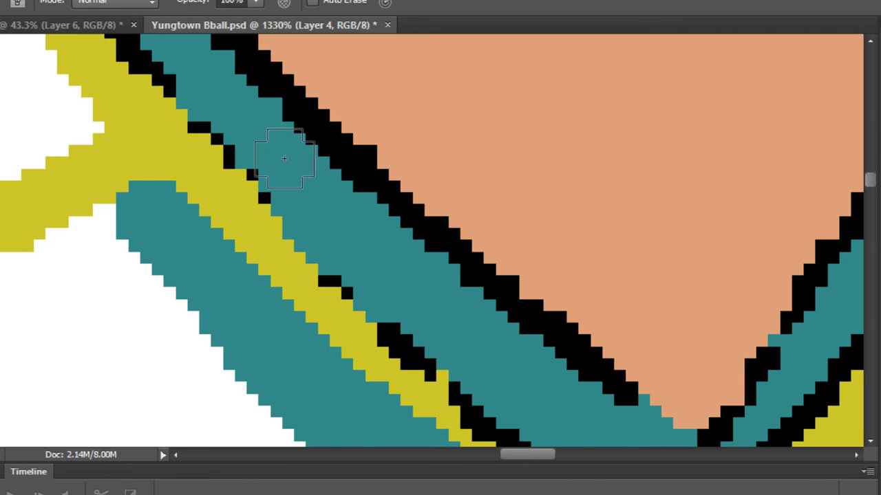
Paint a teal band along the upper edge of the other chest stripe and thicken the stripe with yellow.
scroll(284, 159, "down", 10)
scroll(289, 148, "up", 7)
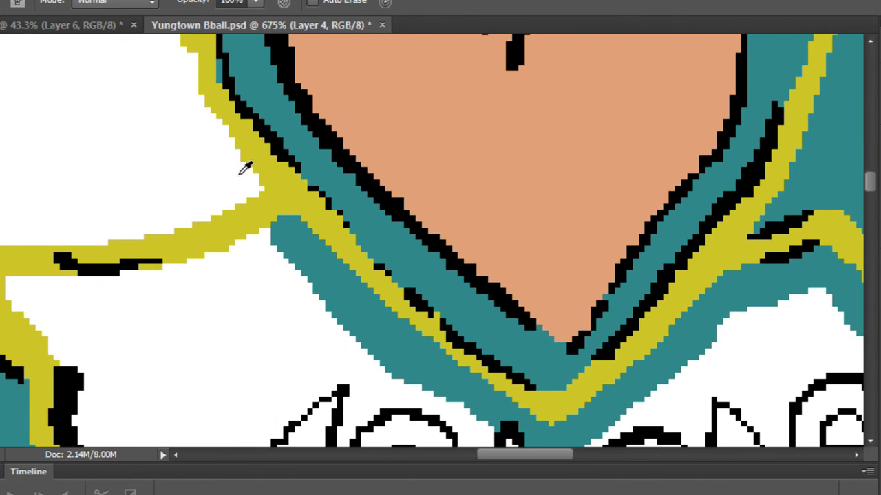
scroll(245, 168, "up", 3)
mouse_move(266, 183)
left_mouse_down()
mouse_move(242, 205)
mouse_move(197, 228)
mouse_move(103, 256)
left_mouse_up()
mouse_move(235, 243)
left_mouse_down()
mouse_move(462, 236)
mouse_move(371, 253)
mouse_move(227, 251)
left_mouse_up()
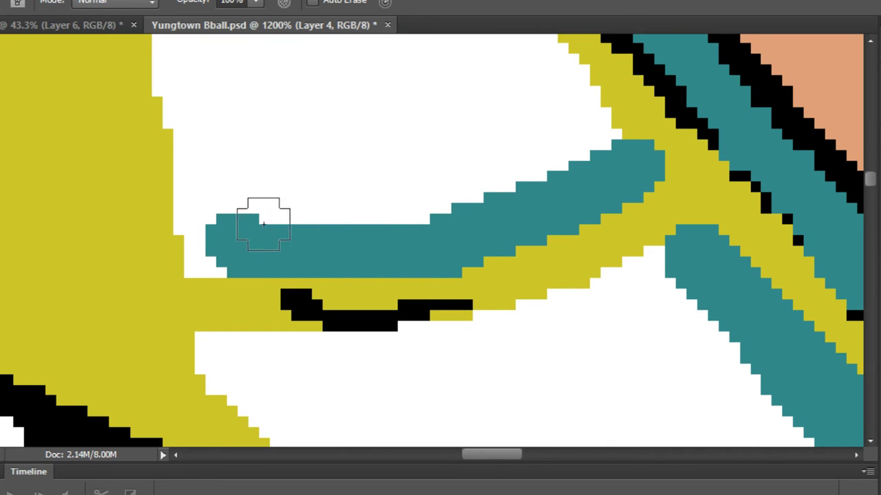
mouse_move(699, 172)
left_mouse_down()
mouse_move(627, 218)
mouse_move(537, 255)
mouse_move(382, 284)
mouse_move(291, 273)
mouse_move(143, 214)
left_mouse_up()
mouse_move(246, 269)
left_mouse_down()
mouse_move(452, 264)
mouse_move(534, 235)
left_mouse_up()
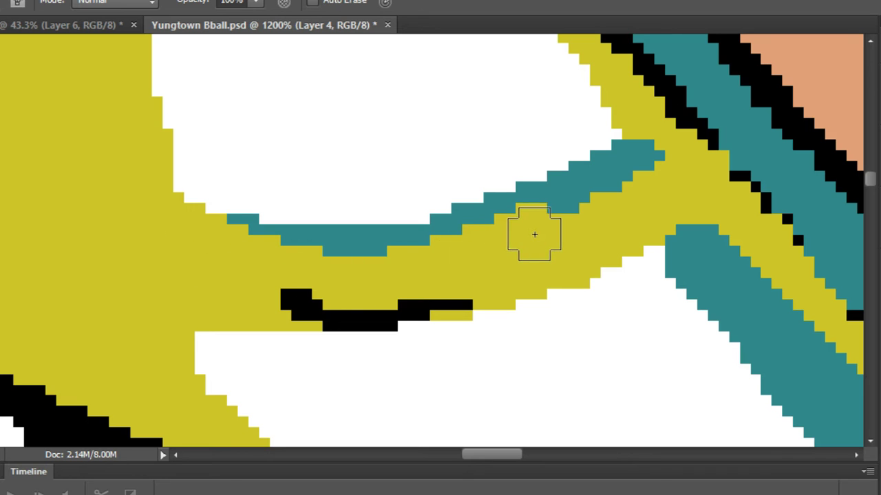
mouse_move(224, 157)
left_mouse_down()
mouse_move(279, 200)
mouse_move(422, 216)
mouse_move(606, 150)
left_mouse_up()
Paint teal under that chest stripe and down the inner edge of the adjoining yellow armhole trim.
mouse_move(697, 257)
left_mouse_down()
mouse_move(466, 337)
mouse_move(374, 355)
mouse_move(303, 352)
mouse_move(183, 296)
mouse_move(256, 371)
mouse_move(413, 219)
mouse_move(516, 358)
mouse_move(461, 285)
mouse_move(475, 272)
left_mouse_up()
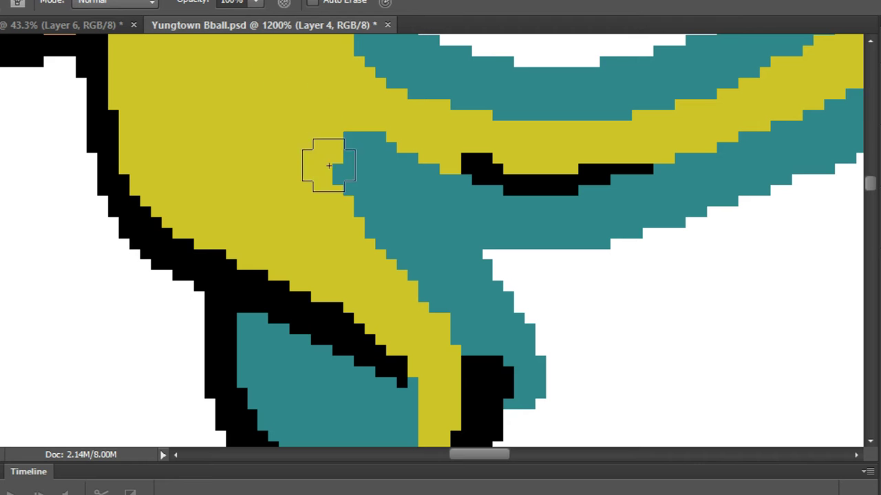
left_click_drag(329, 166, 440, 359)
scroll(436, 277, "down", 14)
Outline the white shoulder panel in teal along the armhole trim and fill its interior with the Paint Bucket.
left_click_drag(414, 172, 372, 297)
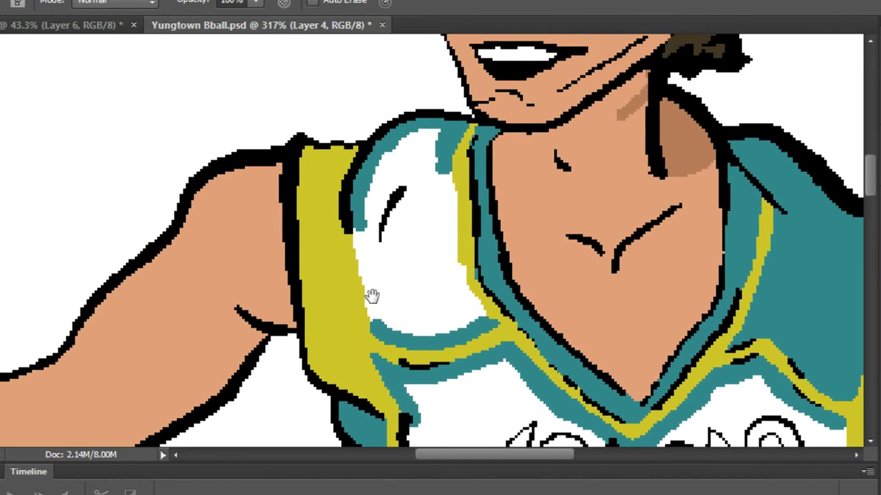
scroll(385, 304, "up", 2)
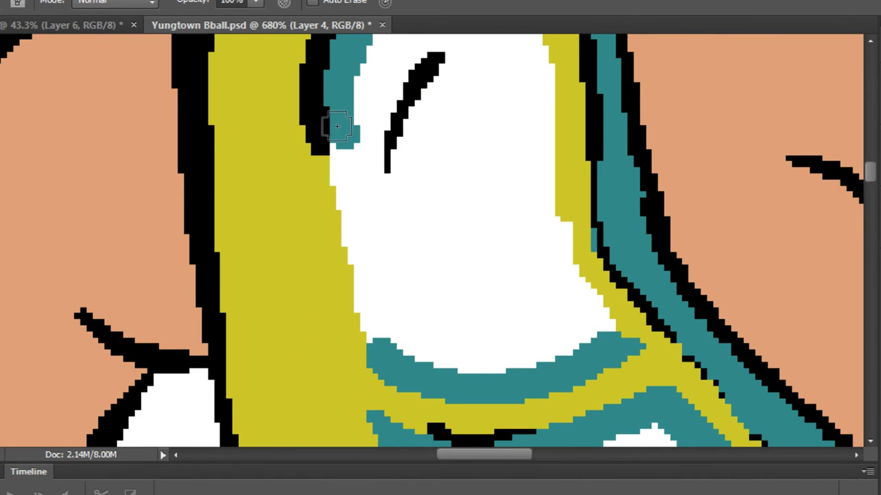
mouse_move(337, 125)
left_mouse_down()
mouse_move(365, 296)
mouse_move(399, 364)
left_mouse_up()
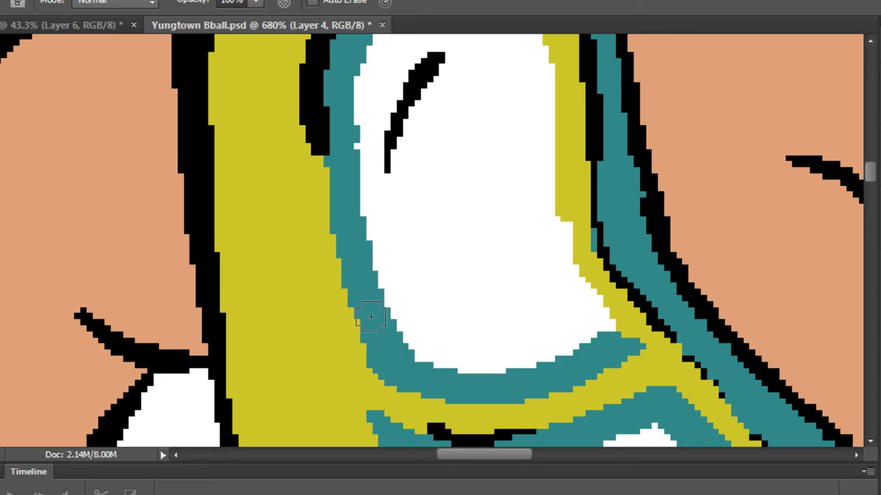
key("g")
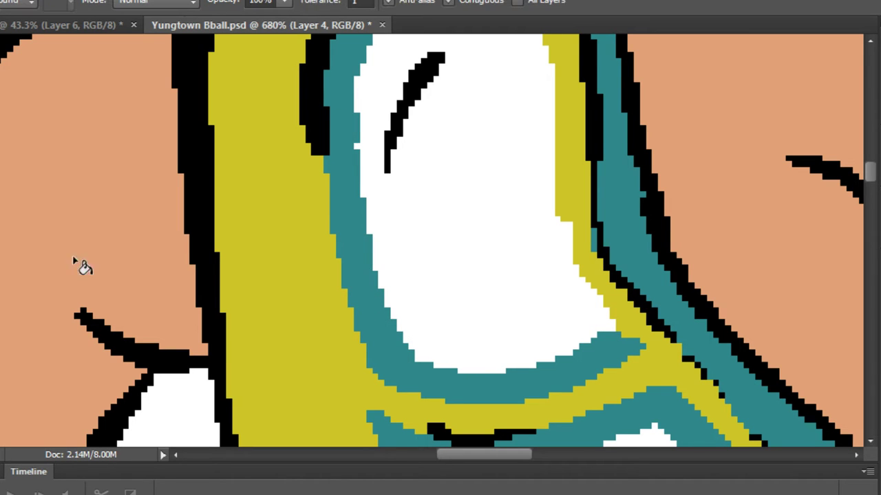
left_click(485, 245)
scroll(482, 237, "down", 2)
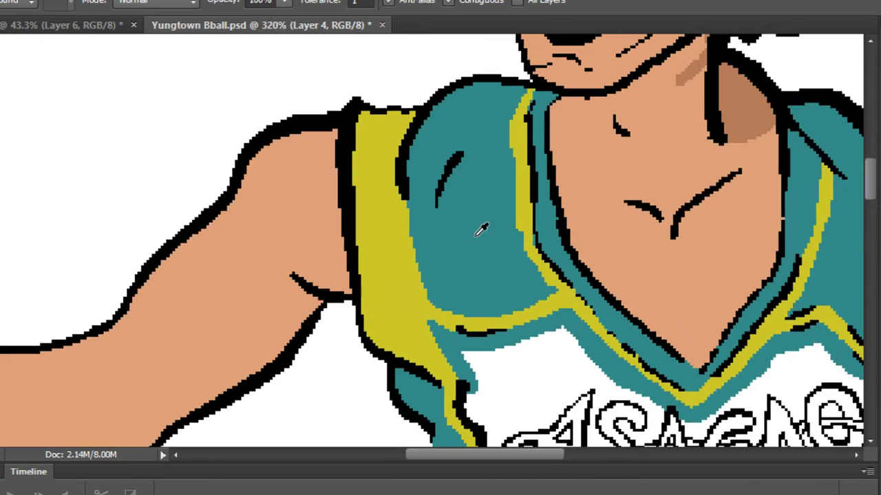
Touch up the yellow collar trim beside the newly filled shoulder panel with the Pencil tool.
scroll(479, 230, "up", 2)
key("b")
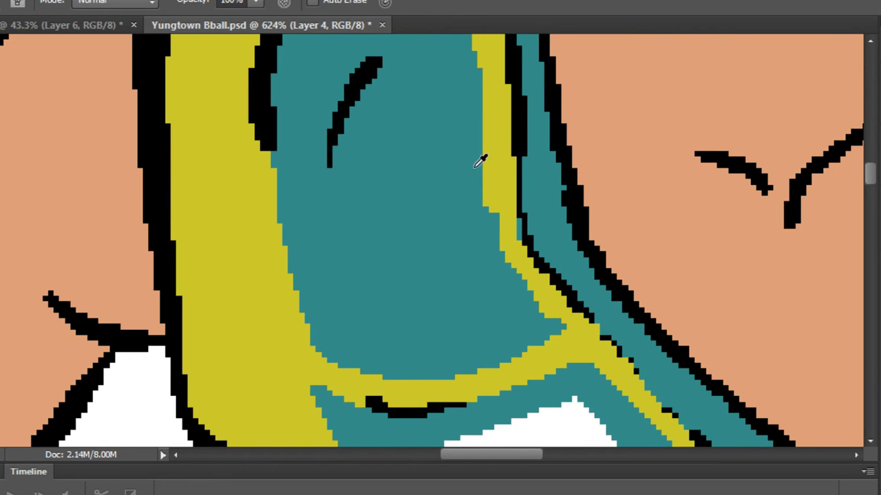
scroll(523, 206, "up", 3)
mouse_move(515, 250)
left_mouse_down()
mouse_move(574, 382)
mouse_move(595, 343)
left_mouse_up()
scroll(600, 313, "down", 2)
scroll(607, 331, "down", 3)
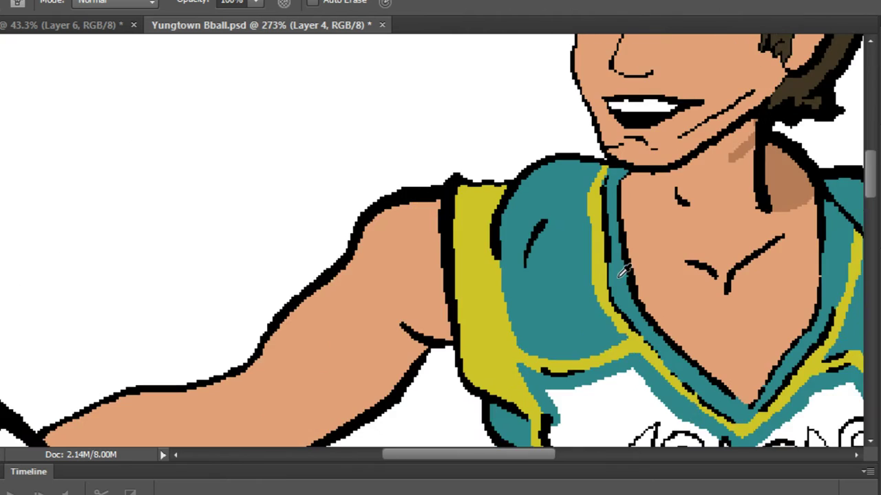
Sample a uniform color from the drawing and clean up the remaining edges around the collar trim.
scroll(628, 183, "up", 3)
scroll(623, 187, "up", 2)
mouse_move(636, 167)
left_mouse_down()
mouse_move(590, 254)
mouse_move(568, 319)
left_mouse_up()
left_click(690, 192, "alt")
mouse_move(680, 206)
left_mouse_down()
mouse_move(649, 296)
mouse_move(482, 165)
left_mouse_up()
scroll(663, 244, "down", 5)
left_click_drag(556, 227, 466, 103)
scroll(499, 270, "down", 5)
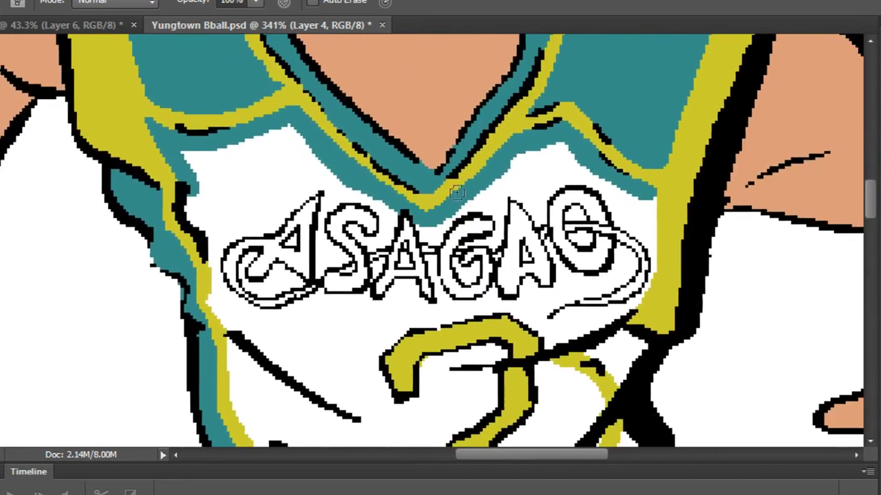
Touch up the yellow curve beside the question mark and paint the triangular gap above it teal.
scroll(501, 271, "up", 4)
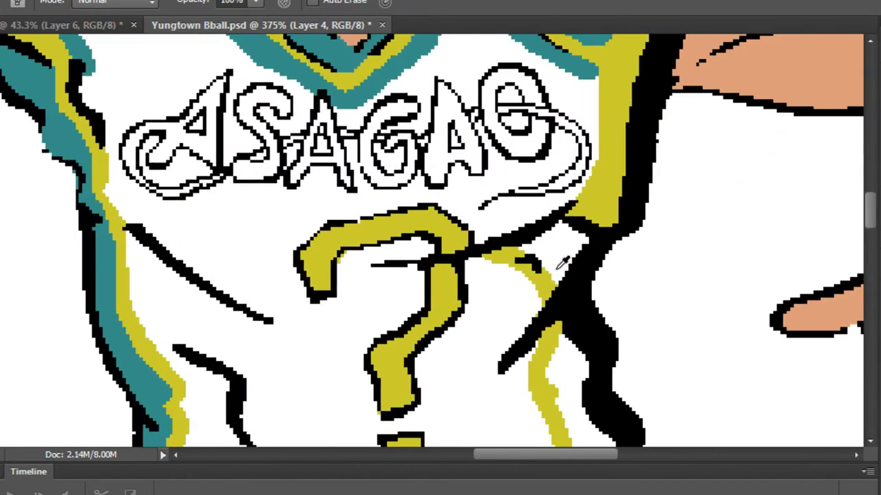
scroll(506, 278, "up", 3)
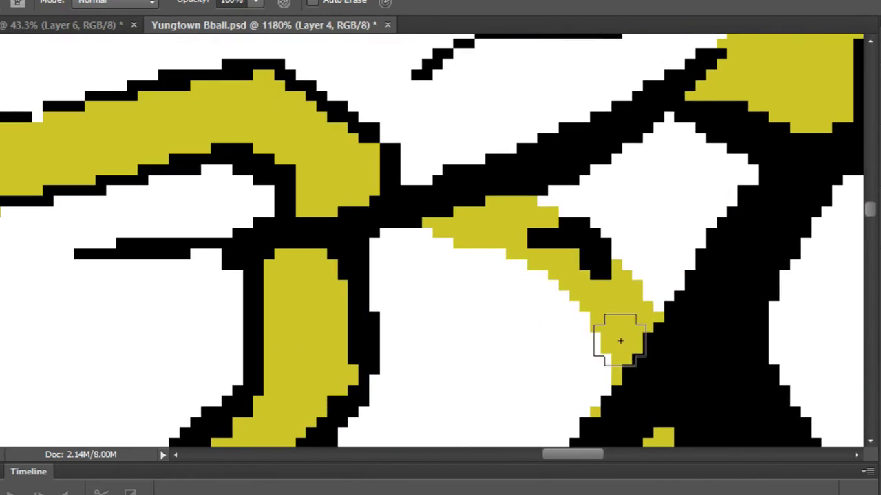
mouse_move(620, 340)
left_mouse_down()
mouse_move(570, 276)
mouse_move(425, 235)
left_mouse_up()
mouse_move(479, 204)
left_mouse_down()
mouse_move(580, 202)
mouse_move(668, 305)
mouse_move(620, 227)
mouse_move(666, 131)
mouse_move(753, 183)
mouse_move(688, 185)
mouse_move(679, 197)
left_mouse_up()
left_click_drag(368, 300, 423, 145)
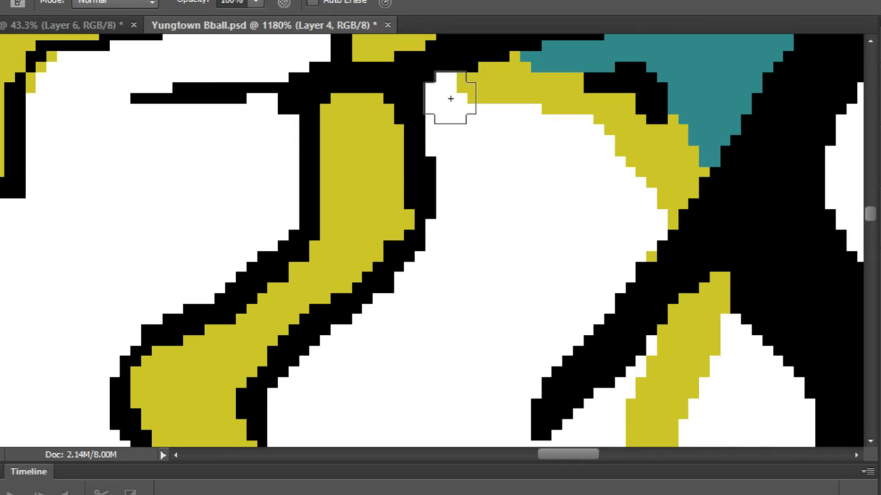
Paint a teal band beneath the yellow curve beside the question mark, sampling colors to clean up its edges.
mouse_move(451, 98)
left_mouse_down()
mouse_move(566, 142)
mouse_move(649, 241)
mouse_move(551, 135)
mouse_move(487, 84)
mouse_move(546, 79)
mouse_move(682, 181)
mouse_move(697, 226)
left_mouse_up()
left_click(486, 84, "alt")
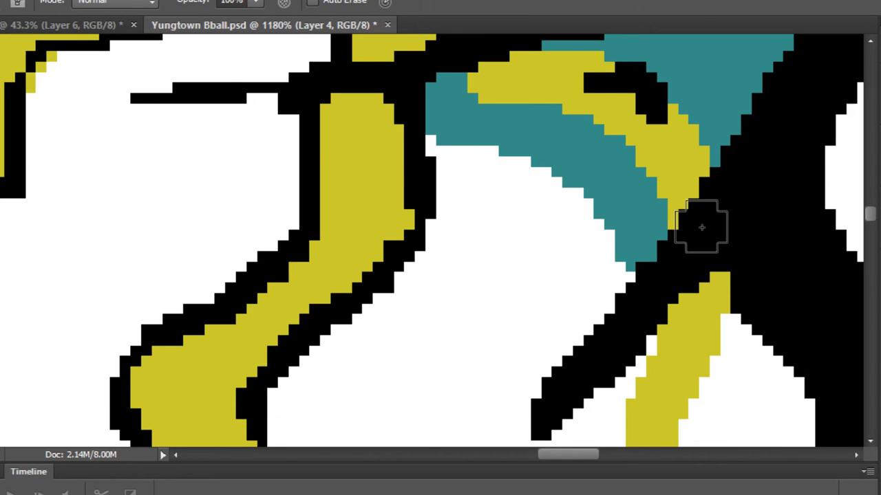
left_click(467, 110, "alt")
mouse_move(467, 110)
left_mouse_down()
mouse_move(576, 134)
mouse_move(668, 254)
left_mouse_up()
Paint the upper part of the jersey's side below the armpit fold teal, covering the yellow side trim there.
scroll(655, 174, "down", 5)
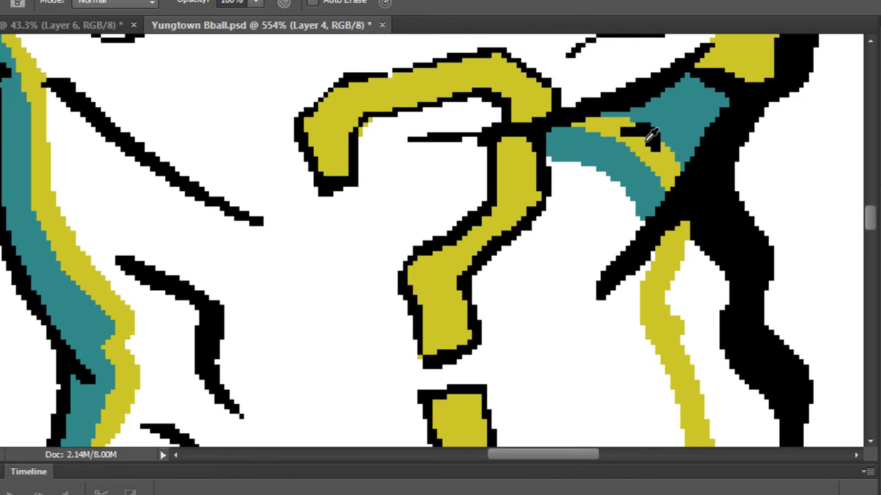
scroll(681, 204, "up", 4)
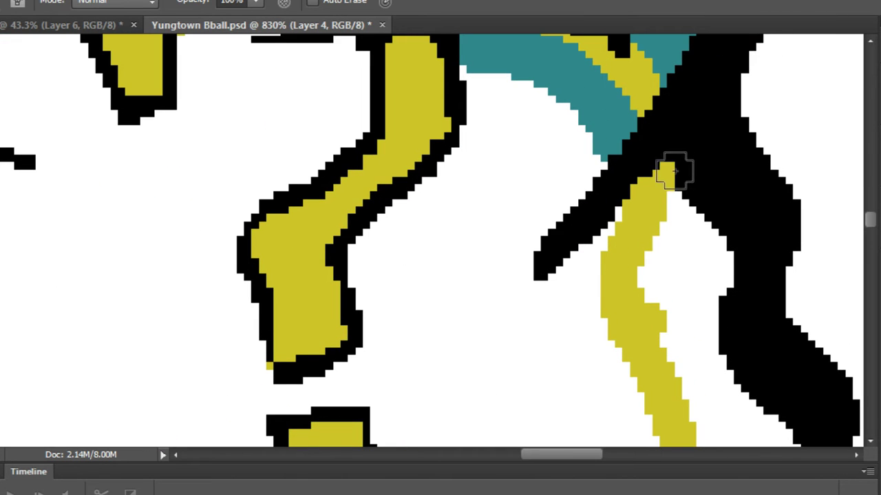
mouse_move(675, 172)
left_mouse_down()
mouse_move(609, 237)
mouse_move(564, 334)
mouse_move(698, 197)
mouse_move(642, 348)
mouse_move(665, 315)
mouse_move(589, 143)
left_mouse_up()
scroll(594, 227, "down", 6)
scroll(623, 351, "up", 5)
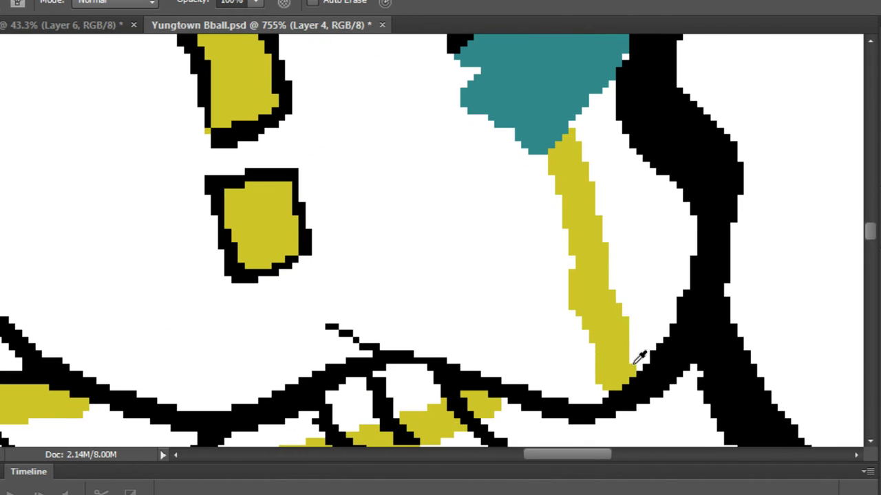
Paint teal over the remaining yellow side trim and the white area beside it down toward the jersey's hem.
mouse_move(580, 340)
left_mouse_down()
mouse_move(664, 279)
mouse_move(661, 363)
left_mouse_up()
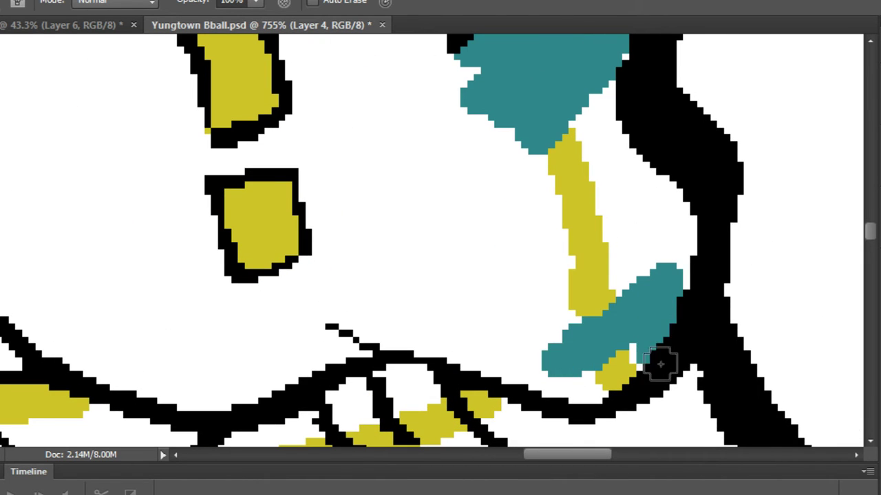
mouse_move(683, 238)
left_mouse_down()
mouse_move(689, 201)
mouse_move(654, 195)
mouse_move(598, 278)
mouse_move(598, 218)
mouse_move(543, 236)
mouse_move(545, 150)
mouse_move(615, 63)
mouse_move(592, 221)
mouse_move(600, 265)
mouse_move(664, 176)
left_mouse_up()
left_click_drag(582, 240, 577, 214)
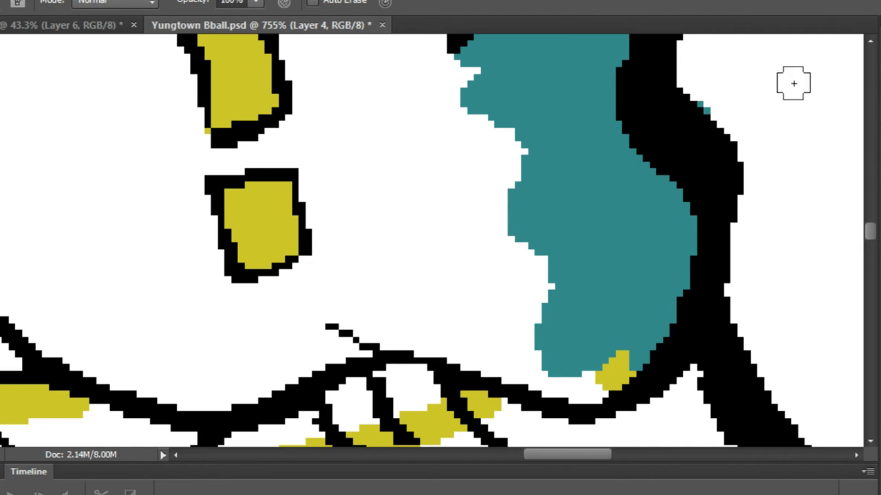
scroll(619, 193, "up", 3)
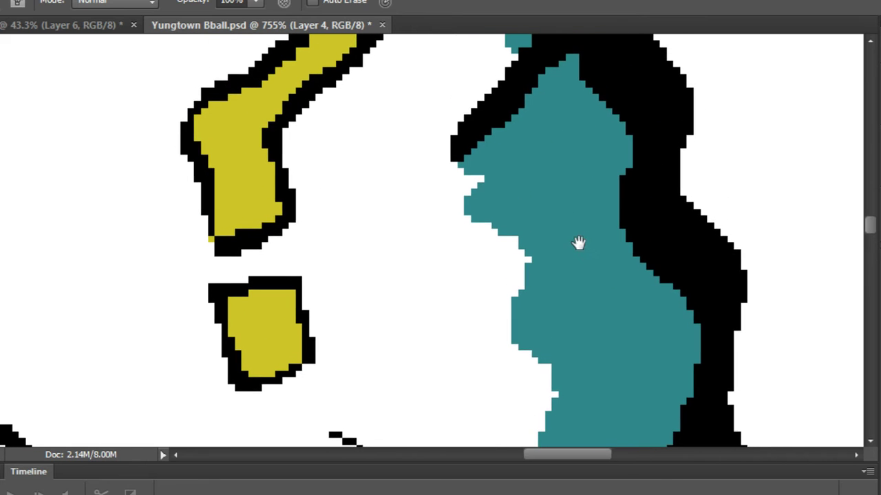
scroll(575, 127, "down", 3)
scroll(569, 156, "up", 1)
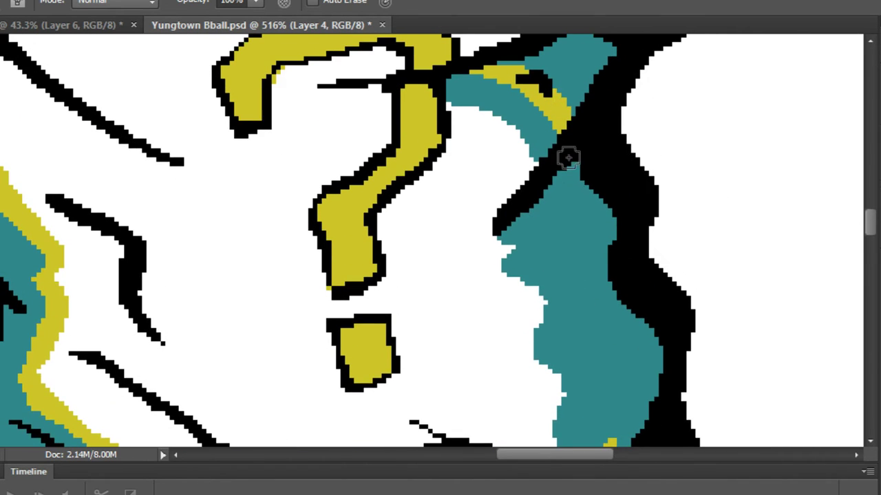
Paint a wavy yellow stripe down the teal side panel from the armpit fold to the jersey's hem.
scroll(516, 105, "up", 1)
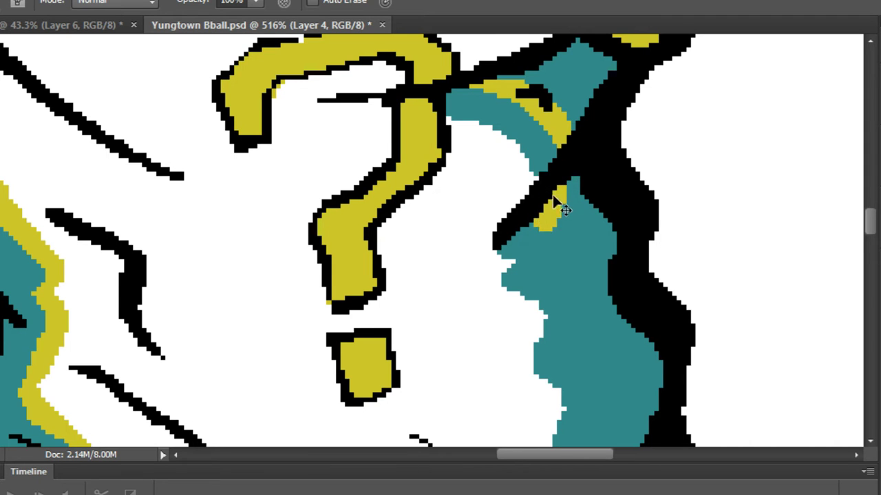
left_click_drag(554, 199, 554, 192)
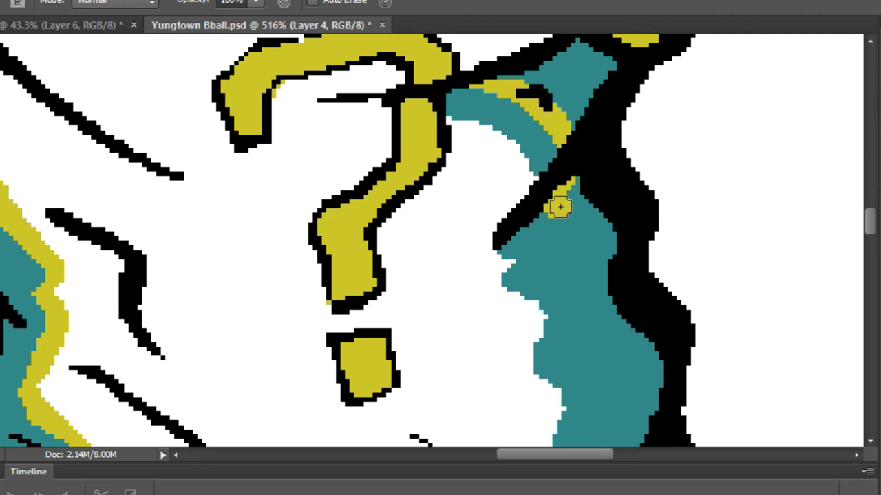
mouse_move(577, 239)
left_mouse_down()
mouse_move(542, 213)
mouse_move(569, 222)
left_mouse_up()
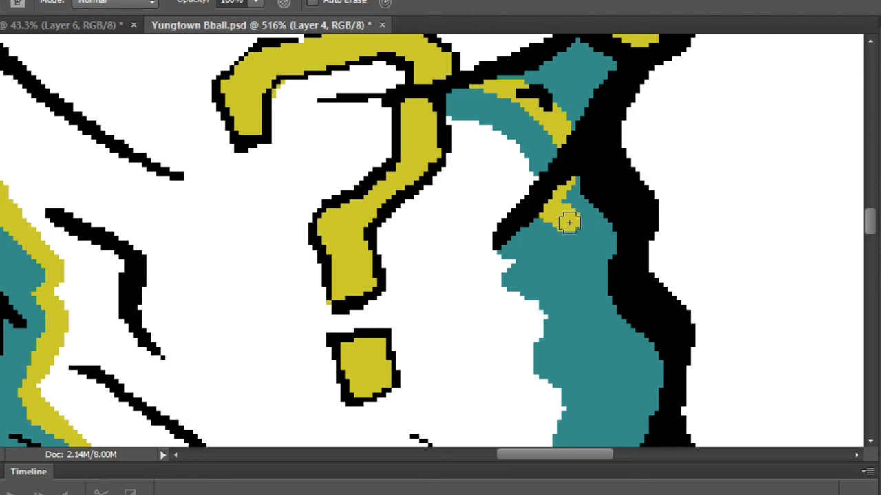
mouse_move(562, 282)
left_mouse_down()
mouse_move(571, 314)
mouse_move(599, 347)
mouse_move(570, 222)
mouse_move(582, 250)
mouse_move(572, 314)
left_mouse_up()
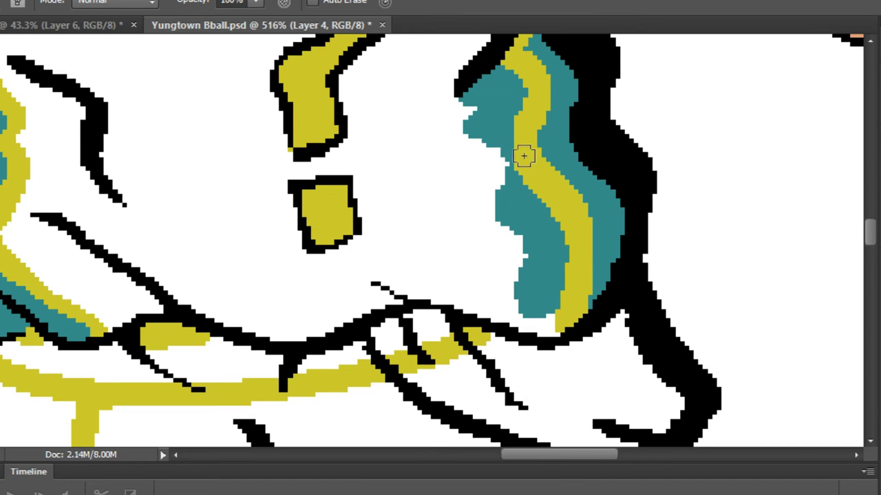
left_click_drag(548, 90, 524, 224)
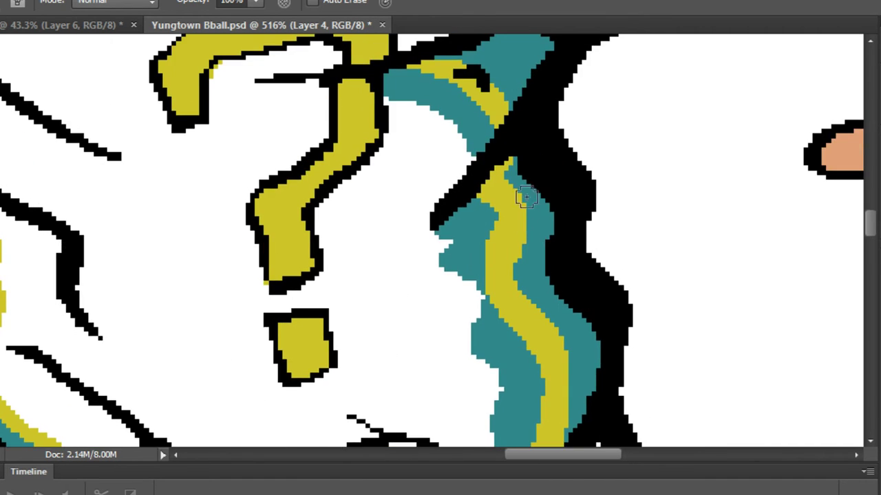
Reshape the yellow curve above the armpit fold, extending its lower edge in yellow and trimming its upper edge with teal.
scroll(495, 131, "up", 8)
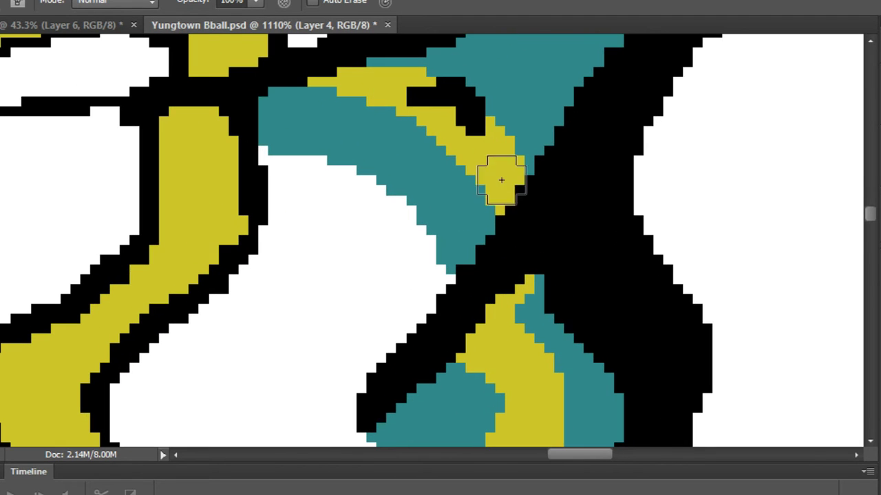
mouse_move(497, 242)
left_mouse_down()
mouse_move(473, 183)
mouse_move(401, 108)
mouse_move(293, 93)
mouse_move(320, 98)
left_mouse_up()
key("ctrl+z")
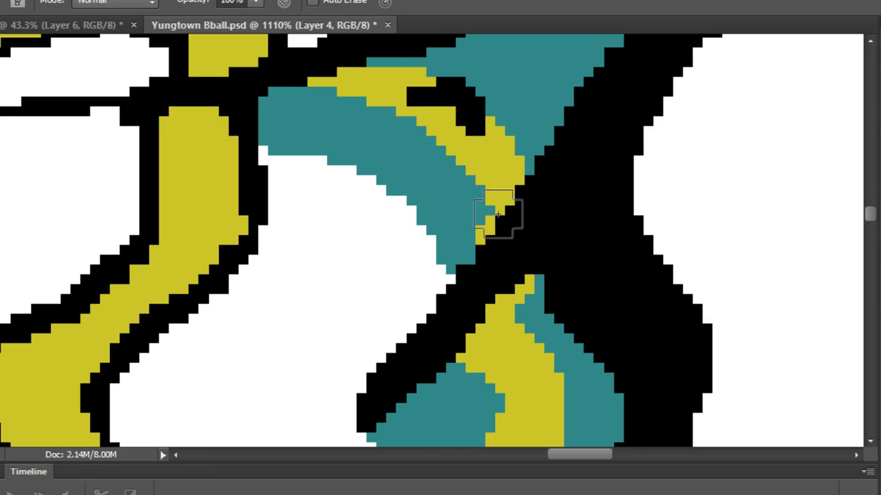
mouse_move(507, 220)
left_mouse_down()
mouse_move(457, 136)
mouse_move(323, 82)
left_mouse_up()
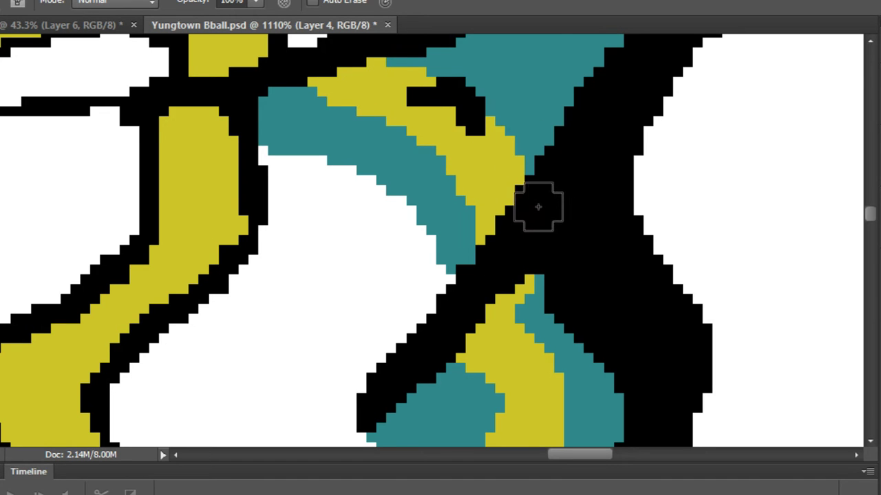
mouse_move(534, 202)
left_mouse_down()
mouse_move(518, 139)
mouse_move(468, 81)
mouse_move(395, 48)
left_mouse_up()
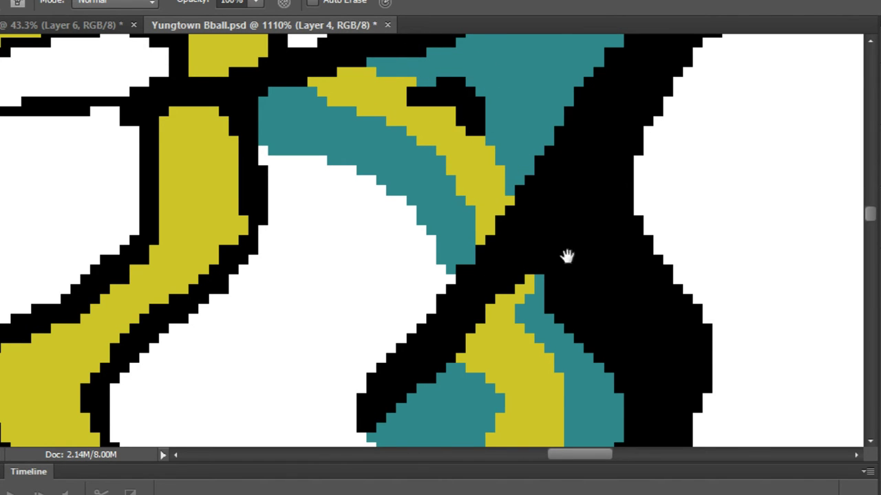
Thin the upper part of the yellow side stripe below the armpit fold by painting teal along its edges.
left_click_drag(566, 255, 555, 147)
mouse_move(512, 182)
left_mouse_down()
mouse_move(567, 242)
mouse_move(561, 224)
mouse_move(507, 192)
mouse_move(587, 297)
left_mouse_up()
left_click_drag(597, 330, 621, 203)
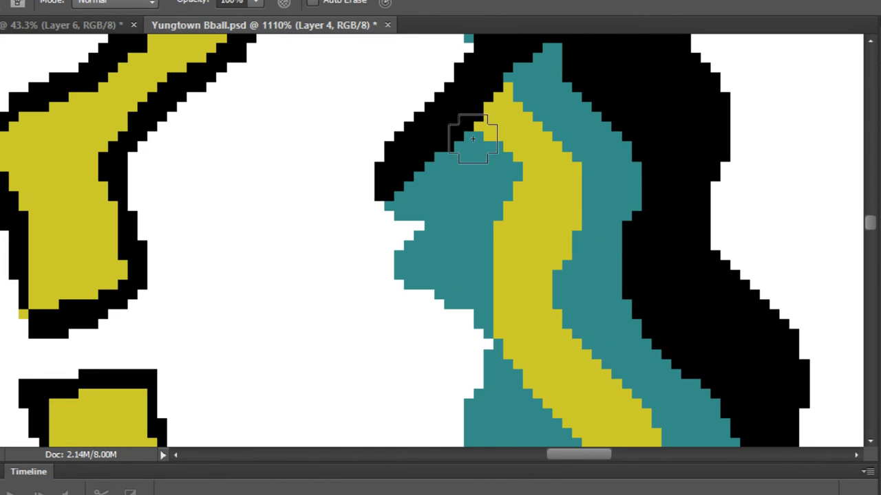
mouse_move(472, 134)
left_mouse_down()
mouse_move(502, 184)
mouse_move(504, 220)
mouse_move(460, 291)
mouse_move(498, 232)
mouse_move(489, 164)
left_mouse_up()
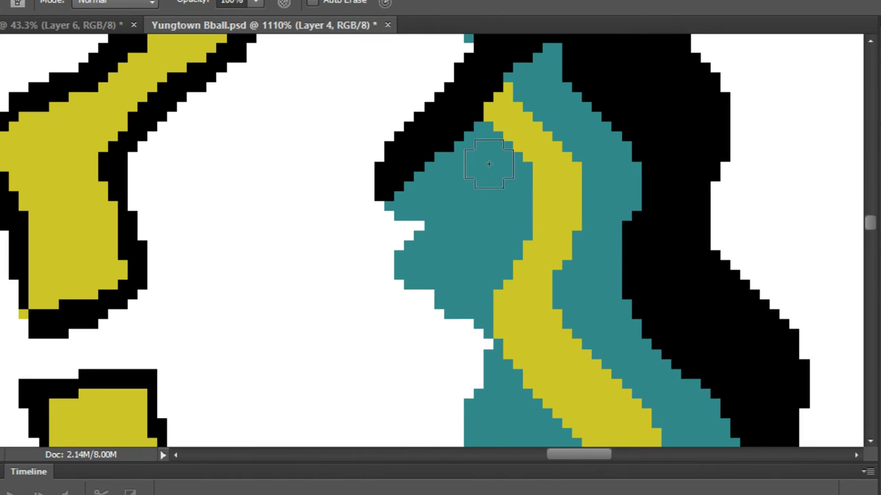
mouse_move(512, 221)
left_mouse_down()
mouse_move(507, 197)
mouse_move(525, 249)
mouse_move(491, 108)
left_mouse_up()
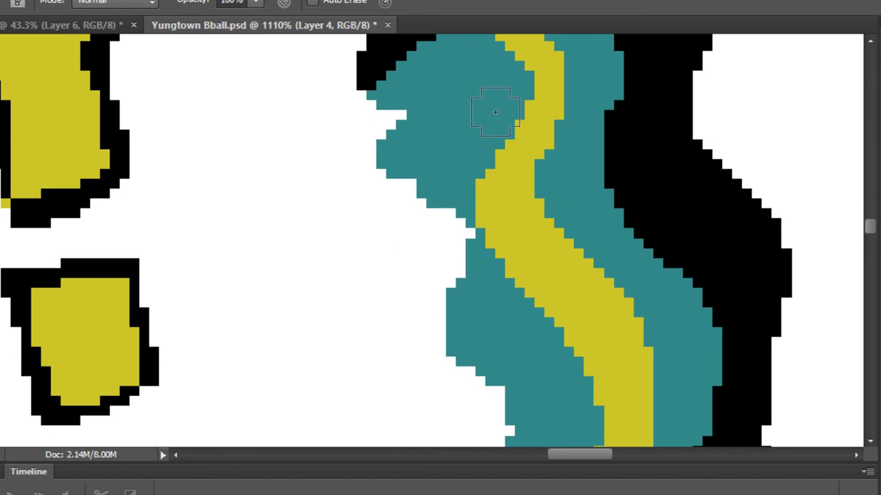
mouse_move(479, 154)
left_mouse_down()
mouse_move(476, 206)
mouse_move(491, 263)
mouse_move(556, 349)
left_mouse_up()
left_click_drag(506, 267, 507, 171)
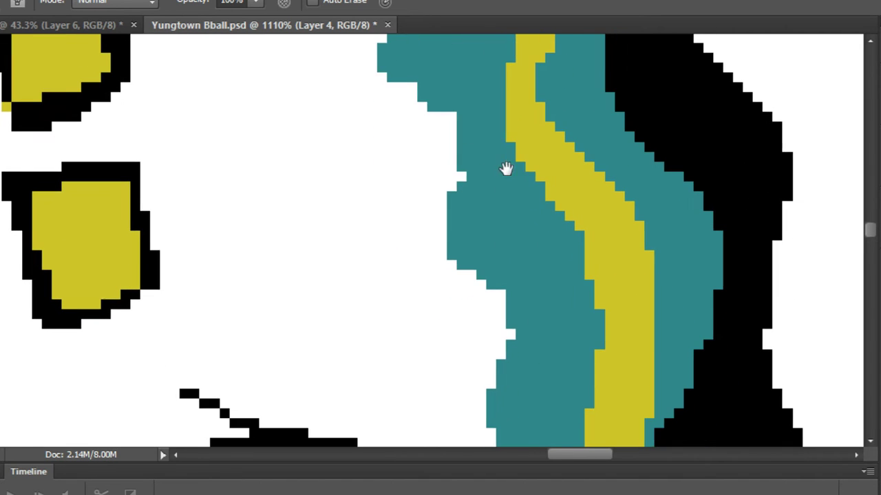
left_click_drag(471, 111, 570, 249)
Narrow the lower part of the yellow side stripe down to the hem by painting teal along both edges.
scroll(578, 146, "down", 3)
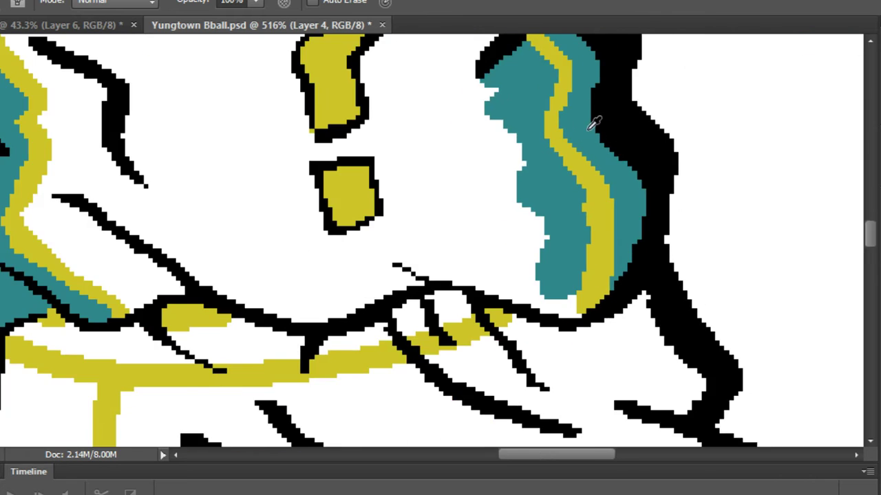
scroll(589, 128, "down", 3)
scroll(623, 170, "up", 3)
scroll(556, 141, "up", 3)
mouse_move(487, 122)
left_mouse_down()
mouse_move(526, 156)
mouse_move(547, 232)
left_mouse_up()
left_click_drag(635, 172, 593, 300)
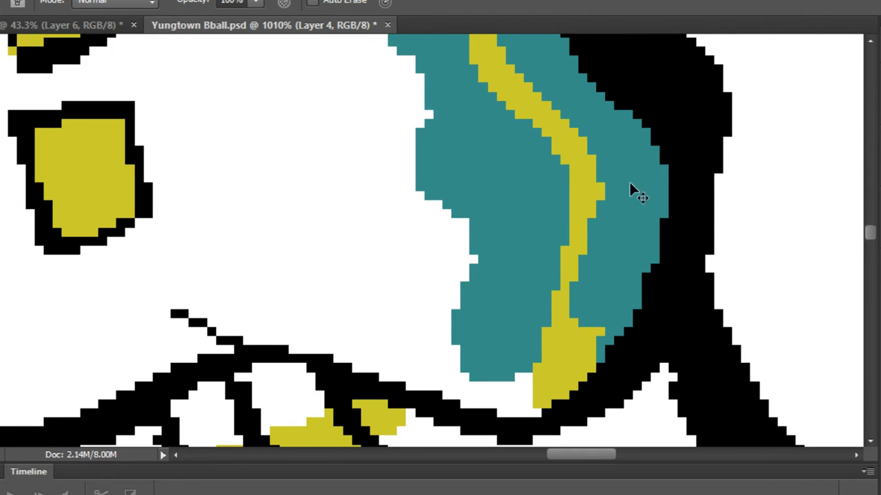
key("ctrl+z")
left_click_drag(629, 227, 584, 382)
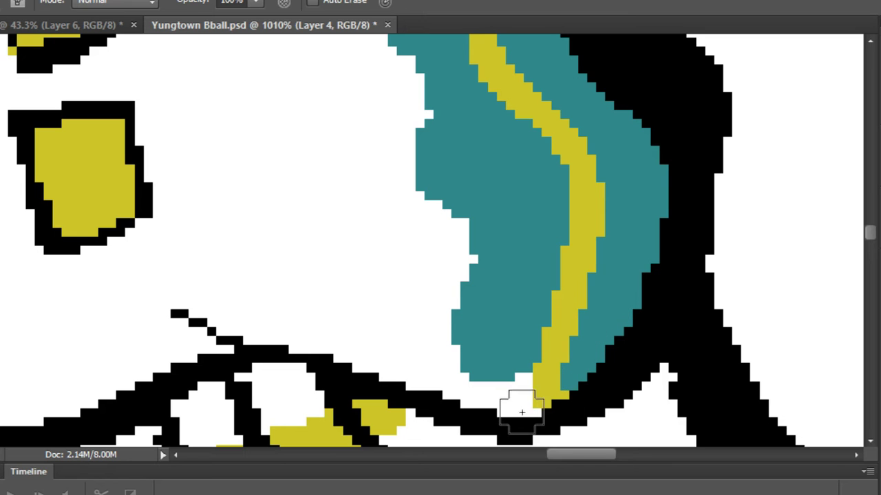
left_click_drag(527, 397, 507, 367)
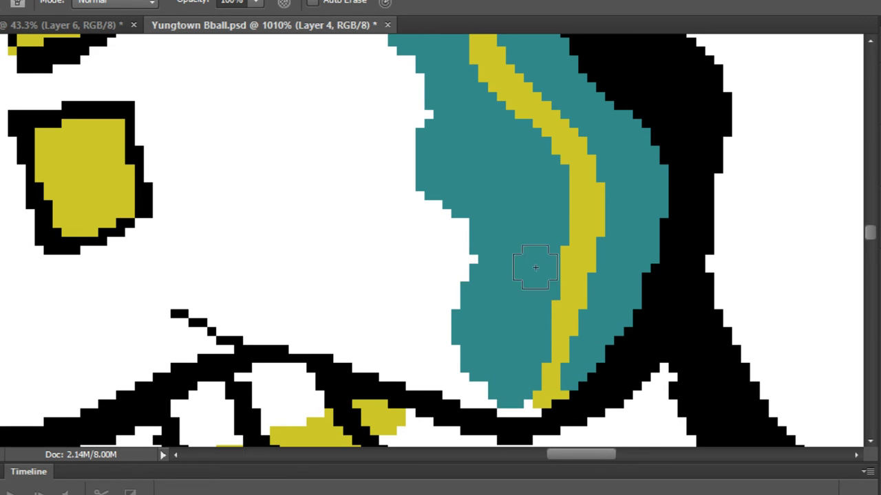
Sample the teal and paint the white gap between the side stripe's lower end and the hem outline.
scroll(543, 227, "down", 3)
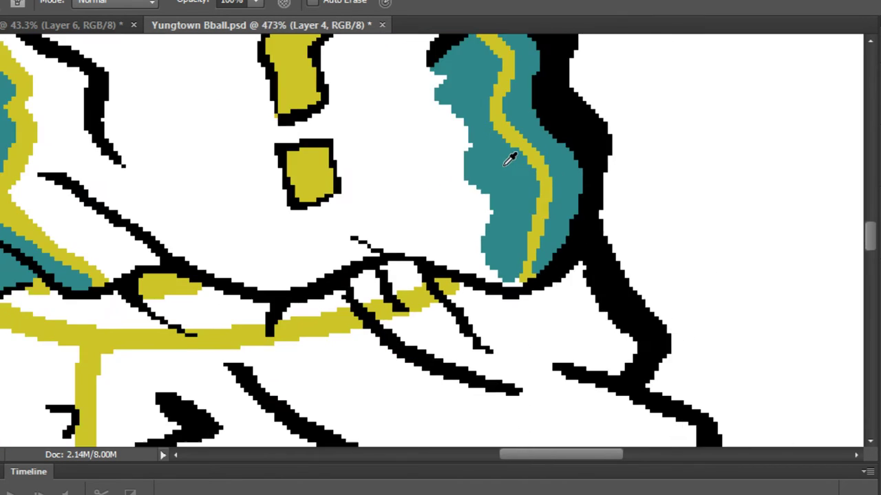
scroll(505, 262, "up", 3)
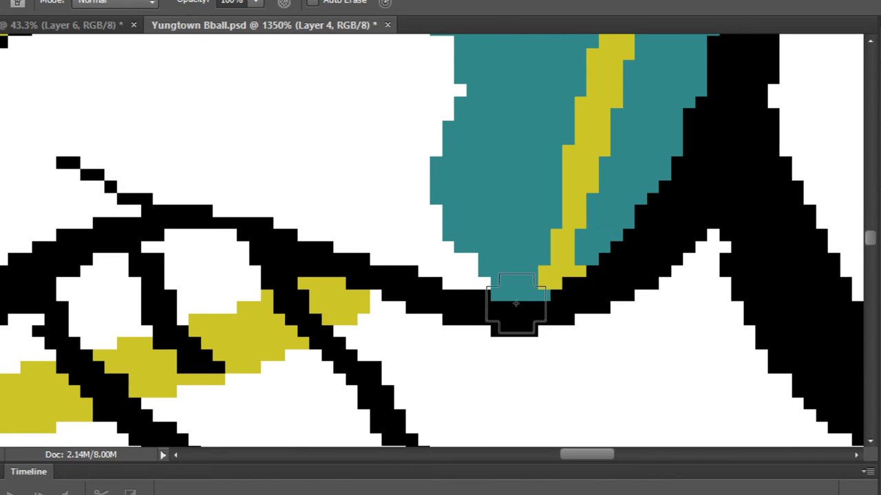
left_click(517, 265, "alt")
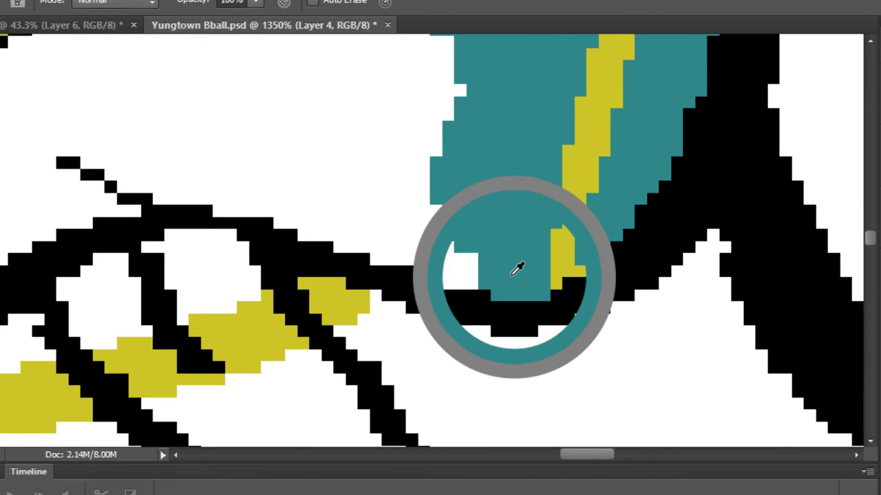
mouse_move(507, 271)
left_mouse_down()
mouse_move(412, 232)
mouse_move(498, 274)
left_mouse_up()
scroll(499, 275, "down", 4)
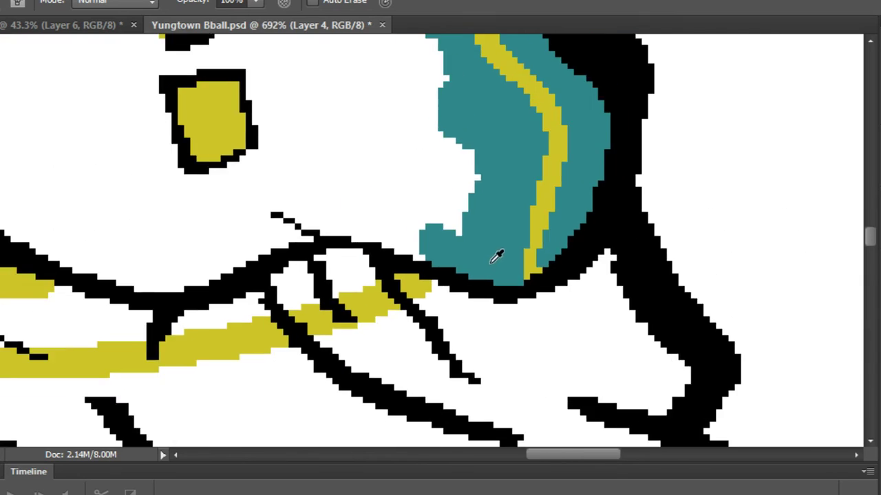
Paint teal along the fold line beside the upper curve of the question mark.
scroll(387, 178, "up", 3)
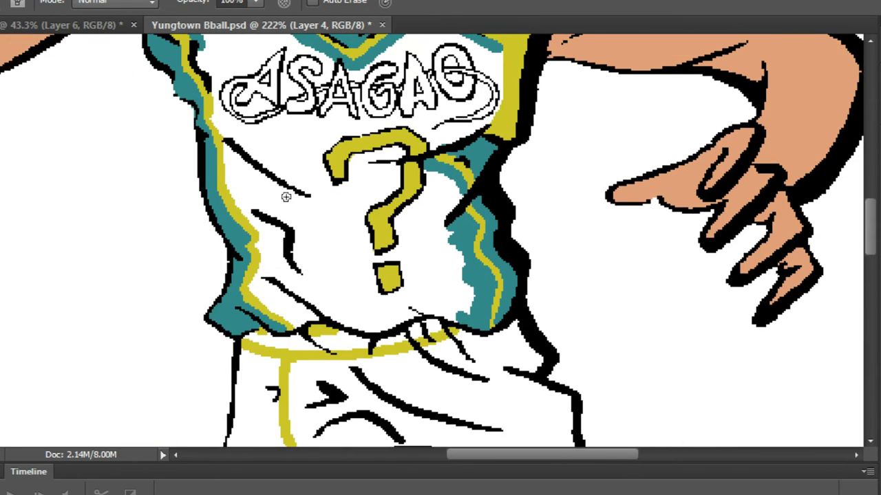
scroll(300, 177, "up", 3)
scroll(319, 182, "down", 2)
scroll(472, 260, "up", 5)
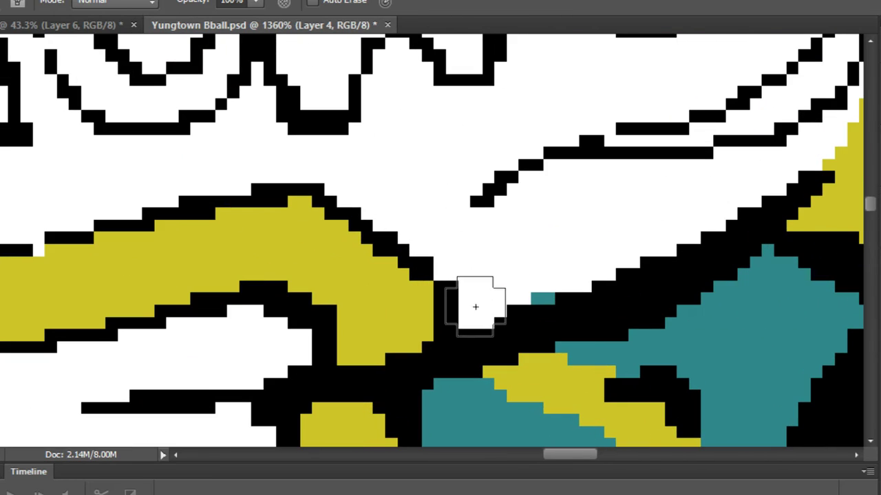
mouse_move(475, 307)
left_mouse_down()
mouse_move(479, 262)
mouse_move(579, 249)
mouse_move(520, 282)
mouse_move(416, 221)
left_mouse_up()
scroll(417, 221, "down", 5)
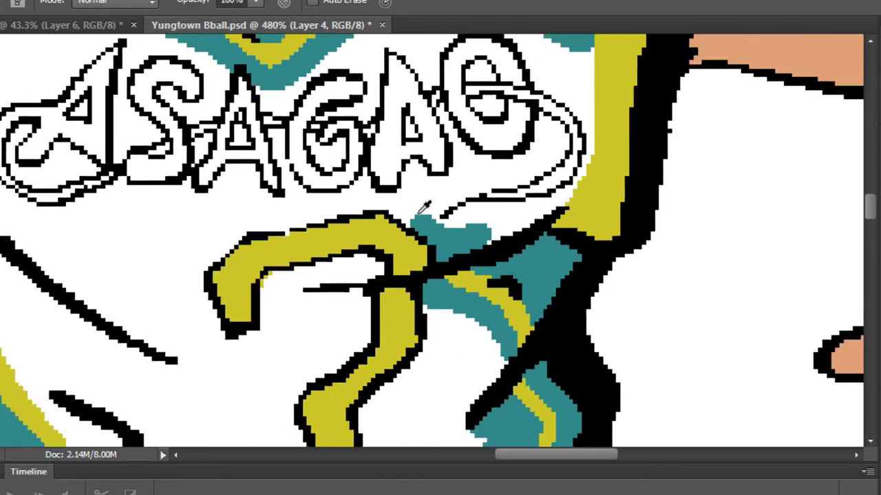
Paint a teal border along the jersey's hem outline and fill the remaining white jersey front with teal.
scroll(456, 338, "up", 2)
left_click_drag(465, 402, 472, 188)
scroll(502, 329, "up", 2)
mouse_move(508, 323)
left_mouse_down()
mouse_move(448, 293)
mouse_move(252, 314)
mouse_move(138, 348)
mouse_move(413, 317)
mouse_move(211, 314)
mouse_move(202, 277)
mouse_move(495, 270)
left_mouse_up()
left_click_drag(458, 265, 294, 313)
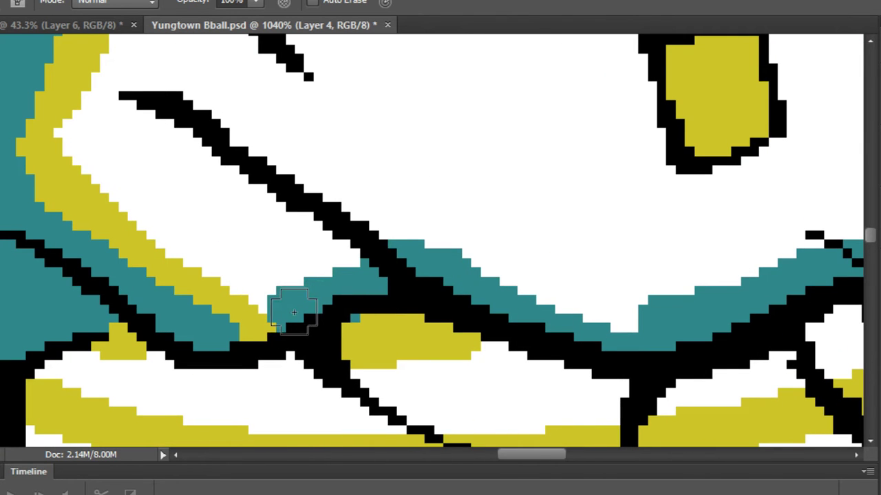
key("g")
left_click(458, 126)
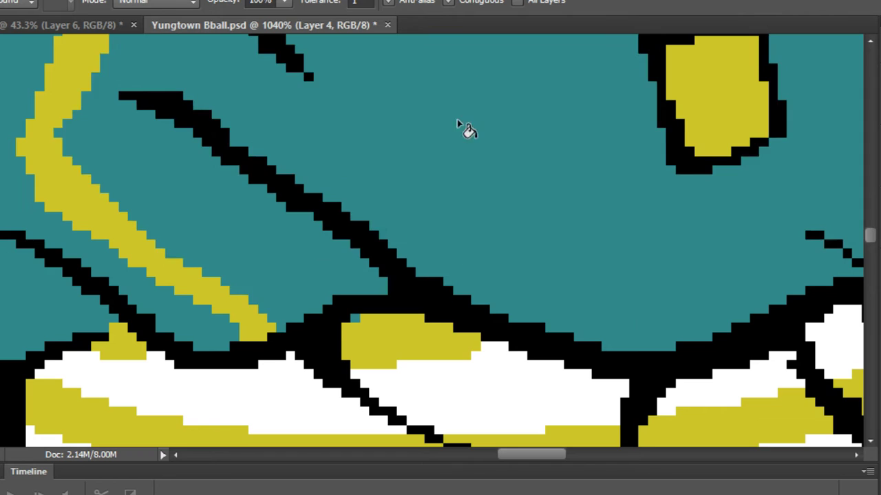
scroll(460, 145, "down", 8)
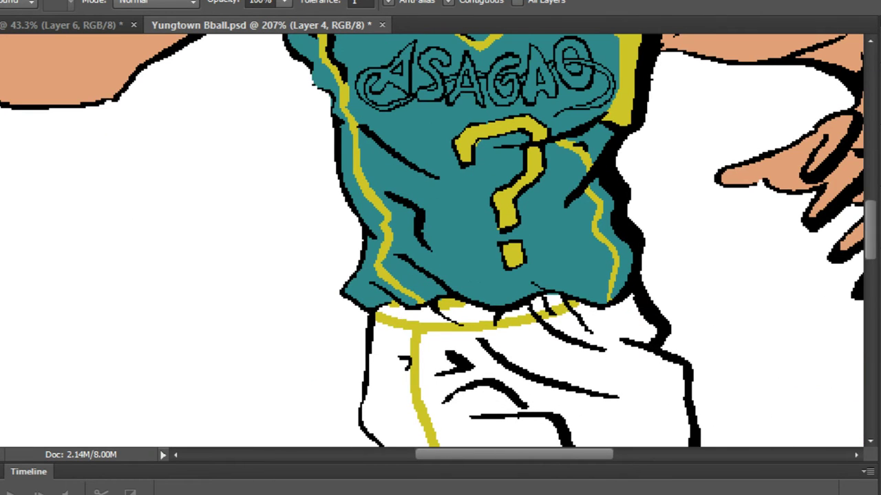
Paint teal over the stray yellow pixels inside the question mark's hook.
key("b")
scroll(492, 130, "up", 8)
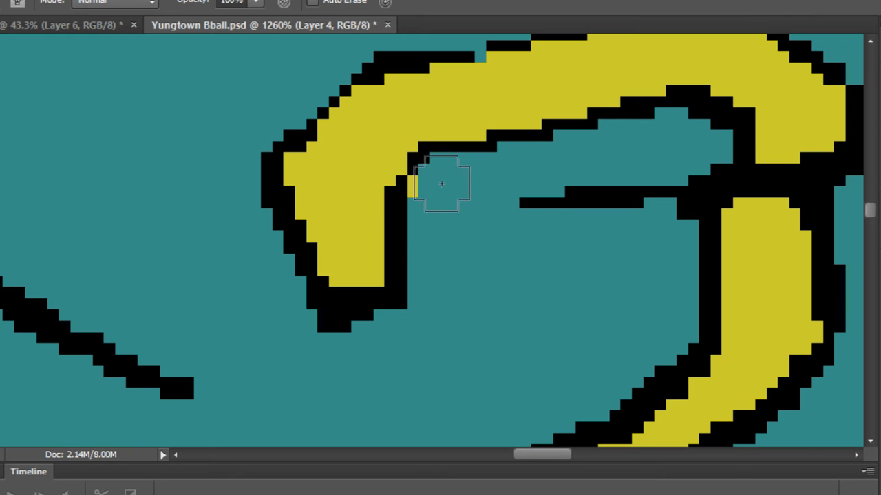
scroll(444, 184, "down", 10)
scroll(517, 315, "down", 1)
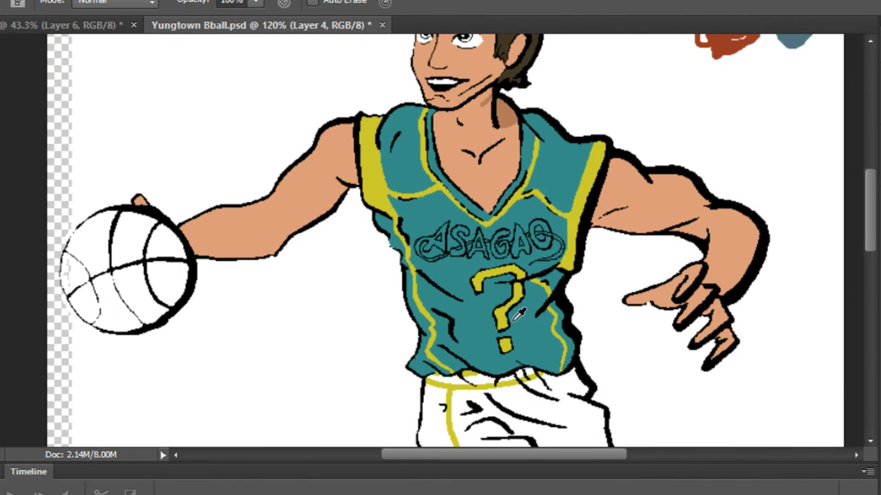
Paint a thick yellow band across the crossbar of the first A in the ASAGAO chest lettering.
scroll(422, 267, "up", 12)
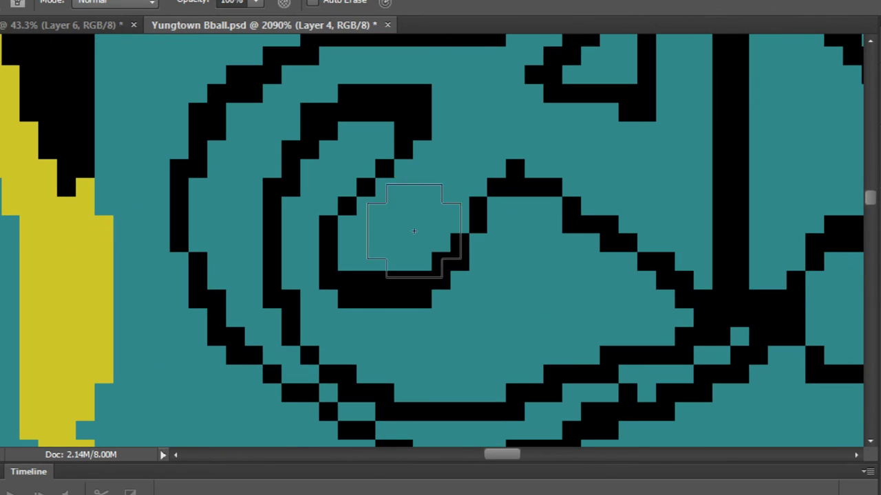
mouse_move(383, 236)
left_mouse_down()
mouse_move(485, 134)
mouse_move(336, 187)
mouse_move(396, 185)
mouse_move(469, 224)
mouse_move(527, 279)
left_mouse_up()
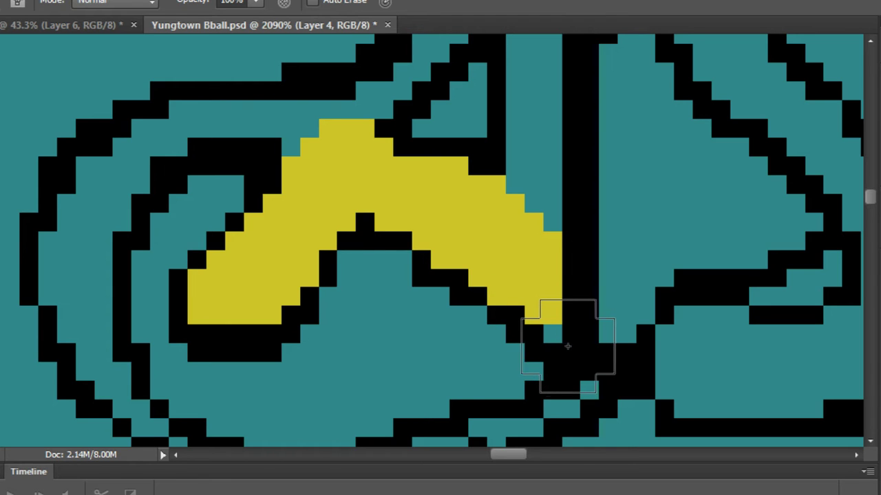
key("p")
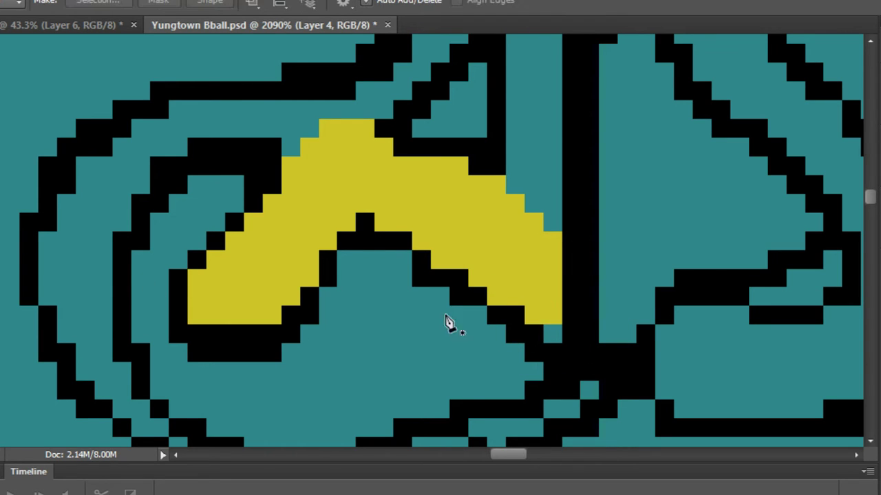
key("b")
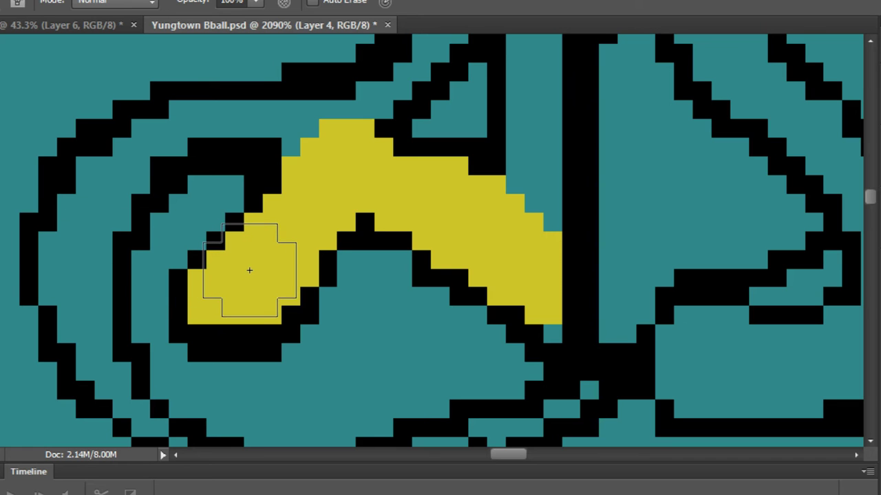
Reduce the brush to 2 px and paint the crossbar's inner corner, right stem and pointed peak of the first A yellow.
key("bracketleft")
key("bracketleft")
key("bracketleft")
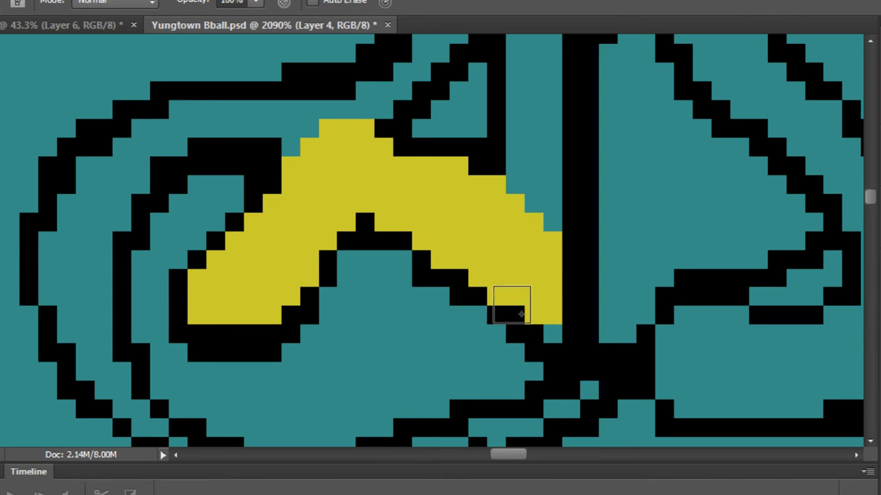
left_click(559, 337)
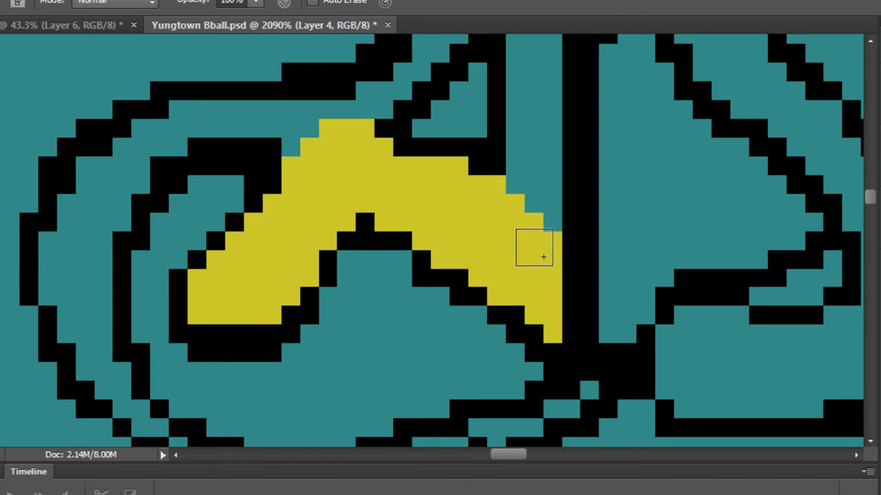
left_click_drag(556, 184, 558, 297)
mouse_move(556, 310)
left_mouse_down()
mouse_move(547, 186)
mouse_move(554, 274)
mouse_move(553, 119)
mouse_move(484, 318)
mouse_move(488, 222)
mouse_move(557, 144)
mouse_move(535, 312)
mouse_move(534, 221)
mouse_move(387, 333)
left_mouse_up()
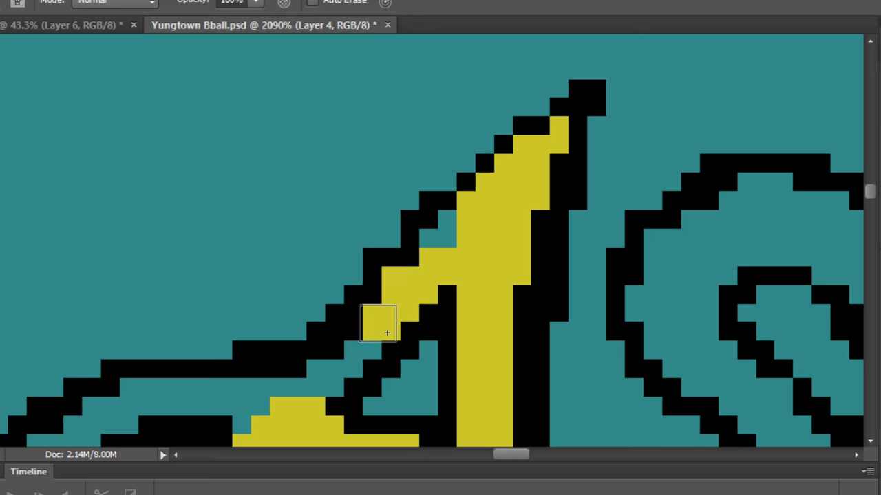
key("z")
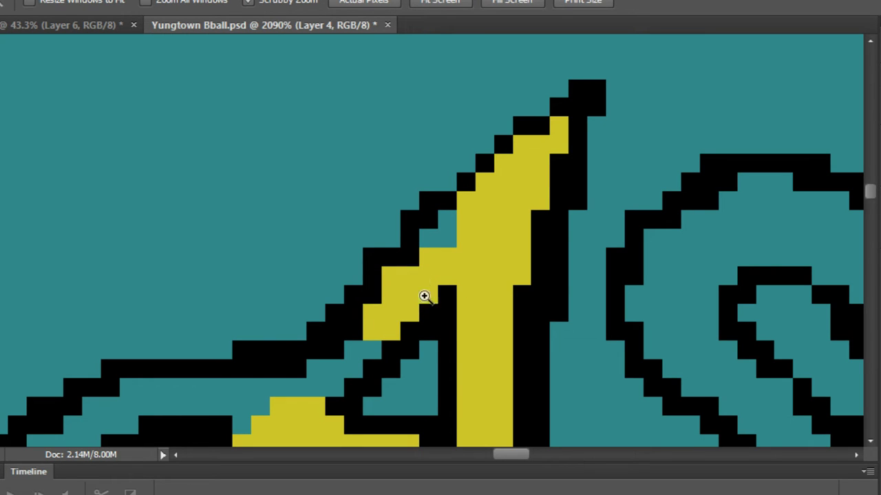
key("b")
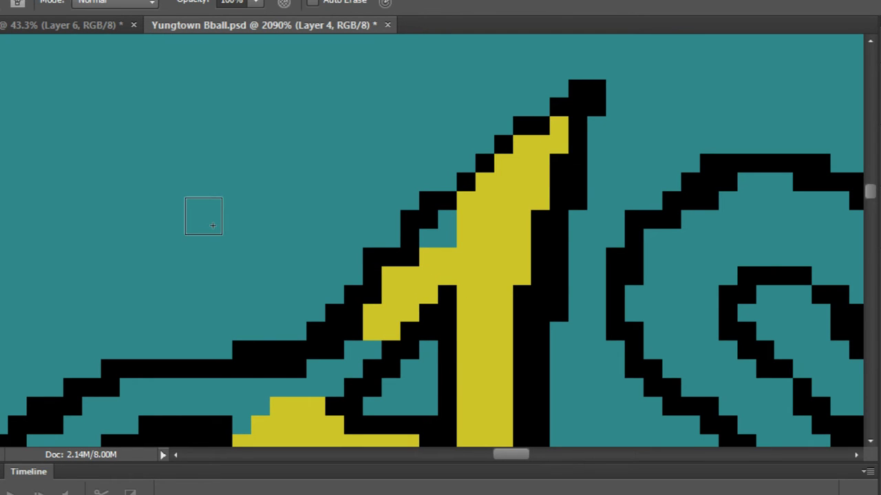
key("z")
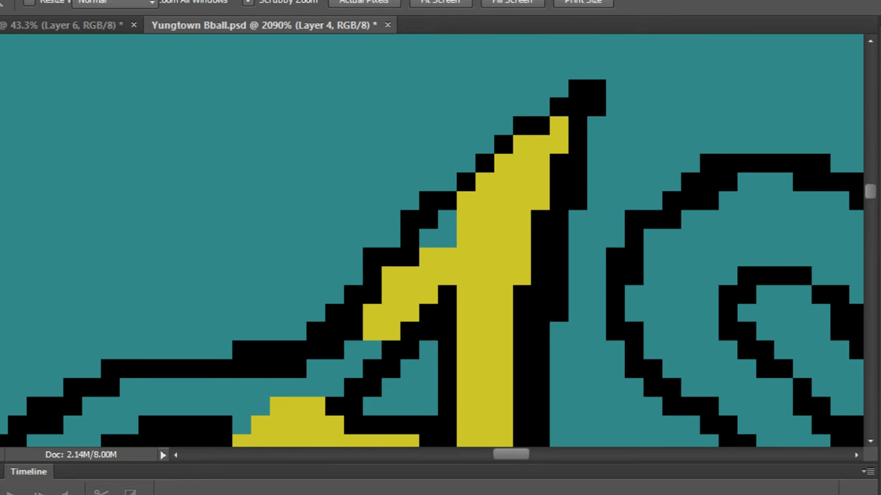
key("b")
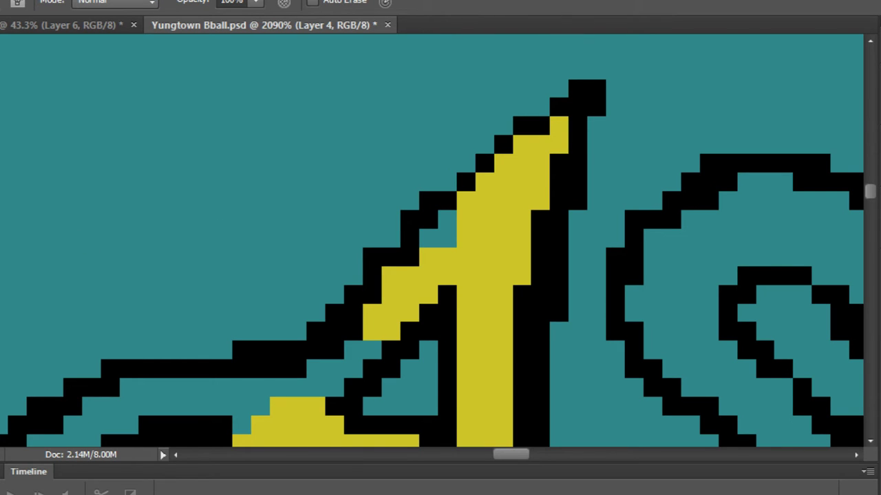
key("c")
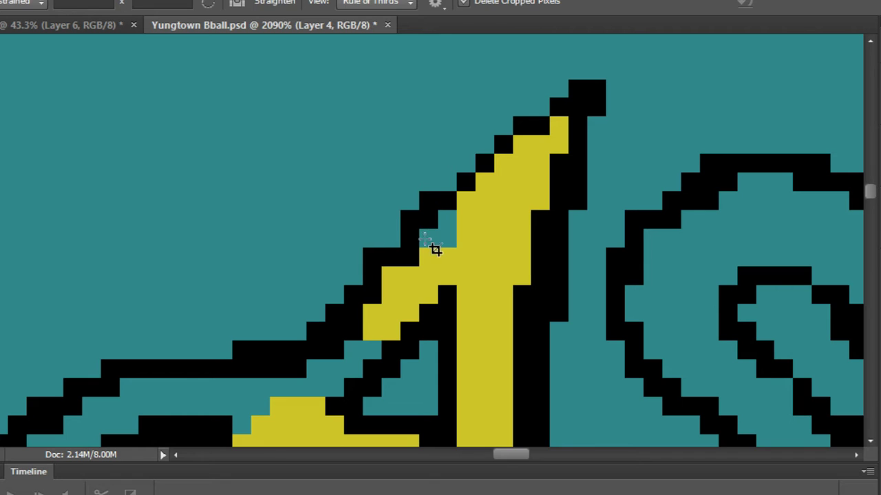
key("b")
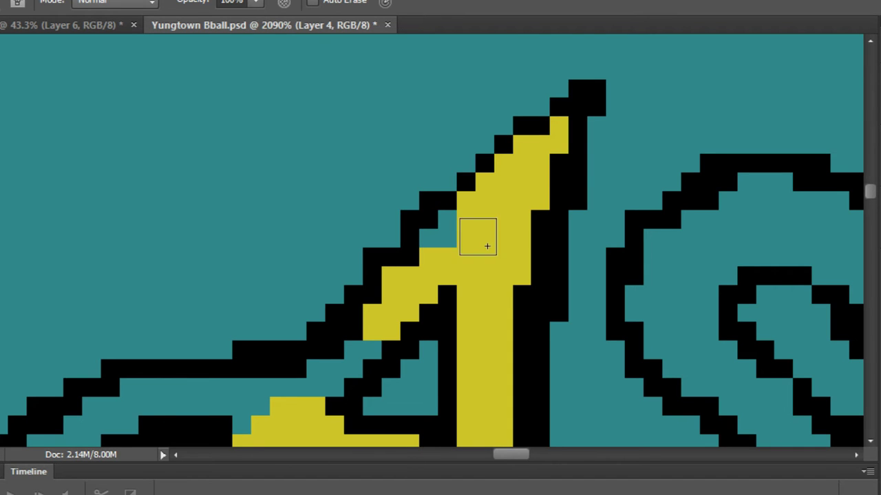
Paint the remaining teal gaps along the first A's slanted left side yellow, down to the crossbar.
left_click_drag(482, 256, 546, 178)
key("ctrl+z")
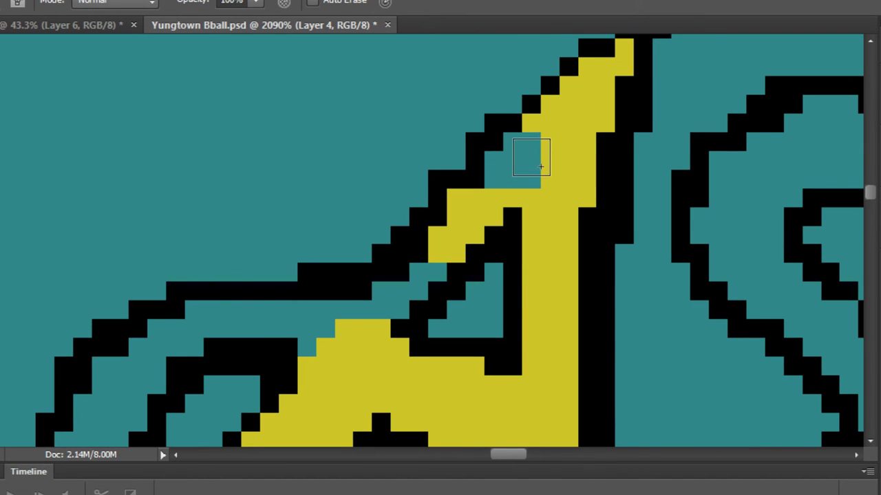
key("ctrl+z")
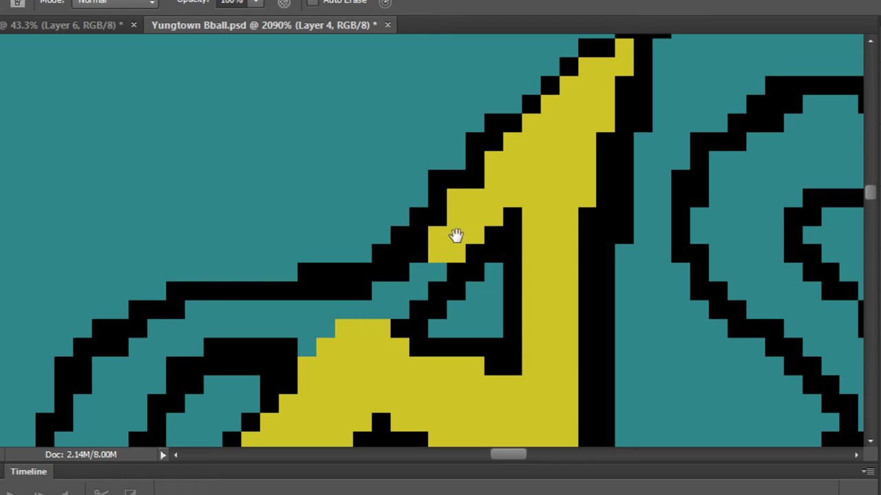
left_click_drag(456, 236, 520, 150)
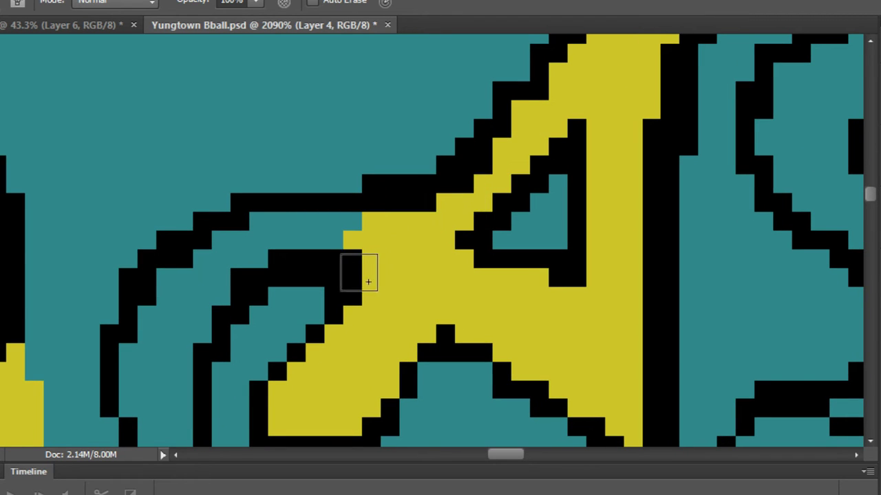
Paint the first A's outer curl yellow from the crossbar around to its narrow lower end.
mouse_move(368, 282)
left_mouse_down()
mouse_move(334, 236)
mouse_move(207, 265)
mouse_move(271, 230)
mouse_move(374, 55)
left_mouse_up()
mouse_move(340, 108)
left_mouse_down()
mouse_move(285, 176)
mouse_move(307, 110)
mouse_move(265, 229)
mouse_move(263, 198)
mouse_move(272, 180)
mouse_move(283, 276)
mouse_move(316, 321)
mouse_move(285, 206)
left_mouse_up()
left_click_drag(315, 288, 229, 154)
left_click(252, 205)
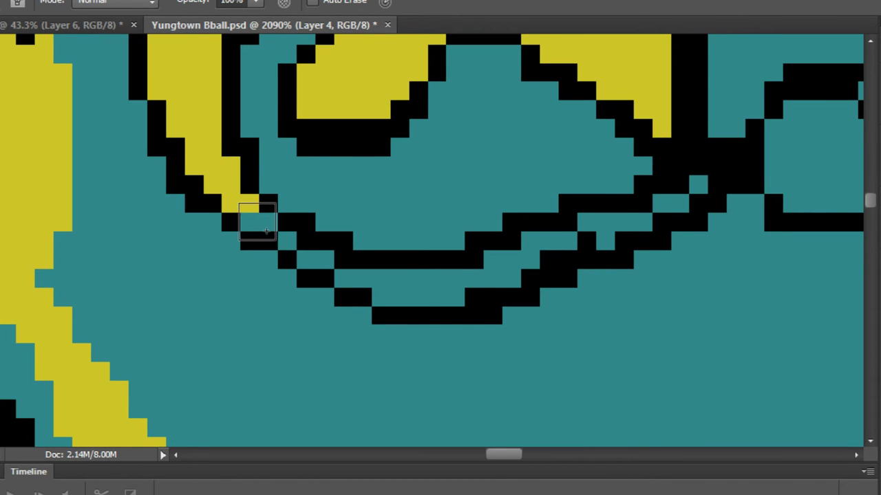
Reduce the brush to a single pixel and paint the thin swash beneath the first A yellow.
left_click(1, 3)
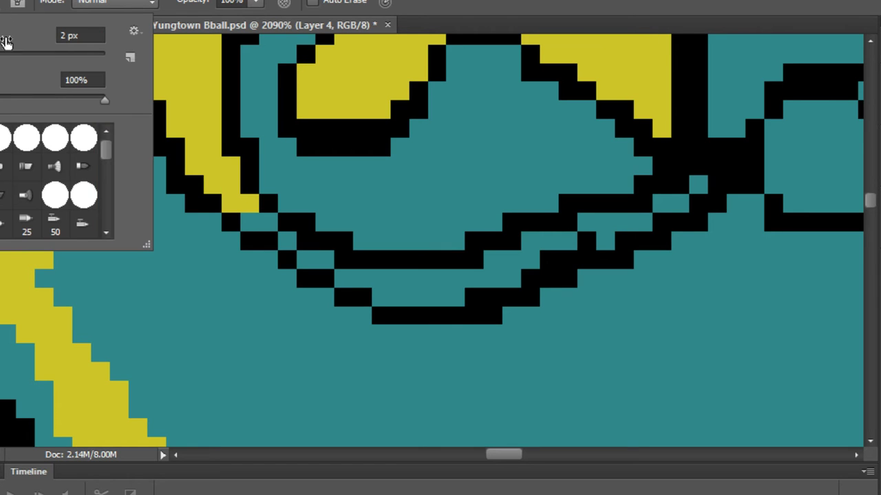
mouse_move(248, 222)
left_mouse_down()
mouse_move(271, 223)
mouse_move(292, 254)
mouse_move(395, 291)
mouse_move(394, 283)
mouse_move(476, 282)
mouse_move(439, 294)
mouse_move(428, 293)
mouse_move(510, 268)
mouse_move(500, 269)
mouse_move(554, 229)
mouse_move(606, 217)
mouse_move(600, 238)
mouse_move(655, 212)
left_mouse_up()
left_click(694, 188)
mouse_move(702, 183)
left_mouse_down()
mouse_move(525, 239)
mouse_move(118, 334)
mouse_move(169, 297)
mouse_move(151, 374)
mouse_move(180, 401)
mouse_move(359, 400)
mouse_move(449, 372)
mouse_move(486, 345)
left_mouse_up()
Paint yellow edges inside the S's lower curve and diagonal, and paint the small connector between the S and second A.
scroll(236, 262, "down", 8)
scroll(289, 247, "up", 7)
scroll(241, 302, "up", 2)
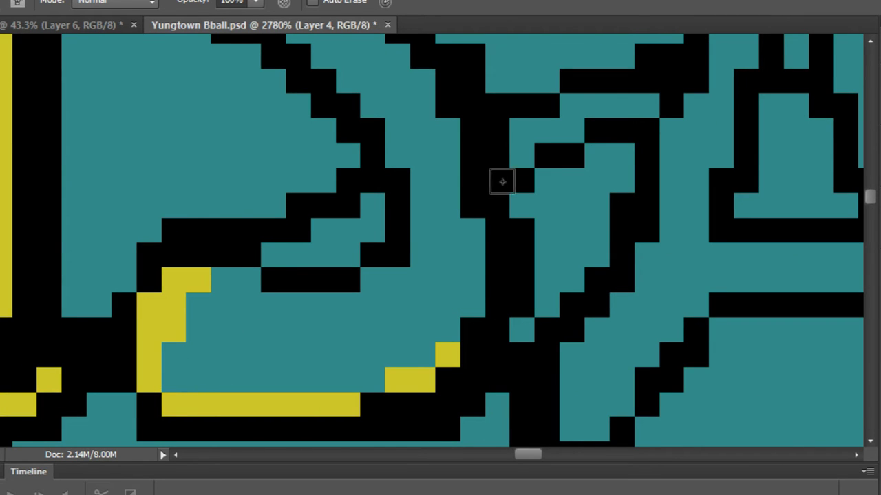
mouse_move(521, 155)
left_mouse_down()
mouse_move(641, 99)
mouse_move(568, 114)
mouse_move(505, 141)
mouse_move(472, 314)
left_mouse_up()
mouse_move(403, 271)
left_mouse_down()
mouse_move(332, 215)
mouse_move(288, 156)
mouse_move(376, 233)
left_mouse_up()
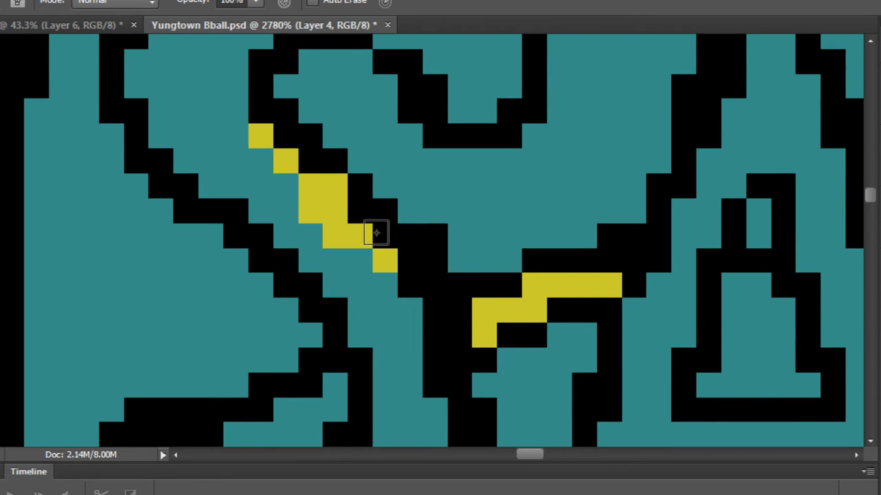
Paint the S's diagonal stroke yellow and trace the inside edges of its upper curl.
mouse_move(345, 203)
left_mouse_down()
mouse_move(352, 287)
mouse_move(251, 205)
mouse_move(252, 152)
mouse_move(290, 108)
mouse_move(338, 101)
mouse_move(425, 137)
mouse_move(488, 193)
mouse_move(520, 153)
mouse_move(515, 129)
mouse_move(512, 290)
mouse_move(473, 214)
mouse_move(329, 158)
mouse_move(240, 192)
mouse_move(172, 248)
mouse_move(141, 293)
mouse_move(140, 328)
mouse_move(186, 379)
left_mouse_up()
left_click_drag(185, 378, 158, 186)
mouse_move(159, 199)
left_mouse_down()
mouse_move(202, 249)
mouse_move(314, 338)
mouse_move(154, 172)
mouse_move(197, 171)
left_mouse_up()
left_click_drag(234, 231, 170, 104)
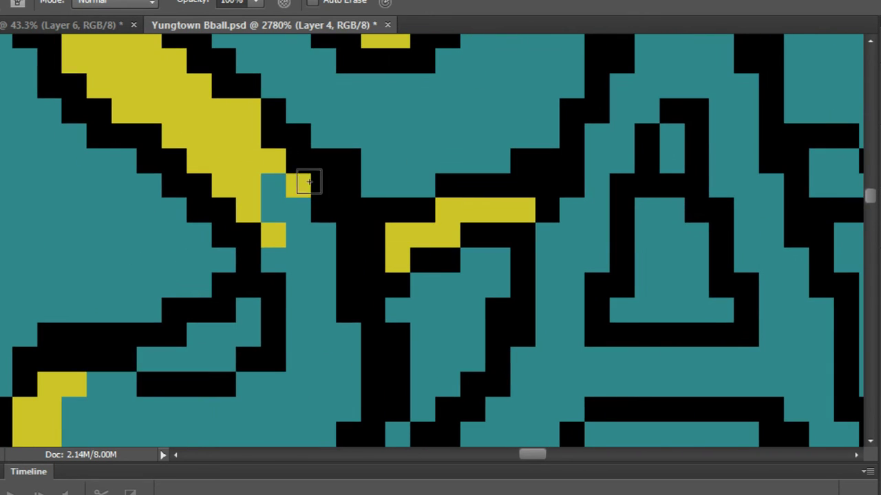
Paint the yellow border along the S's lower hook, undoing the stray stroke outside the letter.
mouse_move(281, 187)
left_mouse_down()
mouse_move(277, 232)
mouse_move(295, 220)
mouse_move(298, 307)
mouse_move(147, 348)
mouse_move(92, 379)
mouse_move(165, 190)
left_mouse_up()
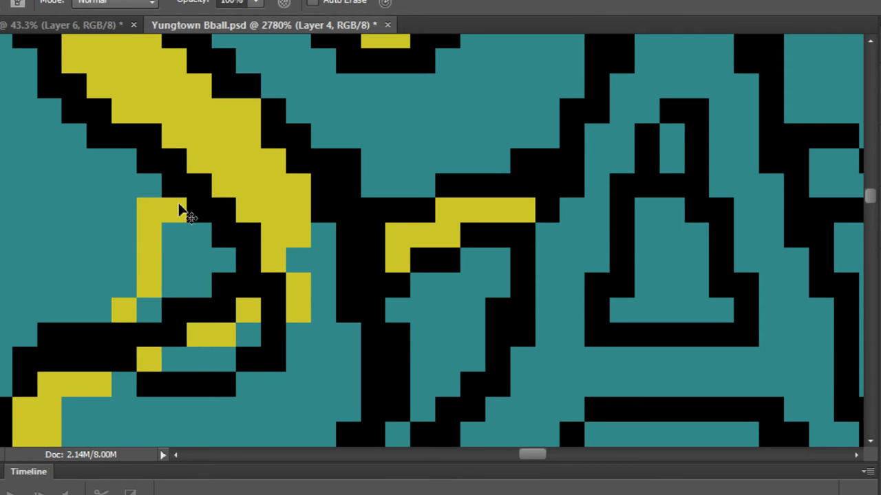
key("ctrl+z")
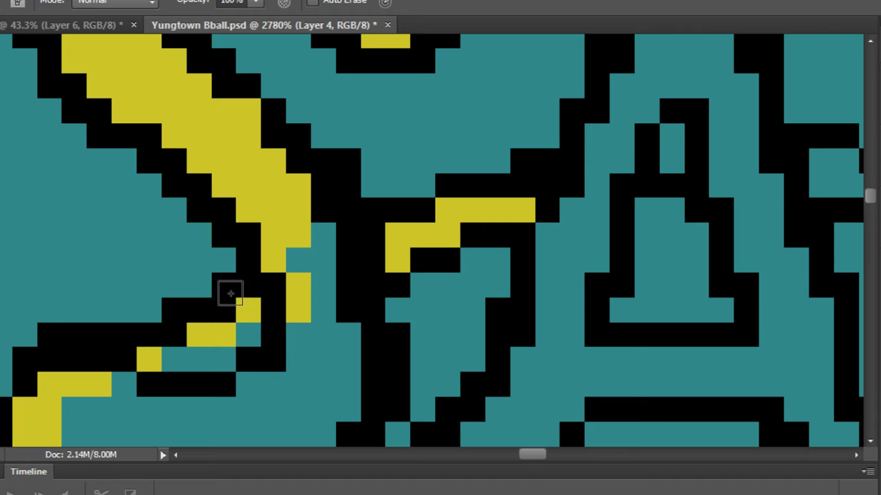
left_click_drag(123, 385, 243, 309)
left_click_drag(189, 370, 257, 140)
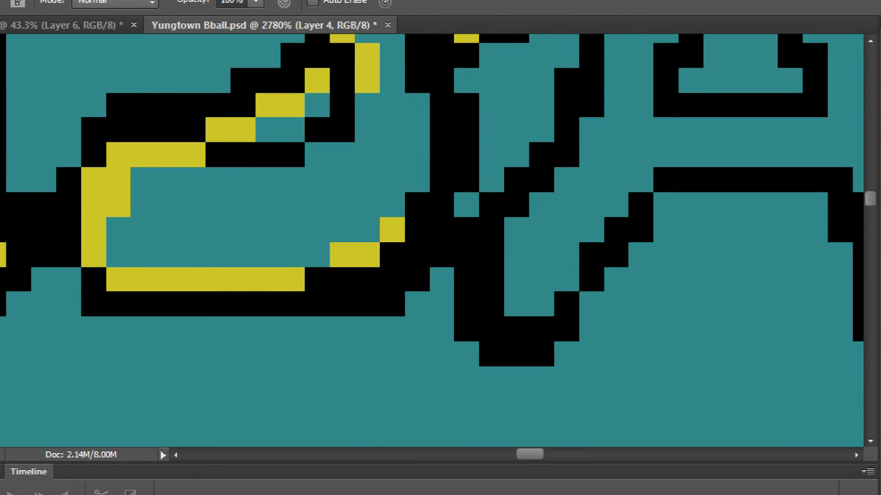
Fill the outlined lower and upper curves of the S with yellow using the Paint Bucket.
key("g")
left_click(190, 200)
left_click_drag(261, 156, 28, 353)
scroll(129, 244, "down", 6)
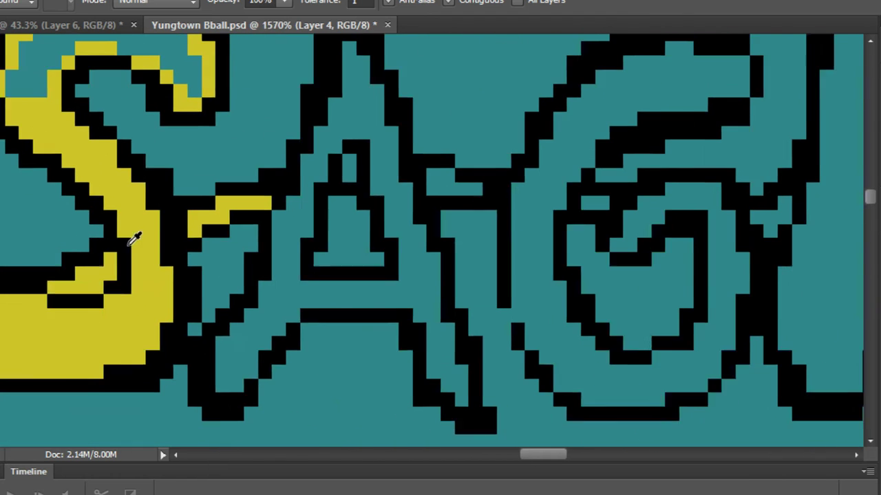
scroll(134, 237, "down", 1)
scroll(48, 90, "down", 10)
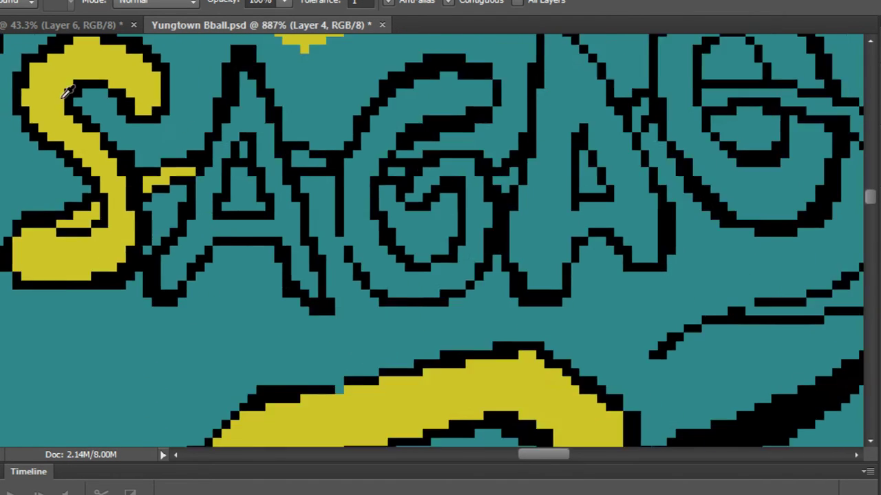
Trace the inside edges of the second A's peak in yellow and fill the enclosed teal area with the Paint Bucket.
scroll(151, 75, "up", 10)
scroll(157, 92, "down", 3)
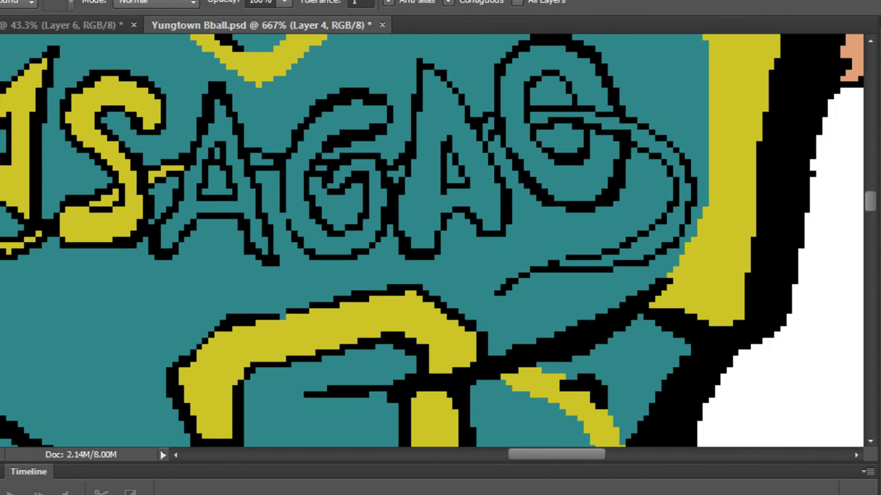
key("b")
scroll(201, 141, "up", 4)
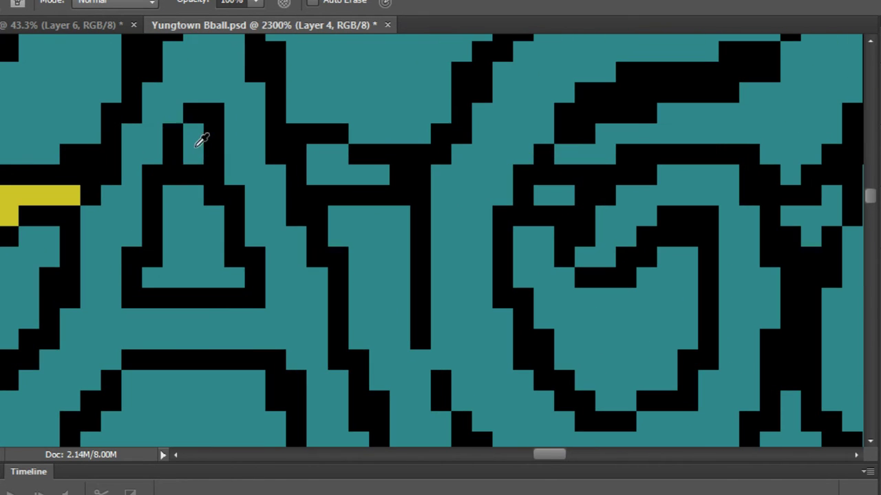
mouse_move(119, 194)
left_mouse_down()
mouse_move(167, 159)
mouse_move(393, 181)
mouse_move(266, 117)
mouse_move(257, 79)
mouse_move(265, 203)
mouse_move(242, 131)
mouse_move(219, 90)
mouse_move(199, 81)
mouse_move(155, 241)
mouse_move(122, 295)
mouse_move(153, 249)
left_mouse_up()
key("g")
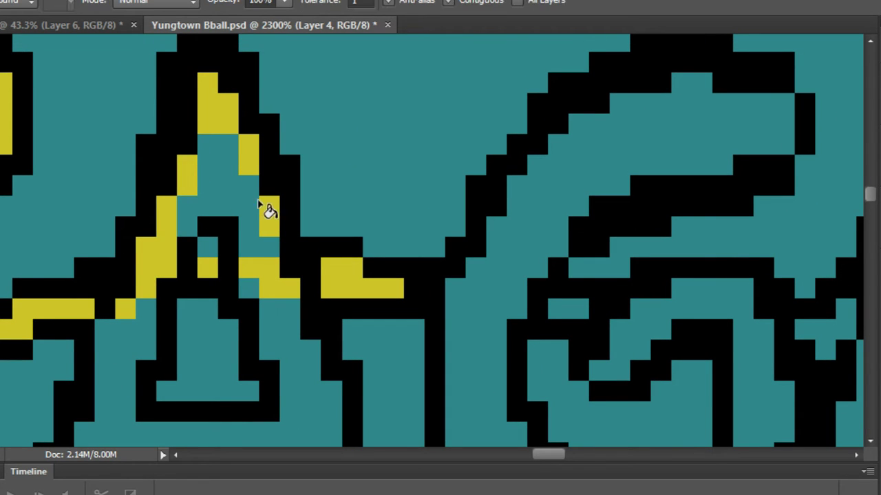
left_click(229, 227)
key("b")
left_click_drag(197, 256, 291, 103)
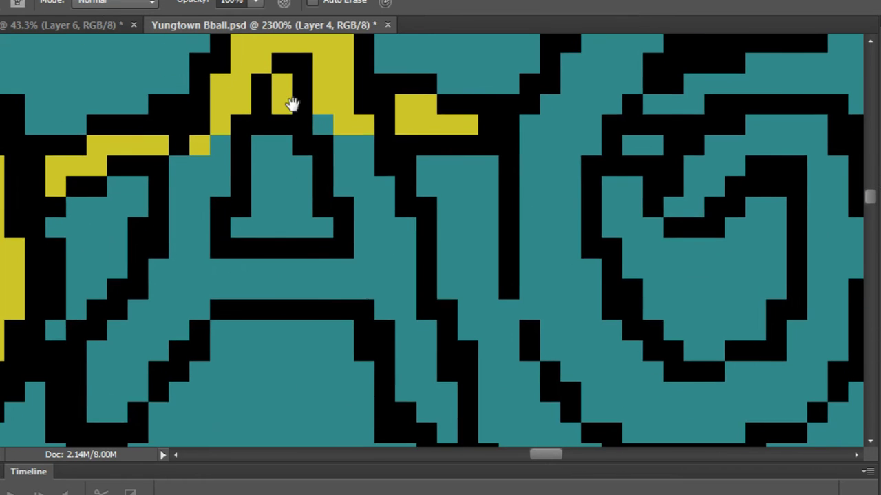
Paint the second A's left leg and the edges around its counter yellow, restoring the stray pixel below the crossbar to teal.
left_click_drag(214, 169, 202, 239)
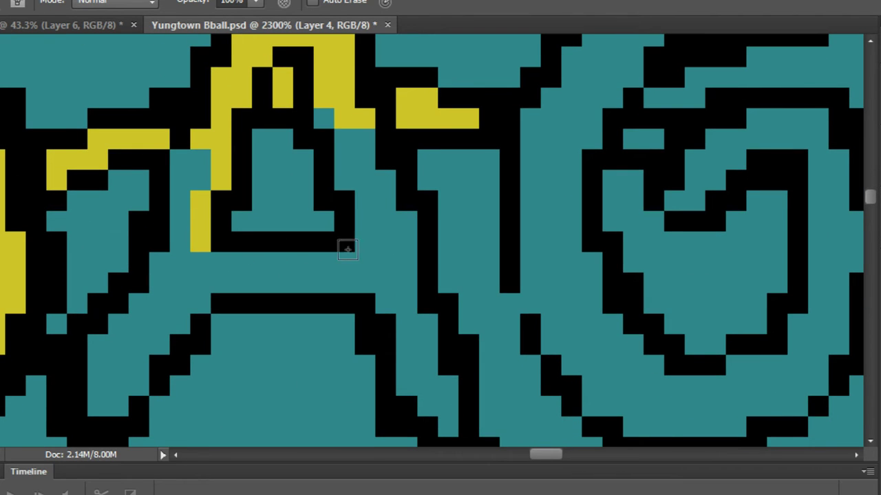
mouse_move(347, 249)
left_mouse_down()
mouse_move(372, 240)
mouse_move(318, 112)
left_mouse_up()
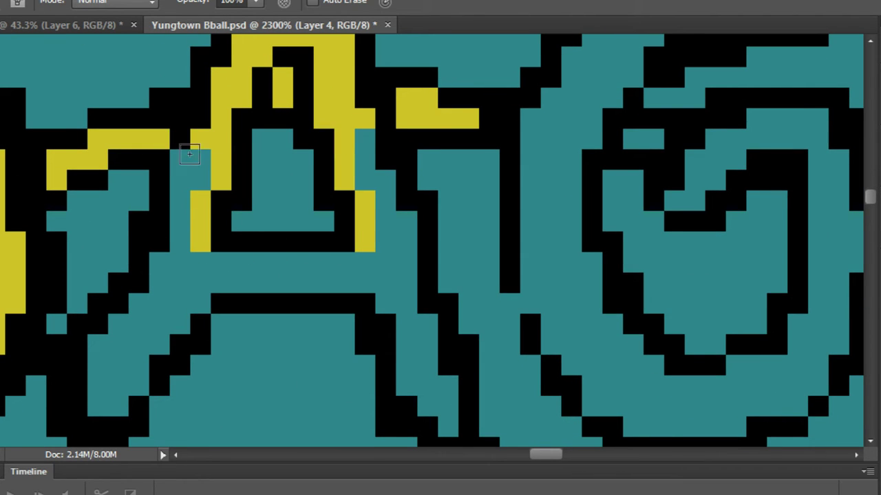
mouse_move(190, 154)
left_mouse_down()
mouse_move(178, 216)
mouse_move(213, 143)
mouse_move(156, 291)
mouse_move(99, 371)
mouse_move(90, 407)
mouse_move(95, 336)
mouse_move(98, 390)
mouse_move(122, 394)
mouse_move(226, 302)
left_mouse_up()
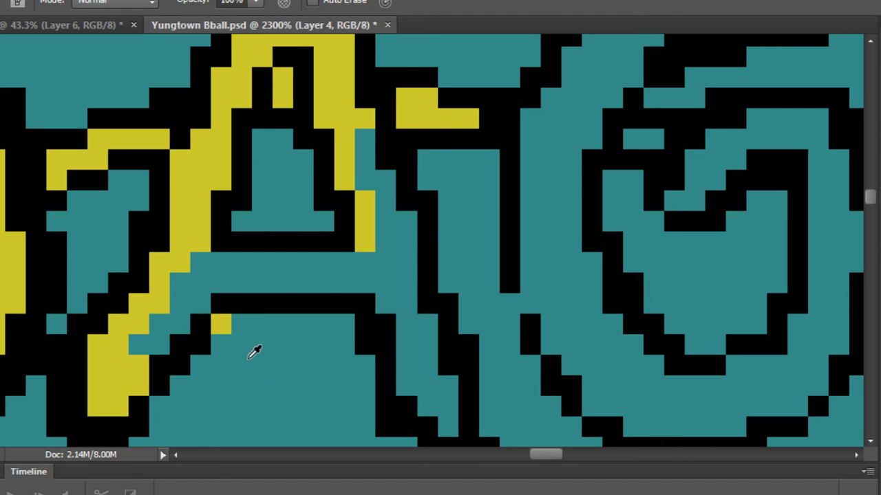
left_click(218, 328)
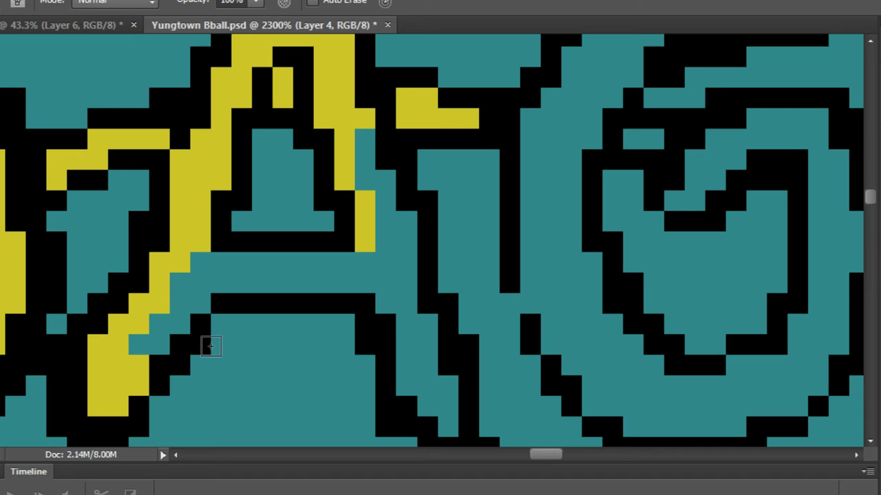
Sample the yellow and paint the second A's crossbar, right leg and remaining left-leg gaps.
left_click(128, 374, "alt")
mouse_move(138, 346)
left_mouse_down()
mouse_move(200, 305)
mouse_move(172, 307)
mouse_move(202, 281)
mouse_move(344, 279)
mouse_move(399, 334)
mouse_move(406, 366)
left_mouse_up()
left_click_drag(388, 337, 310, 212)
mouse_move(329, 249)
left_mouse_down()
mouse_move(341, 270)
mouse_move(377, 309)
mouse_move(321, 156)
mouse_move(320, 77)
mouse_move(296, 44)
mouse_move(327, 223)
left_mouse_up()
left_click_drag(147, 273, 333, 265)
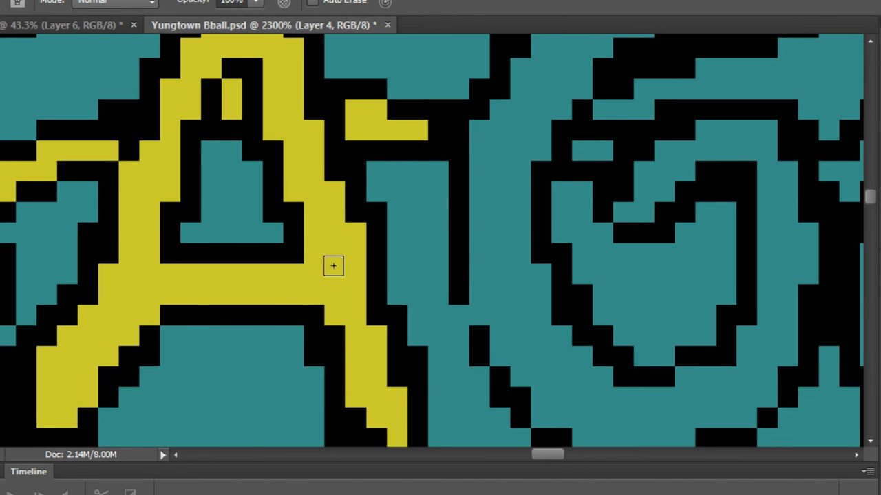
Trace the G's left and lower outer edges in yellow with the one-pixel Pencil.
mouse_move(285, 246)
left_mouse_down()
mouse_move(154, 287)
mouse_move(2, 313)
left_mouse_up()
scroll(214, 211, "down", 3)
scroll(231, 199, "up", 2)
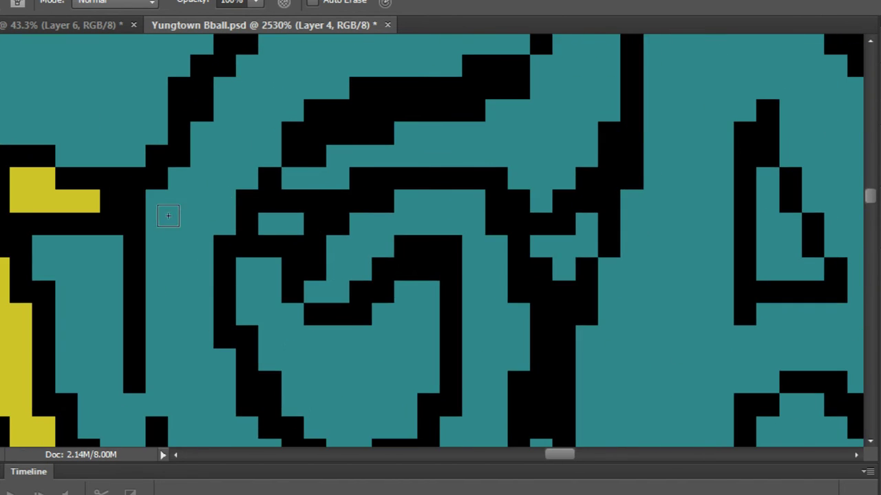
mouse_move(153, 180)
left_mouse_down()
mouse_move(163, 358)
mouse_move(207, 201)
mouse_move(208, 249)
mouse_move(228, 285)
mouse_move(249, 316)
mouse_move(319, 372)
mouse_move(274, 355)
mouse_move(319, 378)
mouse_move(442, 382)
mouse_move(513, 354)
mouse_move(549, 322)
left_mouse_up()
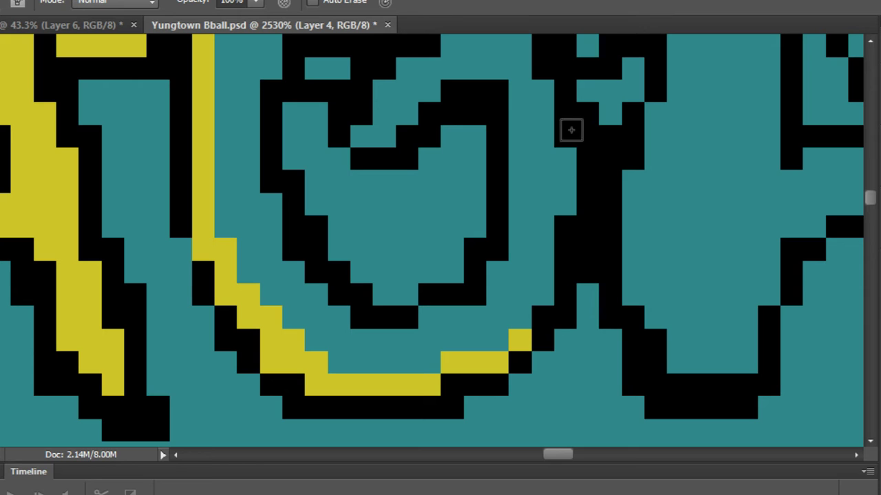
left_click_drag(570, 130, 489, 338)
Paint the G's inner hook and the small connector beside it yellow, and trace the inside edges of its bowl and upper arm.
mouse_move(464, 300)
left_mouse_down()
mouse_move(416, 248)
mouse_move(309, 281)
mouse_move(229, 280)
left_mouse_up()
mouse_move(289, 284)
left_mouse_down()
mouse_move(285, 347)
mouse_move(382, 290)
mouse_move(316, 336)
mouse_move(352, 273)
mouse_move(377, 266)
mouse_move(388, 285)
mouse_move(441, 303)
left_mouse_up()
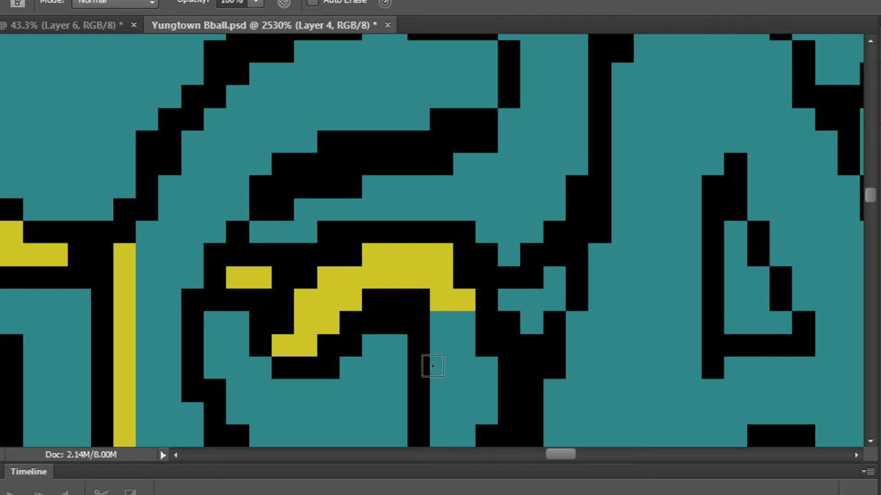
mouse_move(440, 335)
left_mouse_down()
mouse_move(440, 417)
mouse_move(455, 165)
left_mouse_up()
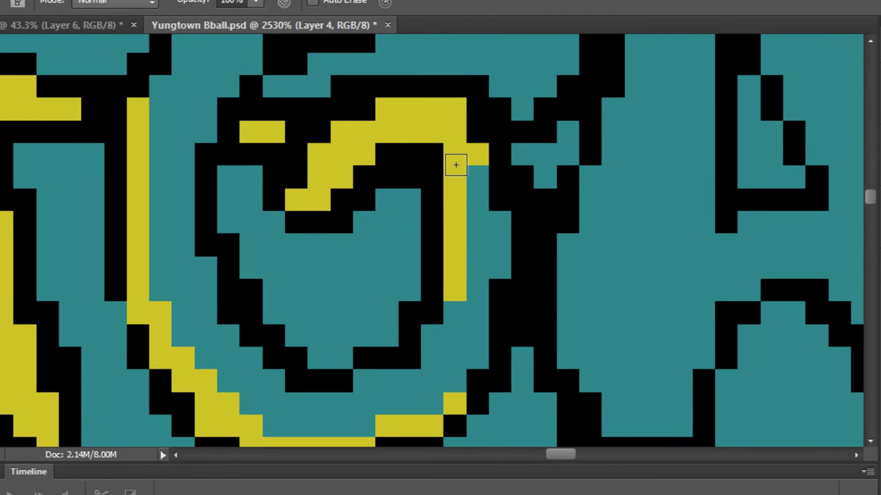
mouse_move(458, 284)
left_mouse_down()
mouse_move(414, 364)
mouse_move(369, 388)
mouse_move(313, 396)
mouse_move(290, 396)
mouse_move(243, 357)
mouse_move(202, 301)
mouse_move(251, 408)
mouse_move(158, 276)
mouse_move(200, 281)
mouse_move(209, 253)
mouse_move(192, 198)
mouse_move(199, 128)
mouse_move(229, 86)
mouse_move(175, 262)
mouse_move(221, 205)
mouse_move(410, 135)
mouse_move(424, 84)
mouse_move(437, 93)
mouse_move(433, 201)
left_mouse_up()
mouse_move(406, 145)
left_mouse_down()
mouse_move(322, 118)
mouse_move(254, 150)
mouse_move(208, 183)
mouse_move(92, 353)
mouse_move(180, 187)
mouse_move(150, 232)
mouse_move(178, 271)
mouse_move(193, 223)
mouse_move(260, 236)
mouse_move(121, 341)
left_mouse_up()
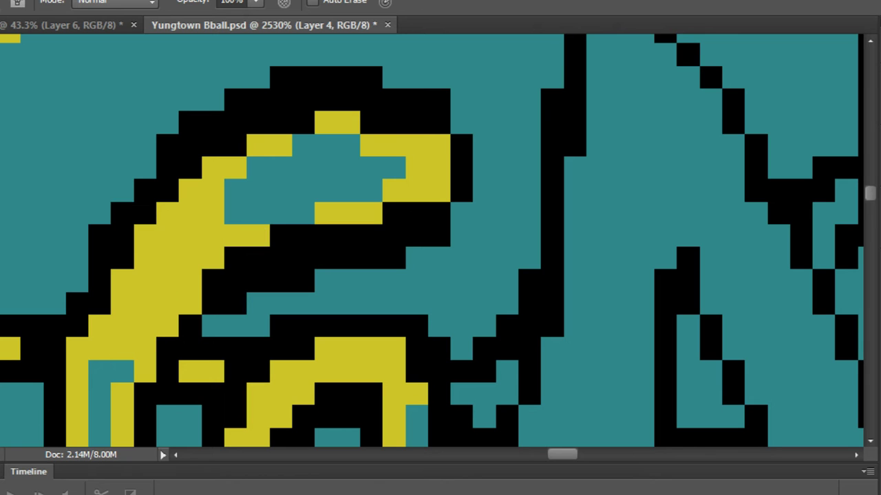
Fill the remaining teal areas inside the G's upper arm, left curve and right side with yellow using the Paint Bucket.
key("g")
left_click(296, 206)
left_click_drag(295, 206, 324, 105)
left_click(235, 286)
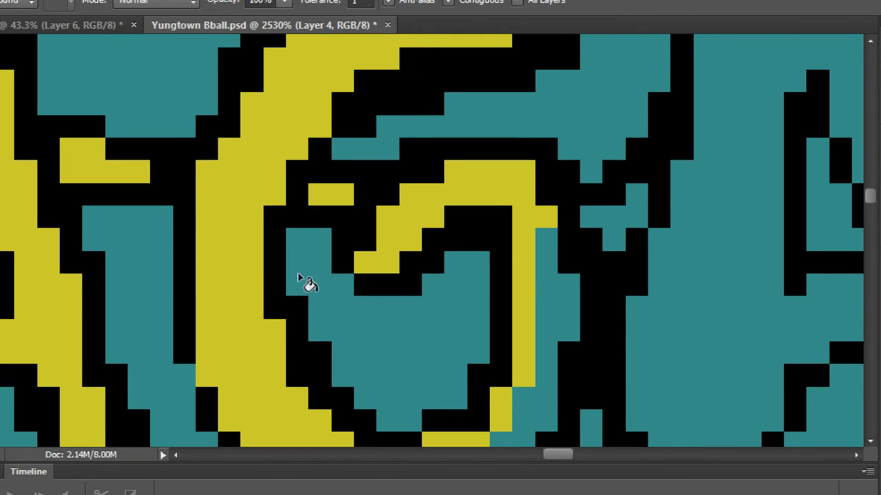
left_click_drag(570, 291, 476, 173)
left_click(440, 297)
scroll(474, 254, "down", 3)
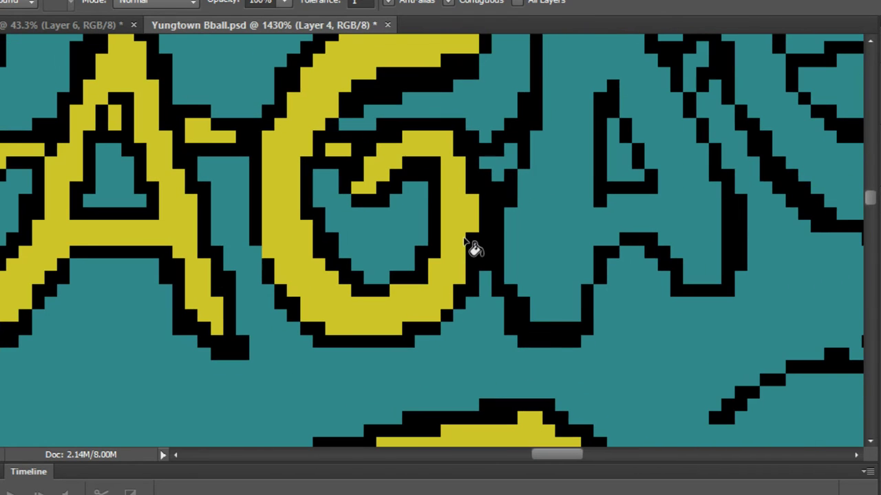
Trace the third A's outer and inner edges in yellow, color the connector joining it to the G, and fill the letter with the Paint Bucket.
left_click_drag(538, 150, 361, 148)
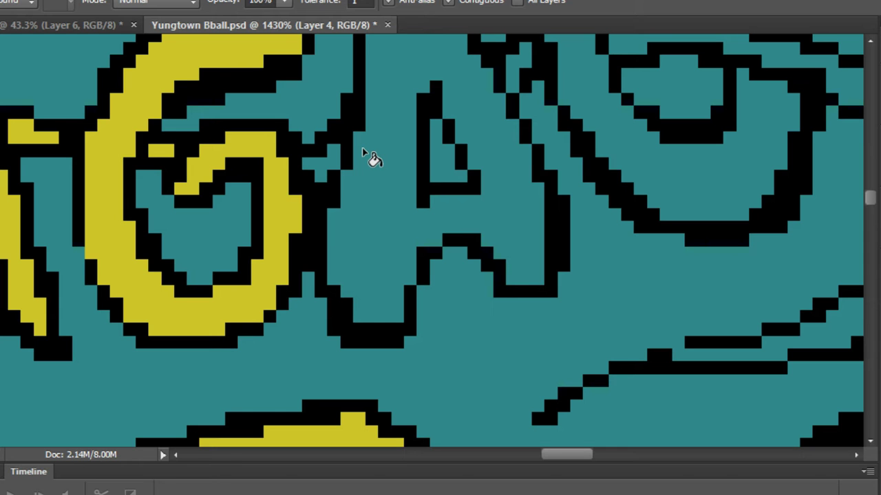
mouse_move(296, 182)
left_mouse_down()
mouse_move(144, 248)
mouse_move(58, 306)
left_mouse_up()
key("b")
scroll(55, 311, "up", 4)
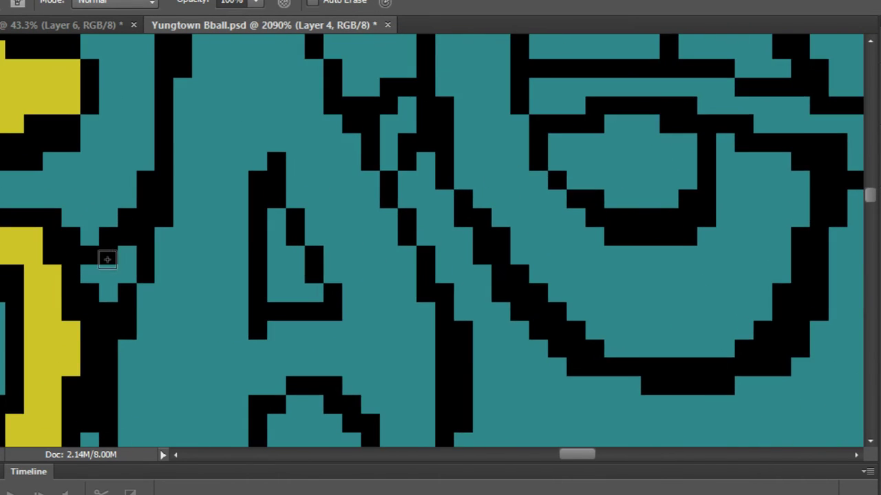
mouse_move(89, 274)
left_mouse_down()
mouse_move(125, 265)
mouse_move(116, 282)
mouse_move(139, 264)
mouse_move(170, 201)
mouse_move(190, 69)
mouse_move(185, 229)
mouse_move(199, 178)
mouse_move(198, 116)
mouse_move(260, 163)
mouse_move(377, 376)
mouse_move(346, 154)
mouse_move(394, 272)
mouse_move(405, 342)
mouse_move(396, 380)
mouse_move(365, 381)
mouse_move(293, 313)
mouse_move(235, 319)
mouse_move(196, 368)
mouse_move(301, 181)
mouse_move(268, 283)
mouse_move(200, 187)
mouse_move(190, 67)
mouse_move(163, 275)
left_mouse_up()
left_click_drag(183, 233, 200, 172)
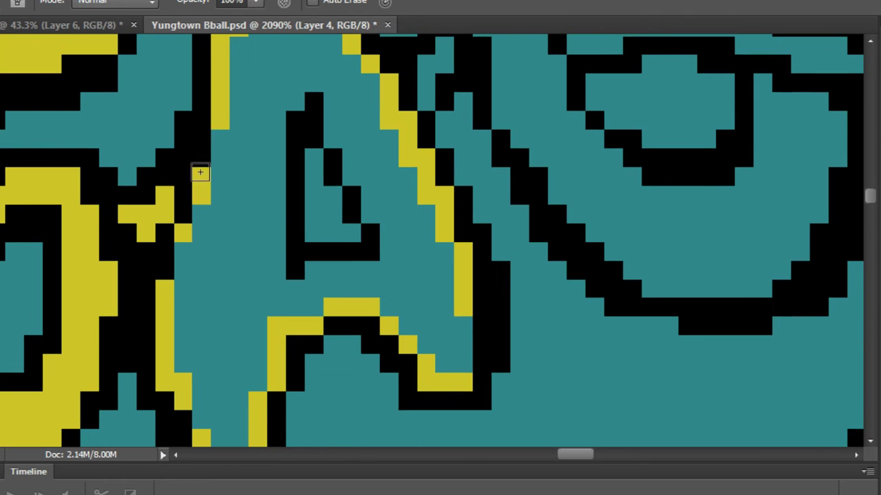
mouse_move(291, 282)
left_mouse_down()
mouse_move(286, 127)
mouse_move(299, 106)
mouse_move(381, 224)
mouse_move(299, 279)
left_mouse_up()
key("g")
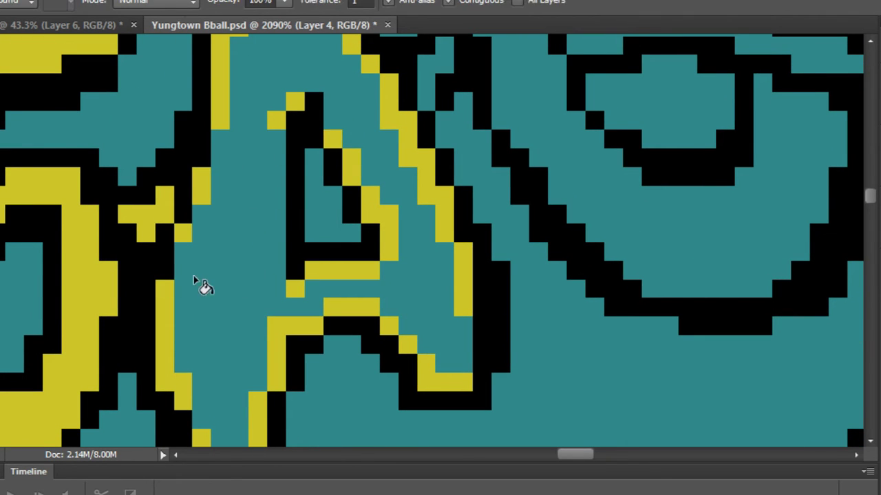
left_click(200, 285)
Paint the small connector between the third A and the O yellow, and trace the O's outer edge.
left_click_drag(235, 167, 99, 301)
key("b")
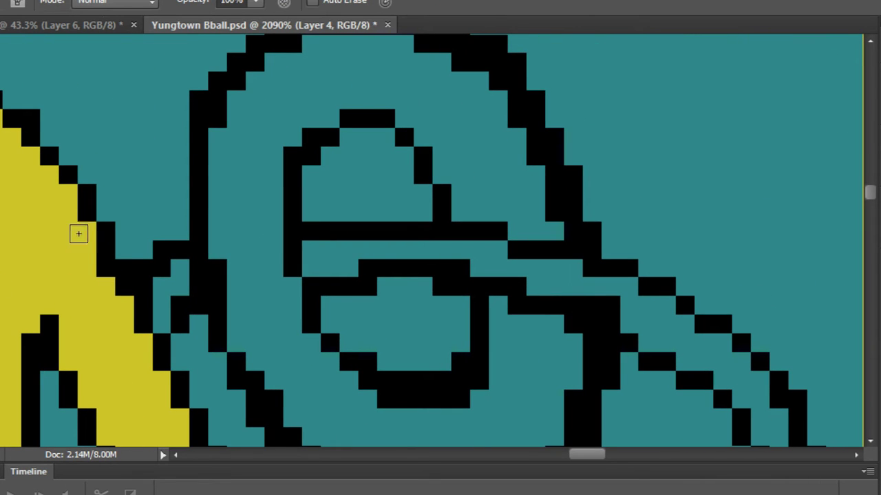
left_click_drag(158, 303, 163, 326)
mouse_move(236, 249)
left_mouse_down()
mouse_move(219, 237)
mouse_move(231, 117)
mouse_move(313, 48)
mouse_move(261, 157)
mouse_move(370, 173)
mouse_move(463, 282)
mouse_move(465, 237)
mouse_move(511, 348)
mouse_move(463, 129)
mouse_move(492, 248)
left_mouse_up()
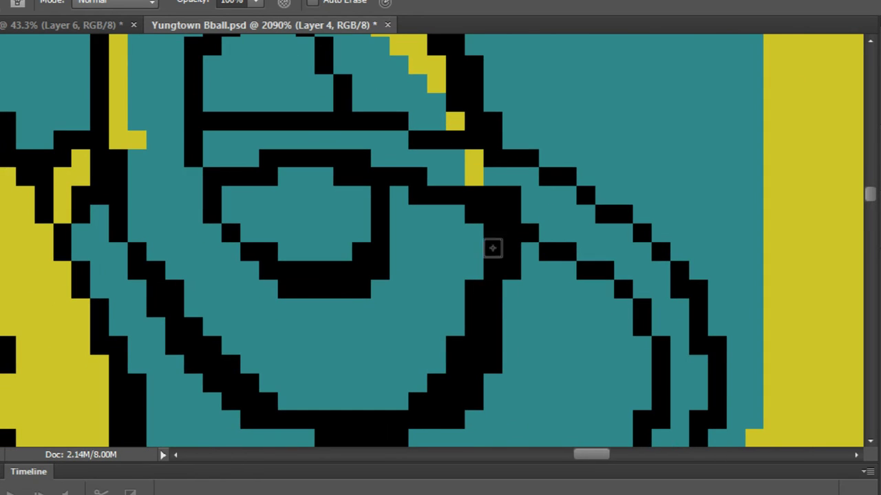
mouse_move(463, 355)
left_mouse_down()
mouse_move(385, 397)
mouse_move(319, 401)
mouse_move(257, 375)
mouse_move(158, 273)
mouse_move(135, 214)
mouse_move(125, 120)
left_mouse_up()
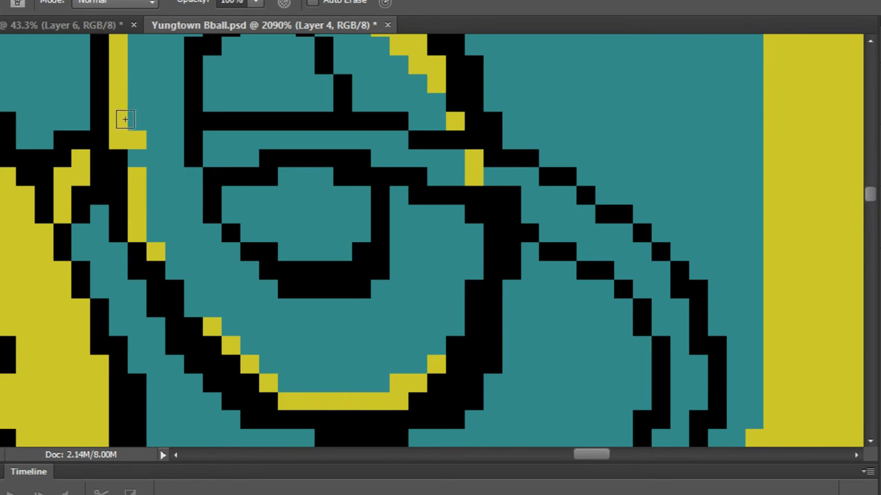
left_click_drag(198, 160, 179, 227)
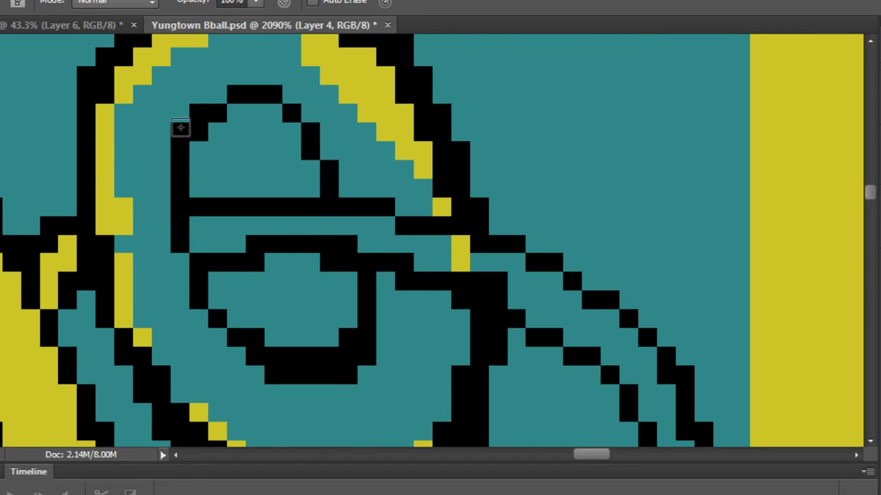
Trace around the O's two inner openings and the band crossing it in yellow, and fill the enclosed teal with the Paint Bucket.
mouse_move(180, 128)
left_mouse_down()
mouse_move(236, 80)
mouse_move(288, 76)
mouse_move(338, 141)
mouse_move(287, 71)
mouse_move(335, 151)
mouse_move(333, 116)
mouse_move(357, 150)
mouse_move(371, 190)
mouse_move(363, 118)
mouse_move(359, 173)
left_mouse_up()
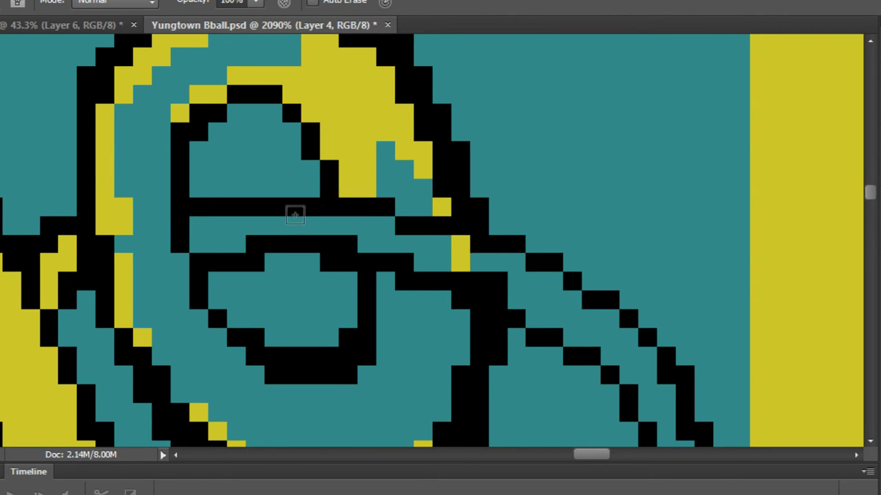
mouse_move(208, 225)
left_mouse_down()
mouse_move(193, 243)
mouse_move(238, 245)
mouse_move(262, 228)
mouse_move(240, 227)
mouse_move(361, 220)
left_mouse_up()
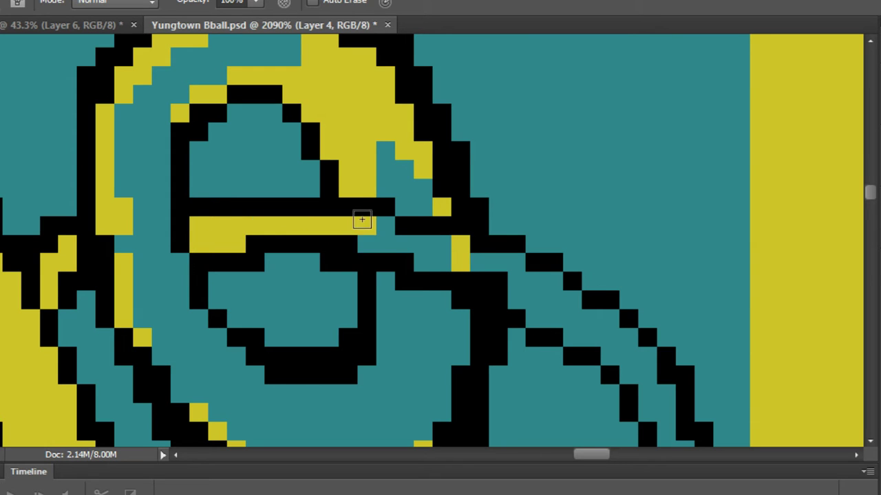
mouse_move(381, 270)
left_mouse_down()
mouse_move(372, 372)
mouse_move(311, 385)
mouse_move(246, 374)
mouse_move(191, 303)
mouse_move(179, 255)
left_mouse_up()
left_click_drag(169, 209, 173, 117)
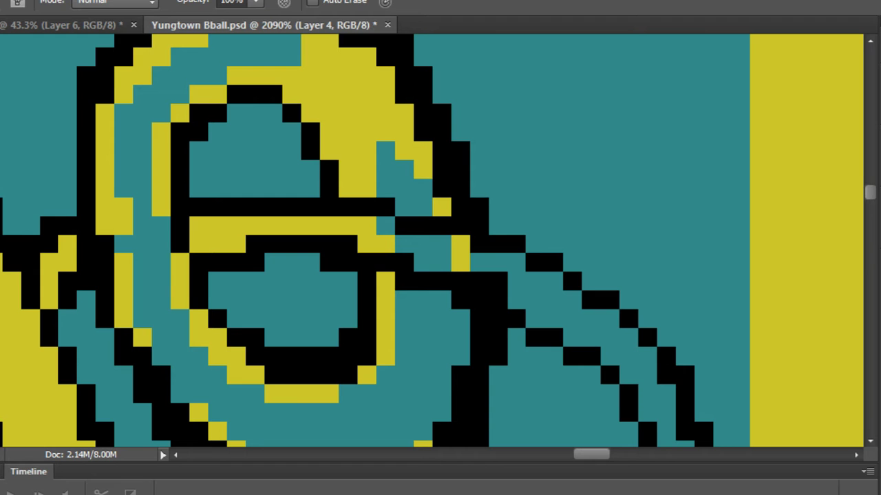
key("g")
left_click(147, 142)
scroll(310, 130, "down", 3)
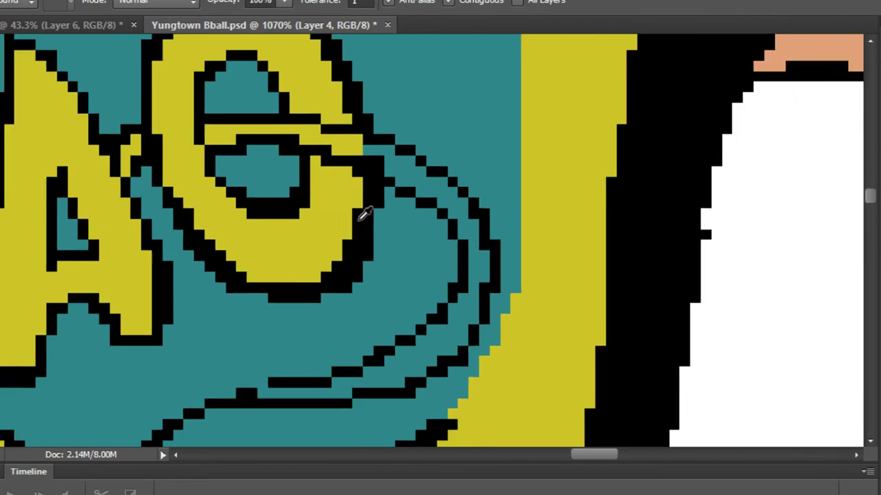
Paint the curved swoosh trailing from the O yellow along its length, down to the tapered end beneath the lettering.
scroll(364, 214, "down", 3)
scroll(364, 251, "up", 1)
scroll(338, 257, "up", 1)
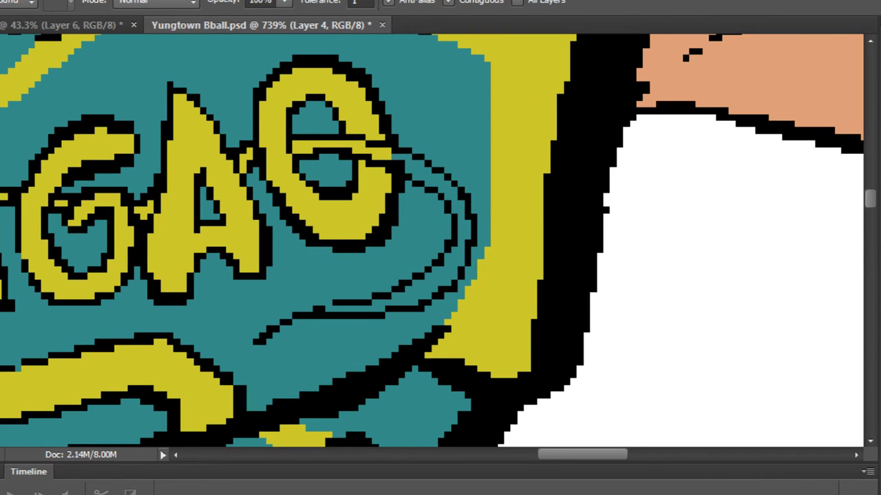
key("b")
scroll(361, 218, "up", 4)
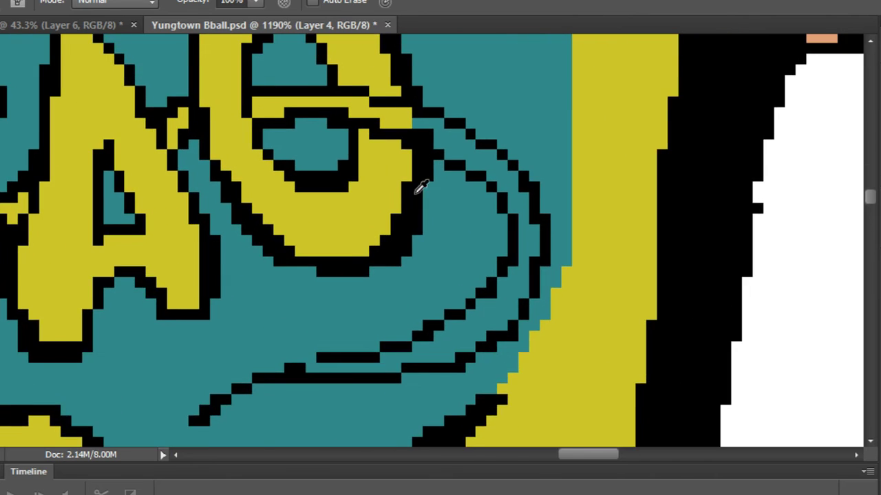
mouse_move(391, 102)
left_mouse_down()
mouse_move(436, 115)
mouse_move(460, 143)
mouse_move(423, 124)
mouse_move(440, 148)
mouse_move(516, 196)
mouse_move(489, 141)
mouse_move(534, 203)
mouse_move(541, 236)
left_mouse_up()
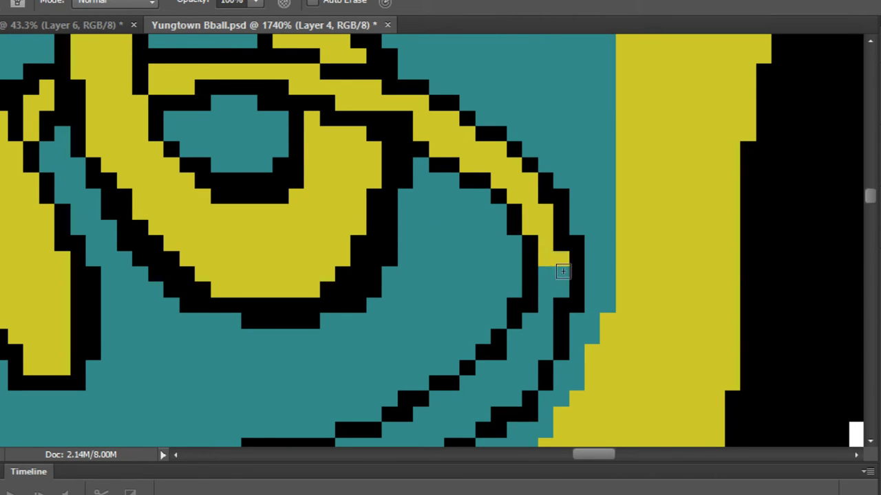
mouse_move(563, 272)
left_mouse_down()
mouse_move(533, 346)
mouse_move(550, 246)
left_mouse_up()
mouse_move(521, 303)
left_mouse_down()
mouse_move(540, 274)
mouse_move(511, 303)
mouse_move(421, 348)
mouse_move(509, 311)
mouse_move(480, 337)
left_mouse_up()
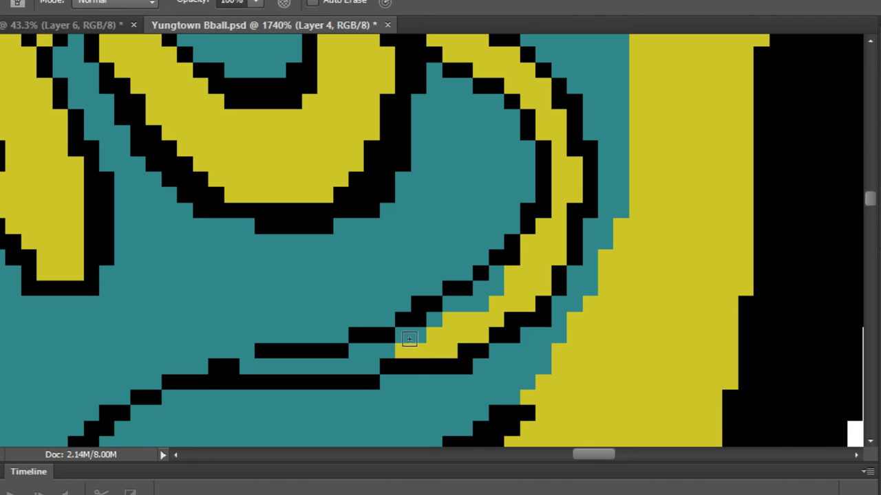
left_click_drag(409, 339, 504, 271)
left_click_drag(380, 353, 236, 365)
scroll(324, 344, "down", 8)
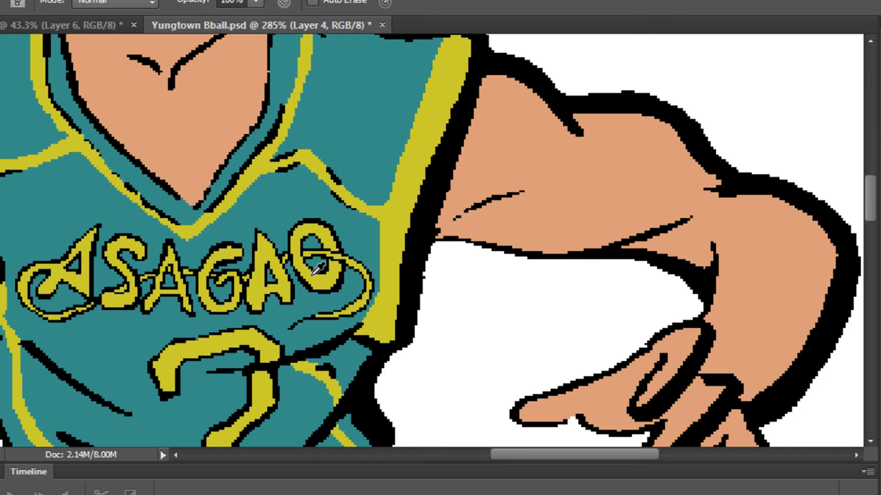
Set the Pencil's brush size to 4 px.
scroll(319, 268, "down", 4)
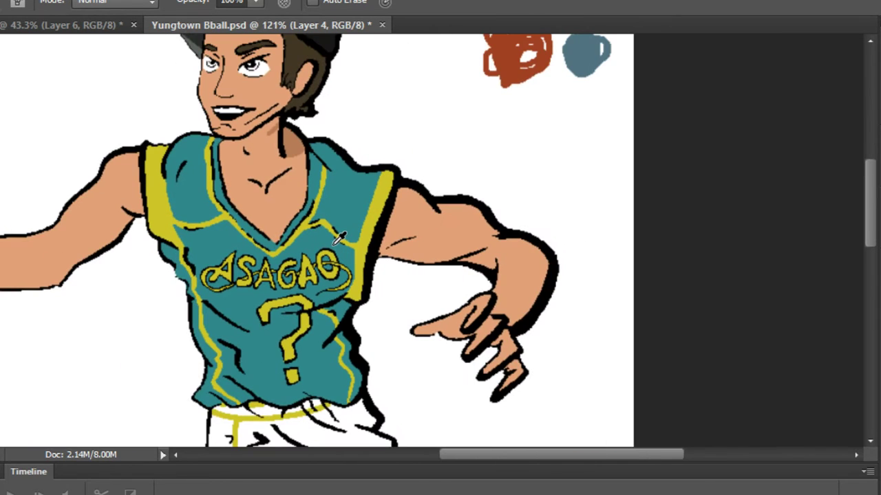
scroll(340, 237, "down", 1)
scroll(265, 308, "up", 2)
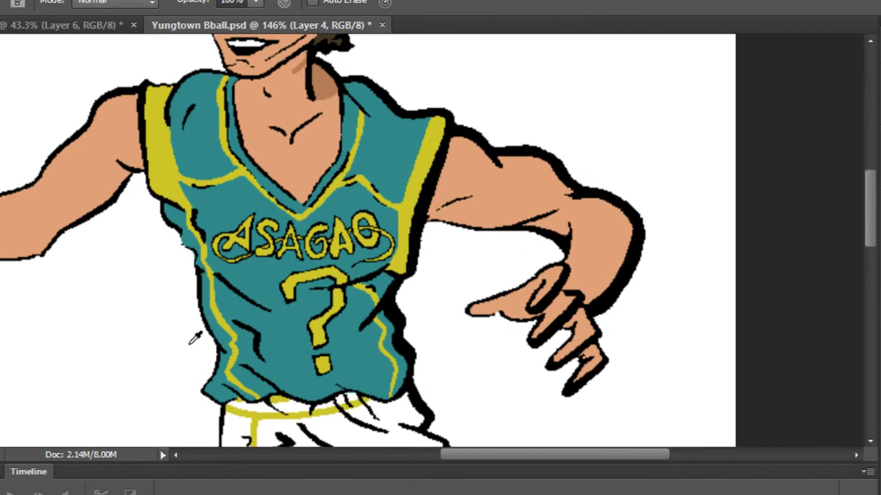
scroll(195, 337, "up", 3)
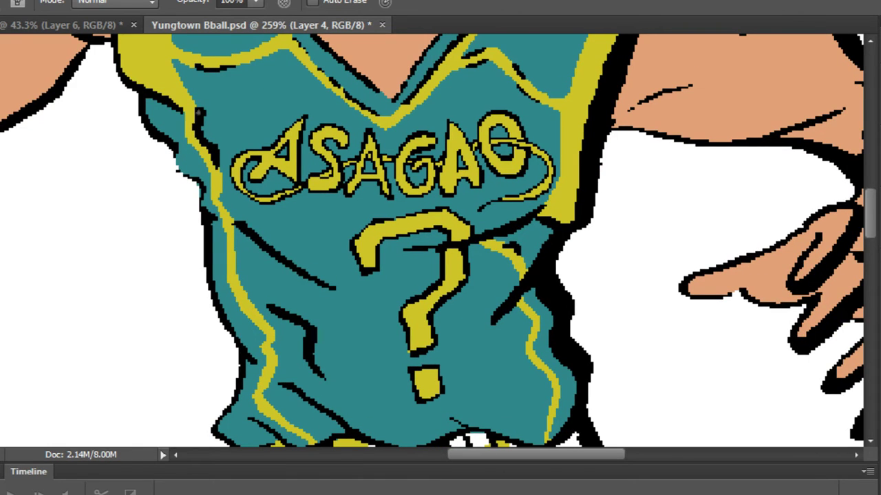
left_click(2, 4)
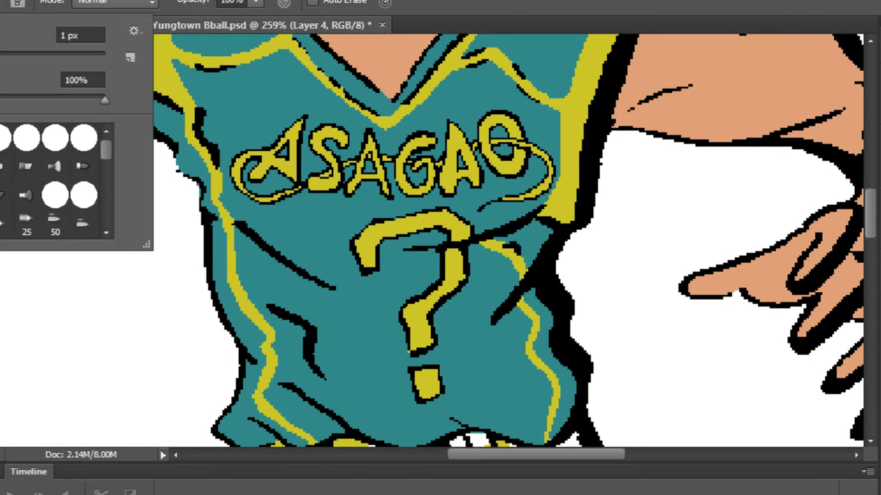
left_click(1, 53)
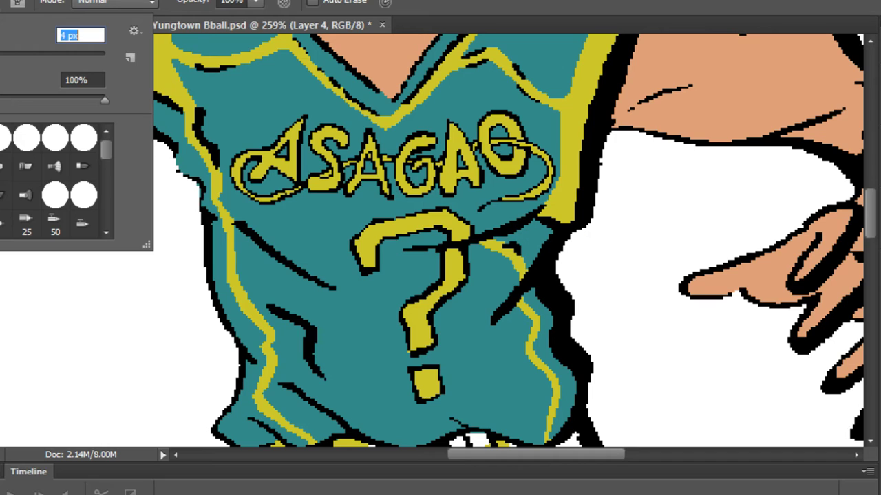
left_click(467, 4)
Paint out the stray teal outside the jersey outline beside the first A, and trim the adjacent yellow side stripe narrower with teal.
scroll(370, 185, "down", 5)
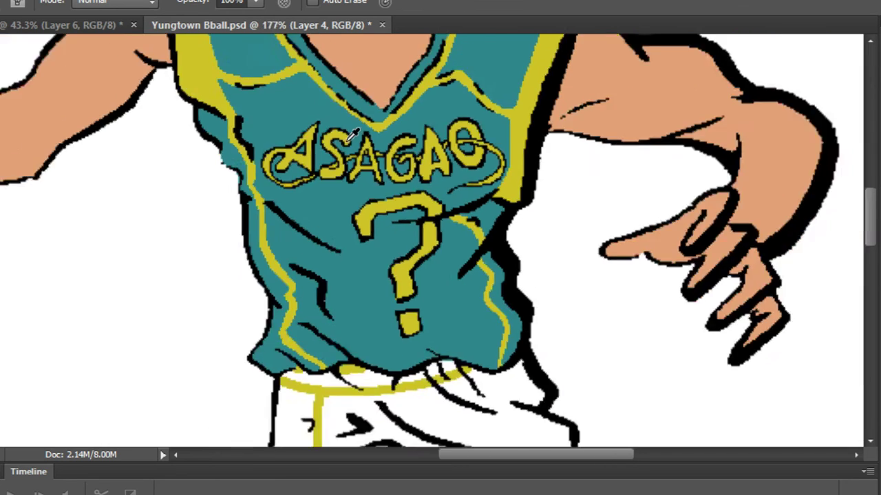
scroll(298, 173, "up", 2)
scroll(301, 170, "up", 7)
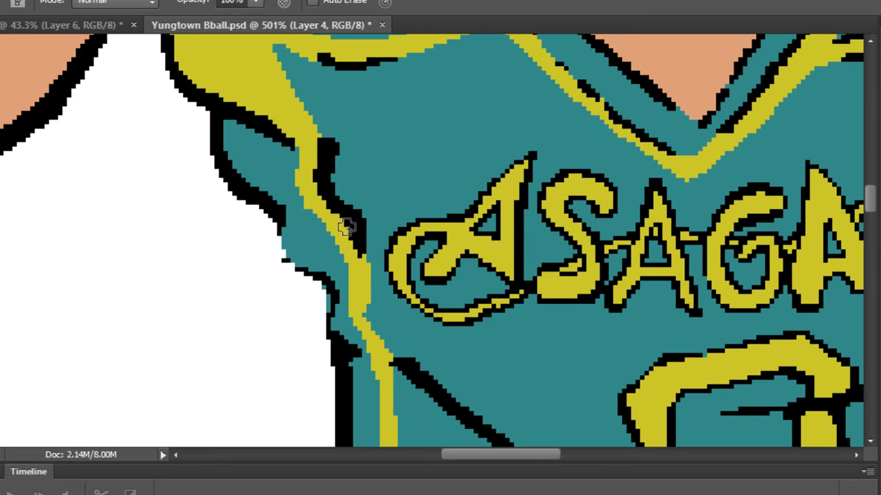
scroll(359, 253, "up", 3)
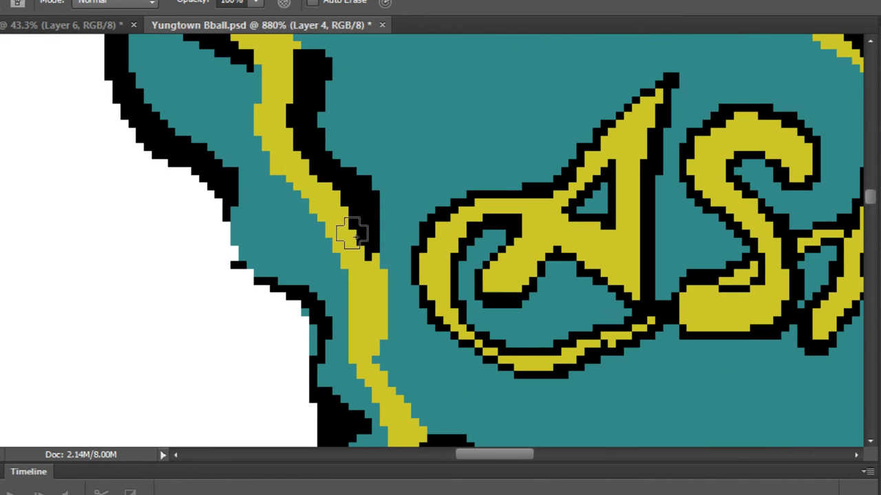
scroll(371, 281, "down", 3)
scroll(284, 352, "up", 3)
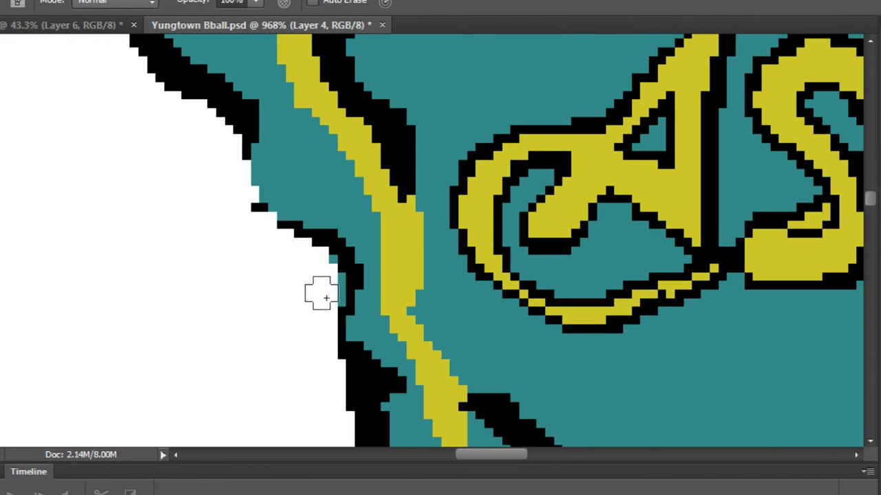
left_click_drag(326, 298, 326, 273)
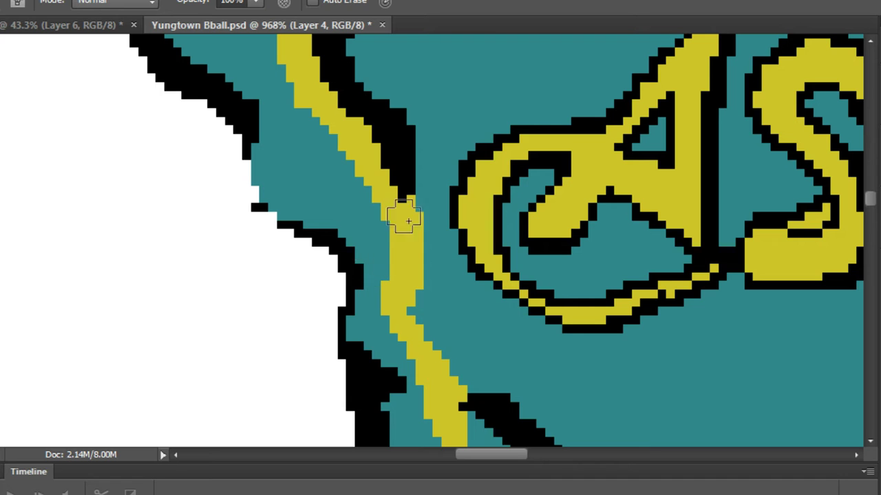
mouse_move(422, 196)
left_mouse_down()
mouse_move(419, 241)
mouse_move(439, 284)
left_mouse_up()
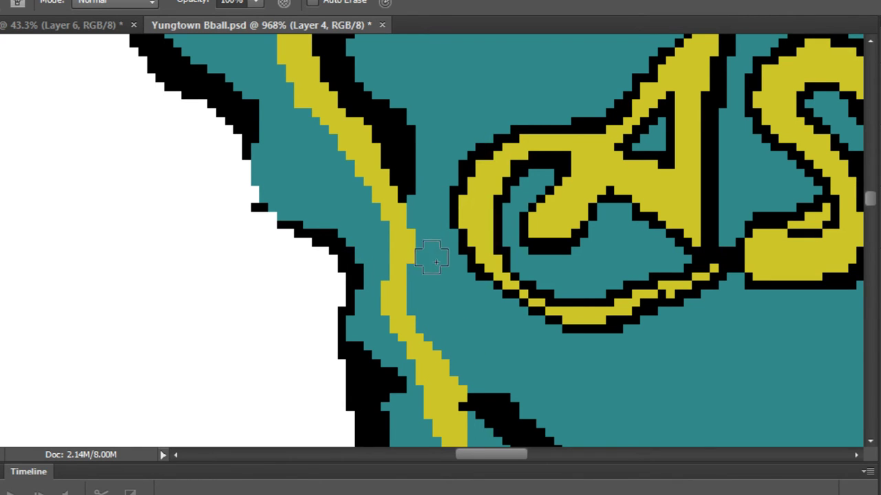
Trim both edges of the yellow side stripe with teal where it passes the upper fold line below the first A.
left_click_drag(451, 306, 355, 98)
left_click_drag(276, 131, 328, 192)
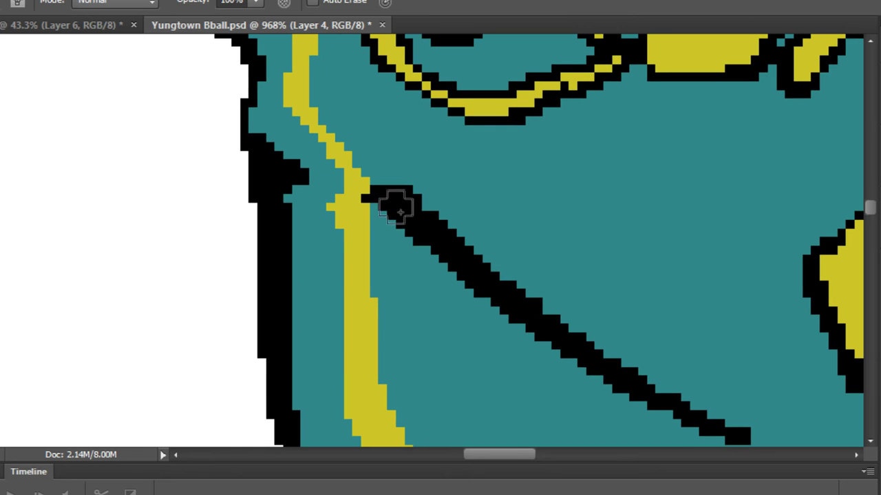
left_click_drag(396, 206, 360, 148)
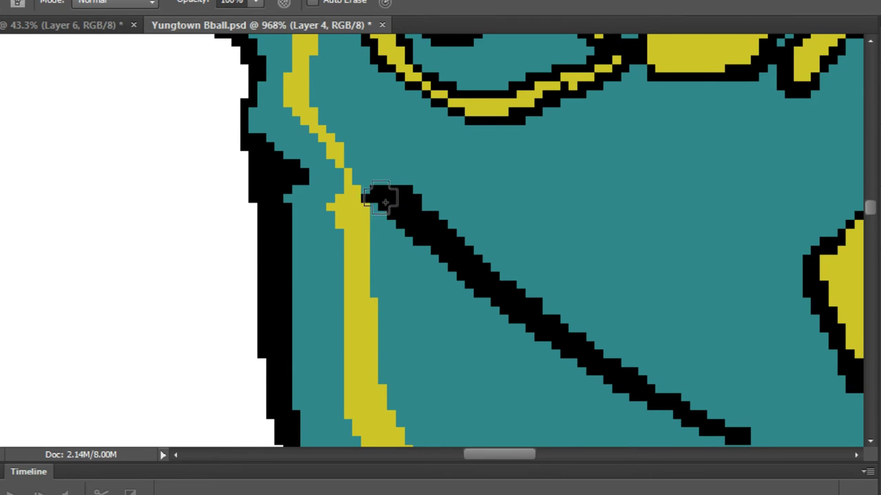
left_click_drag(323, 99, 349, 253)
Sample the yellow and thicken the side stripe from beside the first A to below the upper fold line.
left_click(386, 260, "alt")
mouse_move(357, 174)
left_mouse_down()
mouse_move(356, 222)
mouse_move(399, 307)
left_mouse_up()
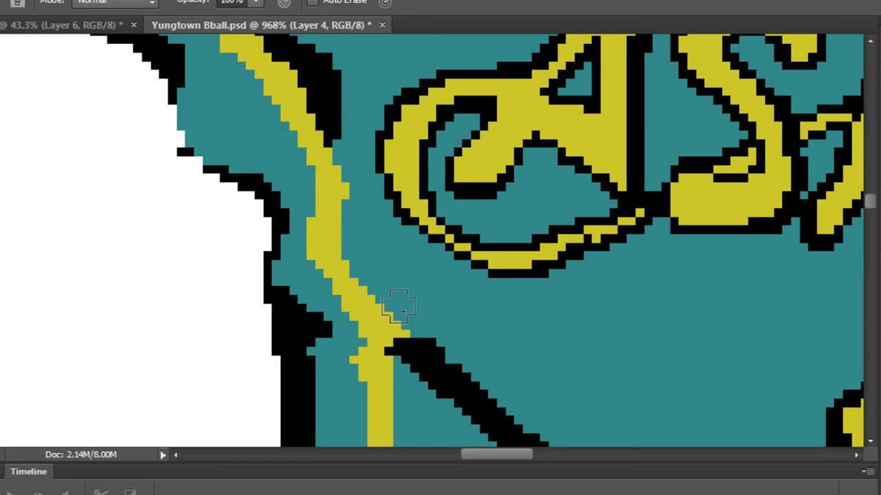
scroll(361, 256, "down", 5)
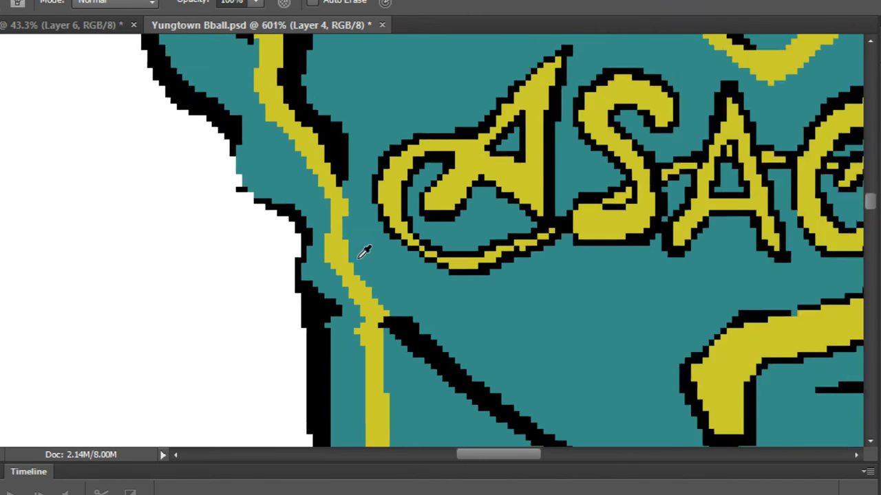
scroll(365, 251, "down", 3)
scroll(360, 167, "down", 3)
scroll(373, 172, "up", 3)
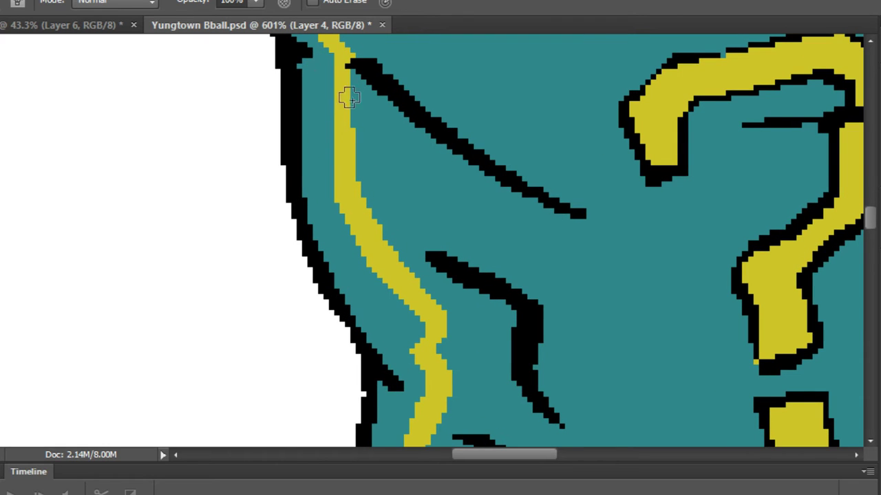
scroll(347, 76, "up", 3)
scroll(346, 158, "up", 2)
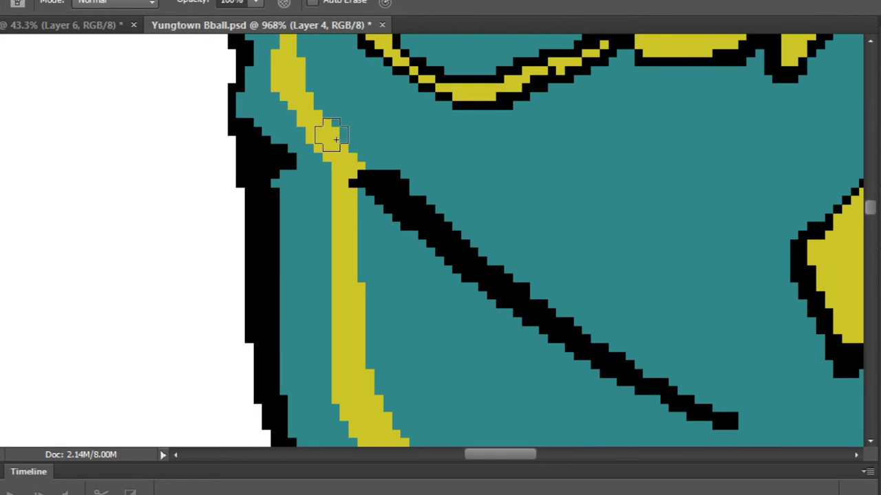
left_click_drag(351, 165, 347, 362)
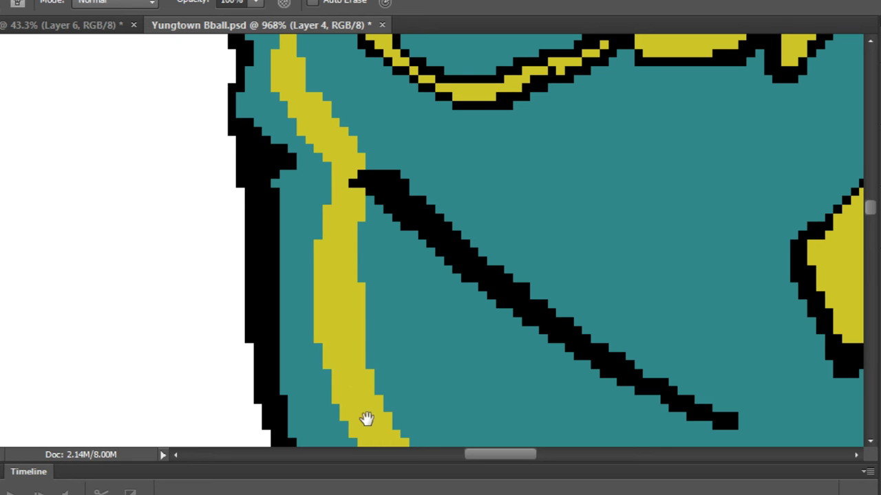
Touch up the side stripe in yellow along its bend and notch beside the middle fold line.
mouse_move(366, 418)
left_mouse_down()
mouse_move(358, 181)
mouse_move(493, 340)
mouse_move(420, 127)
left_mouse_up()
scroll(424, 148, "down", 5)
scroll(428, 153, "up", 6)
mouse_move(396, 95)
left_mouse_down()
mouse_move(447, 151)
mouse_move(419, 208)
mouse_move(428, 285)
mouse_move(465, 139)
left_mouse_up()
mouse_move(436, 186)
left_mouse_down()
mouse_move(412, 231)
mouse_move(411, 213)
mouse_move(414, 226)
left_mouse_up()
scroll(413, 234, "down", 6)
scroll(457, 135, "up", 1)
Sample the teal and thin the lower part of the yellow side stripe, smoothing its zigzag down toward the hem.
left_click(463, 186, "alt")
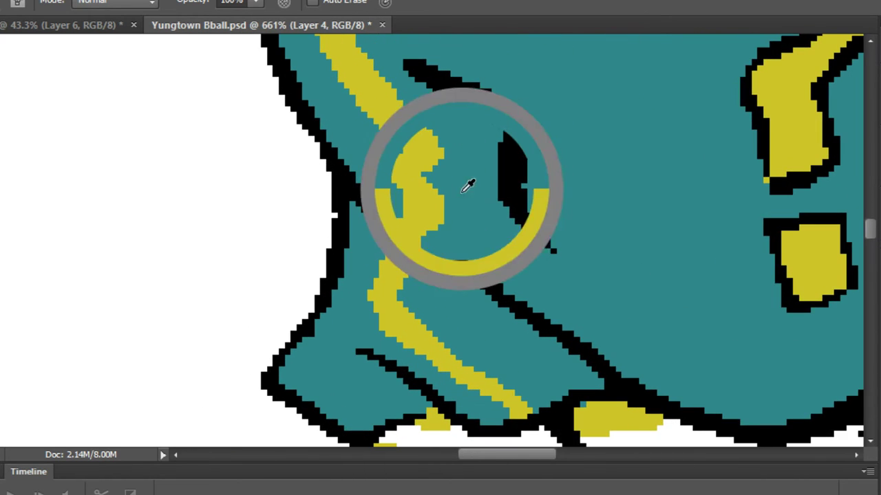
scroll(550, 389, "up", 2)
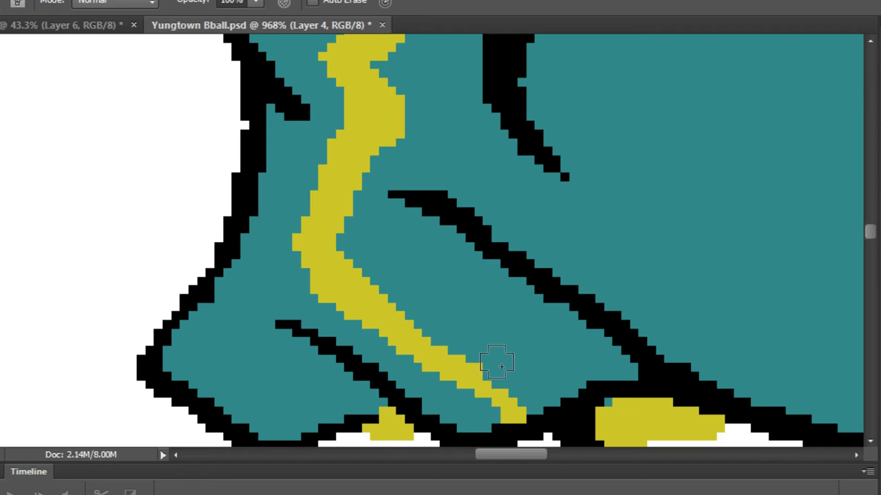
left_click_drag(317, 285, 439, 391)
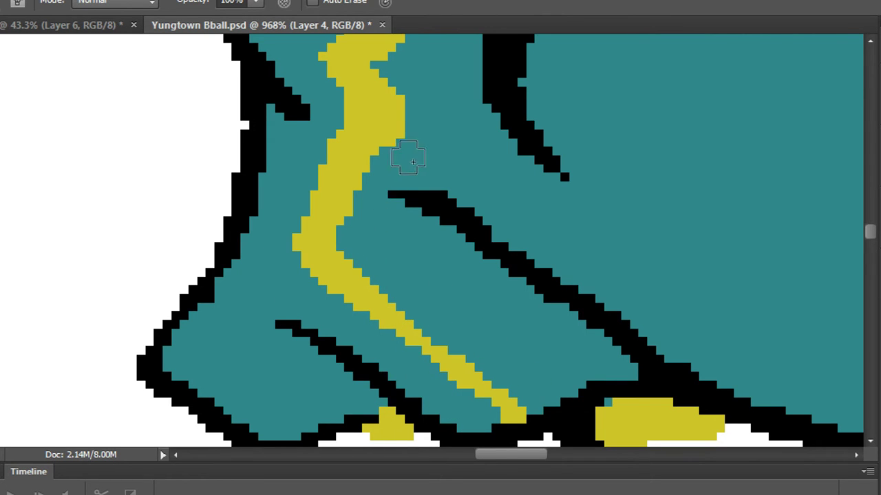
left_click_drag(428, 155, 434, 273)
left_click_drag(282, 362, 360, 238)
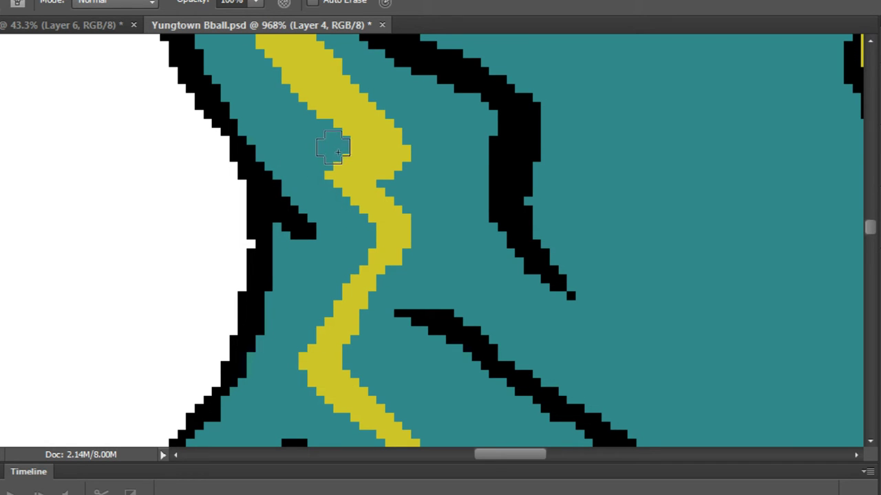
mouse_move(333, 147)
left_mouse_down()
mouse_move(315, 103)
mouse_move(245, 59)
mouse_move(314, 285)
mouse_move(352, 311)
mouse_move(274, 204)
left_mouse_up()
Paint the outer end of the shorts' waistband teal between the jersey hem and the yellow band.
scroll(234, 105, "down", 10)
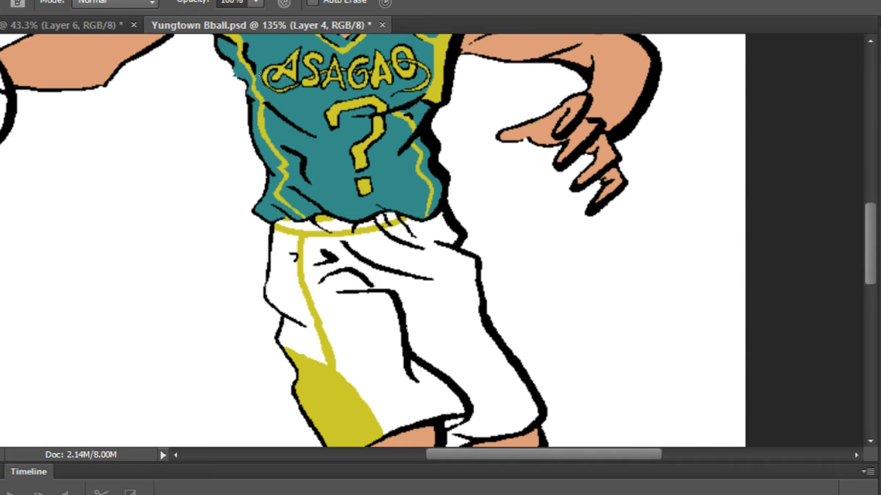
scroll(327, 169, "up", 10)
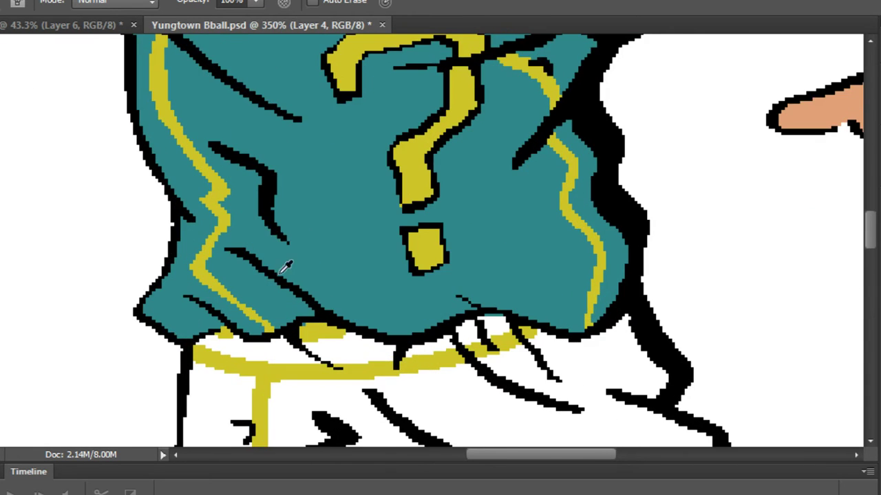
scroll(139, 283, "down", 3)
scroll(213, 324, "up", 3)
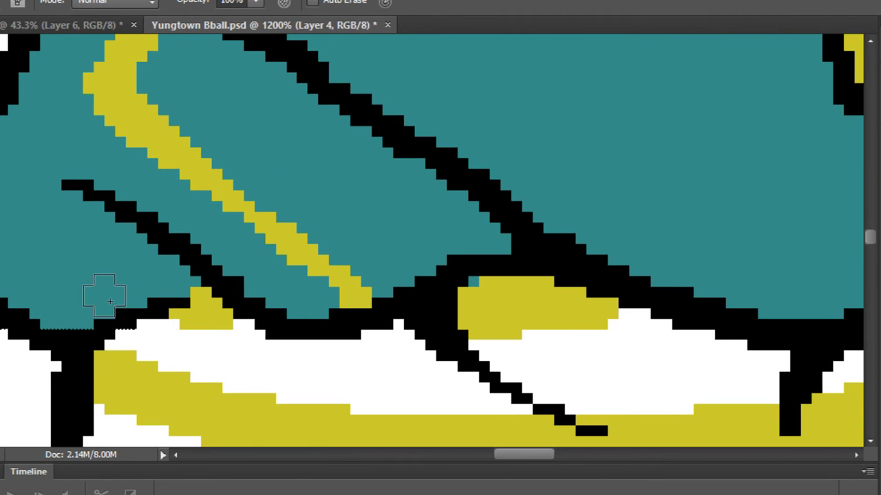
scroll(127, 323, "up", 3)
mouse_move(118, 338)
left_mouse_down()
mouse_move(223, 367)
mouse_move(89, 318)
mouse_move(472, 389)
mouse_move(137, 354)
left_mouse_up()
scroll(124, 311, "down", 4)
scroll(157, 302, "up", 2)
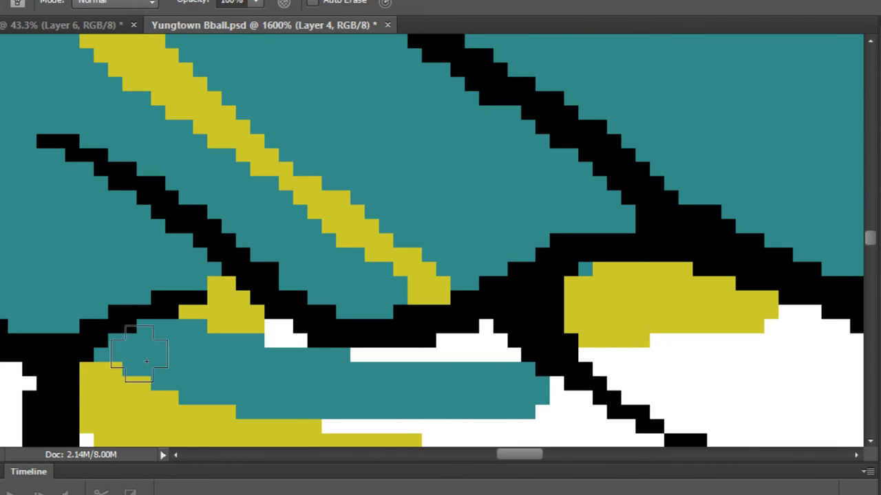
Touch up the yellow patch under the jersey hem, covering the teal at its corner with sampled yellow.
scroll(196, 349, "down", 4)
left_click_drag(204, 357, 69, 302)
scroll(257, 269, "up", 4)
left_click(280, 263)
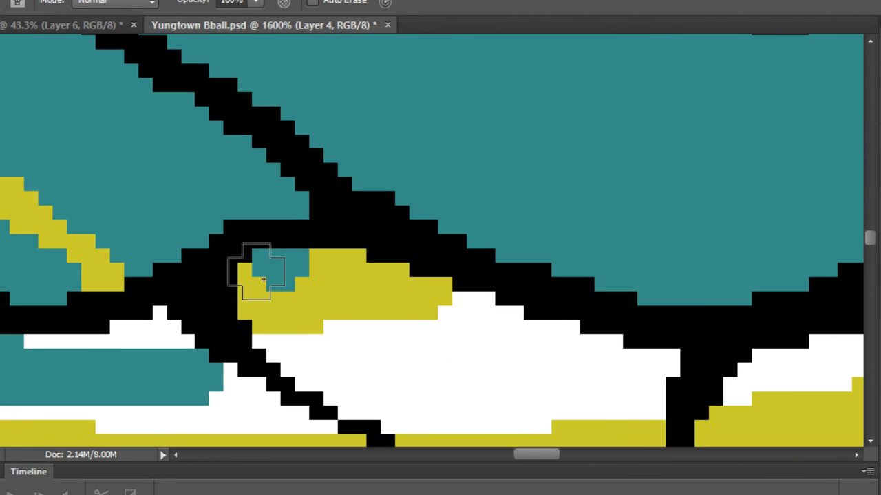
left_click(348, 280, "alt")
left_click_drag(235, 275, 387, 250)
Extend the small yellow patch near the hem's outer corner along the underside of the black hem outline.
scroll(340, 285, "down", 2)
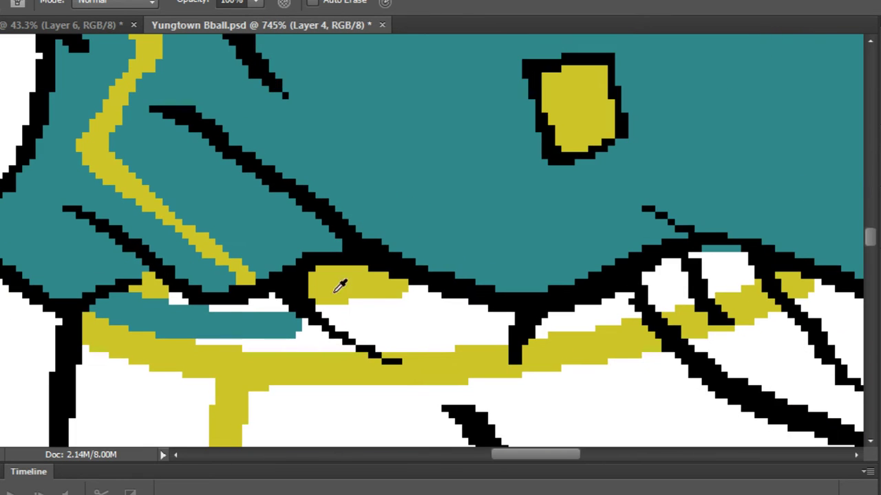
scroll(244, 318, "up", 1)
scroll(245, 318, "up", 1)
left_click(119, 268, "alt")
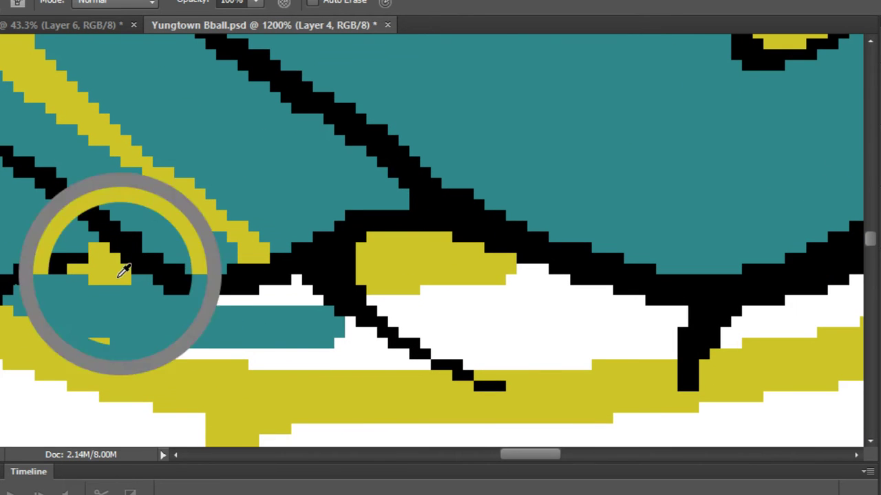
left_click_drag(124, 271, 166, 284)
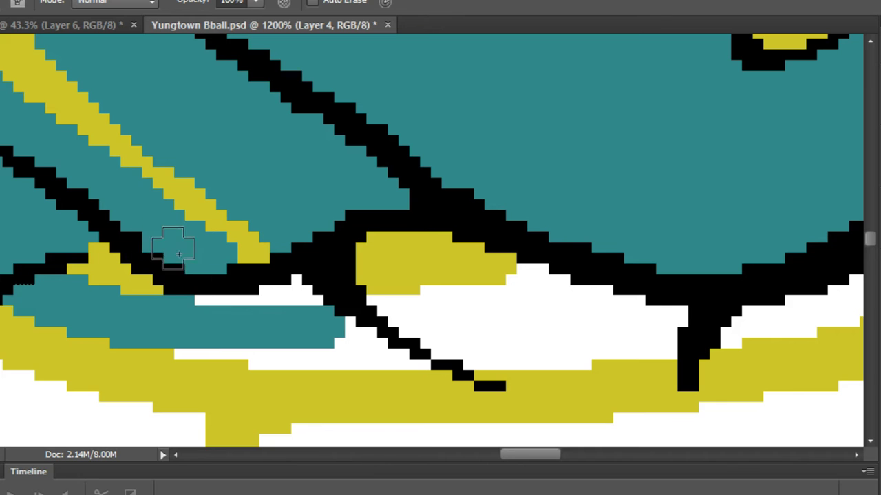
Paint the remaining white of the waistband teal above the yellow band, including the gaps between the fold lines.
mouse_move(115, 313)
left_mouse_down()
mouse_move(206, 318)
mouse_move(260, 302)
mouse_move(325, 314)
mouse_move(298, 287)
mouse_move(322, 336)
mouse_move(572, 318)
mouse_move(500, 325)
mouse_move(326, 313)
mouse_move(538, 293)
mouse_move(581, 276)
left_mouse_up()
left_click_drag(384, 317, 392, 303)
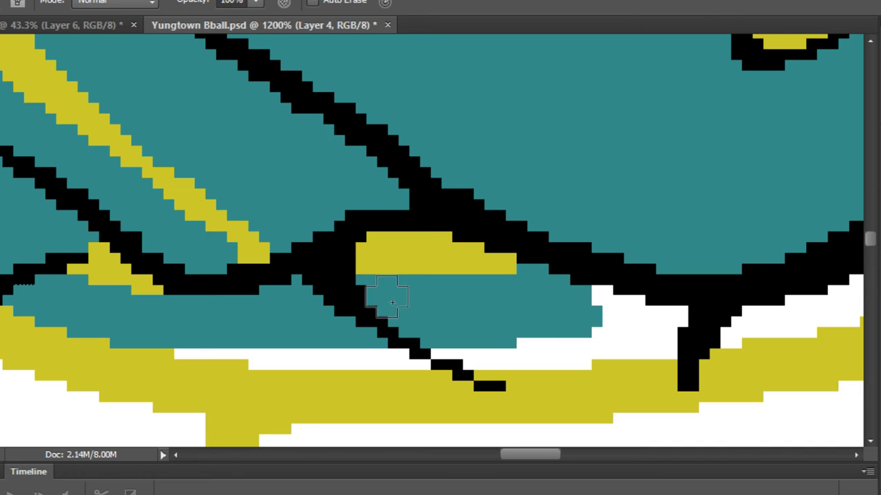
mouse_move(183, 334)
left_mouse_down()
mouse_move(375, 367)
mouse_move(443, 365)
left_mouse_up()
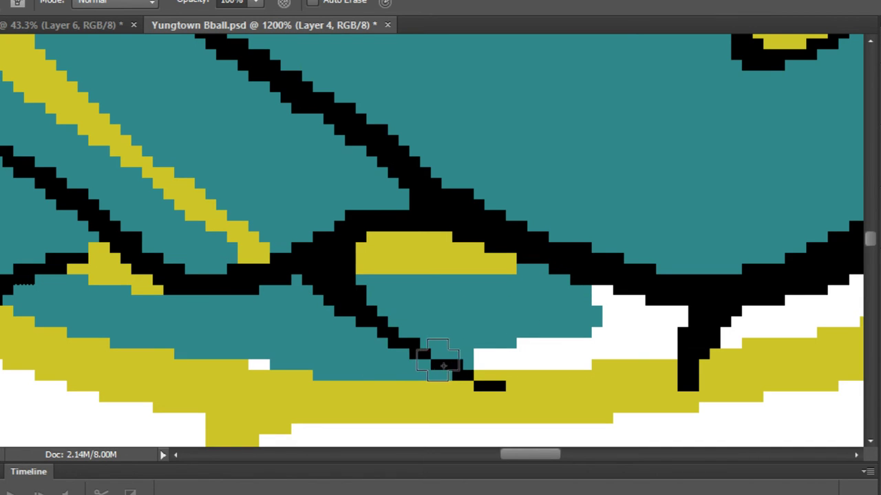
mouse_move(283, 360)
left_mouse_down()
mouse_move(322, 357)
mouse_move(268, 359)
mouse_move(452, 352)
mouse_move(615, 359)
mouse_move(836, 319)
mouse_move(596, 291)
left_mouse_up()
mouse_move(664, 308)
left_mouse_down()
mouse_move(543, 333)
mouse_move(175, 337)
left_mouse_up()
mouse_move(361, 324)
left_mouse_down()
mouse_move(565, 272)
mouse_move(577, 282)
mouse_move(383, 344)
mouse_move(335, 314)
mouse_move(553, 255)
left_mouse_up()
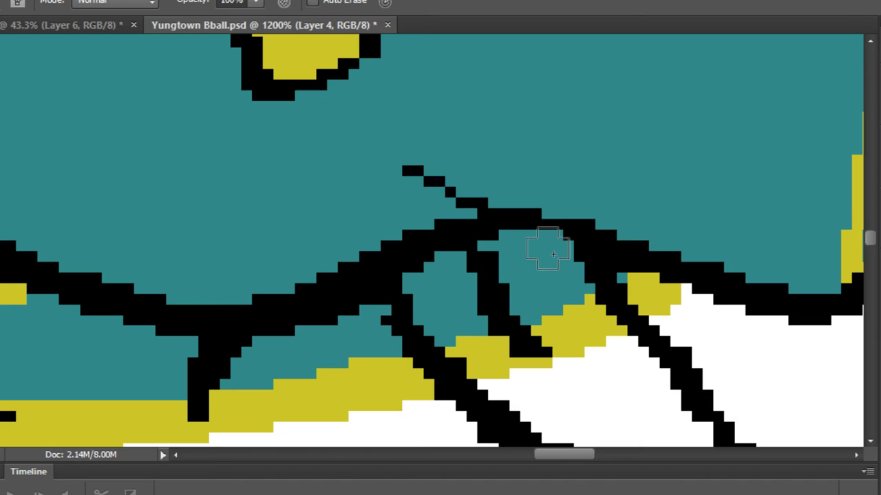
Clean up the stray yellow pixels outside the shorts' outline where the yellow side panel begins.
scroll(553, 255, "down", 15)
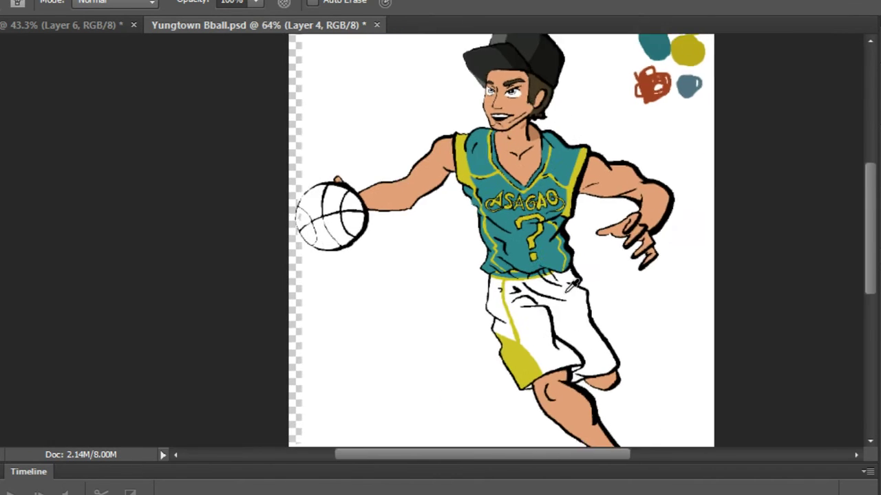
scroll(569, 287, "up", 5)
scroll(548, 378, "up", 8)
left_click_drag(521, 377, 438, 319)
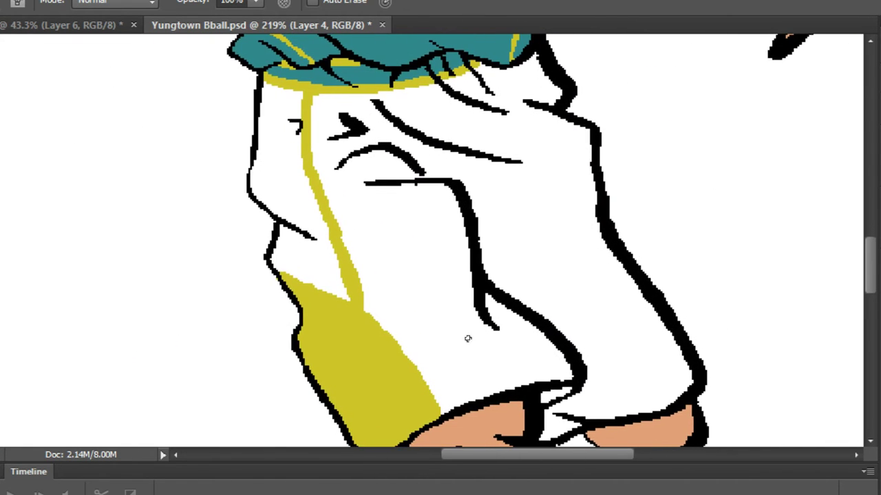
scroll(374, 147, "up", 2)
scroll(216, 300, "up", 2)
scroll(200, 356, "up", 1)
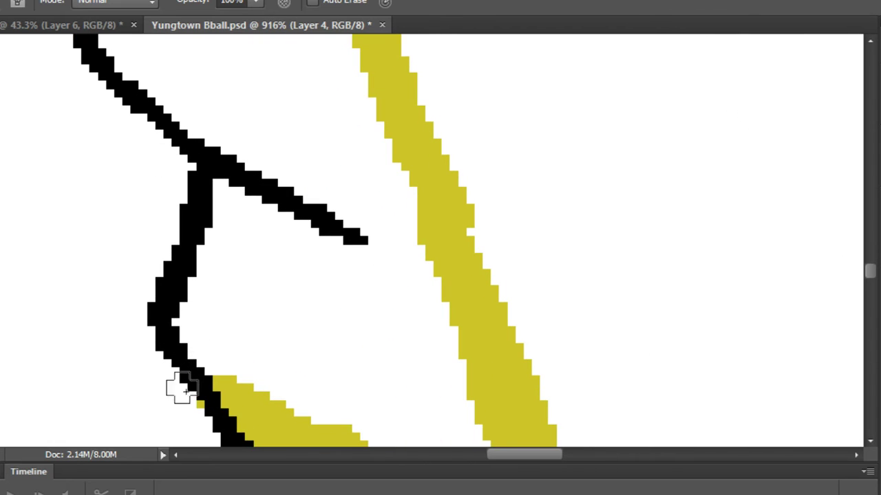
scroll(222, 344, "down", 4)
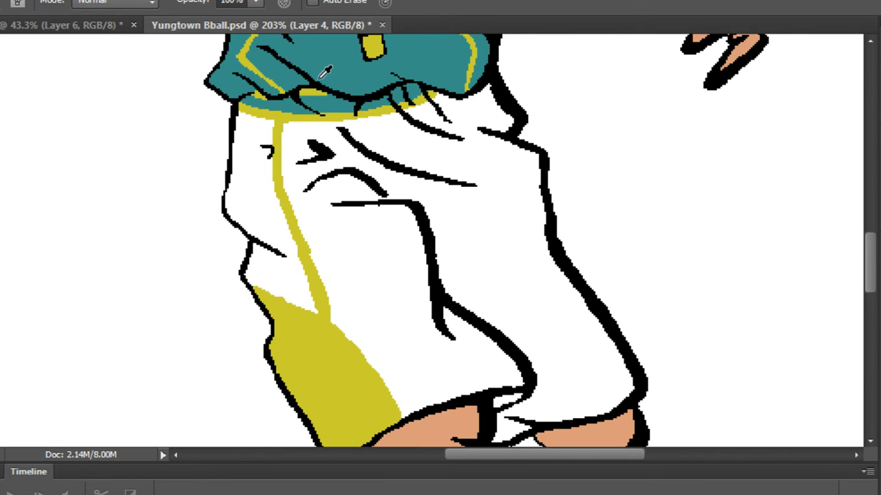
Trace the shorts' outer edge in teal from the waistband to the yellow panel, and fill the enclosed side section with the Paint Bucket.
scroll(255, 103, "up", 3)
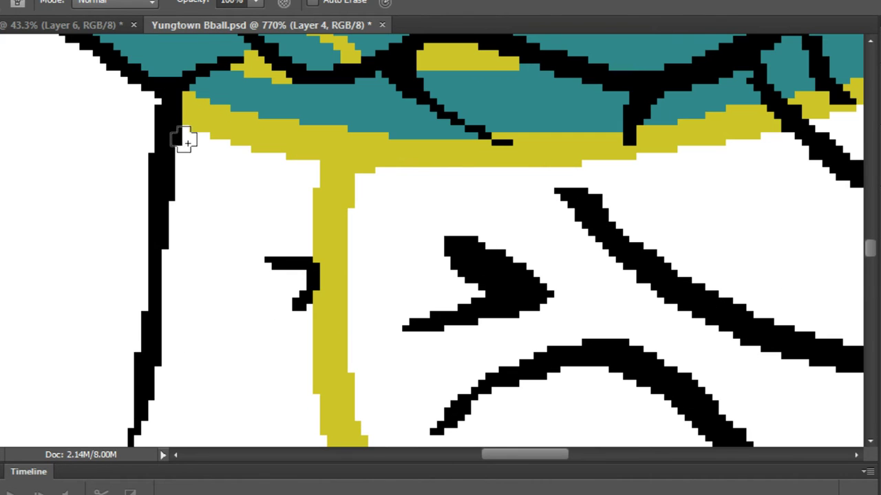
mouse_move(185, 140)
left_mouse_down()
mouse_move(165, 375)
mouse_move(206, 130)
mouse_move(195, 201)
mouse_move(199, 274)
mouse_move(321, 372)
mouse_move(351, 181)
left_mouse_up()
left_click_drag(337, 220, 320, 197)
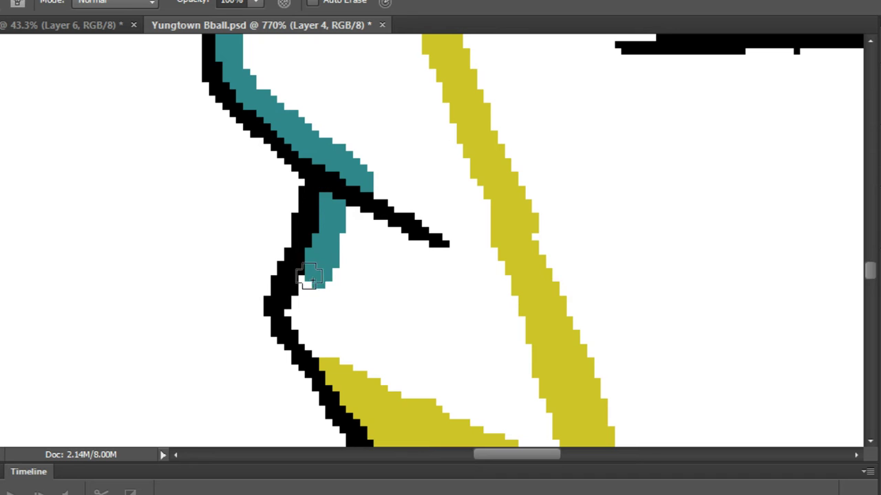
mouse_move(309, 277)
left_mouse_down()
mouse_move(301, 306)
mouse_move(302, 333)
left_mouse_up()
scroll(311, 342, "down", 8)
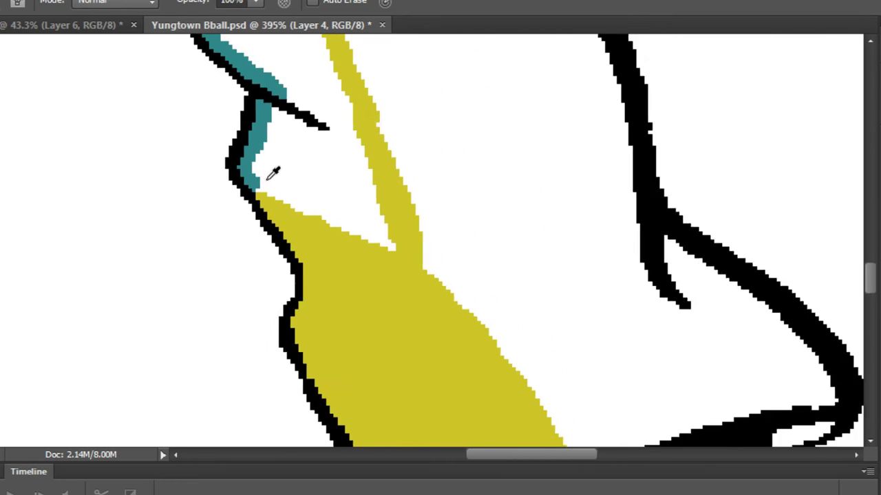
key("g")
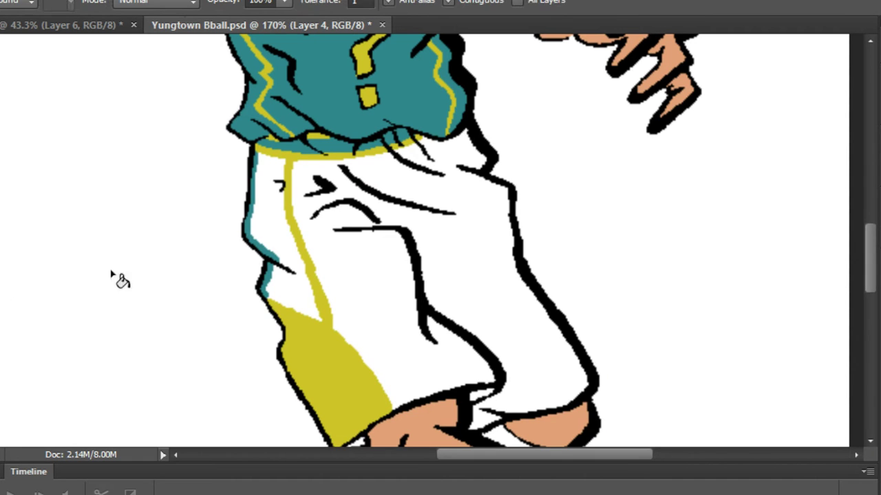
left_click(283, 232)
Return to the Pencil and paint teal beneath the yellow waistband's far end, across the fold lines below the jersey hem.
key("b")
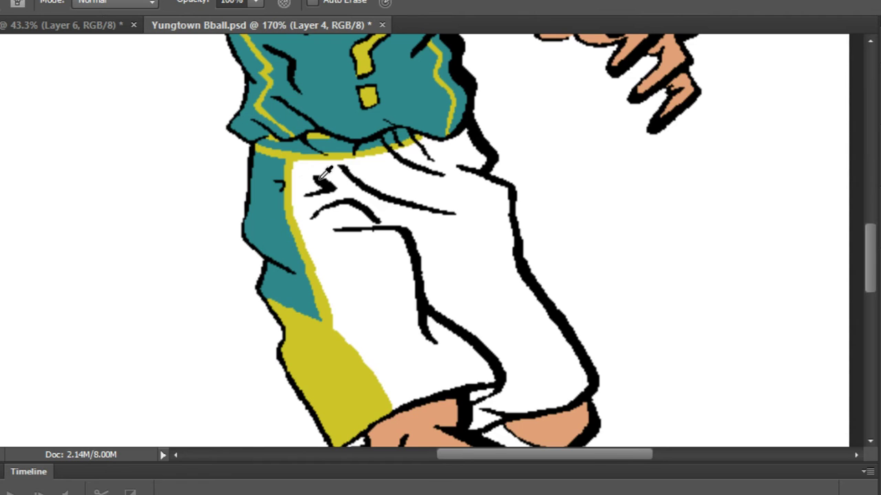
scroll(355, 157, "up", 6)
scroll(606, 159, "up", 2)
scroll(575, 209, "up", 4)
mouse_move(601, 130)
left_mouse_down()
mouse_move(491, 230)
mouse_move(416, 265)
left_mouse_up()
scroll(535, 180, "down", 6)
scroll(536, 181, "up", 5)
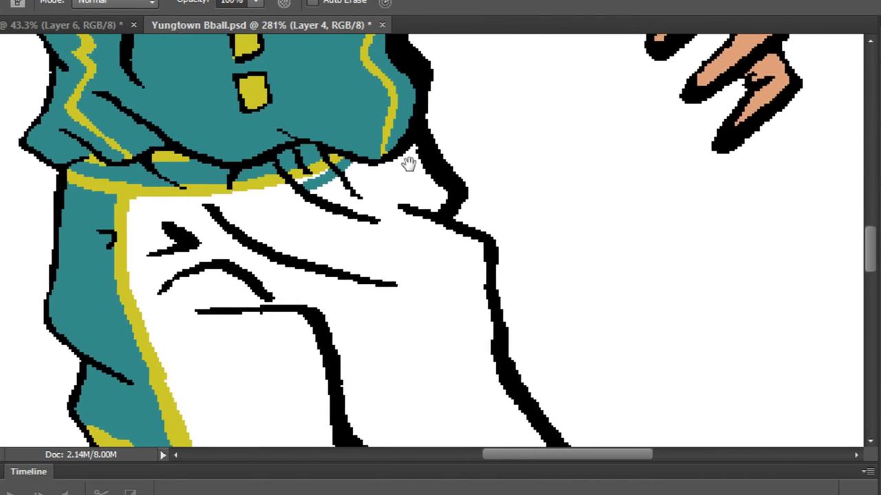
Trace the inside of the shorts' front outline and both leg hems in teal, closing the edge against the yellow side panel.
mouse_move(227, 169)
left_mouse_down()
mouse_move(334, 197)
mouse_move(416, 188)
mouse_move(451, 145)
mouse_move(508, 147)
mouse_move(622, 293)
mouse_move(571, 384)
left_mouse_up()
scroll(607, 357, "down", 3)
left_click_drag(608, 356, 472, 122)
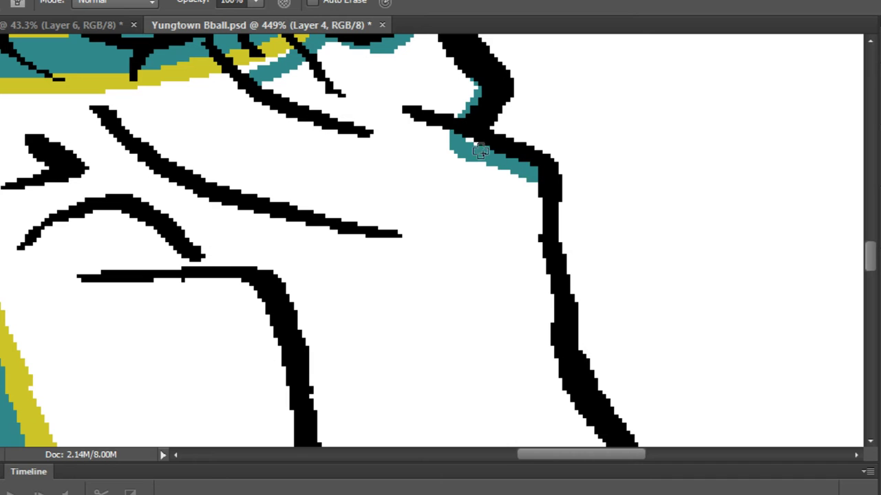
mouse_move(514, 166)
left_mouse_down()
mouse_move(537, 190)
mouse_move(534, 241)
left_mouse_up()
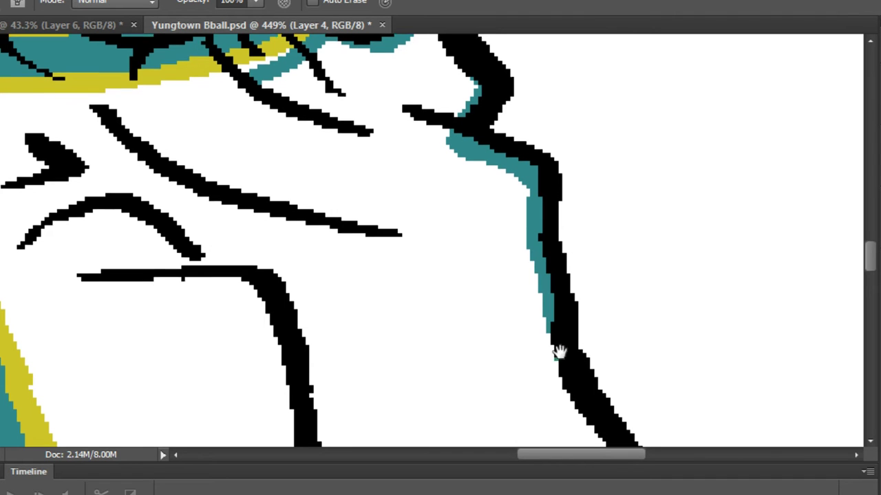
mouse_move(558, 350)
left_mouse_down()
mouse_move(543, 131)
mouse_move(572, 203)
mouse_move(668, 329)
mouse_move(579, 135)
mouse_move(615, 201)
left_mouse_up()
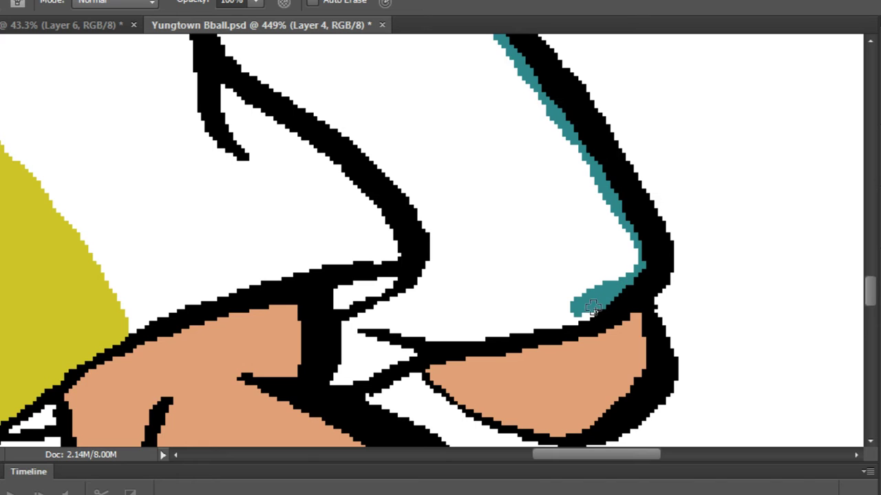
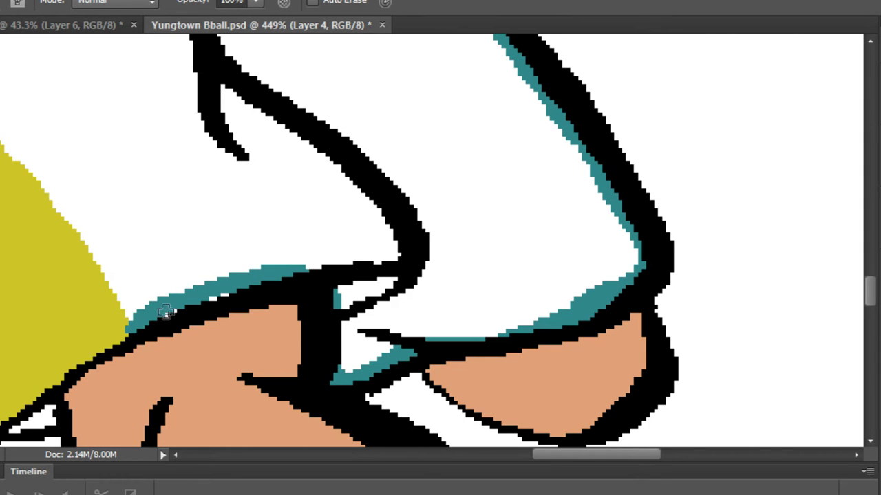
scroll(112, 349, "up", 5)
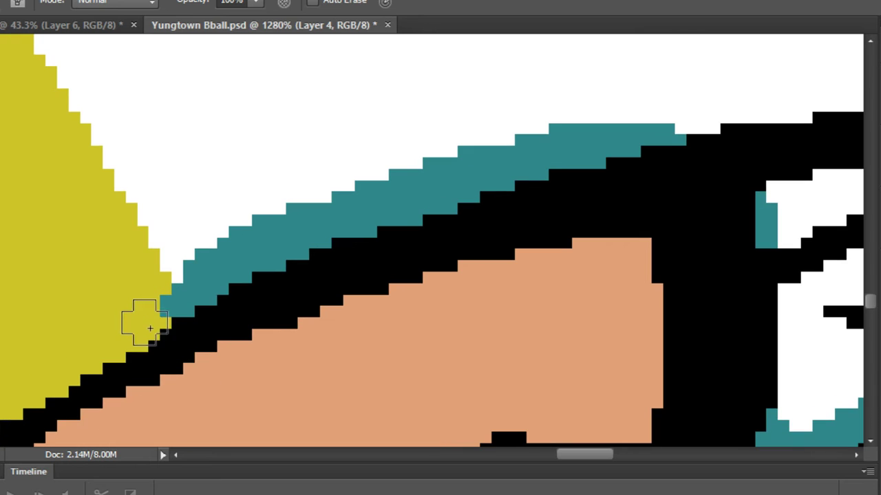
scroll(145, 299, "down", 4)
scroll(156, 298, "up", 4)
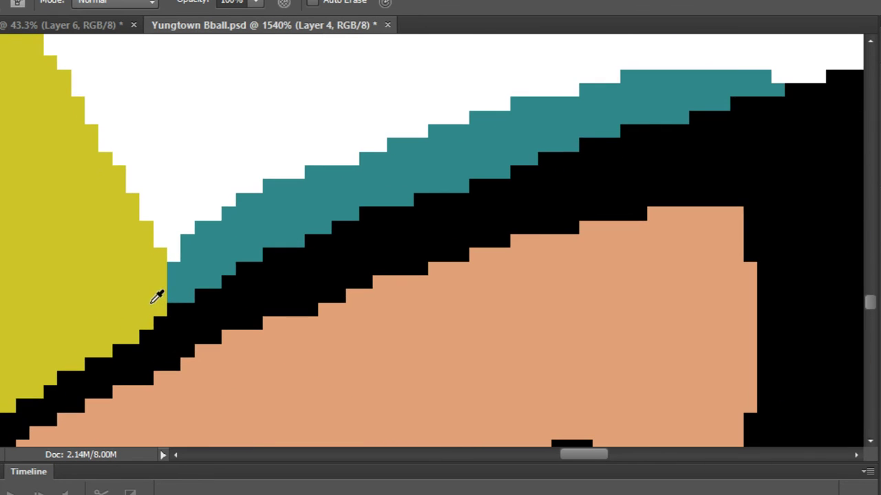
Sample the teal and fill the remaining white area of the shorts with the Paint Bucket.
scroll(238, 205, "down", 6)
scroll(240, 203, "down", 5)
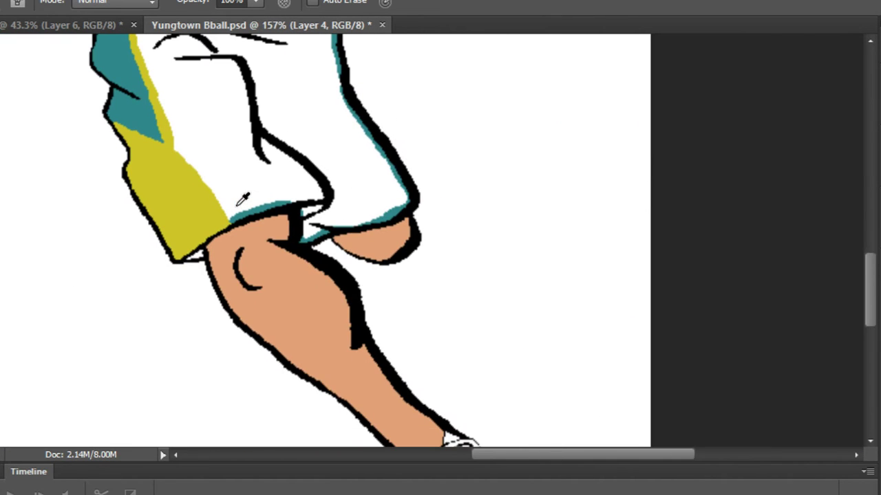
scroll(127, 142, "up", 3)
left_click(121, 148, "alt")
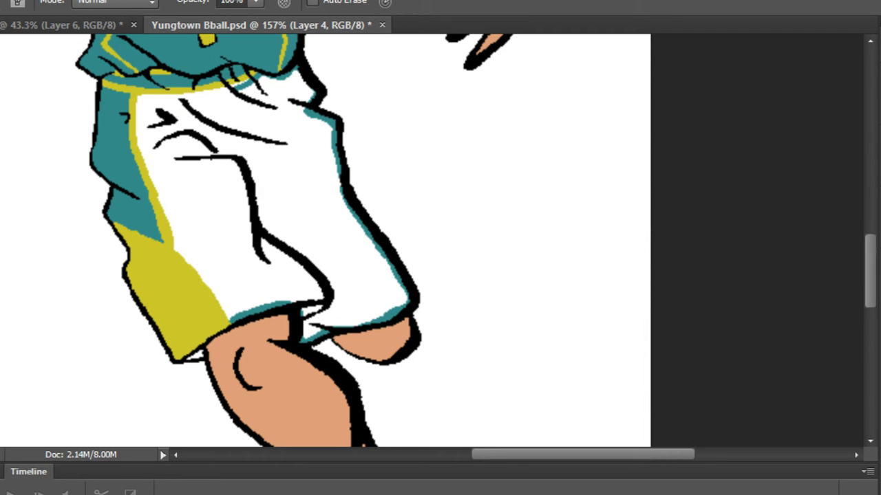
key("g")
left_click(198, 193)
scroll(198, 193, "down", 4)
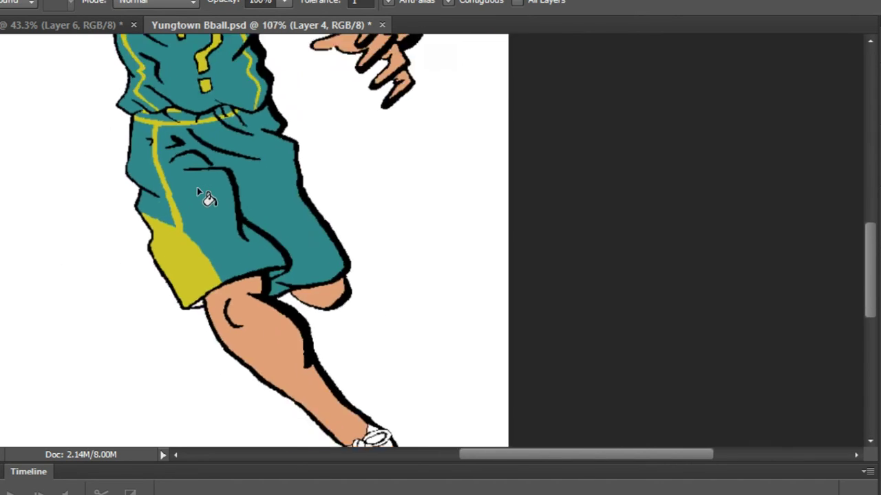
Examine the colored uniform on the full figure and the uncolored shoe's outline and laces, returning to the Pencil.
scroll(224, 141, "down", 2)
scroll(471, 141, "up", 3)
scroll(512, 161, "down", 2)
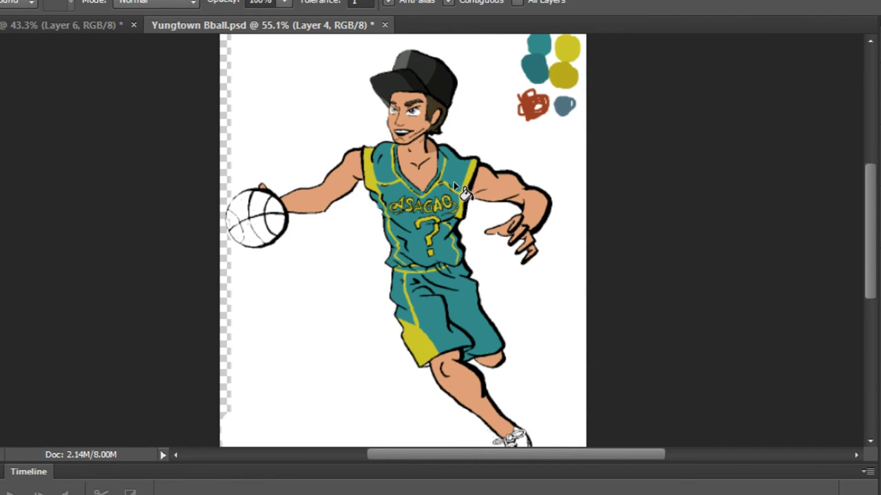
scroll(520, 240, "down", 2)
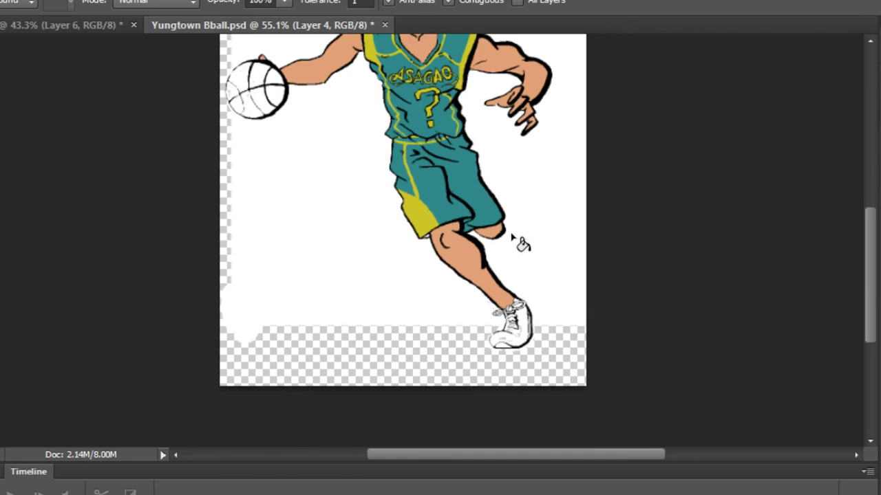
scroll(552, 309, "up", 5)
scroll(503, 309, "down", 3)
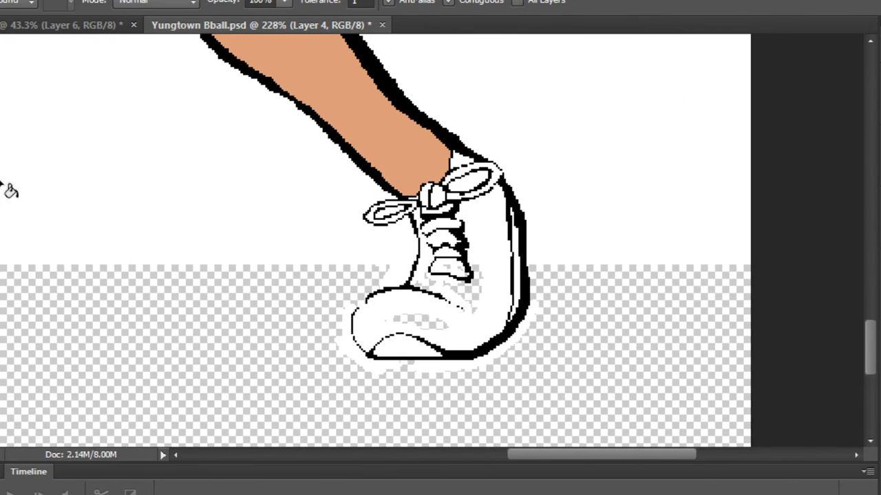
key("b")
scroll(309, 257, "up", 4)
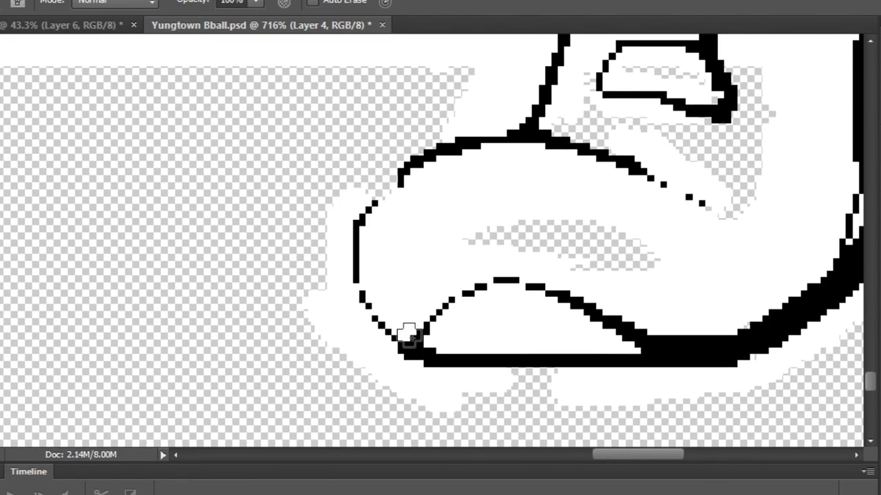
scroll(428, 325, "down", 5)
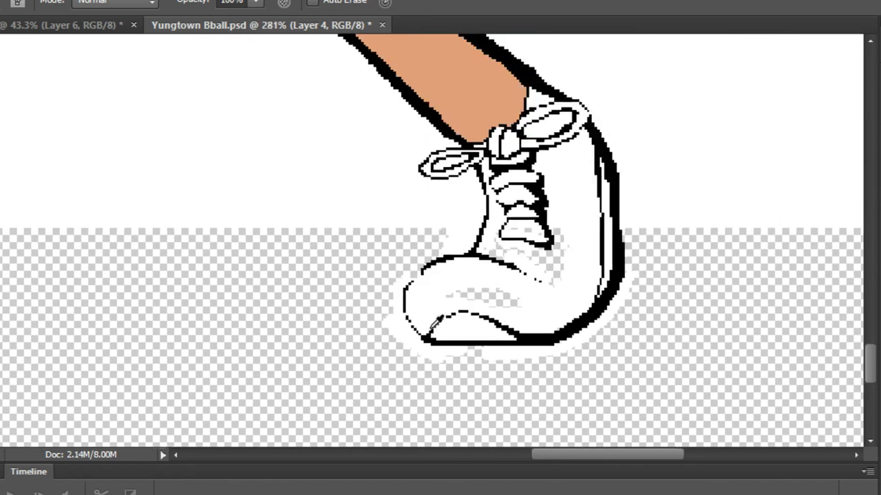
scroll(488, 247, "up", 4)
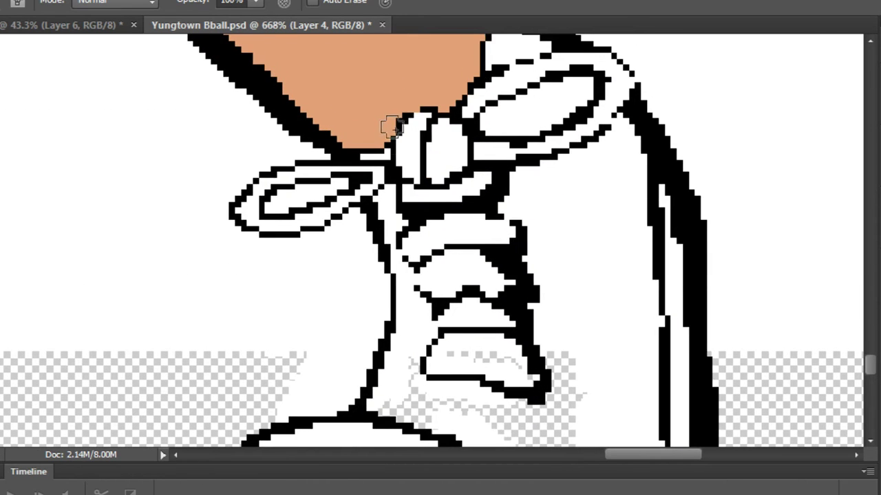
Undo the teal on the lace knot and paint the shoe teal between the ankle, the small lace loop and the upper lace rows.
left_click_drag(417, 162, 449, 170)
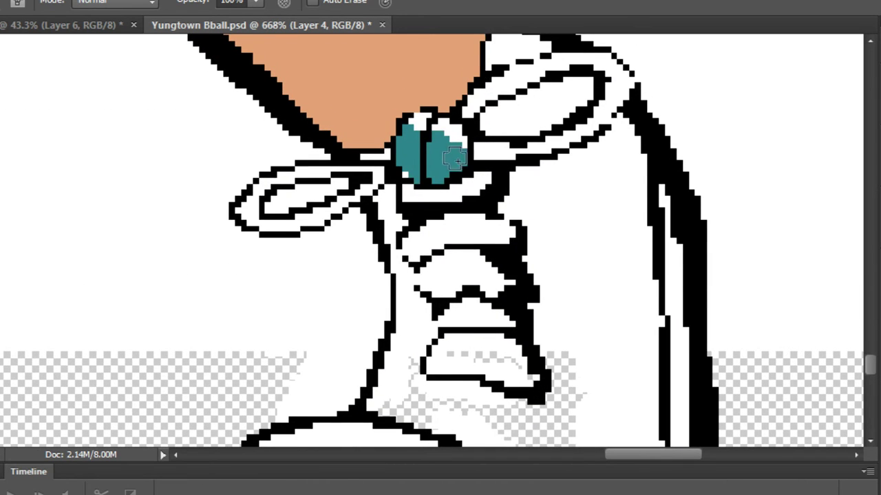
key("ctrl+z")
scroll(382, 159, "up", 3)
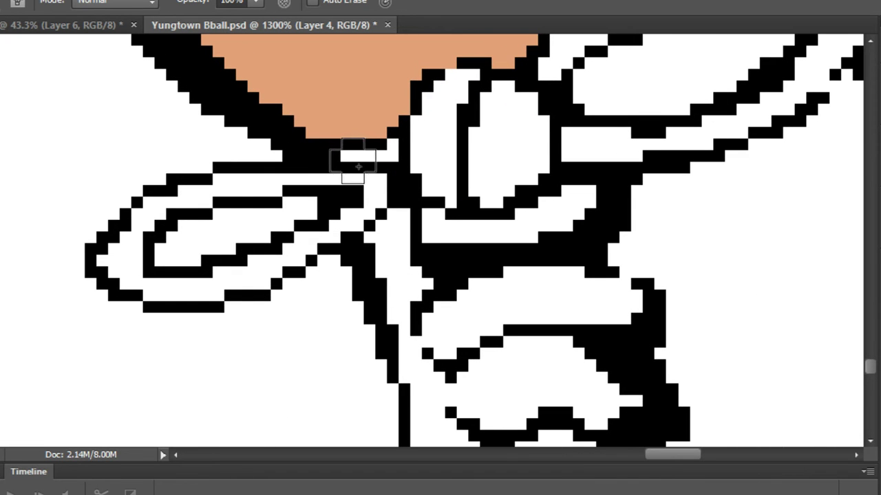
left_click_drag(359, 165, 388, 165)
scroll(417, 191, "up", 1)
mouse_move(402, 226)
left_mouse_down()
mouse_move(416, 282)
mouse_move(445, 380)
mouse_move(443, 301)
left_mouse_up()
scroll(442, 300, "down", 3)
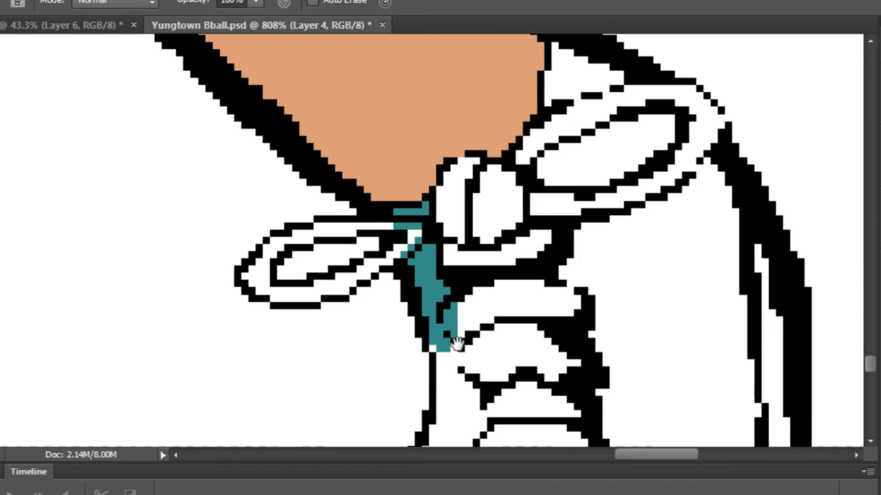
Paint teal along the edges of the lace rows down the shoe's tongue.
scroll(429, 216, "down", 3)
scroll(450, 220, "up", 4)
mouse_move(450, 220)
left_mouse_down()
mouse_move(422, 189)
mouse_move(469, 362)
mouse_move(469, 323)
mouse_move(481, 327)
mouse_move(470, 181)
mouse_move(448, 260)
mouse_move(439, 155)
mouse_move(399, 275)
mouse_move(401, 296)
mouse_move(432, 266)
mouse_move(447, 272)
mouse_move(499, 256)
mouse_move(540, 260)
mouse_move(605, 287)
mouse_move(644, 286)
mouse_move(656, 256)
mouse_move(634, 187)
mouse_move(627, 117)
mouse_move(606, 120)
mouse_move(507, 265)
mouse_move(500, 296)
mouse_move(521, 294)
mouse_move(511, 208)
mouse_move(528, 280)
mouse_move(505, 249)
mouse_move(503, 218)
mouse_move(498, 255)
mouse_move(498, 208)
mouse_move(460, 169)
mouse_move(477, 143)
mouse_move(513, 138)
mouse_move(495, 156)
mouse_move(465, 313)
left_mouse_up()
scroll(472, 295, "down", 3)
Paint the shoe collar behind the ankle and the inside of the large lace loop teal.
key("space")
key("space")
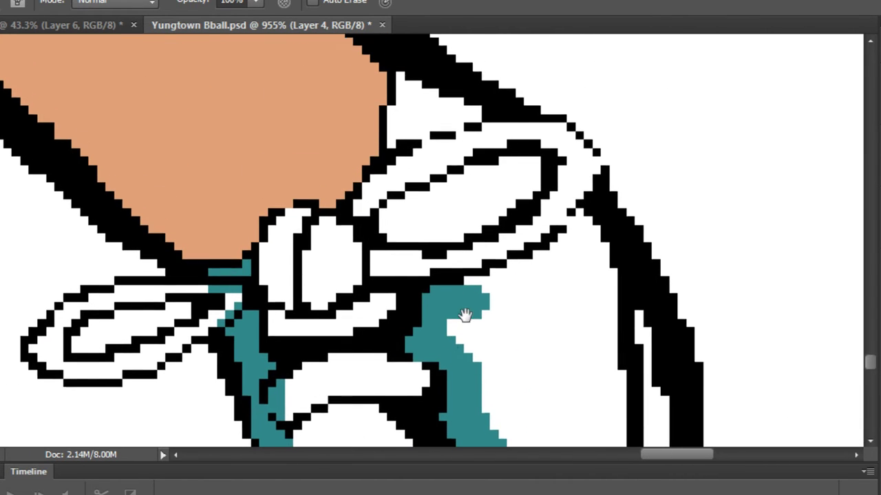
mouse_move(404, 167)
left_mouse_down()
mouse_move(414, 90)
mouse_move(469, 113)
mouse_move(417, 127)
left_mouse_up()
mouse_move(406, 219)
left_mouse_down()
mouse_move(424, 201)
mouse_move(474, 182)
mouse_move(519, 174)
mouse_move(538, 187)
mouse_move(479, 223)
mouse_move(422, 232)
mouse_move(485, 200)
left_mouse_up()
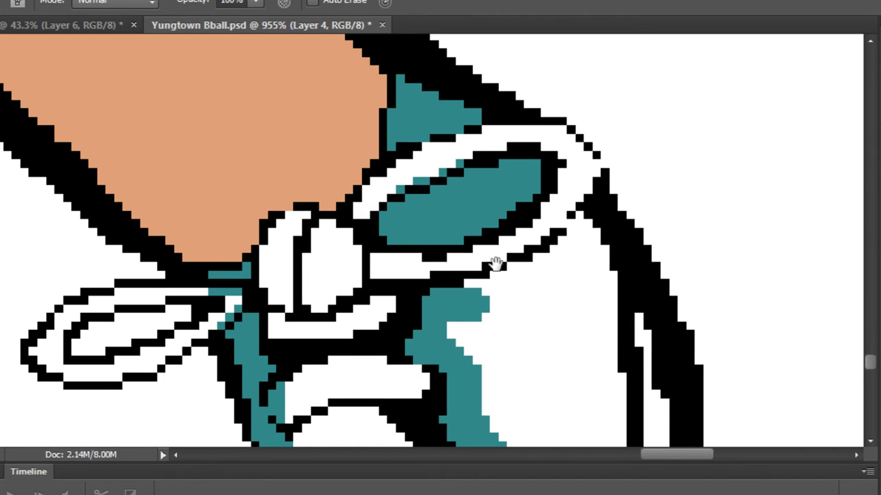
Trace the shoe's body in teal under the large lace loop, down the heel line, and along the sole and toe.
left_click_drag(495, 264, 521, 136)
mouse_move(602, 99)
left_mouse_down()
mouse_move(532, 151)
mouse_move(459, 172)
left_mouse_up()
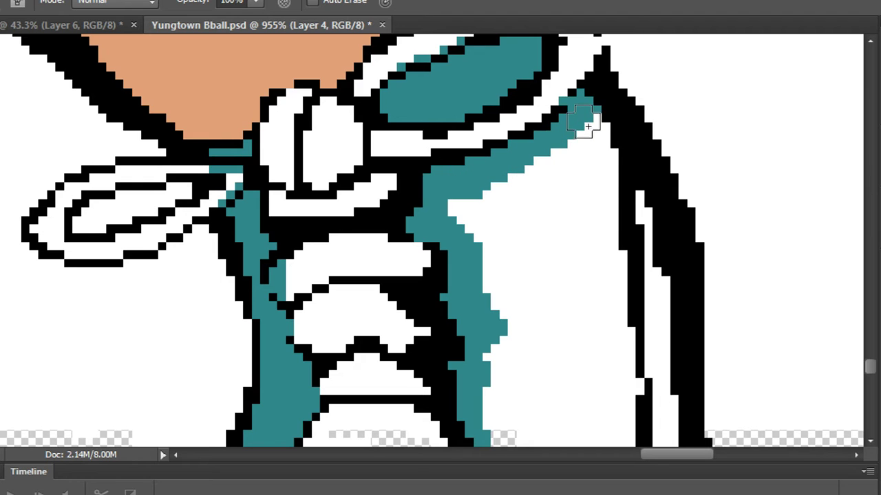
mouse_move(582, 122)
left_mouse_down()
mouse_move(615, 178)
mouse_move(630, 400)
mouse_move(631, 131)
mouse_move(629, 214)
mouse_move(605, 360)
mouse_move(631, 282)
mouse_move(634, 311)
mouse_move(605, 397)
left_mouse_up()
left_click_drag(619, 392, 800, 206)
mouse_move(791, 207)
left_mouse_down()
mouse_move(760, 281)
mouse_move(683, 314)
mouse_move(591, 335)
mouse_move(434, 260)
mouse_move(342, 241)
mouse_move(249, 293)
mouse_move(230, 327)
mouse_move(215, 306)
mouse_move(206, 314)
mouse_move(185, 249)
mouse_move(183, 267)
mouse_move(181, 203)
mouse_move(215, 159)
mouse_move(277, 109)
mouse_move(434, 75)
left_mouse_up()
Fill the enclosed body of the shoe teal with the Paint Bucket.
scroll(434, 76, "down", 5)
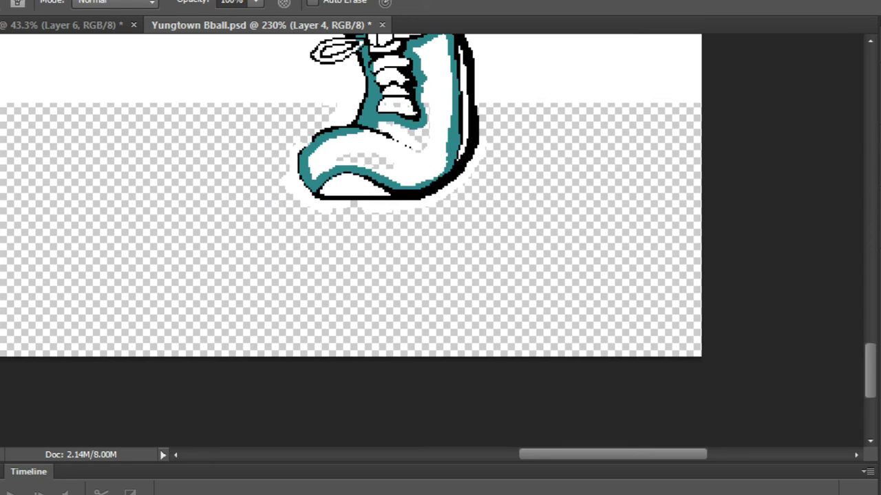
key("g")
left_click(398, 145)
scroll(405, 124, "down", 4)
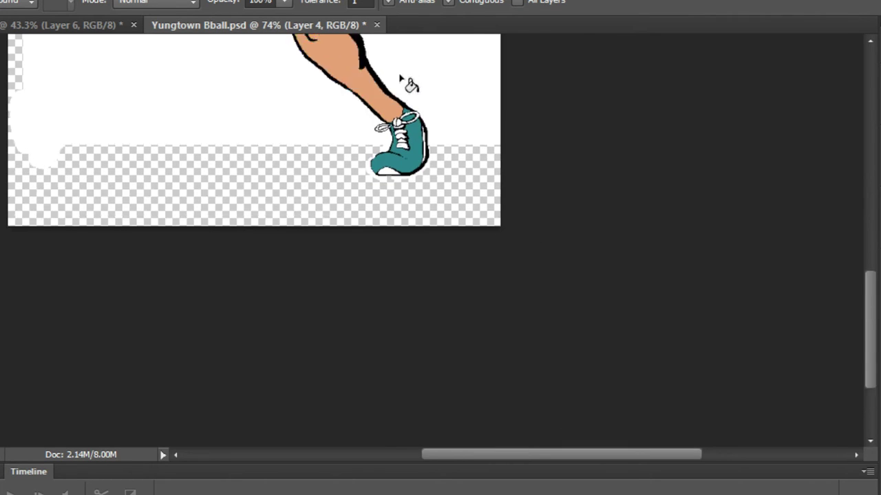
scroll(408, 84, "up", 6)
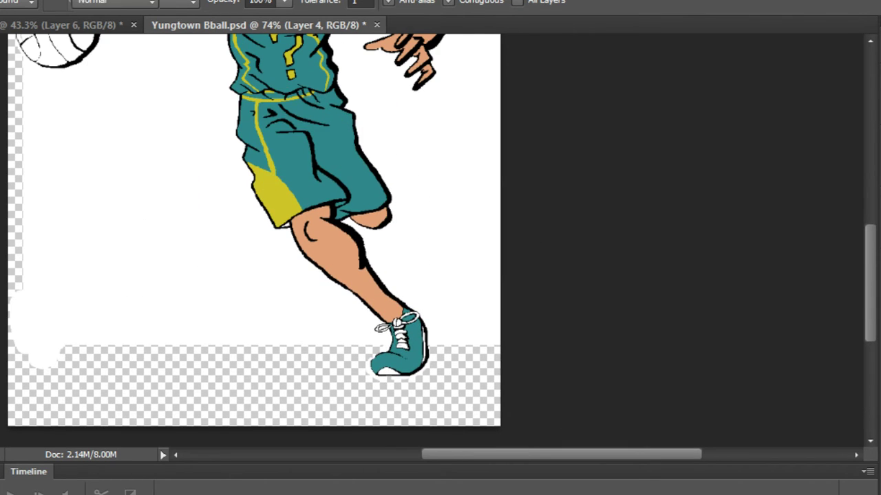
Return to the Pencil and paint the front end of the lace row below the knot yellow.
key("b")
scroll(440, 396, "up", 8)
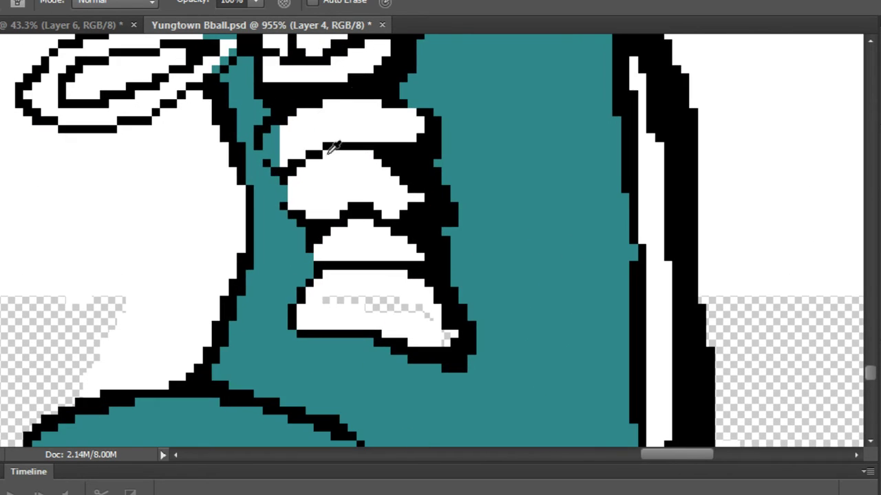
scroll(296, 162, "up", 2)
scroll(243, 145, "up", 3)
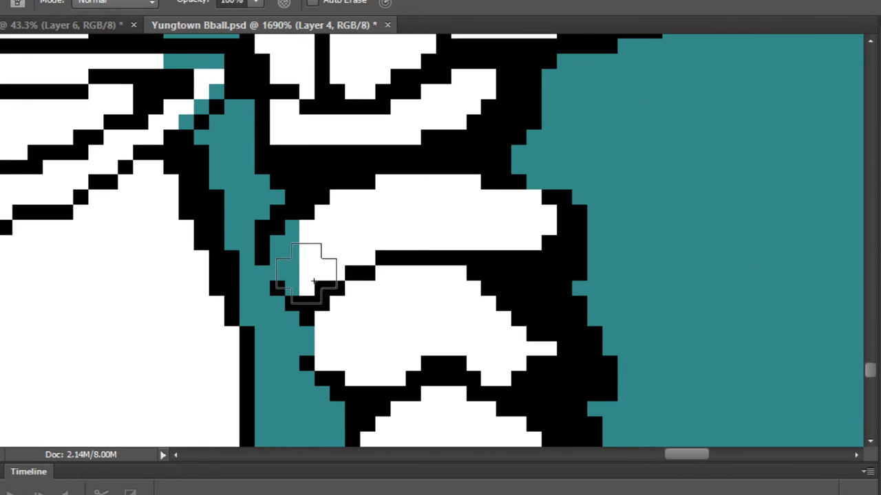
mouse_move(313, 281)
left_mouse_down()
mouse_move(338, 238)
mouse_move(394, 214)
left_mouse_up()
scroll(389, 225, "down", 4)
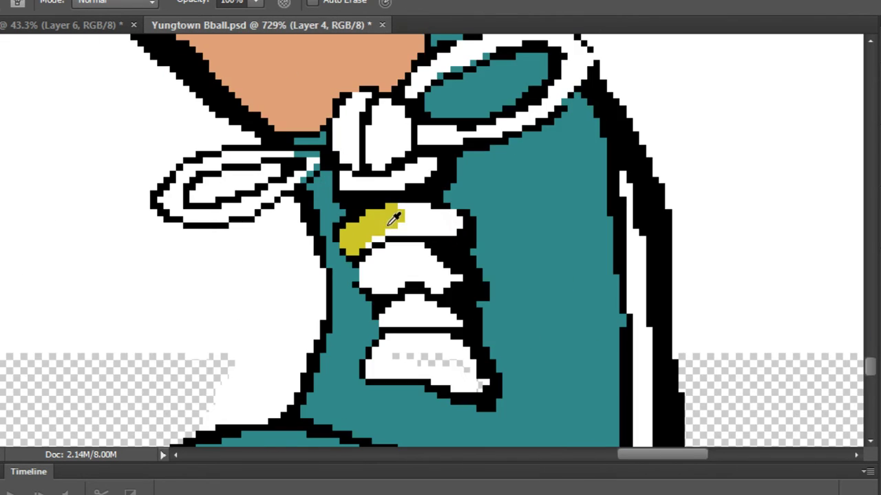
Set the Pencil size to 1 px and paint the small lace loop's band yellow where it meets the knot.
right_click(100, 61)
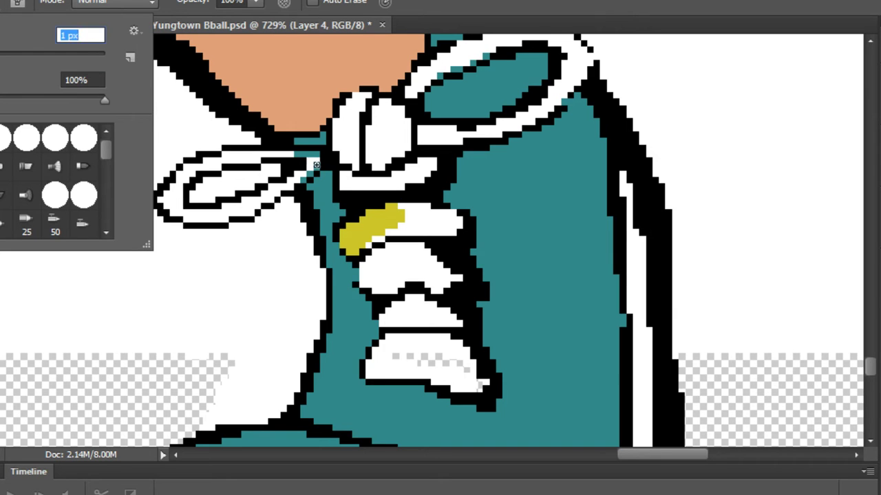
key("Return")
scroll(315, 165, "up", 4)
mouse_move(309, 171)
left_mouse_down()
mouse_move(326, 139)
mouse_move(252, 138)
left_mouse_up()
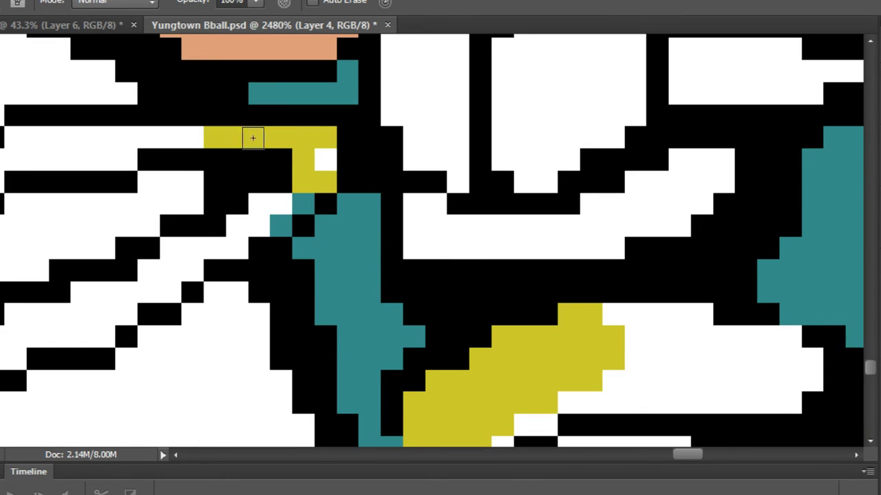
mouse_move(303, 186)
left_mouse_down()
mouse_move(235, 240)
mouse_move(260, 210)
mouse_move(169, 284)
mouse_move(337, 229)
mouse_move(401, 234)
mouse_move(469, 221)
left_mouse_up()
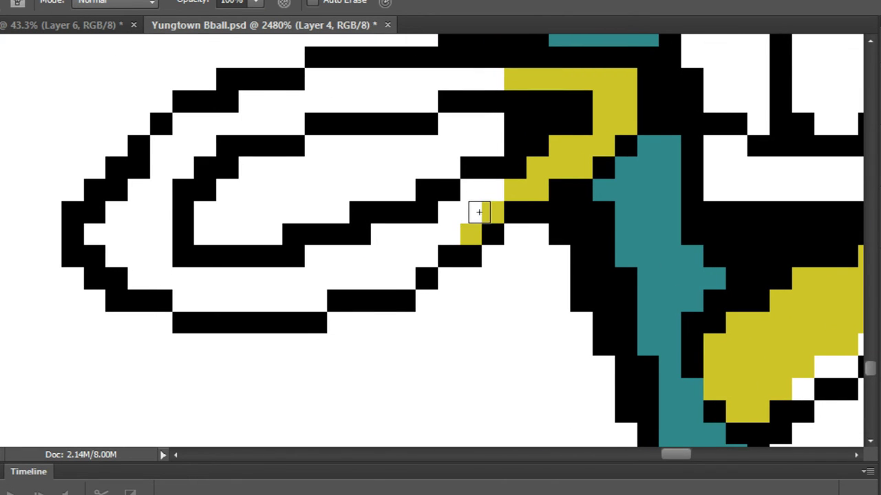
Continue the yellow along the small lace loop's lower band and around its tip to the upper band.
scroll(502, 194, "up", 1)
mouse_move(510, 186)
left_mouse_down()
mouse_move(424, 258)
mouse_move(476, 230)
mouse_move(386, 296)
mouse_move(295, 291)
mouse_move(209, 308)
left_mouse_up()
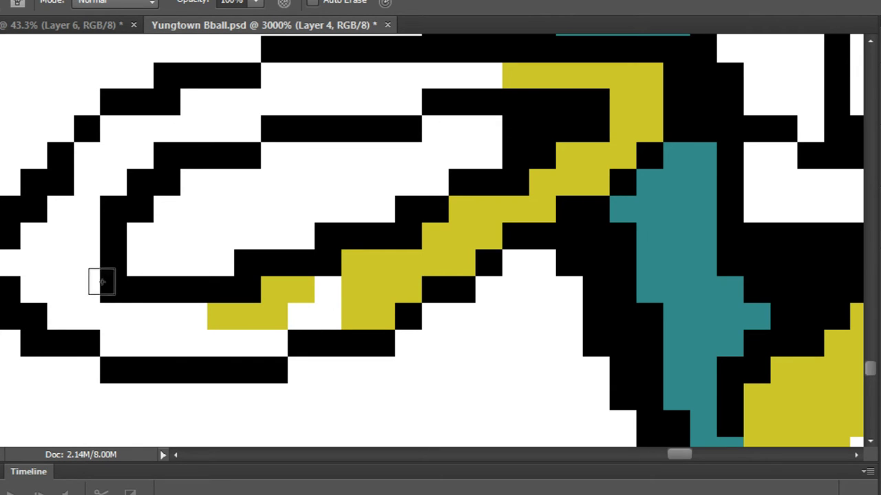
mouse_move(375, 282)
left_mouse_down()
mouse_move(346, 311)
mouse_move(293, 334)
mouse_move(110, 340)
mouse_move(204, 311)
mouse_move(27, 288)
left_mouse_up()
mouse_move(63, 295)
left_mouse_down()
mouse_move(77, 271)
mouse_move(95, 170)
mouse_move(49, 220)
mouse_move(106, 149)
mouse_move(157, 110)
mouse_move(103, 196)
mouse_move(194, 123)
mouse_move(248, 114)
mouse_move(207, 146)
mouse_move(179, 136)
mouse_move(291, 97)
mouse_move(196, 115)
mouse_move(260, 92)
mouse_move(508, 79)
mouse_move(368, 99)
mouse_move(363, 90)
mouse_move(264, 67)
mouse_move(323, 66)
left_mouse_up()
Paint the inner edge of the large lace loop's upper band yellow, starting from the knot.
scroll(337, 74, "down", 4)
left_click_drag(406, 151, 250, 243)
scroll(534, 223, "up", 7)
scroll(324, 183, "up", 3)
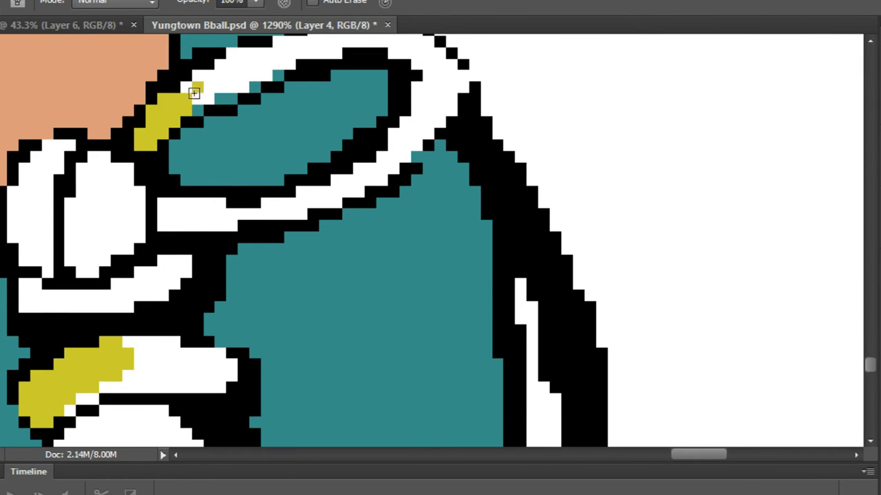
left_click_drag(194, 92, 249, 87)
left_click_drag(300, 62, 217, 163)
Set the Pencil size to 2 px and paint the large lace loop's upper band and outer tip yellow.
left_click(2, 9)
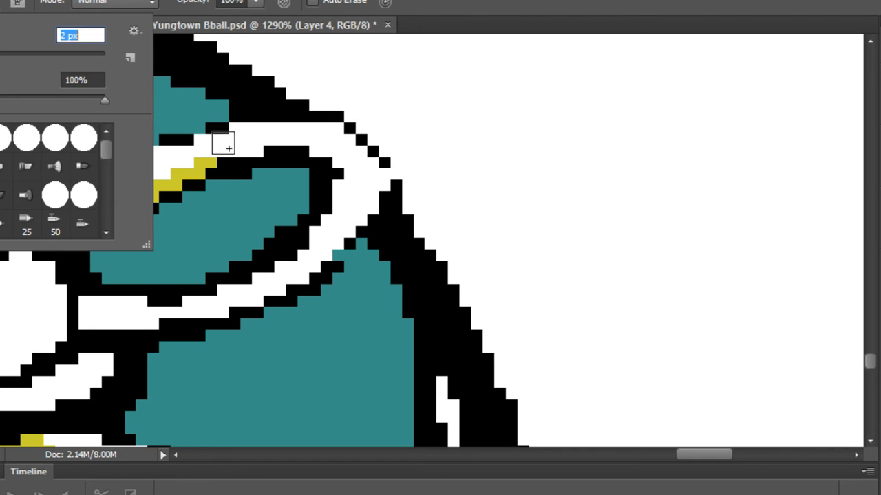
mouse_move(234, 149)
left_mouse_down()
mouse_move(155, 170)
mouse_move(7, 234)
left_mouse_up()
scroll(205, 155, "up", 4)
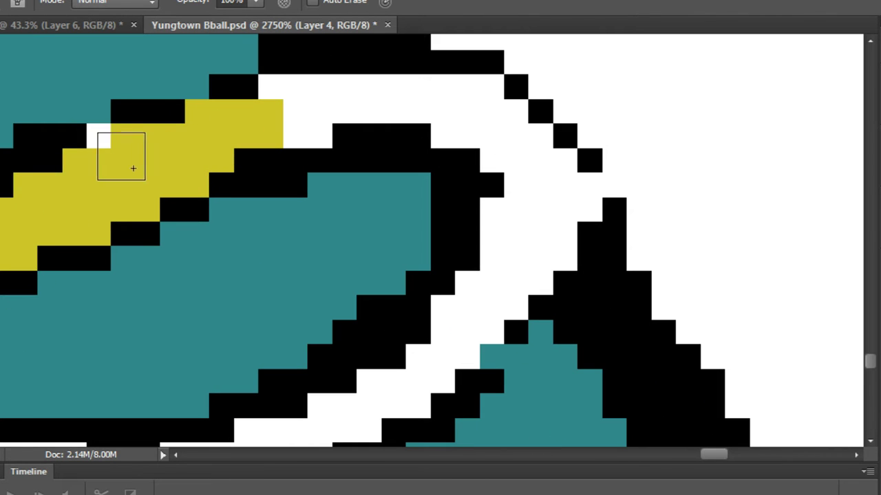
scroll(204, 142, "down", 4)
scroll(330, 169, "up", 3)
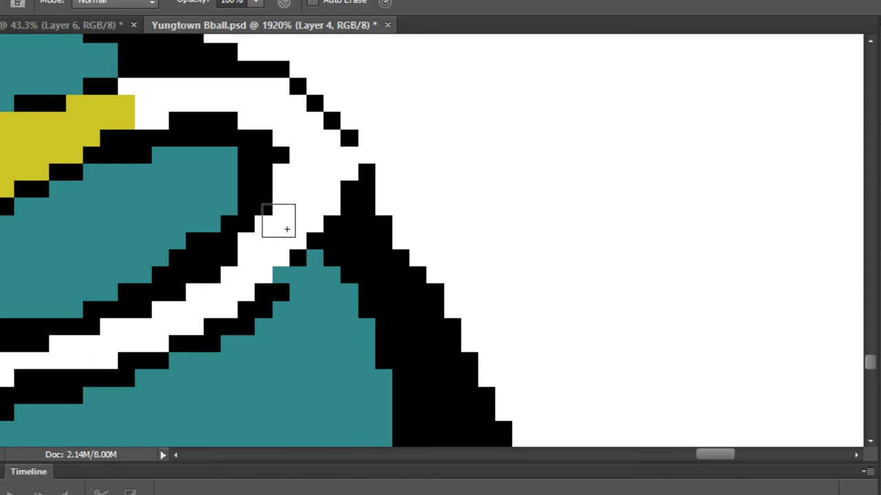
mouse_move(286, 229)
left_mouse_down()
mouse_move(267, 274)
mouse_move(317, 210)
mouse_move(290, 244)
left_mouse_up()
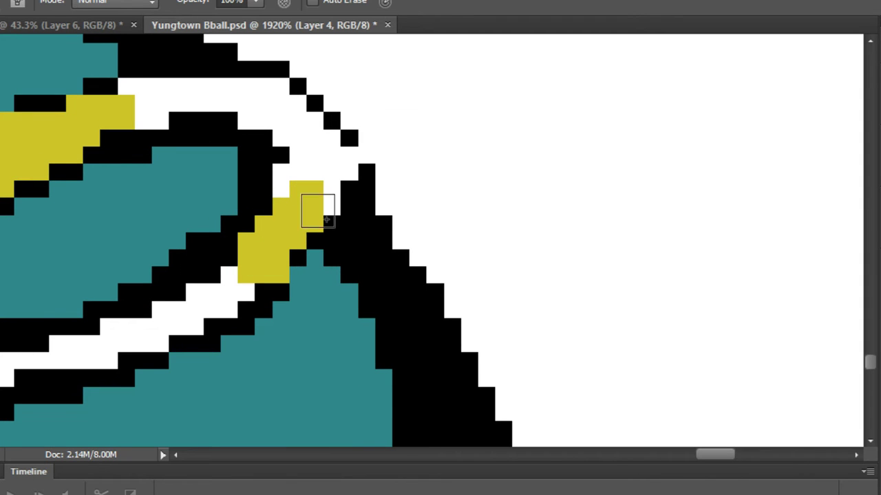
mouse_move(327, 219)
left_mouse_down()
mouse_move(343, 169)
mouse_move(293, 118)
mouse_move(267, 104)
mouse_move(181, 101)
mouse_move(140, 116)
mouse_move(190, 119)
mouse_move(303, 185)
left_mouse_up()
scroll(295, 202, "down", 5, "alt")
scroll(285, 207, "up", 3, "alt")
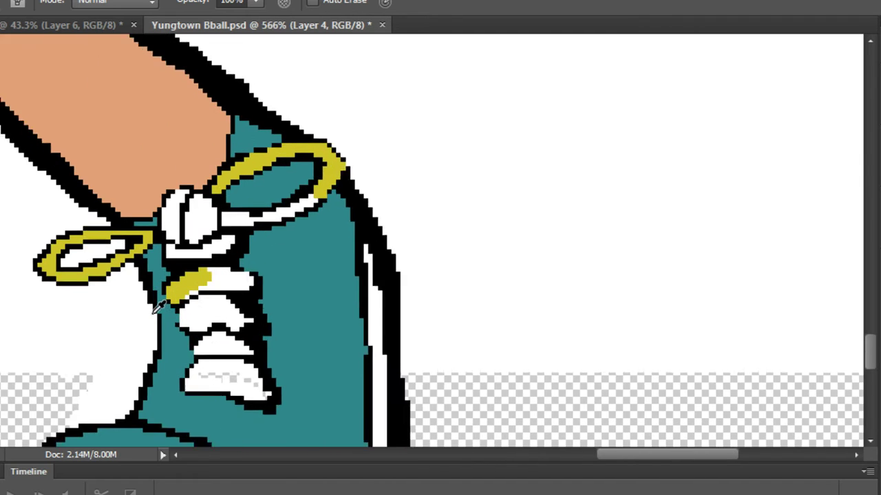
Fill the knot, the large loop's lower band and the remaining white lace rows yellow with the Paint Bucket.
key("g")
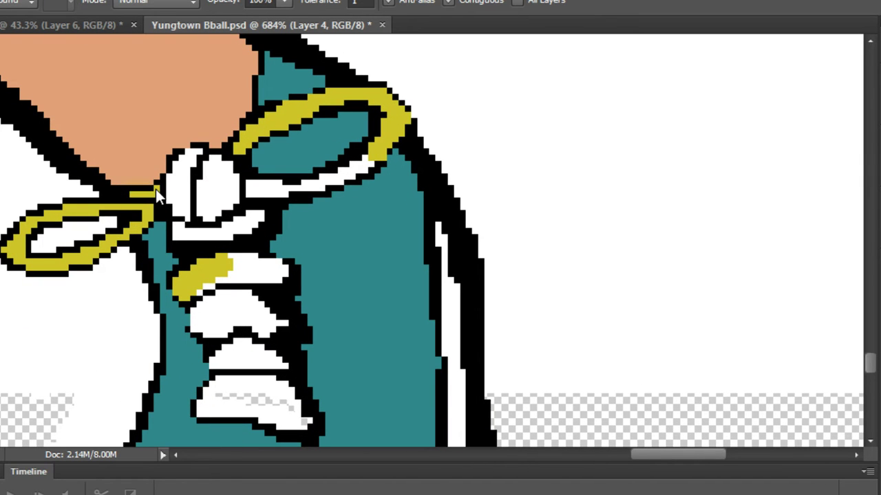
left_click(216, 205)
mouse_move(281, 285)
left_mouse_down()
mouse_move(211, 130)
mouse_move(182, 37)
left_mouse_up()
Return to the Pencil and paint the narrow white stripe along the shoe's back edge yellow from top to bottom.
key("b")
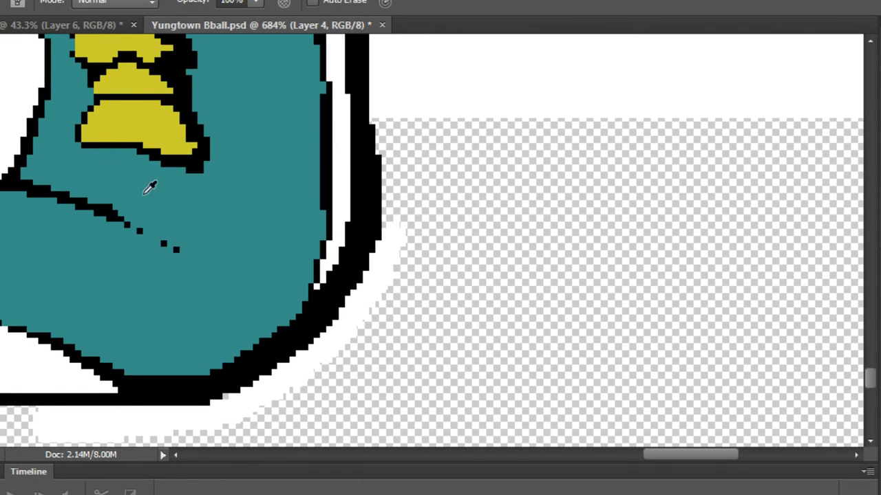
scroll(149, 186, "down", 6, "alt")
scroll(215, 150, "up", 3, "alt")
scroll(215, 150, "up", 6, "alt")
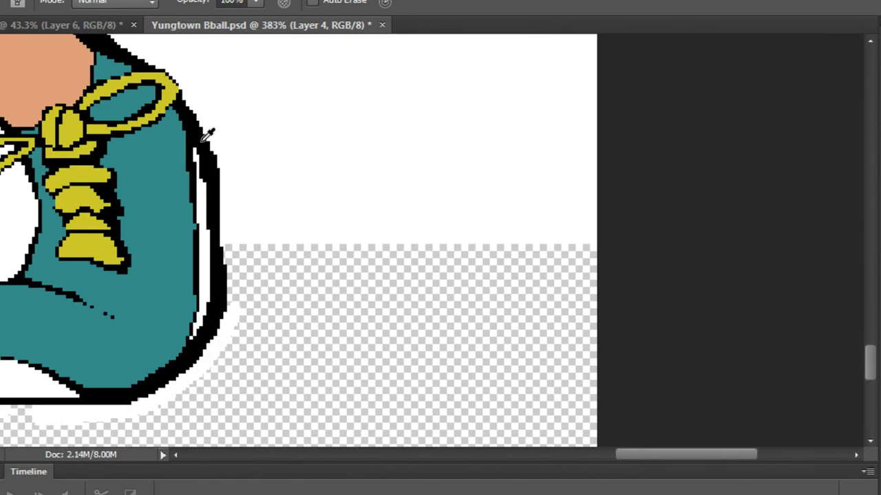
left_click_drag(180, 155, 219, 420)
left_click_drag(227, 330, 223, 271)
scroll(223, 272, "down", 4, "alt")
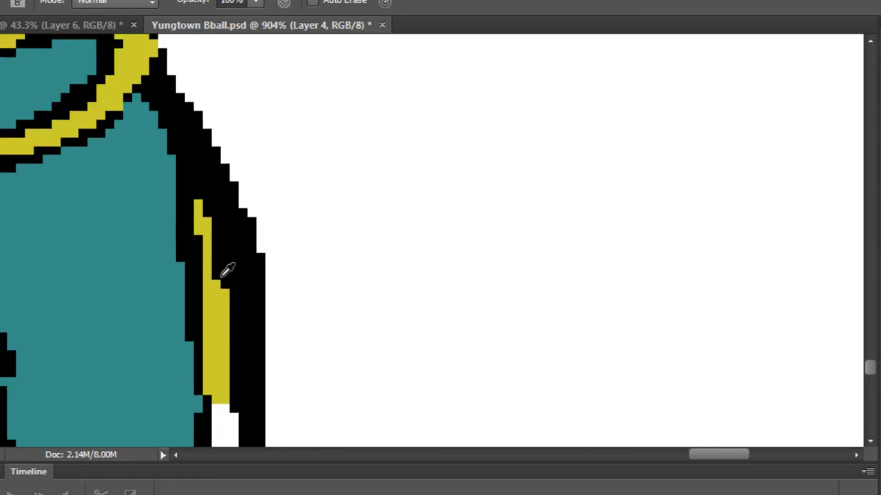
mouse_move(223, 354)
left_mouse_down()
mouse_move(255, 156)
mouse_move(262, 318)
mouse_move(268, 294)
mouse_move(260, 141)
left_mouse_up()
scroll(264, 224, "up", 3, "alt")
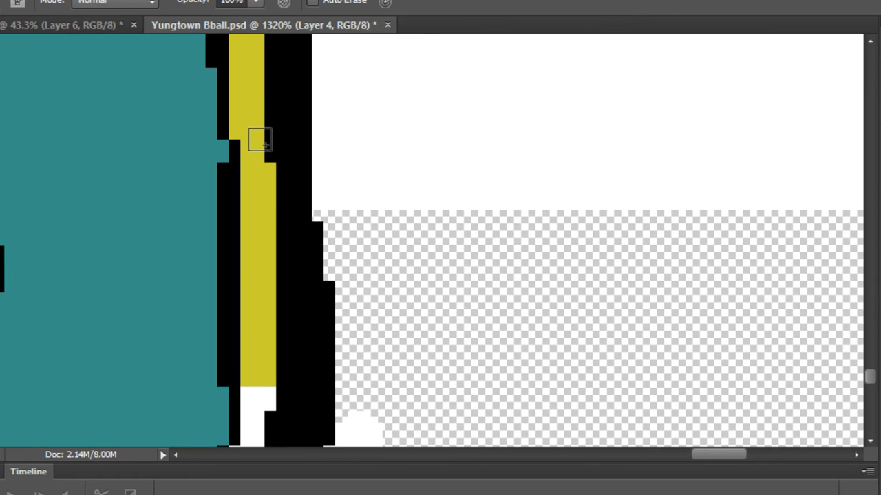
mouse_move(282, 361)
left_mouse_down()
mouse_move(314, 232)
mouse_move(359, 117)
mouse_move(323, 284)
mouse_move(312, 273)
mouse_move(349, 154)
left_mouse_up()
scroll(300, 298, "down", 4, "alt")
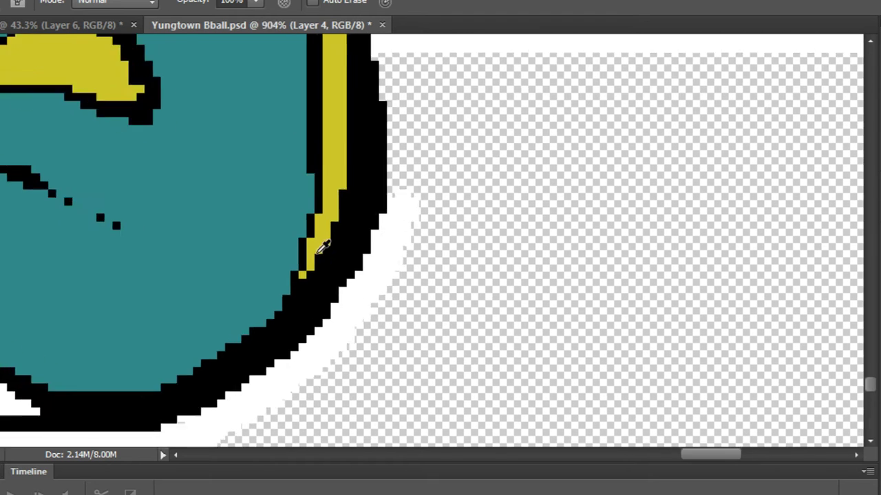
Color the white curved patch on the sole edge under the shoe's toe yellow.
scroll(108, 287, "up", 5, "alt")
mouse_move(88, 343)
left_mouse_down()
mouse_move(98, 290)
mouse_move(122, 270)
mouse_move(210, 240)
mouse_move(286, 249)
mouse_move(420, 305)
mouse_move(539, 385)
mouse_move(573, 391)
mouse_move(79, 368)
mouse_move(144, 333)
mouse_move(407, 335)
mouse_move(523, 362)
mouse_move(198, 355)
mouse_move(71, 364)
mouse_move(87, 374)
mouse_move(203, 279)
mouse_move(347, 287)
mouse_move(127, 313)
mouse_move(296, 286)
left_mouse_up()
scroll(296, 286, "down", 15)
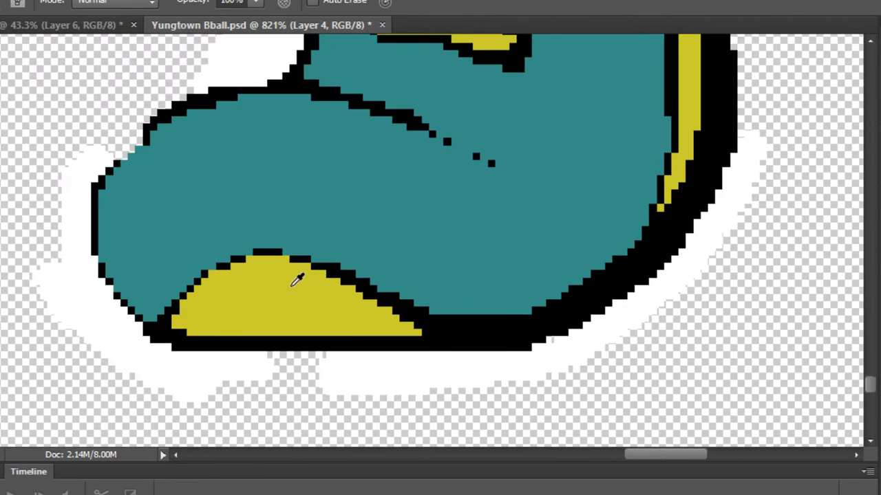
Sample the reddish-brown swatch and paint along the inside of the basketball's left and lower outline.
scroll(396, 234, "up", 1)
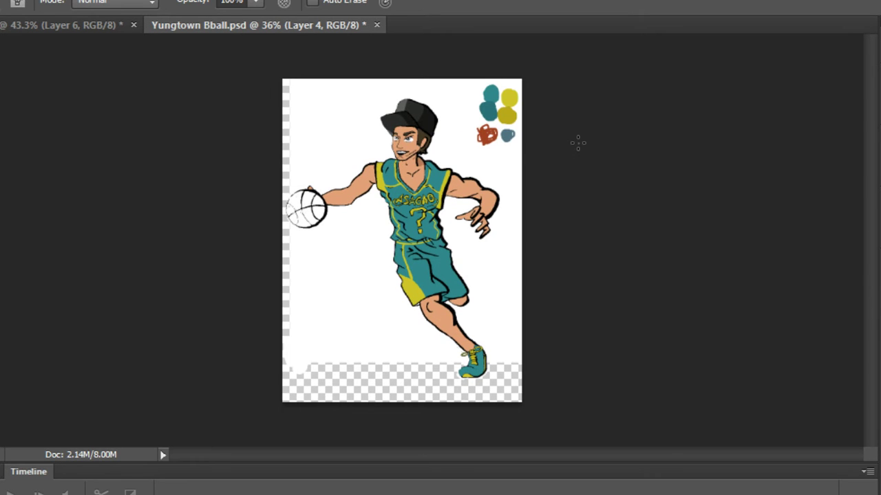
scroll(500, 117, "up", 4)
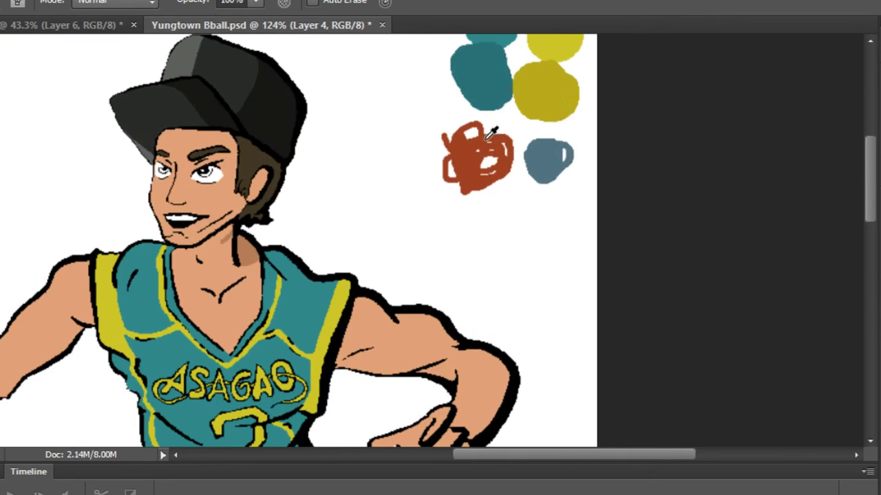
left_click(481, 146)
left_click_drag(143, 200, 417, 110)
left_click_drag(150, 238, 332, 112)
scroll(285, 220, "up", 6)
scroll(212, 210, "up", 6)
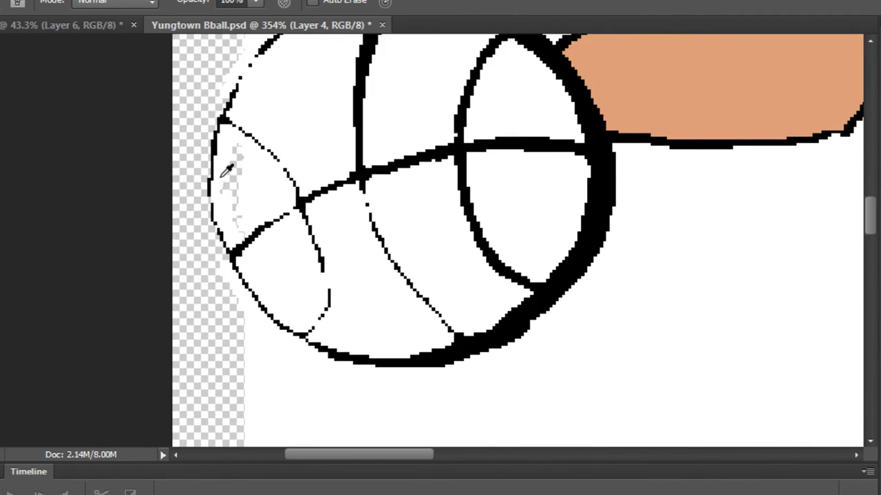
mouse_move(192, 173)
left_mouse_down()
mouse_move(204, 245)
mouse_move(224, 302)
mouse_move(208, 293)
mouse_move(250, 363)
mouse_move(199, 181)
left_mouse_up()
mouse_move(205, 219)
left_mouse_down()
mouse_move(285, 332)
mouse_move(238, 195)
mouse_move(229, 196)
mouse_move(295, 265)
left_mouse_up()
mouse_move(263, 237)
left_mouse_down()
mouse_move(314, 284)
mouse_move(464, 353)
mouse_move(653, 385)
mouse_move(698, 383)
left_mouse_up()
left_click_drag(857, 346, 429, 323)
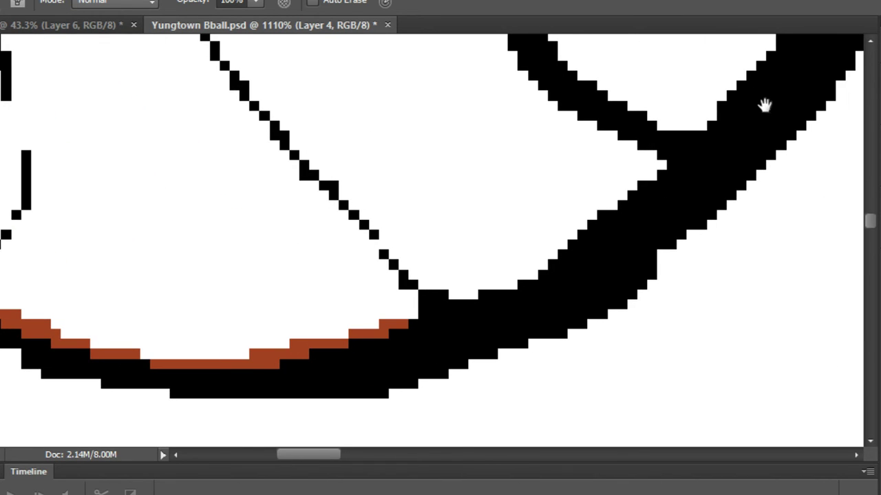
Continue the reddish-brown edge along the inside of the basketball's upper-left outline, closing the gap in the line.
left_click_drag(764, 104, 616, 307)
left_click_drag(716, 60, 682, 246)
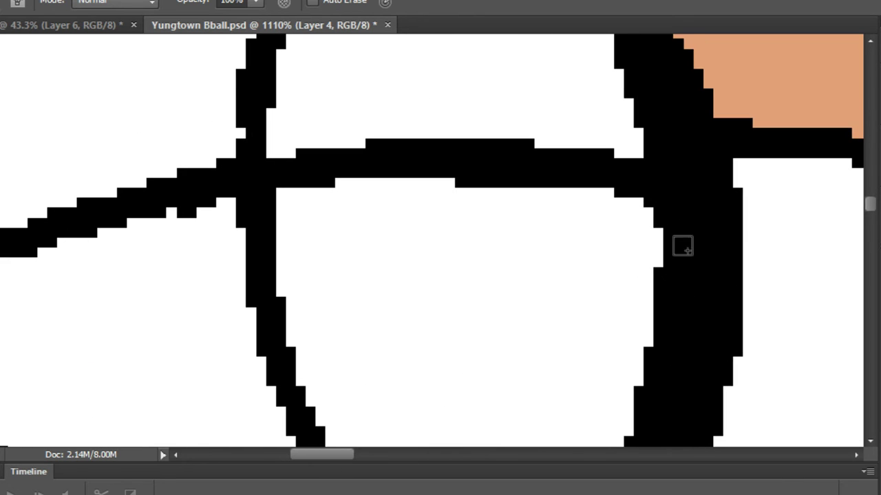
left_click_drag(643, 55, 707, 283)
left_click_drag(559, 66, 728, 276)
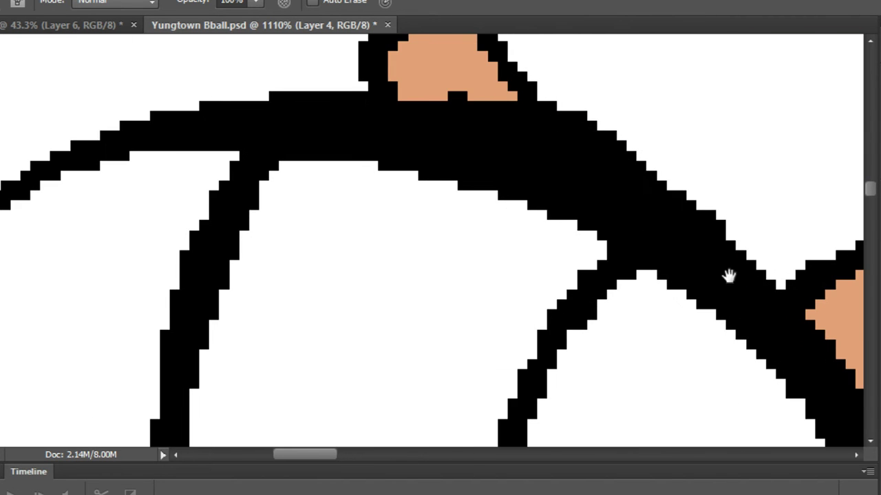
mouse_move(233, 144)
left_mouse_down()
mouse_move(470, 82)
mouse_move(360, 111)
mouse_move(306, 144)
mouse_move(213, 216)
mouse_move(109, 326)
left_mouse_up()
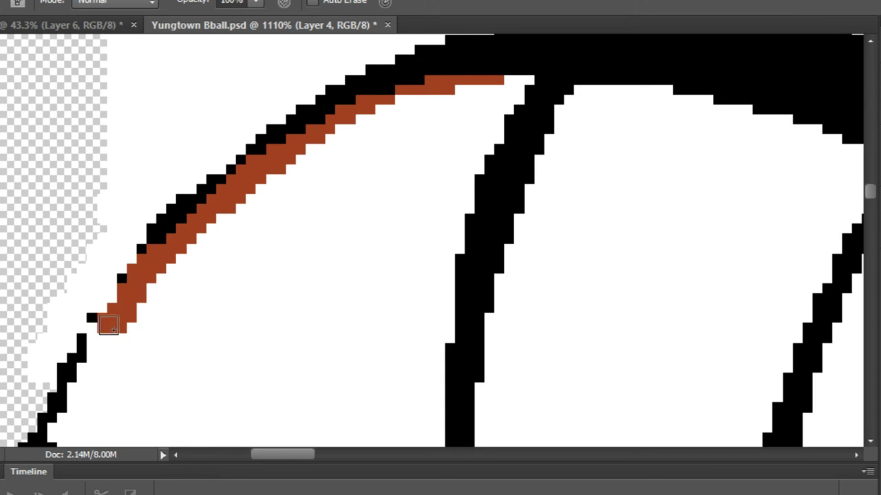
mouse_move(94, 362)
left_mouse_down()
mouse_move(335, 225)
mouse_move(375, 81)
mouse_move(369, 72)
mouse_move(316, 205)
mouse_move(305, 342)
left_mouse_up()
Fill the basketball's white panels reddish-brown with the Paint Bucket.
key("g")
left_click(535, 251)
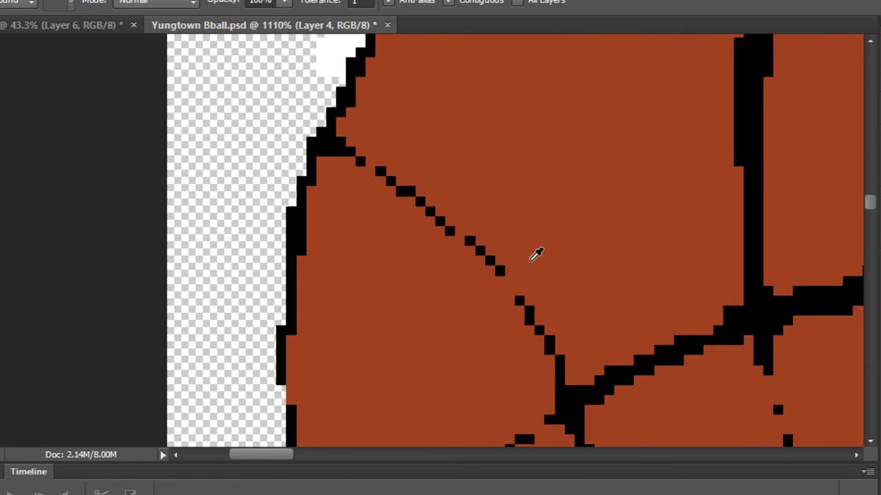
scroll(535, 252, "down", 8)
scroll(527, 220, "down", 5)
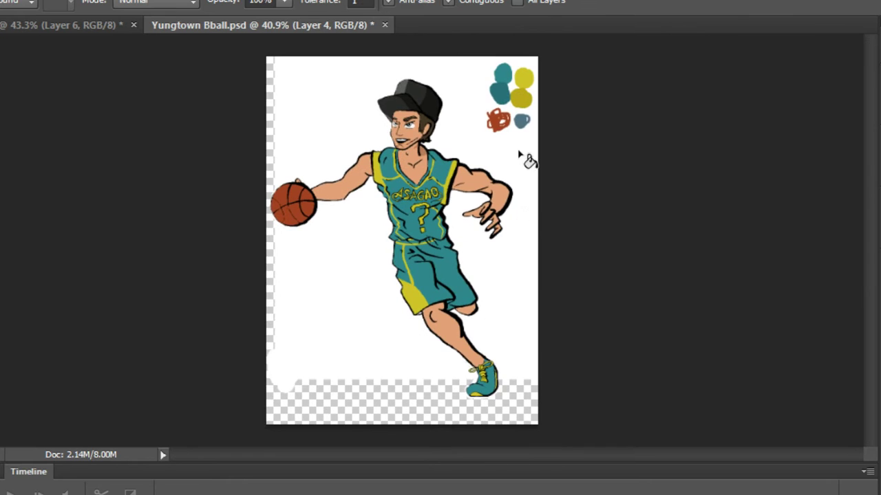
Sample the blue-gray swatch and paint the iris of the larger eye, nearest the ear, with the Pencil.
scroll(528, 160, "up", 7)
scroll(262, 138, "up", 3)
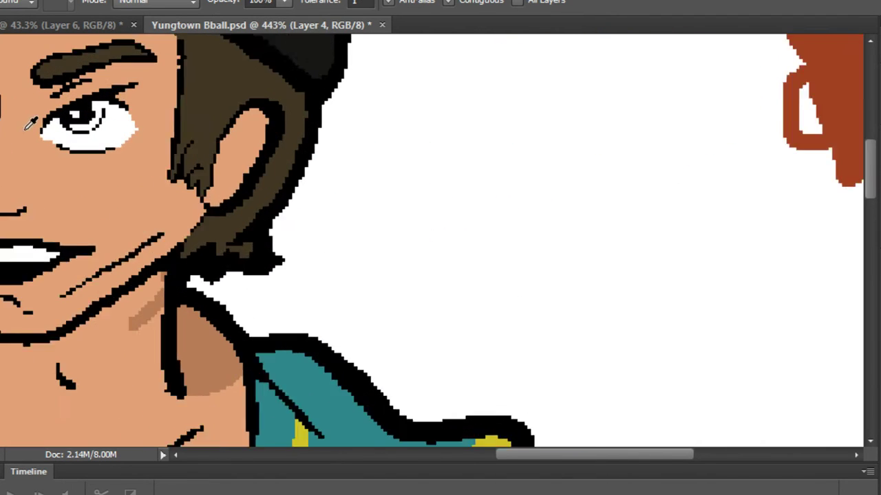
scroll(31, 124, "up", 2)
key("b")
scroll(211, 90, "up", 4)
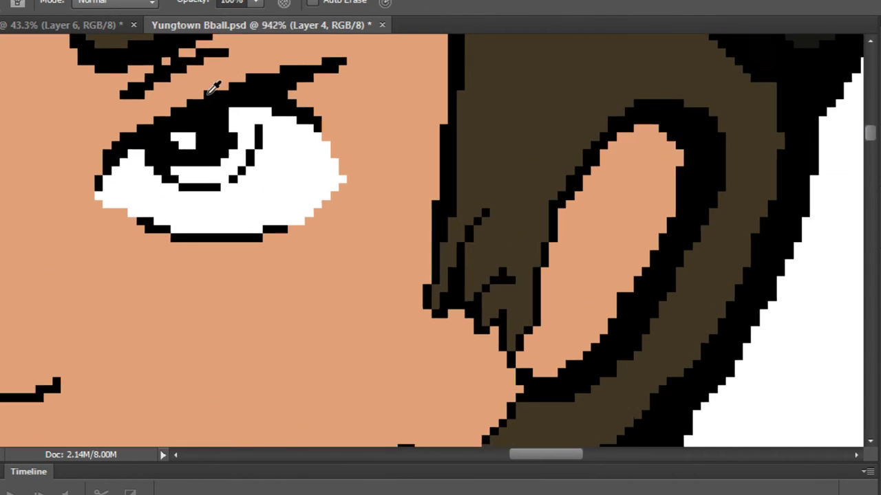
mouse_move(261, 134)
left_mouse_down()
mouse_move(337, 161)
mouse_move(322, 225)
mouse_move(275, 300)
mouse_move(226, 338)
mouse_move(180, 351)
mouse_move(118, 328)
mouse_move(345, 141)
left_mouse_up()
left_click(341, 123)
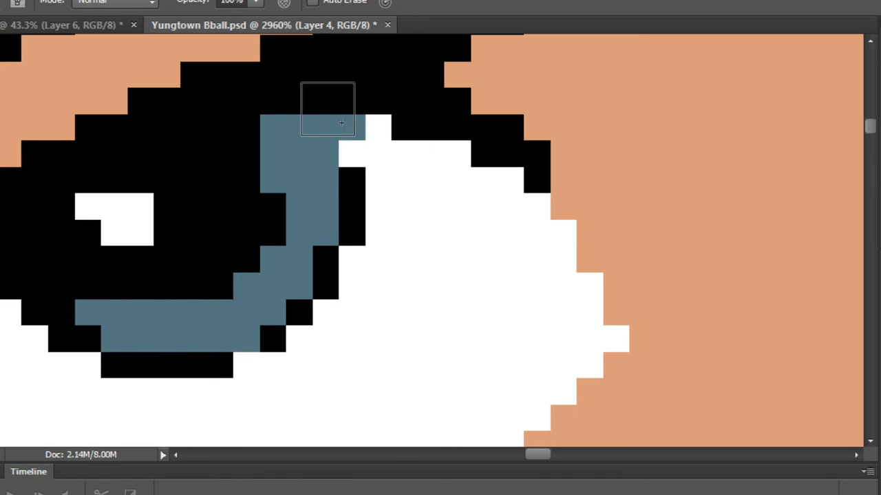
scroll(418, 126, "down", 2)
scroll(365, 137, "up", 1)
scroll(429, 112, "down", 5)
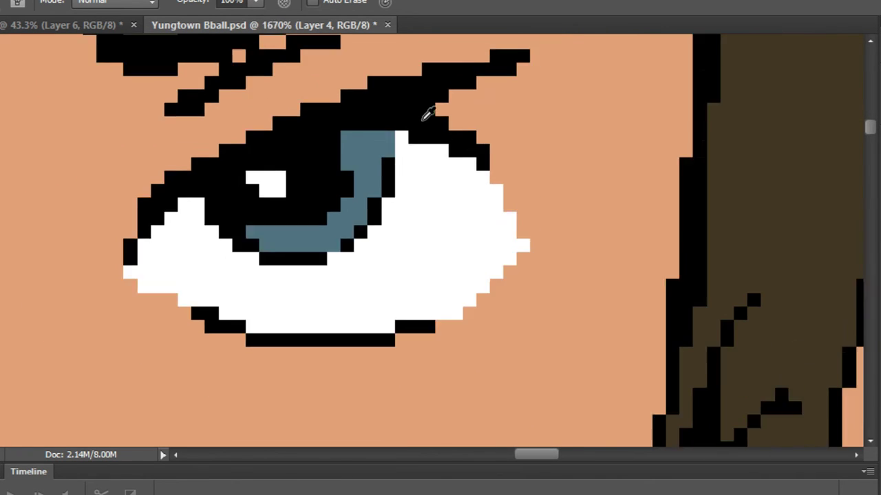
Paint the iris of the smaller eye on the far side of the nose blue-gray.
scroll(276, 190, "up", 4)
scroll(275, 189, "up", 3)
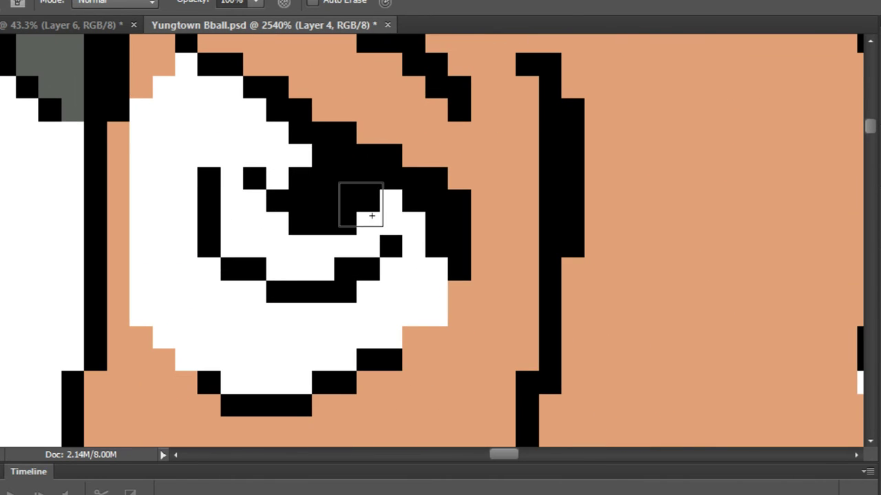
mouse_move(388, 201)
left_mouse_down()
mouse_move(380, 234)
mouse_move(361, 253)
mouse_move(314, 271)
mouse_move(262, 257)
mouse_move(237, 211)
mouse_move(278, 243)
mouse_move(233, 199)
mouse_move(232, 179)
left_mouse_up()
scroll(220, 143, "down", 3)
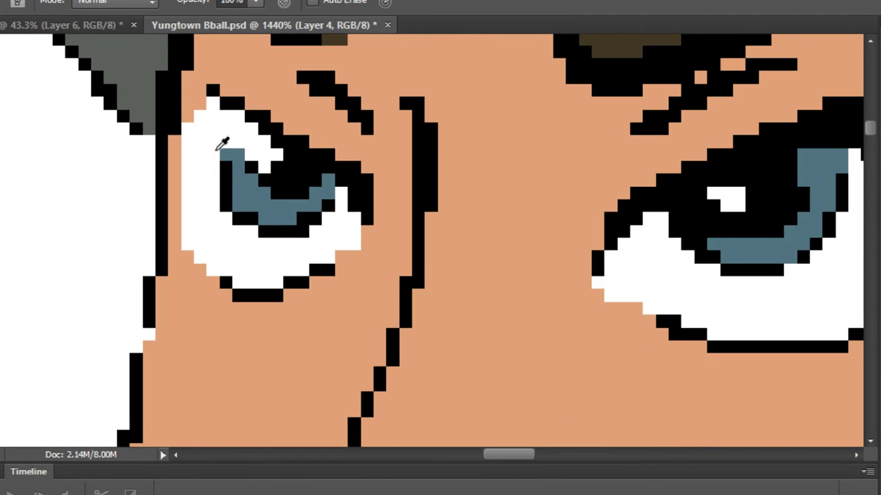
scroll(215, 145, "up", 1)
scroll(227, 183, "down", 4)
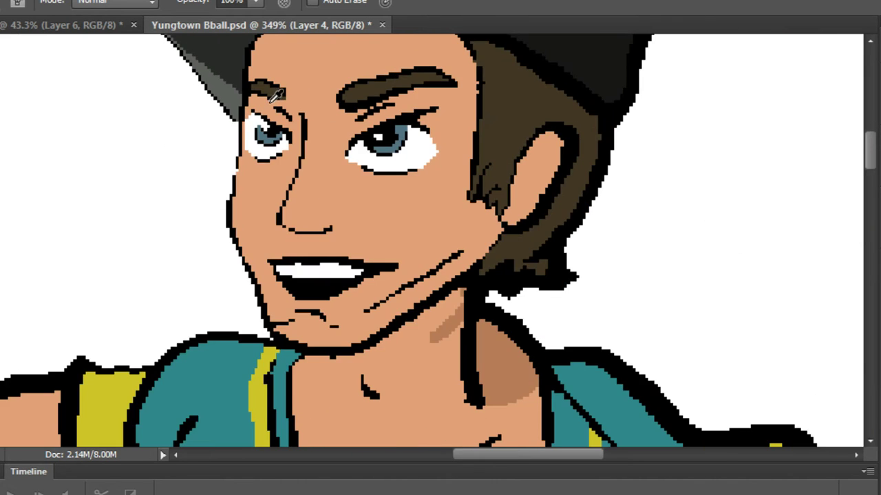
Sample the blue-gray from the smaller eye's iris.
scroll(260, 143, "up", 3)
scroll(260, 142, "up", 3)
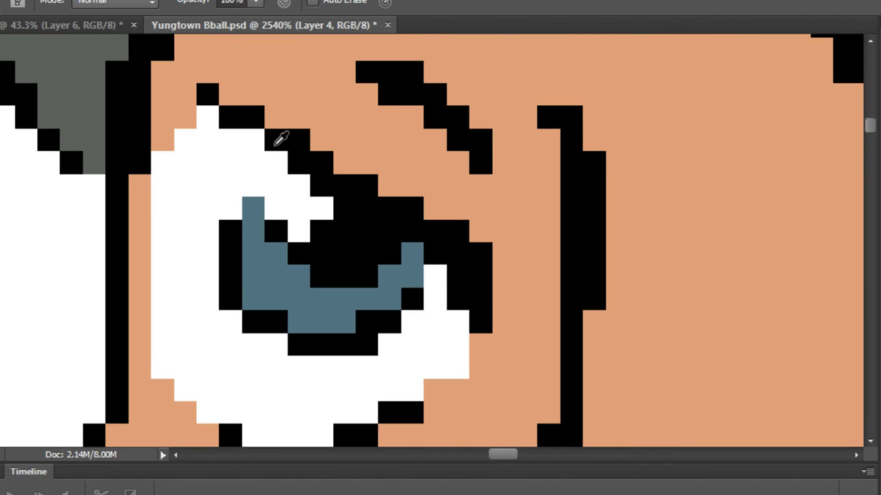
scroll(260, 203, "down", 4)
left_click(265, 219)
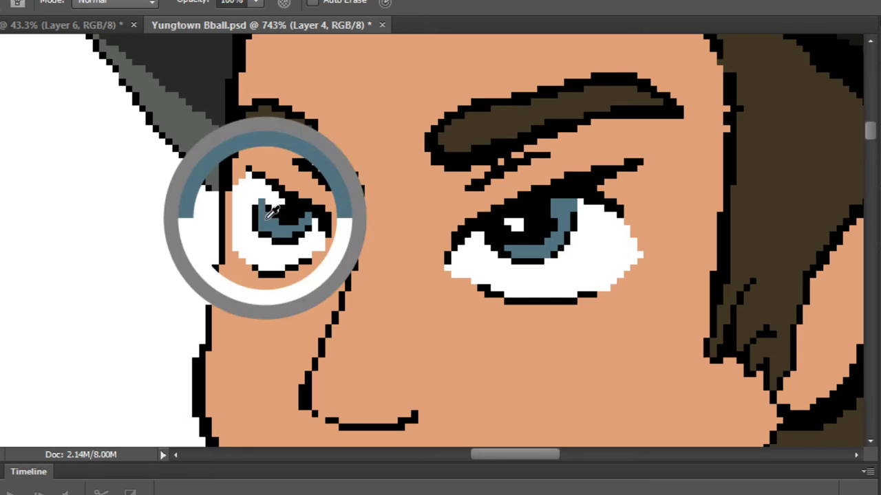
Examine the eye colors on the face and the flat coloring of the whole figure.
scroll(278, 187, "up", 2)
scroll(279, 185, "up", 2)
scroll(288, 185, "down", 6)
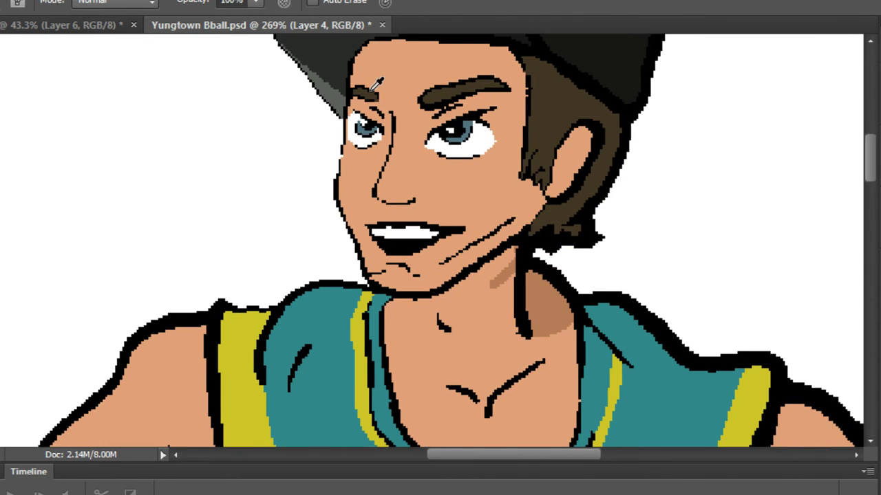
scroll(376, 84, "down", 1)
scroll(423, 90, "down", 2)
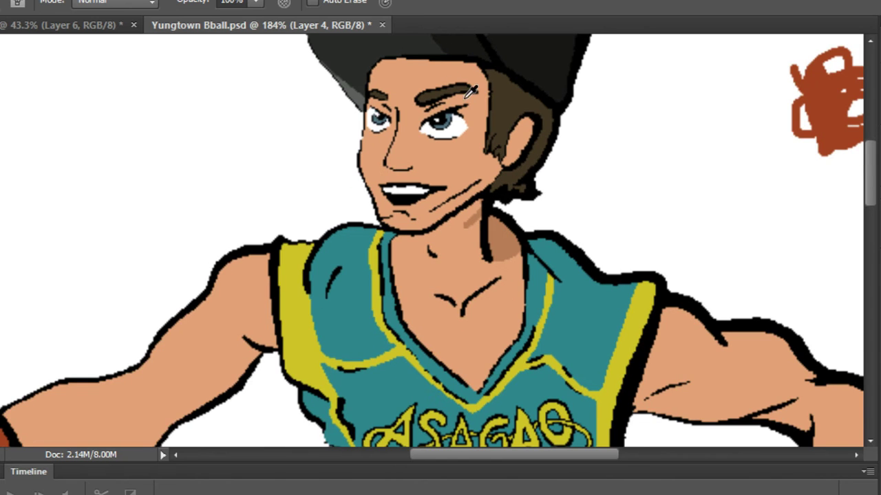
scroll(497, 132, "up", 1)
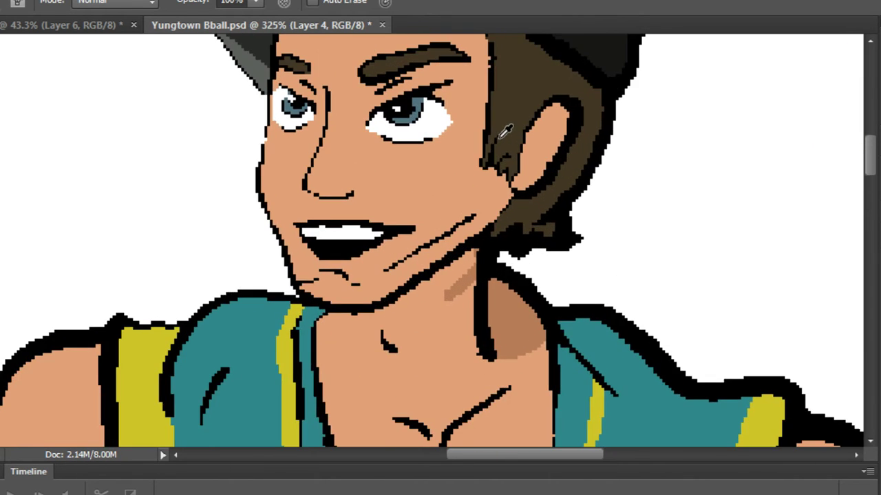
scroll(499, 131, "down", 6)
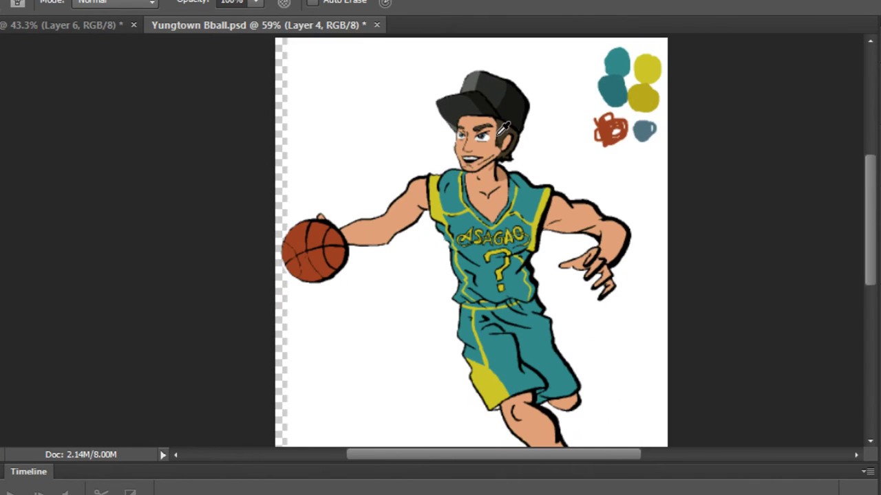
scroll(523, 166, "down", 2)
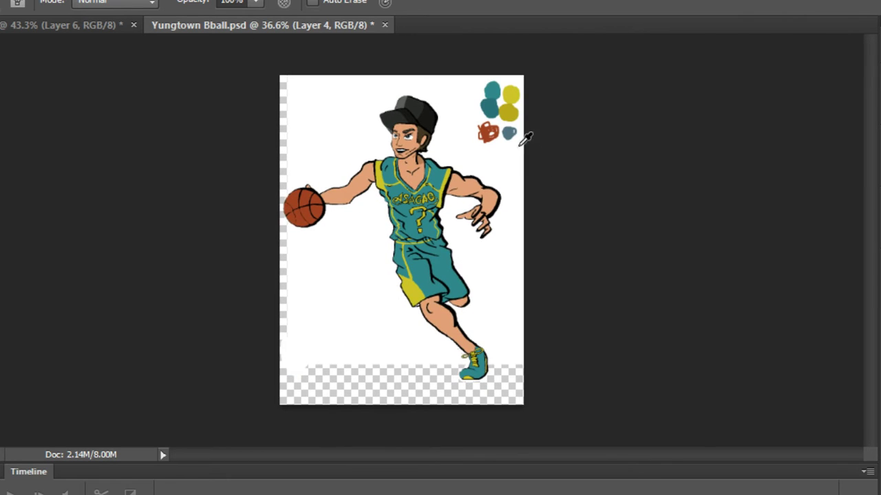
Sample the brown skin-shadow colour from the neck and outline the lower edge of a shadow beneath the jaw across to the collar.
scroll(524, 137, "up", 2)
scroll(452, 88, "down", 1)
scroll(554, 149, "up", 8)
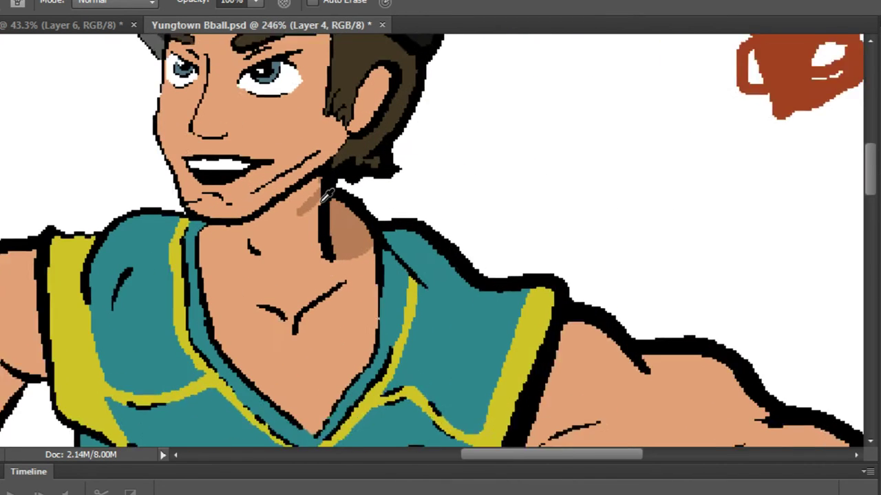
left_click(344, 234, "alt")
scroll(344, 234, "up", 3)
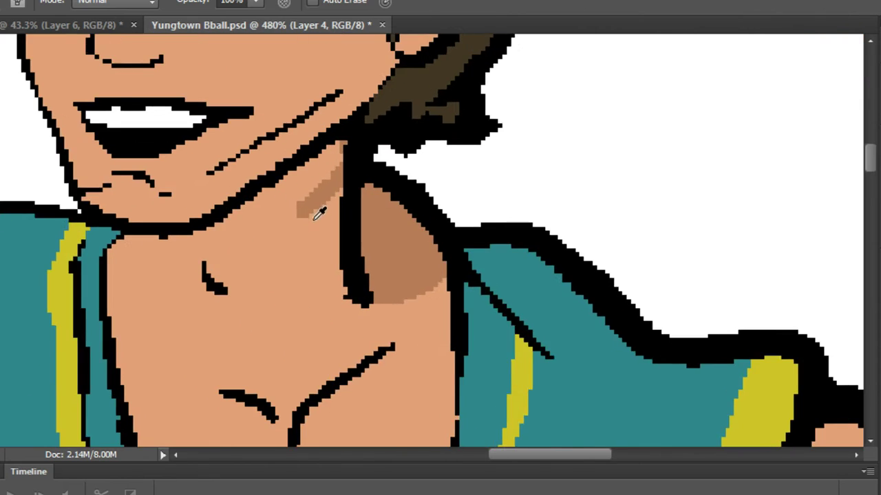
scroll(324, 199, "down", 4)
left_click(379, 84, "alt")
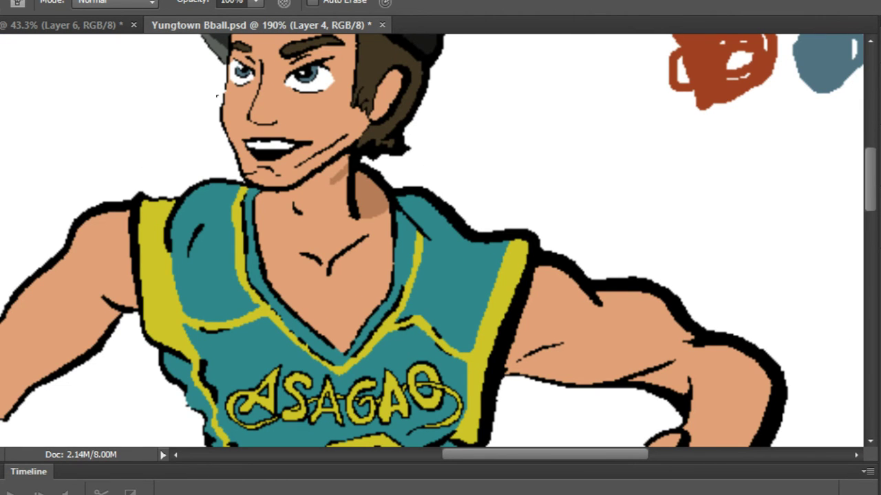
left_click(377, 204, "alt")
scroll(365, 181, "up", 4)
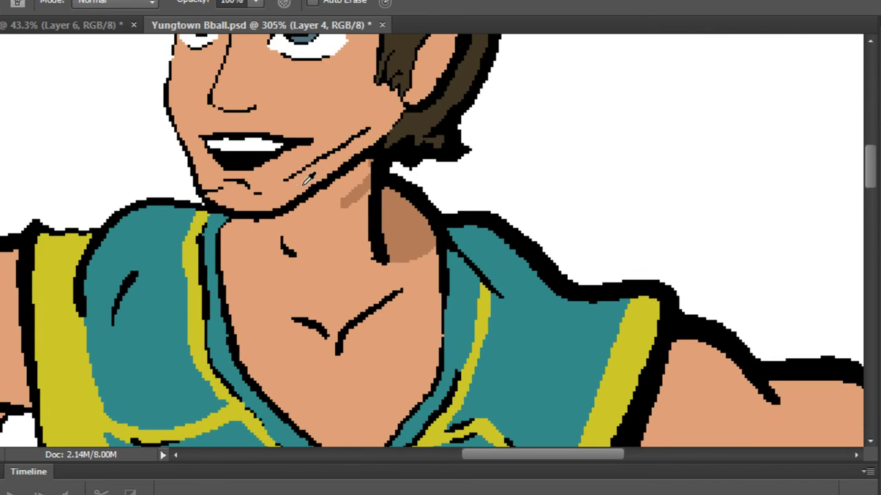
scroll(364, 178, "up", 1)
mouse_move(454, 156)
left_mouse_down()
mouse_move(385, 215)
mouse_move(207, 323)
left_mouse_up()
mouse_move(450, 173)
left_mouse_down()
mouse_move(434, 202)
mouse_move(308, 288)
mouse_move(208, 333)
mouse_move(430, 195)
left_mouse_up()
mouse_move(246, 311)
left_mouse_down()
mouse_move(207, 322)
mouse_move(124, 323)
mouse_move(48, 307)
left_mouse_up()
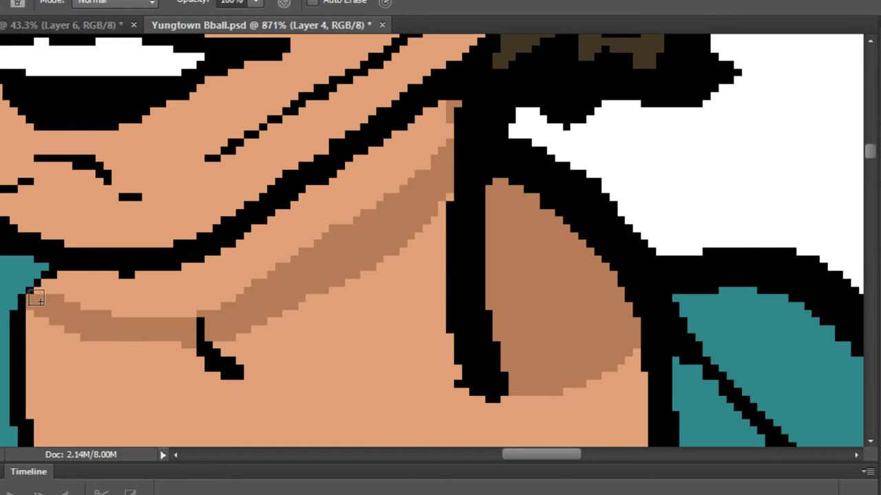
Fill the area between the shadow's lower edge and the jawline with the same brown shadow tone.
mouse_move(82, 311)
left_mouse_down()
mouse_move(105, 312)
mouse_move(121, 326)
mouse_move(141, 311)
left_mouse_up()
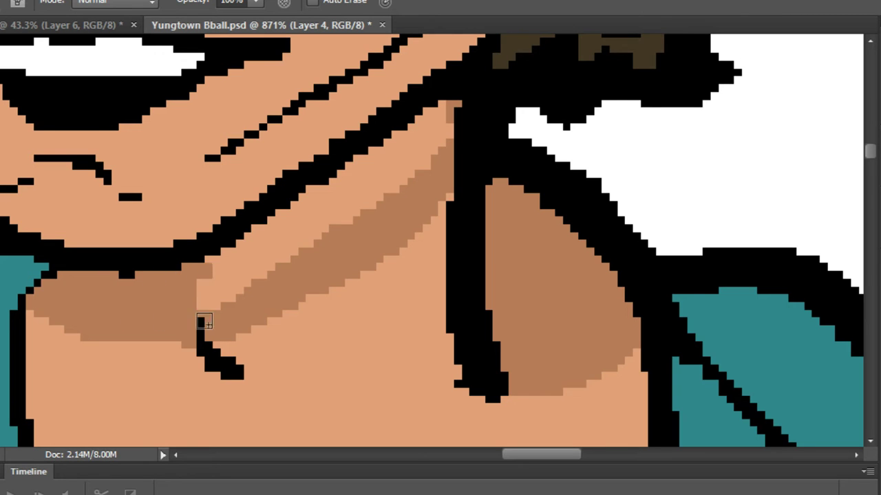
mouse_move(204, 322)
left_mouse_down()
mouse_move(231, 309)
mouse_move(251, 261)
mouse_move(229, 262)
mouse_move(264, 297)
left_mouse_up()
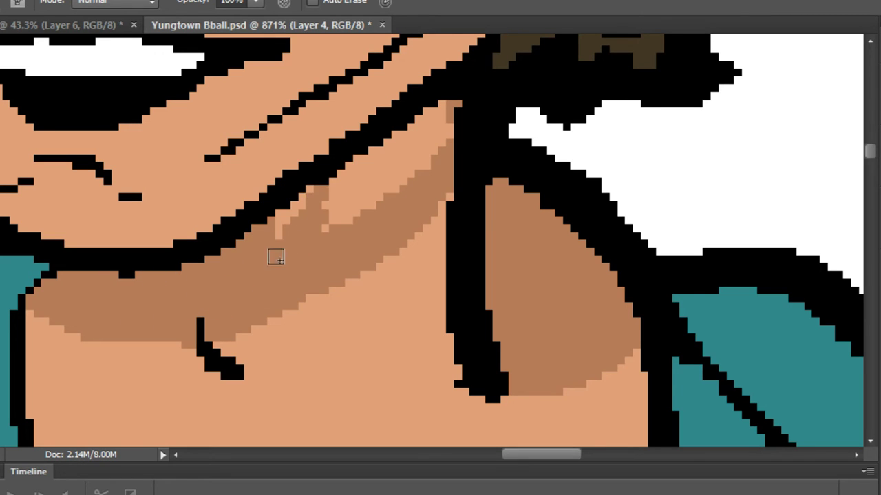
mouse_move(331, 187)
left_mouse_down()
mouse_move(348, 170)
mouse_move(317, 178)
mouse_move(361, 151)
mouse_move(366, 179)
mouse_move(356, 212)
mouse_move(382, 216)
mouse_move(432, 167)
left_mouse_up()
scroll(446, 141, "down", 5)
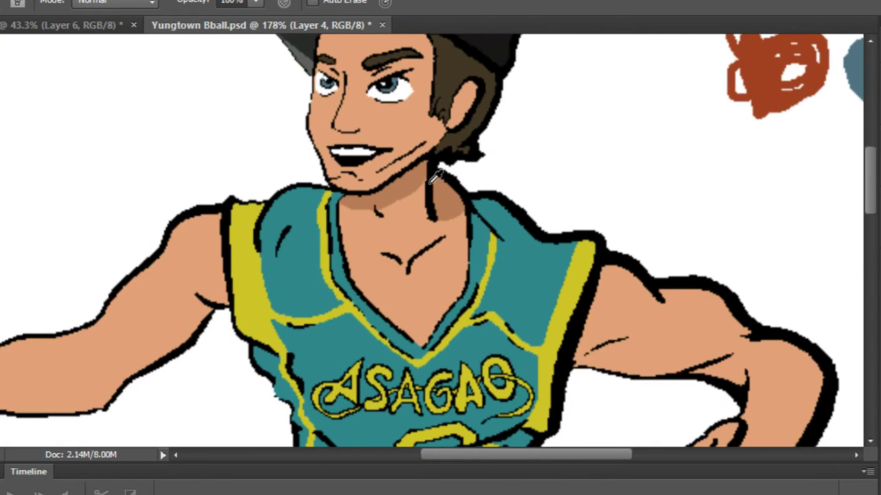
Paint brown shading along the upper edges of both collarbone lines and in the hollow between them.
scroll(457, 196, "up", 4)
scroll(460, 199, "down", 3)
scroll(434, 378, "up", 6)
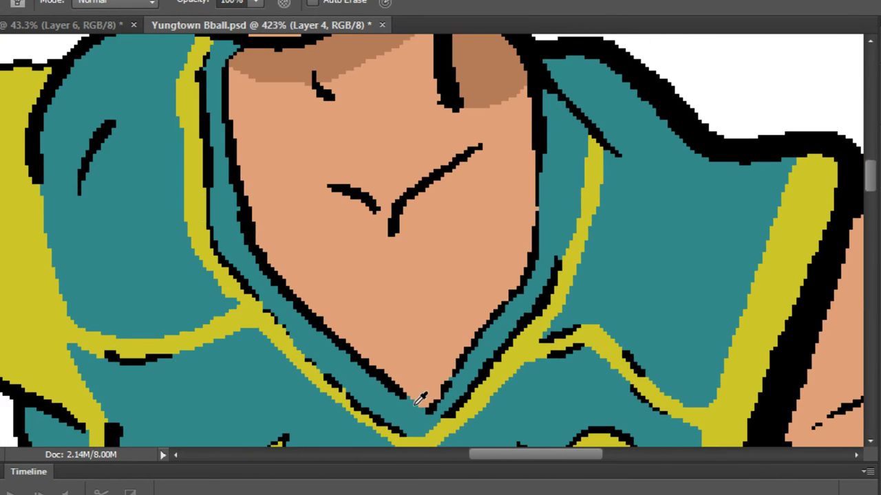
scroll(441, 382, "down", 4)
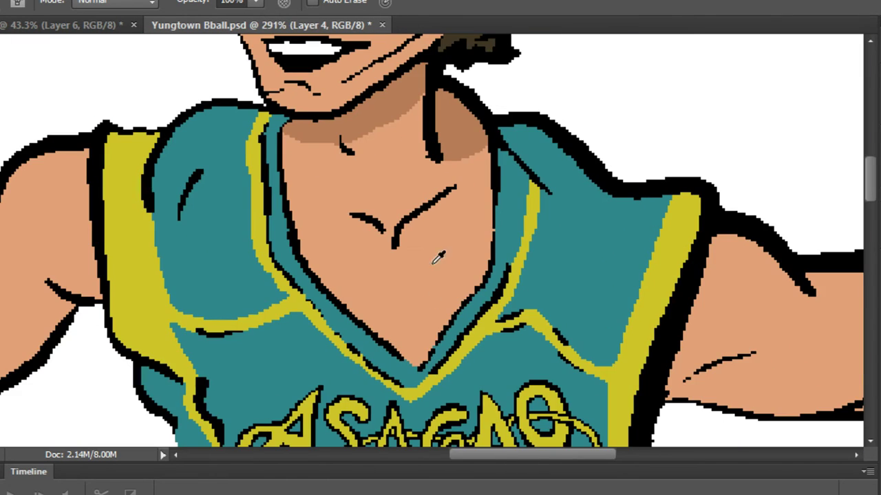
scroll(441, 255, "up", 4)
mouse_move(326, 297)
left_mouse_down()
mouse_move(350, 324)
mouse_move(346, 288)
mouse_move(267, 249)
mouse_move(340, 316)
mouse_move(343, 290)
mouse_move(539, 156)
left_mouse_up()
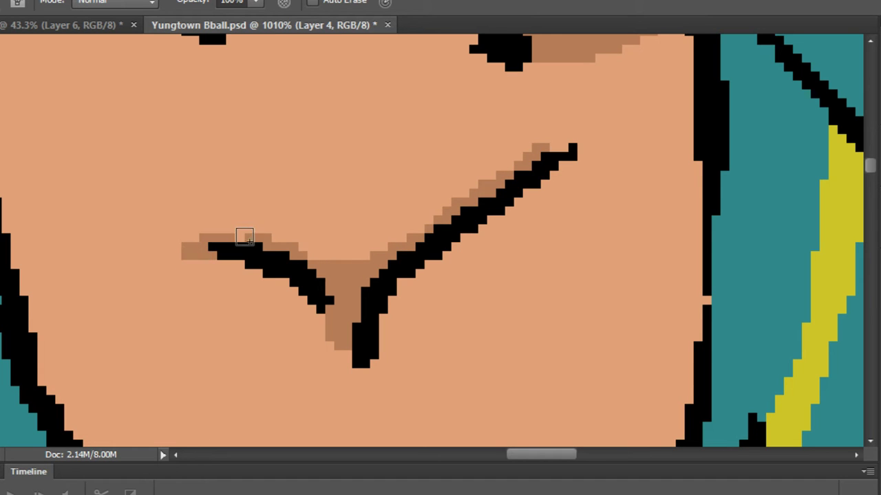
left_click_drag(244, 236, 378, 257)
scroll(558, 187, "down", 6)
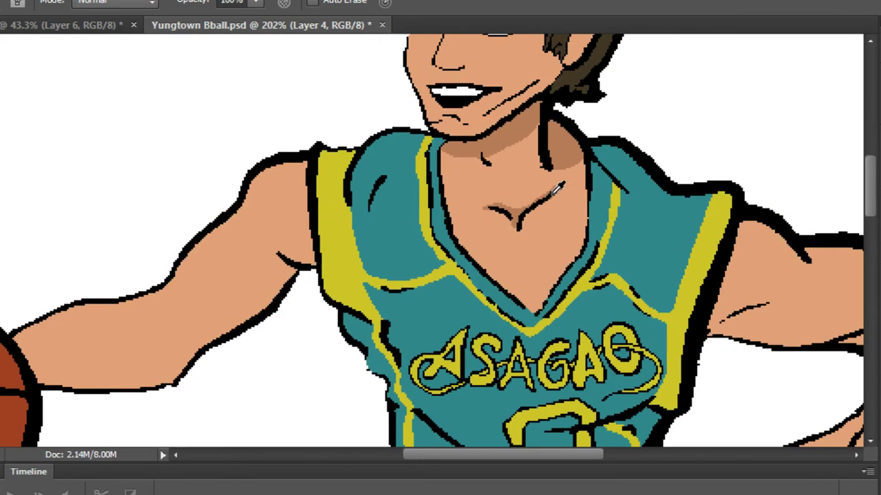
Extend the neck shadow down beside the short throat line, trimming it with the sampled base skin colour.
scroll(518, 156, "up", 6)
mouse_move(442, 130)
left_mouse_down()
mouse_move(509, 218)
mouse_move(474, 201)
mouse_move(425, 141)
mouse_move(472, 187)
mouse_move(482, 186)
mouse_move(473, 134)
mouse_move(442, 139)
left_mouse_up()
left_click(526, 180, "alt")
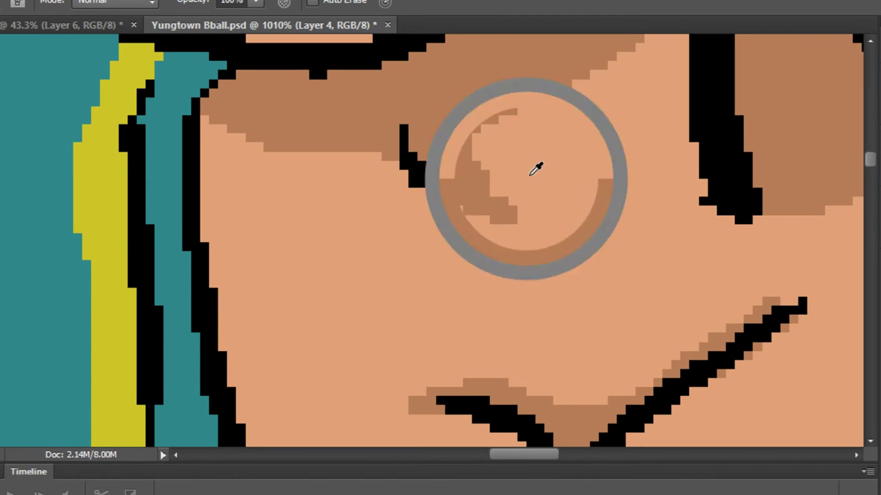
scroll(443, 168, "up", 4, "alt")
scroll(454, 120, "down", 2, "alt")
scroll(462, 115, "down", 6, "alt")
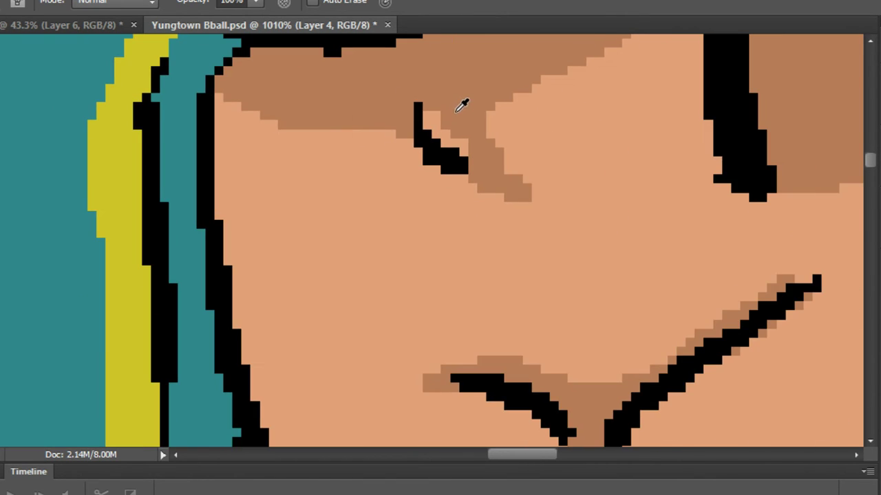
scroll(473, 123, "up", 2, "alt")
scroll(474, 123, "up", 5, "alt")
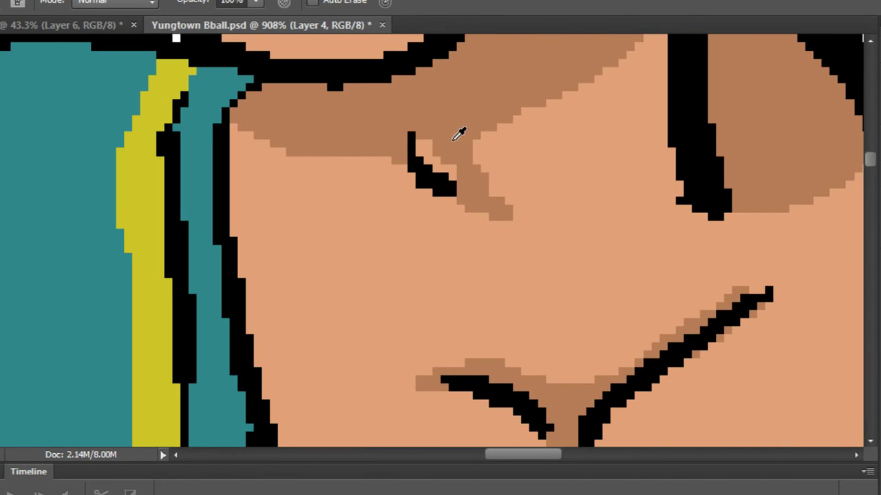
scroll(557, 235, "down", 1, "alt")
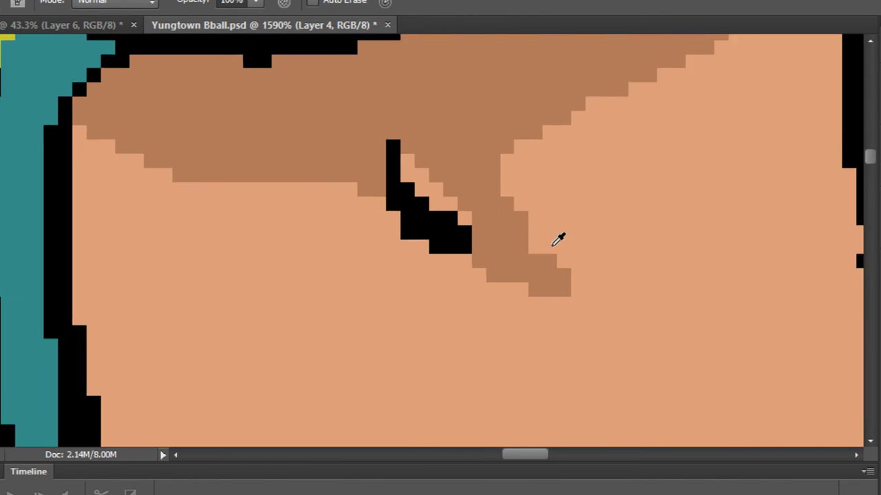
scroll(556, 228, "up", 2, "alt")
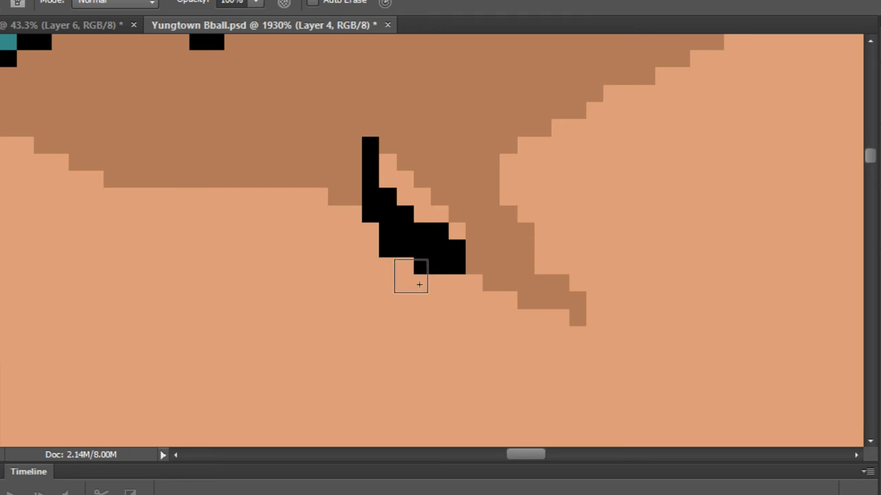
Refine the tapered tail and side edge of the throat shadow with the skin and shadow tones.
left_click_drag(500, 314, 659, 329)
left_click(516, 268, "alt")
mouse_move(516, 297)
left_mouse_down()
mouse_move(579, 306)
mouse_move(578, 319)
mouse_move(520, 190)
left_mouse_up()
left_click(570, 311)
scroll(544, 262, "down", 4)
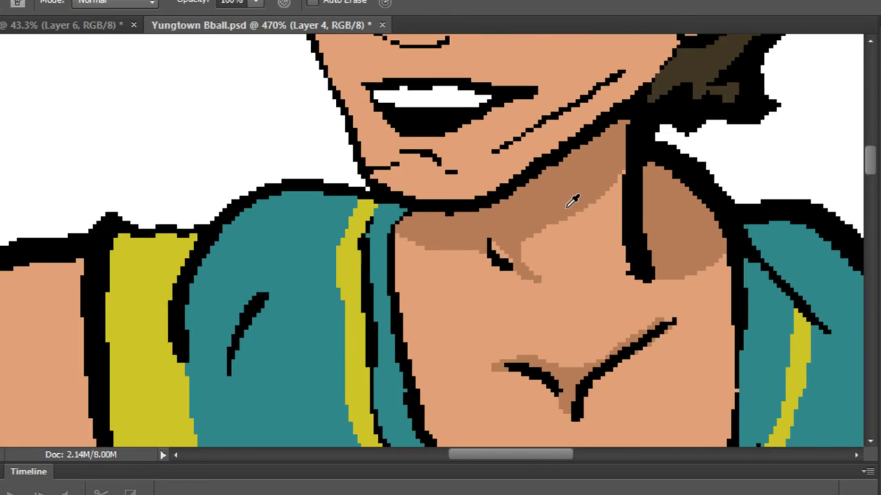
scroll(572, 199, "up", 3)
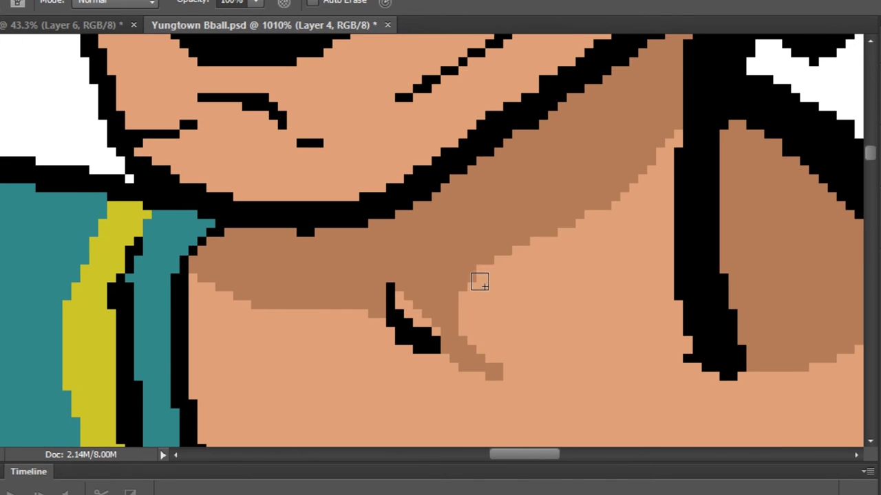
scroll(437, 289, "up", 3)
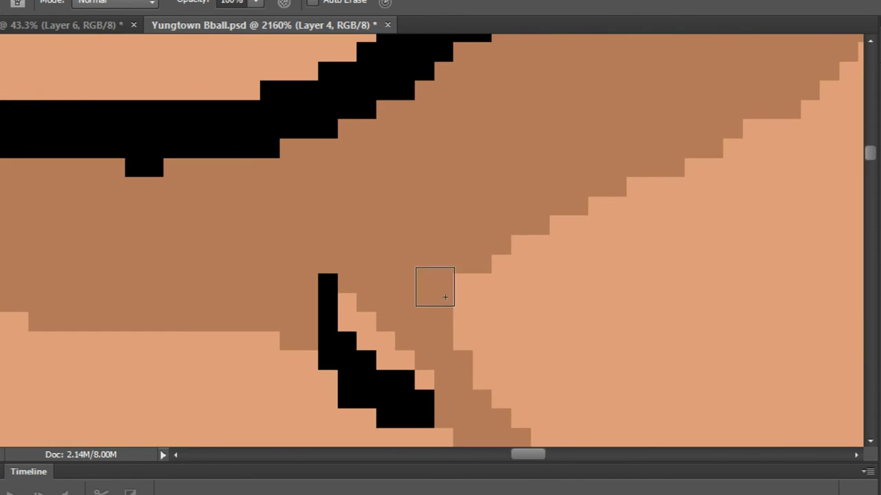
scroll(496, 239, "down", 3)
scroll(355, 280, "up", 2)
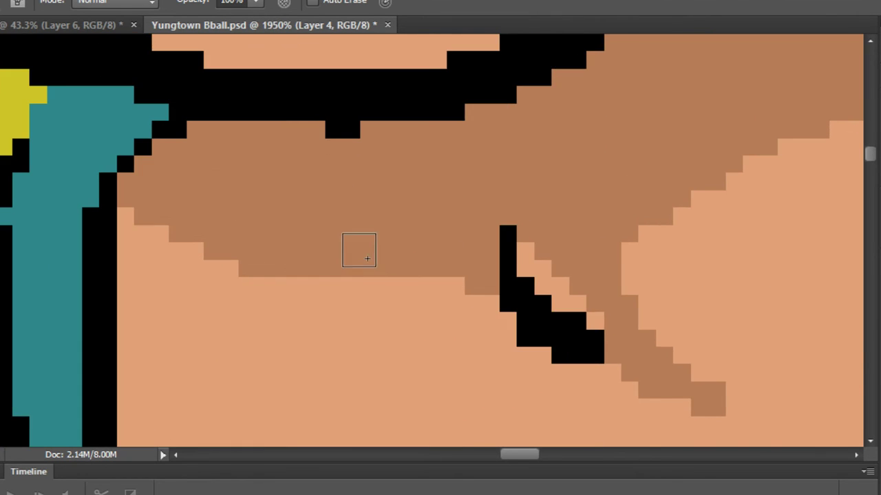
scroll(391, 246, "down", 5)
scroll(629, 246, "up", 3)
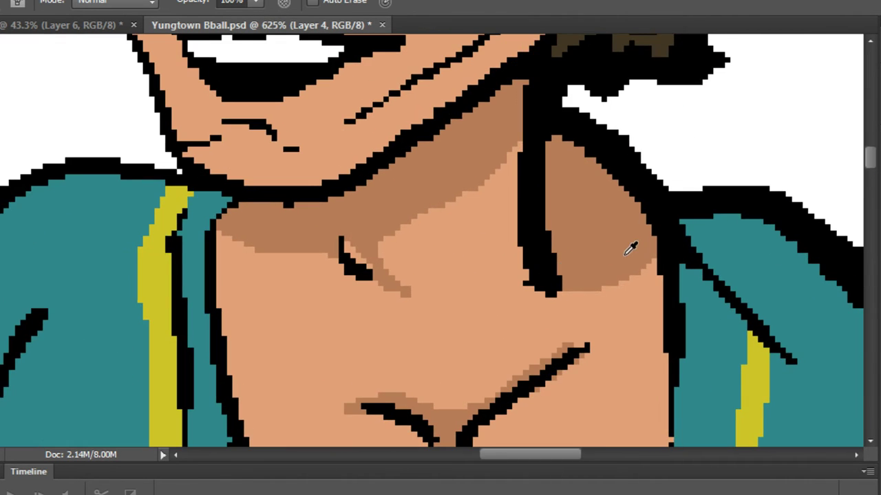
Clean up the stray black pixels on the jaw and neck outlines on Layer 3.
scroll(604, 249, "down", 2)
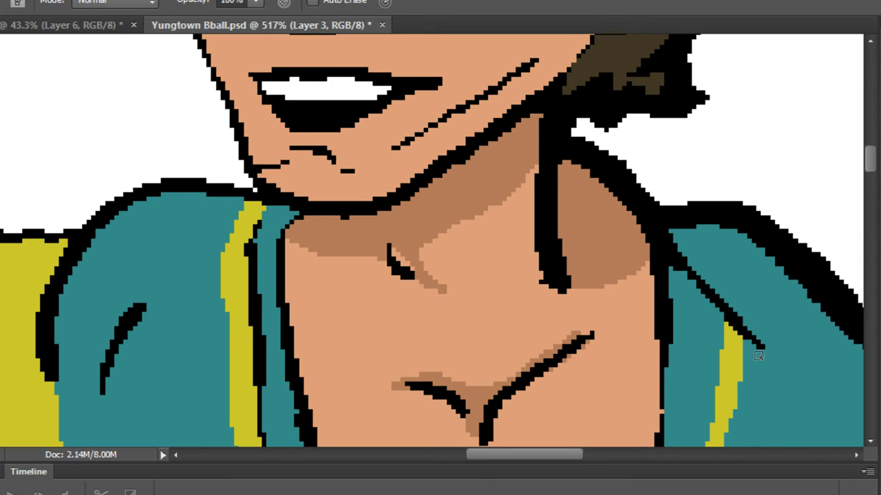
scroll(331, 227, "up", 13)
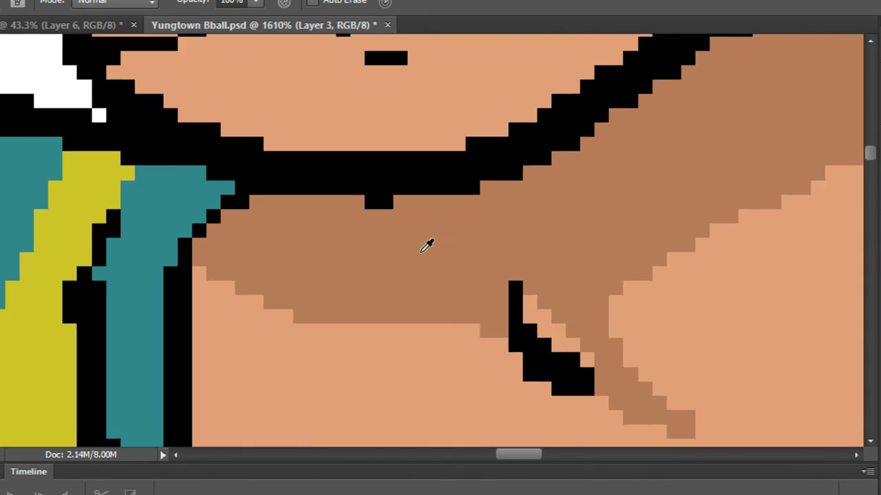
left_click(377, 205)
scroll(500, 214, "down", 6)
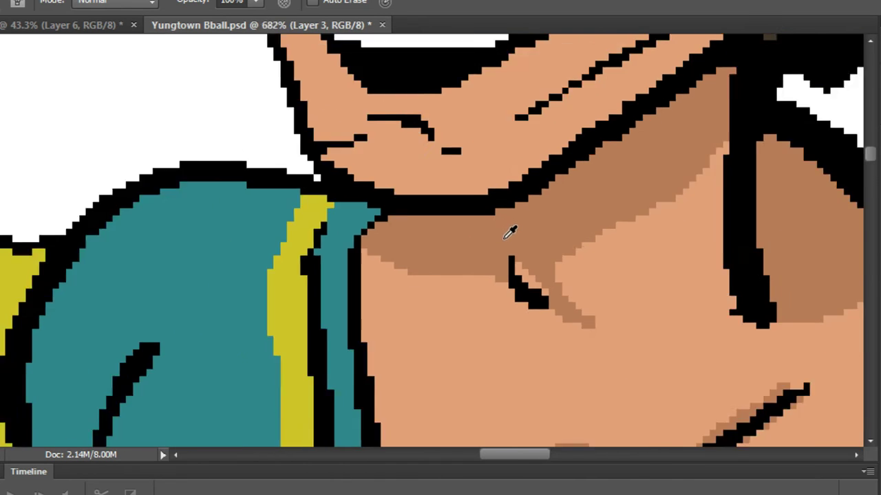
scroll(694, 284, "up", 5)
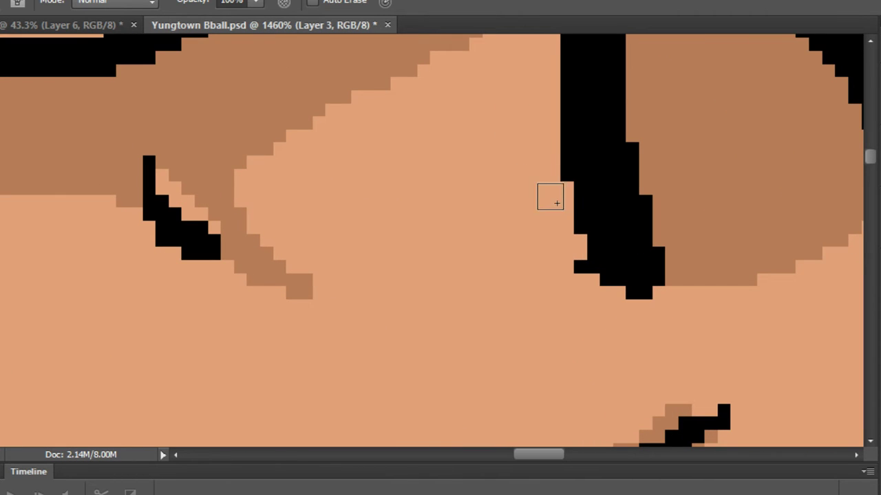
mouse_move(550, 194)
left_mouse_down()
mouse_move(642, 350)
mouse_move(574, 210)
mouse_move(567, 157)
left_mouse_up()
scroll(584, 197, "down", 6)
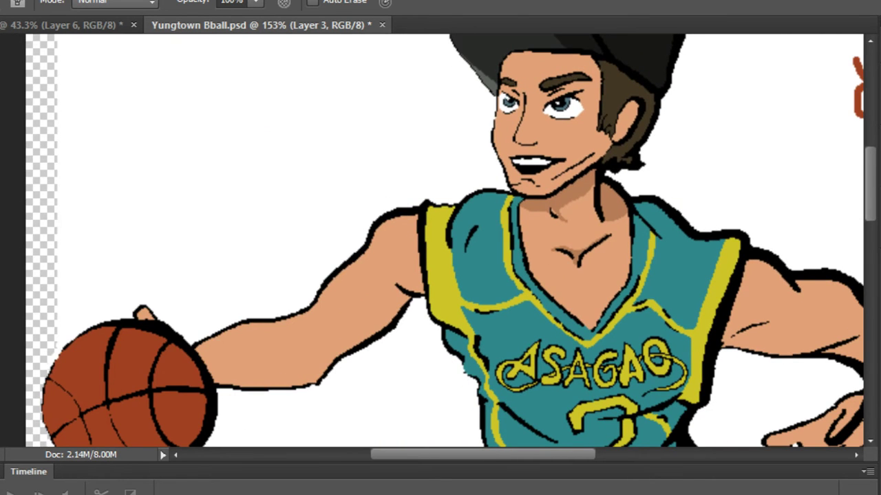
On Layer 4, paint a brown shadow beneath the crease line of the bent arm next to the jersey's armhole.
scroll(588, 192, "up", 2)
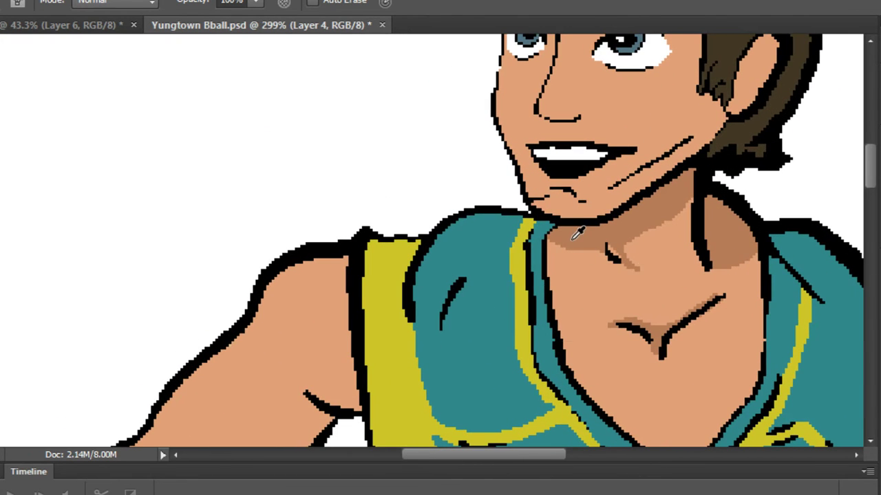
left_click_drag(518, 276, 287, 275)
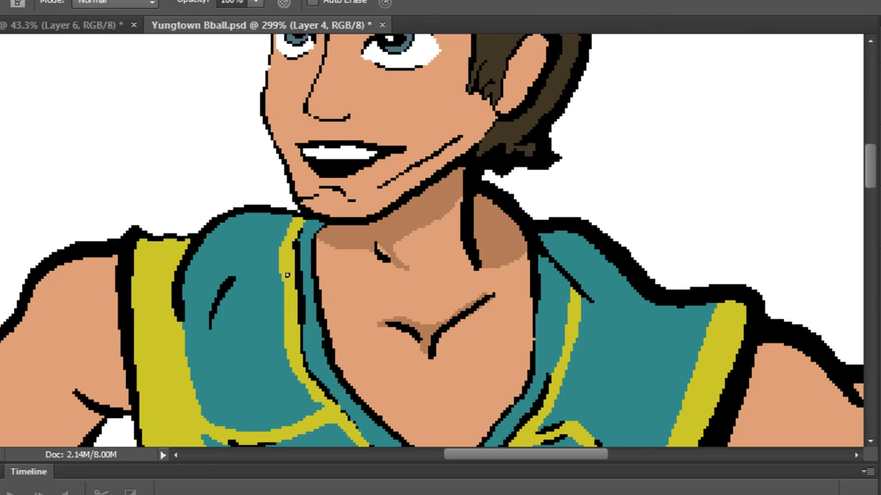
left_click_drag(651, 356, 387, 139)
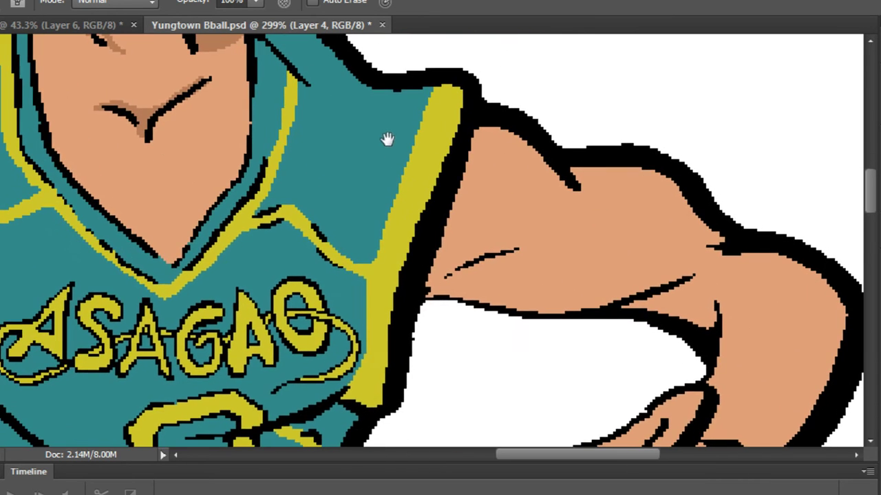
scroll(473, 278, "up", 4)
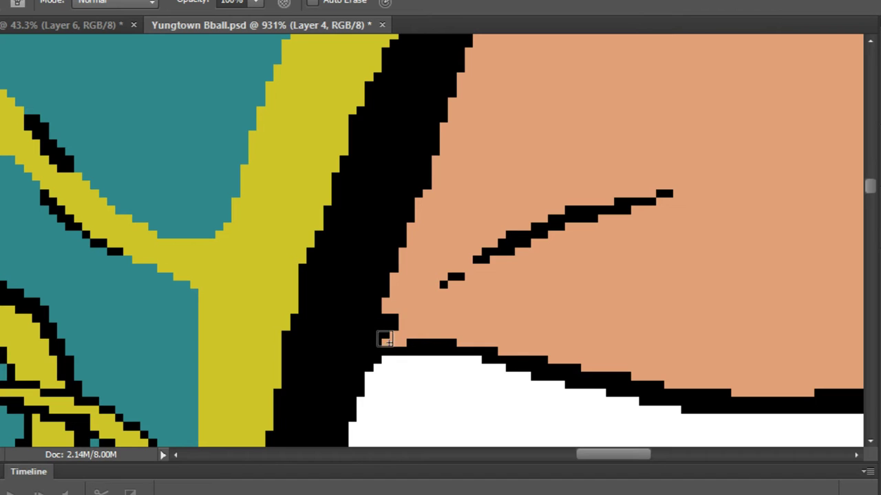
mouse_move(385, 339)
left_mouse_down()
mouse_move(512, 259)
mouse_move(664, 213)
left_mouse_up()
mouse_move(610, 234)
left_mouse_down()
mouse_move(357, 218)
mouse_move(310, 246)
left_mouse_up()
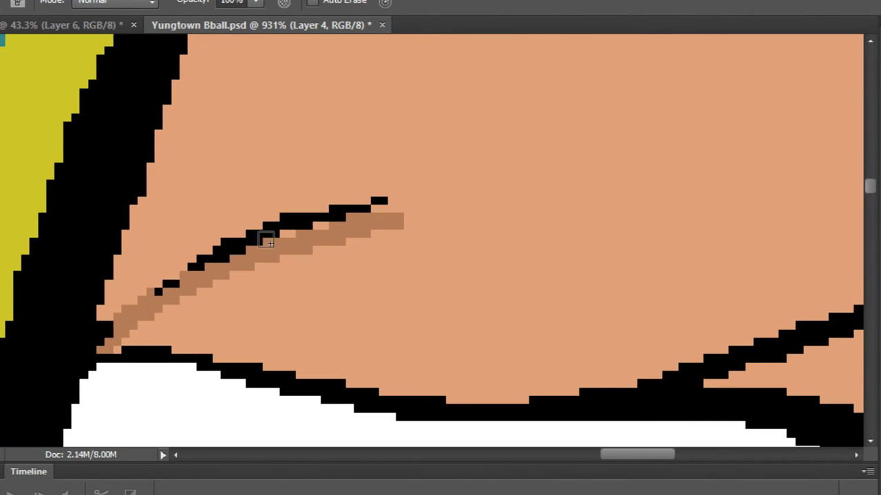
Extend the arm shadow to the elbow crease and paint a brown edge along the underside of the upper arm.
mouse_move(379, 210)
left_mouse_down()
mouse_move(433, 216)
mouse_move(627, 257)
mouse_move(397, 211)
mouse_move(468, 213)
mouse_move(691, 279)
mouse_move(777, 317)
mouse_move(343, 269)
mouse_move(454, 267)
left_mouse_up()
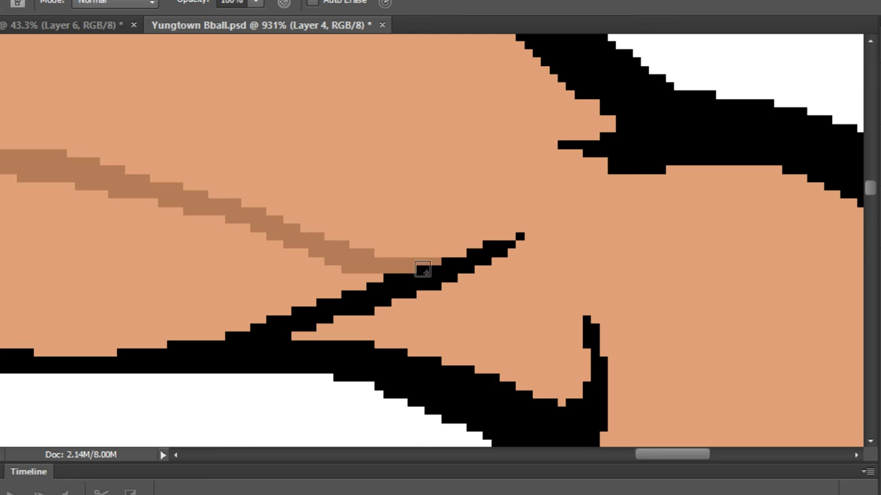
mouse_move(342, 256)
left_mouse_down()
mouse_move(486, 260)
mouse_move(522, 250)
mouse_move(583, 343)
mouse_move(588, 390)
mouse_move(562, 416)
mouse_move(385, 350)
mouse_move(180, 333)
mouse_move(466, 301)
left_mouse_up()
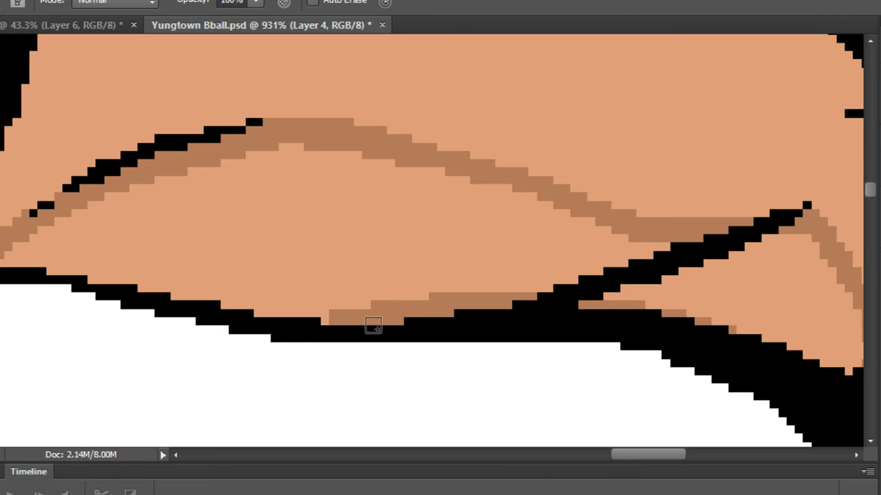
mouse_move(373, 326)
left_mouse_down()
mouse_move(158, 291)
mouse_move(68, 265)
mouse_move(7, 265)
left_mouse_up()
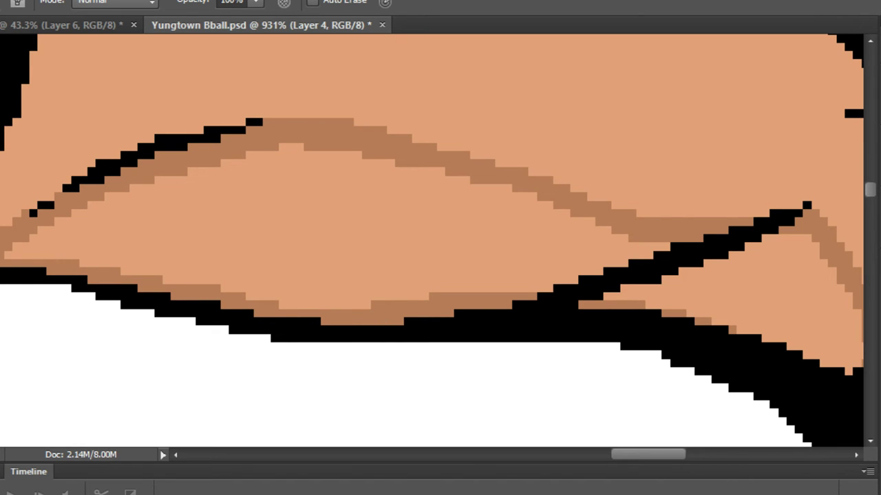
Fill the outlined shadow areas on the underside of the bent arm with the brown shadow tone.
key("g")
left_click(383, 223)
scroll(385, 217, "down", 5)
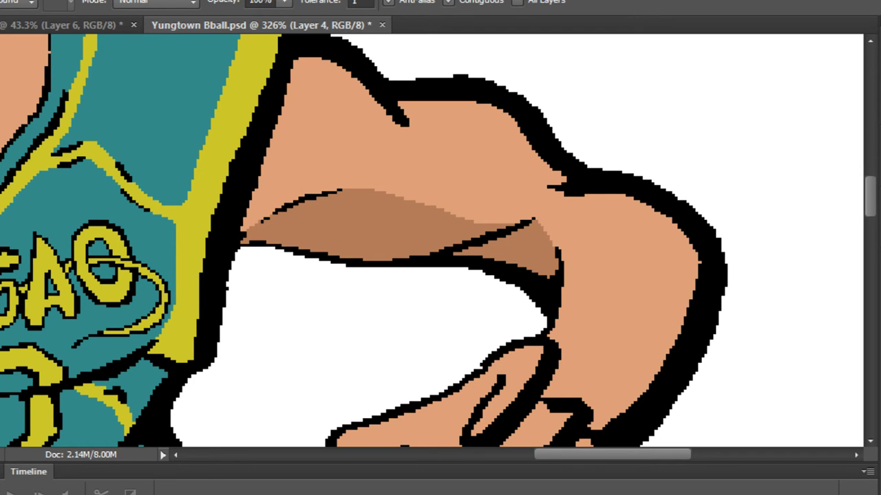
Sample the brown shadow tone and extend the arm shadow along the upper side of the elbow crease line.
key("b")
scroll(337, 137, "up", 3)
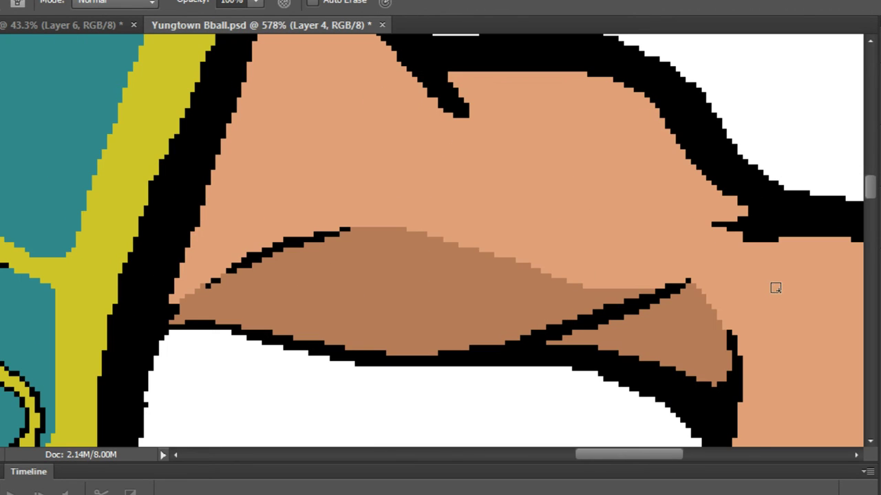
scroll(727, 275, "up", 3)
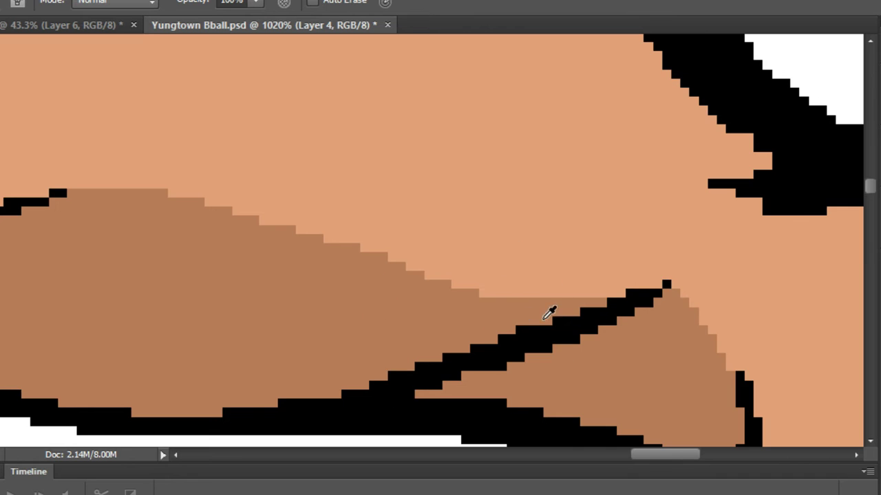
scroll(476, 316, "up", 2)
left_click(479, 321, "alt")
left_click(665, 293)
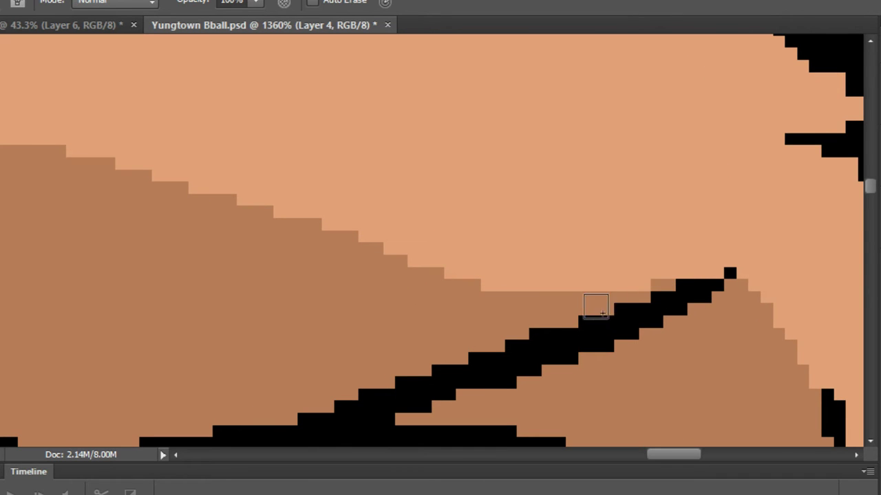
left_click(638, 291)
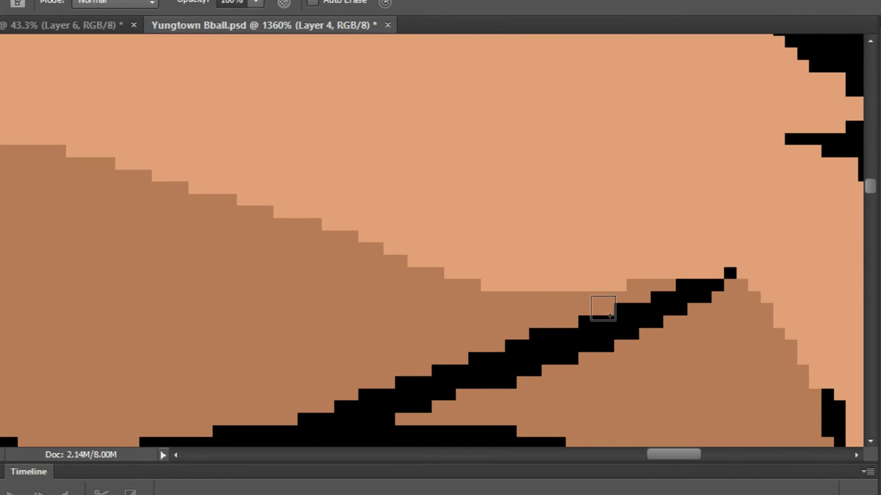
left_click(627, 292)
scroll(622, 264, "down", 4)
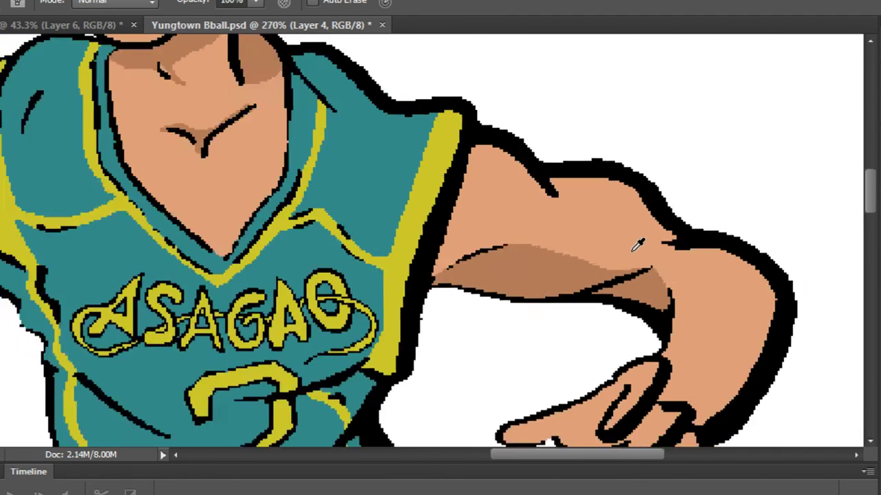
Paint a brown shadow edge along the lower outline of the bent arm's palm, curving up towards the thumb.
scroll(622, 310, "down", 2)
scroll(620, 346, "up", 2)
scroll(621, 346, "up", 2)
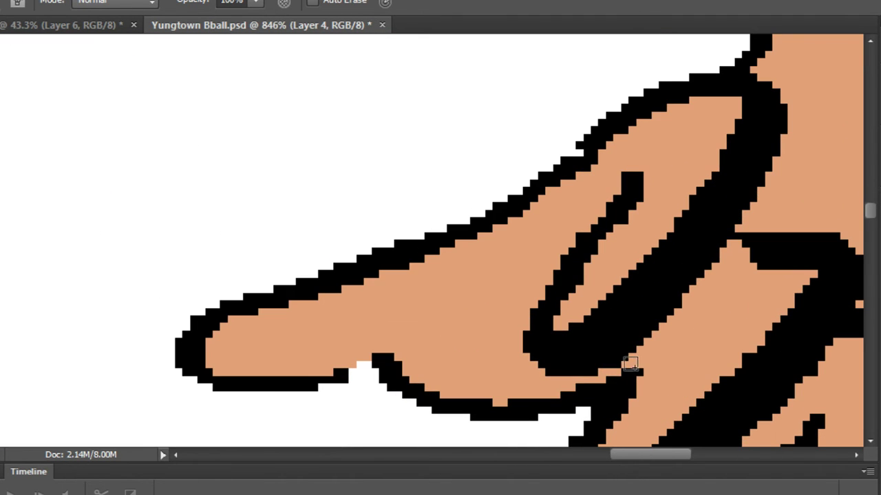
left_click_drag(604, 374, 565, 382)
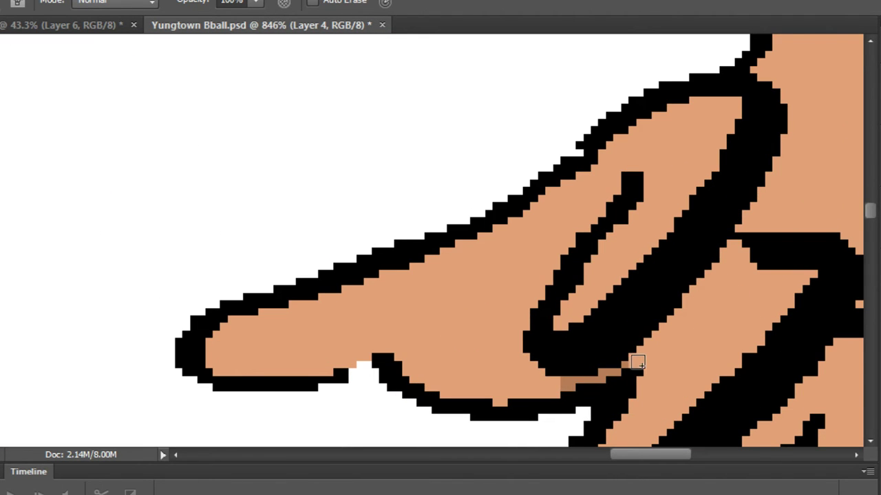
left_click(576, 383, "alt")
mouse_move(553, 387)
left_mouse_down()
mouse_move(471, 395)
mouse_move(431, 382)
mouse_move(406, 360)
left_mouse_up()
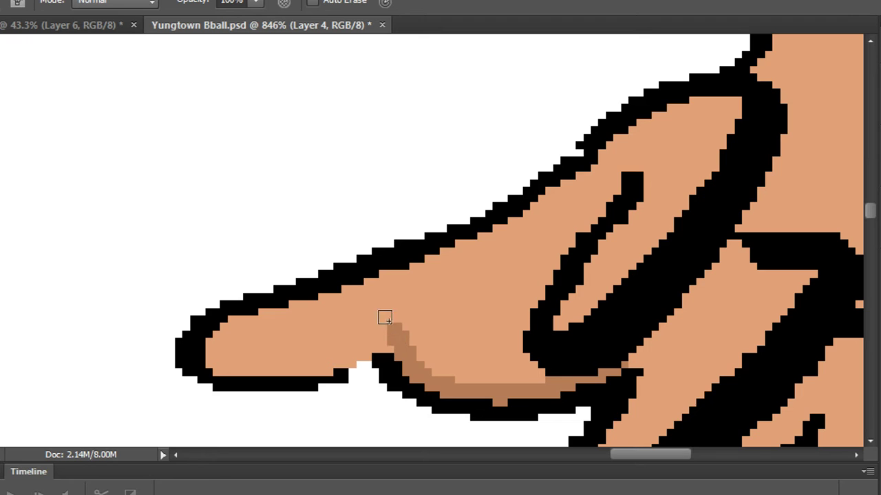
left_click_drag(385, 317, 389, 305)
Outline the rest of the thumb and palm area in brown up to the index finger's crease line and fill it.
mouse_move(555, 369)
left_mouse_down()
mouse_move(522, 335)
mouse_move(606, 198)
left_mouse_up()
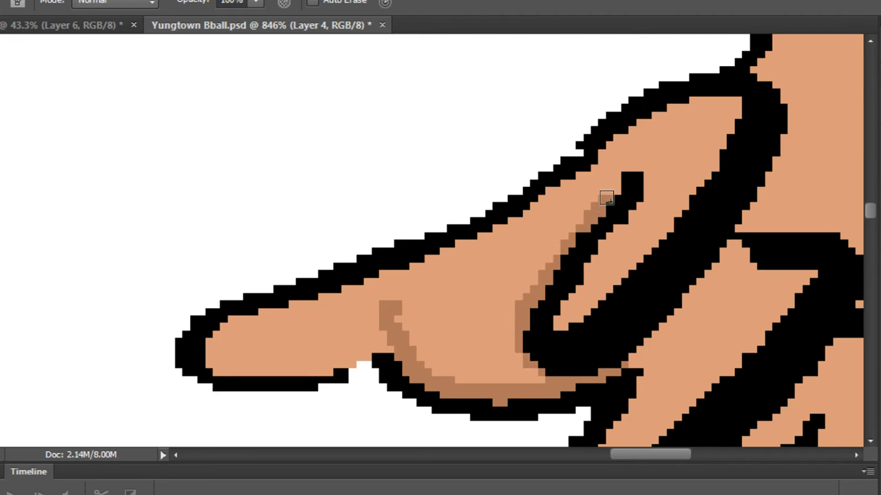
mouse_move(618, 167)
left_mouse_down()
mouse_move(456, 254)
mouse_move(309, 294)
left_mouse_up()
mouse_move(240, 318)
left_mouse_down()
mouse_move(203, 360)
mouse_move(252, 377)
mouse_move(308, 372)
left_mouse_up()
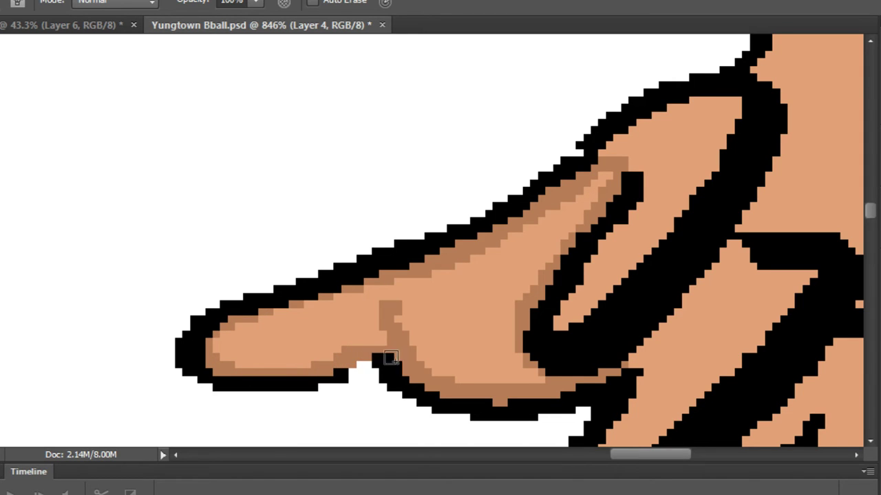
key("g")
left_click(337, 328)
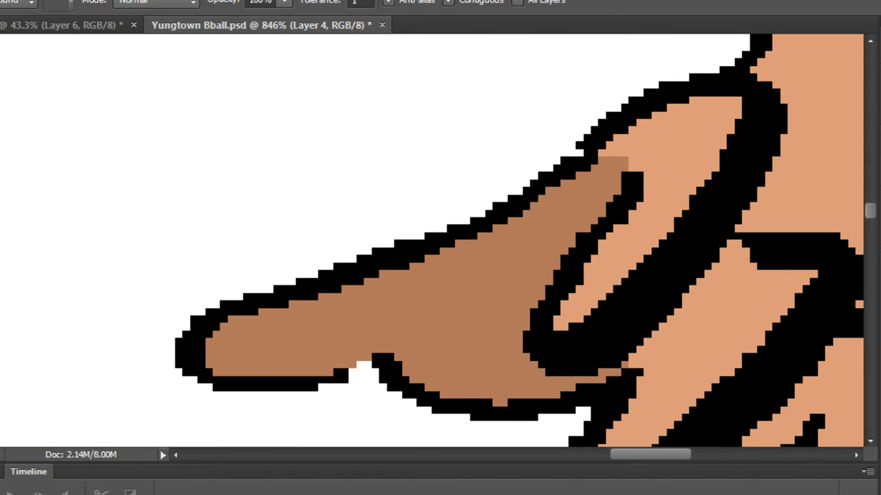
Paint a brown shadow on the middle finger along the index finger's outline and beneath the knuckle line.
key("b")
scroll(480, 342, "down", 5)
scroll(480, 342, "up", 6)
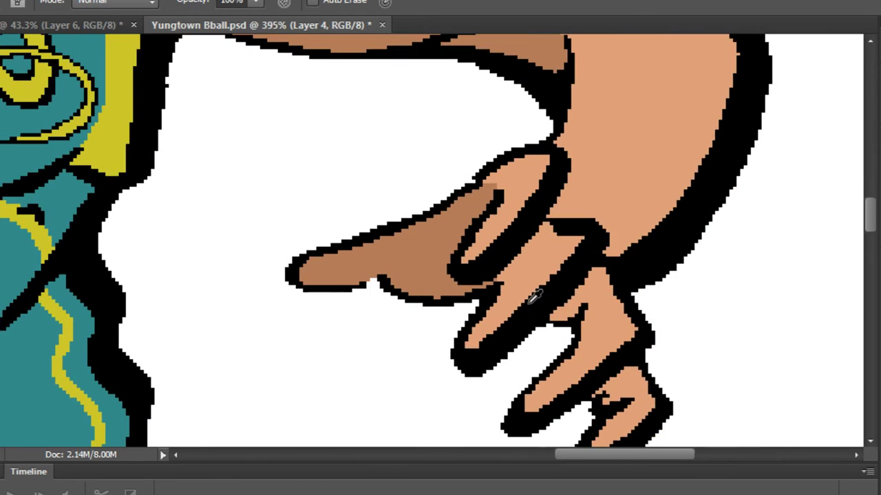
scroll(479, 342, "up", 1)
left_click_drag(540, 203, 671, 118)
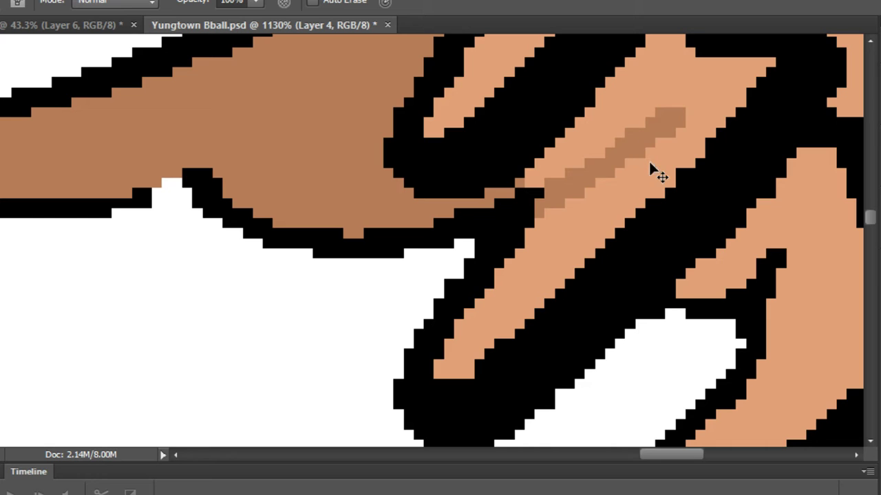
key("ctrl+z")
key("space")
mouse_move(522, 195)
left_mouse_down()
mouse_move(365, 280)
mouse_move(406, 241)
mouse_move(616, 143)
mouse_move(404, 234)
mouse_move(530, 141)
mouse_move(510, 139)
mouse_move(434, 204)
mouse_move(428, 198)
mouse_move(548, 155)
left_mouse_up()
left_click_drag(522, 184, 461, 320)
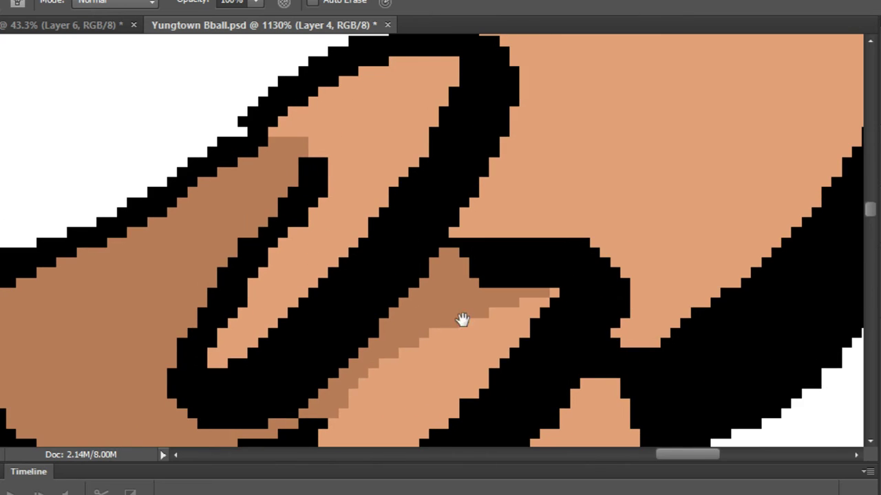
Reshape the end of the palm shadow around the tip of the index finger's crease line.
scroll(348, 202, "down", 7)
scroll(320, 187, "up", 6)
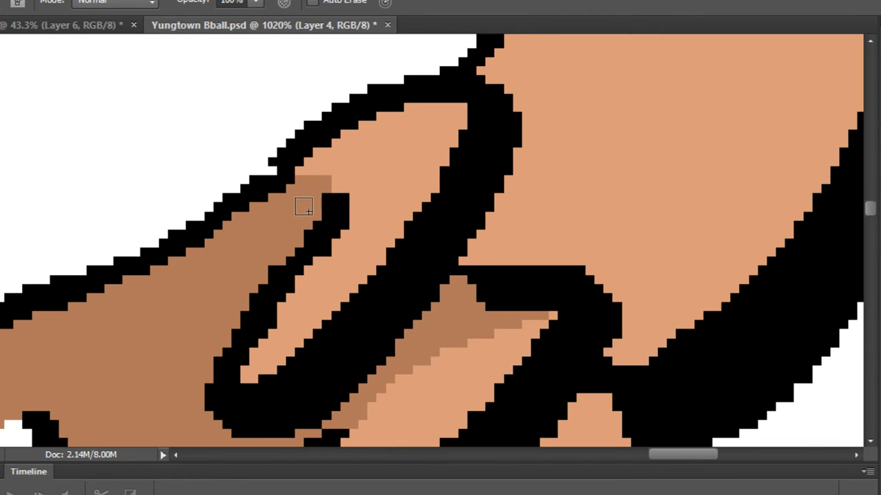
scroll(303, 208, "down", 4)
scroll(358, 200, "up", 6)
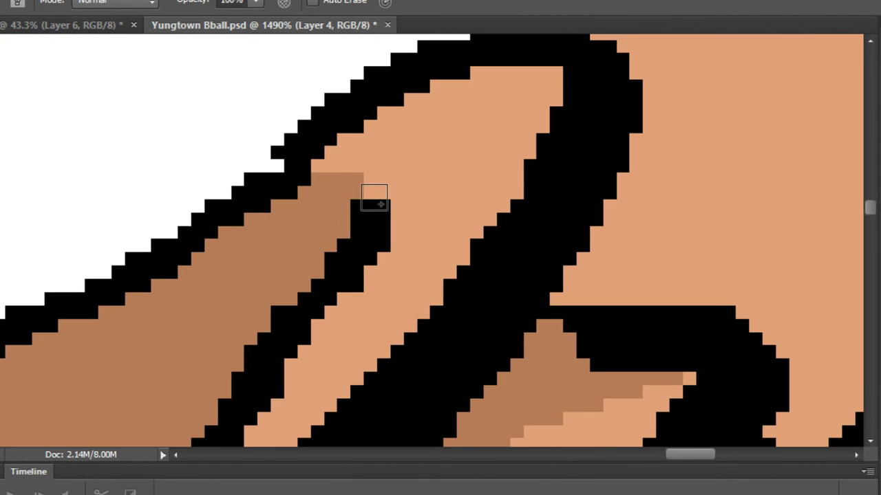
mouse_move(381, 204)
left_mouse_down()
mouse_move(593, 79)
mouse_move(376, 220)
mouse_move(478, 111)
mouse_move(344, 222)
left_mouse_up()
key("ctrl+z")
key("ctrl+z")
mouse_move(332, 180)
left_mouse_down()
mouse_move(444, 58)
mouse_move(339, 162)
mouse_move(367, 174)
mouse_move(399, 109)
mouse_move(371, 194)
left_mouse_up()
key("ctrl+z")
scroll(431, 158, "down", 4)
scroll(411, 167, "up", 3)
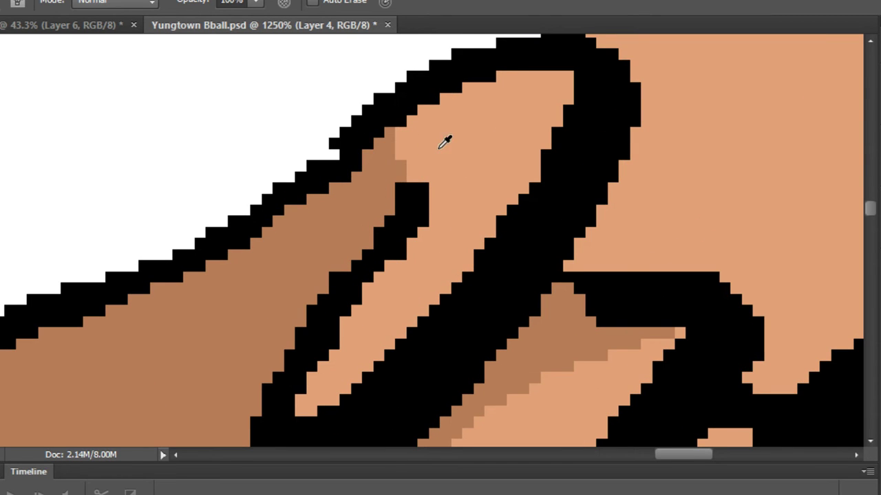
key("ctrl+alt+z")
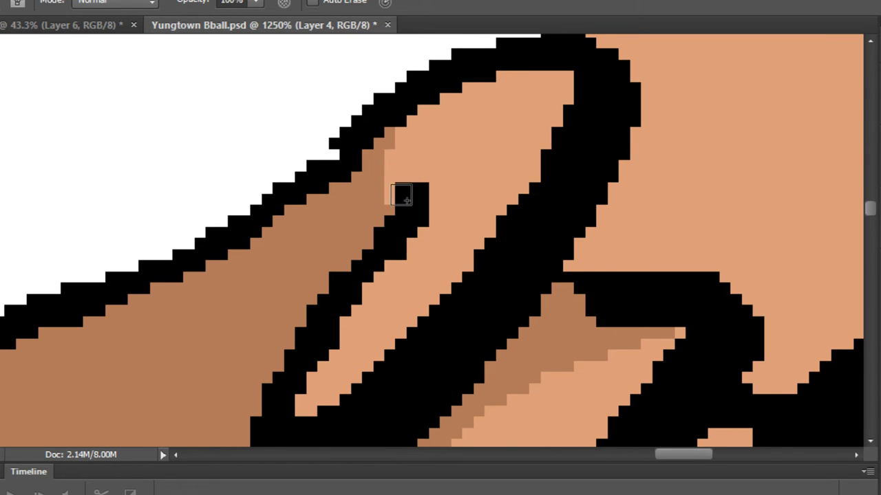
Extend the brown palm shadow as a thin edge up along the index finger's outer outline.
left_click(367, 219, "alt")
left_click(406, 134)
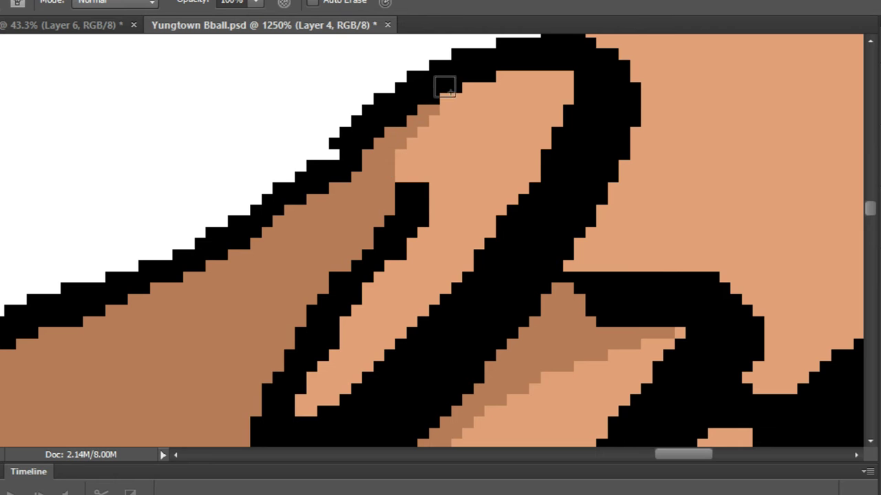
scroll(446, 153, "down", 3)
scroll(446, 153, "up", 2)
scroll(446, 152, "up", 2)
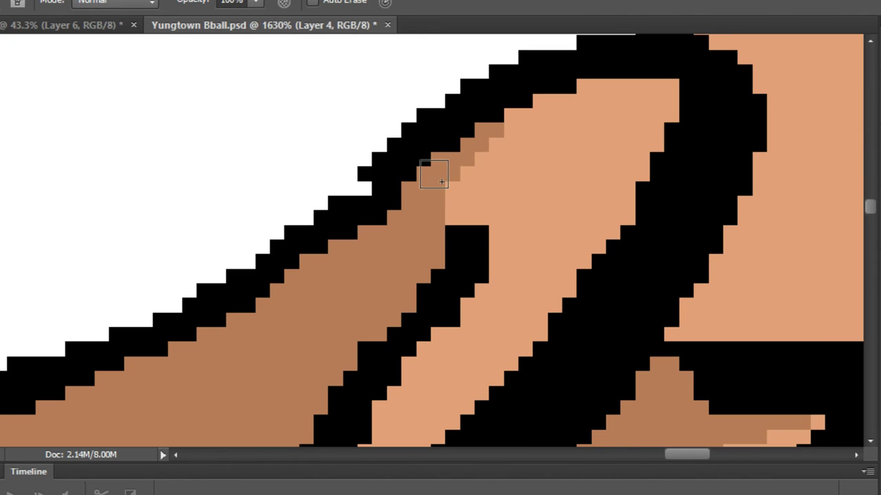
Paint a brown shadow on the ring finger where it meets the middle finger's outline.
scroll(446, 185, "down", 5)
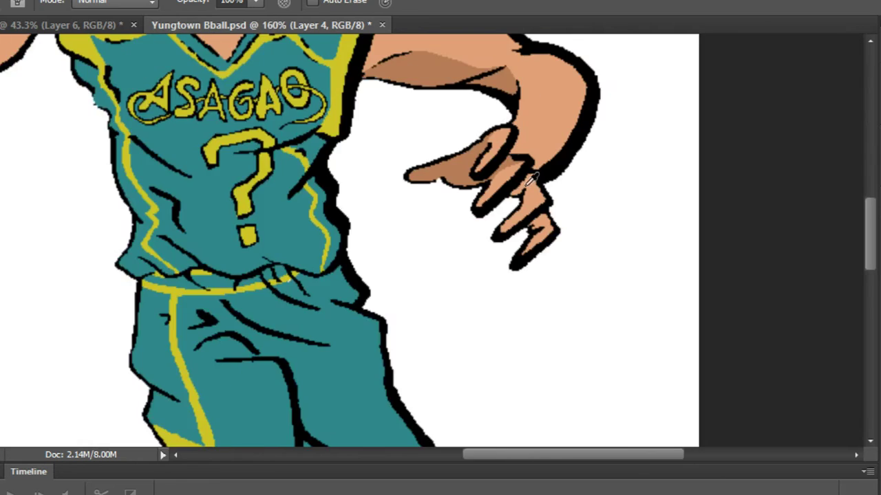
scroll(543, 168, "up", 3)
scroll(540, 171, "up", 1)
mouse_move(484, 230)
left_mouse_down()
mouse_move(532, 186)
mouse_move(541, 150)
mouse_move(494, 226)
mouse_move(464, 232)
mouse_move(504, 222)
mouse_move(468, 236)
mouse_move(529, 158)
left_mouse_up()
left_click_drag(550, 213, 478, 104)
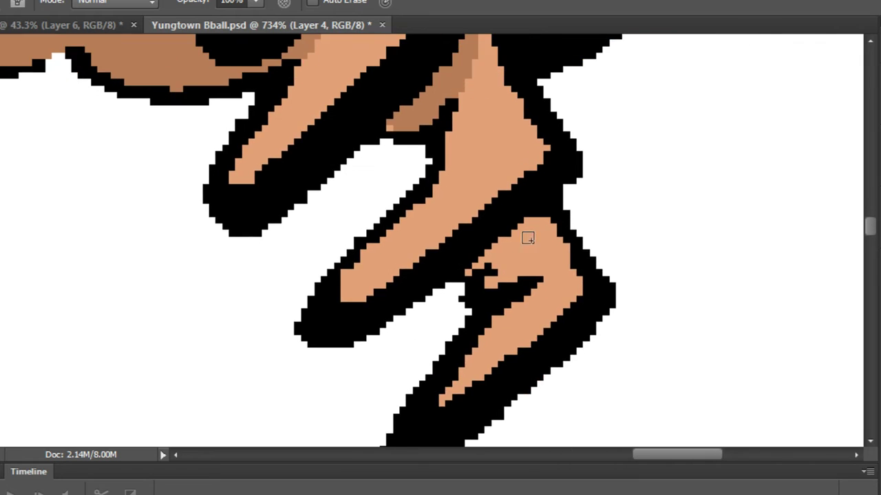
Paint the upper part of the little finger brown down to its crease line.
scroll(526, 238, "up", 6)
mouse_move(463, 308)
left_mouse_down()
mouse_move(528, 299)
mouse_move(599, 257)
mouse_move(537, 305)
mouse_move(550, 257)
mouse_move(524, 260)
mouse_move(530, 216)
mouse_move(463, 267)
mouse_move(456, 291)
mouse_move(524, 282)
mouse_move(535, 296)
mouse_move(588, 251)
left_mouse_up()
scroll(497, 242, "down", 8)
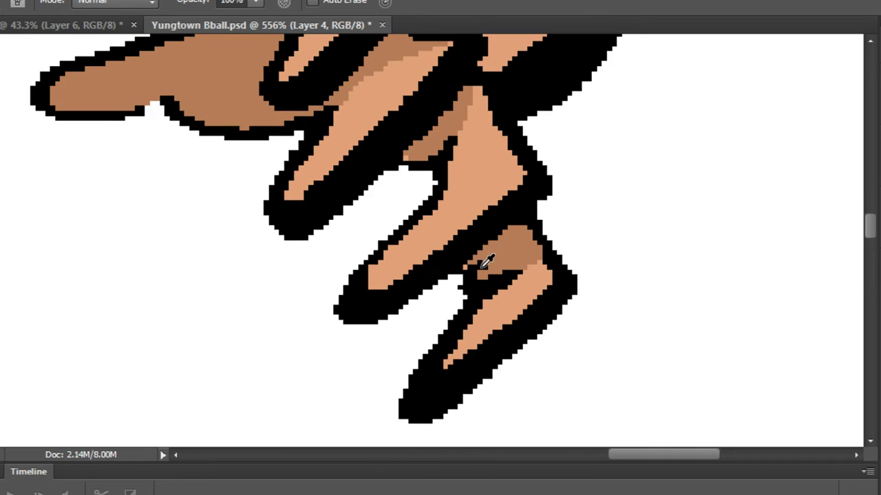
Extend the ring finger's shadow past the crease into a pointed knuckle shadow and trim its edge with the skin tone.
scroll(485, 261, "up", 7)
scroll(454, 237, "down", 4)
scroll(443, 193, "up", 3)
scroll(438, 139, "up", 2)
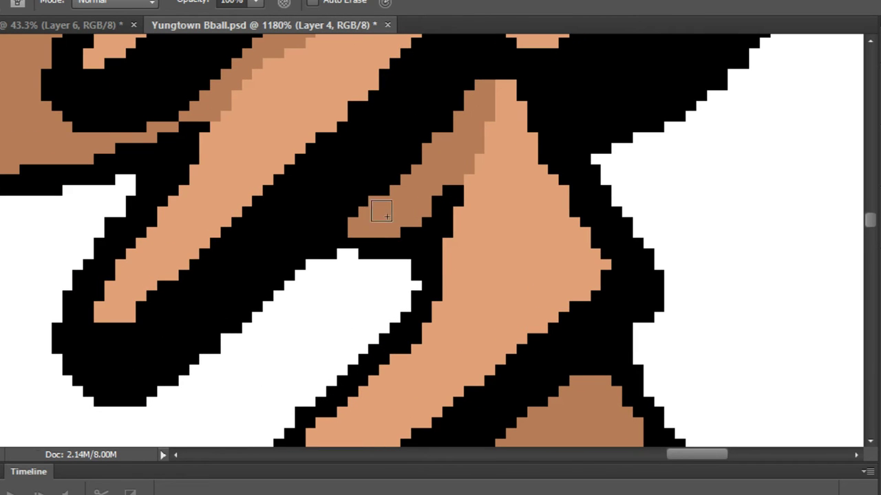
scroll(480, 116, "down", 2)
scroll(466, 215, "up", 2)
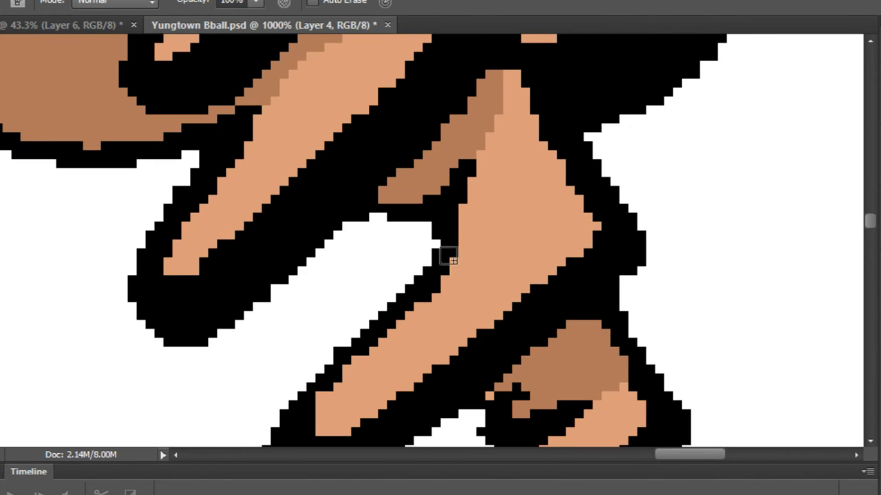
mouse_move(448, 257)
left_mouse_down()
mouse_move(504, 198)
mouse_move(562, 177)
mouse_move(478, 234)
mouse_move(493, 180)
mouse_move(481, 203)
mouse_move(478, 157)
mouse_move(495, 135)
mouse_move(525, 185)
left_mouse_up()
left_click(540, 157, "alt")
mouse_move(509, 75)
left_mouse_down()
mouse_move(531, 144)
mouse_move(548, 144)
left_mouse_up()
mouse_move(509, 82)
left_mouse_down()
mouse_move(500, 117)
mouse_move(513, 153)
left_mouse_up()
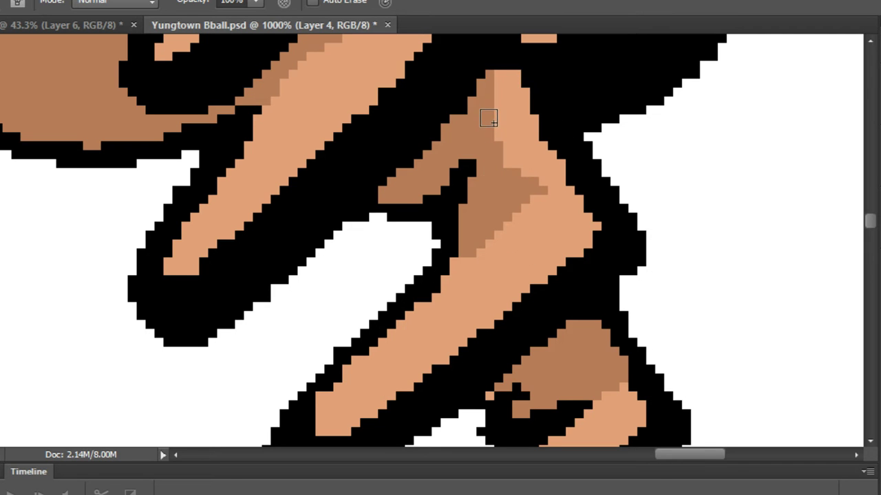
Paint a brown shadow on the fingertip showing above the basketball.
scroll(536, 100, "down", 10)
scroll(527, 126, "up", 1)
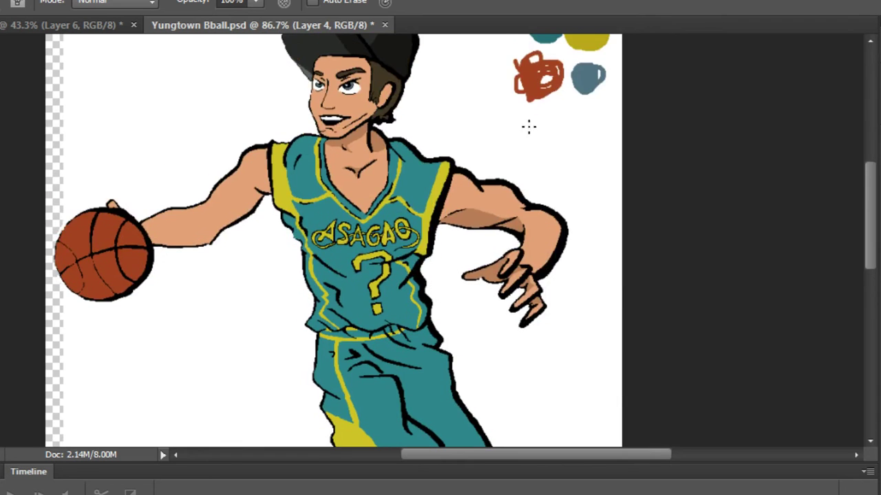
scroll(527, 126, "down", 2)
scroll(300, 165, "up", 6)
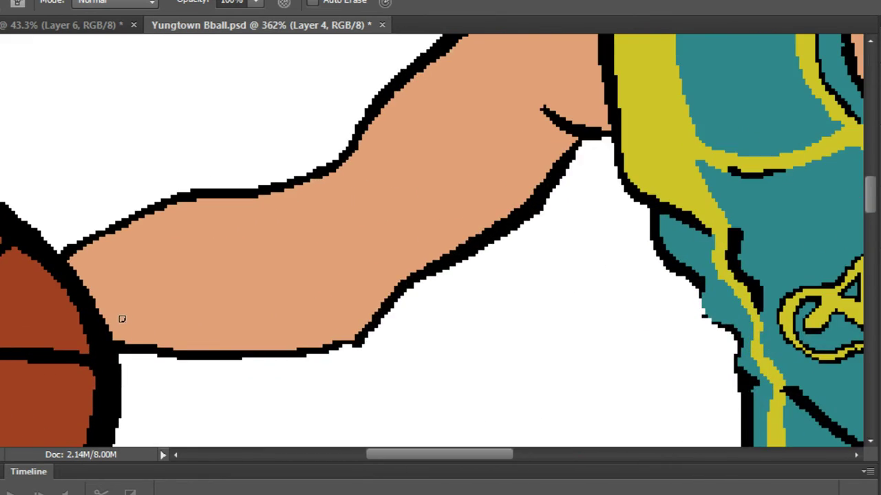
scroll(278, 244, "down", 5)
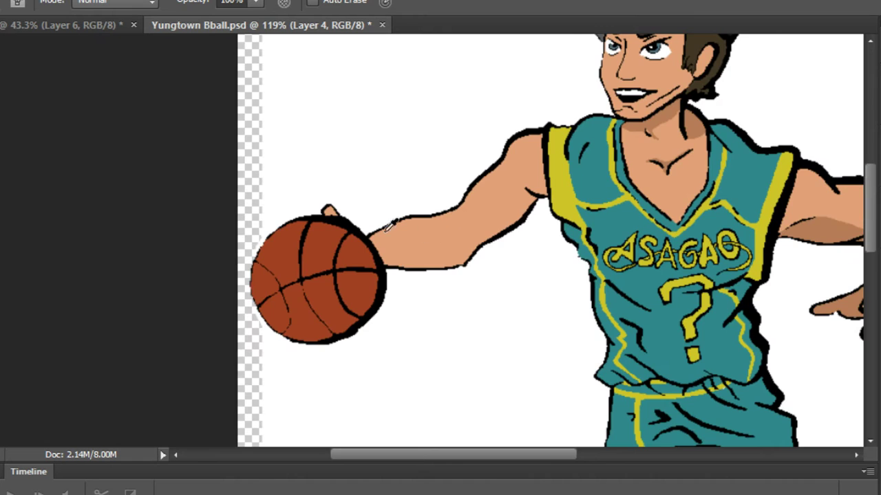
scroll(401, 222, "up", 6)
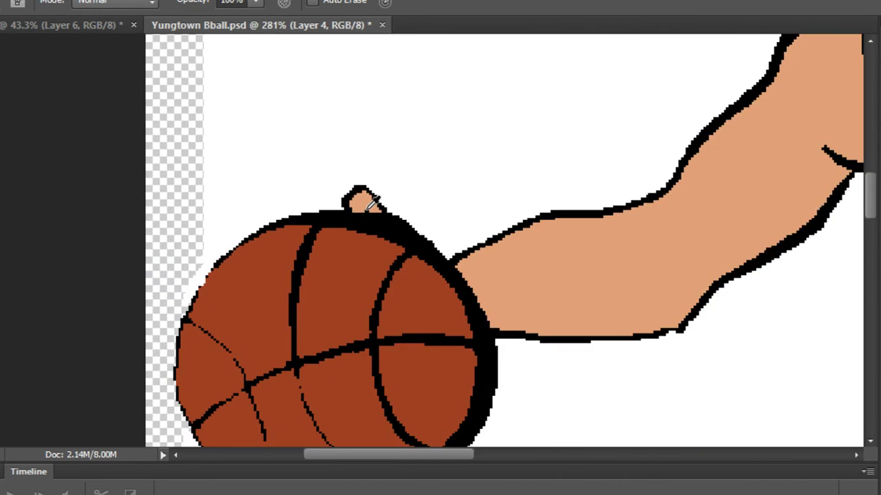
scroll(382, 203, "down", 2)
scroll(386, 207, "down", 3)
scroll(388, 203, "up", 6)
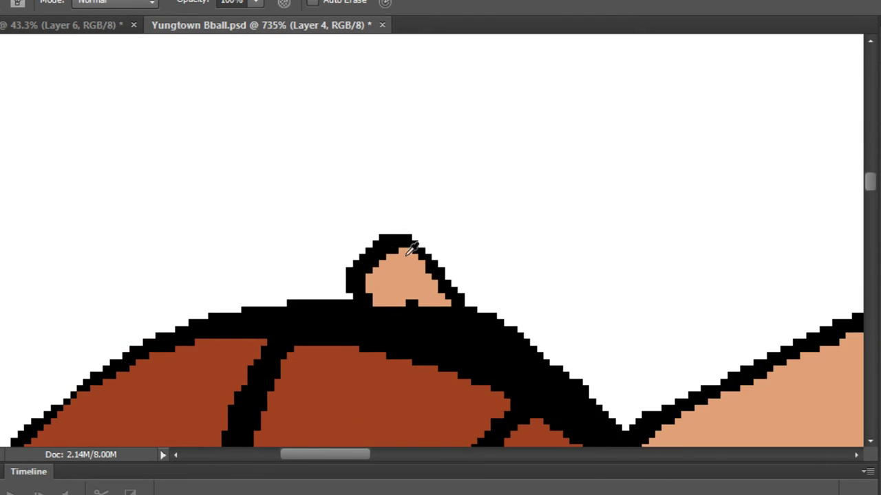
scroll(411, 249, "up", 1)
mouse_move(335, 319)
left_mouse_down()
mouse_move(365, 251)
mouse_move(362, 274)
mouse_move(393, 332)
mouse_move(366, 257)
mouse_move(367, 281)
mouse_move(391, 232)
mouse_move(450, 329)
mouse_move(440, 309)
left_mouse_up()
Outline a brown shadow edge along the ball-side arm from the armpit crease to the basketball and shade the corner beside the ball.
scroll(450, 260, "down", 2)
scroll(452, 251, "down", 4)
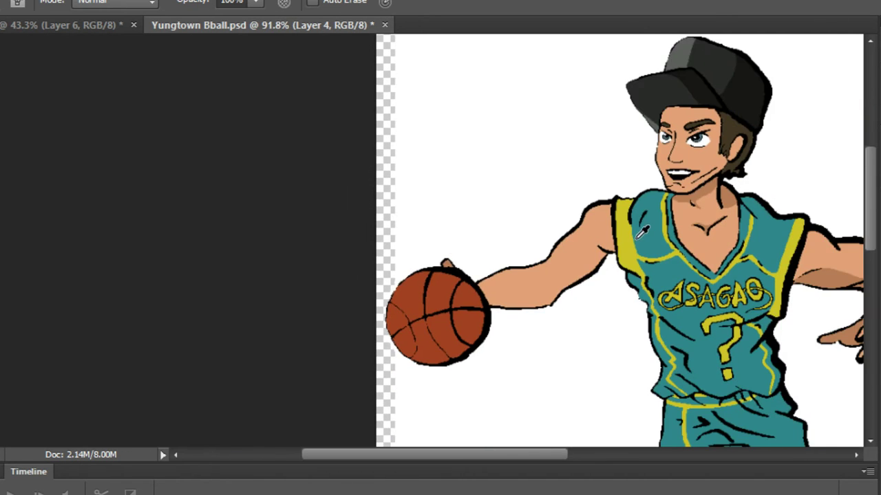
scroll(633, 241, "up", 5)
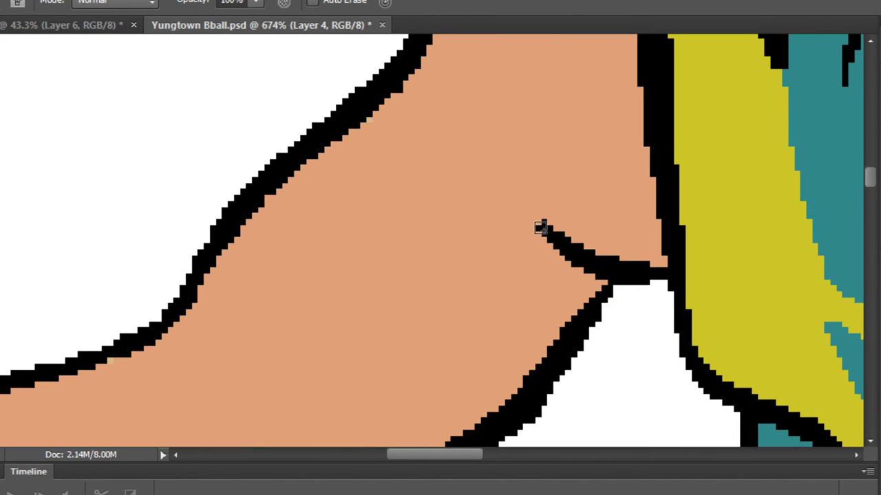
mouse_move(540, 228)
left_mouse_down()
mouse_move(510, 299)
mouse_move(452, 360)
mouse_move(611, 172)
mouse_move(570, 201)
mouse_move(351, 301)
mouse_move(316, 328)
mouse_move(411, 289)
mouse_move(635, 161)
left_mouse_up()
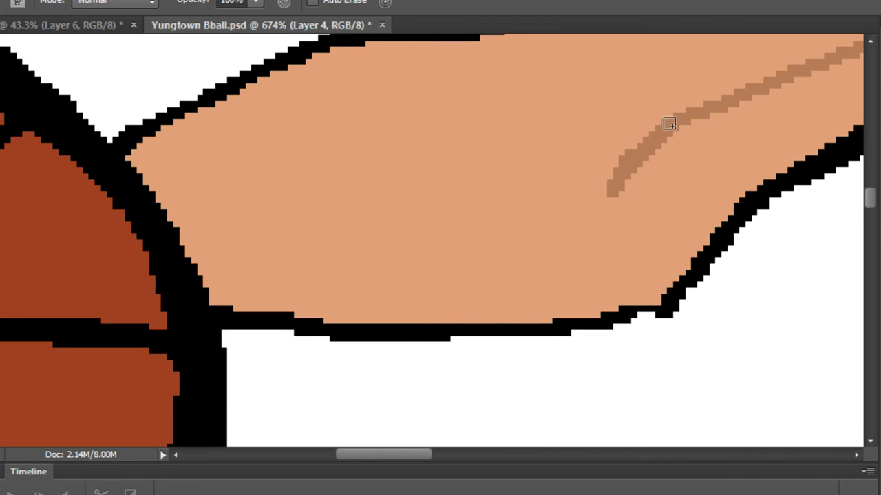
mouse_move(668, 123)
left_mouse_down()
mouse_move(509, 238)
mouse_move(314, 269)
mouse_move(193, 252)
left_mouse_up()
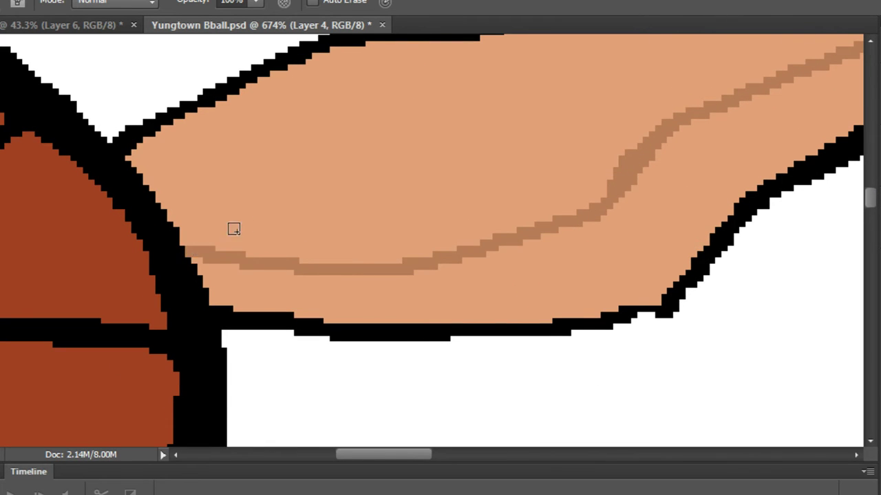
scroll(275, 216, "down", 10)
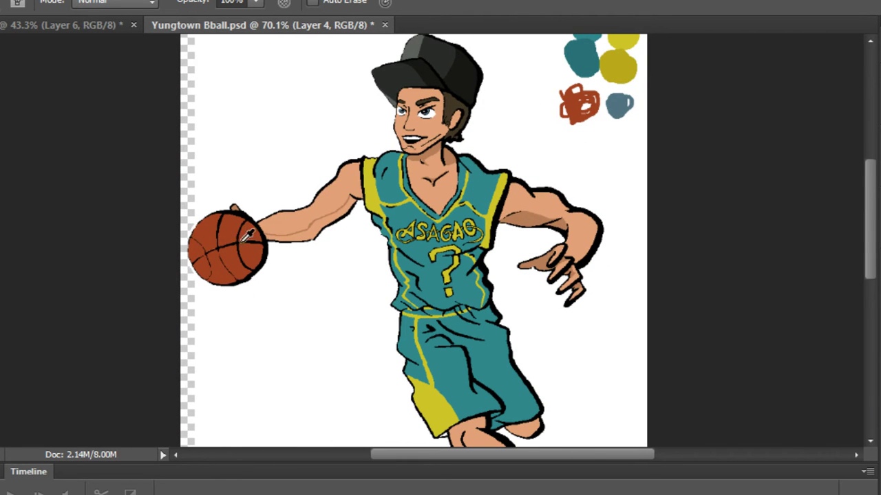
scroll(248, 236, "up", 10)
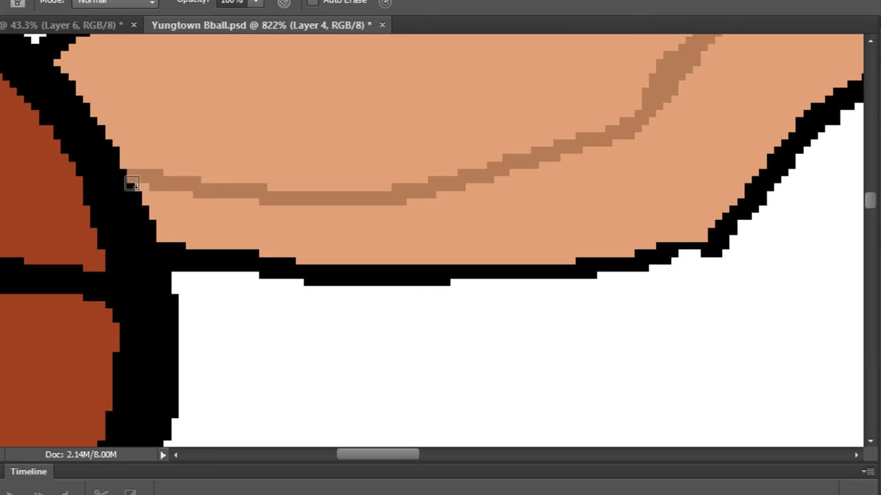
mouse_move(133, 184)
left_mouse_down()
mouse_move(168, 237)
mouse_move(232, 252)
mouse_move(138, 182)
left_mouse_up()
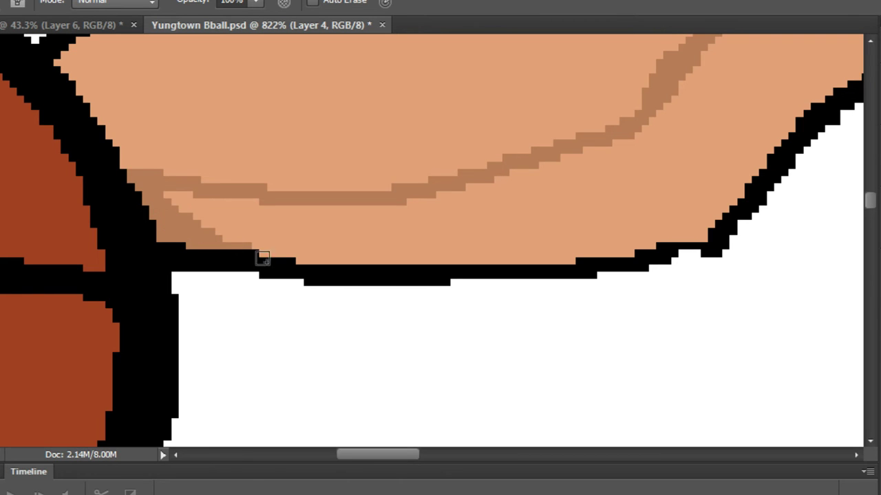
key("g")
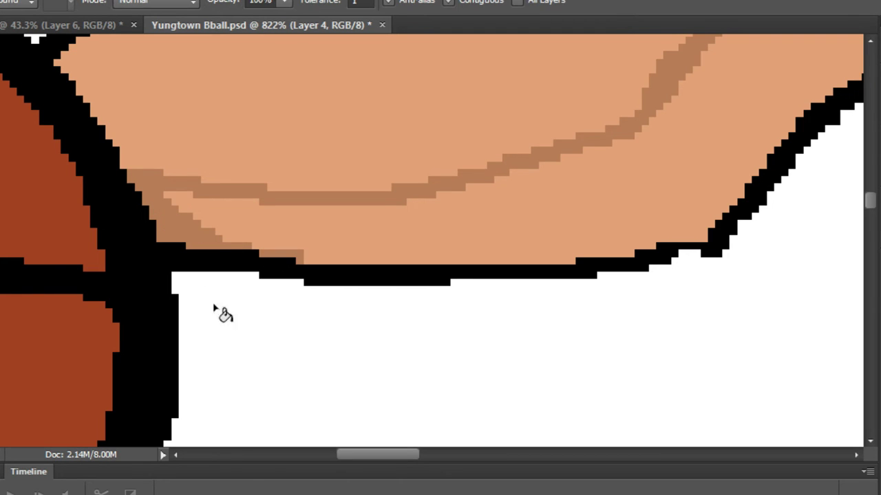
left_click(467, 227)
key("ctrl+z")
key("b")
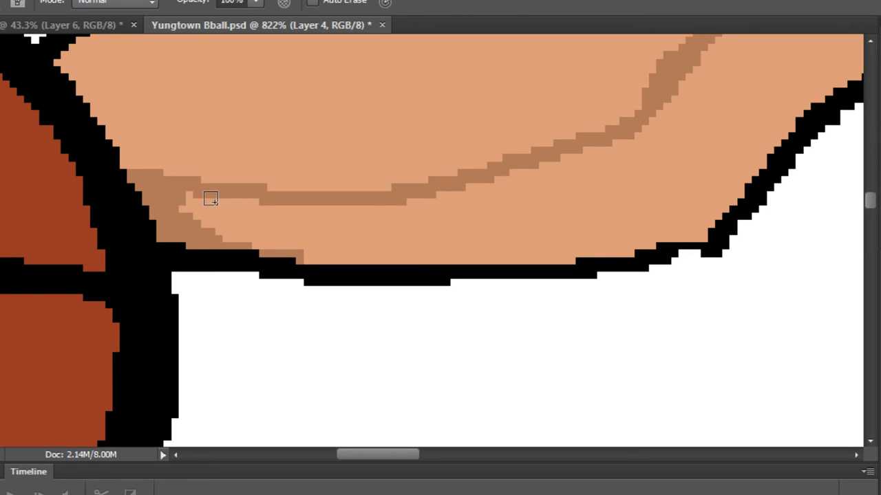
Thicken and trim the forearm's brown shadow band, and line the upper arm's underside with brown up to the armpit crease.
mouse_move(211, 198)
left_mouse_down()
mouse_move(385, 203)
mouse_move(266, 223)
mouse_move(131, 218)
mouse_move(459, 199)
mouse_move(575, 165)
mouse_move(499, 195)
mouse_move(578, 140)
left_mouse_up()
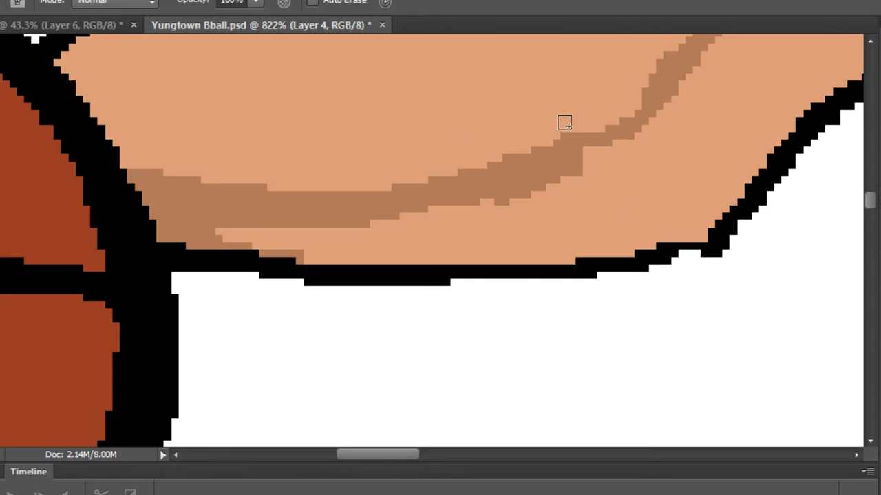
mouse_move(588, 136)
left_mouse_down()
mouse_move(547, 156)
mouse_move(557, 131)
mouse_move(420, 181)
mouse_move(303, 183)
left_mouse_up()
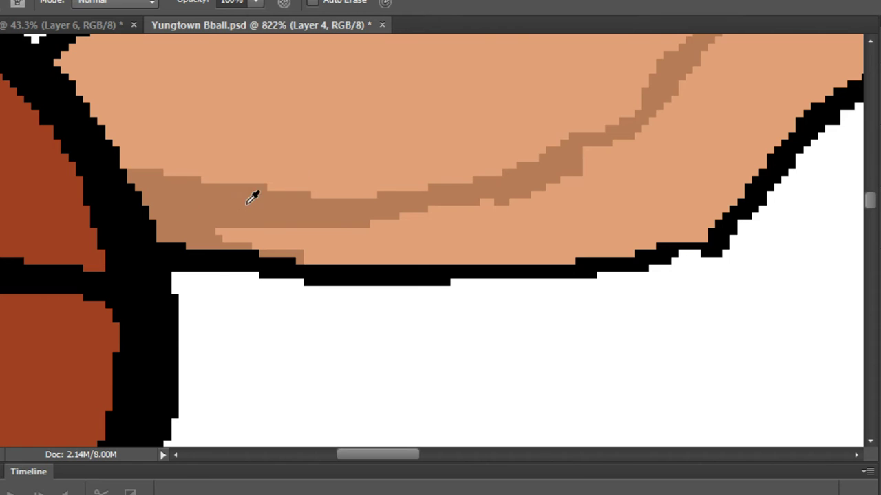
mouse_move(338, 205)
left_mouse_down()
mouse_move(2, 282)
mouse_move(171, 289)
mouse_move(100, 303)
mouse_move(17, 295)
mouse_move(77, 296)
mouse_move(110, 306)
mouse_move(24, 296)
mouse_move(142, 329)
mouse_move(381, 314)
mouse_move(359, 325)
mouse_move(340, 325)
mouse_move(355, 309)
mouse_move(454, 295)
mouse_move(393, 318)
mouse_move(456, 297)
mouse_move(434, 311)
mouse_move(517, 279)
mouse_move(590, 192)
mouse_move(678, 129)
mouse_move(343, 334)
mouse_move(513, 223)
mouse_move(616, 101)
mouse_move(577, 190)
mouse_move(635, 90)
mouse_move(520, 244)
mouse_move(536, 172)
mouse_move(508, 120)
mouse_move(563, 170)
mouse_move(559, 198)
mouse_move(517, 233)
mouse_move(536, 191)
left_mouse_up()
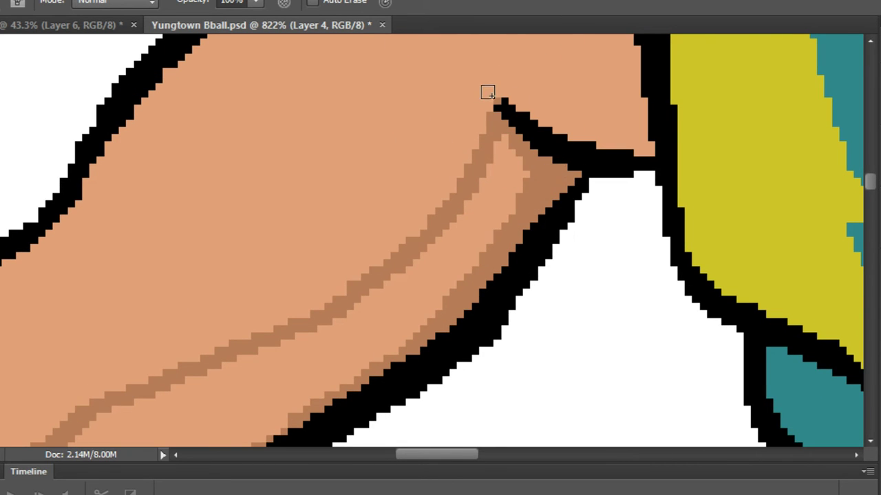
Fill the rest of the ball-side arm's underside shadow with the sampled brown and a larger brush, from armpit to wrist.
left_click(530, 154, "alt")
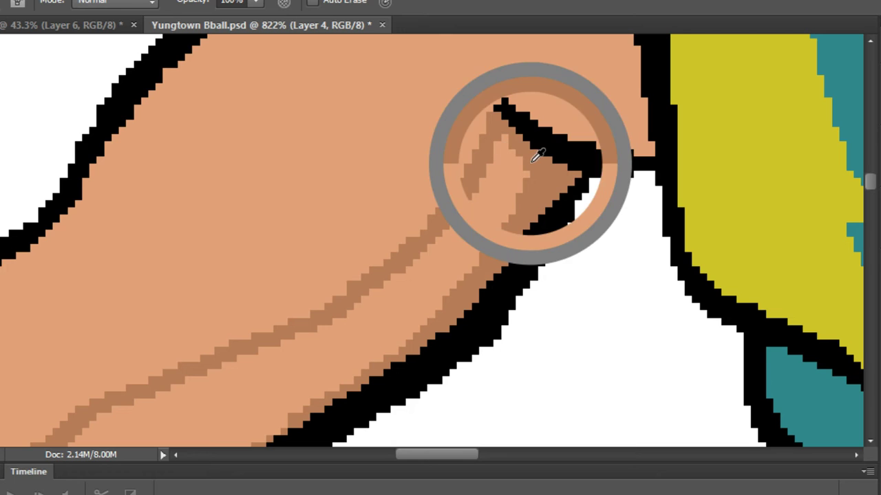
left_click(3, 4)
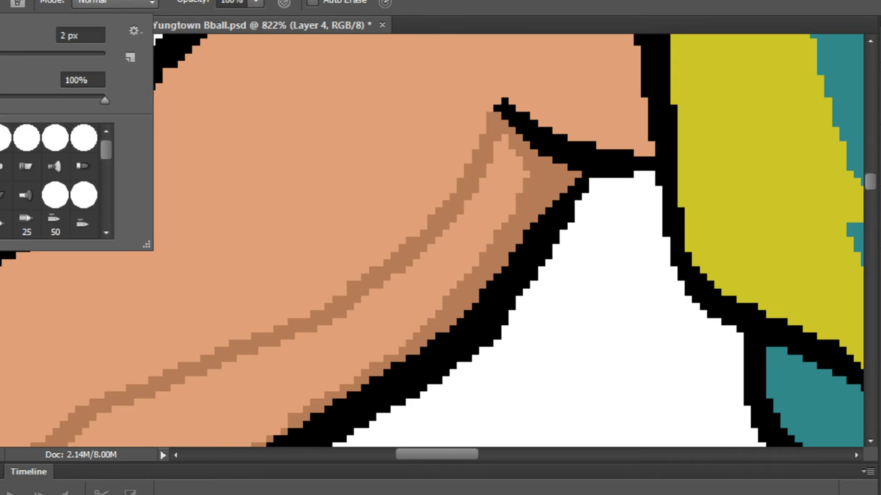
left_click(3, 53)
mouse_move(519, 172)
left_mouse_down()
mouse_move(455, 276)
mouse_move(335, 363)
left_mouse_up()
mouse_move(365, 342)
left_mouse_down()
mouse_move(558, 205)
mouse_move(619, 145)
left_mouse_up()
mouse_move(555, 187)
left_mouse_down()
mouse_move(581, 184)
mouse_move(525, 227)
mouse_move(348, 324)
mouse_move(371, 265)
mouse_move(565, 167)
left_mouse_up()
left_click(376, 247)
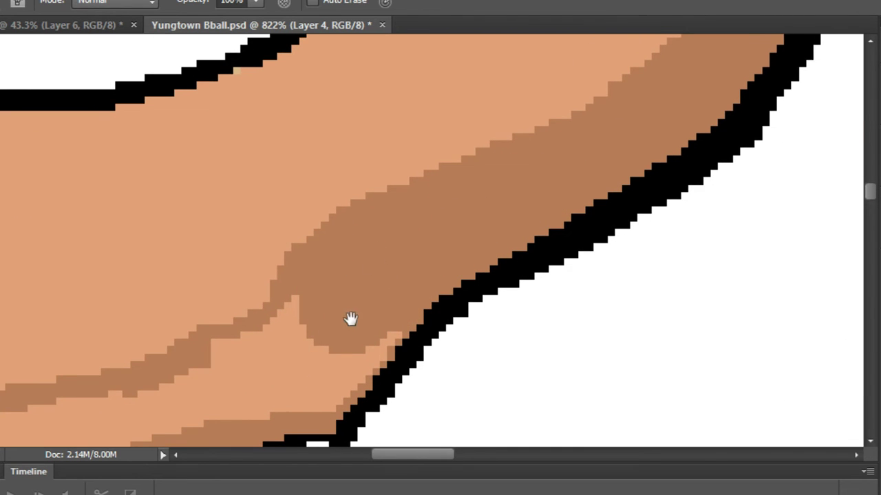
mouse_move(350, 319)
left_mouse_down()
mouse_move(549, 121)
mouse_move(442, 185)
mouse_move(478, 182)
mouse_move(620, 130)
mouse_move(566, 185)
mouse_move(472, 203)
mouse_move(168, 229)
left_mouse_up()
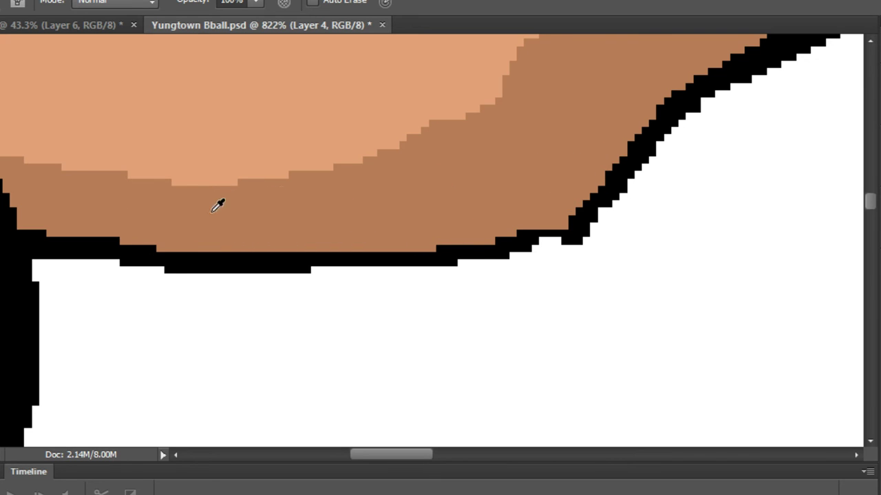
Paint a brown shadow on the front leg beneath the shorts' hem, around the top of the knee.
scroll(323, 207, "down", 12, "alt")
scroll(397, 177, "down", 1)
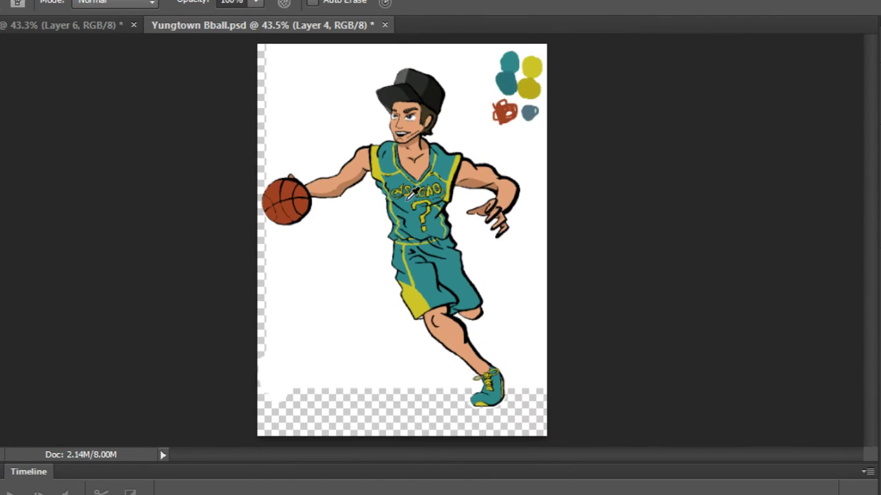
scroll(456, 309, "up", 6)
scroll(486, 262, "up", 3)
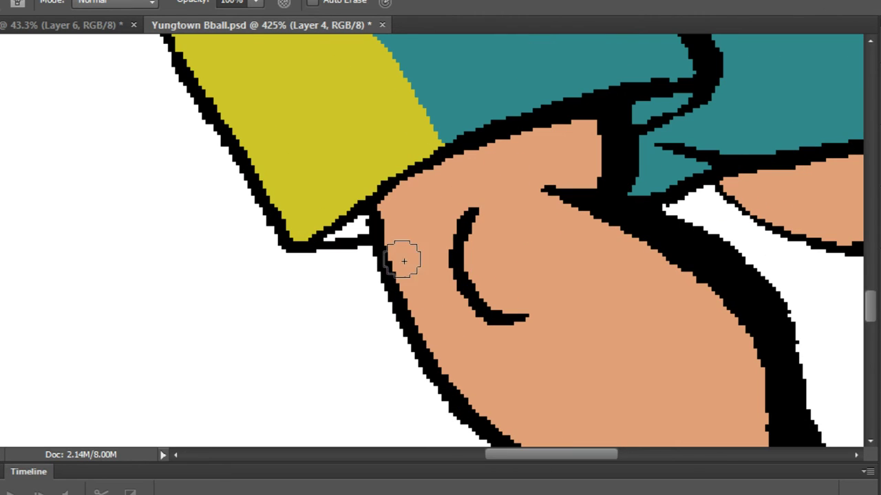
mouse_move(414, 298)
left_mouse_down()
mouse_move(451, 236)
mouse_move(491, 202)
mouse_move(573, 178)
mouse_move(594, 145)
mouse_move(498, 170)
mouse_move(419, 218)
mouse_move(412, 271)
mouse_move(404, 227)
mouse_move(415, 201)
mouse_move(522, 142)
mouse_move(586, 169)
left_mouse_up()
Extend the brown shadow from the front knee down along the outer edge of the shin.
scroll(591, 172, "down", 15)
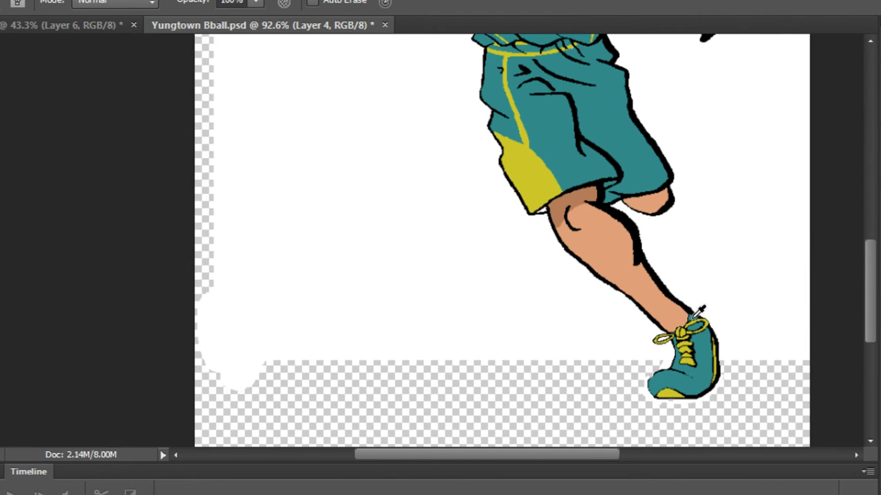
scroll(693, 313, "up", 8)
scroll(687, 313, "down", 6)
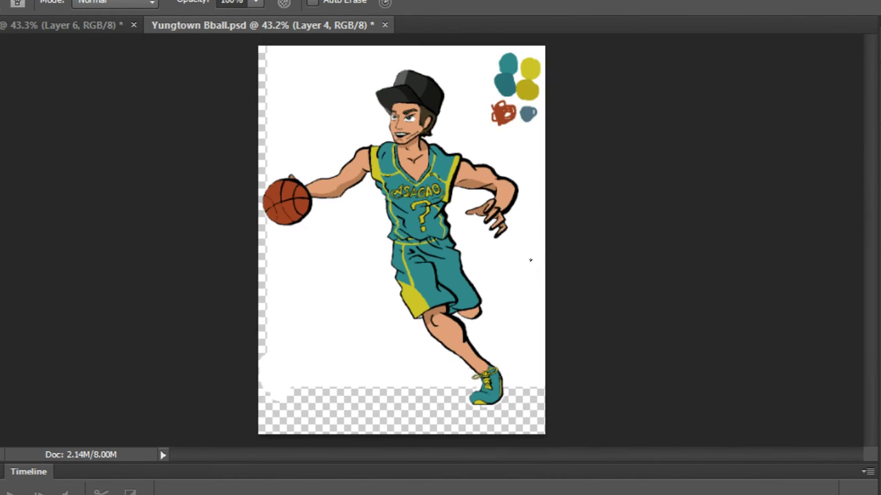
scroll(449, 284, "up", 8)
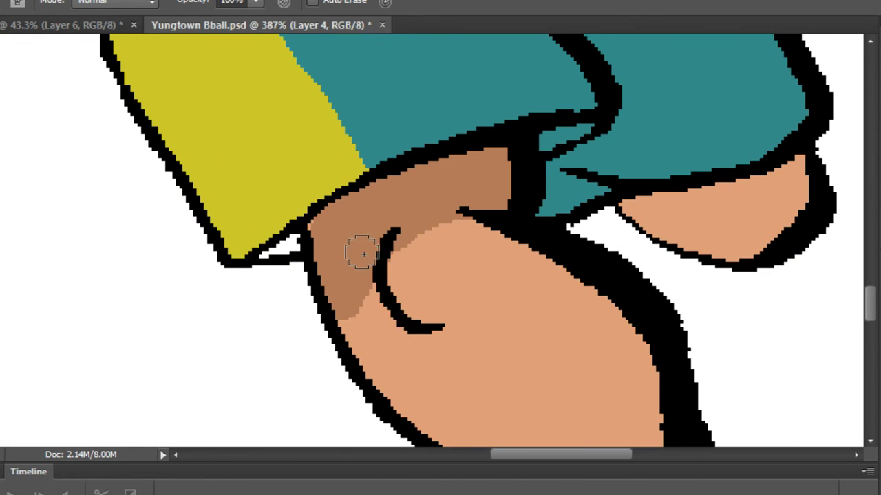
mouse_move(364, 255)
left_mouse_down()
mouse_move(407, 346)
mouse_move(371, 283)
mouse_move(429, 352)
mouse_move(334, 291)
mouse_move(364, 354)
mouse_move(398, 394)
mouse_move(361, 335)
mouse_move(449, 430)
left_mouse_up()
mouse_move(413, 386)
left_mouse_down()
mouse_move(388, 342)
mouse_move(333, 237)
left_mouse_up()
mouse_move(313, 201)
left_mouse_down()
mouse_move(434, 327)
mouse_move(317, 232)
mouse_move(373, 303)
mouse_move(427, 335)
mouse_move(263, 183)
mouse_move(377, 274)
mouse_move(424, 300)
mouse_move(291, 204)
mouse_move(507, 346)
mouse_move(327, 239)
mouse_move(528, 376)
mouse_move(448, 305)
mouse_move(373, 210)
mouse_move(262, 141)
mouse_move(377, 220)
mouse_move(488, 325)
mouse_move(465, 320)
mouse_move(348, 206)
mouse_move(456, 294)
mouse_move(449, 287)
mouse_move(502, 283)
mouse_move(521, 314)
mouse_move(462, 247)
mouse_move(263, 75)
left_mouse_up()
Shape the shin shadow's edge down to the shoe laces using the skin tone, and undo the last trimming stroke.
left_click(500, 284, "alt")
scroll(498, 291, "up", 5)
left_click(417, 293, "alt")
left_click_drag(386, 262, 355, 238)
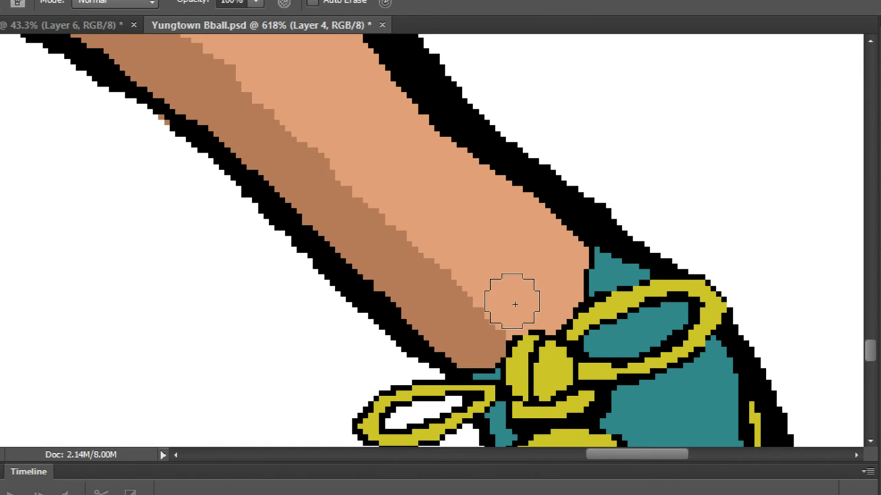
left_click_drag(506, 305, 286, 104)
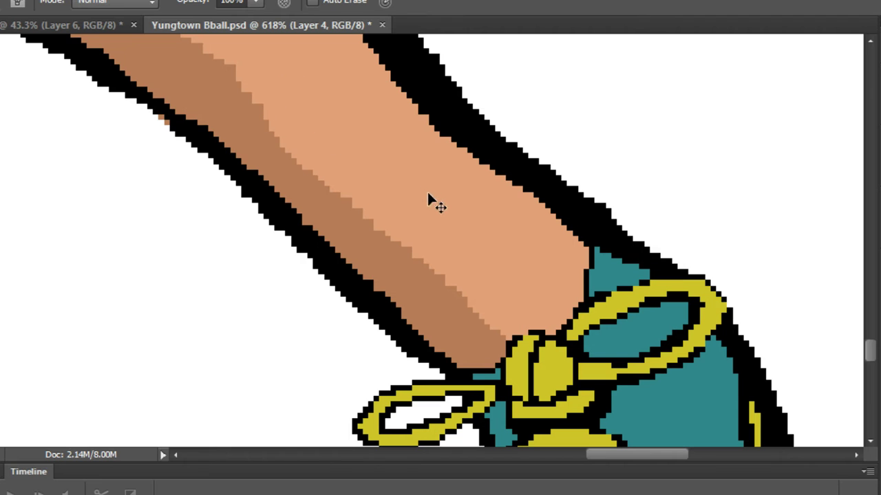
key("ctrl+z")
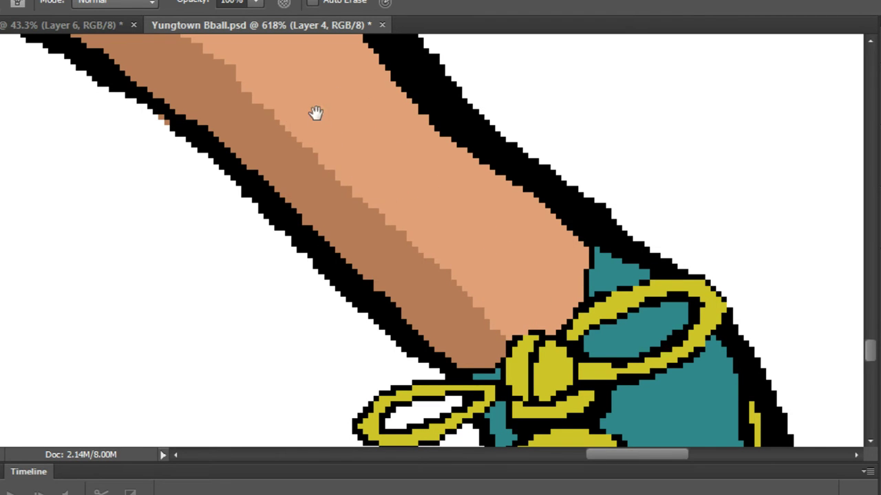
Clean the brown out of the kneecap's inner curve with the skin tone and round off the hem shadow above it.
left_click_drag(315, 113, 516, 350)
left_click_drag(304, 167, 557, 419)
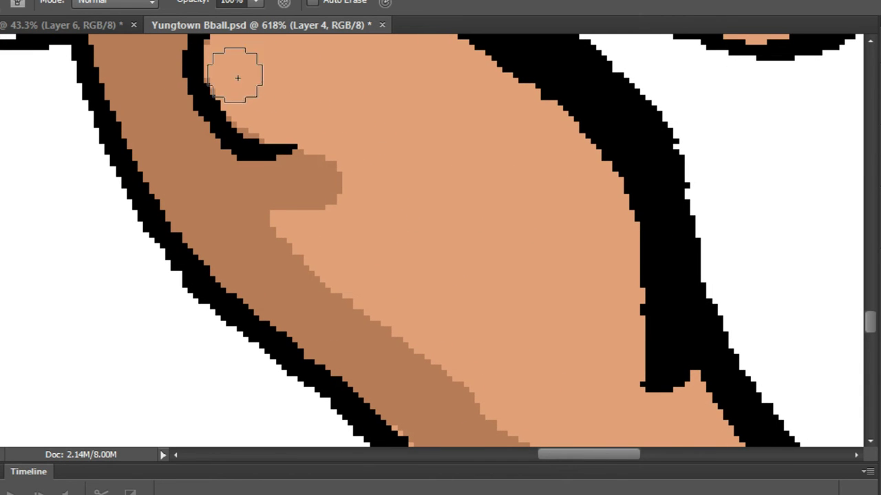
mouse_move(237, 78)
left_mouse_down()
mouse_move(239, 109)
mouse_move(273, 131)
mouse_move(352, 139)
mouse_move(395, 121)
left_mouse_up()
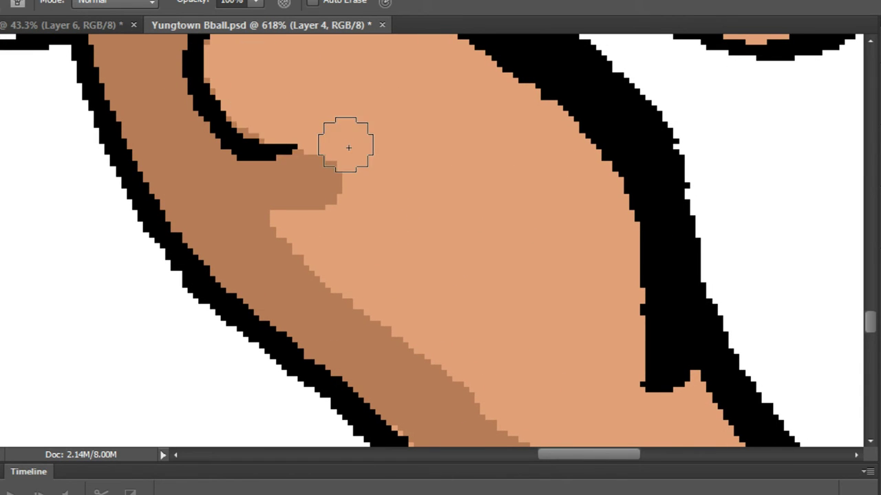
left_click_drag(247, 127, 273, 236)
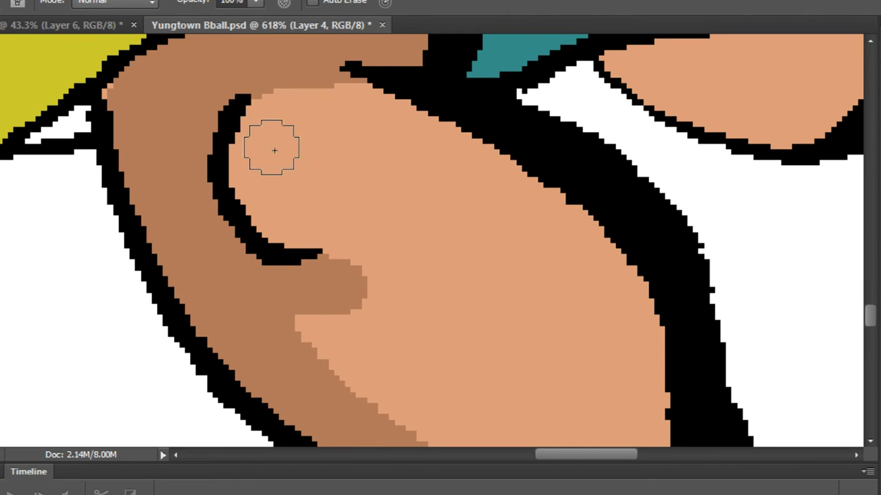
left_click_drag(310, 99, 358, 96)
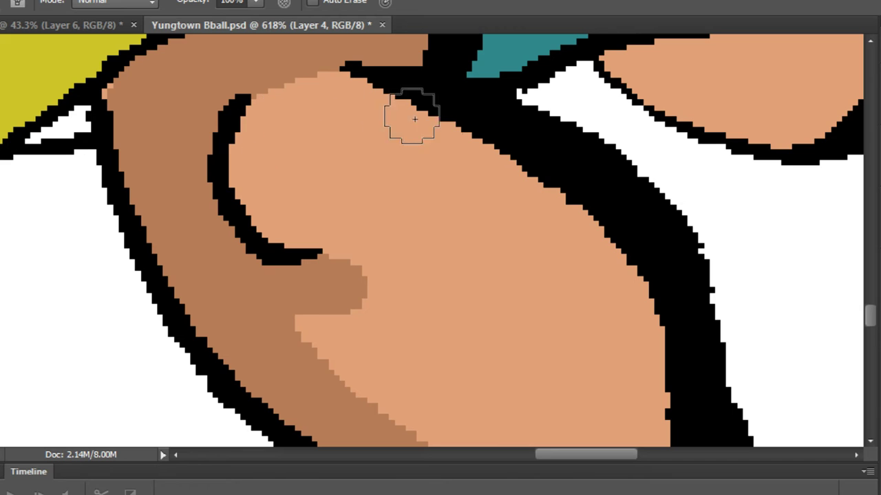
Extend the shadow below the kneecap crease in brown and trim it to a pointed tip with the skin tone.
scroll(448, 145, "up", 4)
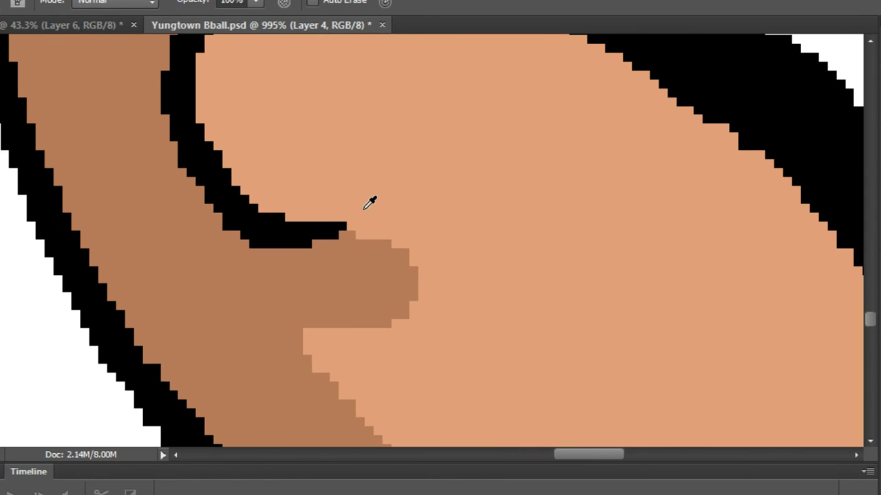
left_click(385, 237, "alt")
left_click_drag(324, 285, 482, 240)
left_click(354, 163, "alt")
mouse_move(320, 176)
left_mouse_down()
mouse_move(411, 199)
mouse_move(531, 148)
left_mouse_up()
left_click(536, 252)
mouse_move(530, 273)
left_mouse_down()
mouse_move(485, 327)
mouse_move(406, 372)
left_mouse_up()
scroll(501, 310, "down", 12)
scroll(520, 275, "down", 5)
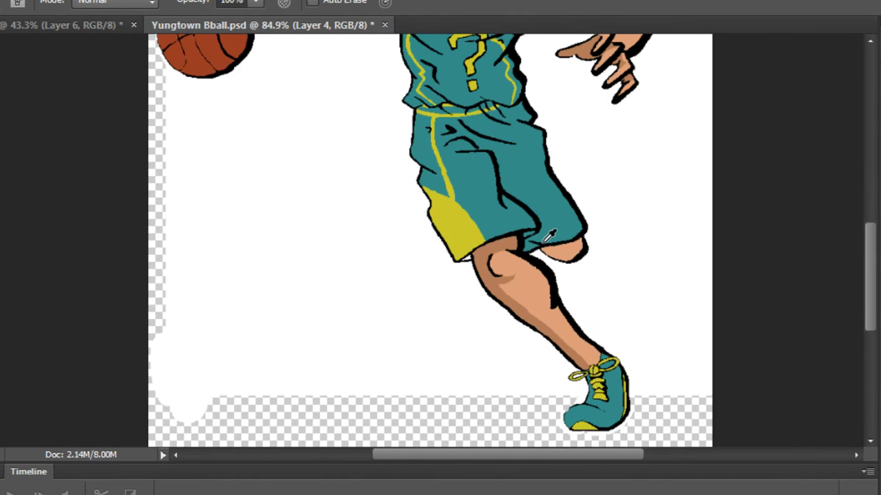
Fill the whole rear knee showing below the shorts with the sampled brown, undoing the initial brush stroke there.
scroll(674, 172, "up", 6)
left_click(318, 337, "alt")
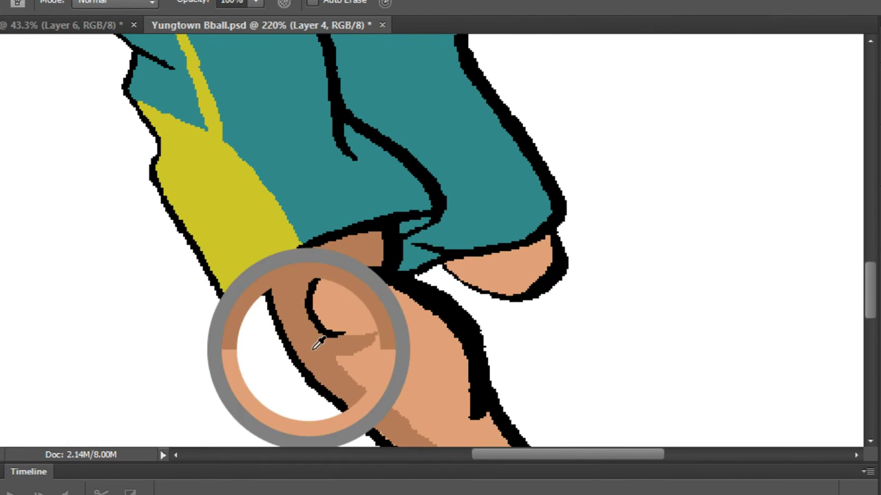
scroll(512, 281, "up", 3)
scroll(443, 246, "up", 3)
mouse_move(379, 250)
left_mouse_down()
mouse_move(441, 253)
mouse_move(456, 275)
left_mouse_up()
key("ctrl+z")
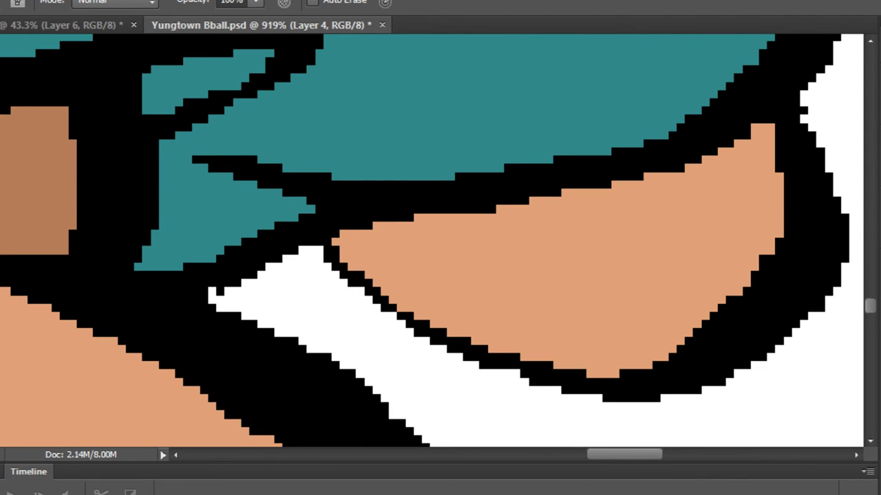
left_click(645, 309)
scroll(649, 309, "down", 3)
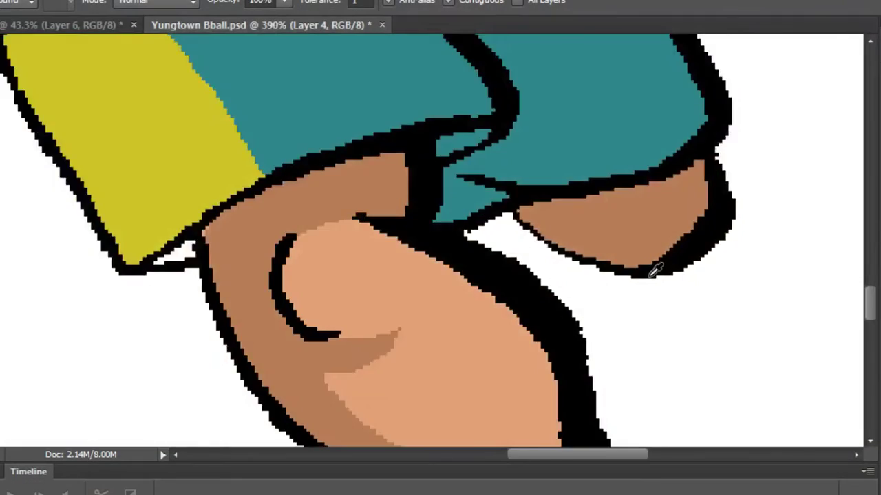
scroll(659, 284, "down", 5)
scroll(482, 165, "up", 1)
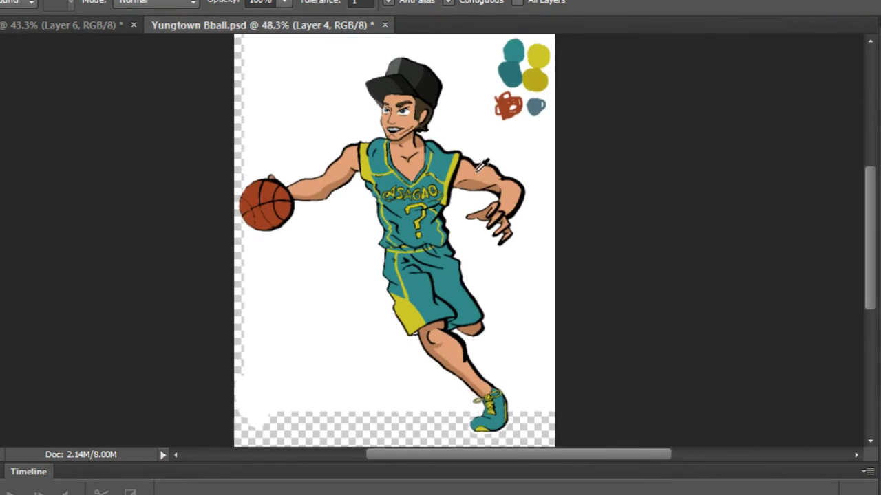
scroll(481, 166, "up", 1)
scroll(436, 177, "up", 1)
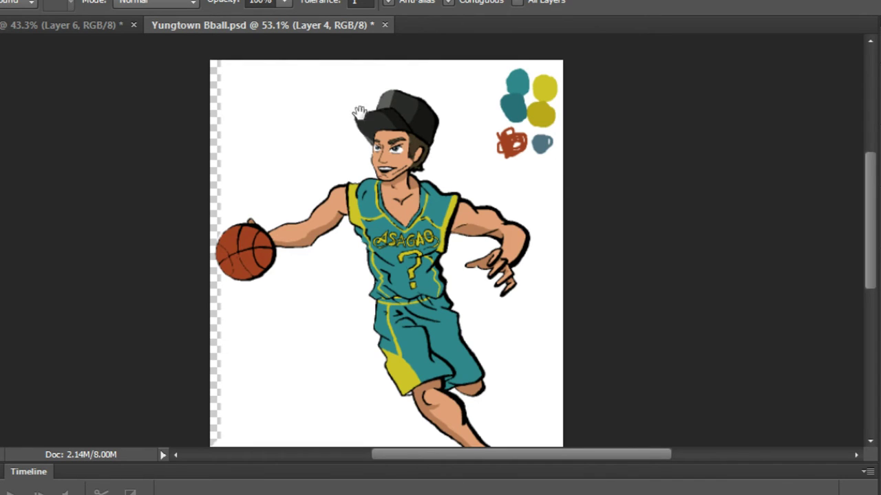
Sample the cap's dark grey and paint a swatch of it beside the teal swatches on Layer 6.
scroll(344, 114, "up", 5)
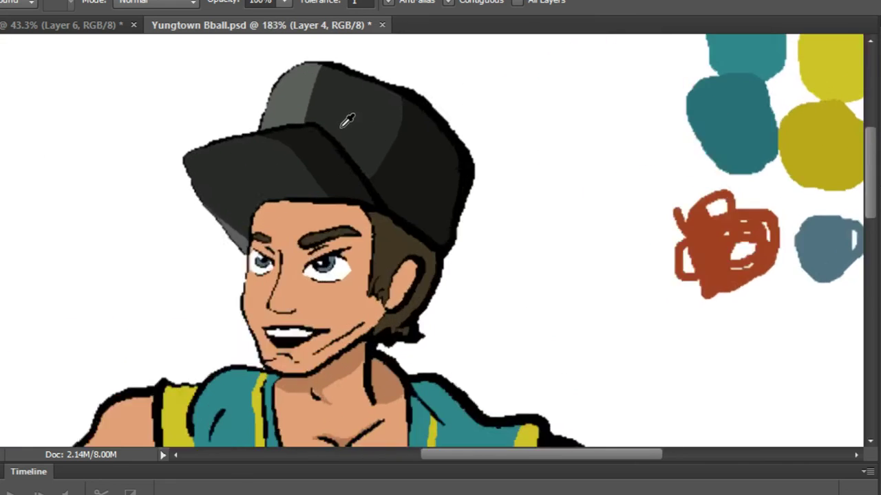
left_click(285, 75)
key("g")
left_click(357, 100, "alt")
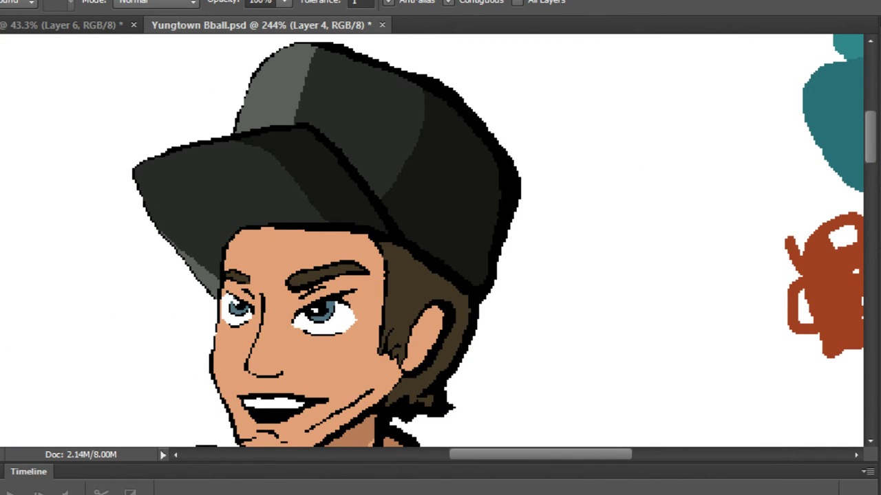
key("b")
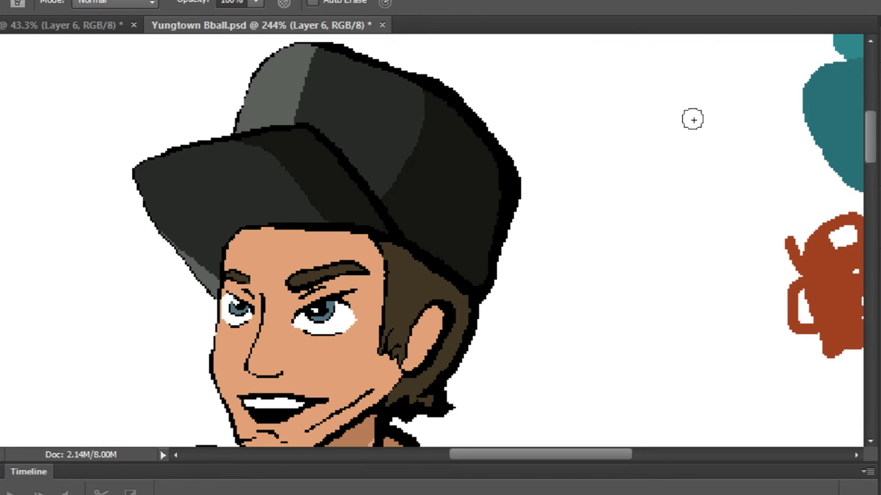
left_click_drag(692, 120, 708, 91)
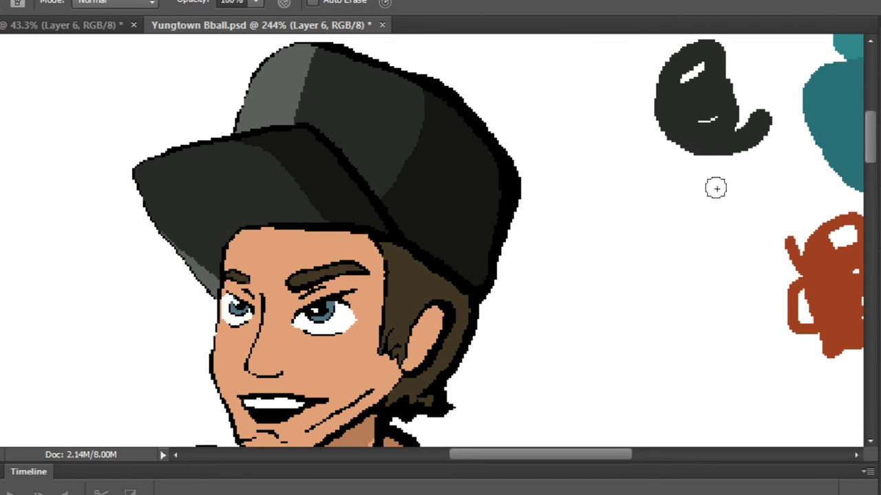
Add swatches of the cap's light grey and near-black around the dark grey one.
mouse_move(696, 170)
left_mouse_down()
mouse_move(681, 189)
mouse_move(649, 177)
mouse_move(534, 235)
left_mouse_up()
left_click(448, 185, "alt")
mouse_move(589, 175)
left_mouse_down()
mouse_move(589, 189)
mouse_move(599, 177)
mouse_move(576, 181)
left_mouse_up()
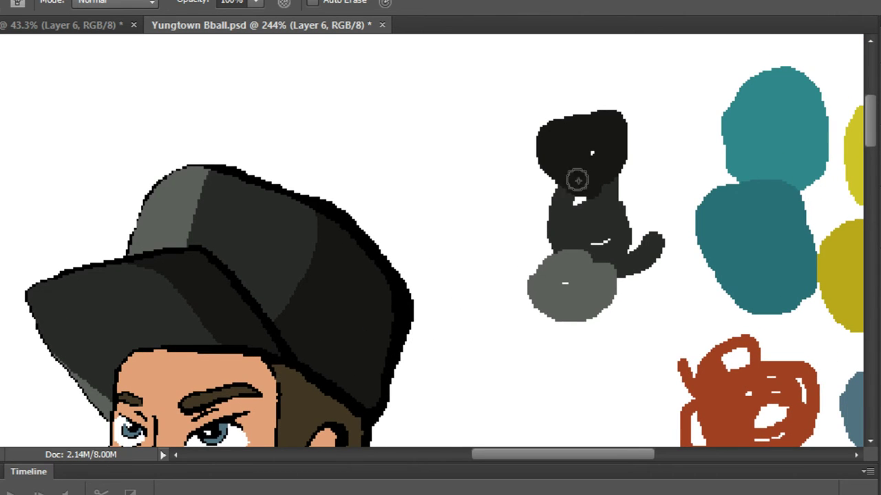
scroll(614, 223, "down", 1)
scroll(619, 217, "down", 10)
scroll(606, 219, "up", 9)
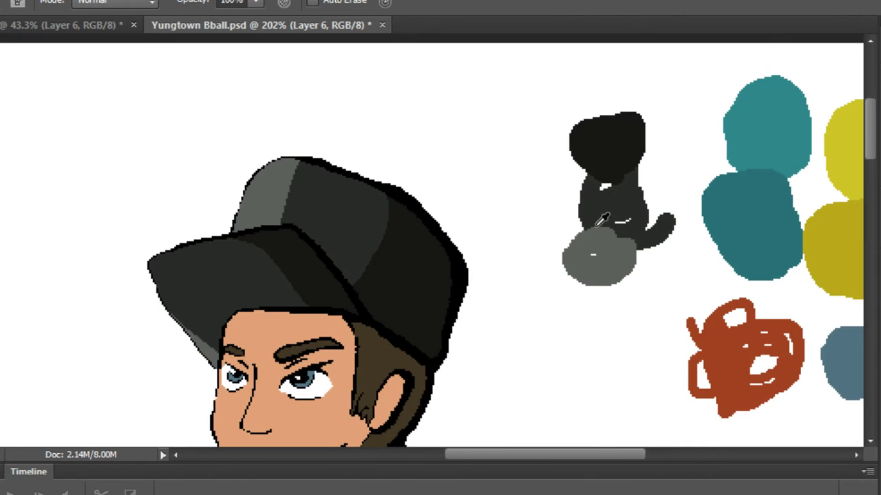
Fill the cap's rear panel and the brim's inner band on Layer 4 with the light grey sampled from its swatch.
scroll(710, 302, "up", 6)
left_click(626, 239, "alt")
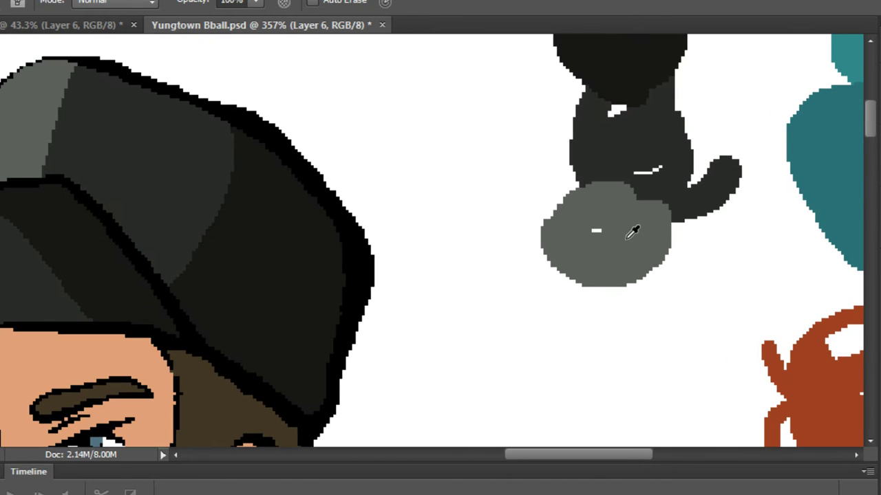
key("g")
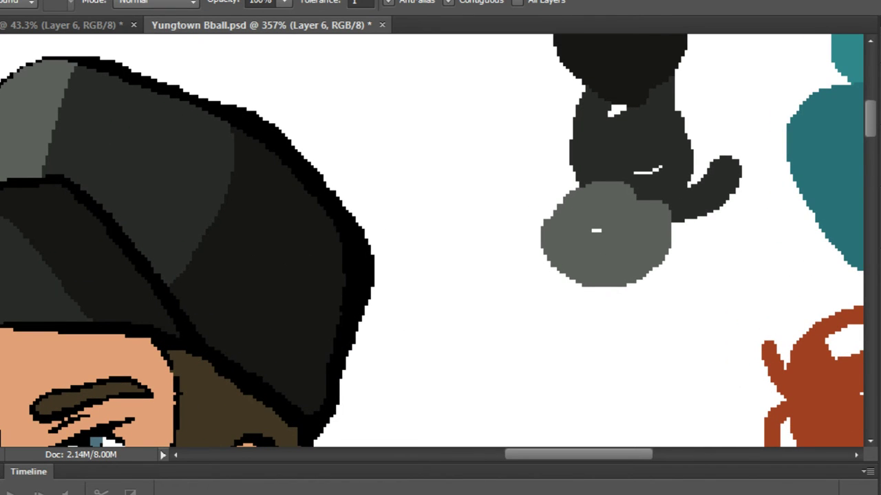
left_click(310, 265)
left_click(110, 272)
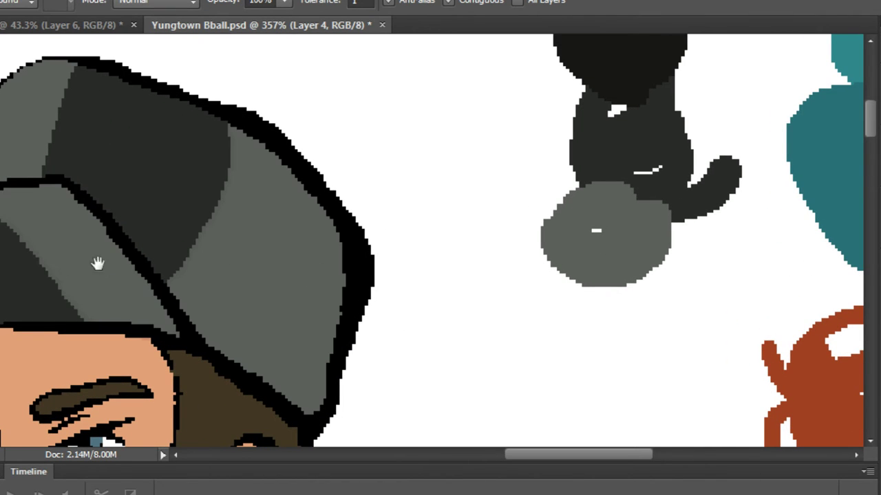
Try filling the cap's front panel and the brim's underside sliver with the sampled near-black, and undo both fills.
scroll(245, 271, "down", 4)
left_click(740, 177, "alt")
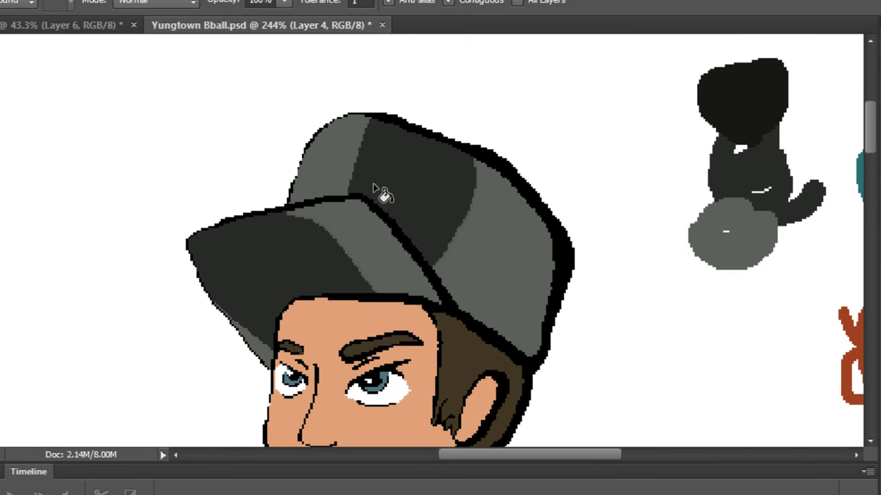
left_click(703, 122, "alt")
left_click(332, 165)
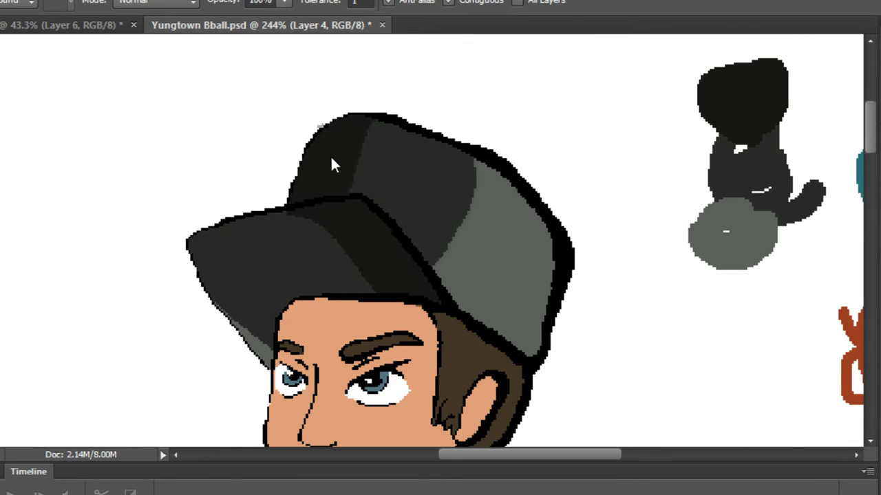
key("ctrl+z")
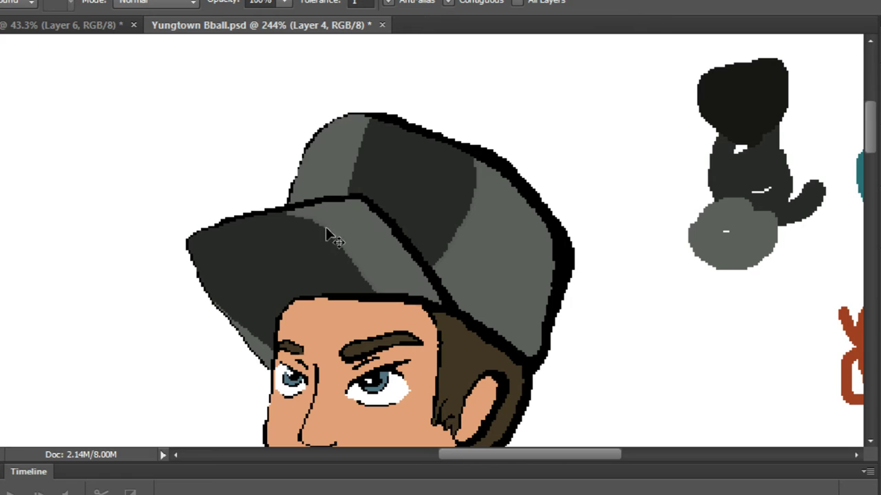
left_click(263, 359)
scroll(265, 357, "up", 5)
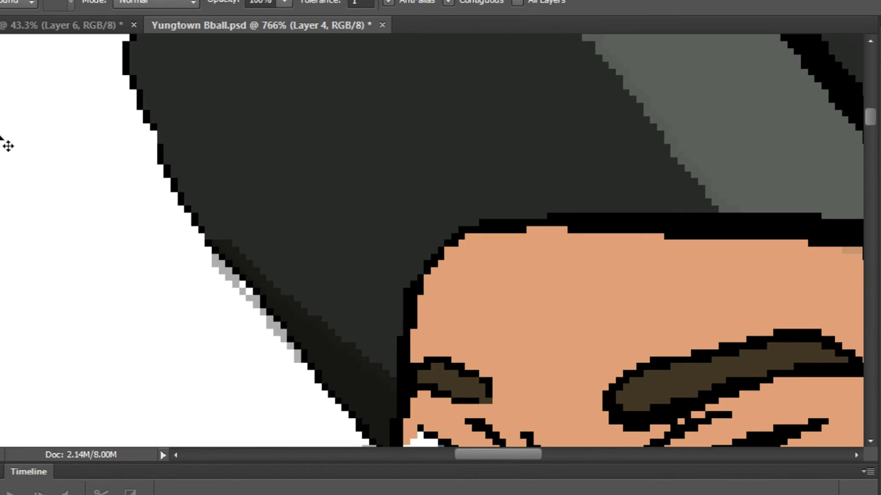
key("ctrl+z")
Trace the lower edge of the cap's front panel in near-black and fill the panel with the same colour.
key("b")
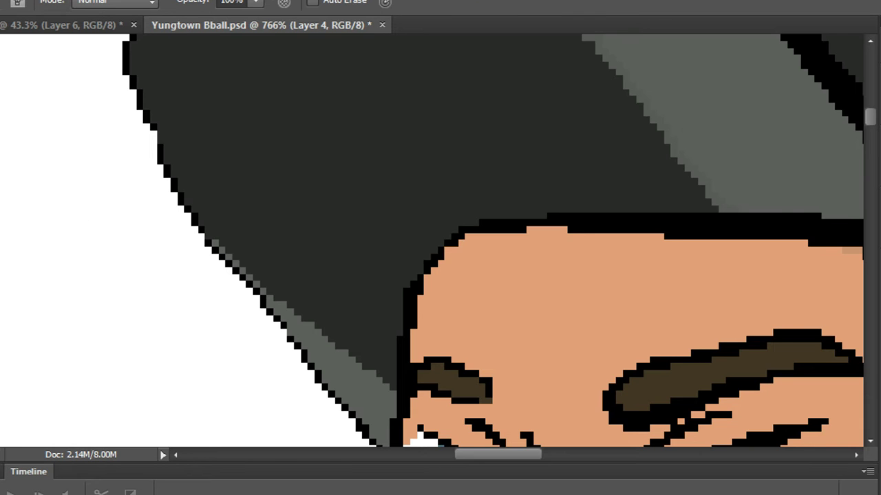
scroll(270, 228, "down", 3)
left_click_drag(299, 157, 244, 273)
scroll(230, 303, "up", 5)
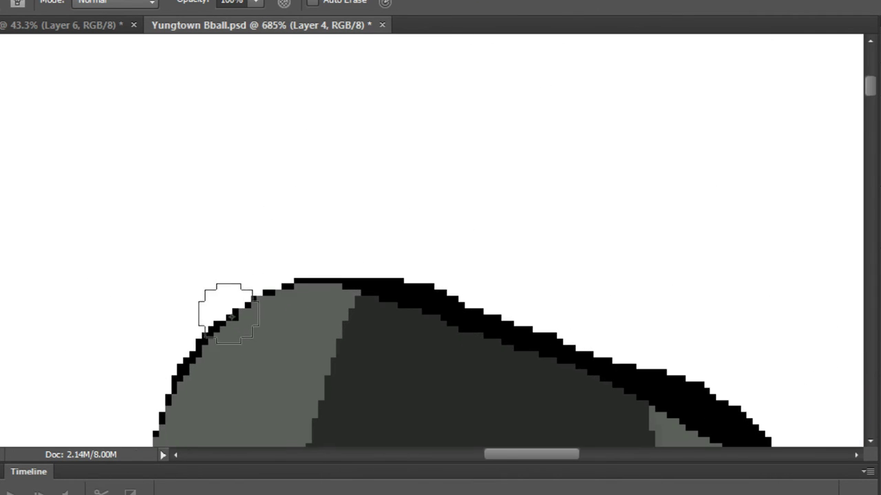
left_click_drag(252, 328, 320, 113)
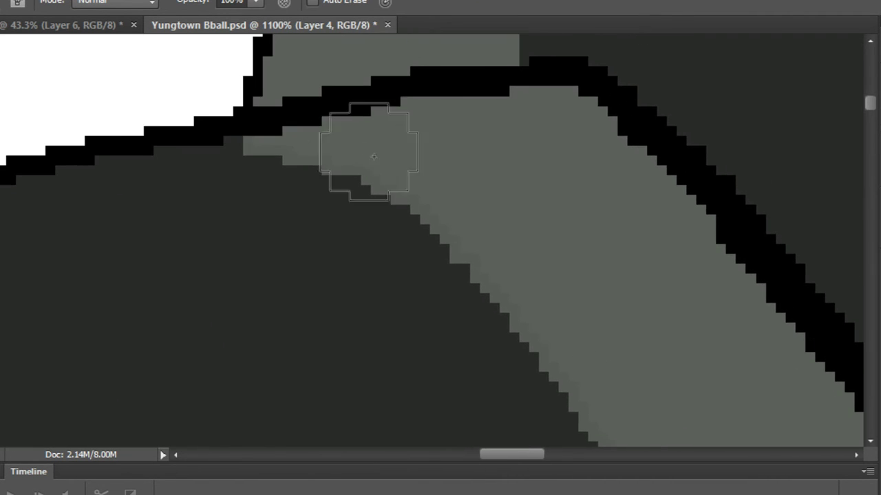
scroll(389, 161, "down", 3)
scroll(393, 156, "down", 3)
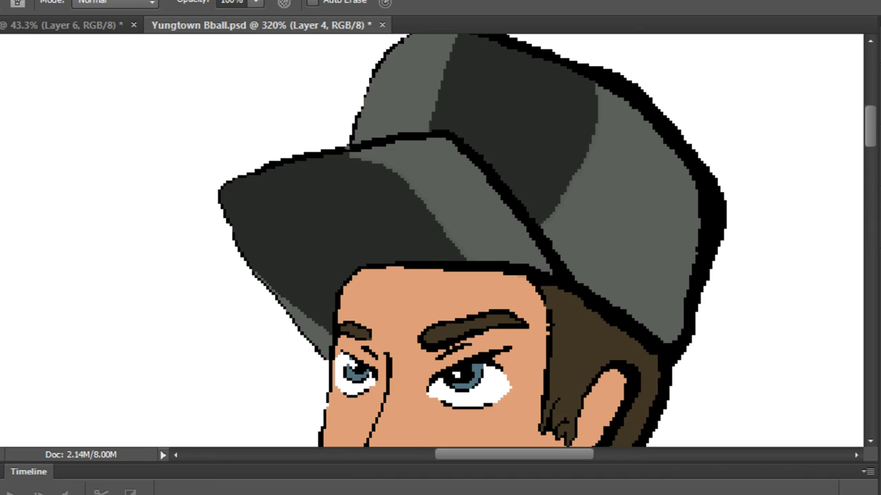
scroll(396, 118, "up", 10)
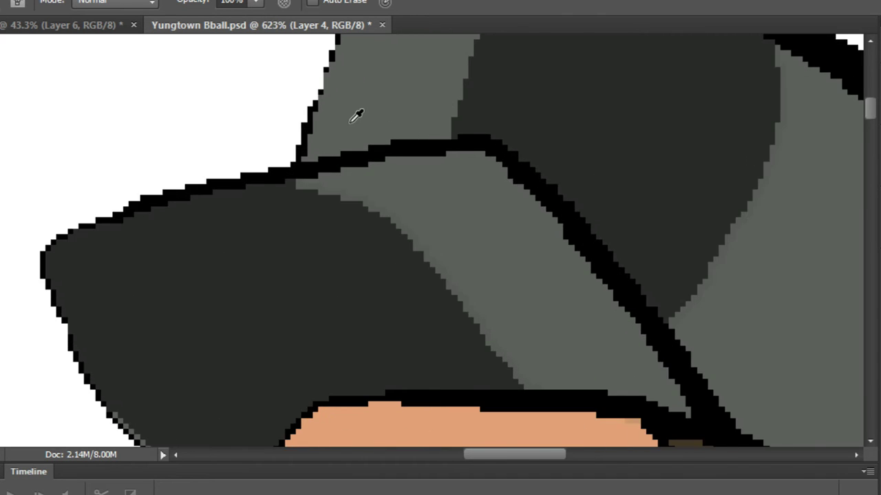
left_click_drag(244, 210, 432, 171)
mouse_move(335, 192)
left_mouse_down()
mouse_move(589, 148)
mouse_move(625, 133)
mouse_move(661, 136)
mouse_move(625, 129)
mouse_move(539, 145)
mouse_move(671, 134)
mouse_move(706, 140)
left_mouse_up()
key("g")
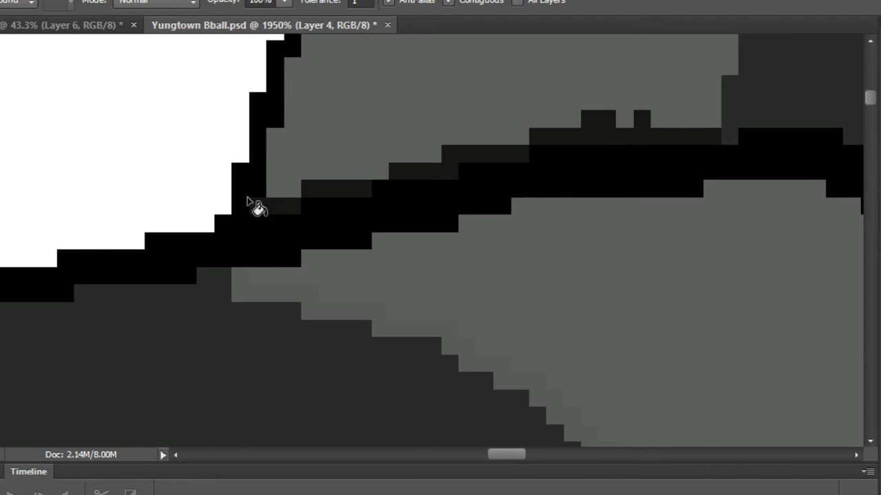
left_click(295, 149)
scroll(295, 149, "down", 6)
Trace the upper edge of the light grey sliver under the brim in near-black, pixel by pixel.
scroll(292, 129, "up", 4)
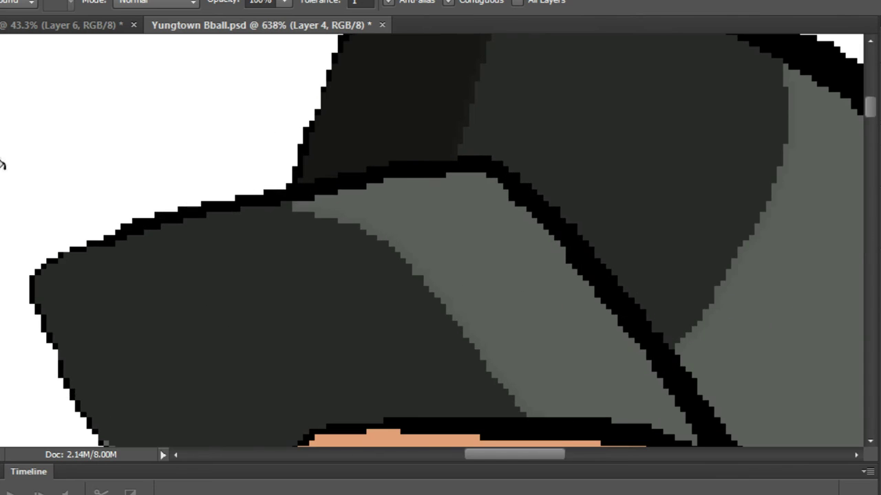
key("b")
left_click_drag(135, 273, 202, 33)
scroll(299, 285, "up", 6)
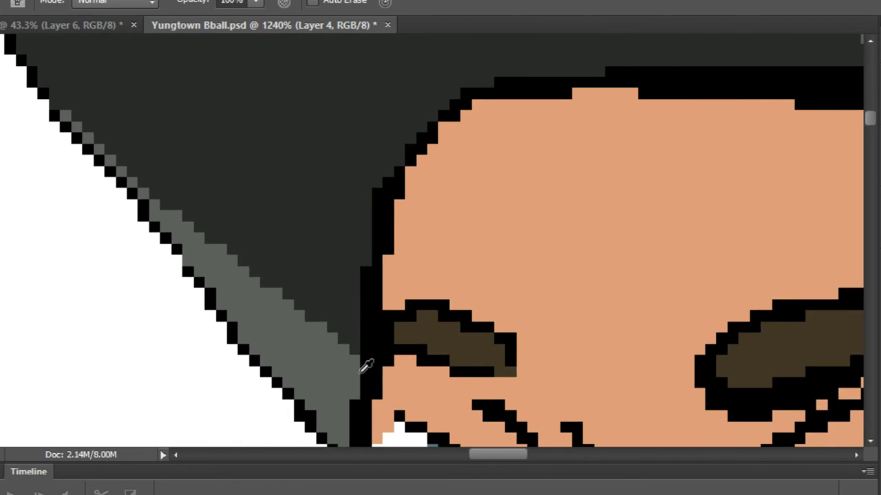
mouse_move(366, 375)
left_mouse_down()
mouse_move(265, 295)
mouse_move(293, 305)
mouse_move(257, 294)
mouse_move(204, 241)
mouse_move(228, 256)
mouse_move(33, 111)
mouse_move(148, 297)
left_mouse_up()
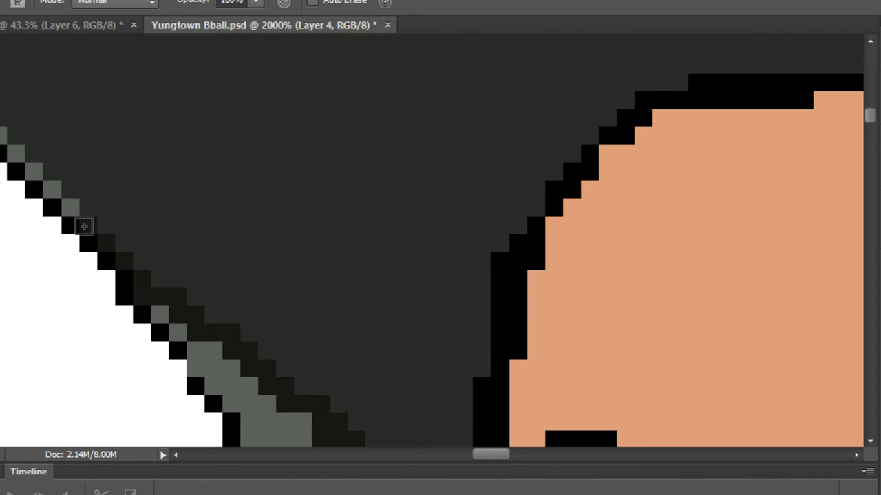
left_click_drag(84, 226, 66, 214)
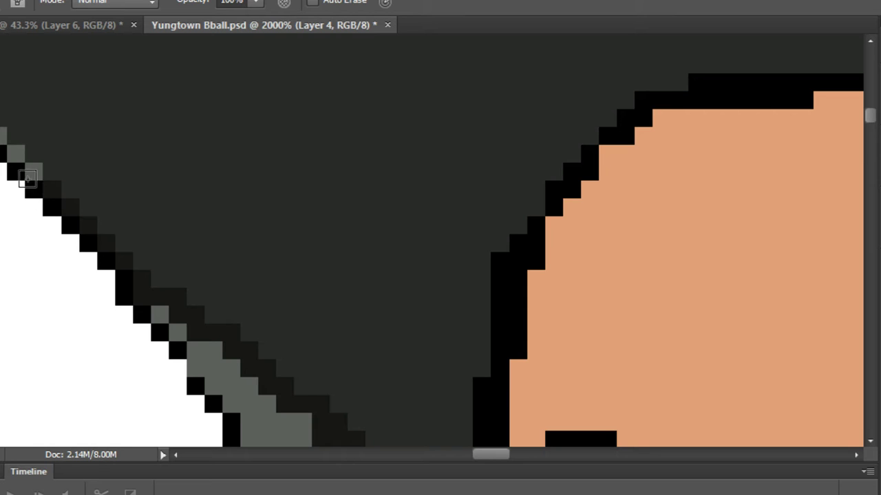
left_click_drag(23, 163, 9, 152)
left_click_drag(102, 227, 66, 99)
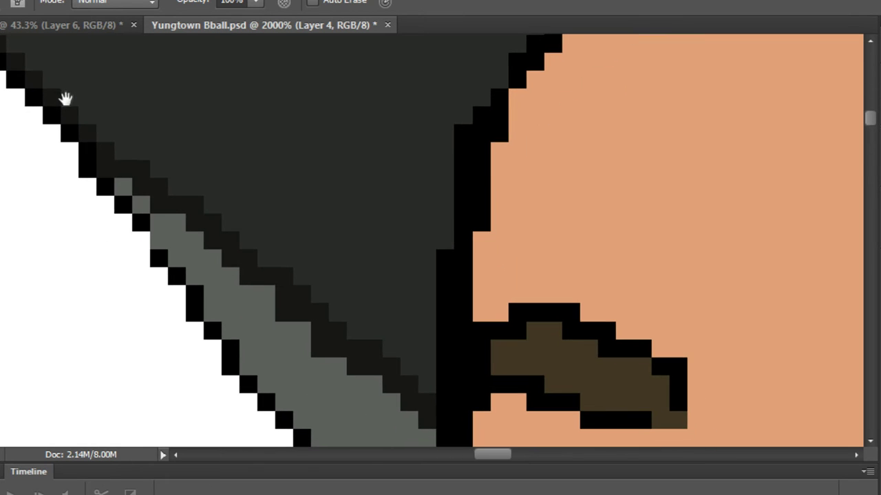
Paint the rest of the brim's underside sliver near-black, from its outer outline inward to the last grey pixel.
mouse_move(118, 186)
left_mouse_down()
mouse_move(247, 330)
mouse_move(276, 389)
left_mouse_up()
left_click_drag(245, 338, 169, 199)
mouse_move(169, 201)
left_mouse_down()
mouse_move(319, 394)
mouse_move(346, 338)
mouse_move(349, 298)
left_mouse_up()
scroll(347, 307, "down", 7)
scroll(296, 265, "up", 6)
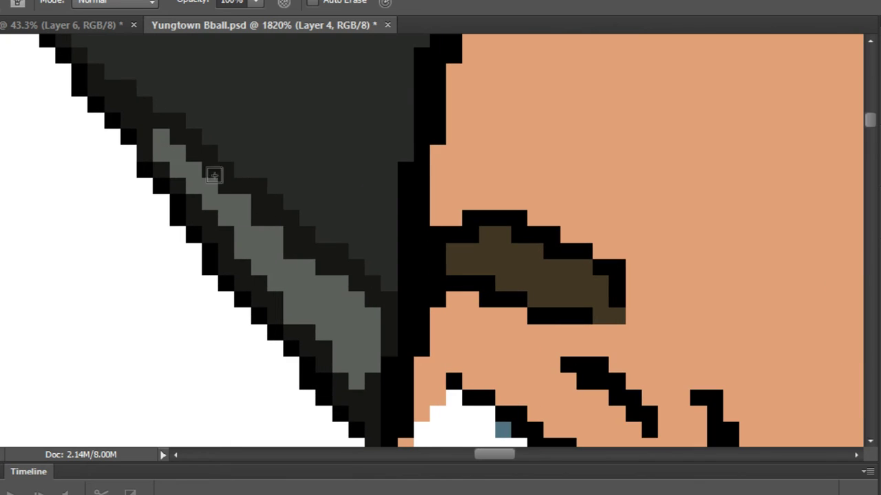
mouse_move(125, 111)
left_mouse_down()
mouse_move(210, 188)
mouse_move(260, 257)
mouse_move(174, 155)
mouse_move(291, 281)
mouse_move(232, 197)
mouse_move(317, 297)
mouse_move(272, 249)
mouse_move(345, 360)
mouse_move(275, 290)
mouse_move(365, 388)
left_mouse_up()
mouse_move(274, 233)
left_mouse_down()
mouse_move(371, 342)
mouse_move(348, 302)
left_mouse_up()
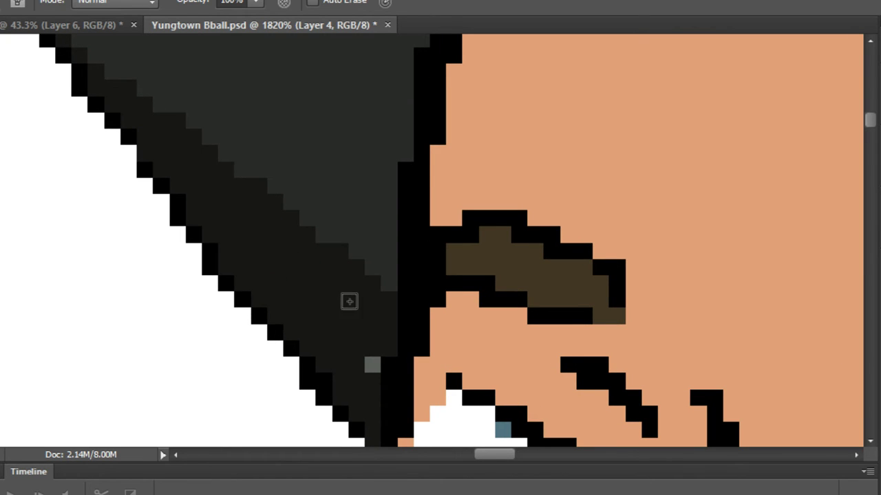
left_click(371, 365)
scroll(378, 377, "down", 5)
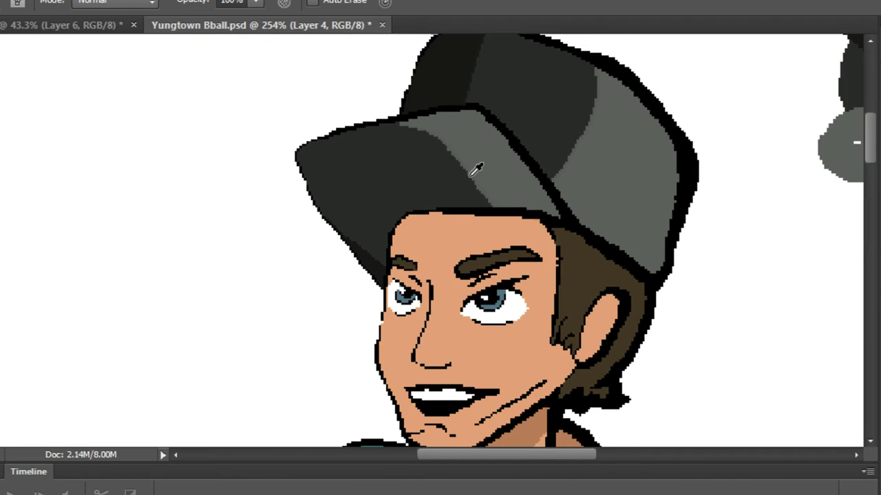
Clean up the blended pixels along the edge between the brim's light grey band and its dark grey area.
scroll(477, 168, "up", 5)
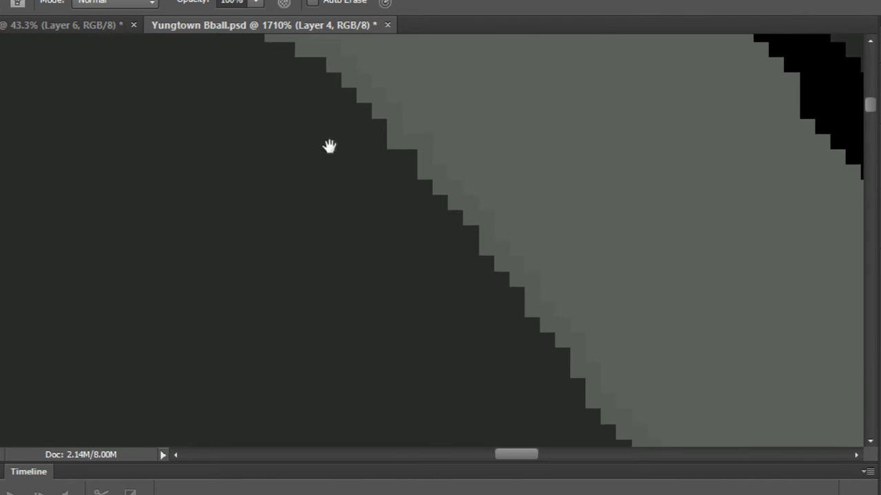
left_click_drag(329, 146, 399, 305)
scroll(256, 252, "up", 3)
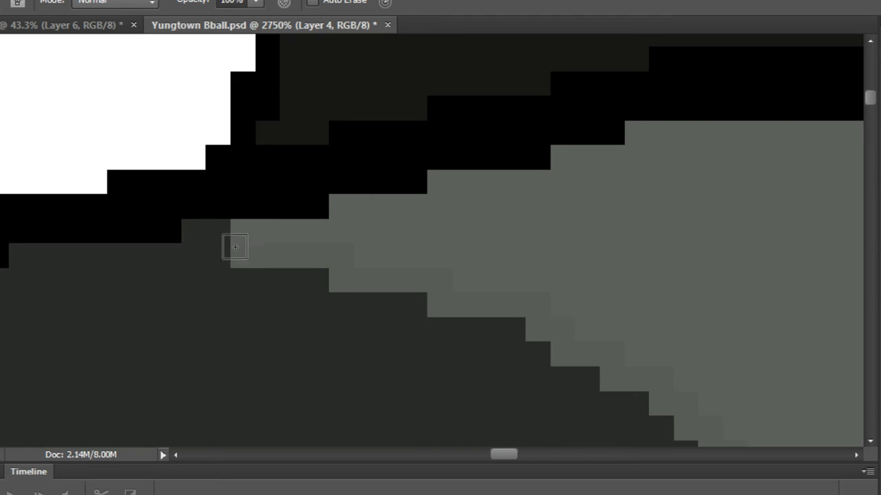
scroll(265, 259, "up", 1)
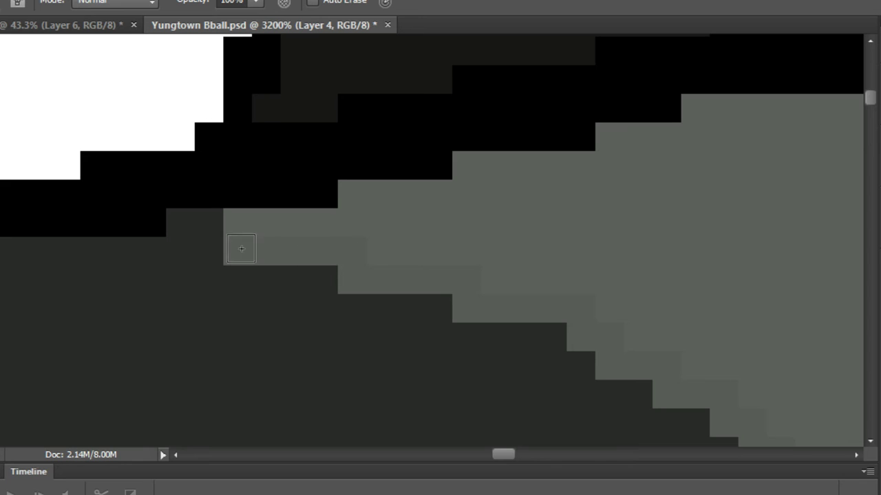
left_click(234, 252)
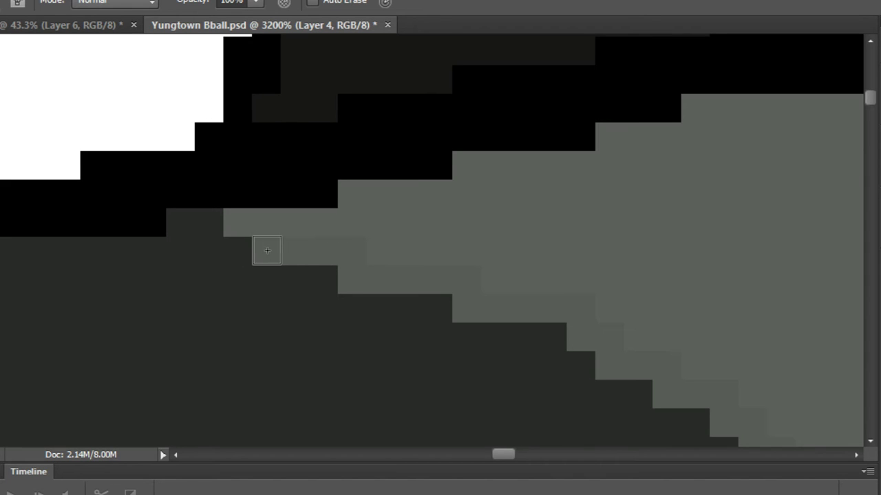
mouse_move(266, 251)
left_mouse_down()
mouse_move(499, 269)
mouse_move(408, 221)
mouse_move(447, 231)
mouse_move(429, 244)
mouse_move(516, 267)
mouse_move(488, 287)
mouse_move(553, 284)
mouse_move(461, 239)
mouse_move(412, 193)
mouse_move(404, 205)
mouse_move(454, 220)
mouse_move(449, 249)
mouse_move(491, 255)
mouse_move(475, 278)
mouse_move(531, 304)
mouse_move(538, 360)
mouse_move(527, 336)
mouse_move(514, 370)
mouse_move(534, 369)
mouse_move(412, 209)
mouse_move(446, 179)
mouse_move(459, 200)
mouse_move(461, 255)
mouse_move(517, 287)
mouse_move(581, 373)
mouse_move(446, 109)
mouse_move(514, 123)
mouse_move(547, 217)
mouse_move(516, 135)
mouse_move(566, 234)
mouse_move(541, 167)
mouse_move(576, 196)
mouse_move(635, 291)
mouse_move(683, 344)
mouse_move(690, 376)
mouse_move(714, 382)
mouse_move(532, 93)
left_mouse_up()
scroll(636, 162, "down", 2)
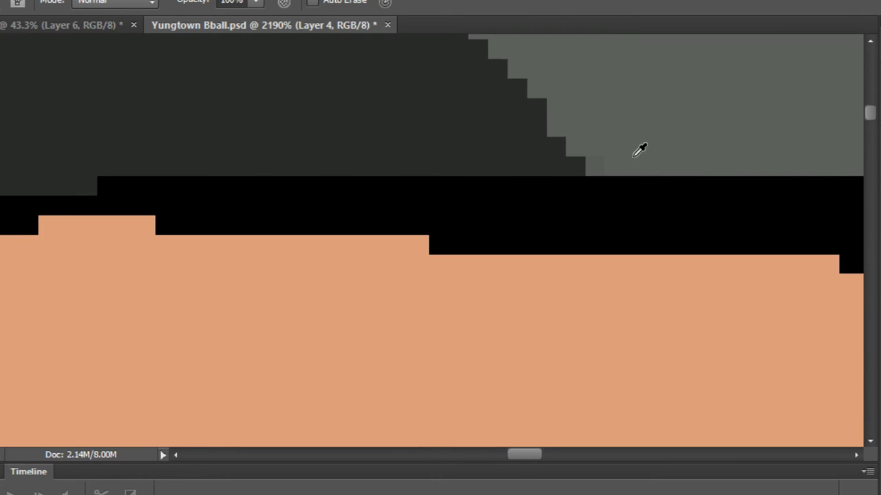
scroll(585, 169, "up", 1)
scroll(612, 112, "down", 6)
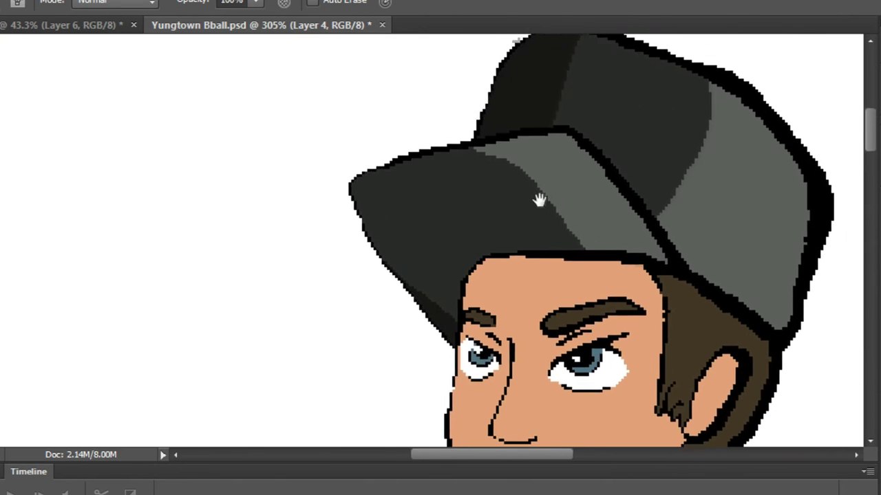
Clean up the blended pixels between the cap's near-black and dark grey panels, and paint out stray grey pixels outside the outline.
left_click_drag(539, 199, 522, 253)
scroll(523, 172, "up", 6)
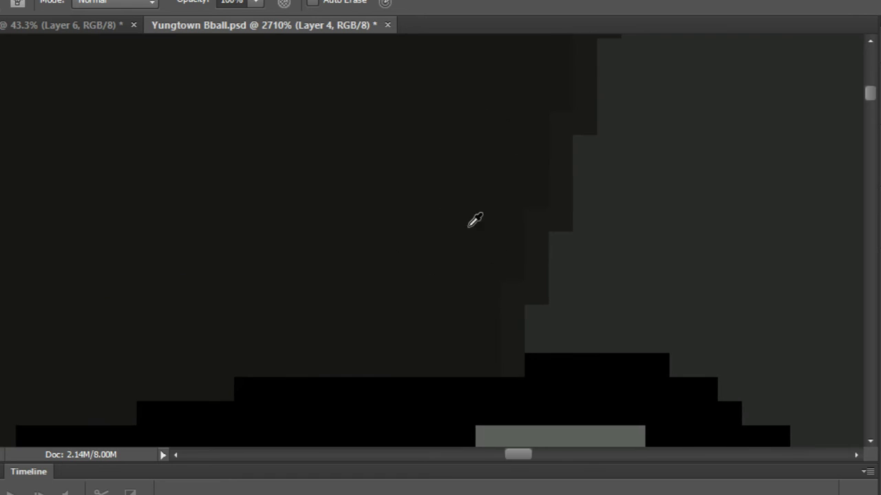
left_click_drag(511, 365, 517, 284)
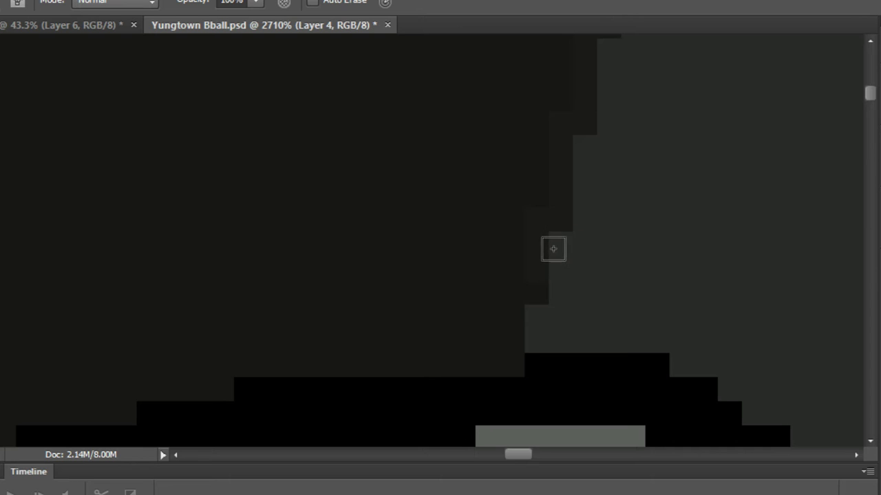
left_click(539, 289)
mouse_move(537, 271)
left_mouse_down()
mouse_move(537, 221)
mouse_move(556, 213)
mouse_move(561, 121)
mouse_move(579, 115)
mouse_move(583, 65)
left_mouse_up()
left_click_drag(578, 101, 532, 331)
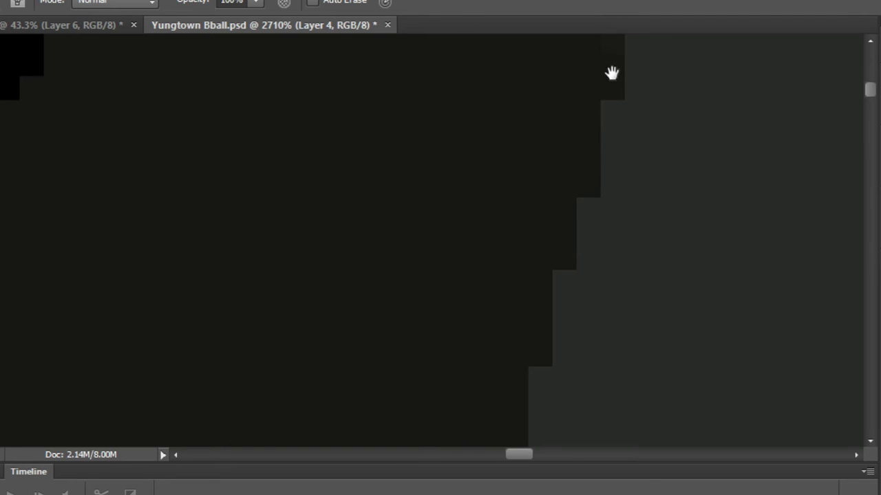
left_click_drag(611, 73, 570, 364)
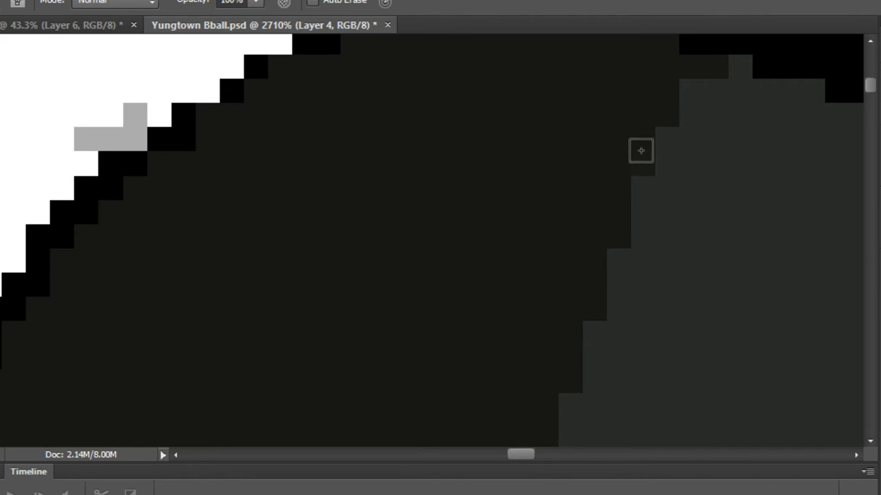
left_click_drag(347, 171, 456, 226)
left_click(280, 117, "alt")
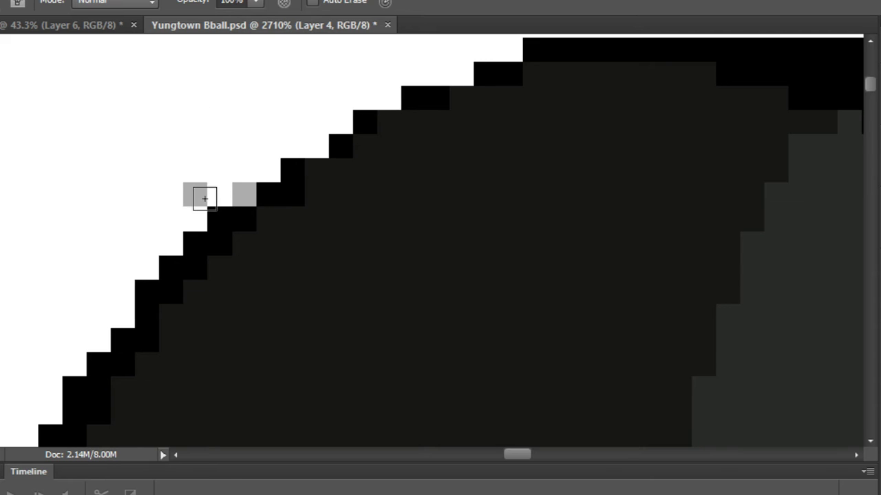
Clean up the blended pixels along the edge between the crown's dark grey panel and its light grey side panel.
scroll(255, 186, "down", 5)
scroll(681, 329, "up", 5)
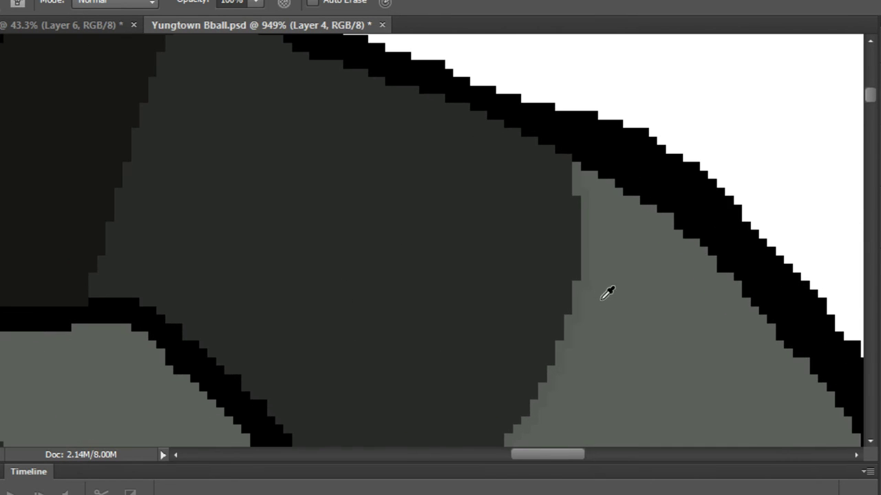
left_click(617, 94)
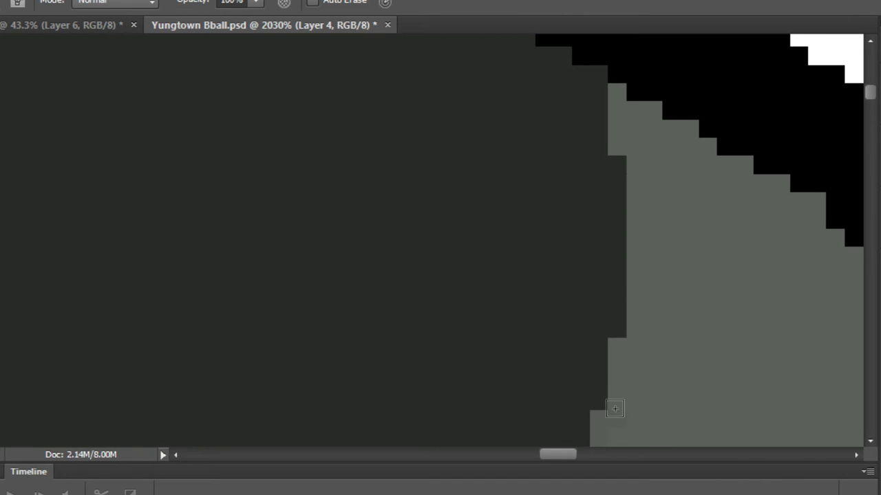
left_click_drag(612, 410, 670, 208)
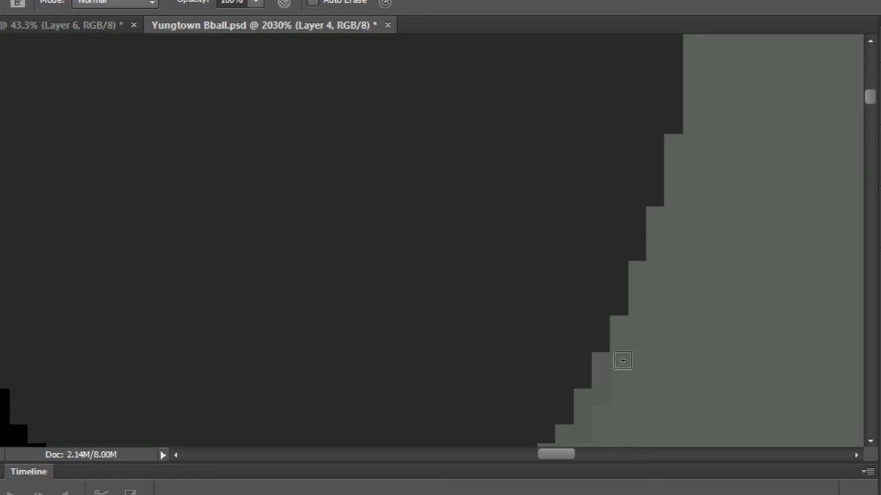
left_click_drag(605, 382, 655, 184)
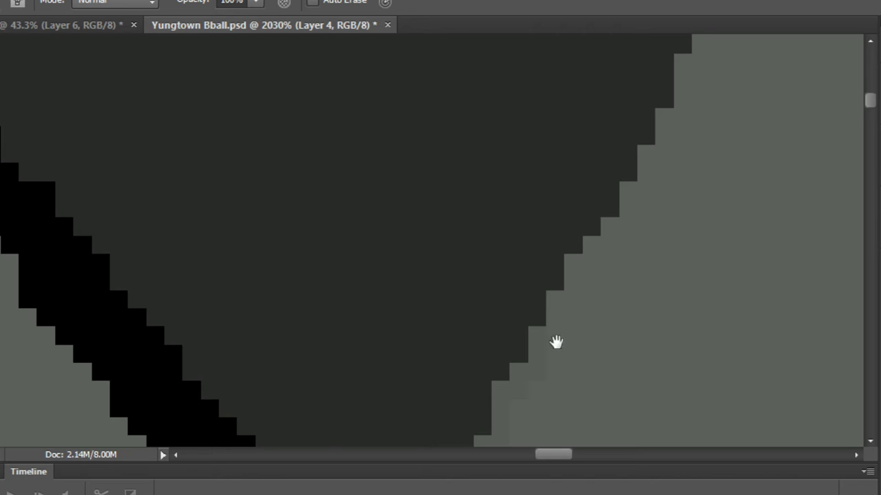
left_click_drag(556, 342, 647, 138)
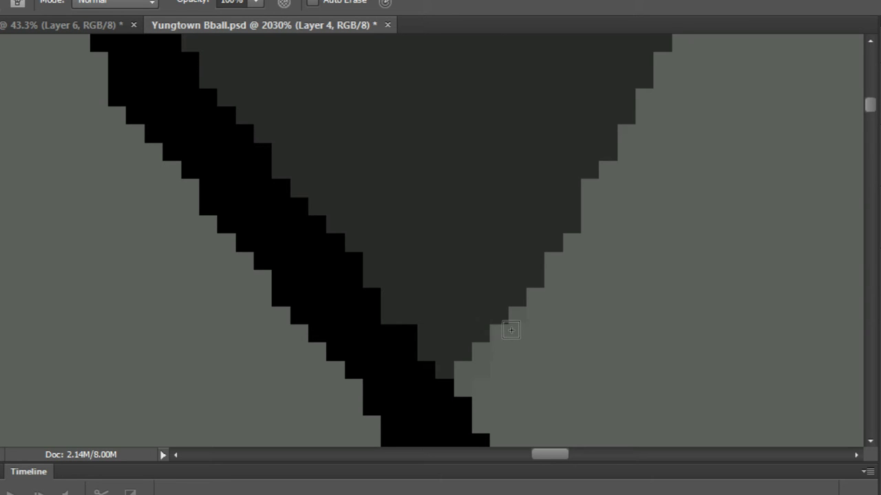
scroll(475, 350, "down", 10)
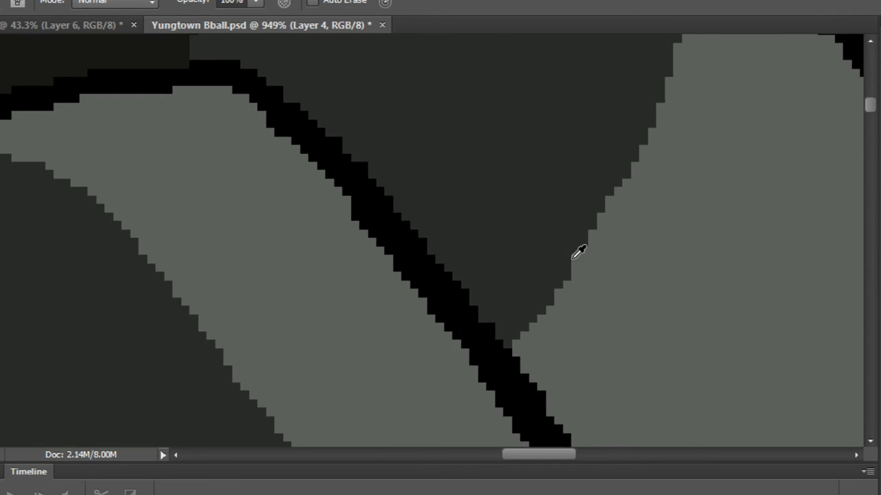
Examine the whole player from cap to shoe to judge the finished cap and find areas still lacking shading.
scroll(621, 208, "down", 3)
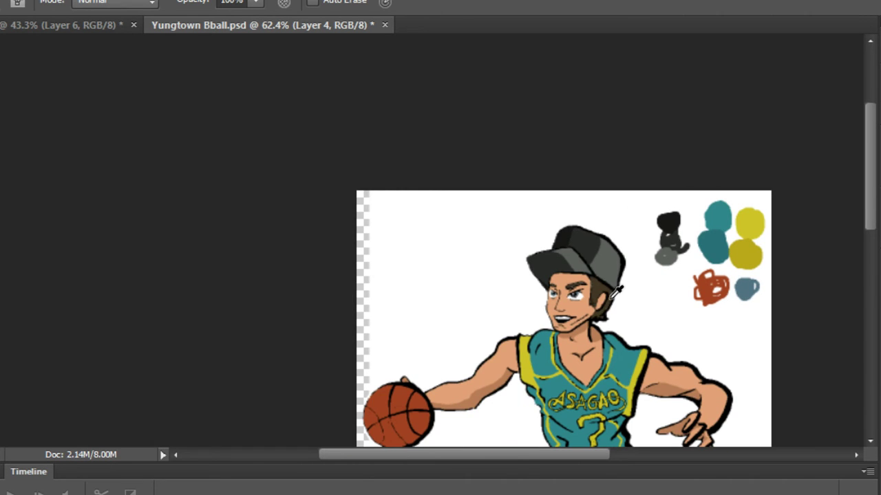
scroll(586, 315, "down", 1)
scroll(657, 402, "up", 3)
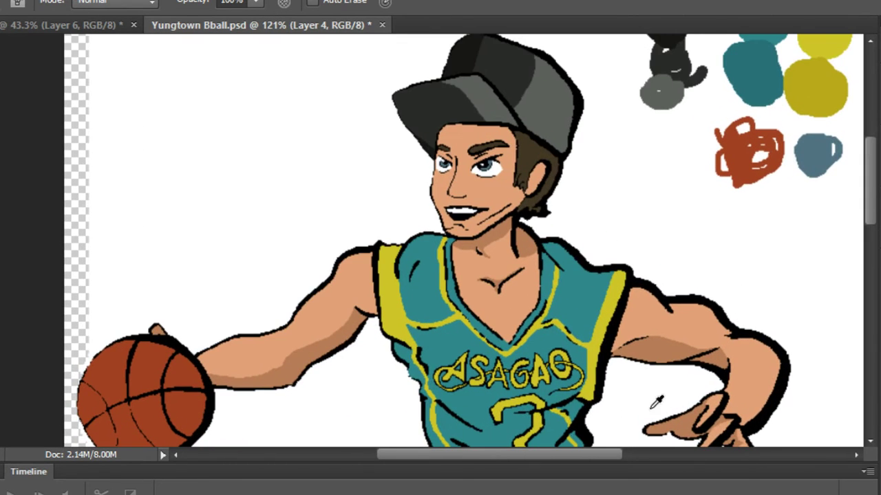
scroll(486, 325, "down", 5)
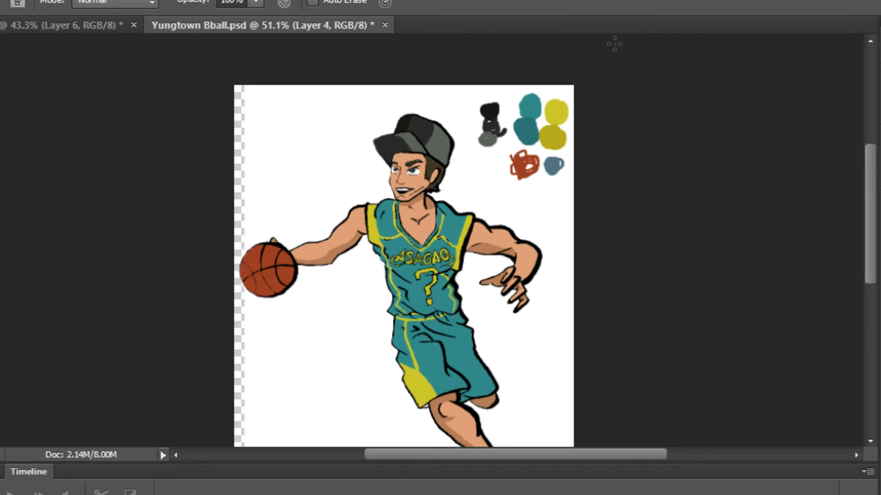
scroll(423, 294, "up", 4)
scroll(438, 291, "down", 5)
scroll(464, 336, "up", 7)
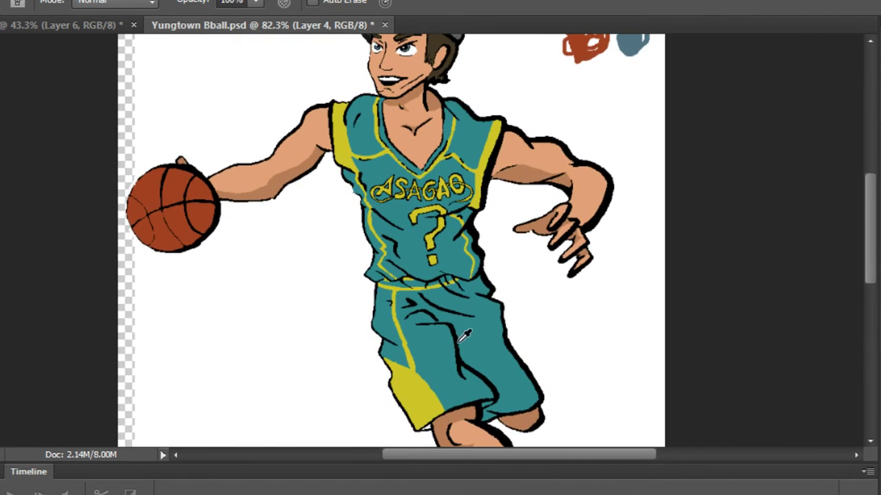
scroll(453, 320, "up", 1)
scroll(468, 320, "down", 3)
scroll(481, 319, "up", 5)
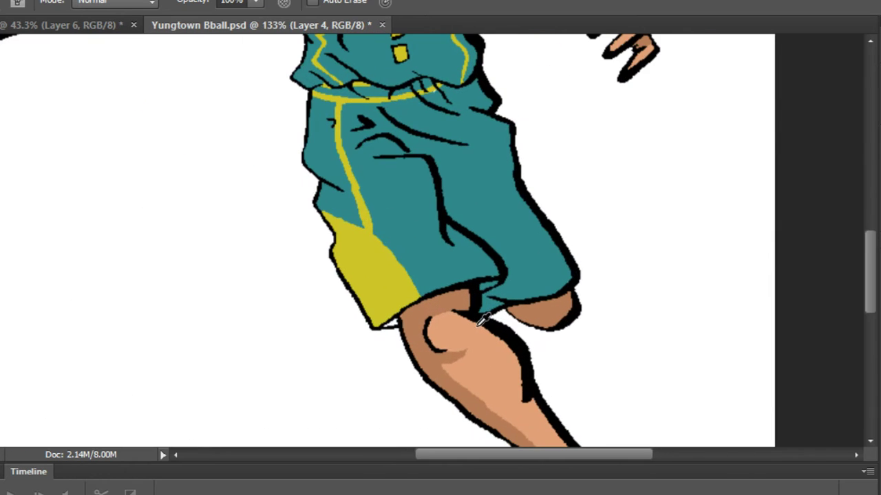
scroll(413, 271, "up", 3)
scroll(635, 162, "down", 10)
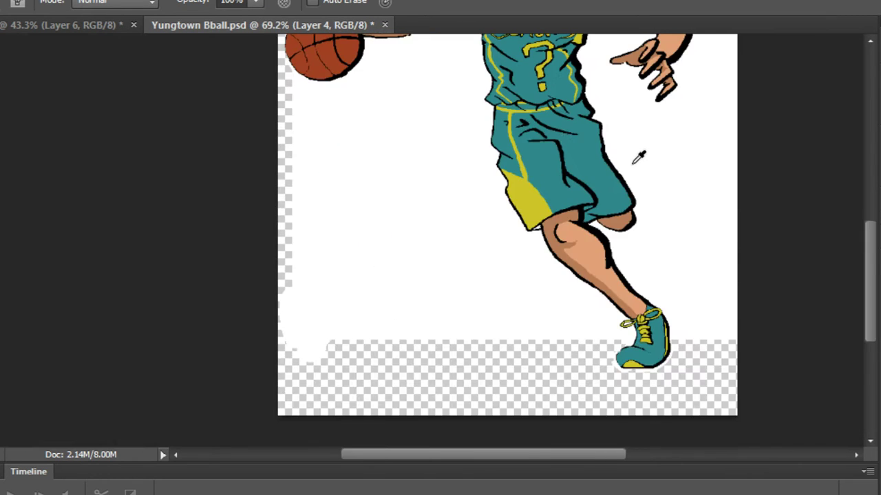
left_click_drag(505, 134, 452, 323)
left_click_drag(454, 148, 422, 238)
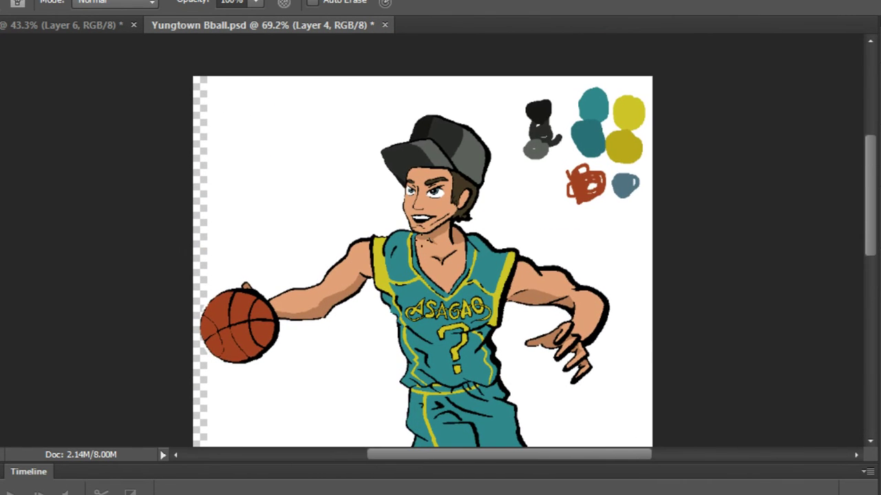
Sample the brown skin-shadow colour from the shaded arm for use on the forehead under the cap.
scroll(303, 328, "up", 8)
left_click(336, 293, "alt")
scroll(500, 195, "up", 7)
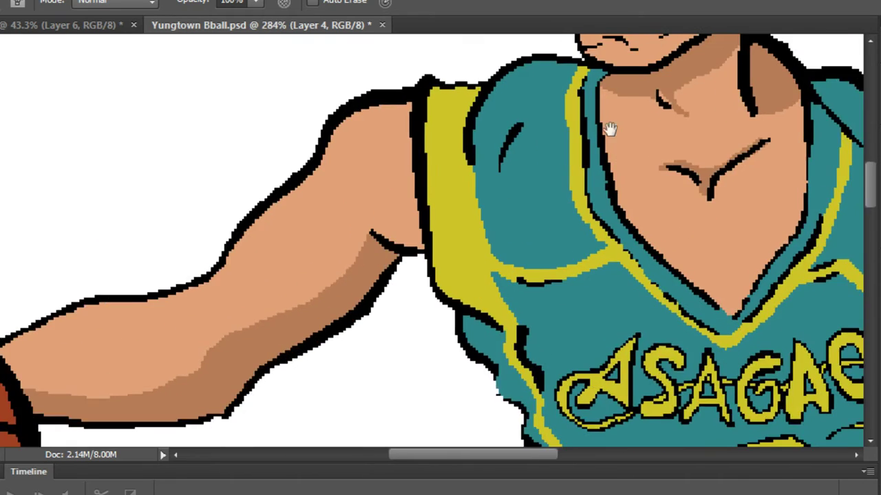
left_click_drag(610, 131, 456, 365)
scroll(413, 289, "up", 4)
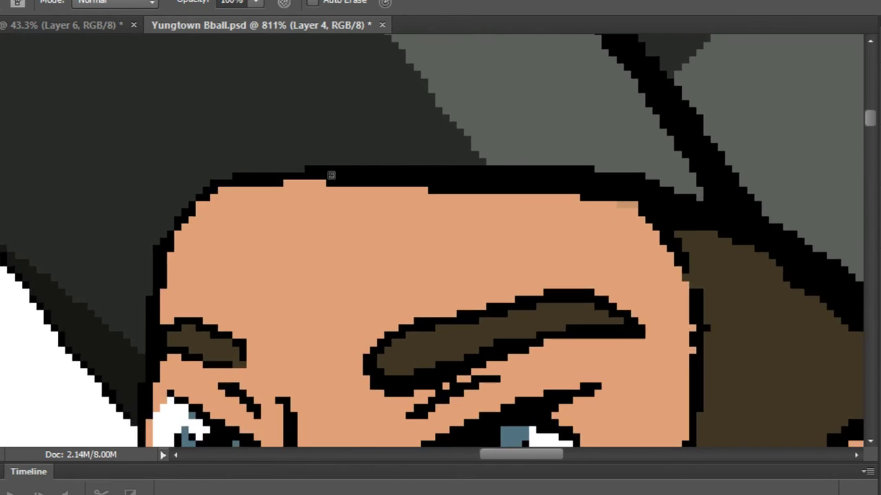
scroll(431, 222, "down", 2)
scroll(431, 221, "down", 2)
scroll(607, 237, "up", 5)
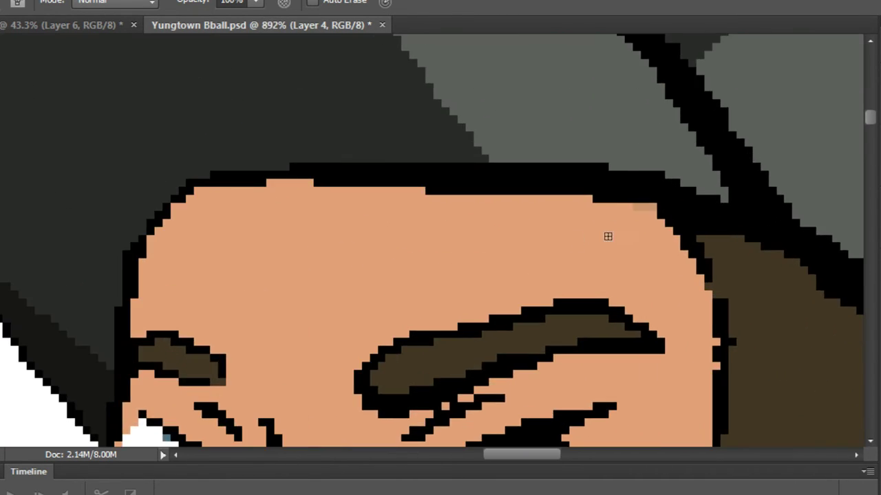
Try a curved brown shadow line across the forehead under the brim, from the hairline to the far eyebrow.
mouse_move(653, 205)
left_mouse_down()
mouse_move(516, 208)
mouse_move(380, 229)
mouse_move(242, 266)
mouse_move(151, 309)
left_mouse_up()
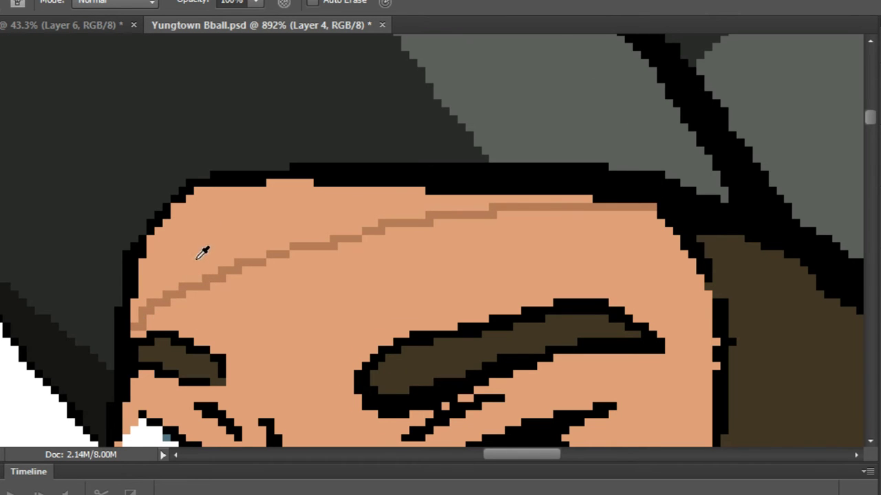
scroll(221, 247, "down", 4)
scroll(232, 244, "up", 2)
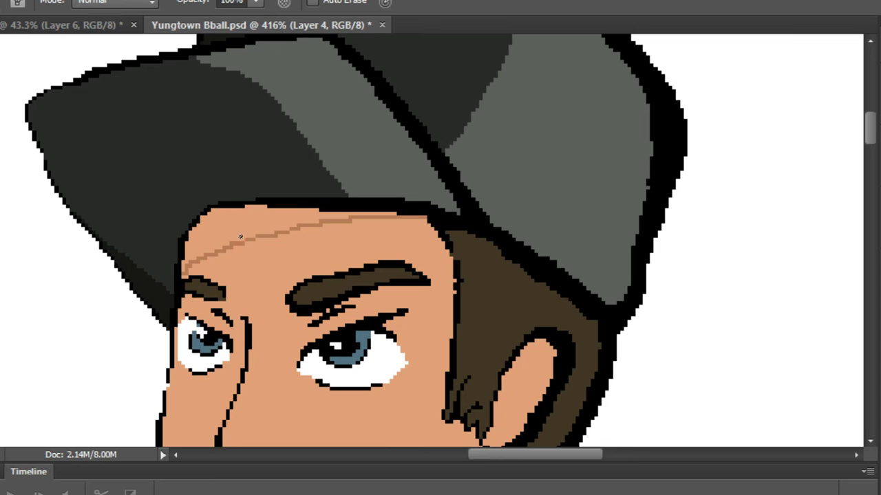
key("g")
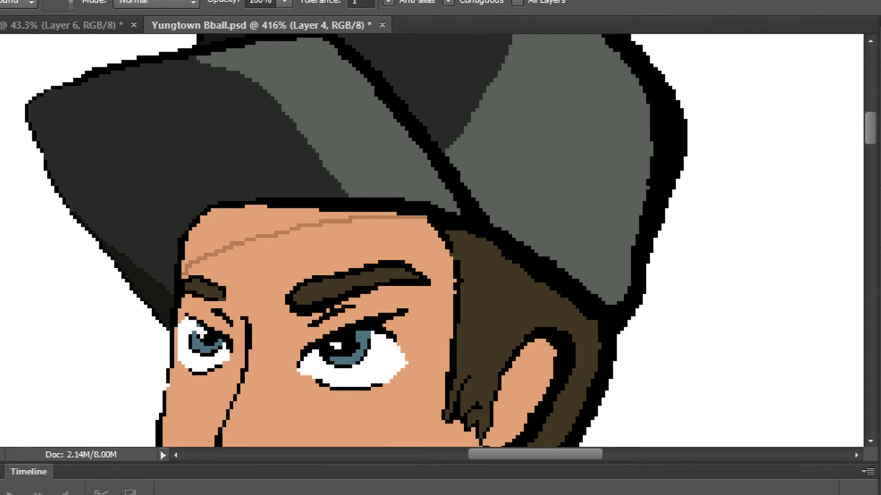
key("b")
scroll(310, 200, "down", 2)
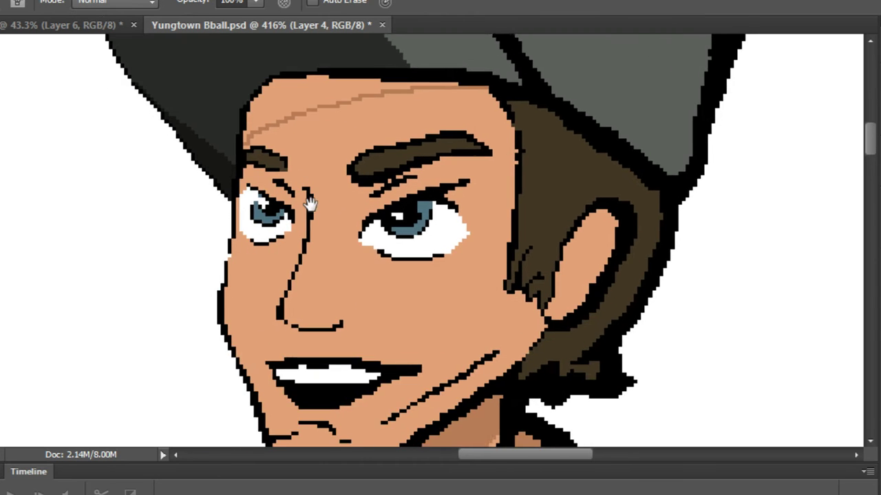
Try brown shading from the far eyebrow to the nose bridge, and undo it together with the forehead shadow line.
scroll(309, 199, "up", 4)
mouse_move(309, 83)
left_mouse_down()
mouse_move(265, 42)
mouse_move(276, 88)
mouse_move(327, 169)
mouse_move(266, 68)
mouse_move(250, 58)
mouse_move(297, 222)
left_mouse_up()
key("space")
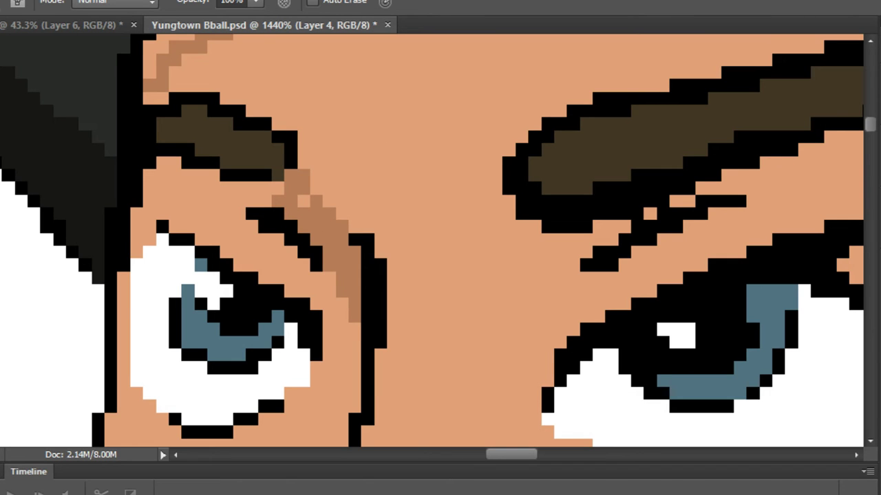
left_click(774, 72)
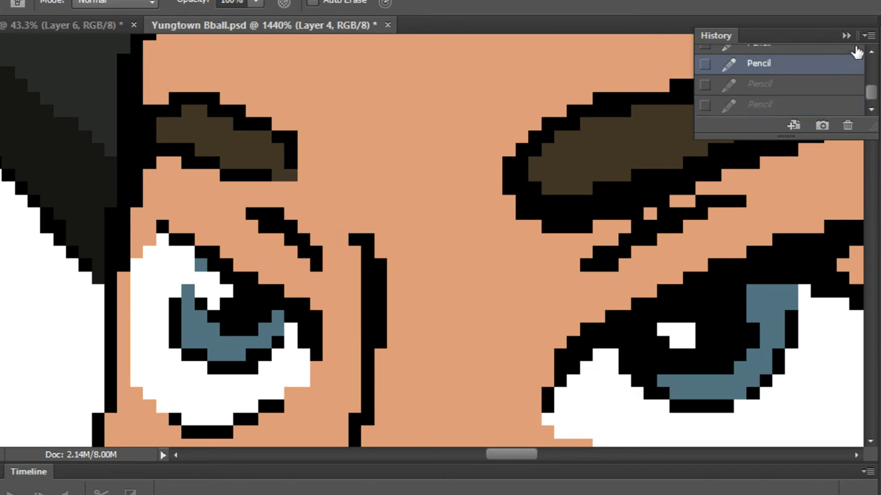
left_click(849, 35)
Paint a brown shadow under the far eyebrow and down the outer side of the eye to its lower lid.
key("space")
left_click_drag(384, 218, 465, 207)
scroll(247, 123, "up", 5)
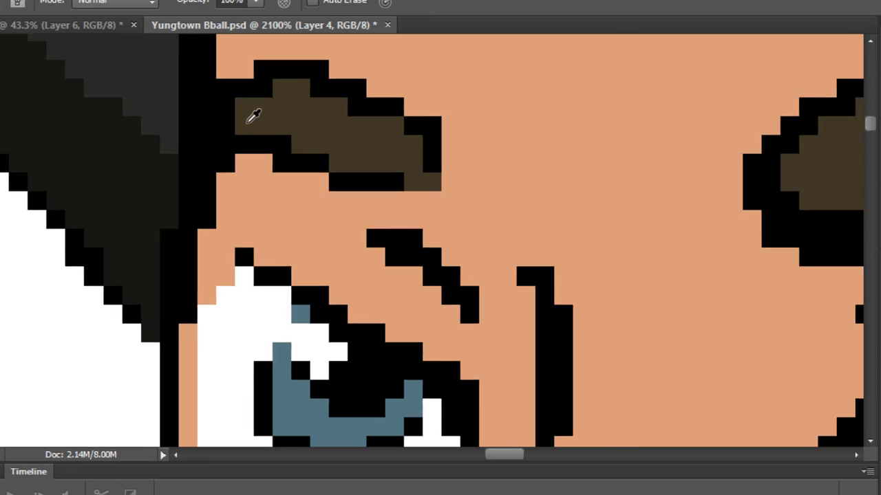
mouse_move(236, 170)
left_mouse_down()
mouse_move(434, 251)
mouse_move(413, 224)
mouse_move(427, 251)
mouse_move(458, 271)
mouse_move(291, 218)
mouse_move(236, 244)
mouse_move(271, 245)
left_mouse_up()
mouse_move(291, 203)
left_mouse_down()
mouse_move(222, 231)
mouse_move(253, 200)
mouse_move(298, 76)
left_mouse_up()
mouse_move(269, 133)
left_mouse_down()
mouse_move(258, 185)
mouse_move(277, 166)
mouse_move(264, 125)
left_mouse_up()
mouse_move(238, 224)
left_mouse_down()
mouse_move(238, 390)
mouse_move(249, 104)
left_mouse_up()
mouse_move(251, 150)
left_mouse_down()
mouse_move(275, 199)
mouse_move(335, 238)
mouse_move(299, 214)
left_mouse_up()
scroll(304, 213, "down", 2)
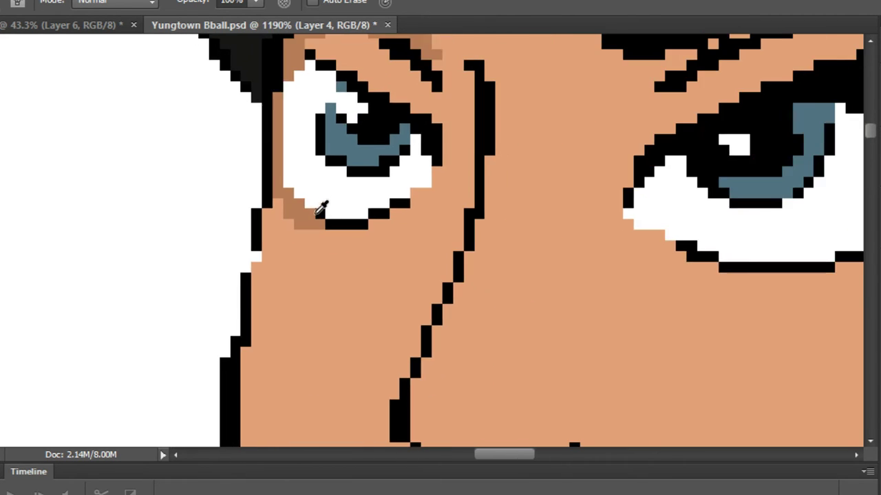
scroll(382, 118, "up", 2)
Undo the trial shading on the far eyelid and extend the brown shadow from the brow to the eye's inner corner.
mouse_move(267, 124)
left_mouse_down()
mouse_move(251, 142)
mouse_move(462, 276)
mouse_move(339, 198)
mouse_move(399, 248)
mouse_move(251, 95)
mouse_move(394, 205)
mouse_move(259, 122)
mouse_move(366, 148)
mouse_move(401, 186)
left_mouse_up()
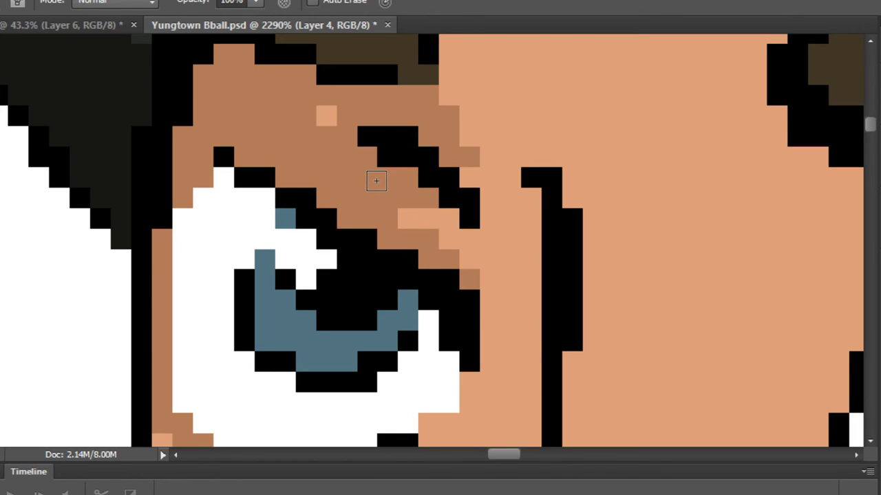
key("ctrl+z")
mouse_move(466, 161)
left_mouse_down()
mouse_move(516, 301)
mouse_move(517, 335)
mouse_move(498, 344)
mouse_move(493, 304)
left_mouse_up()
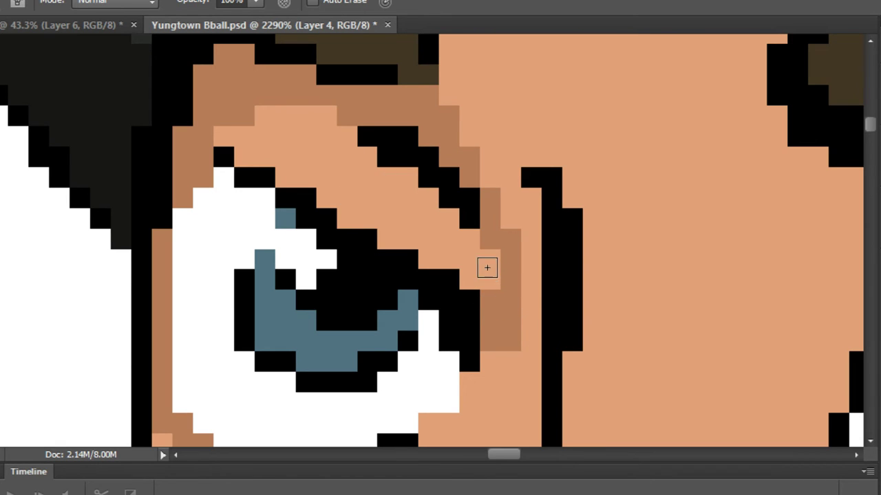
key("ctrl+z")
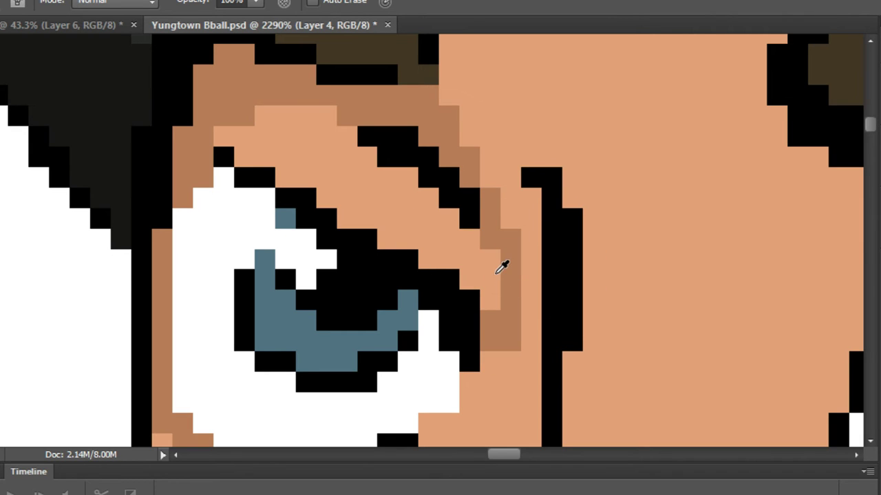
mouse_move(511, 270)
left_mouse_down()
mouse_move(520, 190)
mouse_move(450, 112)
mouse_move(480, 130)
left_mouse_up()
Paint the brown shadow down the far side of the nose line, from the far eye's inner corner to the nose tip.
scroll(474, 138, "down", 4)
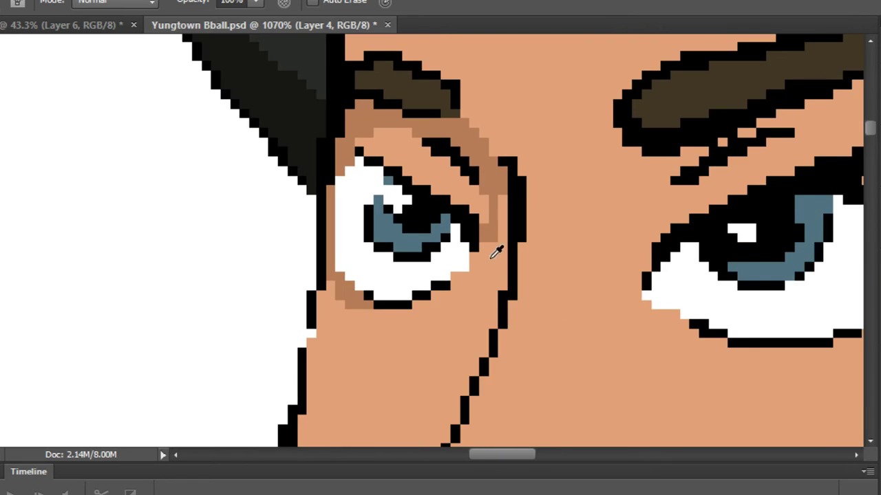
scroll(489, 258, "up", 3)
left_click_drag(516, 155, 515, 295)
mouse_move(500, 244)
left_mouse_down()
mouse_move(477, 332)
mouse_move(508, 186)
mouse_move(528, 179)
mouse_move(487, 277)
mouse_move(521, 191)
left_mouse_up()
scroll(476, 333, "down", 3)
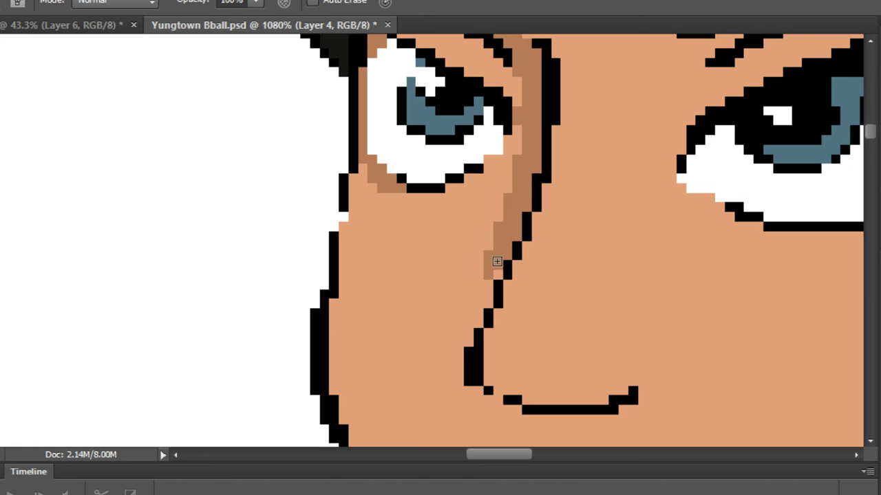
left_click_drag(498, 269, 488, 304)
scroll(459, 317, "down", 5)
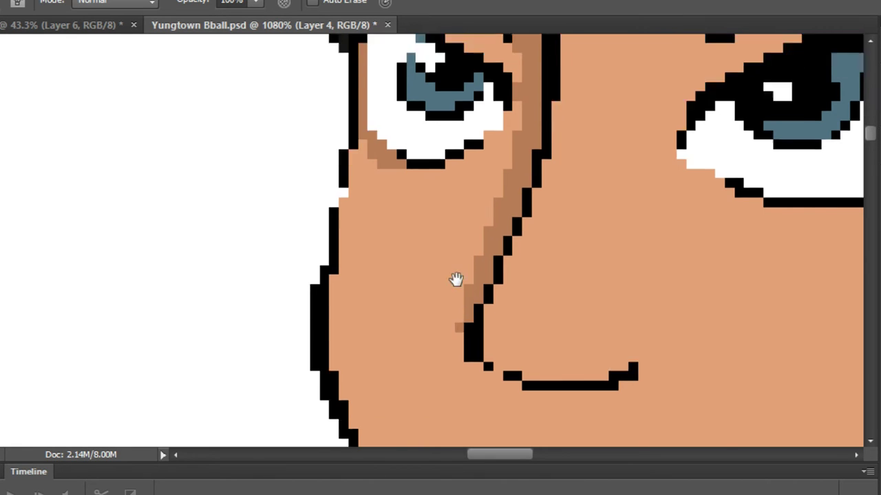
Try a brown shadow around the nose tip and along the underside of the nose, and undo it.
scroll(410, 119, "up", 2)
mouse_move(409, 185)
left_mouse_down()
mouse_move(434, 226)
mouse_move(412, 178)
mouse_move(460, 237)
mouse_move(455, 232)
mouse_move(513, 261)
mouse_move(464, 227)
mouse_move(512, 256)
mouse_move(592, 253)
mouse_move(655, 235)
mouse_move(639, 253)
mouse_move(553, 266)
mouse_move(506, 252)
mouse_move(612, 246)
left_mouse_up()
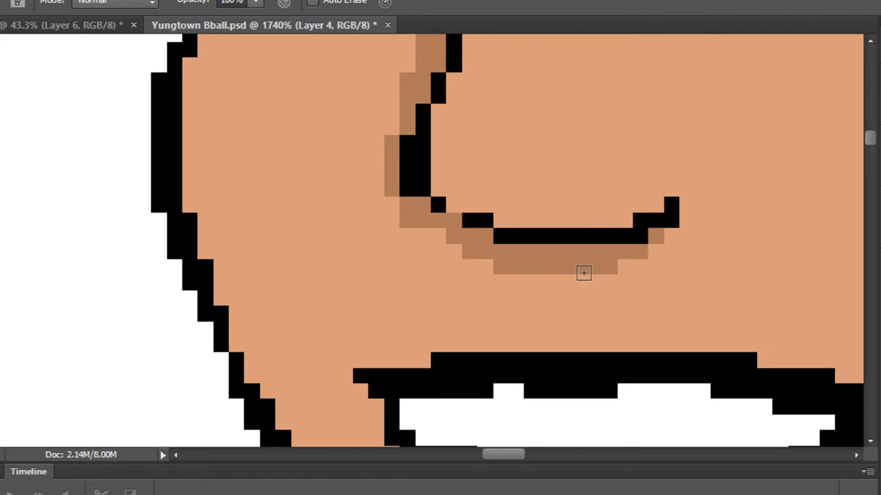
mouse_move(583, 273)
left_mouse_down()
mouse_move(524, 295)
mouse_move(596, 260)
mouse_move(518, 287)
mouse_move(571, 271)
left_mouse_up()
key("ctrl+z")
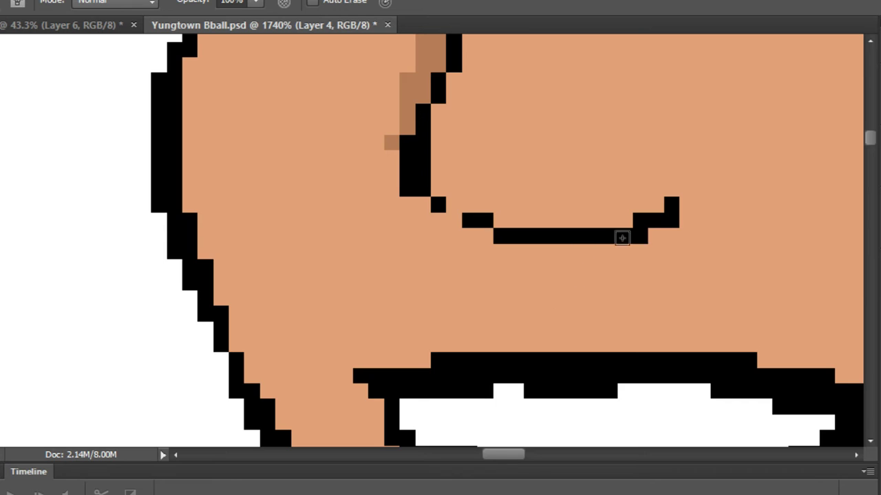
Paint a brown shadow around the nose tip and under the nose, tapering to a point above the upper lip.
mouse_move(659, 233)
left_mouse_down()
mouse_move(630, 244)
mouse_move(562, 253)
mouse_move(486, 241)
mouse_move(409, 193)
mouse_move(397, 151)
mouse_move(395, 195)
mouse_move(528, 274)
mouse_move(557, 284)
mouse_move(625, 254)
mouse_move(549, 273)
left_mouse_up()
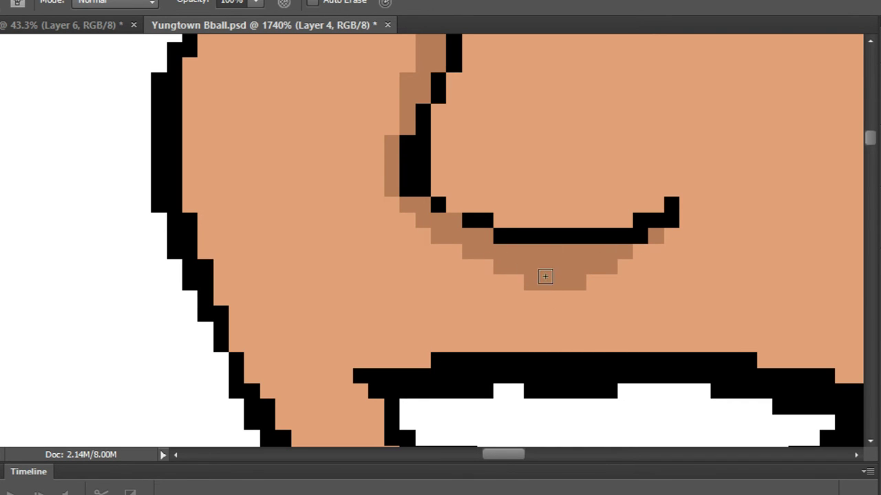
scroll(556, 234, "down", 5)
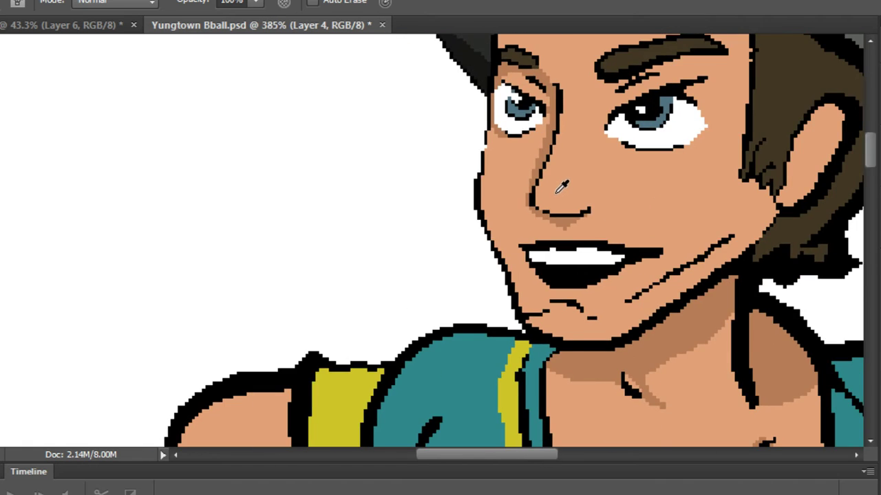
Try a brown stroke rising from the nose tip onto the far cheek, and undo it.
scroll(558, 189, "up", 3)
scroll(571, 318, "up", 1)
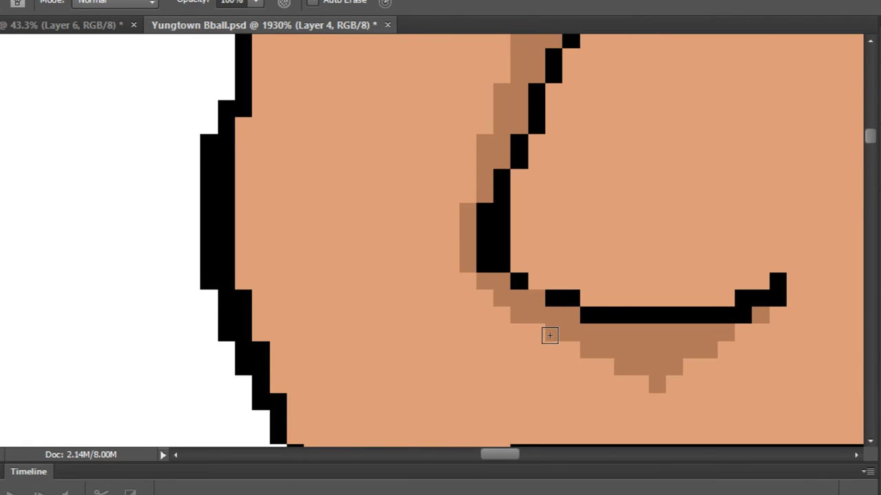
mouse_move(509, 300)
left_mouse_down()
mouse_move(471, 269)
mouse_move(415, 178)
left_mouse_up()
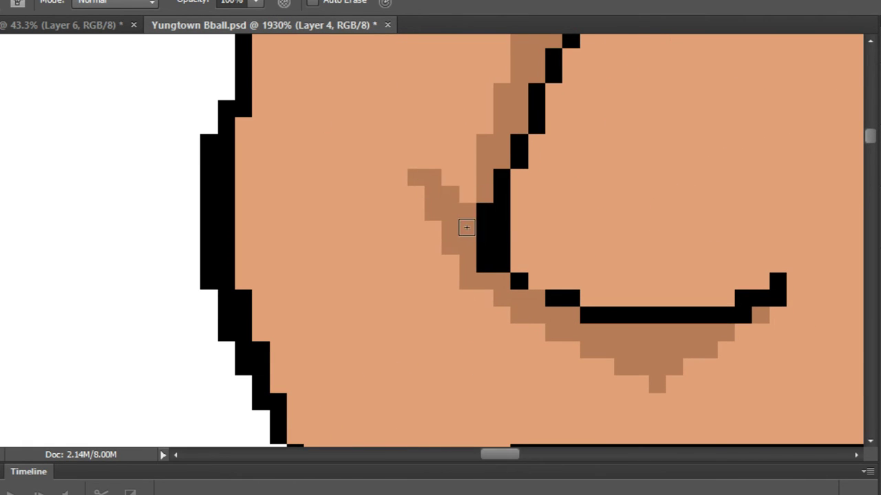
key("ctrl+z")
Paint brown shading beneath the far eye, joining the face's outer edge to the shadow beside the nose.
scroll(468, 206, "down", 5)
scroll(395, 257, "up", 4)
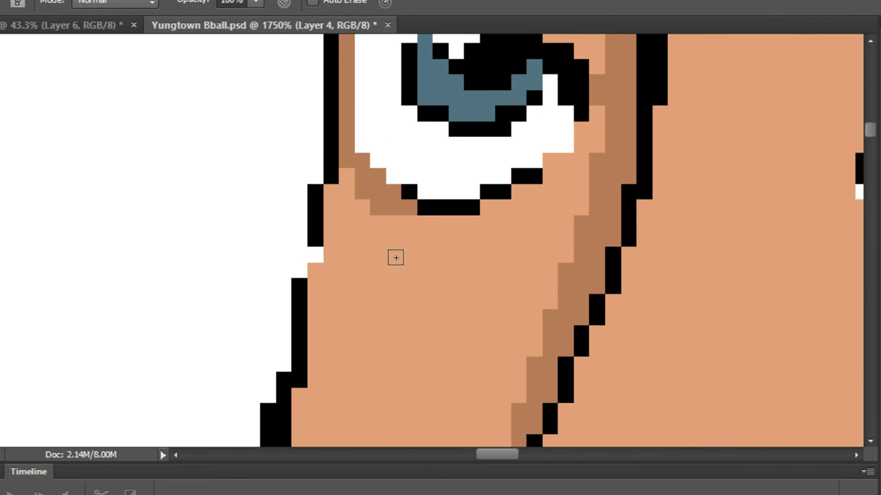
mouse_move(464, 270)
left_mouse_down()
mouse_move(379, 209)
mouse_move(429, 246)
mouse_move(361, 216)
mouse_move(333, 230)
mouse_move(336, 210)
mouse_move(363, 226)
mouse_move(354, 196)
mouse_move(365, 187)
mouse_move(435, 243)
mouse_move(458, 234)
mouse_move(451, 223)
mouse_move(533, 201)
mouse_move(505, 225)
mouse_move(544, 201)
mouse_move(535, 190)
mouse_move(563, 185)
mouse_move(550, 169)
mouse_move(592, 140)
mouse_move(611, 110)
mouse_move(588, 122)
mouse_move(573, 231)
mouse_move(589, 169)
mouse_move(534, 256)
mouse_move(503, 272)
mouse_move(404, 174)
mouse_move(340, 153)
left_mouse_up()
scroll(540, 232, "down", 3)
scroll(562, 324, "down", 1)
scroll(560, 306, "up", 3)
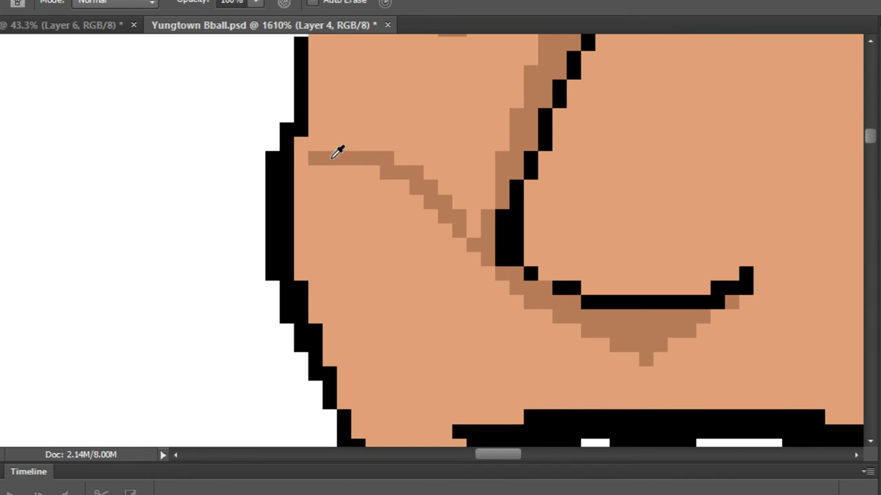
scroll(338, 152, "down", 6)
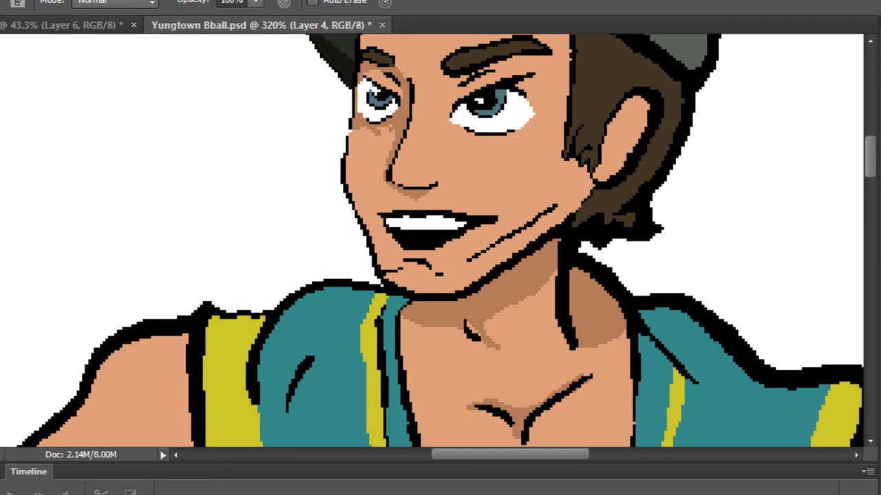
Undo the trial chin stroke and paint a brown shadow between the lower lip and the chin crease.
scroll(413, 172, "up", 3)
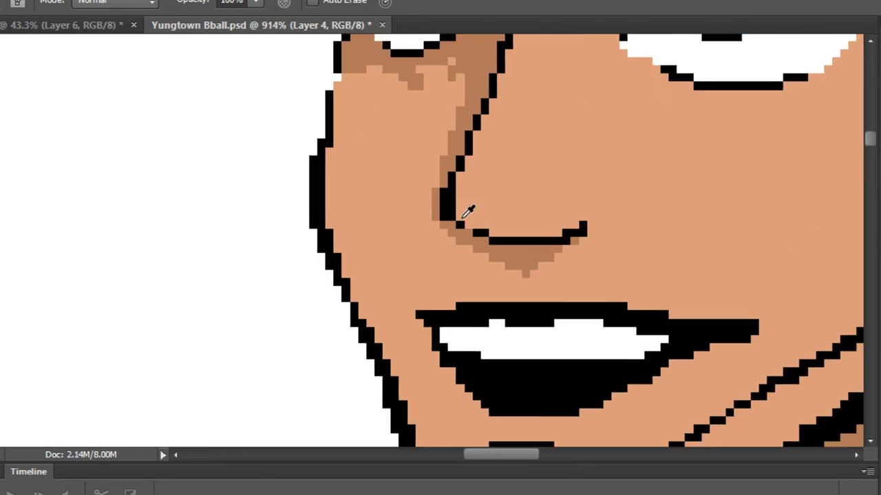
scroll(482, 214, "down", 2)
scroll(523, 275, "up", 2)
scroll(560, 350, "up", 1)
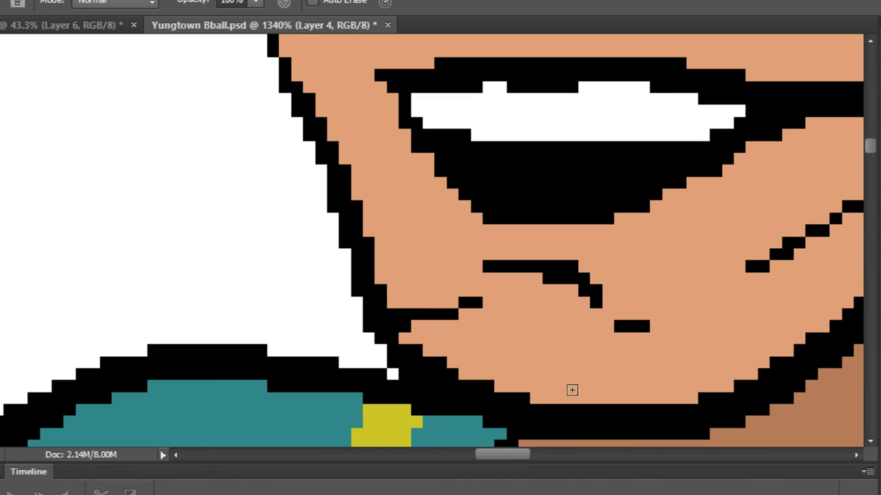
mouse_move(495, 384)
left_mouse_down()
mouse_move(490, 348)
mouse_move(523, 300)
left_mouse_up()
key("ctrl+z")
left_click(499, 255)
mouse_move(561, 255)
left_mouse_down()
mouse_move(517, 266)
mouse_move(528, 267)
mouse_move(502, 282)
mouse_move(487, 274)
mouse_move(552, 264)
mouse_move(470, 248)
mouse_move(546, 258)
mouse_move(470, 237)
mouse_move(547, 244)
mouse_move(469, 218)
mouse_move(594, 232)
mouse_move(517, 254)
mouse_move(607, 238)
left_mouse_up()
left_click_drag(453, 194, 468, 209)
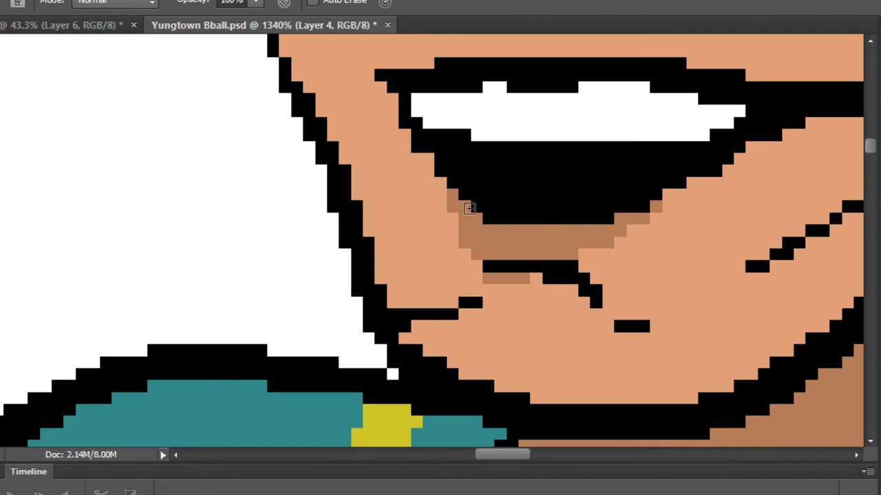
Shade the far side of the chin and lower jaw in brown, trimming the edge with the sampled skin tone.
mouse_move(530, 266)
left_mouse_down()
mouse_move(485, 297)
mouse_move(480, 318)
mouse_move(529, 261)
mouse_move(489, 302)
mouse_move(487, 337)
mouse_move(521, 265)
mouse_move(476, 341)
mouse_move(491, 388)
mouse_move(494, 307)
mouse_move(481, 345)
mouse_move(502, 393)
left_mouse_up()
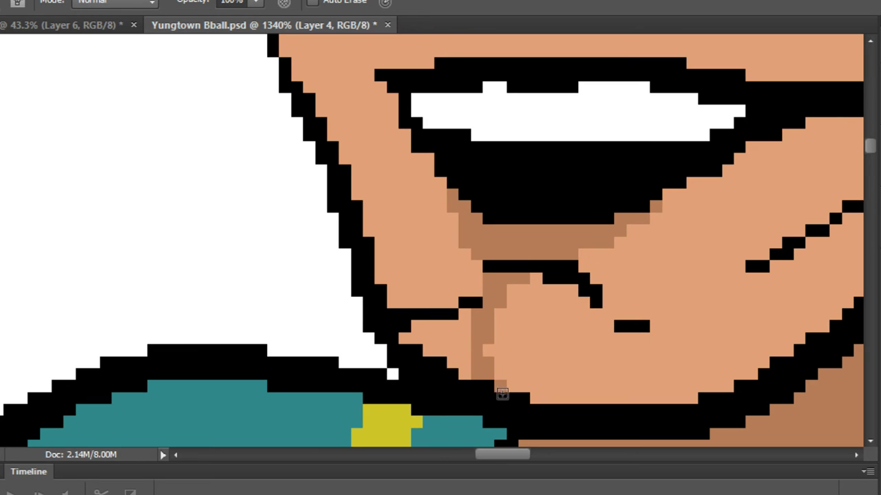
mouse_move(492, 285)
left_mouse_down()
mouse_move(472, 295)
mouse_move(485, 392)
left_mouse_up()
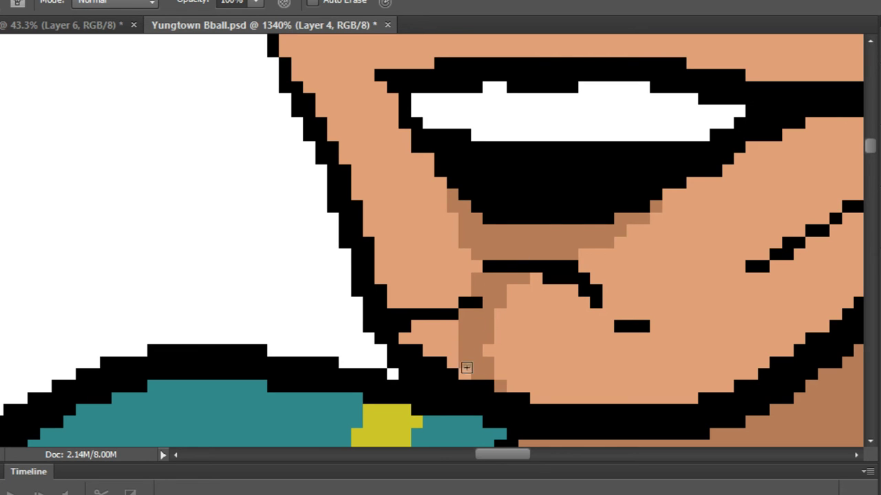
mouse_move(455, 357)
left_mouse_down()
mouse_move(394, 324)
mouse_move(448, 337)
mouse_move(391, 265)
mouse_move(433, 279)
mouse_move(436, 297)
mouse_move(434, 234)
left_mouse_up()
left_click(553, 336, "alt")
scroll(503, 364, "up", 4)
mouse_move(494, 366)
left_mouse_down()
mouse_move(475, 278)
mouse_move(502, 249)
mouse_move(544, 242)
mouse_move(499, 343)
left_mouse_up()
left_click(404, 232, "alt")
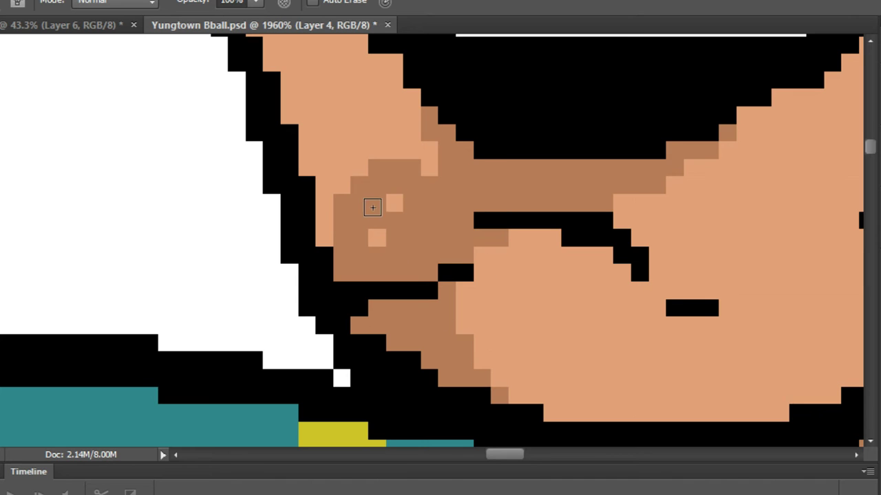
mouse_move(369, 206)
left_mouse_down()
mouse_move(382, 234)
mouse_move(362, 268)
mouse_move(320, 228)
mouse_move(301, 132)
mouse_move(309, 167)
mouse_move(341, 213)
mouse_move(329, 167)
mouse_move(431, 166)
mouse_move(388, 60)
mouse_move(437, 286)
left_mouse_up()
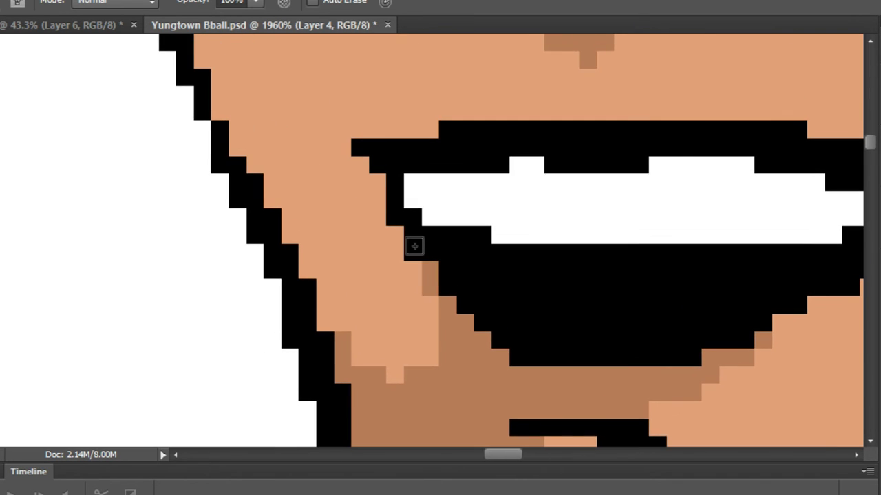
Paint brown shadow along the far corner of the mouth and from the upper lip up to the nose shadow.
left_click_drag(396, 236, 361, 164)
scroll(373, 158, "down", 7)
scroll(375, 158, "up", 2)
scroll(424, 214, "up", 2)
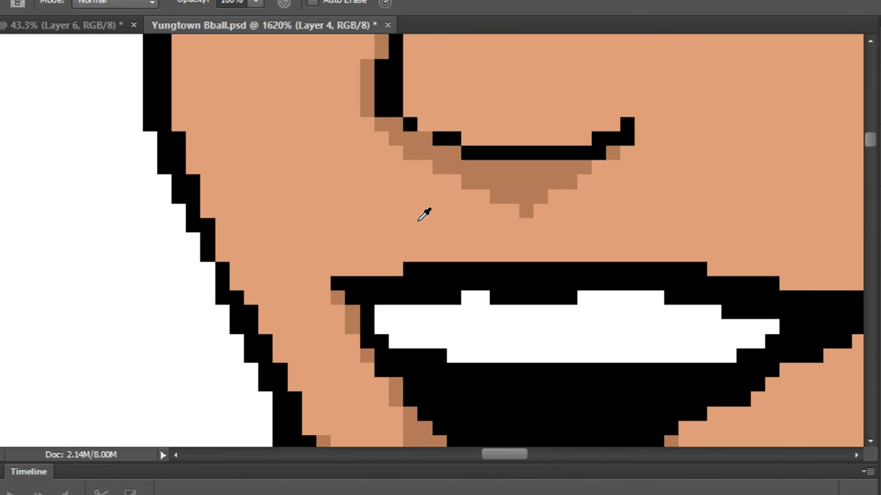
mouse_move(365, 268)
left_mouse_down()
mouse_move(433, 230)
mouse_move(444, 205)
mouse_move(440, 167)
mouse_move(417, 240)
mouse_move(400, 259)
mouse_move(456, 164)
mouse_move(440, 231)
mouse_move(424, 253)
mouse_move(464, 170)
mouse_move(440, 255)
left_mouse_up()
mouse_move(466, 172)
left_mouse_down()
mouse_move(471, 201)
mouse_move(448, 249)
mouse_move(476, 186)
left_mouse_up()
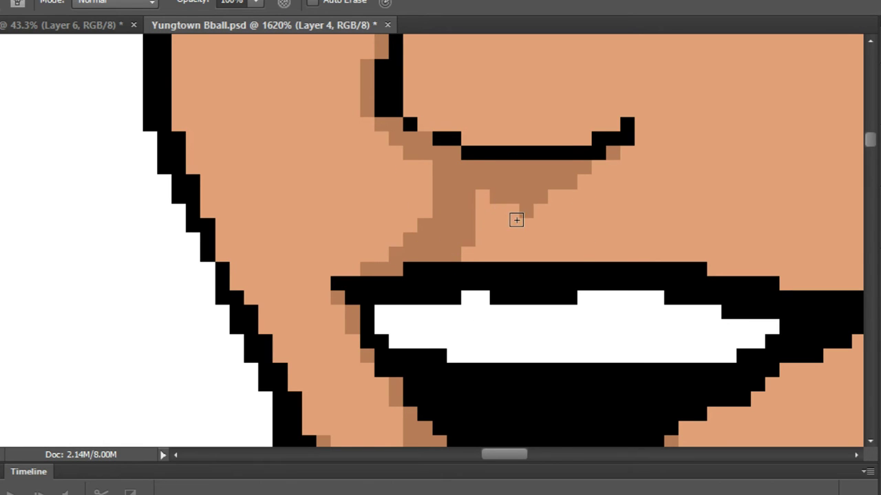
scroll(506, 198, "down", 2)
left_click(471, 192)
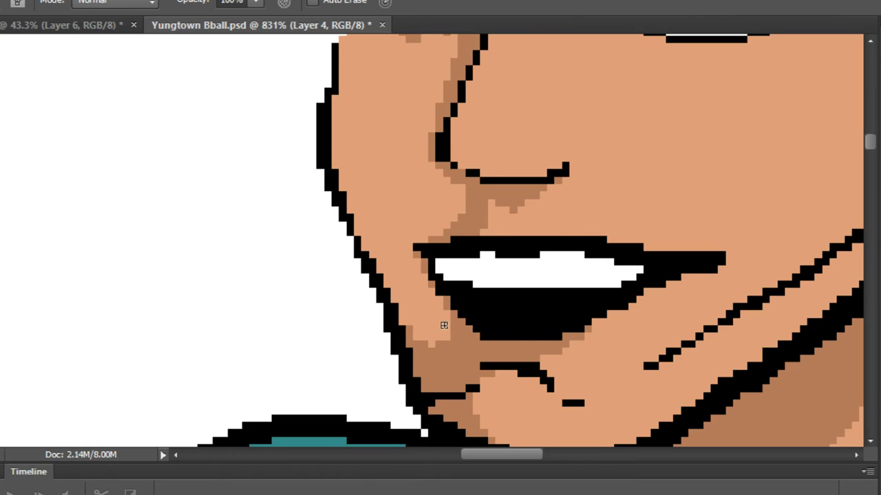
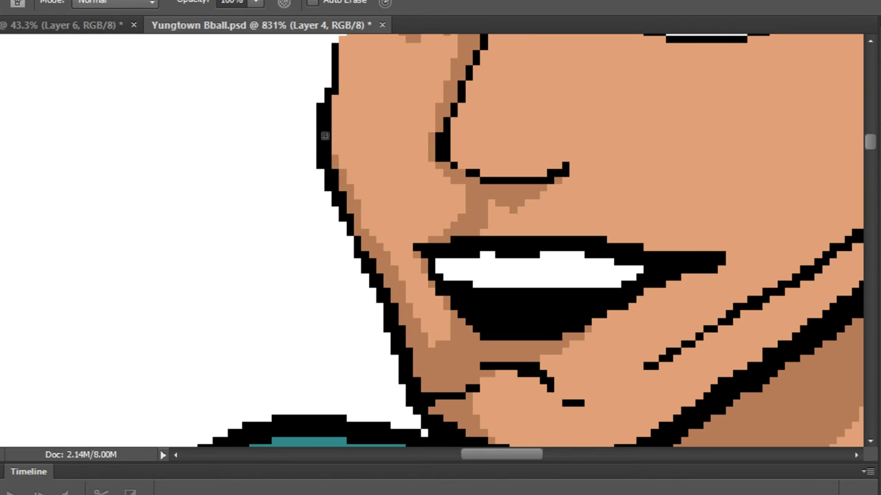
Outline the far jaw and cheek edge in brown up to the eye, and fill the enclosed cheek with the same brown.
scroll(355, 132, "up", 4)
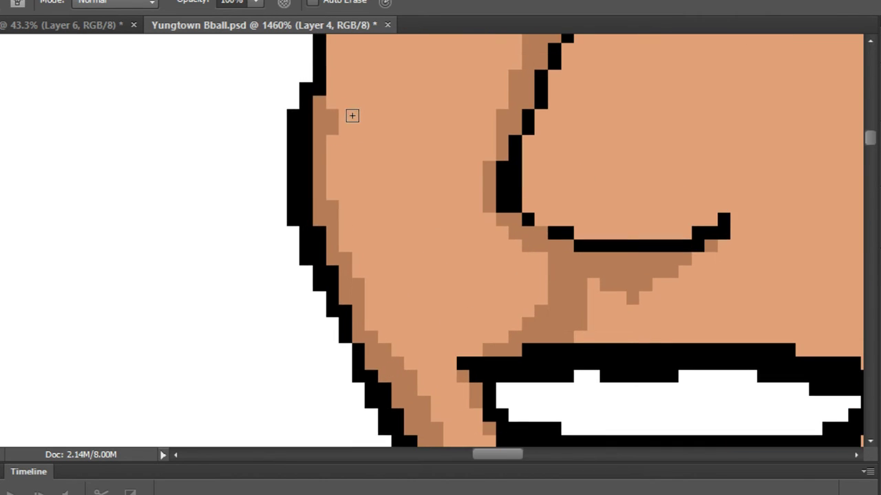
mouse_move(326, 271)
left_mouse_down()
mouse_move(326, 146)
mouse_move(357, 117)
mouse_move(367, 85)
left_mouse_up()
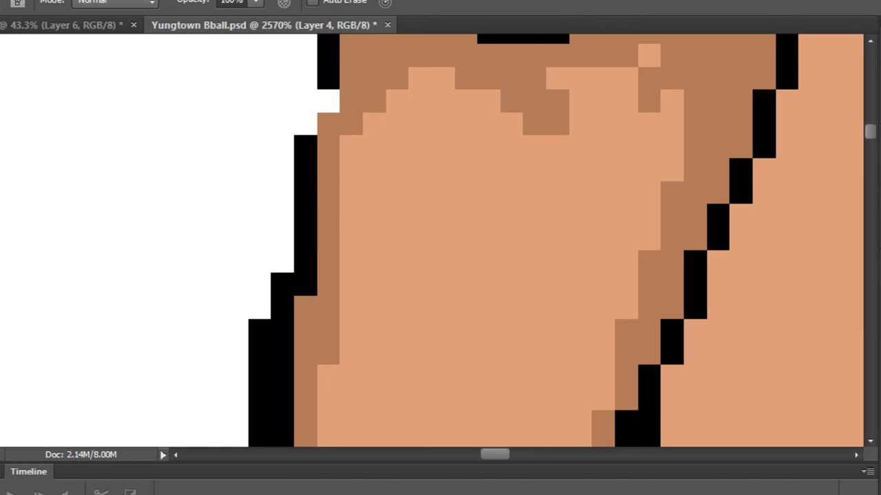
key("g")
left_click(455, 199)
scroll(452, 199, "down", 7)
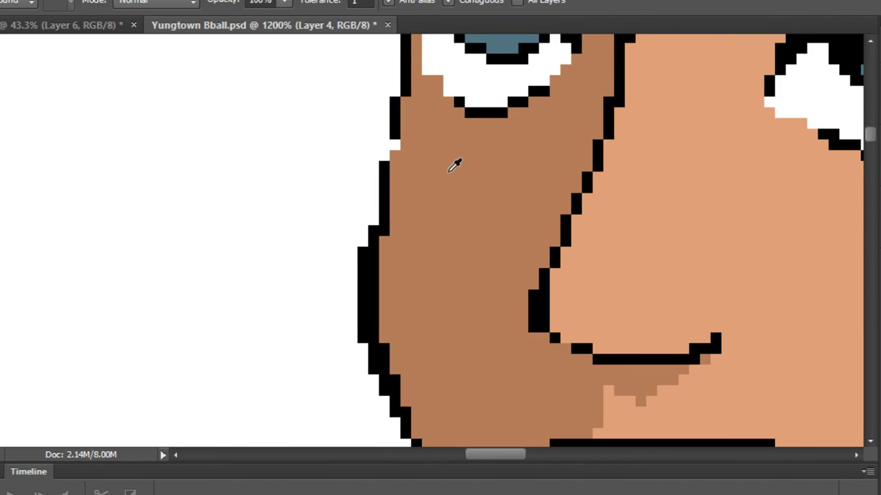
scroll(466, 101, "down", 2)
scroll(275, 118, "up", 3)
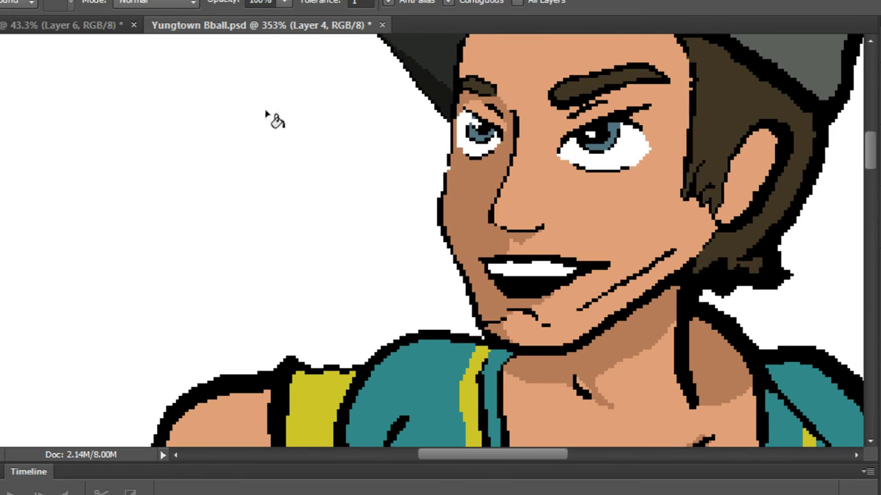
Paint a curved brown shadow line from the inner end of the far eyebrow up onto the forehead.
key("b")
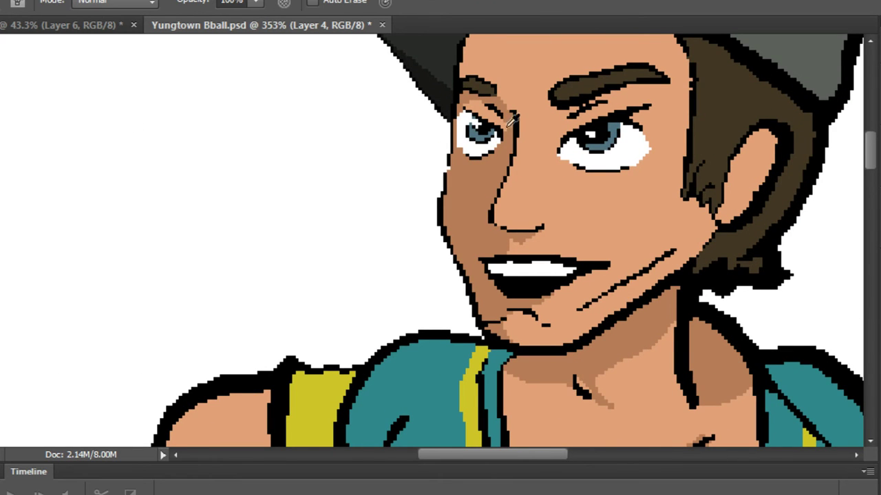
scroll(573, 117, "down", 1)
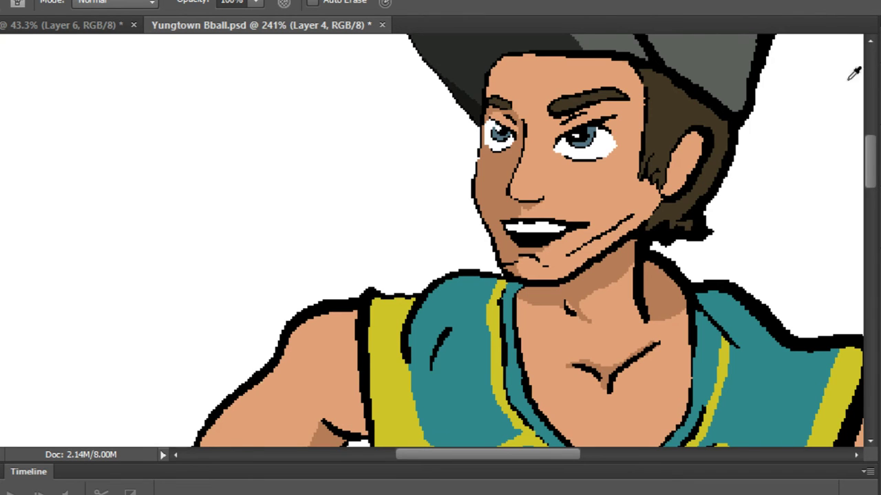
scroll(291, 137, "up", 4)
scroll(354, 154, "down", 2)
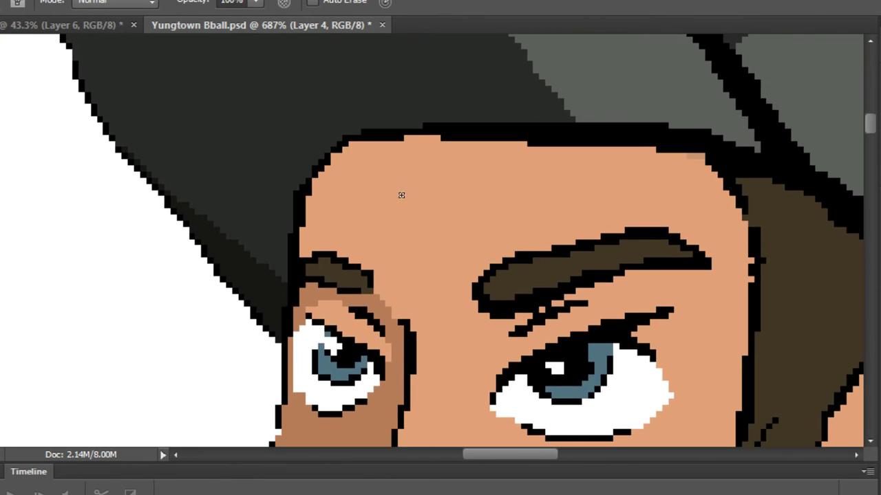
scroll(401, 195, "up", 2)
mouse_move(389, 374)
left_mouse_down()
mouse_move(382, 281)
mouse_move(473, 164)
mouse_move(395, 247)
mouse_move(376, 335)
mouse_move(376, 325)
mouse_move(435, 206)
mouse_move(384, 298)
mouse_move(402, 394)
mouse_move(415, 413)
left_mouse_up()
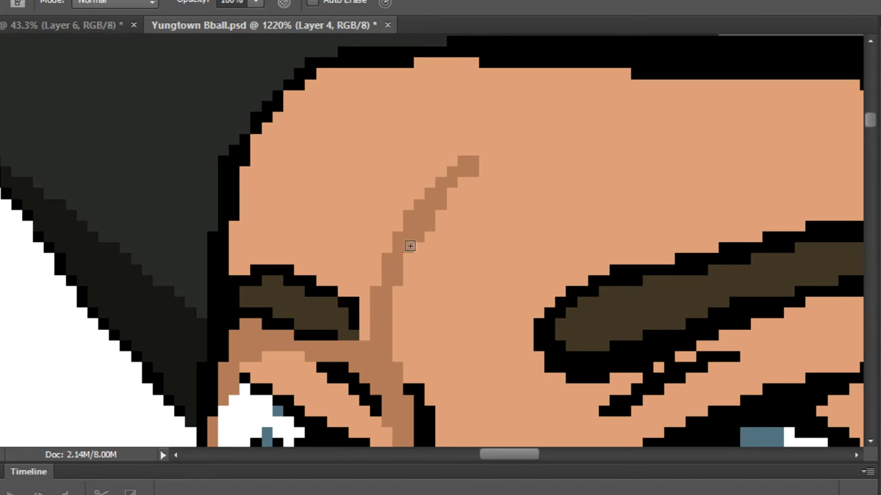
scroll(429, 301, "up", 2)
left_click_drag(373, 344, 378, 304)
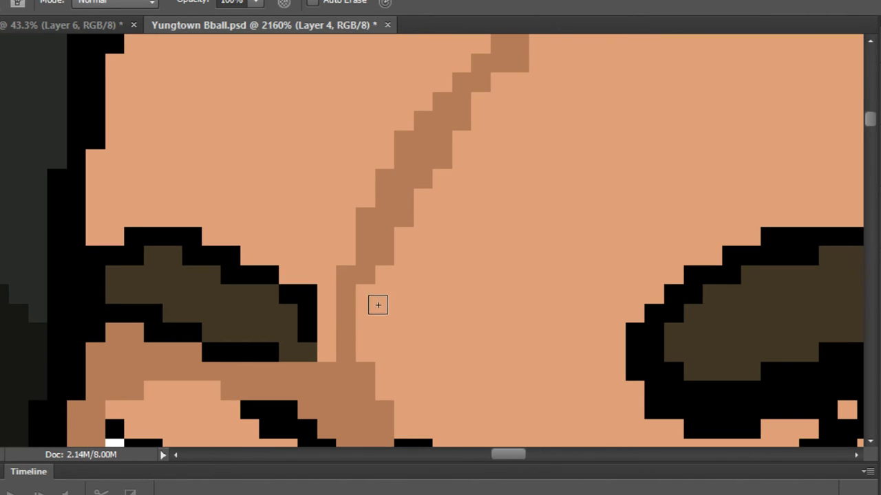
scroll(391, 236, "down", 2)
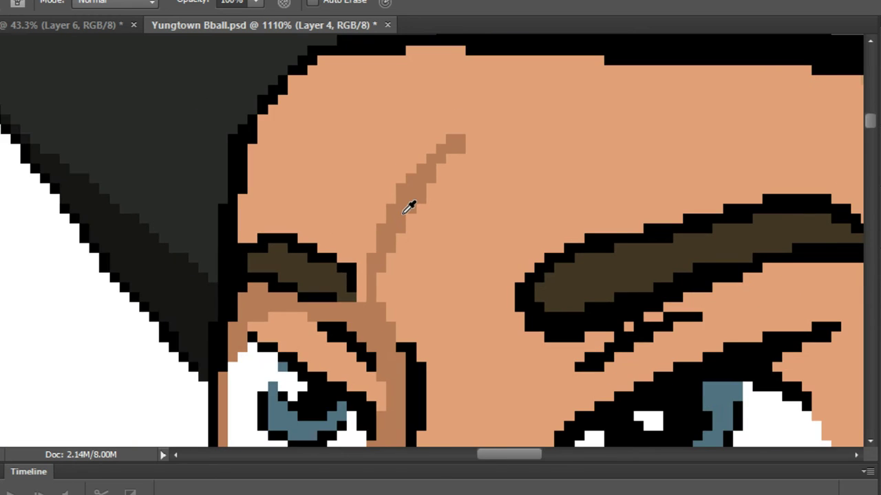
Extend the brown forehead line under the cap brim to the near hairline, thinning it with the sampled skin tone.
left_click(409, 197, "alt")
mouse_move(423, 189)
left_mouse_down()
mouse_move(258, 304)
mouse_move(328, 240)
mouse_move(232, 291)
mouse_move(491, 204)
mouse_move(368, 233)
mouse_move(475, 240)
mouse_move(623, 204)
mouse_move(485, 246)
mouse_move(713, 214)
mouse_move(516, 226)
left_mouse_up()
left_click(359, 301, "alt")
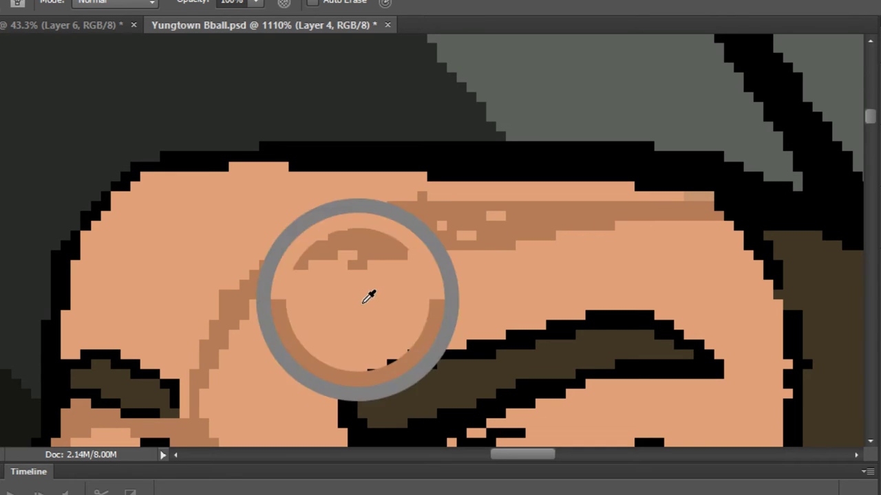
scroll(353, 292, "up", 1)
mouse_move(451, 228)
left_mouse_down()
mouse_move(600, 221)
mouse_move(303, 275)
mouse_move(454, 217)
mouse_move(600, 214)
mouse_move(326, 259)
mouse_move(463, 204)
mouse_move(587, 196)
left_mouse_up()
mouse_move(541, 229)
left_mouse_down()
mouse_move(622, 190)
mouse_move(763, 198)
mouse_move(599, 220)
mouse_move(698, 203)
left_mouse_up()
mouse_move(584, 203)
left_mouse_down()
mouse_move(690, 194)
mouse_move(637, 180)
mouse_move(547, 217)
mouse_move(454, 241)
left_mouse_up()
left_click_drag(574, 230, 608, 231)
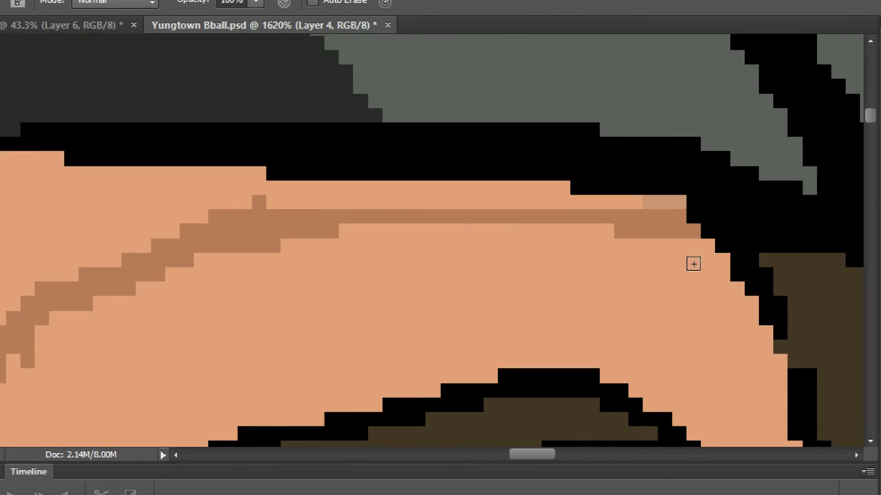
Complete the brown outline along the cap brim and above the far eyebrow, and fill the enclosed far side of the forehead with the same brown.
mouse_move(621, 202)
left_mouse_down()
mouse_move(582, 201)
mouse_move(693, 195)
mouse_move(278, 202)
mouse_move(326, 189)
mouse_move(87, 209)
mouse_move(110, 181)
mouse_move(152, 201)
left_mouse_up()
mouse_move(306, 179)
left_mouse_down()
mouse_move(63, 174)
mouse_move(48, 154)
mouse_move(340, 148)
mouse_move(230, 157)
mouse_move(156, 178)
mouse_move(98, 240)
mouse_move(64, 419)
mouse_move(143, 171)
left_mouse_up()
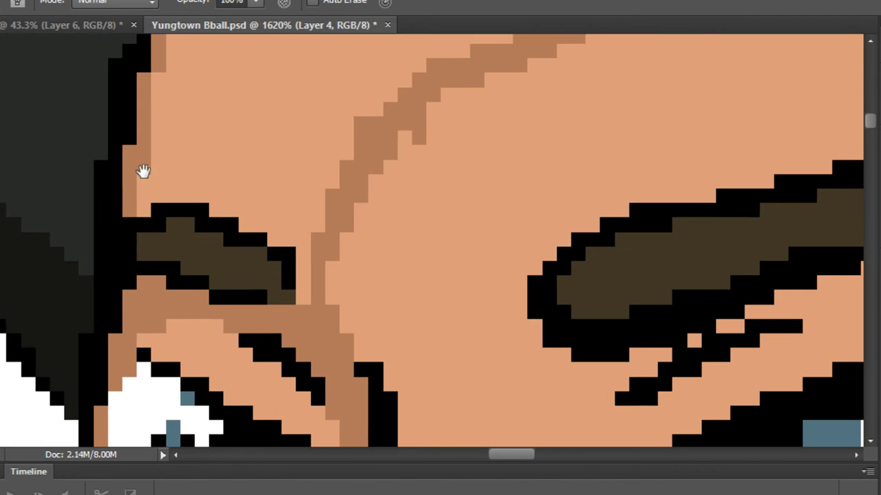
mouse_move(156, 201)
left_mouse_down()
mouse_move(181, 196)
mouse_move(301, 249)
mouse_move(307, 306)
left_mouse_up()
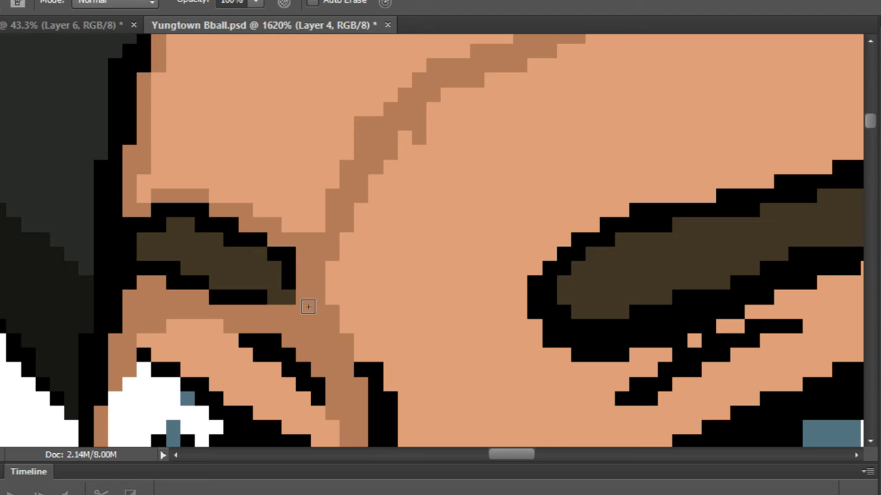
key("g")
left_click(265, 113)
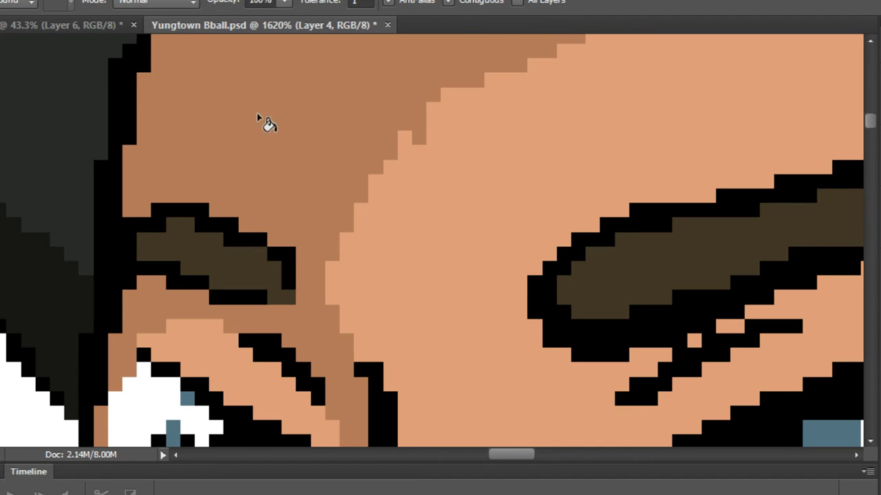
scroll(275, 138, "down", 5)
scroll(295, 140, "up", 2)
scroll(303, 134, "up", 1)
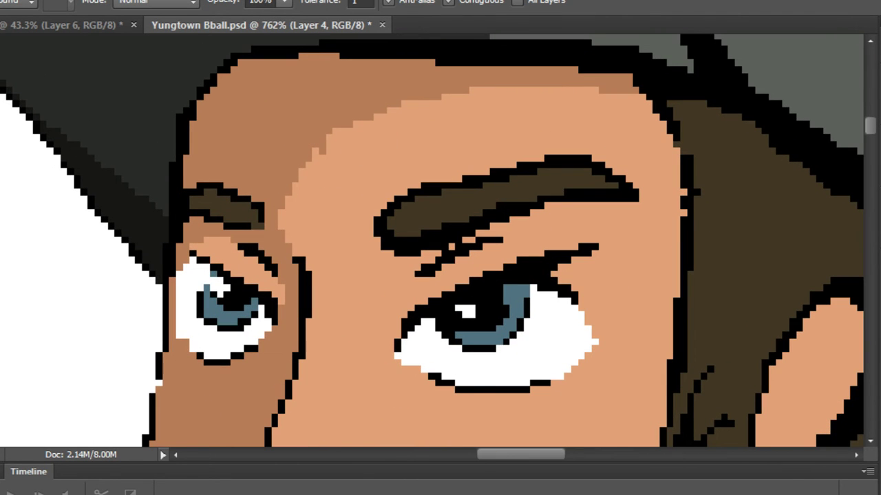
Smooth the jagged notch on the curved edge of the forehead shadow using the sampled skin tone.
key("i")
scroll(346, 89, "up", 4)
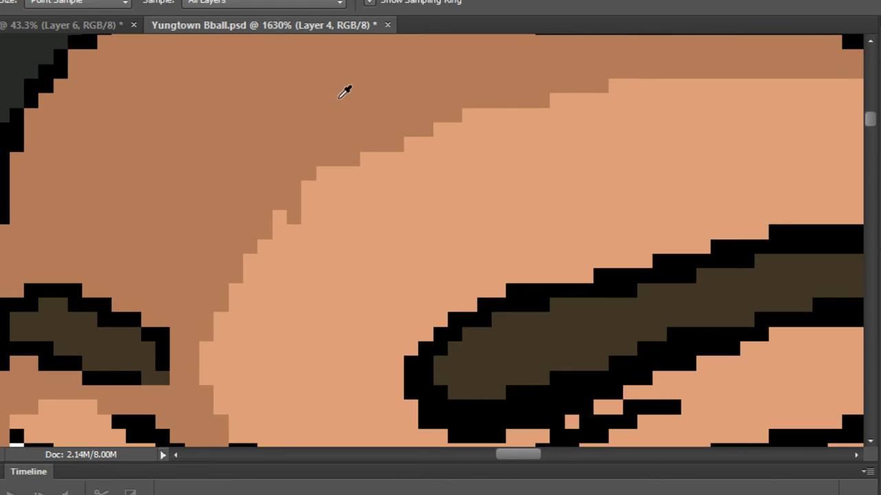
mouse_move(346, 89)
left_mouse_down()
mouse_move(287, 257)
mouse_move(348, 176)
mouse_move(326, 232)
left_mouse_up()
key("b")
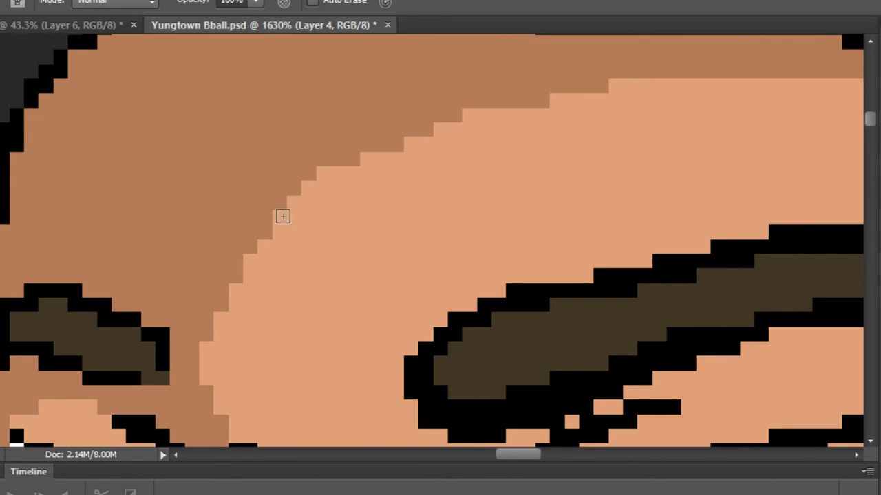
scroll(262, 270, "down", 3)
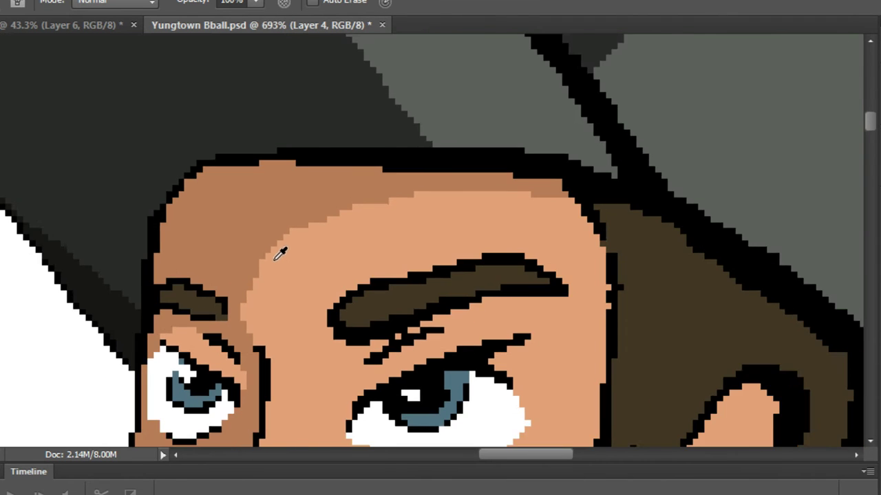
Sample the brown shadow color and paint a shadow beneath the near eyebrow, filling the gaps around the crease line at its inner end.
scroll(279, 249, "up", 3)
left_click(255, 250, "alt")
scroll(266, 264, "up", 3)
scroll(399, 260, "down", 4)
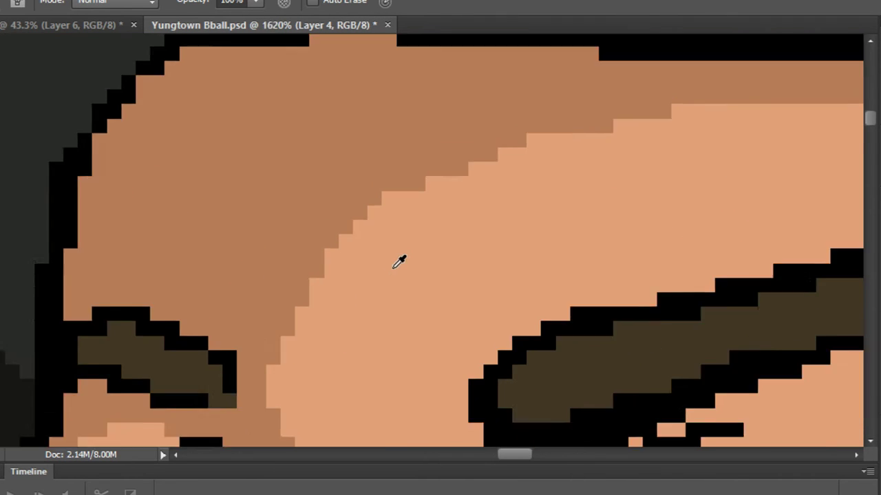
scroll(486, 350, "up", 4)
mouse_move(424, 394)
left_mouse_down()
mouse_move(527, 332)
mouse_move(418, 379)
mouse_move(389, 331)
mouse_move(419, 378)
mouse_move(413, 393)
mouse_move(384, 362)
mouse_move(428, 398)
mouse_move(419, 364)
mouse_move(500, 317)
mouse_move(451, 355)
mouse_move(608, 306)
mouse_move(578, 315)
mouse_move(612, 289)
mouse_move(578, 309)
mouse_move(643, 298)
mouse_move(592, 293)
mouse_move(668, 289)
mouse_move(764, 311)
left_mouse_up()
mouse_move(592, 293)
left_mouse_down()
mouse_move(723, 253)
mouse_move(650, 295)
mouse_move(729, 265)
mouse_move(726, 287)
mouse_move(741, 259)
mouse_move(840, 207)
mouse_move(739, 277)
mouse_move(404, 321)
left_mouse_up()
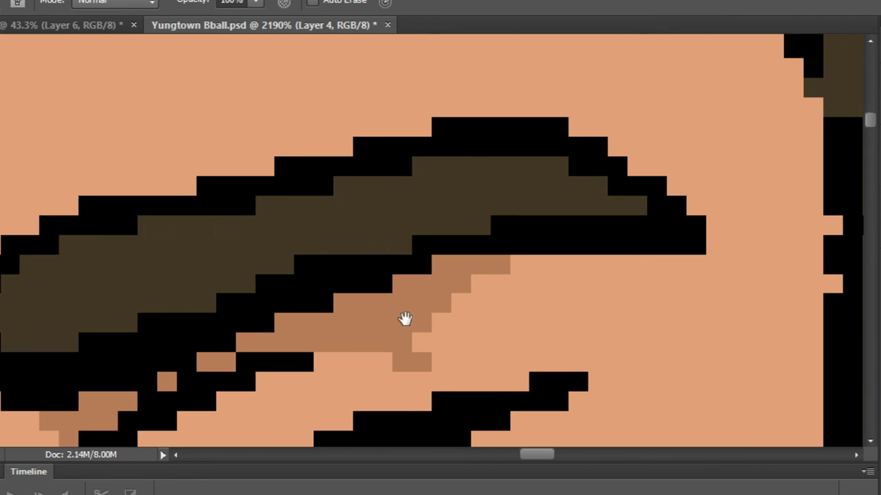
left_click_drag(480, 283, 509, 259)
scroll(543, 249, "down", 5, "alt")
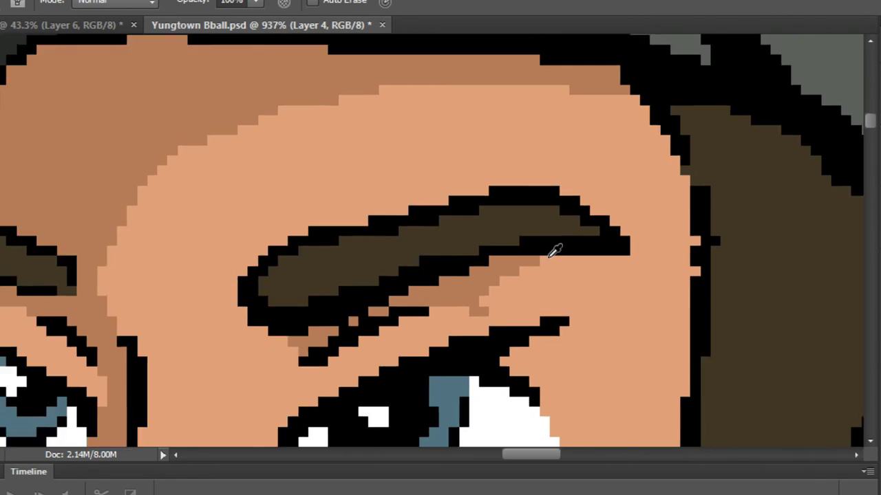
scroll(432, 316, "up", 4, "alt")
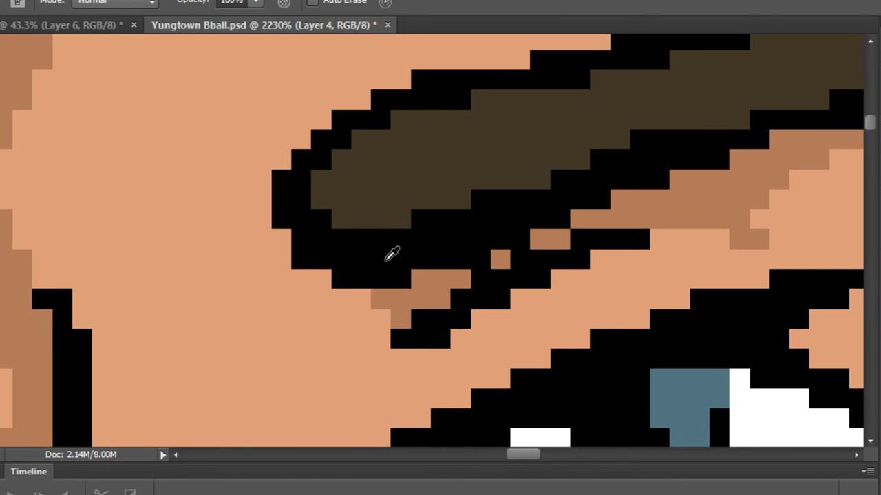
scroll(391, 255, "down", 7, "alt")
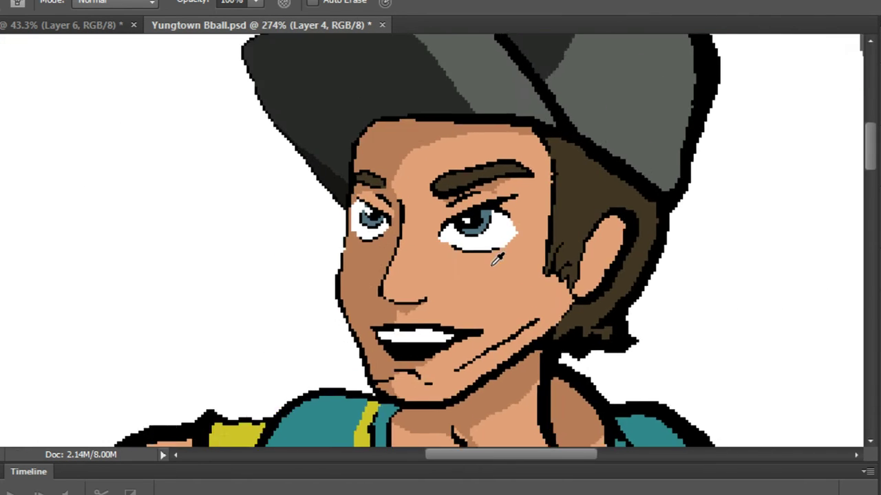
Paint a brown shadow under the near eye's lower lid, extending it outward past both ends of the lid line.
scroll(494, 262, "up", 5, "alt")
scroll(368, 248, "down", 2, "alt")
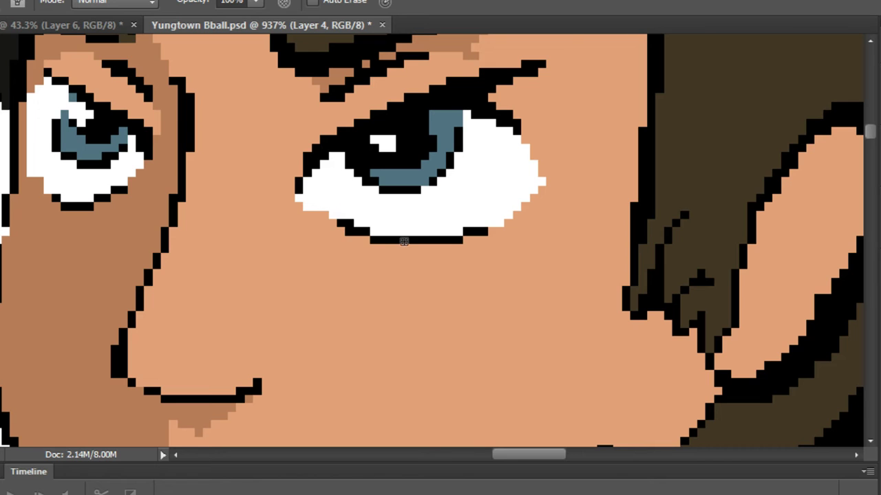
scroll(375, 245, "up", 2, "alt")
mouse_move(563, 229)
left_mouse_down()
mouse_move(452, 261)
mouse_move(524, 247)
mouse_move(288, 253)
mouse_move(362, 243)
mouse_move(324, 225)
mouse_move(367, 236)
mouse_move(309, 207)
mouse_move(356, 236)
mouse_move(289, 238)
mouse_move(243, 260)
mouse_move(315, 235)
mouse_move(314, 222)
mouse_move(276, 236)
mouse_move(331, 251)
left_mouse_up()
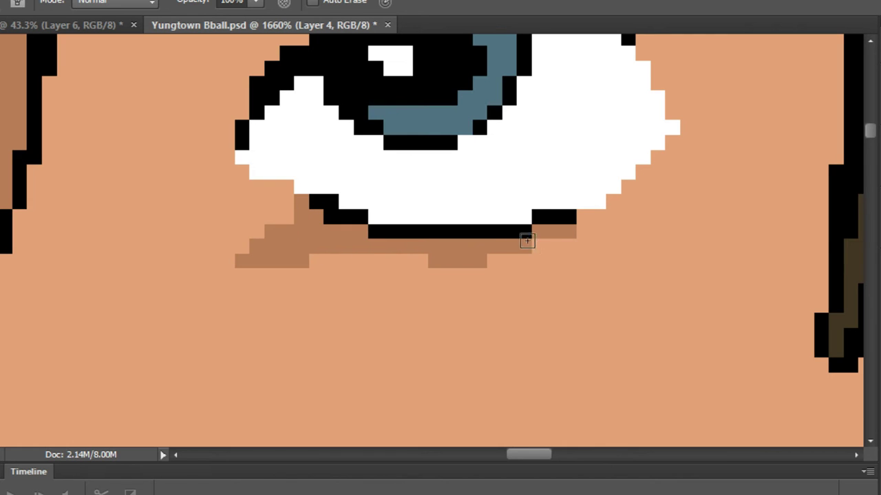
mouse_move(527, 240)
left_mouse_down()
mouse_move(582, 225)
mouse_move(624, 234)
mouse_move(665, 262)
mouse_move(593, 246)
mouse_move(474, 246)
mouse_move(286, 278)
mouse_move(353, 256)
mouse_move(241, 304)
mouse_move(339, 249)
mouse_move(256, 275)
left_mouse_up()
scroll(313, 254, "down", 6)
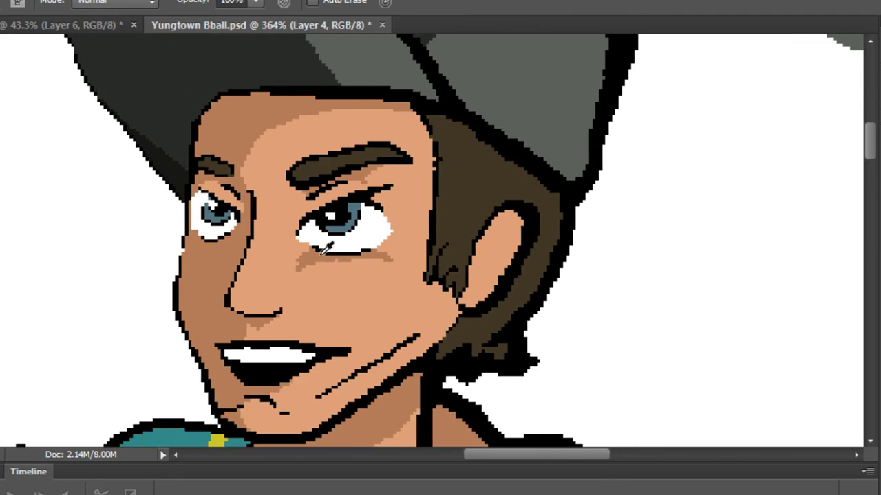
Thin the shadow under the near eye with skin tone and taper its inner and outer ends into narrow brown tips.
scroll(327, 249, "up", 6)
scroll(231, 213, "up", 2)
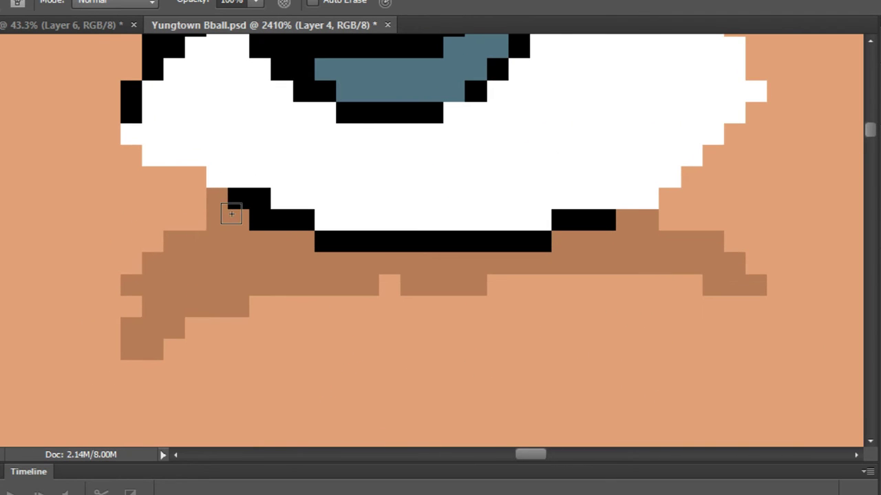
mouse_move(215, 215)
left_mouse_down()
mouse_move(211, 208)
mouse_move(186, 228)
mouse_move(97, 336)
mouse_move(195, 231)
mouse_move(241, 202)
left_mouse_up()
mouse_move(98, 310)
left_mouse_down()
mouse_move(146, 323)
mouse_move(258, 287)
mouse_move(86, 386)
mouse_move(215, 302)
mouse_move(314, 283)
mouse_move(557, 312)
left_mouse_up()
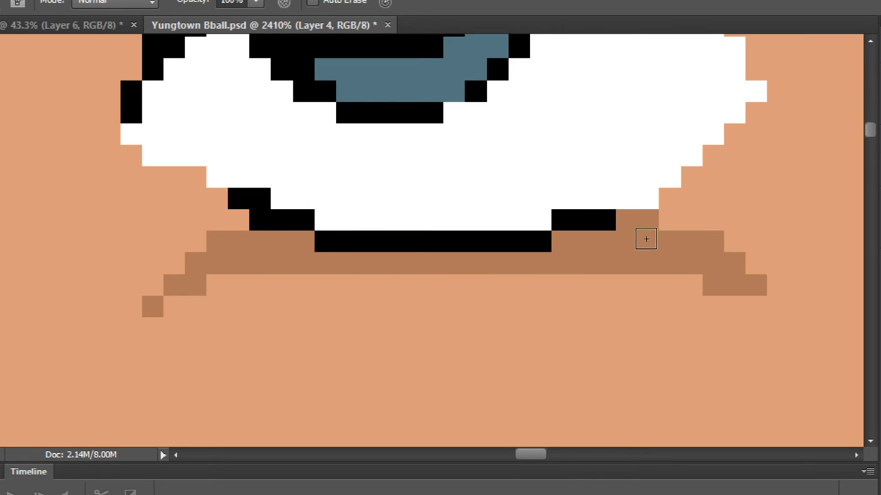
mouse_move(646, 239)
left_mouse_down()
mouse_move(720, 264)
mouse_move(770, 319)
mouse_move(713, 247)
mouse_move(713, 298)
left_mouse_up()
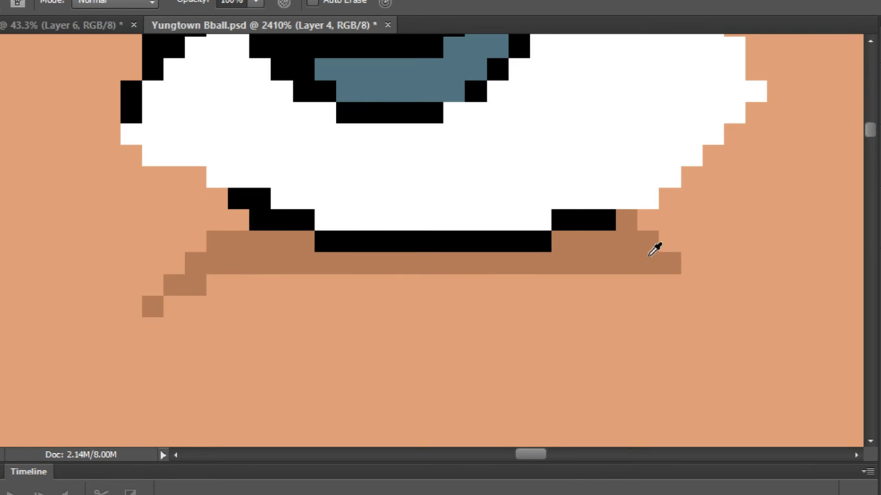
left_click_drag(674, 268, 702, 294)
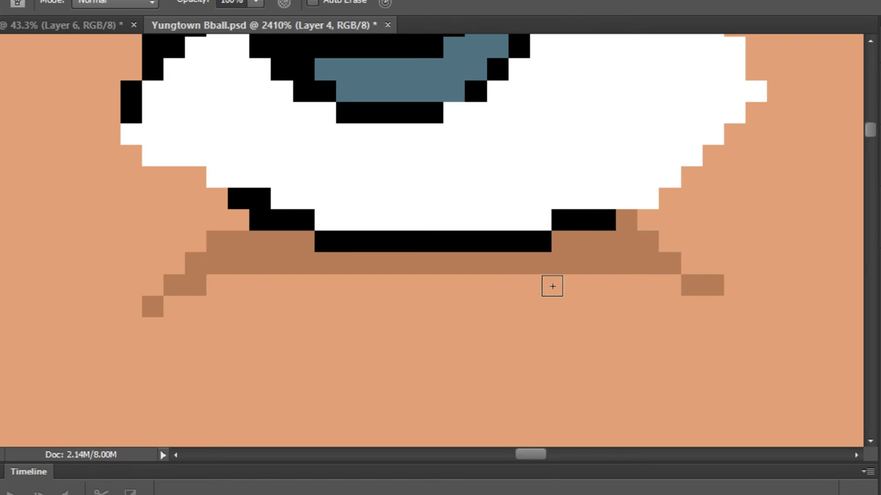
Try thickening the middle of the near eye's lower shadow with brown, and undo the stroke.
left_click_drag(498, 285, 342, 283)
scroll(562, 256, "down", 5)
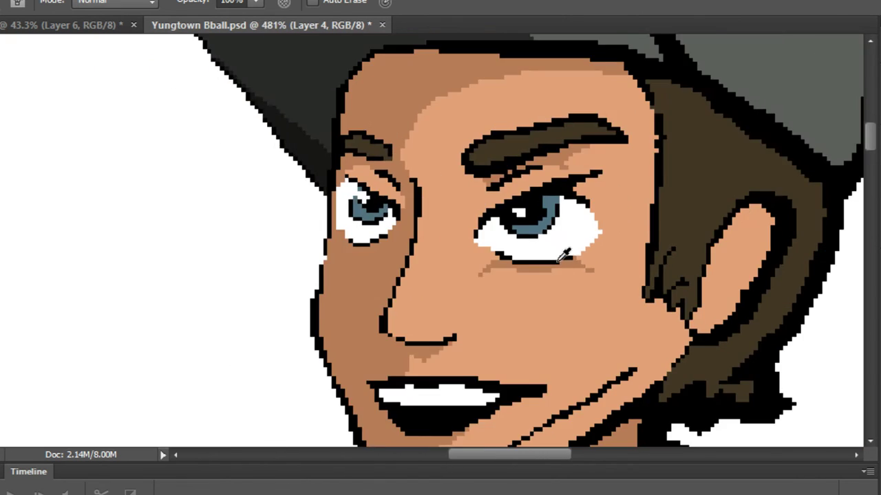
scroll(563, 256, "down", 3)
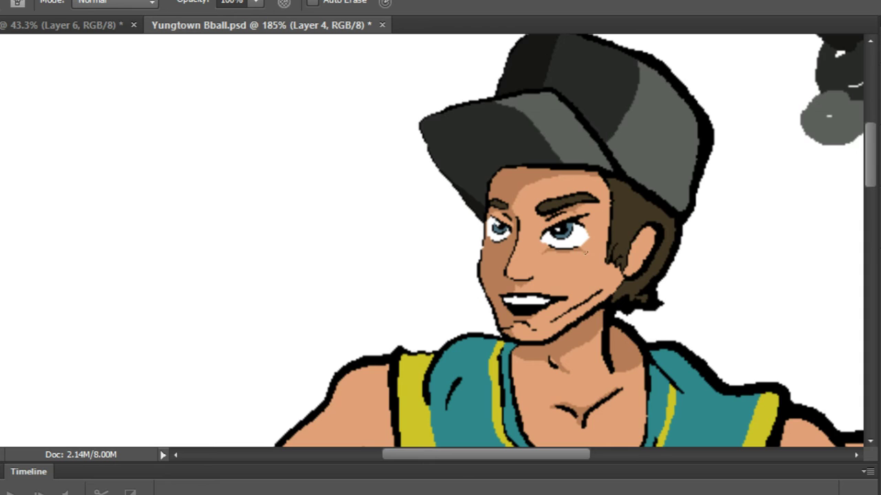
scroll(619, 239, "up", 4)
scroll(559, 265, "up", 6)
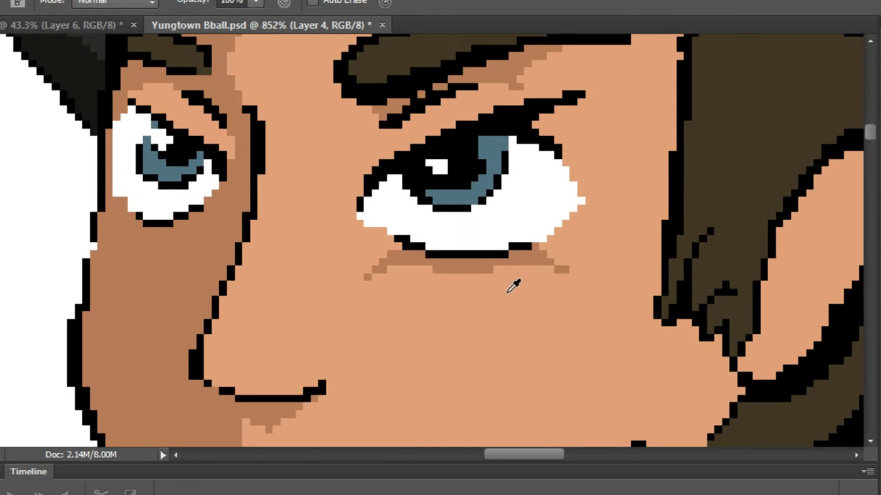
key("ctrl+z")
Paint skin tone over the middle of the near eye's lower shadow, leaving separate brown patches at the inner and outer ends.
mouse_move(542, 229)
left_mouse_down()
mouse_move(584, 232)
mouse_move(529, 209)
mouse_move(432, 203)
left_mouse_up()
scroll(558, 210, "down", 3)
scroll(560, 207, "down", 5)
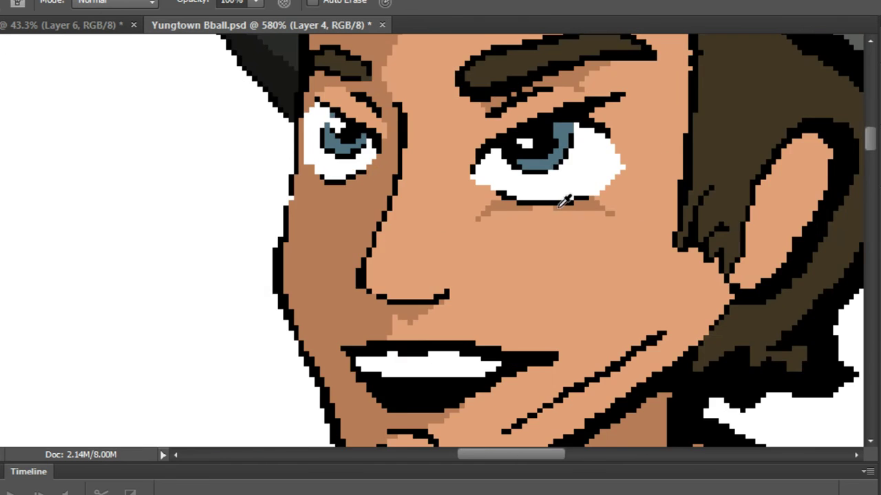
scroll(550, 200, "up", 6)
scroll(549, 197, "up", 1)
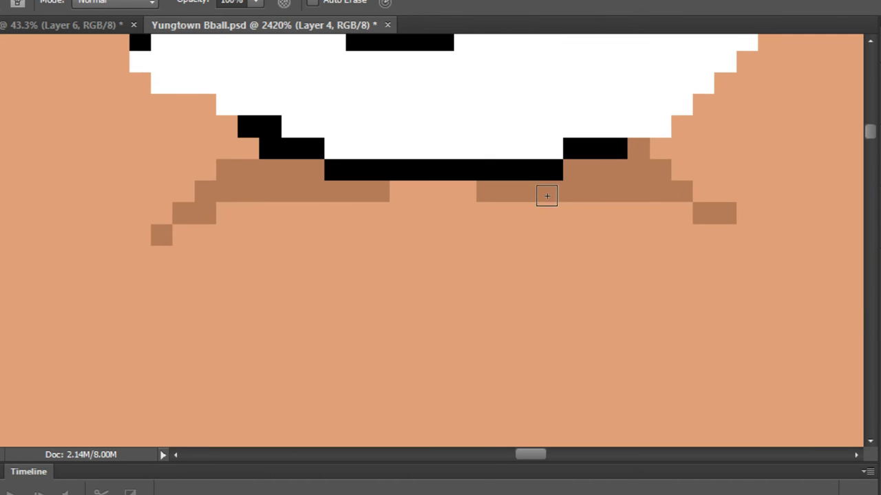
left_click_drag(507, 192, 349, 191)
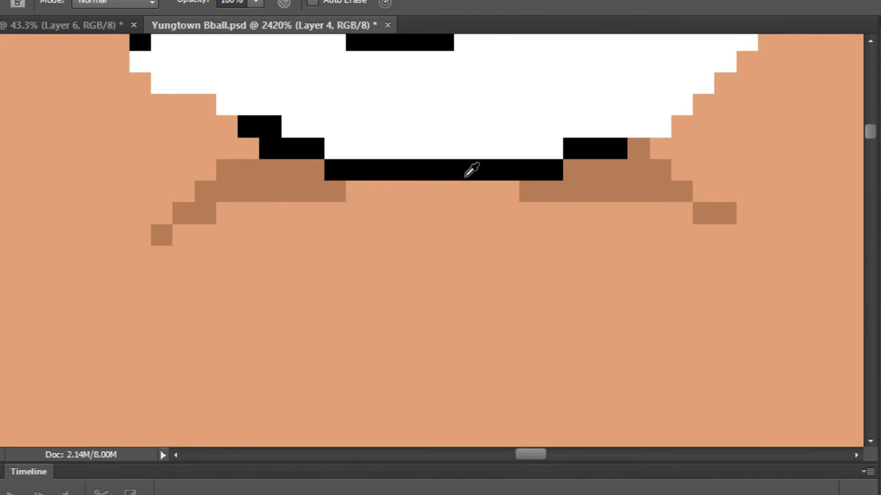
Extend the inner under-eye shadow patch slightly toward the middle in brown, and trim its upper edge with skin tone.
scroll(464, 177, "down", 2)
scroll(460, 176, "down", 2)
scroll(454, 181, "up", 4)
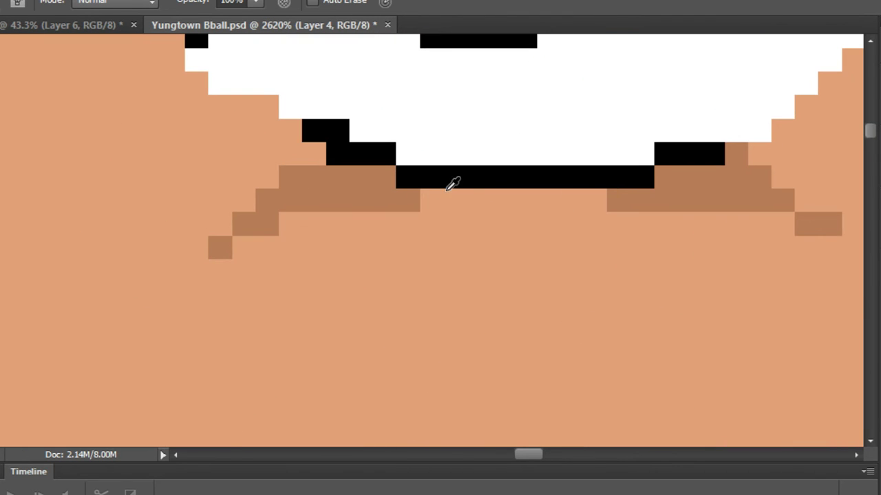
left_click(423, 194)
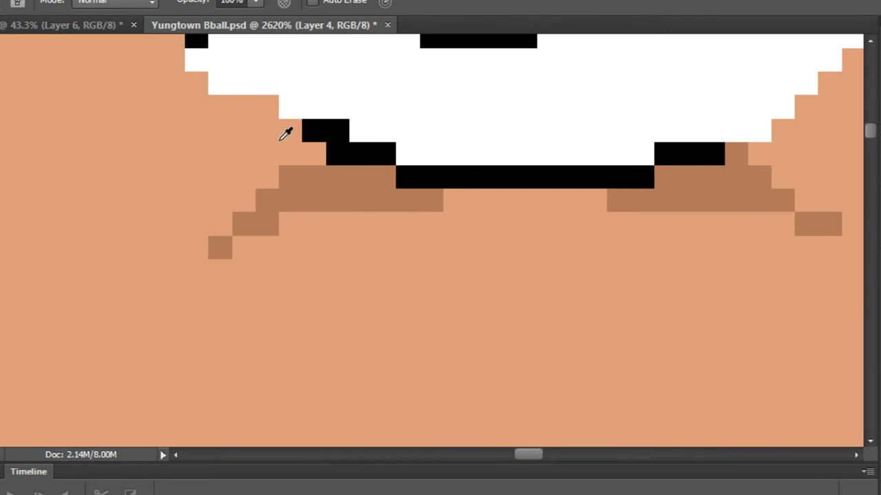
left_click_drag(318, 156, 265, 181)
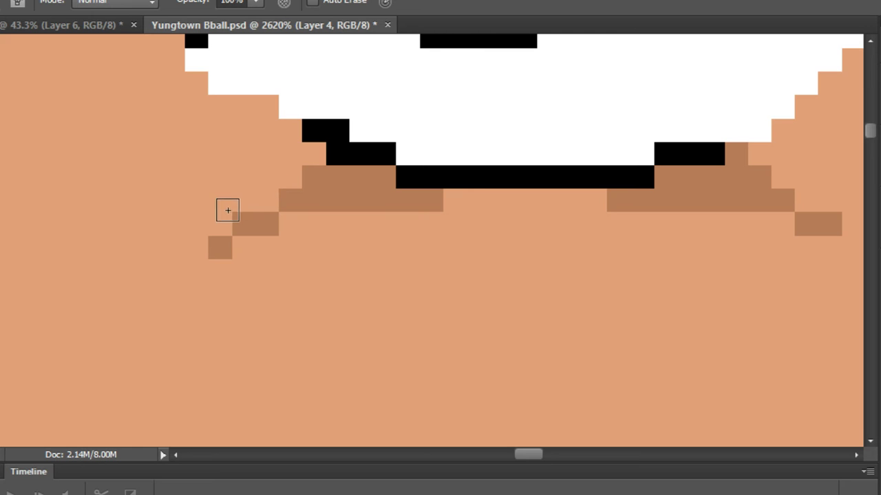
Examine the under-eye shadows and the overall face shading in relation to the whole figure.
scroll(276, 177, "down", 5)
scroll(372, 186, "up", 4)
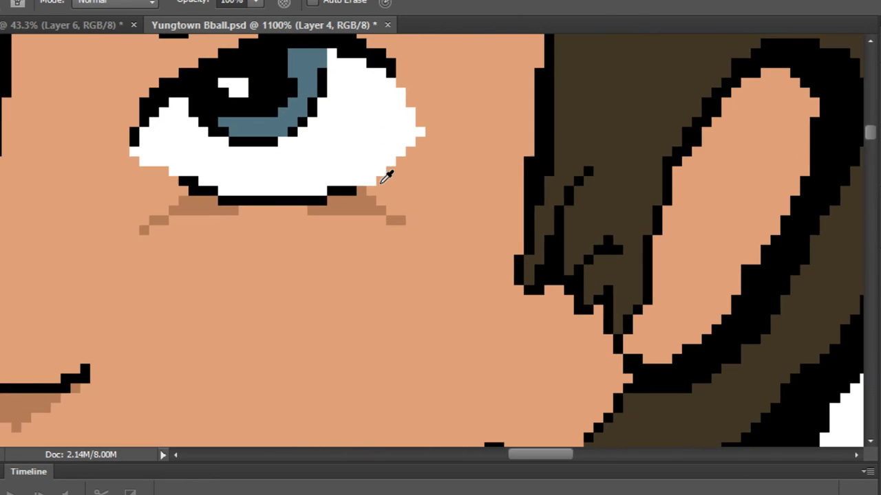
scroll(348, 205, "down", 6)
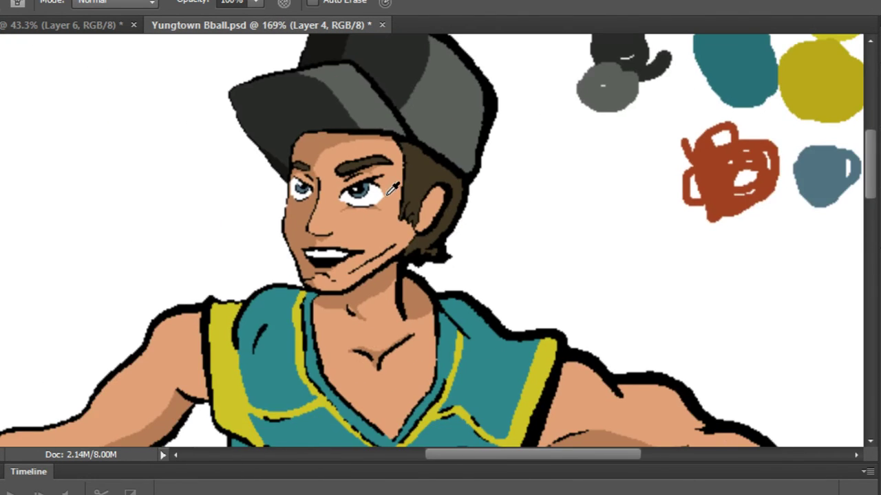
scroll(397, 197, "up", 3)
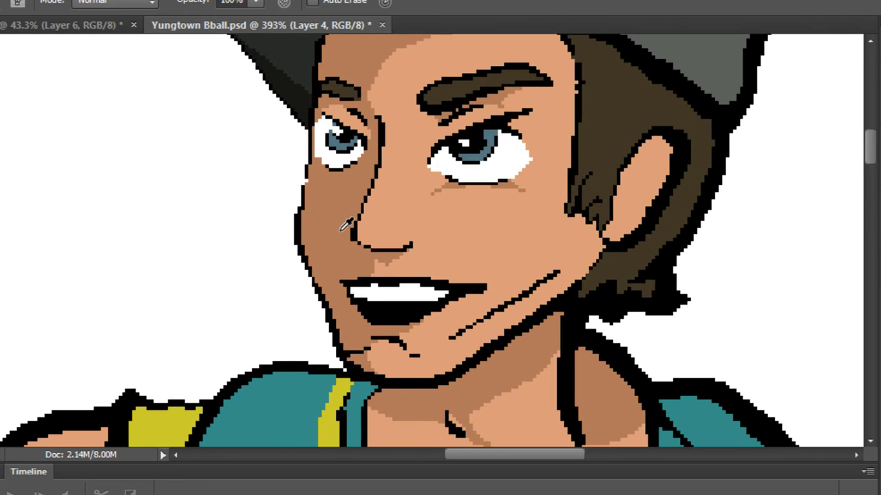
scroll(342, 227, "down", 4)
scroll(350, 260, "up", 3)
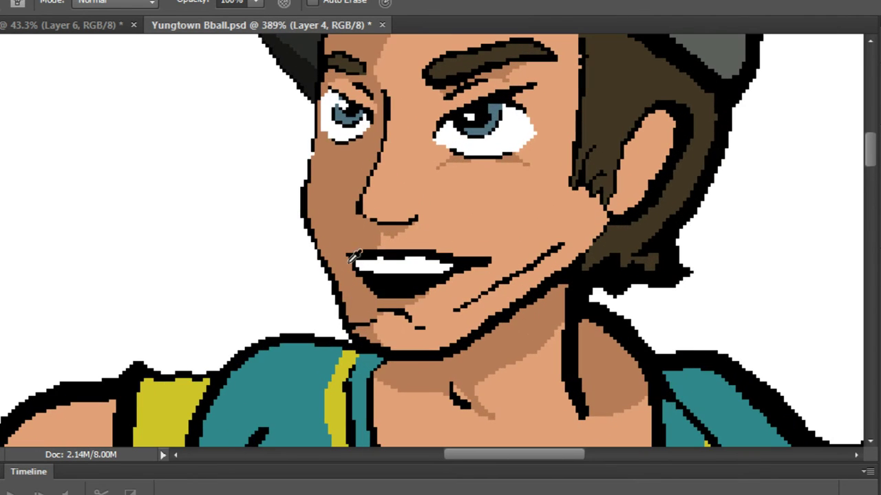
scroll(353, 256, "down", 3)
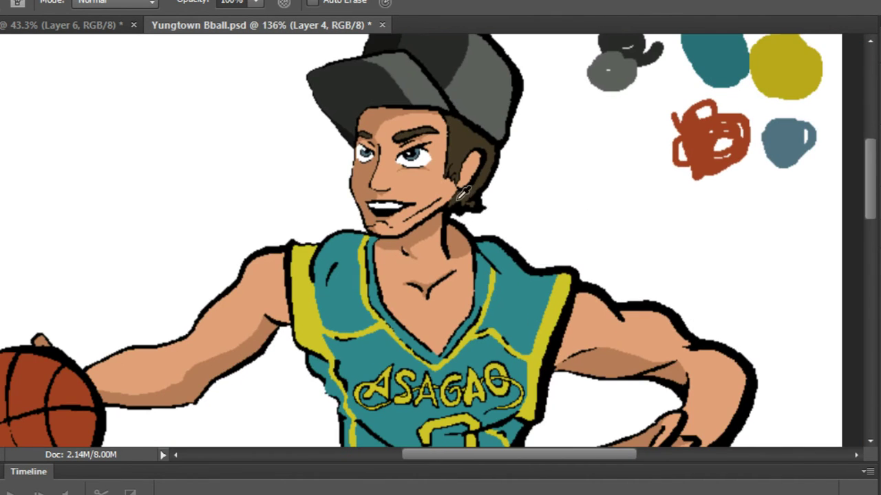
Paint a brown shadow over the inside of the near ear, leaving a skin-tone rim along its outer edge and lobe.
scroll(462, 195, "up", 6)
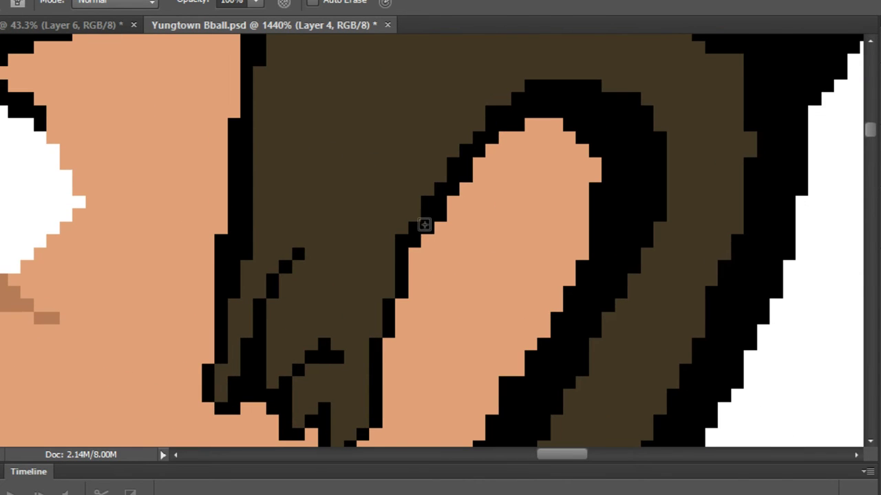
mouse_move(403, 279)
left_mouse_down()
mouse_move(512, 151)
mouse_move(565, 119)
mouse_move(496, 158)
mouse_move(466, 207)
mouse_move(558, 123)
left_mouse_up()
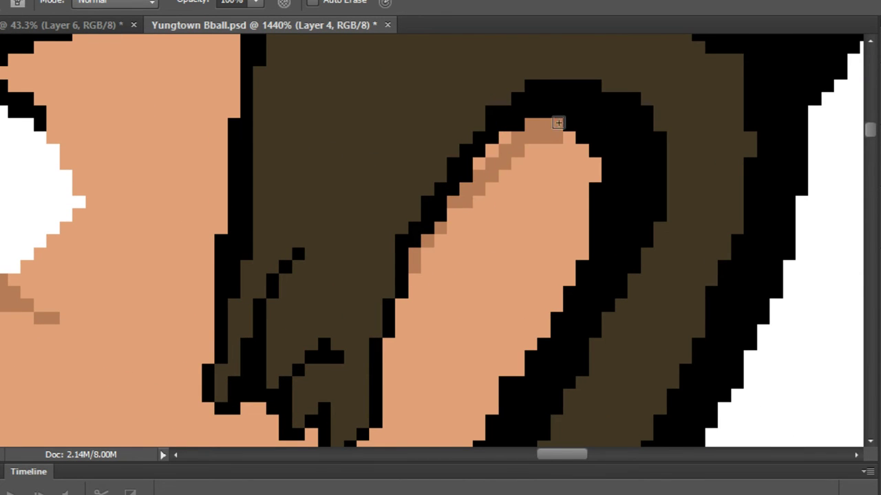
mouse_move(465, 199)
left_mouse_down()
mouse_move(454, 210)
mouse_move(440, 287)
left_mouse_up()
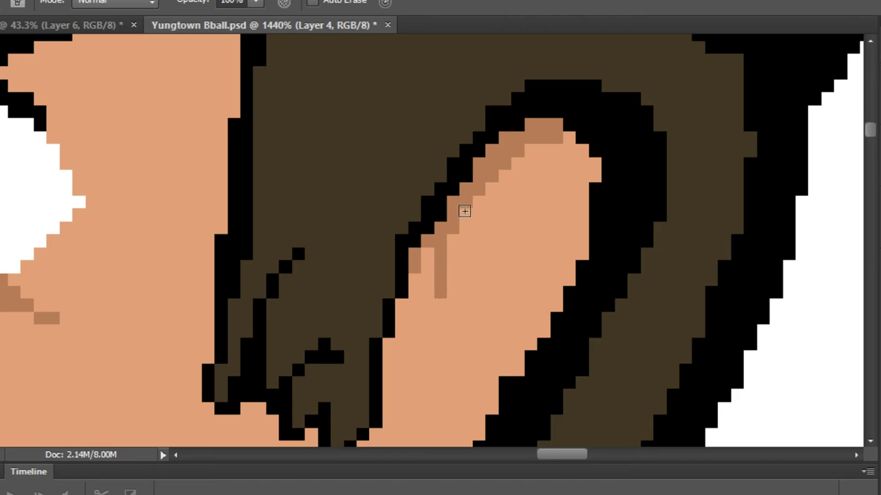
mouse_move(465, 211)
left_mouse_down()
mouse_move(500, 199)
mouse_move(523, 216)
mouse_move(485, 199)
mouse_move(506, 198)
mouse_move(531, 225)
mouse_move(467, 189)
mouse_move(521, 232)
mouse_move(515, 261)
mouse_move(484, 194)
mouse_move(514, 238)
mouse_move(462, 204)
mouse_move(425, 259)
mouse_move(414, 308)
mouse_move(427, 260)
mouse_move(426, 355)
mouse_move(464, 276)
mouse_move(507, 237)
mouse_move(469, 214)
mouse_move(481, 240)
left_mouse_up()
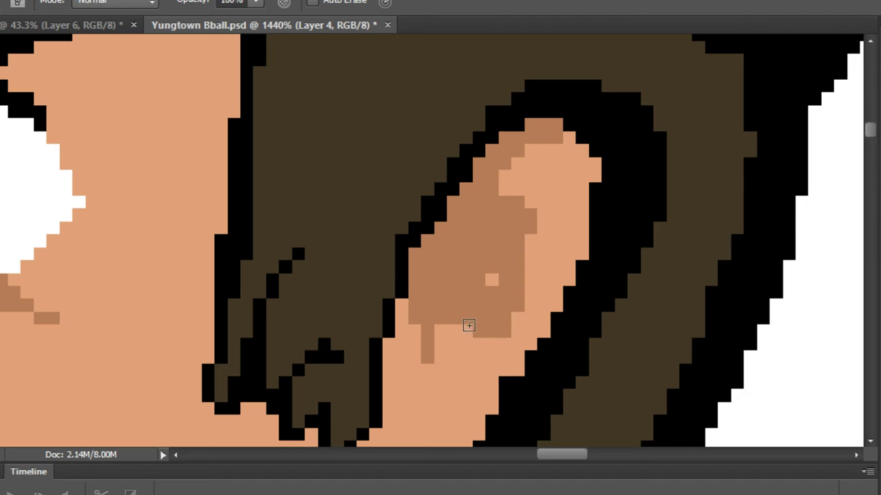
mouse_move(469, 325)
left_mouse_down()
mouse_move(498, 203)
mouse_move(532, 242)
mouse_move(523, 278)
mouse_move(485, 341)
left_mouse_up()
mouse_move(485, 340)
left_mouse_down()
mouse_move(564, 191)
mouse_move(466, 257)
mouse_move(449, 303)
mouse_move(445, 288)
mouse_move(474, 261)
mouse_move(502, 275)
mouse_move(575, 190)
mouse_move(516, 245)
mouse_move(471, 240)
mouse_move(485, 173)
mouse_move(477, 230)
mouse_move(520, 147)
mouse_move(498, 179)
mouse_move(484, 168)
mouse_move(495, 150)
mouse_move(486, 175)
mouse_move(508, 166)
mouse_move(518, 211)
mouse_move(534, 196)
mouse_move(511, 189)
mouse_move(481, 155)
left_mouse_up()
left_click_drag(457, 321, 470, 274)
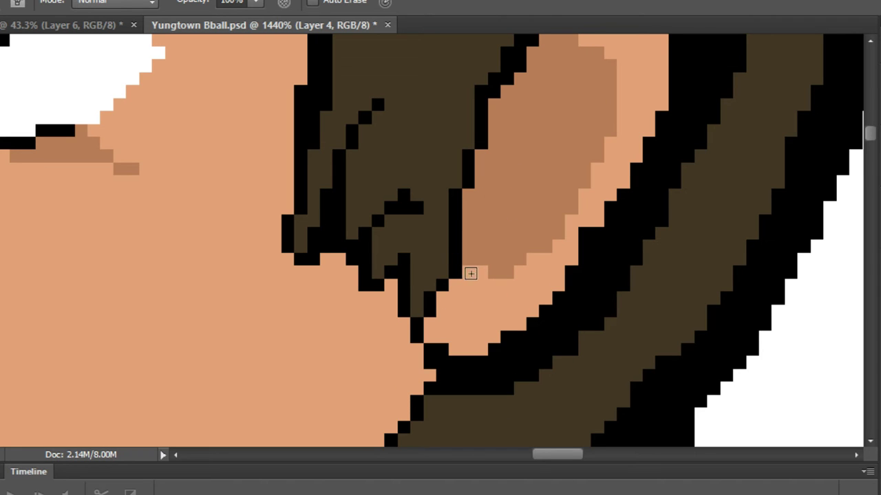
mouse_move(434, 333)
left_mouse_down()
mouse_move(476, 251)
mouse_move(435, 338)
left_mouse_up()
scroll(472, 238, "down", 4)
scroll(515, 211, "down", 4)
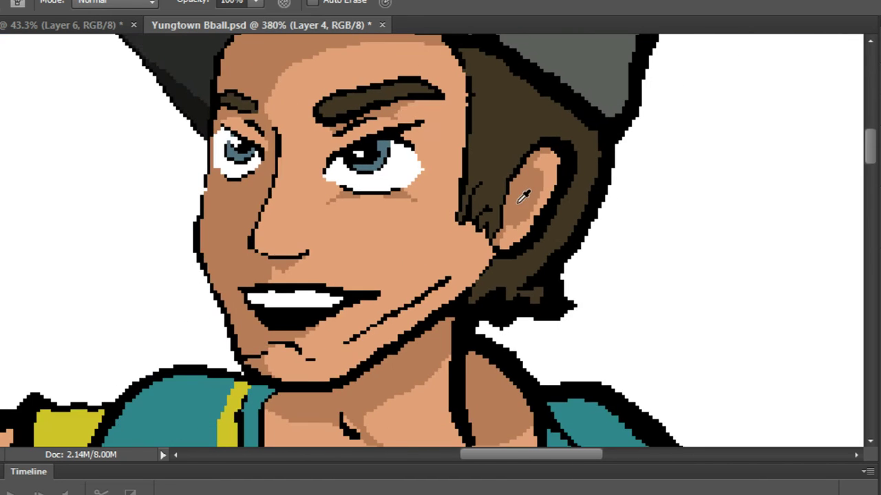
scroll(468, 275, "up", 3)
scroll(438, 268, "down", 3)
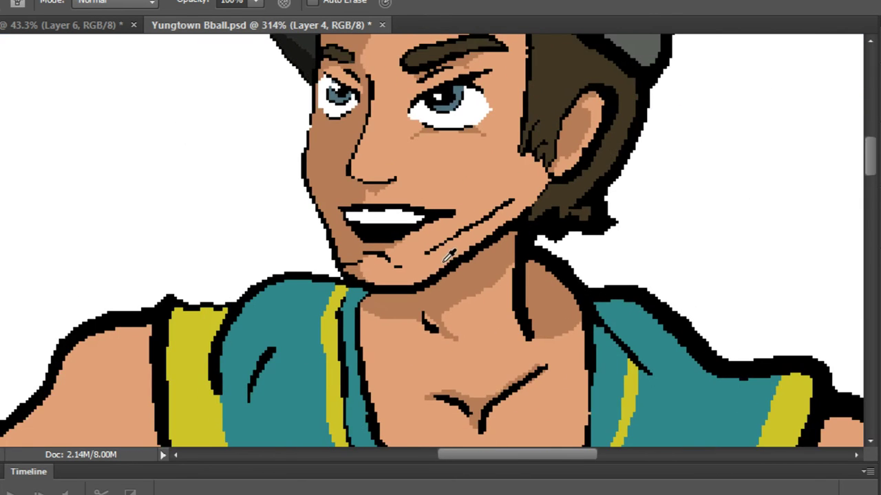
Outline a narrow brown shadow on the chest along the inner edge of the jersey neckline, from the neck shadow to the V point.
scroll(397, 337, "up", 3)
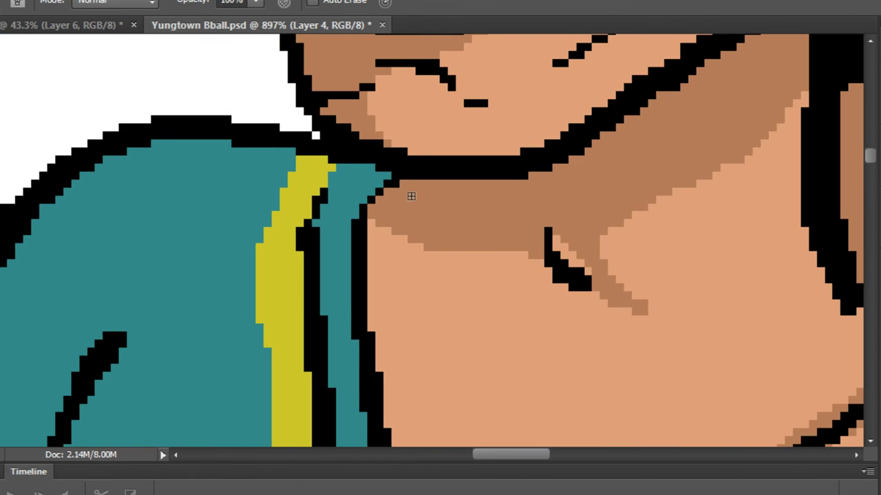
left_click_drag(394, 263, 385, 329)
left_click_drag(385, 393, 386, 406)
key("space")
mouse_move(386, 393)
left_mouse_down()
mouse_move(387, 163)
mouse_move(455, 334)
left_mouse_up()
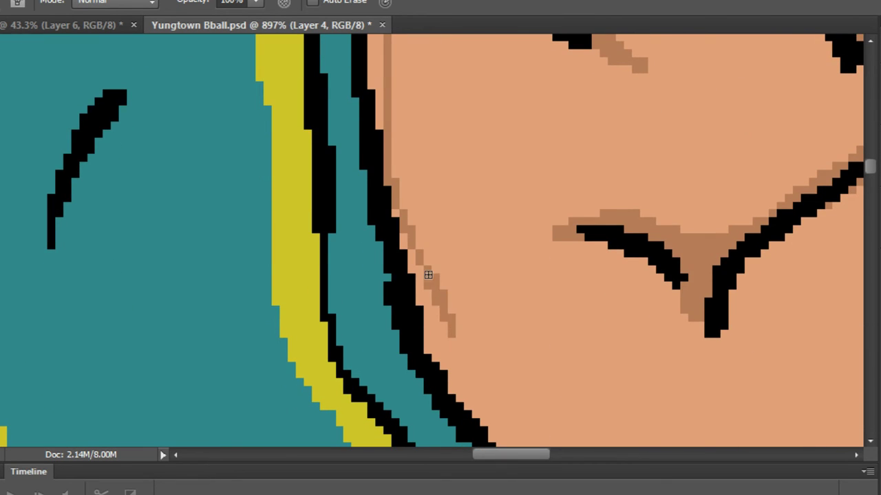
key("space")
left_click_drag(417, 270, 344, 155)
mouse_move(374, 208)
left_mouse_down()
mouse_move(417, 282)
mouse_move(369, 193)
mouse_move(468, 343)
left_mouse_up()
key("space")
mouse_move(452, 328)
left_mouse_down()
mouse_move(343, 184)
mouse_move(470, 302)
mouse_move(595, 397)
left_mouse_up()
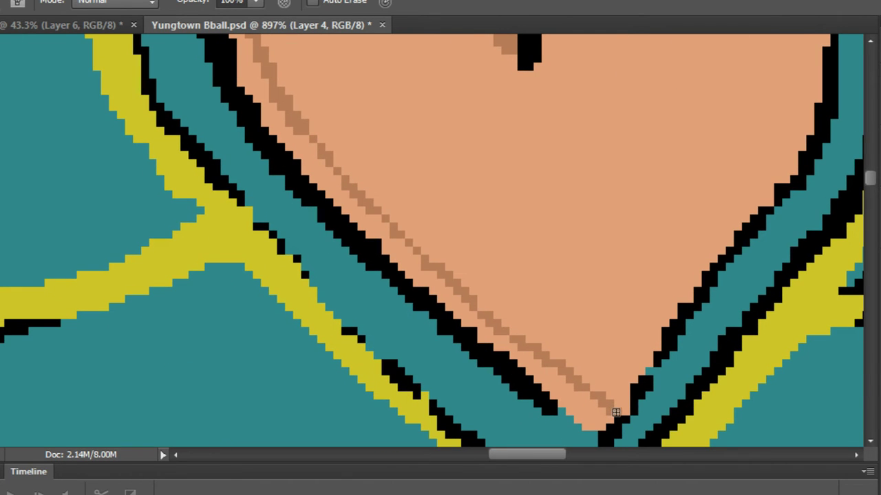
Fill the strip between the chest shadow outline and the jersey neckline with the same brown.
scroll(605, 326, "down", 5)
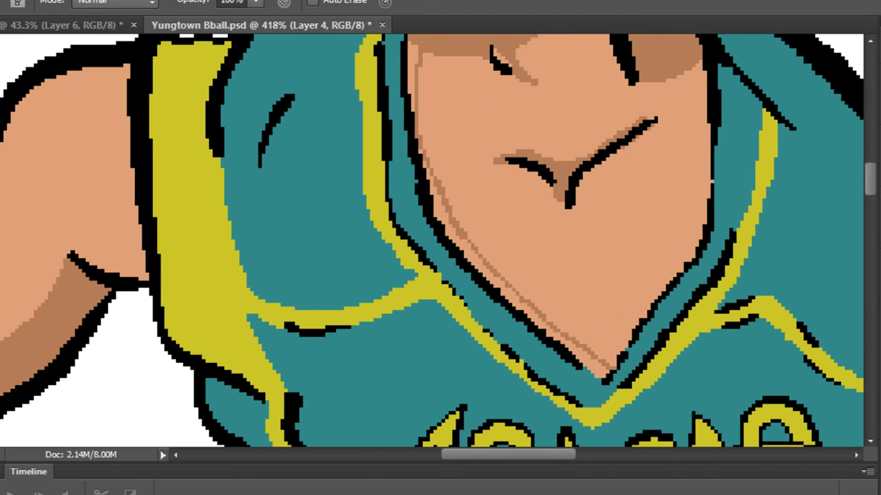
key("g")
scroll(560, 289, "up", 5)
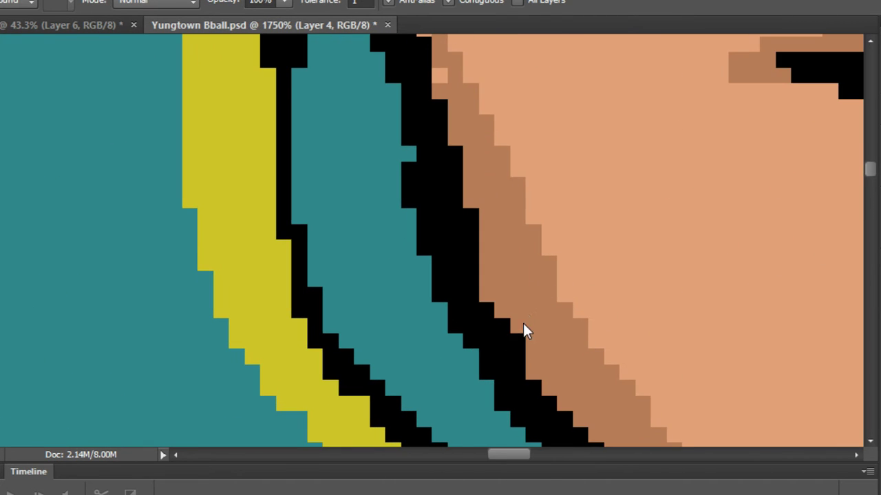
scroll(527, 330, "down", 1)
scroll(532, 263, "down", 2)
scroll(515, 181, "up", 1)
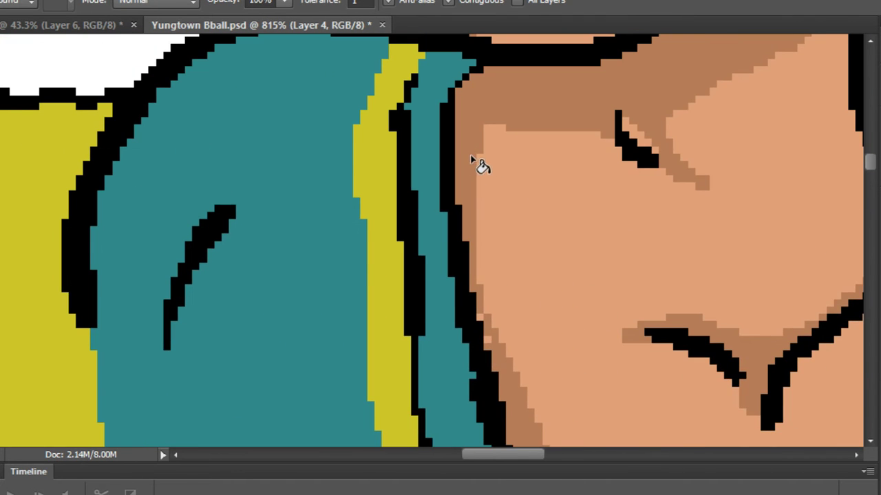
scroll(477, 163, "down", 3)
key("b")
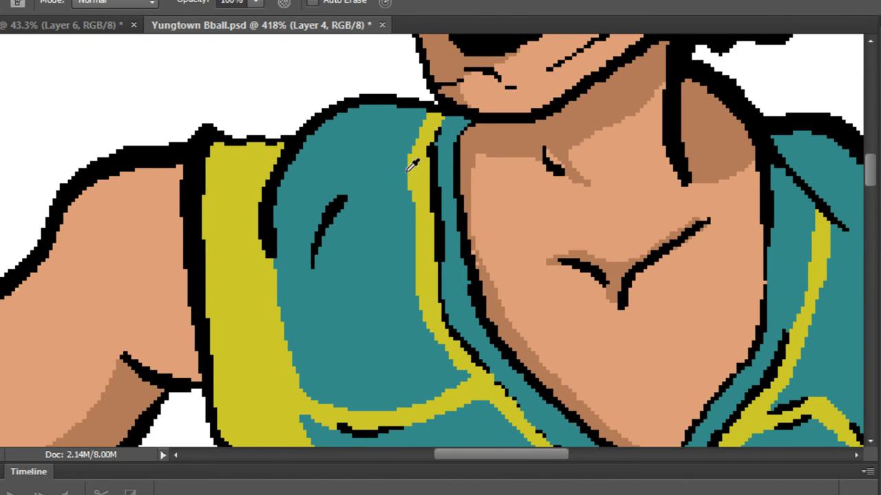
scroll(579, 260, "up", 3)
scroll(484, 357, "down", 3)
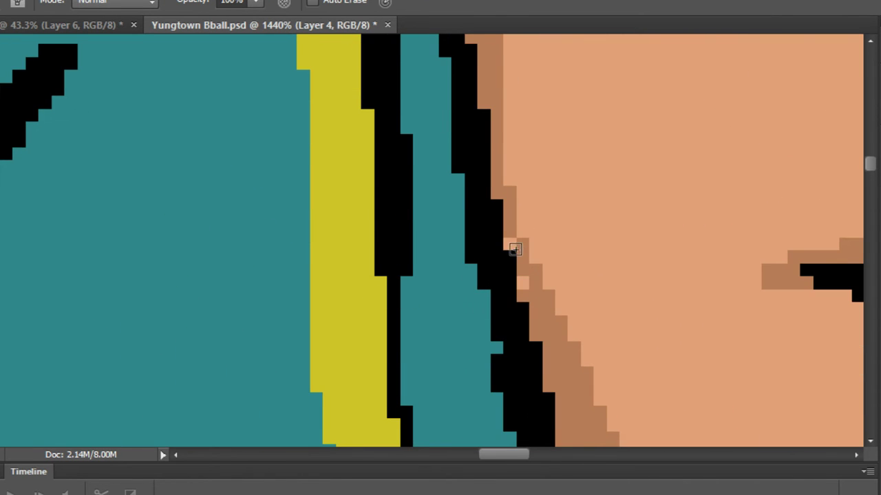
Set the foreground color to a darker brown, #9c6841, for a second level of skin shadow.
scroll(533, 296, "down", 7)
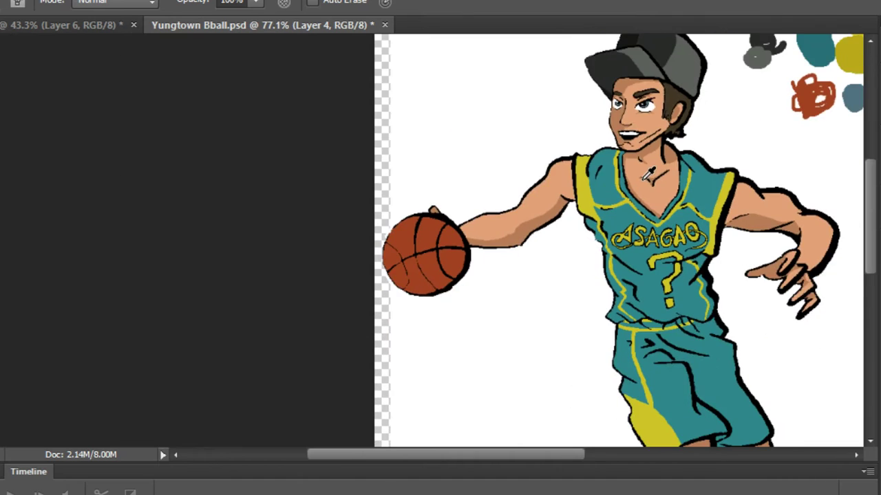
scroll(649, 174, "down", 3)
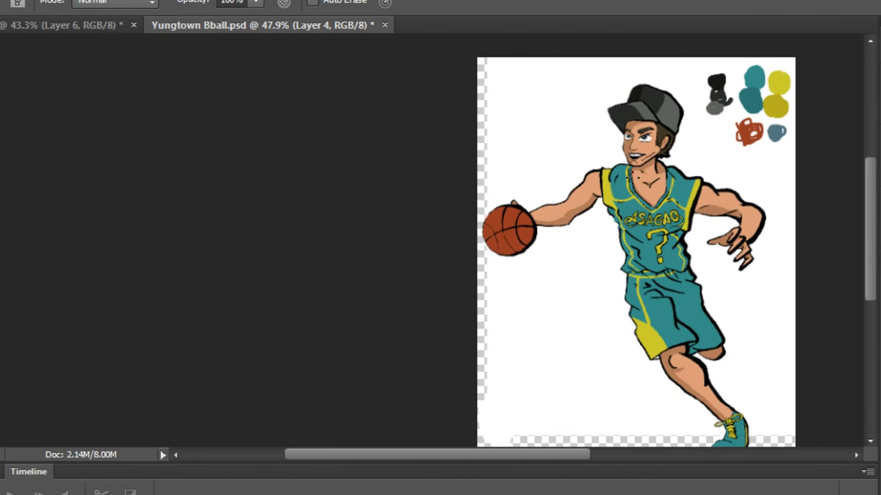
key("i")
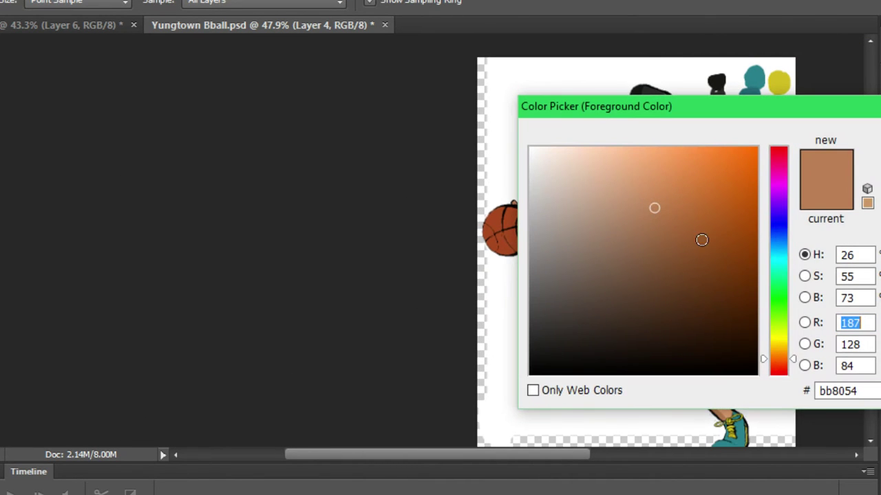
left_click(661, 236)
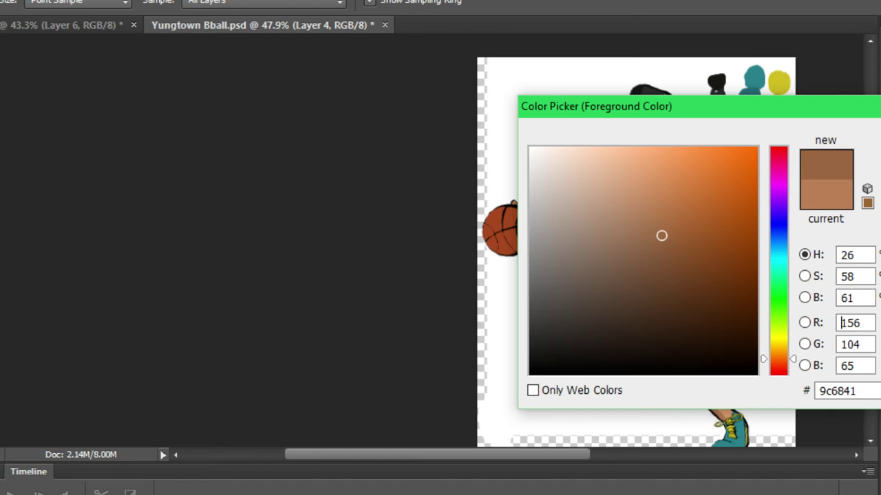
key("Return")
Paint small darker brown shadow patches beneath the inner and outer ends of the far eye.
scroll(796, 135, "up", 7)
scroll(488, 100, "up", 15)
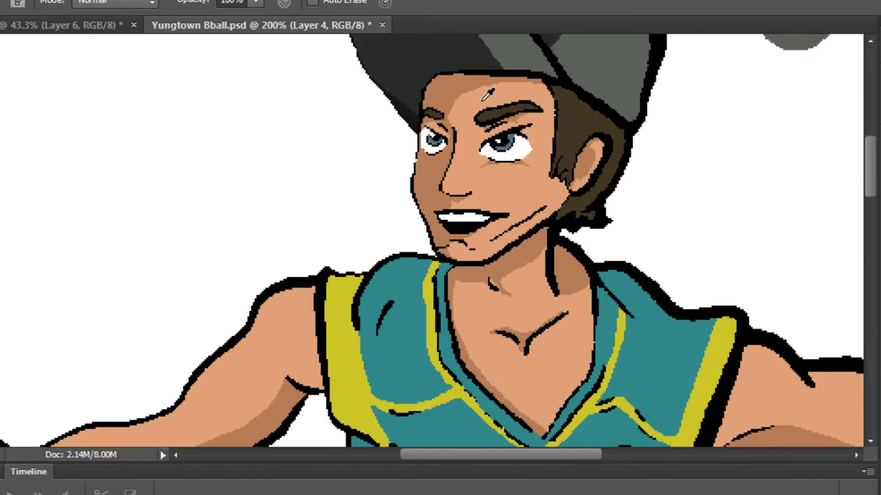
scroll(409, 81, "up", 9)
left_click_drag(391, 137, 277, 76)
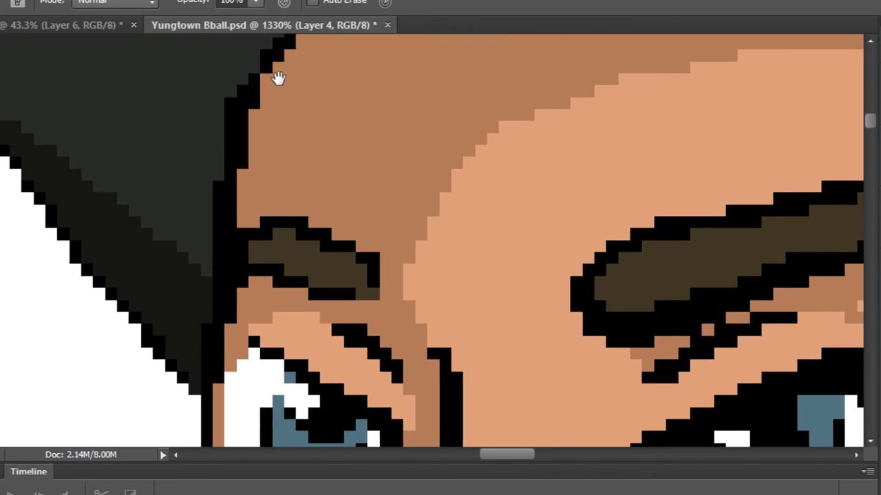
scroll(297, 115, "down", 5)
scroll(295, 201, "up", 5)
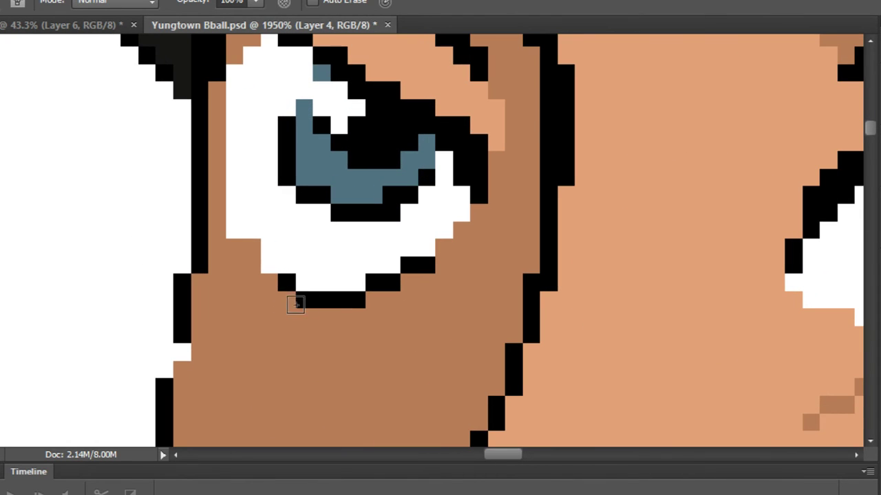
mouse_move(291, 298)
left_mouse_down()
mouse_move(230, 329)
mouse_move(228, 311)
left_mouse_up()
key("ctrl+z")
left_click_drag(370, 300, 411, 314)
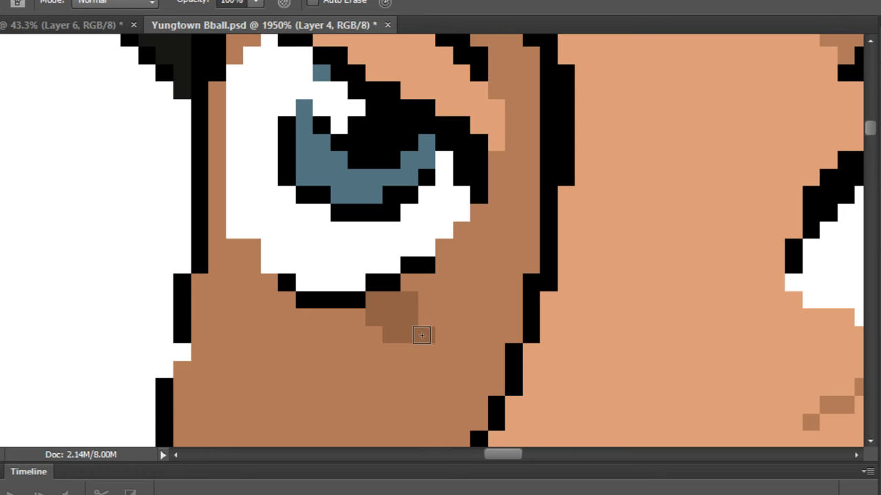
mouse_move(290, 294)
left_mouse_down()
mouse_move(240, 277)
mouse_move(202, 295)
mouse_move(245, 263)
left_mouse_up()
scroll(245, 263, "down", 5)
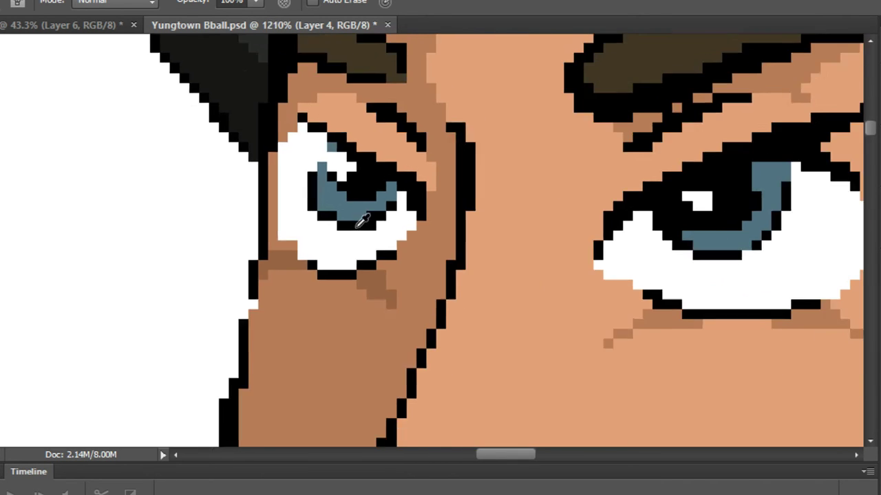
Paint a curved darker brown shadow band on the far side of the forehead, along the edge of the cap brim.
scroll(413, 206, "up", 4)
scroll(440, 227, "up", 6)
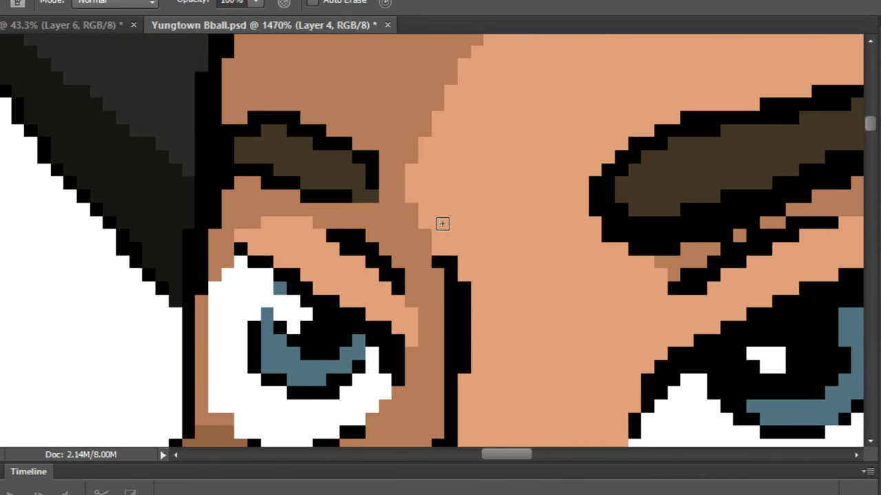
scroll(268, 189, "down", 2)
scroll(293, 184, "up", 2)
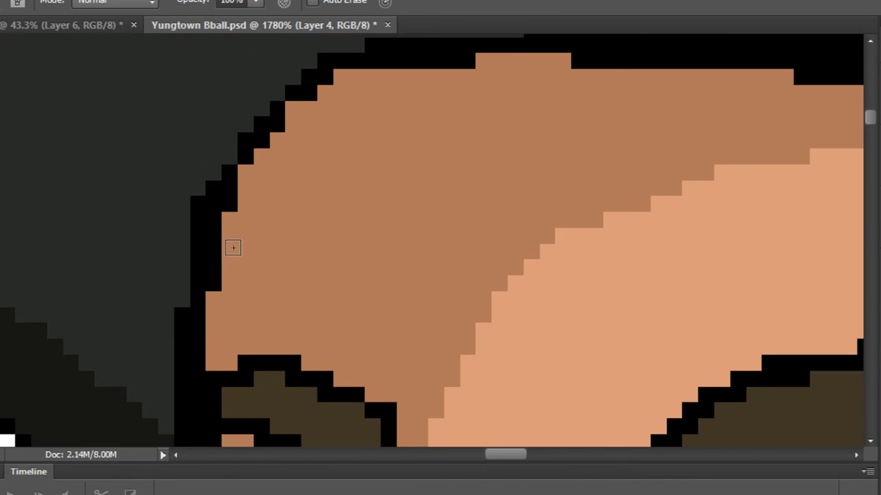
mouse_move(207, 311)
left_mouse_down()
mouse_move(305, 180)
mouse_move(417, 113)
mouse_move(568, 53)
mouse_move(440, 81)
mouse_move(300, 155)
mouse_move(396, 89)
mouse_move(288, 140)
mouse_move(314, 104)
mouse_move(362, 71)
mouse_move(314, 121)
mouse_move(387, 77)
mouse_move(435, 70)
left_mouse_up()
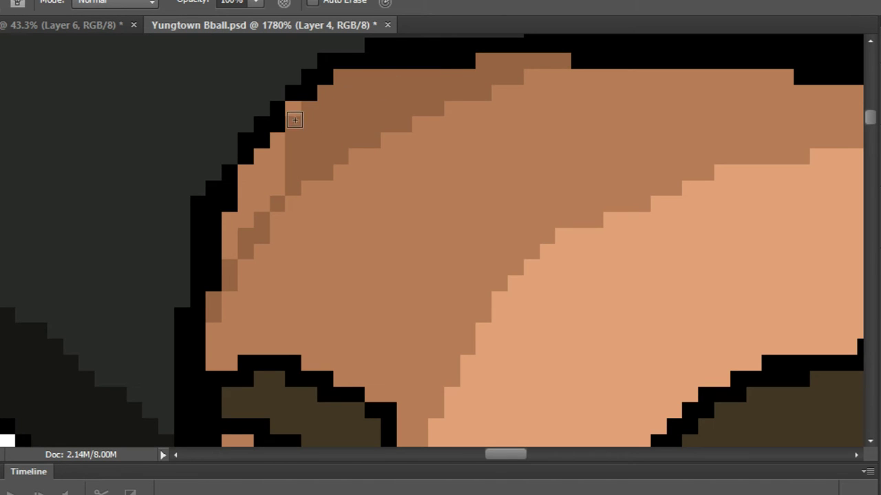
mouse_move(294, 120)
left_mouse_down()
mouse_move(219, 255)
mouse_move(280, 159)
left_mouse_up()
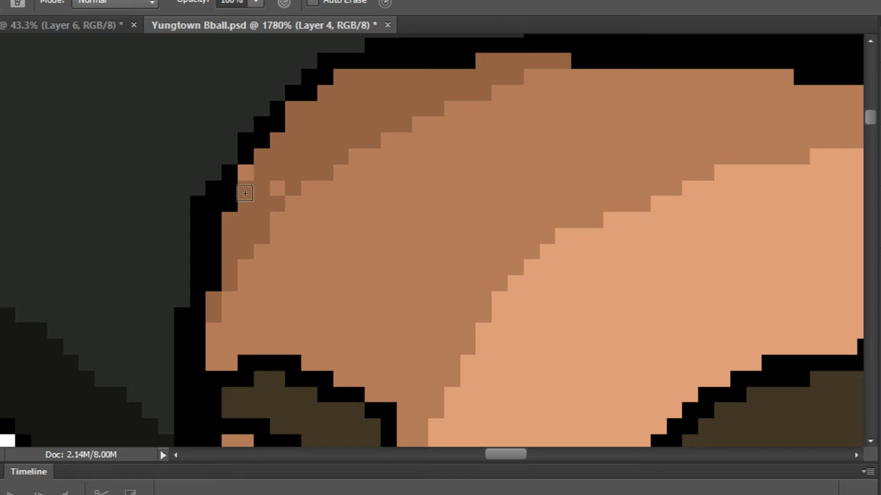
left_click_drag(245, 193, 270, 187)
scroll(407, 123, "down", 10)
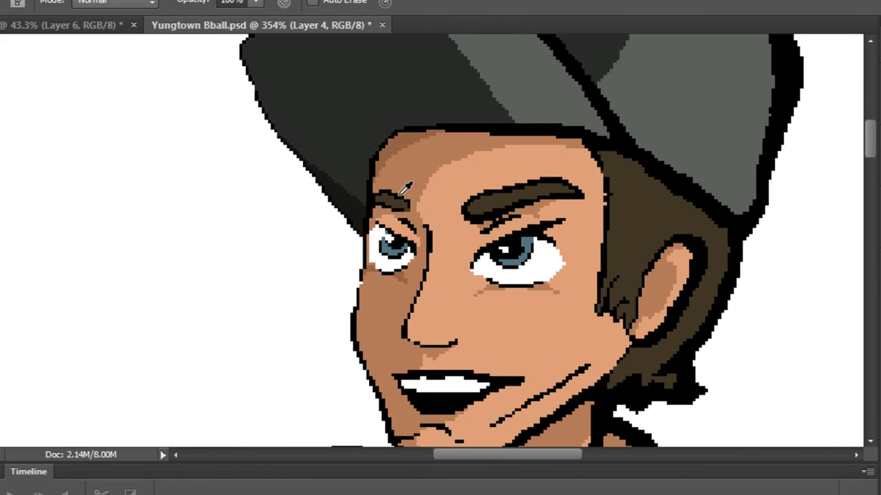
Paint a darker brown shadow band on the neck along the underside of the jaw line.
scroll(411, 362, "up", 3)
scroll(437, 326, "up", 6)
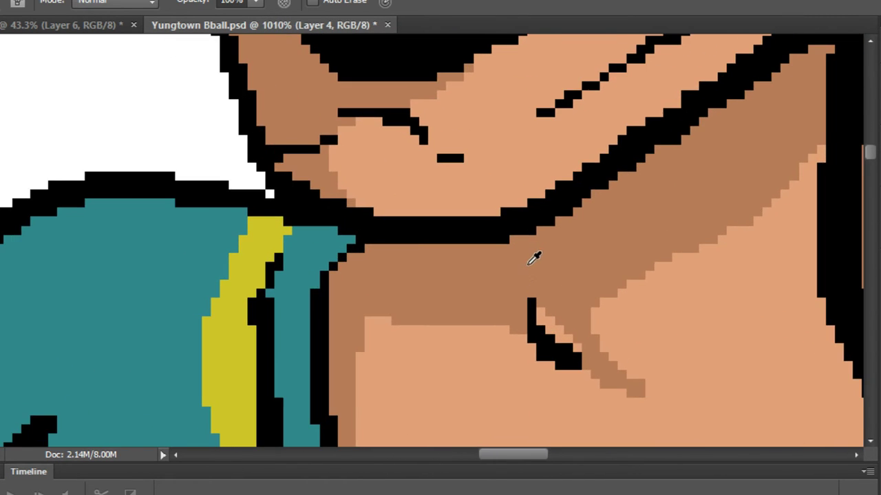
scroll(559, 211, "down", 1)
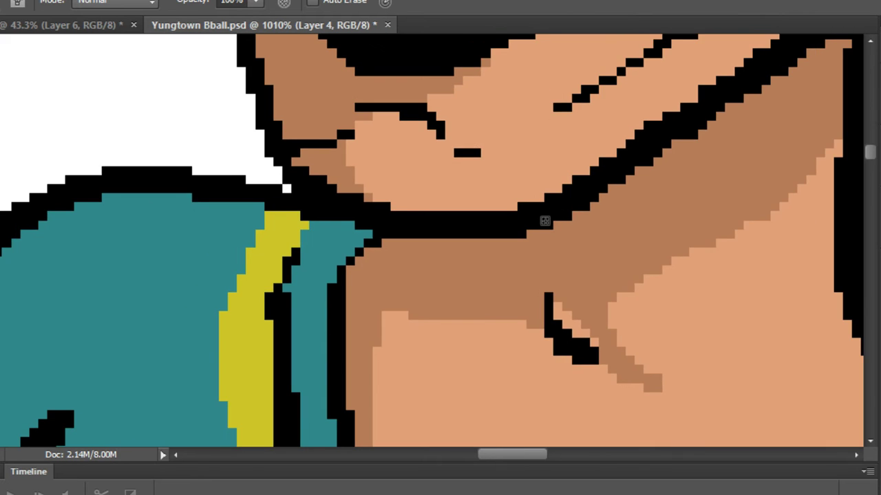
left_click_drag(544, 221, 374, 230)
left_click_drag(470, 164, 318, 256)
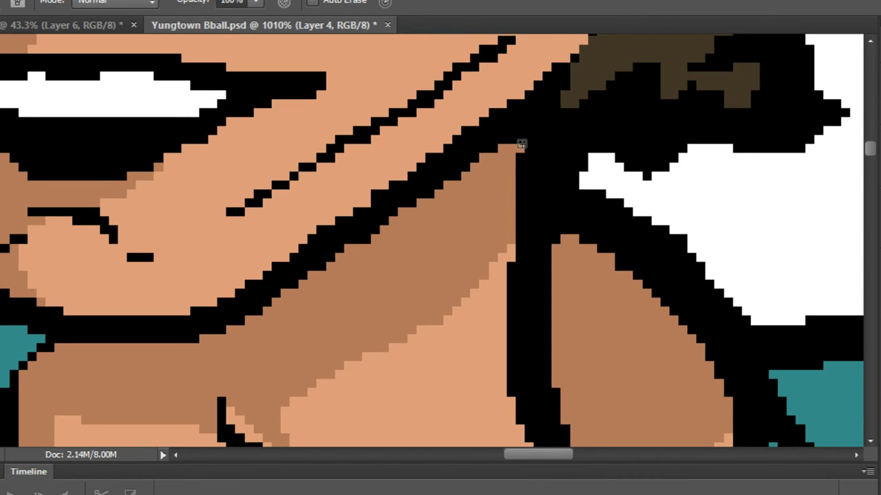
mouse_move(537, 145)
left_mouse_down()
mouse_move(491, 195)
mouse_move(446, 224)
mouse_move(226, 320)
left_mouse_up()
left_click_drag(412, 215, 272, 285)
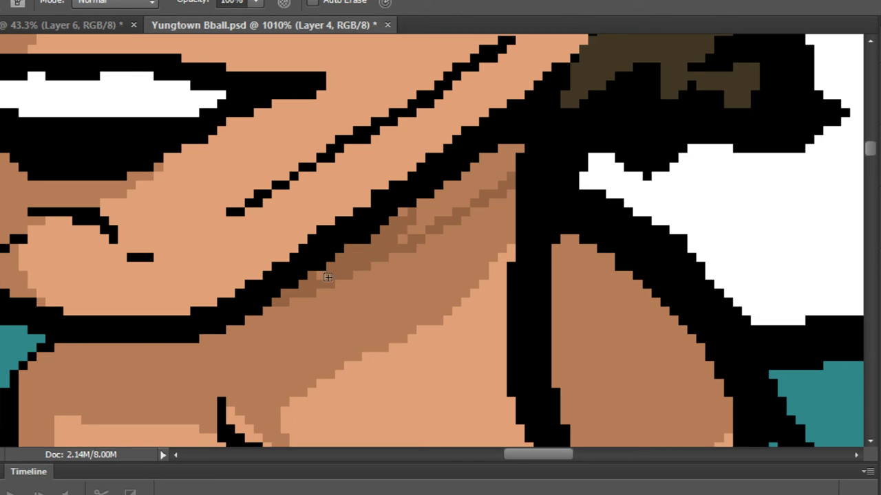
mouse_move(459, 212)
left_mouse_down()
mouse_move(406, 233)
mouse_move(469, 183)
mouse_move(451, 198)
left_mouse_up()
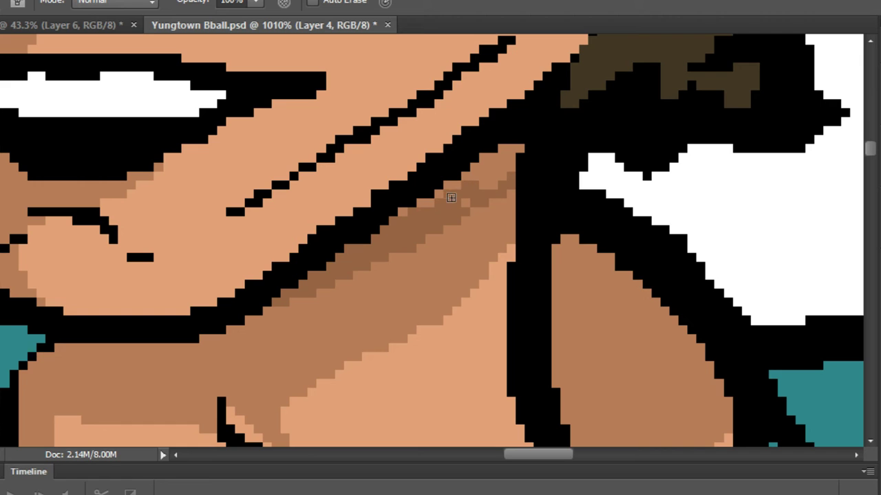
Fill the remaining gaps in the darker neck shadow along the jaw, up to its upper end behind the jaw.
scroll(473, 168, "up", 3)
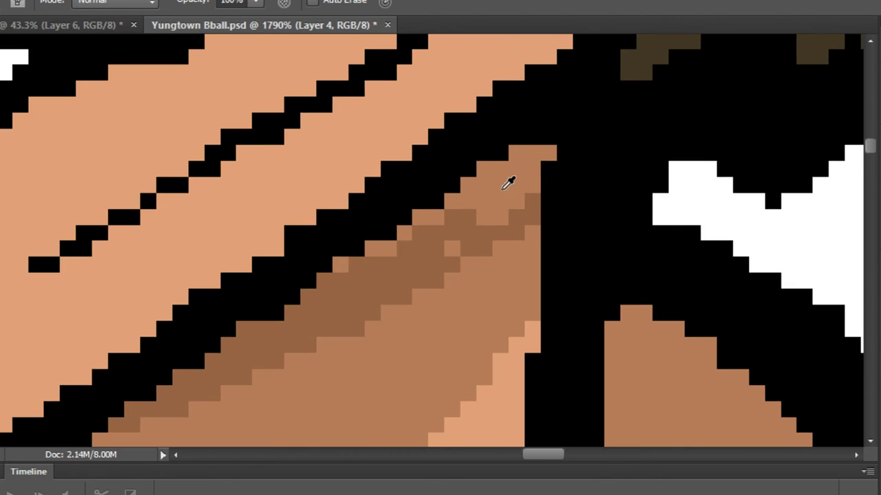
mouse_move(306, 248)
left_mouse_down()
mouse_move(295, 267)
mouse_move(519, 124)
mouse_move(346, 258)
left_mouse_up()
mouse_move(491, 200)
left_mouse_down()
mouse_move(520, 210)
mouse_move(582, 112)
mouse_move(584, 142)
left_mouse_up()
scroll(584, 141, "down", 3)
scroll(596, 154, "down", 4)
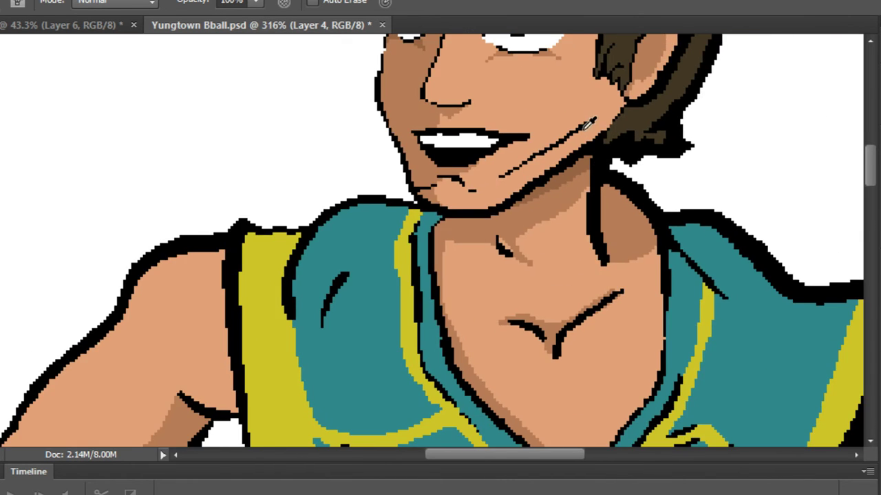
Trim the darker shadow patch beneath the outer end of the far eye to a few pixels using the sampled lighter brown.
scroll(481, 206, "up", 1)
scroll(417, 205, "up", 2)
scroll(418, 205, "up", 6)
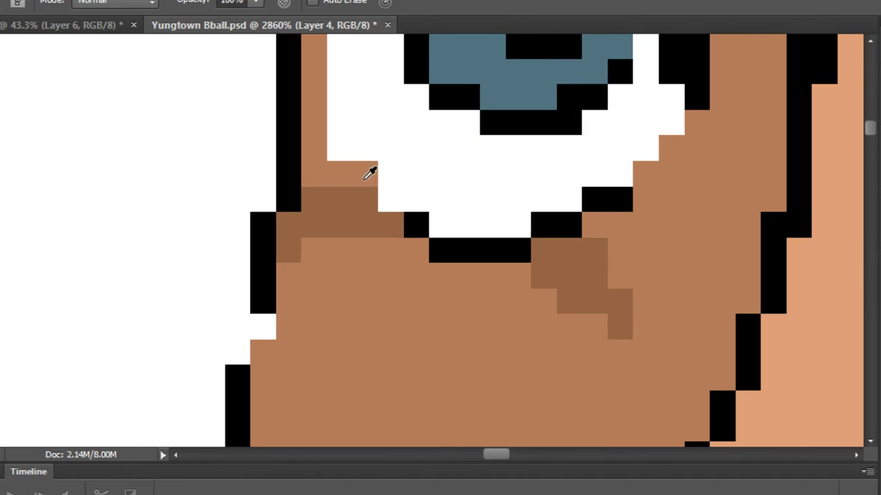
left_click(362, 180)
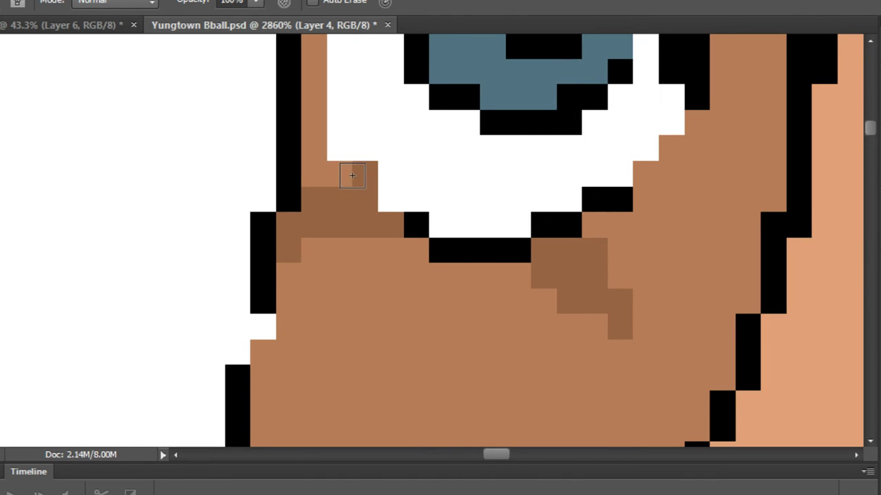
left_click(339, 175)
key("ctrl+z")
left_click(366, 258, "alt")
left_click(357, 185)
left_click(317, 199)
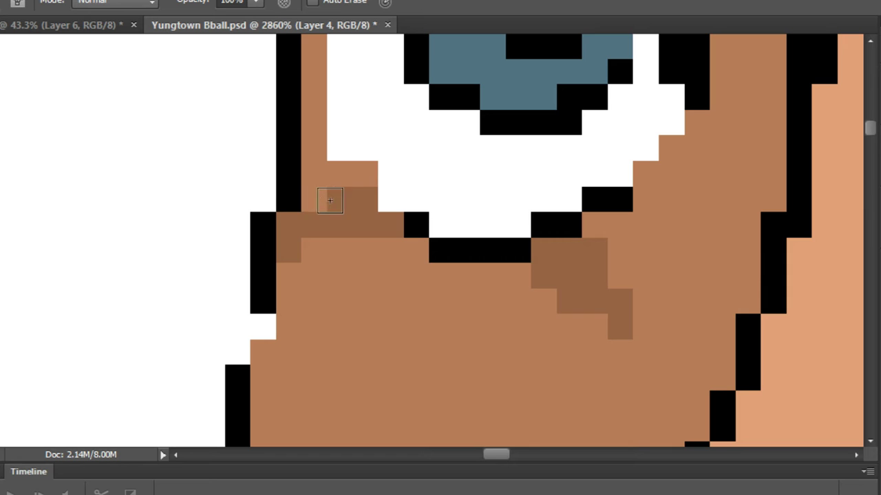
mouse_move(329, 200)
left_mouse_down()
mouse_move(309, 241)
mouse_move(317, 289)
mouse_move(322, 230)
mouse_move(341, 257)
mouse_move(362, 224)
left_mouse_up()
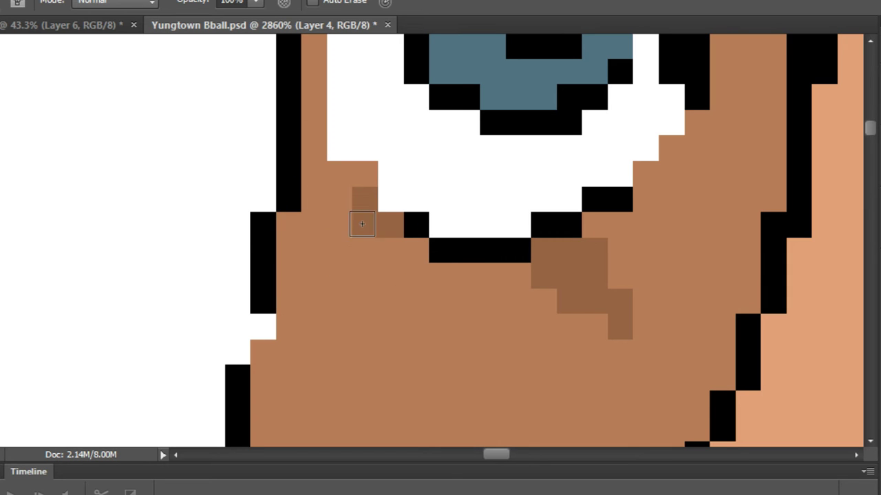
left_click(346, 198)
scroll(413, 229, "down", 5)
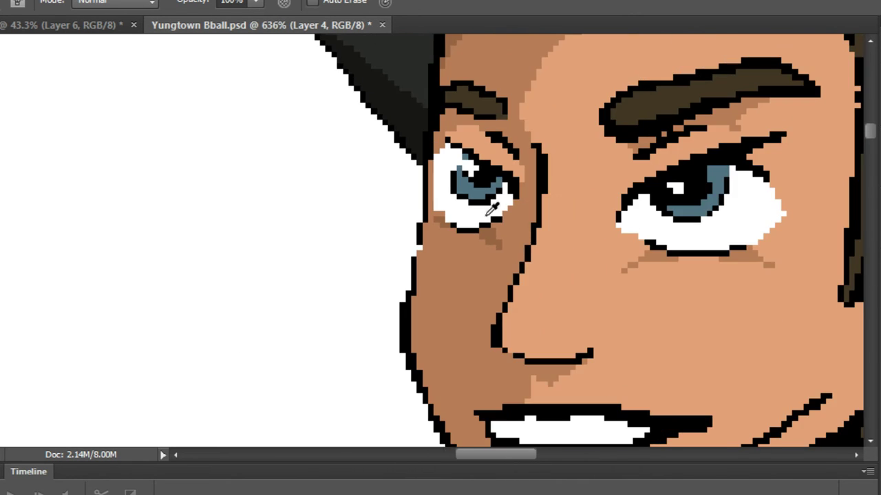
Thin the darker shadow patch beneath the inner end of the far eye into a narrow diagonal line.
scroll(525, 229, "up", 5)
left_click(461, 213)
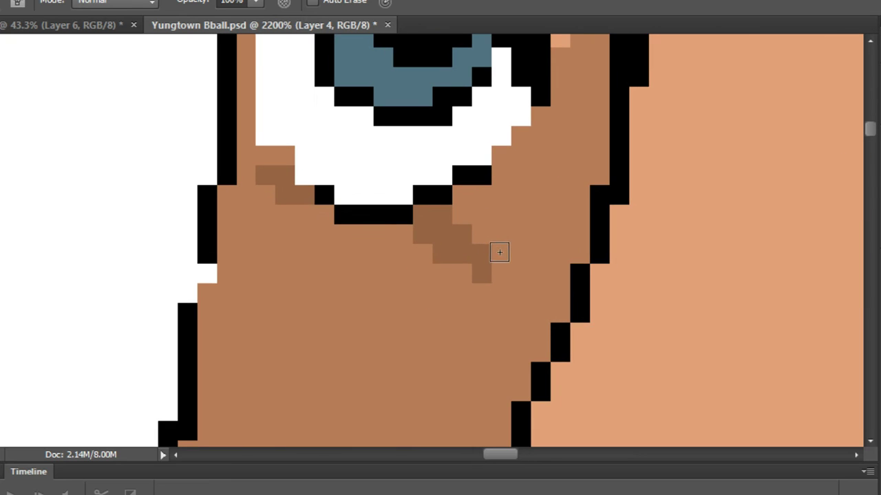
left_click(481, 253)
left_click(444, 213)
left_click(462, 234)
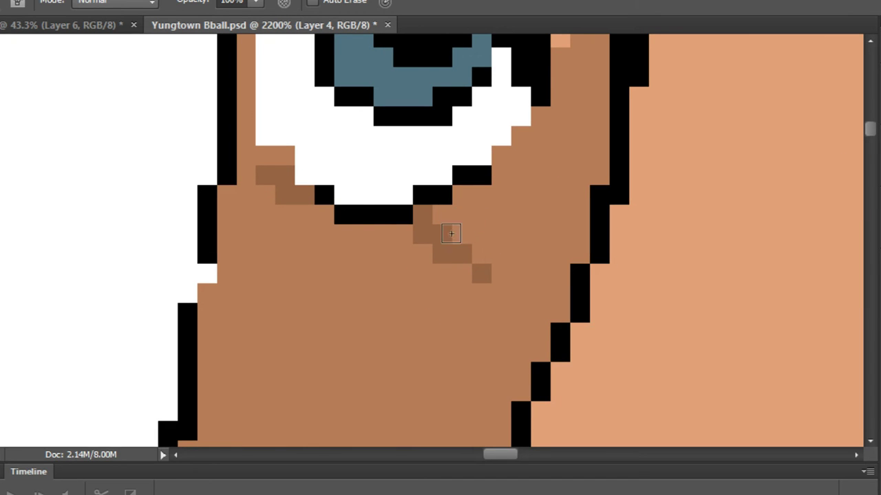
left_click(403, 230)
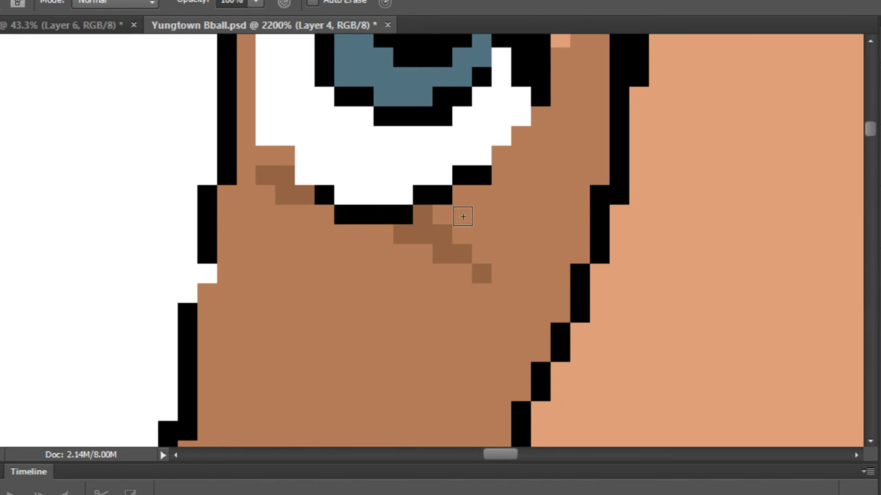
Review the shading of the face, neck and chest in the context of the whole figure.
scroll(388, 222, "down", 8)
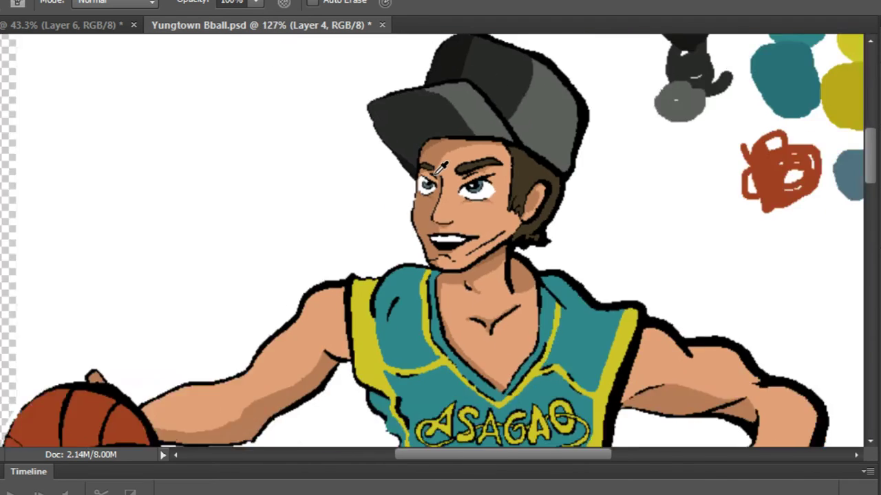
scroll(441, 168, "up", 2)
scroll(440, 168, "down", 1)
scroll(442, 168, "up", 2)
scroll(443, 169, "down", 3)
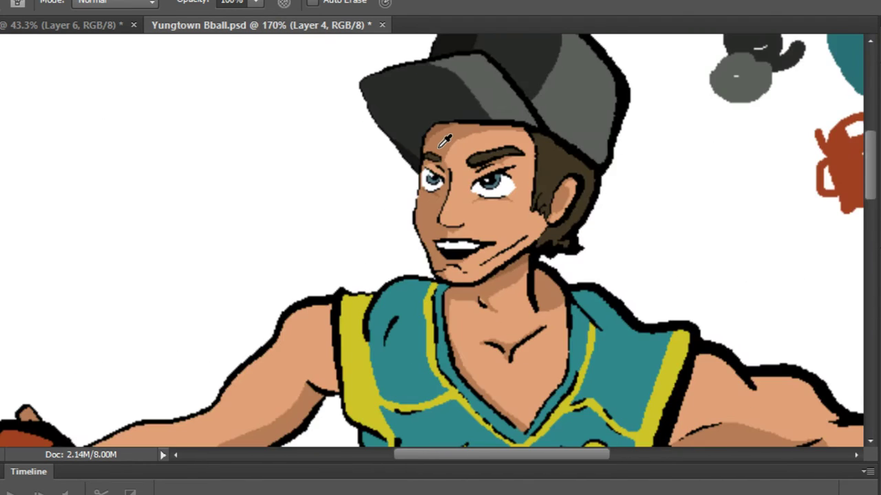
scroll(462, 278, "up", 3)
scroll(489, 310, "up", 5)
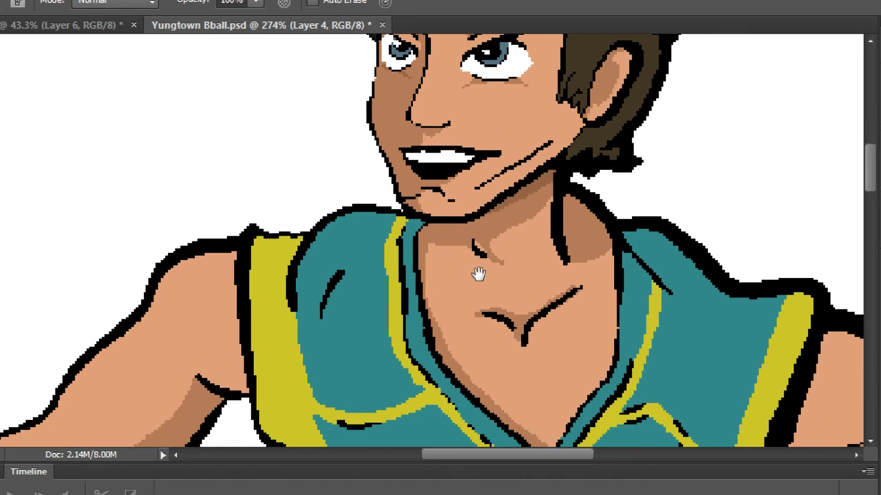
scroll(502, 234, "down", 3)
scroll(501, 236, "down", 2)
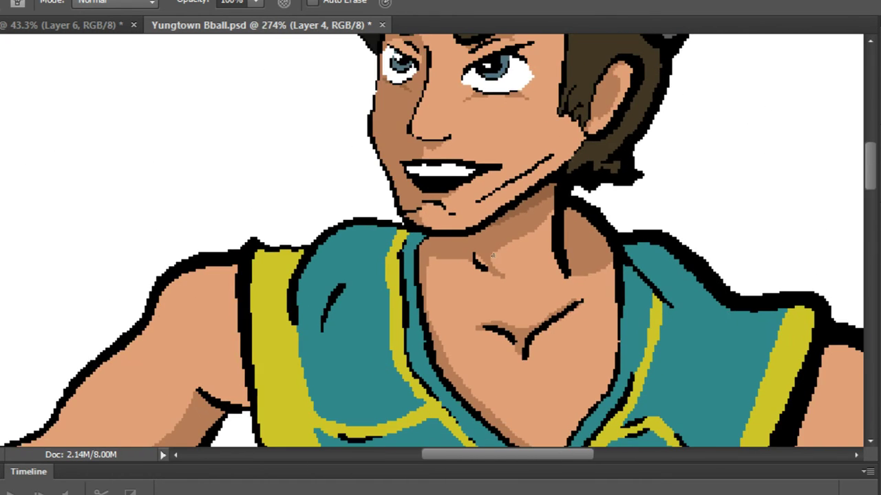
Paint a darker brown shadow in the notch between the collarbone lines and trim its outer edge with the skin tone.
scroll(526, 275, "up", 6)
left_click_drag(519, 276, 460, 179)
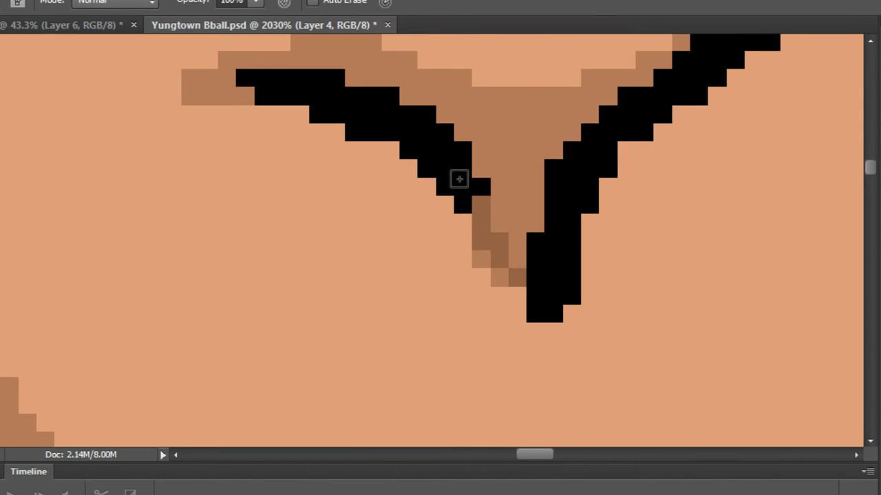
left_click_drag(500, 277, 516, 295)
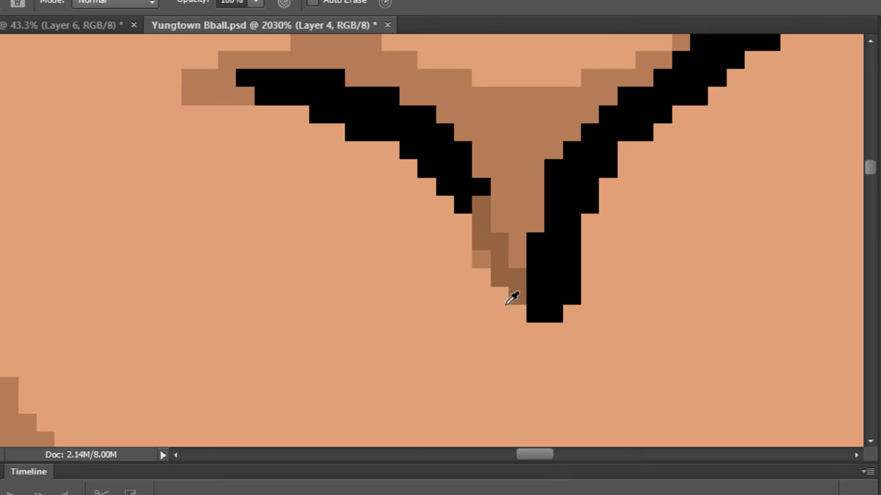
mouse_move(484, 201)
left_mouse_down()
mouse_move(537, 256)
mouse_move(448, 148)
mouse_move(536, 244)
left_mouse_up()
left_click(472, 291, "alt")
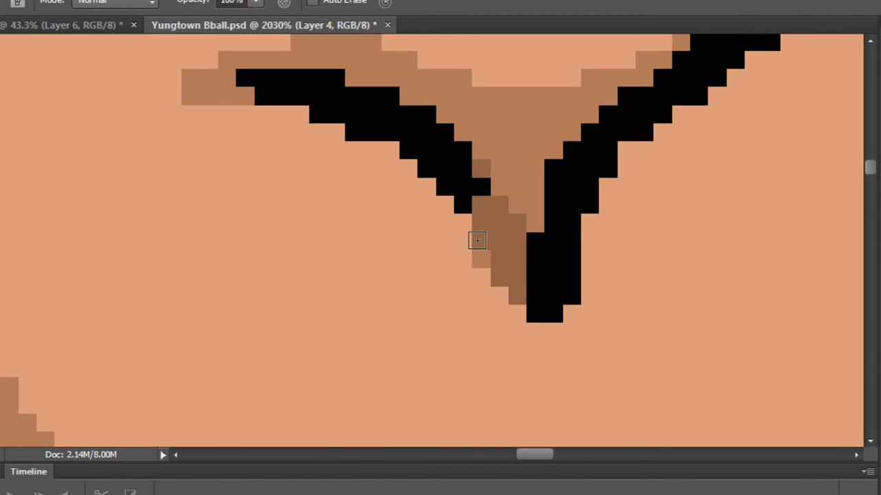
left_click_drag(476, 240, 517, 296)
left_click(519, 253, "alt")
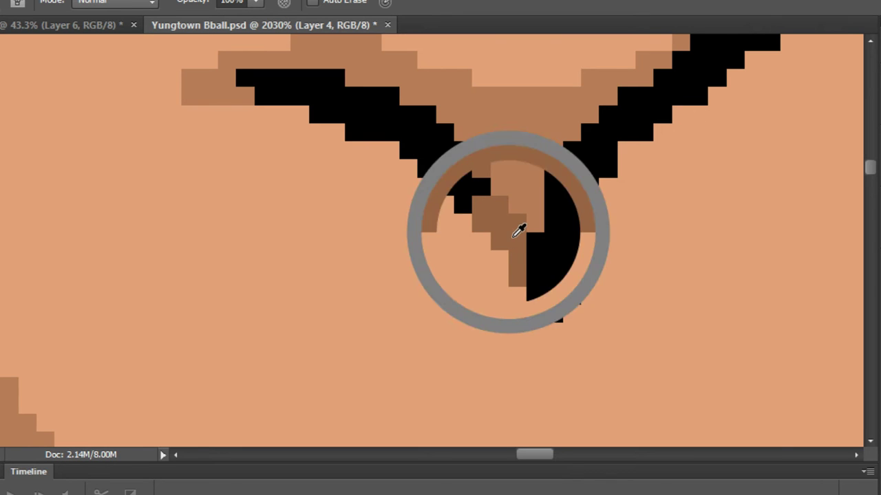
Add a small darker brown accent beneath the outer tip of the shorter collarbone line.
scroll(472, 206, "down", 3)
scroll(388, 163, "up", 5)
left_click_drag(364, 173, 333, 174)
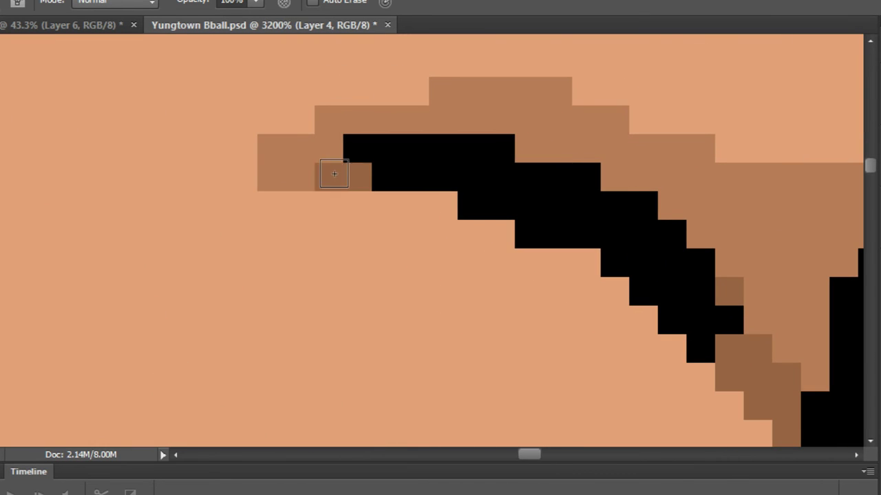
Cover the stray brown shadow pixels beneath the longer collarbone line with the sampled skin tone.
scroll(387, 171, "down", 4)
scroll(500, 172, "up", 3)
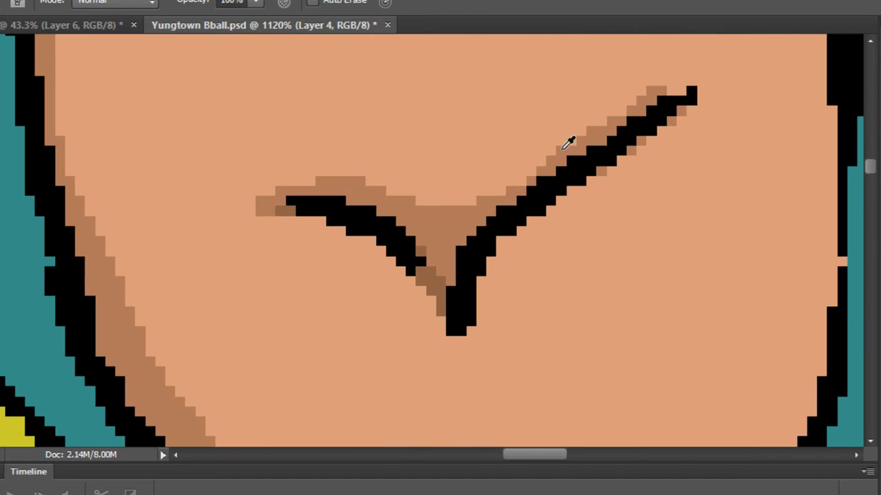
left_click(665, 176, "alt")
left_click_drag(687, 108, 671, 124)
left_click_drag(626, 154, 612, 167)
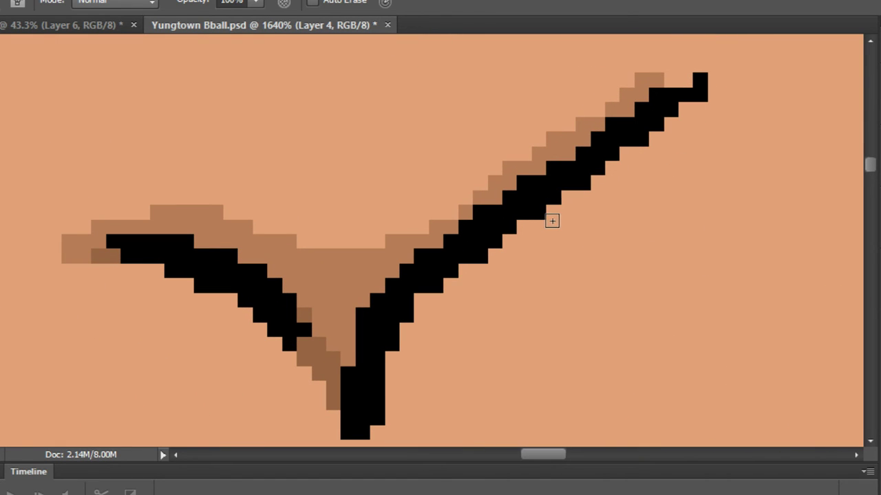
Extend the brown shadow to the tip of the longer collarbone line and thin the shadow above both lines with the skin tone.
left_click_drag(650, 85, 682, 79)
left_click(672, 61, "alt")
left_click(635, 76)
left_click_drag(566, 126, 486, 175)
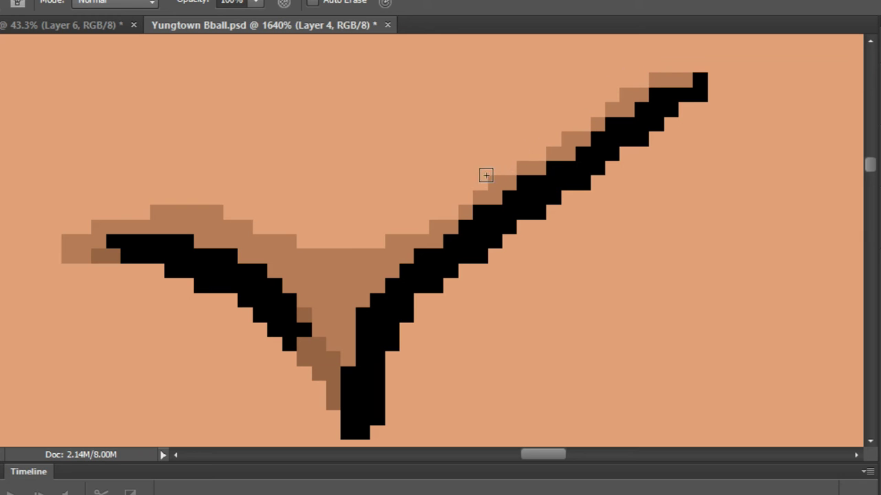
mouse_move(422, 219)
left_mouse_down()
mouse_move(343, 274)
mouse_move(205, 191)
left_mouse_up()
left_click_drag(333, 256, 352, 253)
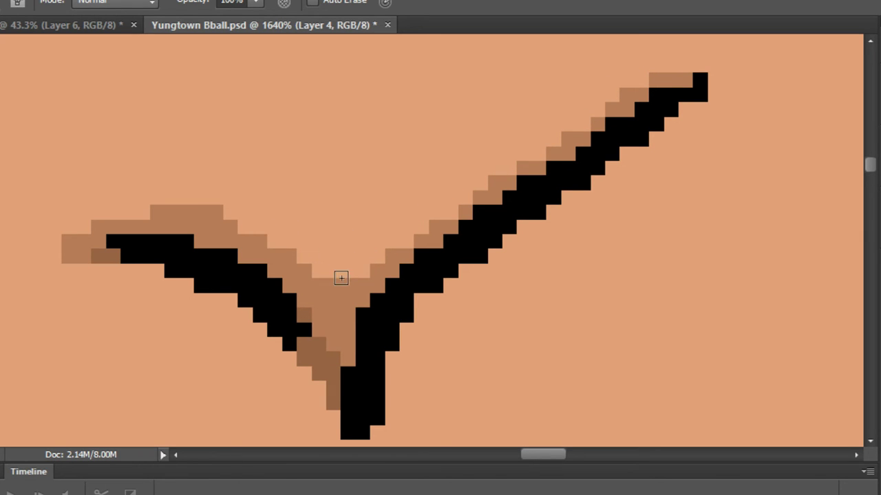
scroll(352, 249, "down", 5, "alt")
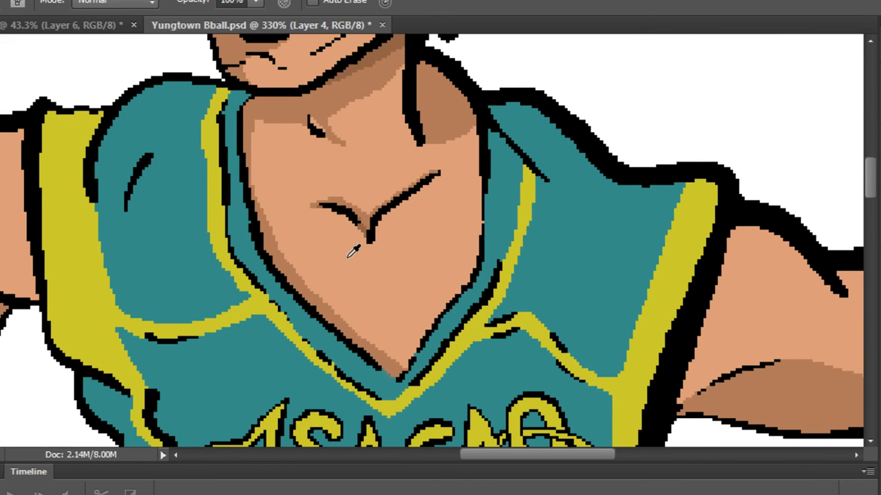
scroll(352, 249, "up", 2)
left_click(370, 204)
scroll(370, 204, "down", 4)
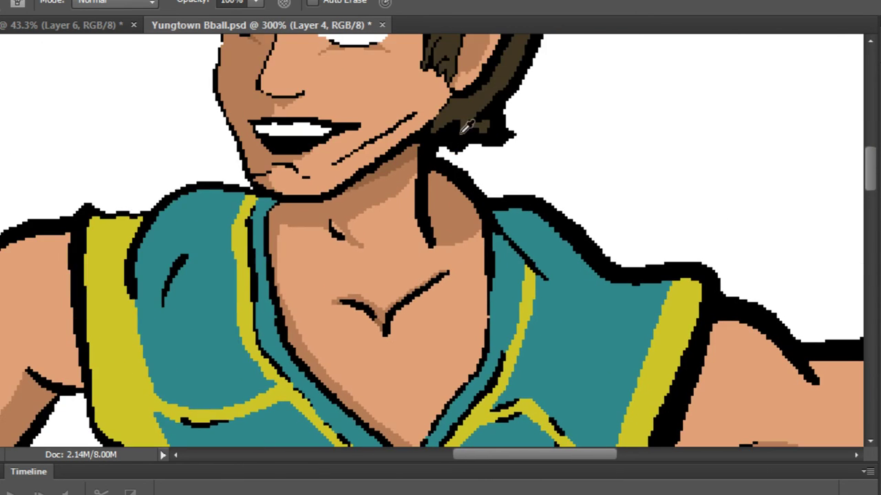
Outline a darker brown shadow across the upper part of the shaded area behind the neck line and fill it.
scroll(442, 252, "up", 5)
mouse_move(415, 262)
left_mouse_down()
mouse_move(481, 220)
mouse_move(501, 168)
left_mouse_up()
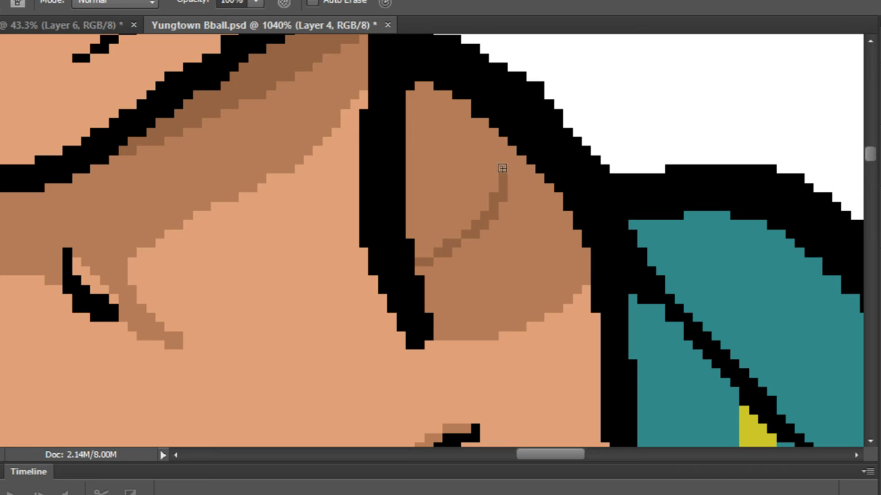
key("ctrl+z")
left_click_drag(559, 195, 535, 217)
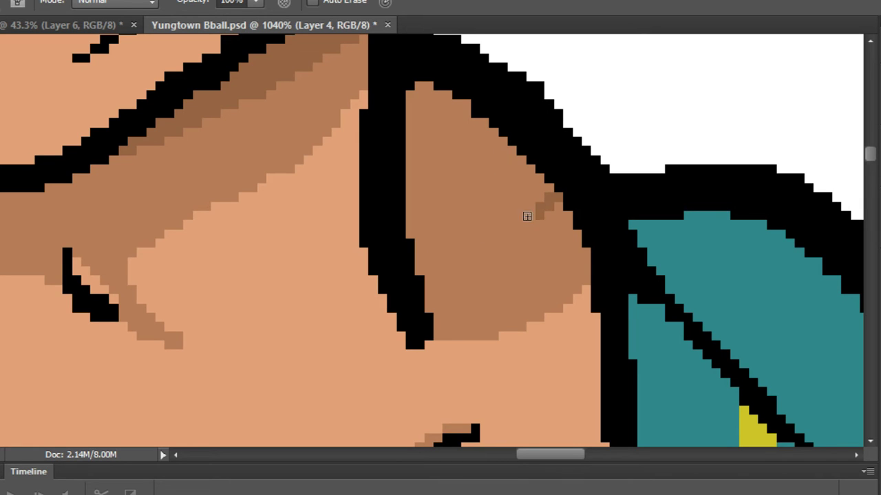
mouse_move(569, 194)
left_mouse_down()
mouse_move(408, 249)
mouse_move(461, 239)
mouse_move(569, 192)
left_mouse_up()
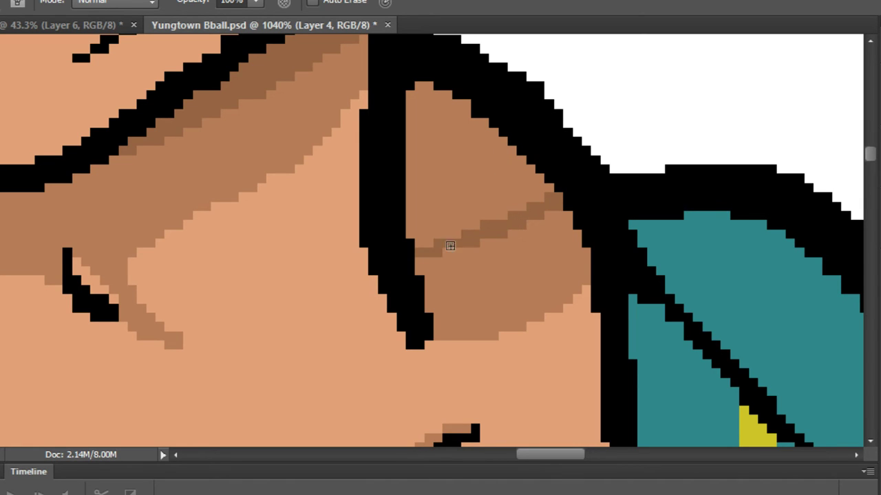
left_click_drag(405, 207, 415, 100)
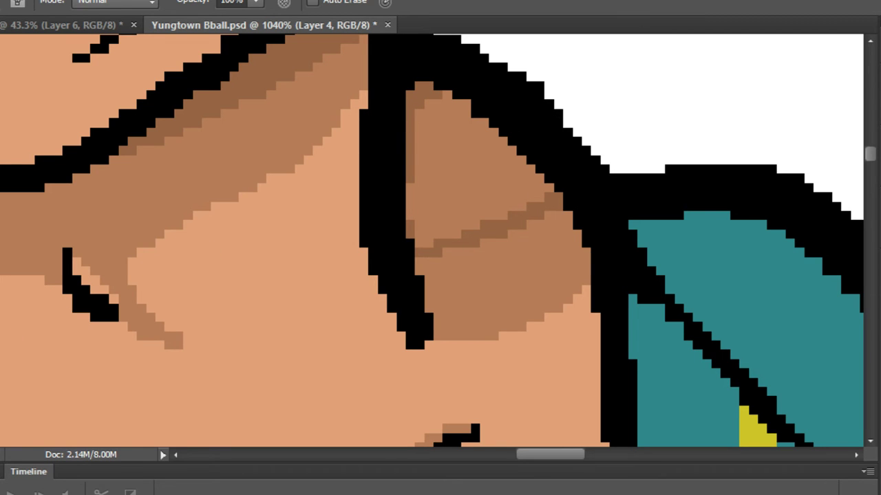
key("g")
left_click(444, 143)
scroll(454, 148, "down", 6)
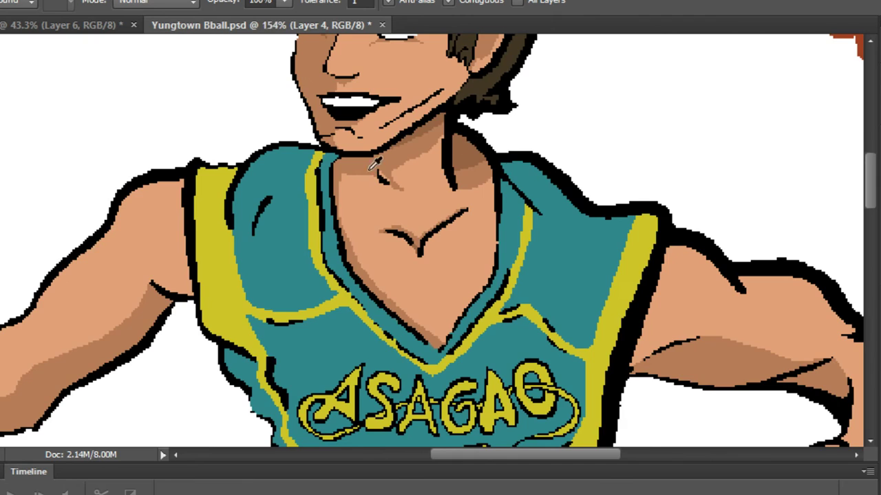
Paint a darker brown diagonal shadow edge across the triangular inner-elbow shadow of the bent arm.
scroll(374, 163, "down", 1)
key("b")
scroll(544, 275, "up", 5)
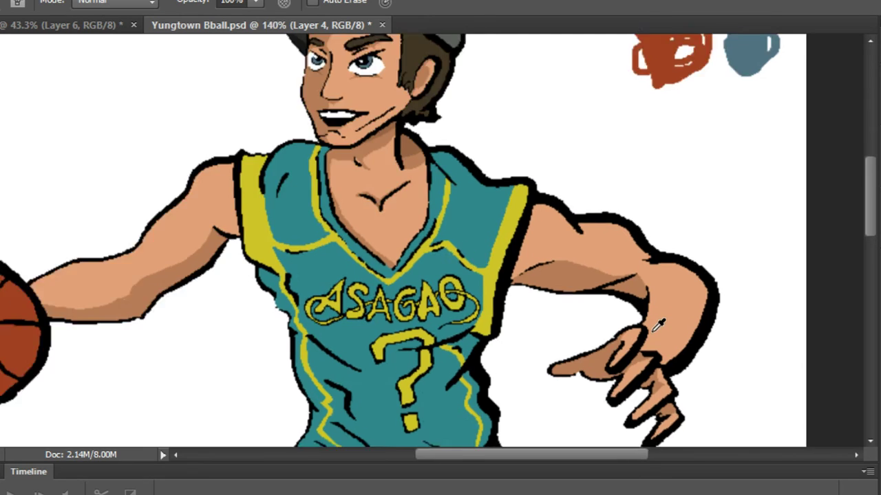
scroll(566, 241, "down", 2)
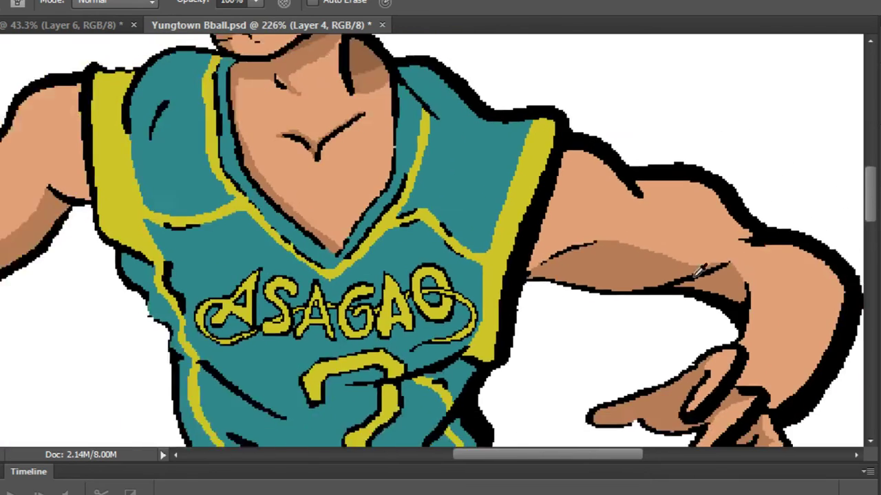
scroll(749, 291, "up", 8)
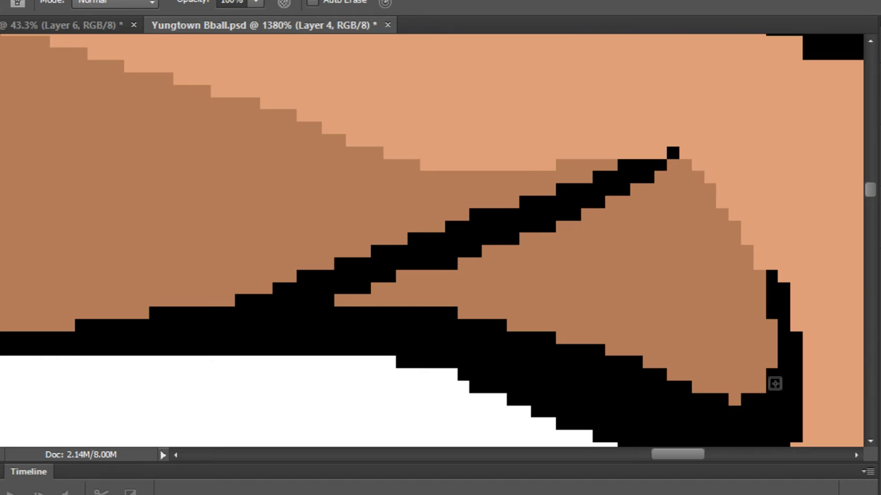
mouse_move(774, 383)
left_mouse_down()
mouse_move(729, 326)
mouse_move(643, 275)
mouse_move(575, 262)
left_mouse_up()
key("ctrl+z")
mouse_move(636, 200)
left_mouse_down()
mouse_move(727, 295)
mouse_move(765, 401)
mouse_move(698, 285)
mouse_move(602, 186)
mouse_move(704, 269)
mouse_move(783, 383)
left_mouse_up()
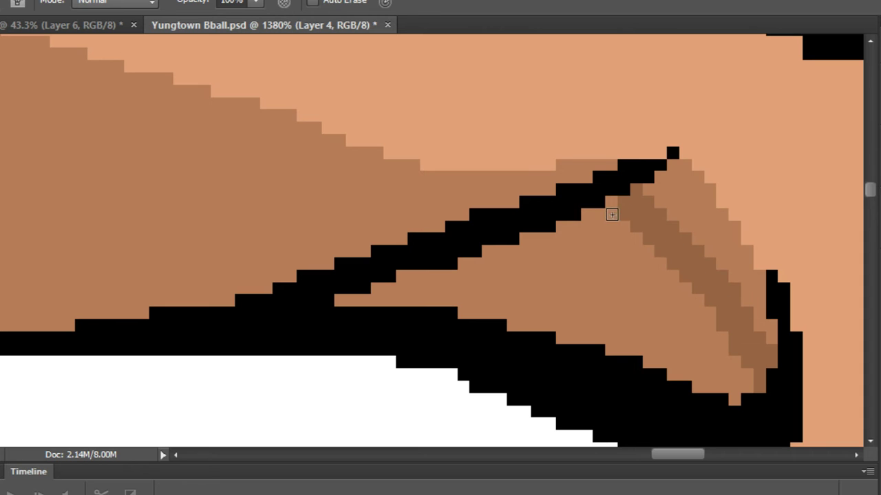
Outline the darker shadow in the inner-elbow crease of the bent arm and fill it with the darker brown.
left_click_drag(612, 215, 615, 210)
mouse_move(476, 253)
left_mouse_down()
mouse_move(342, 307)
mouse_move(376, 297)
left_mouse_up()
mouse_move(513, 324)
left_mouse_down()
mouse_move(721, 392)
mouse_move(750, 374)
mouse_move(739, 396)
mouse_move(717, 405)
left_mouse_up()
key("g")
left_click(559, 284)
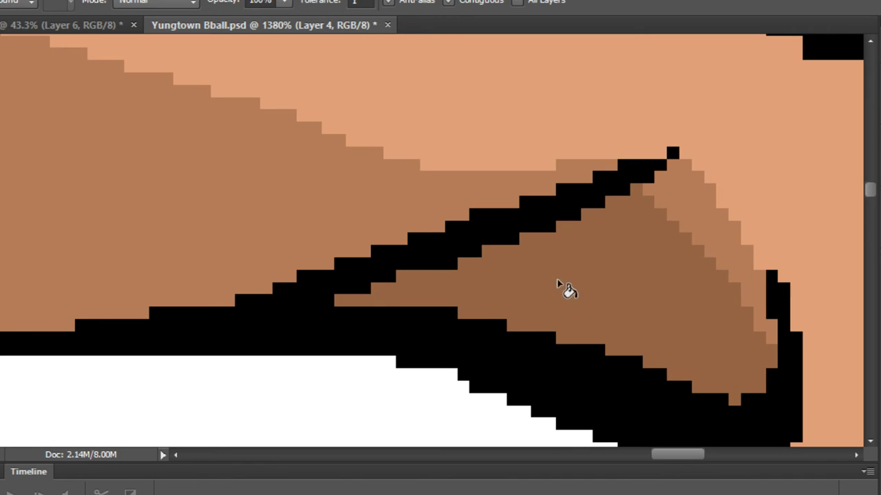
scroll(640, 275, "down", 6)
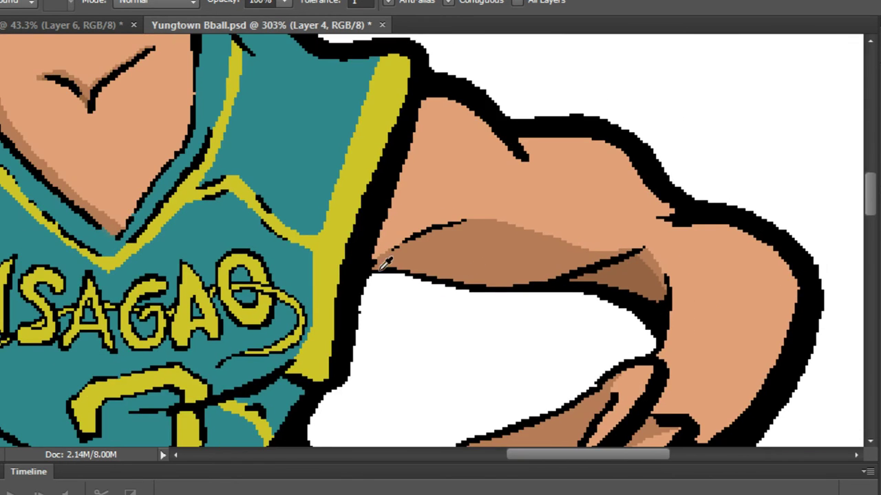
scroll(71, 218, "up", 3)
key("b")
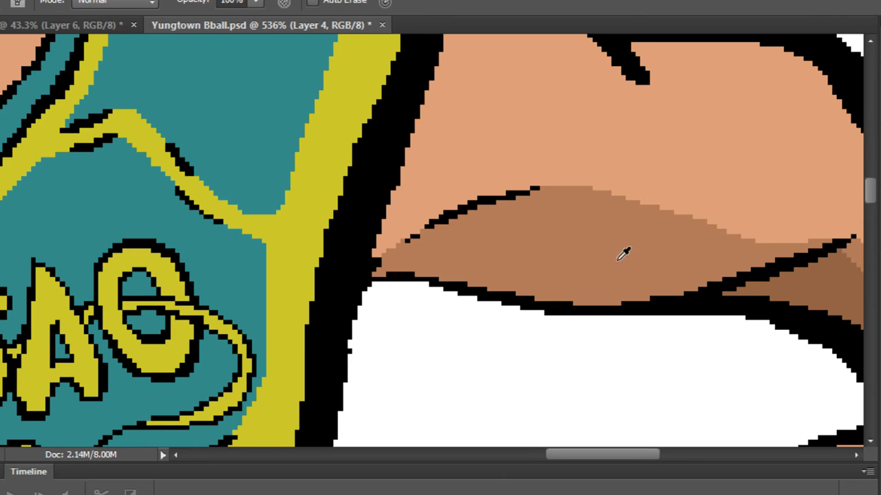
scroll(621, 251, "up", 3)
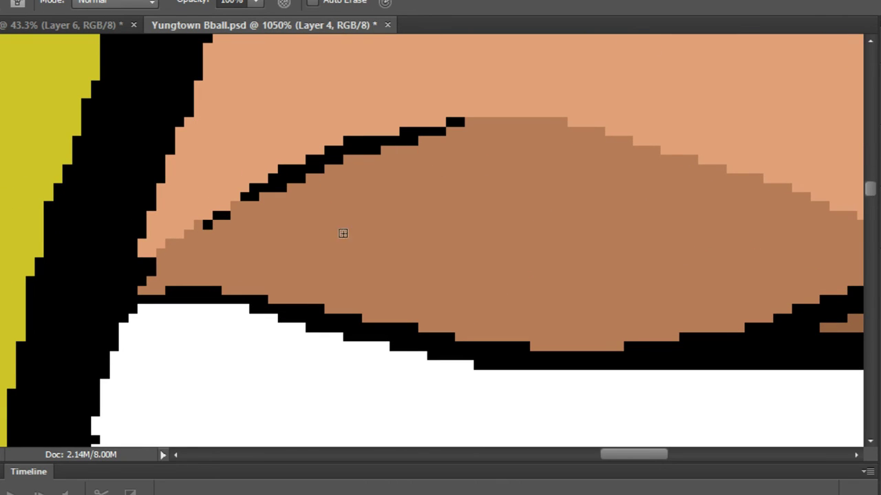
mouse_move(286, 183)
left_mouse_down()
mouse_move(443, 275)
mouse_move(551, 316)
left_mouse_up()
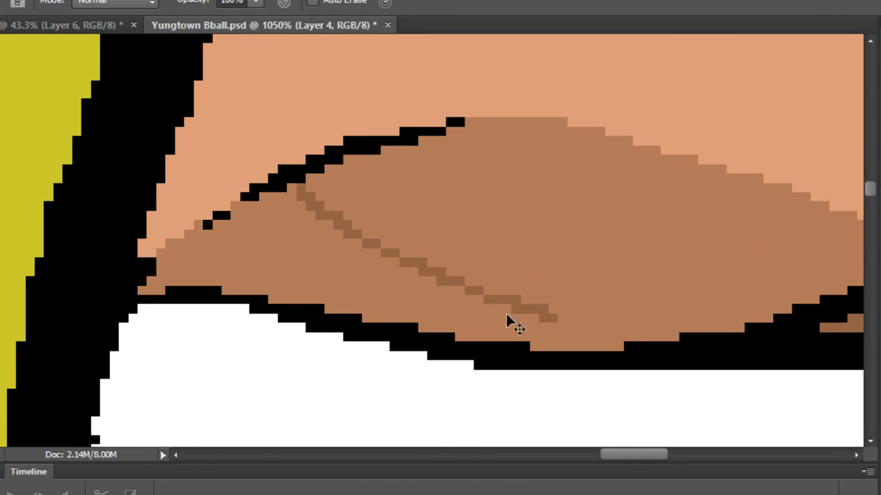
key("ctrl+z")
mouse_move(238, 294)
left_mouse_down()
mouse_move(282, 255)
mouse_move(410, 183)
left_mouse_up()
key("ctrl+z")
Outline a darker brown shadow on the bent upper arm's underside next to the jersey and fill it.
mouse_move(373, 151)
left_mouse_down()
mouse_move(335, 176)
mouse_move(217, 298)
left_mouse_up()
scroll(215, 297, "down", 6)
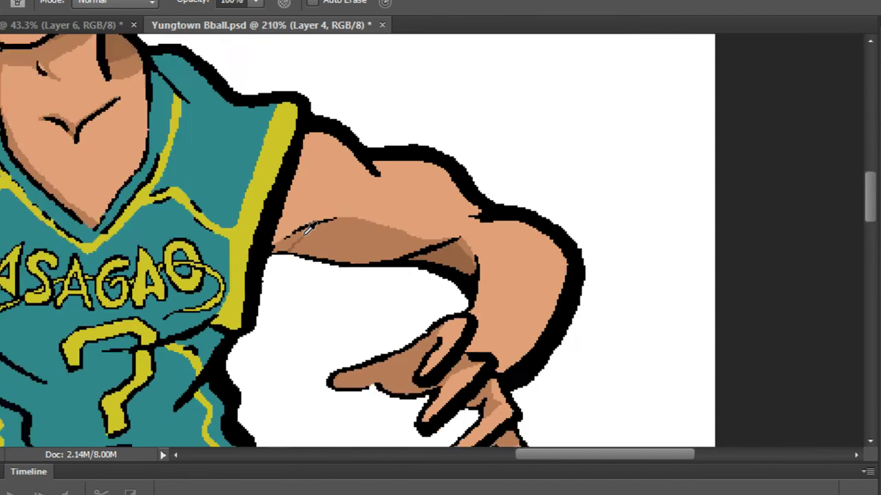
scroll(292, 238, "up", 5)
scroll(288, 243, "up", 5)
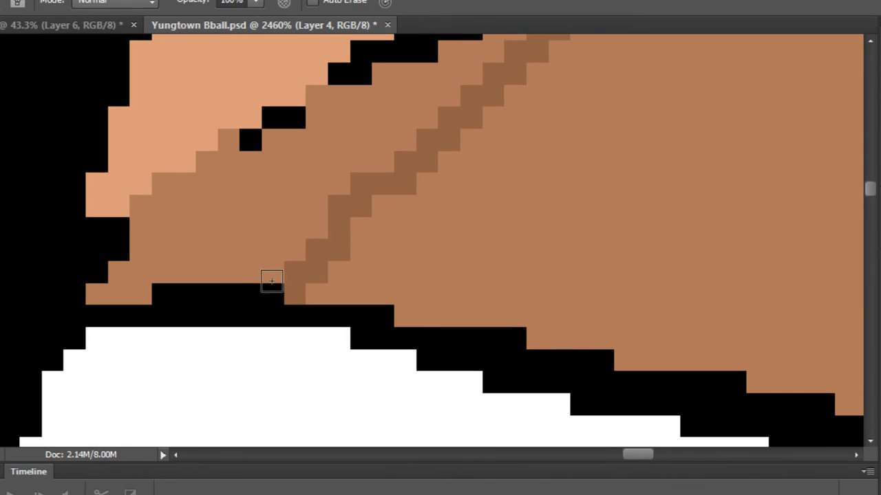
mouse_move(165, 296)
left_mouse_down()
mouse_move(97, 281)
mouse_move(179, 185)
mouse_move(200, 180)
mouse_move(239, 142)
mouse_move(282, 143)
mouse_move(183, 301)
mouse_move(240, 248)
mouse_move(504, 143)
left_mouse_up()
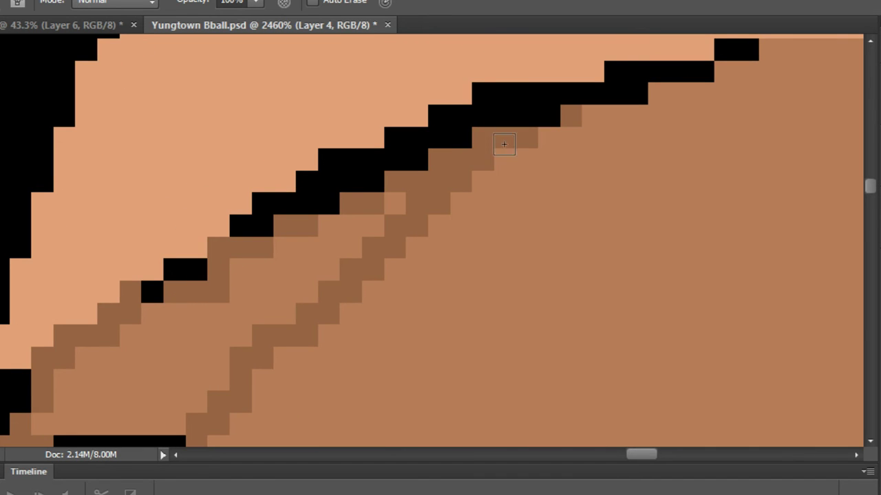
key("g")
left_click(156, 344)
scroll(197, 305, "down", 5)
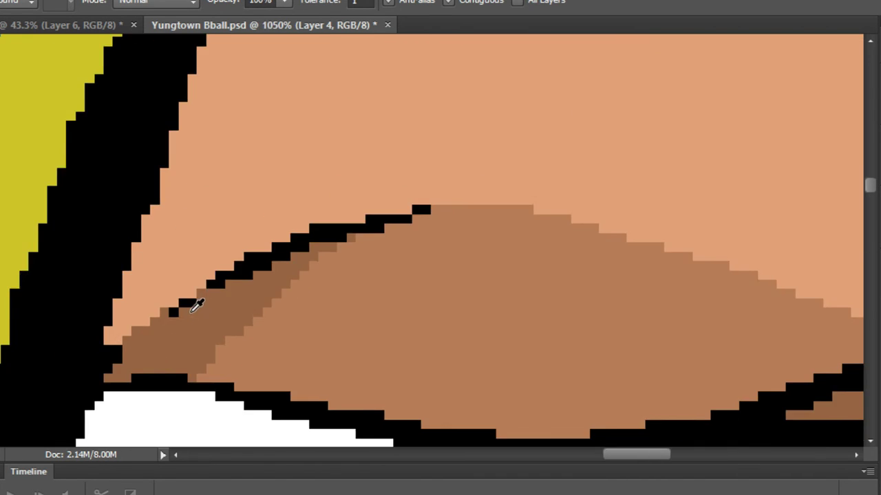
scroll(188, 281, "down", 4)
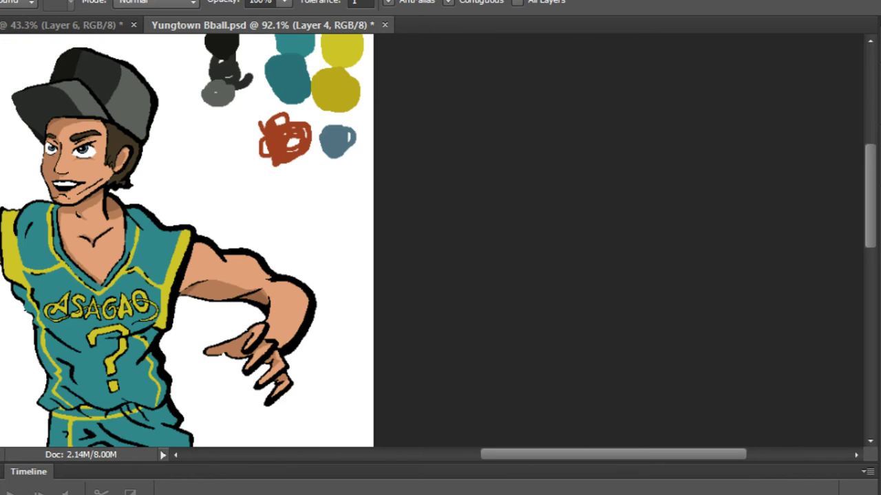
Outline a darker shadow across the free hand's thumb and palm, then fill it with the darker brown.
key("b")
scroll(271, 366, "up", 6)
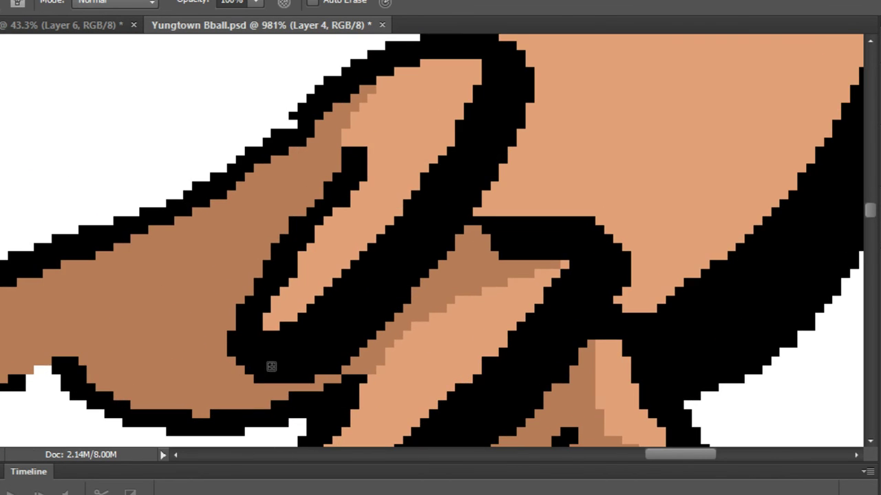
mouse_move(271, 366)
left_mouse_down()
mouse_move(421, 325)
mouse_move(403, 345)
mouse_move(348, 365)
left_mouse_up()
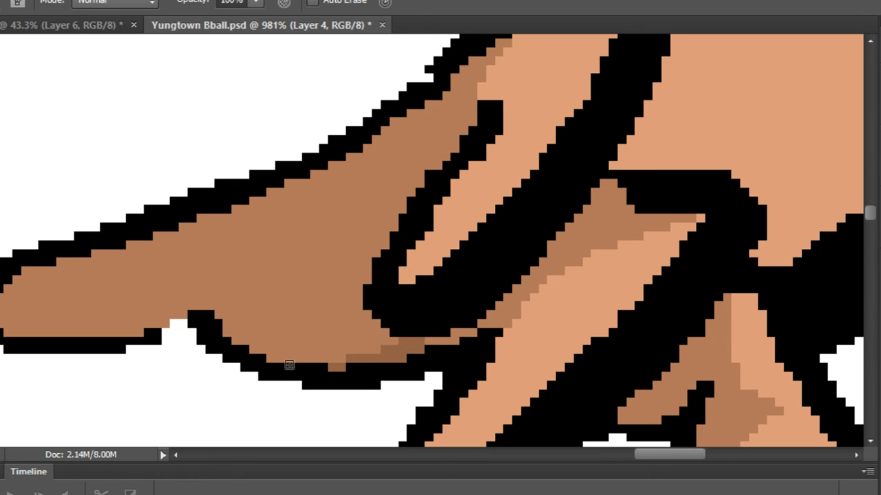
left_click_drag(289, 366, 228, 335)
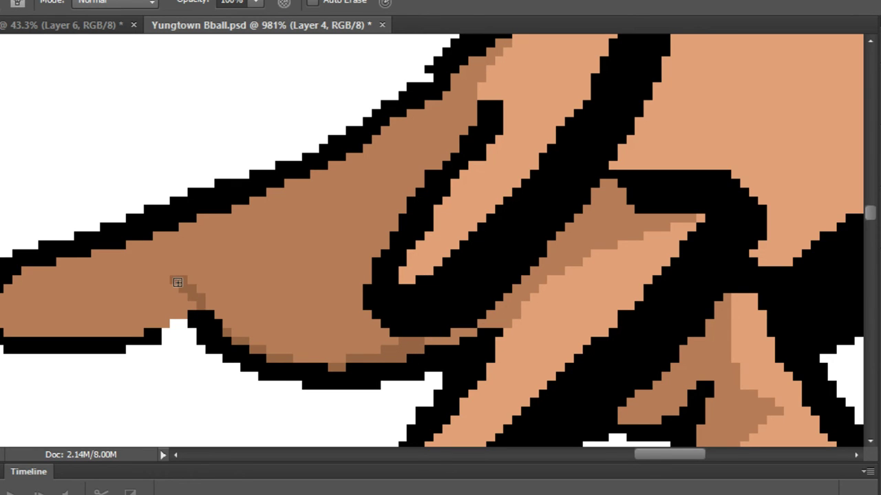
mouse_move(425, 102)
left_mouse_down()
mouse_move(402, 157)
mouse_move(402, 204)
mouse_move(414, 132)
mouse_move(431, 95)
left_mouse_up()
mouse_move(406, 178)
left_mouse_down()
mouse_move(410, 129)
mouse_move(363, 142)
mouse_move(223, 218)
mouse_move(137, 241)
left_mouse_up()
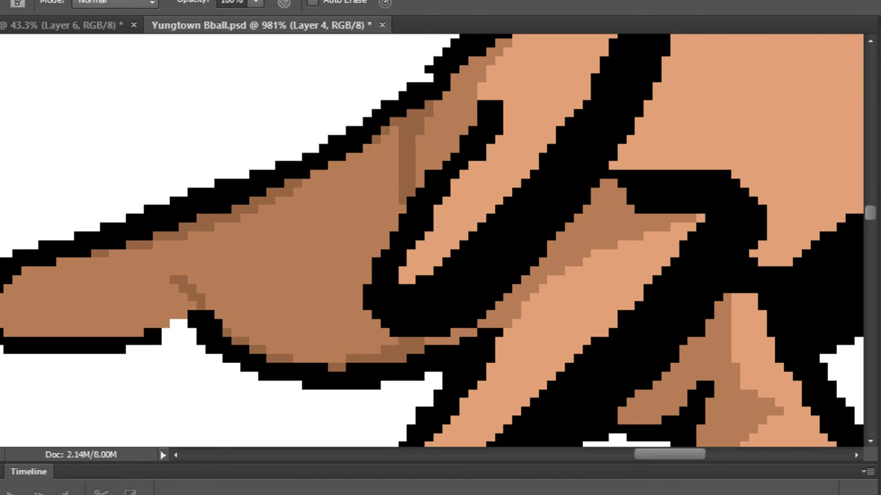
key("g")
left_click(24, 295)
scroll(221, 296, "down", 2)
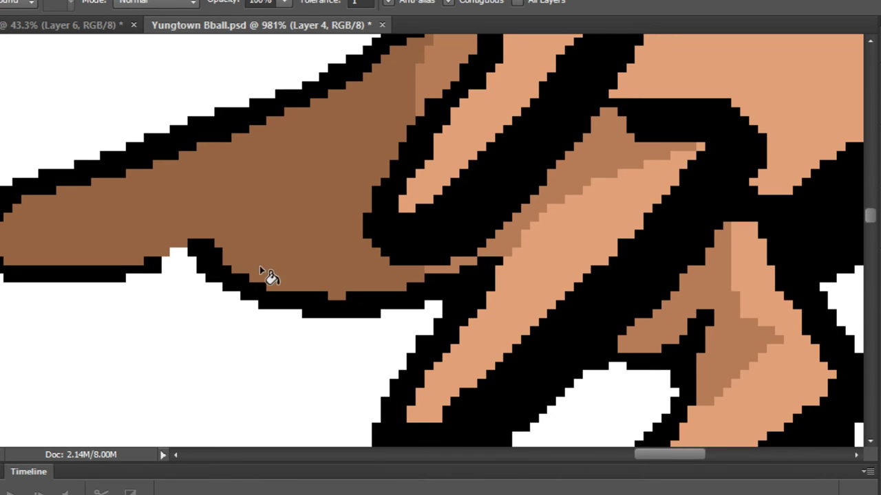
Pencil the darker brown over the inner tip of the shaded area between the free hand's middle fingers.
scroll(270, 275, "down", 4)
scroll(282, 251, "up", 3)
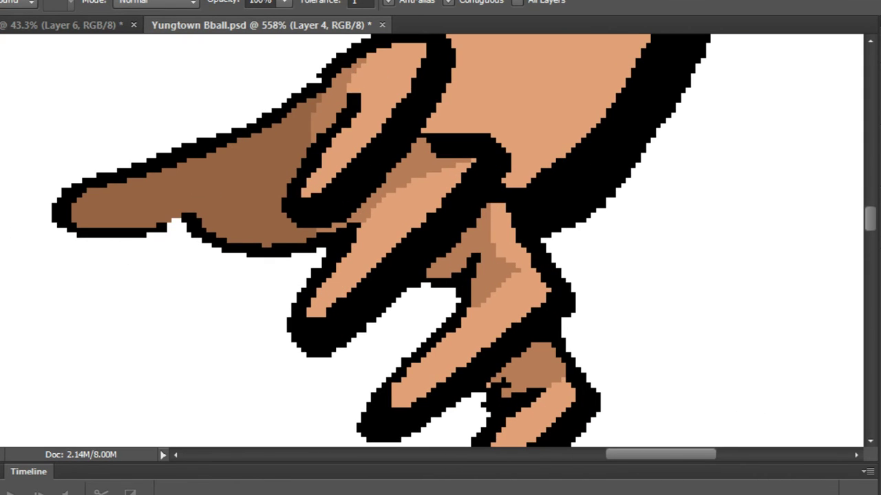
key("b")
scroll(529, 238, "up", 4)
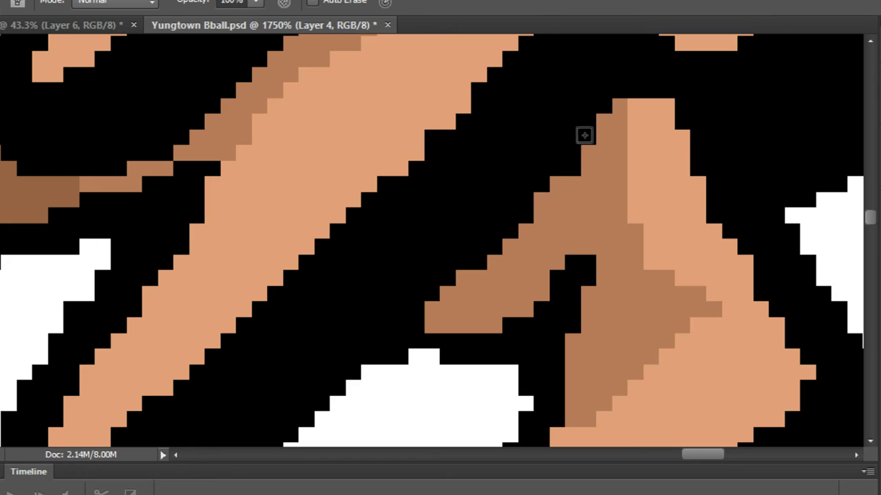
mouse_move(542, 199)
left_mouse_down()
mouse_move(557, 261)
mouse_move(557, 185)
left_mouse_up()
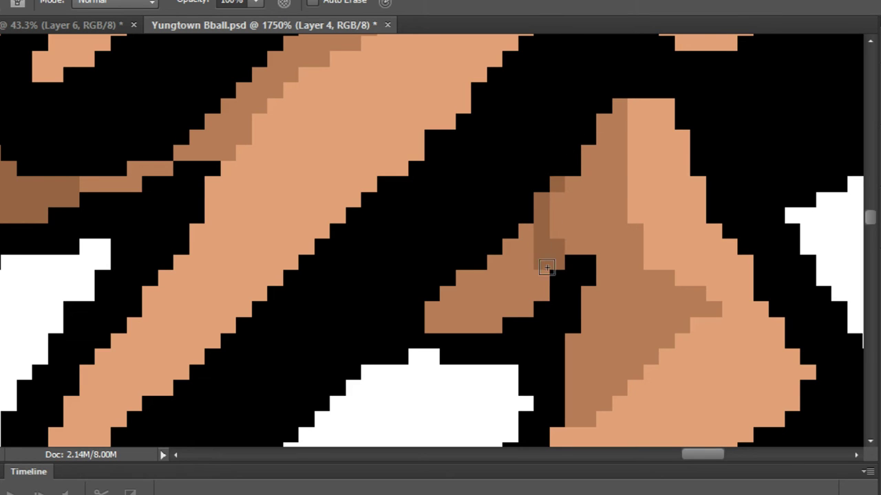
mouse_move(557, 275)
left_mouse_down()
mouse_move(499, 312)
mouse_move(421, 319)
mouse_move(469, 303)
mouse_move(417, 310)
mouse_move(439, 328)
mouse_move(464, 323)
mouse_move(457, 344)
mouse_move(509, 325)
mouse_move(528, 226)
mouse_move(506, 300)
mouse_move(546, 202)
left_mouse_up()
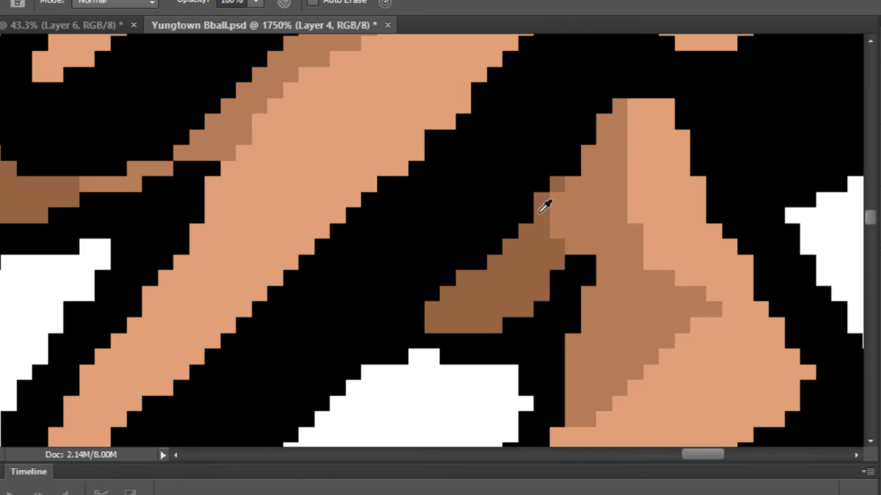
Pencil darker brown shading into the shadow at the base of the free hand's lowest finger.
scroll(551, 206, "down", 3)
scroll(559, 214, "up", 3)
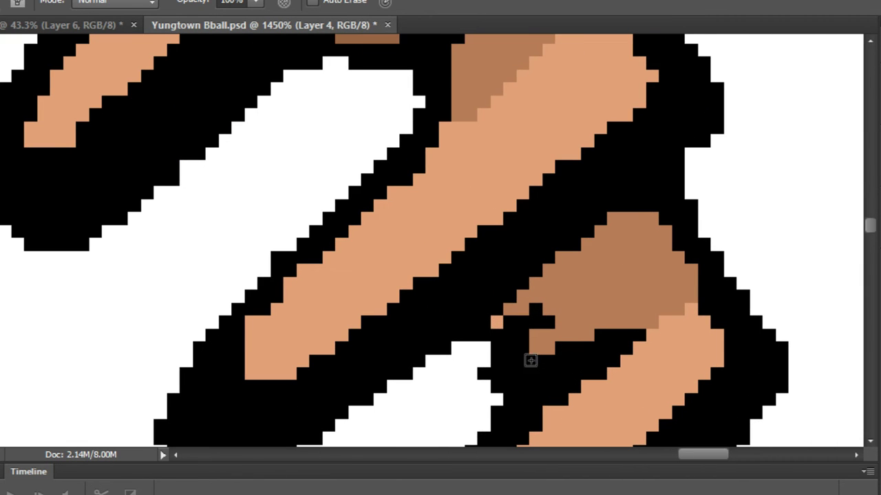
mouse_move(618, 318)
left_mouse_down()
mouse_move(568, 312)
mouse_move(643, 196)
mouse_move(594, 241)
mouse_move(561, 333)
mouse_move(584, 259)
mouse_move(516, 331)
mouse_move(497, 312)
mouse_move(537, 277)
mouse_move(526, 351)
mouse_move(563, 331)
mouse_move(600, 320)
left_mouse_up()
scroll(599, 320, "down", 8)
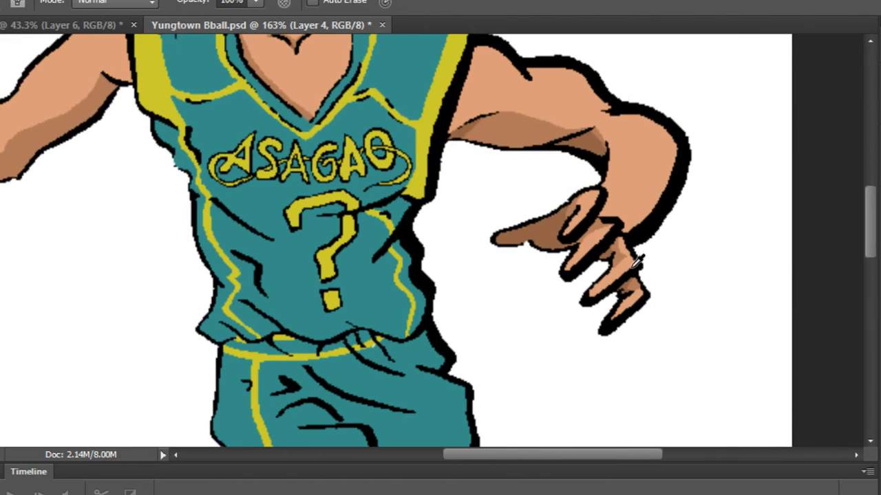
scroll(629, 252, "up", 1)
scroll(617, 253, "down", 2)
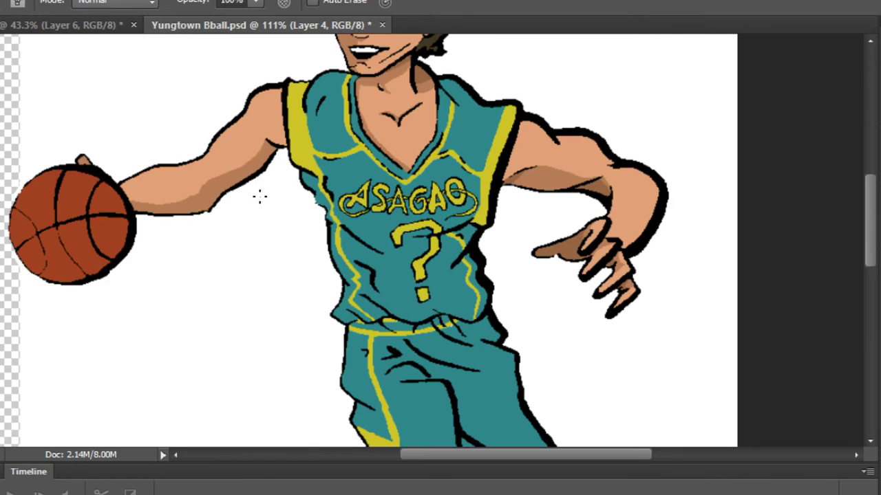
scroll(259, 197, "up", 10)
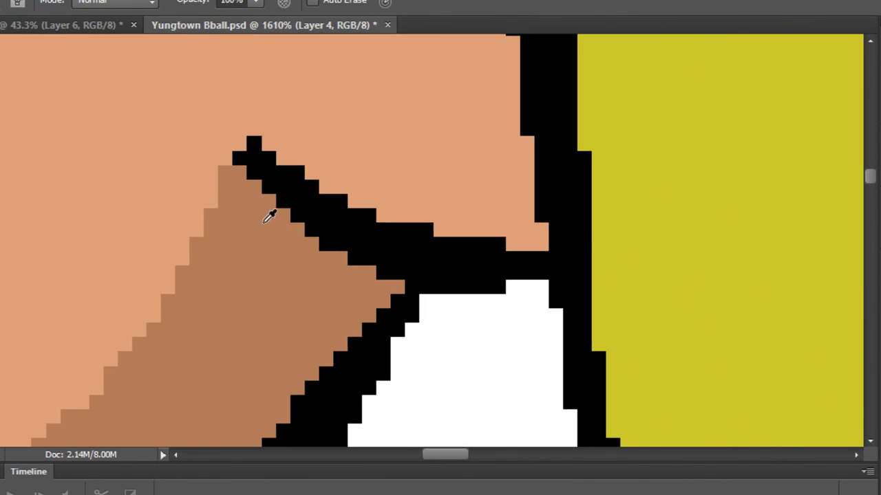
scroll(269, 216, "up", 2)
left_click_drag(223, 154, 311, 250)
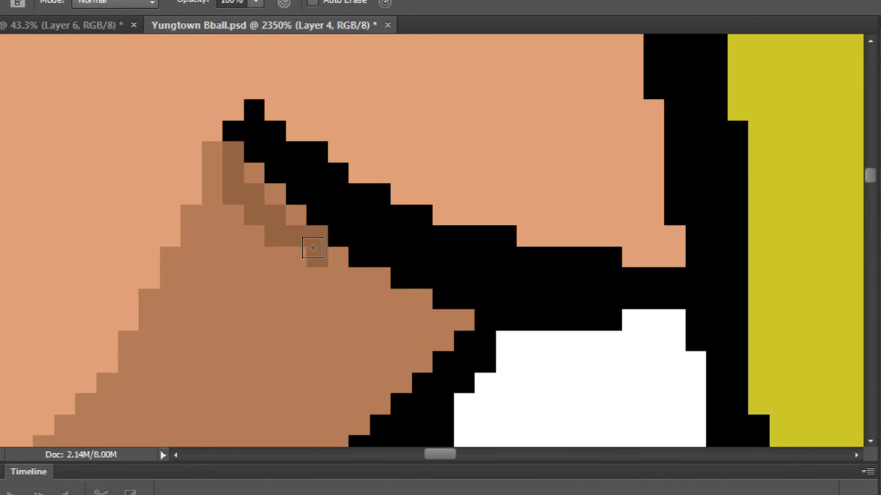
key("ctrl+z")
left_click_drag(231, 158, 417, 319)
key("ctrl+z")
scroll(413, 287, "down", 2)
scroll(501, 217, "down", 5)
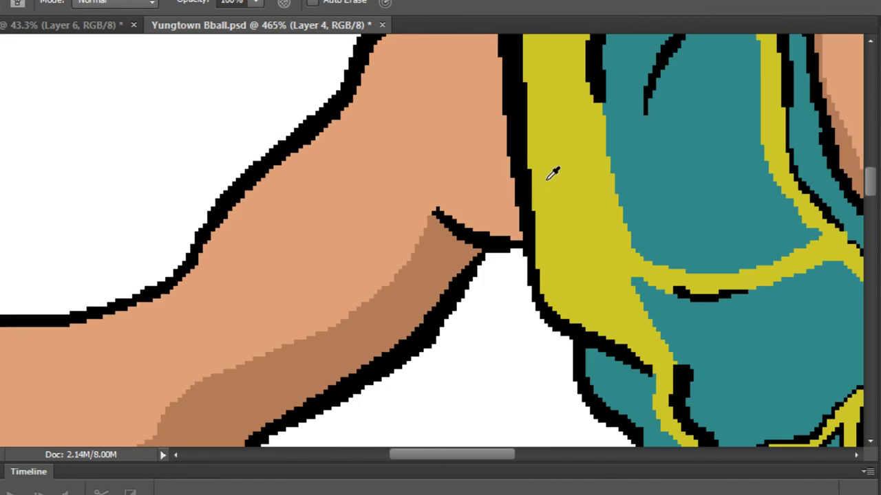
Sample the darker brown from the neck shadow and pencil a darker shadow under the armpit crease of the ball-side arm.
scroll(668, 155, "up", 3)
left_click_drag(717, 104, 436, 276)
left_click(493, 252, "alt")
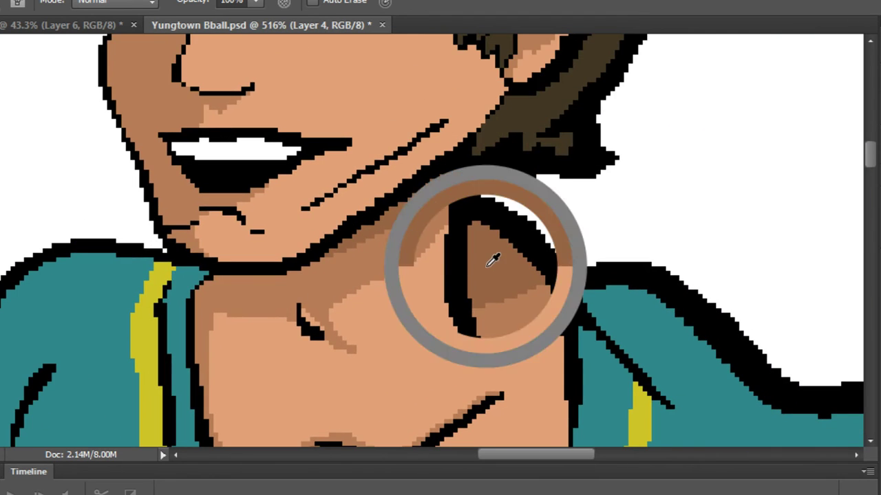
scroll(411, 229, "up", 5)
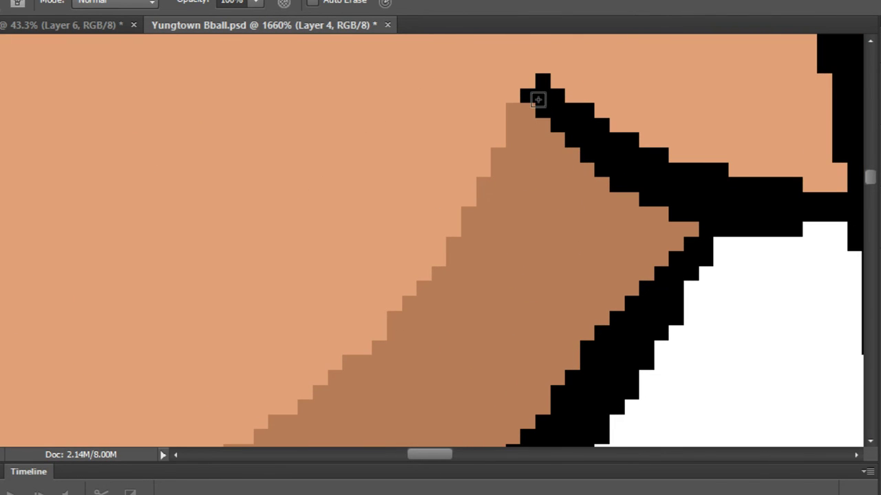
mouse_move(535, 95)
left_mouse_down()
mouse_move(551, 192)
mouse_move(611, 301)
left_mouse_up()
key("ctrl+z")
mouse_move(530, 114)
left_mouse_down()
mouse_move(565, 171)
mouse_move(672, 266)
mouse_move(600, 201)
mouse_move(552, 134)
mouse_move(637, 230)
mouse_move(653, 231)
mouse_move(582, 153)
mouse_move(696, 220)
mouse_move(601, 185)
left_mouse_up()
mouse_move(663, 264)
left_mouse_down()
mouse_move(597, 225)
mouse_move(560, 156)
left_mouse_up()
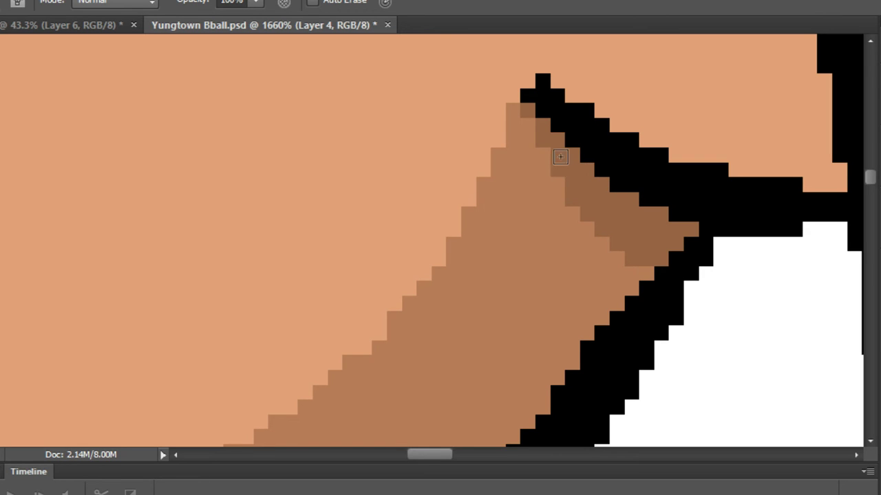
scroll(616, 175, "down", 8, "alt")
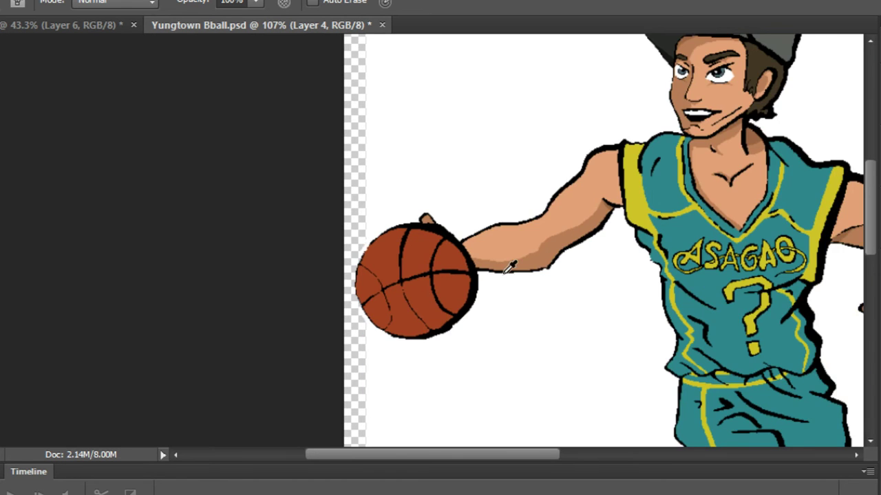
Pencil a darker shadow boundary across the front leg above the knee and fill the leg's shaded area with the darker brown.
scroll(509, 267, "up", 3, "alt")
scroll(505, 265, "down", 6, "alt")
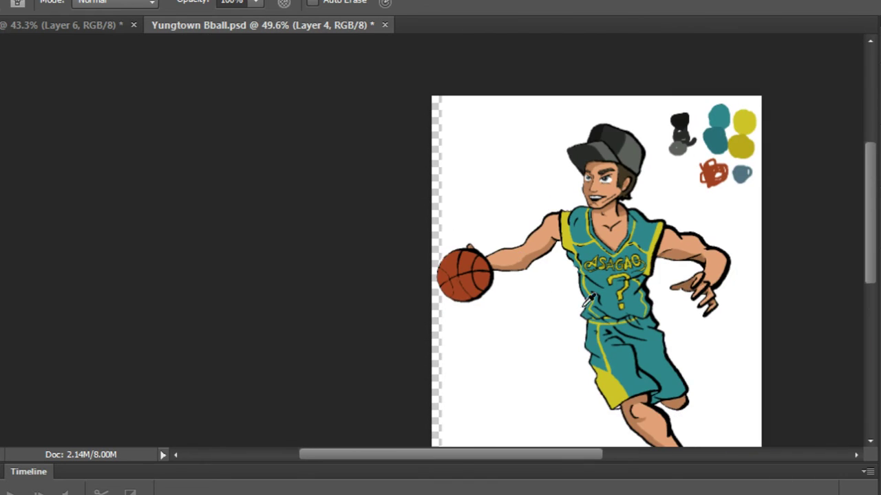
scroll(626, 310, "up", 3, "alt")
left_click_drag(666, 351, 493, 181)
left_click_drag(542, 395, 472, 291)
scroll(359, 219, "up", 4, "alt")
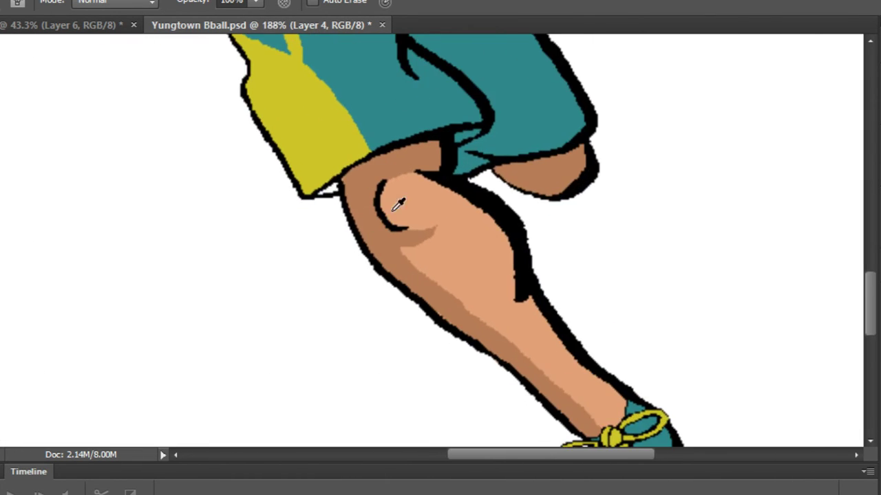
scroll(398, 203, "up", 4, "alt")
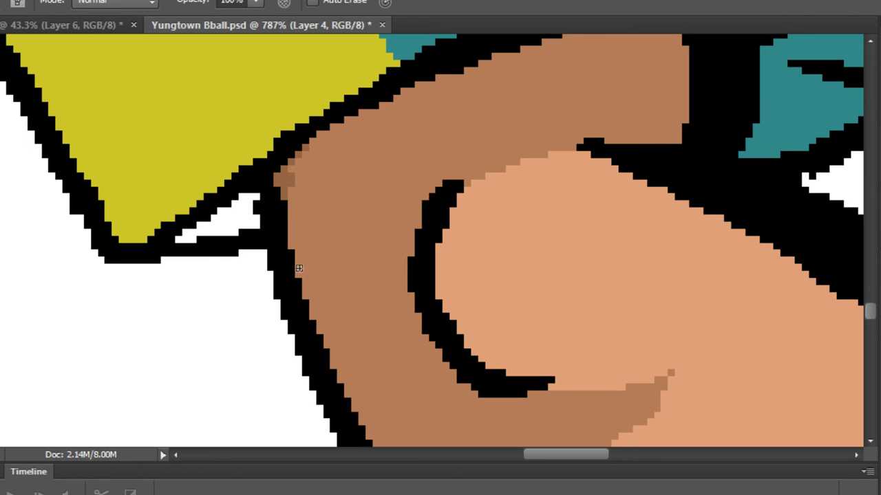
mouse_move(313, 325)
left_mouse_down()
mouse_move(400, 194)
mouse_move(300, 311)
mouse_move(388, 170)
mouse_move(310, 271)
mouse_move(390, 169)
mouse_move(302, 247)
mouse_move(331, 214)
mouse_move(313, 253)
left_mouse_up()
key("ctrl+z")
mouse_move(334, 222)
left_mouse_down()
mouse_move(428, 147)
mouse_move(450, 141)
mouse_move(414, 164)
mouse_move(444, 151)
mouse_move(429, 149)
mouse_move(447, 135)
mouse_move(477, 139)
mouse_move(543, 118)
mouse_move(632, 122)
mouse_move(612, 122)
mouse_move(668, 162)
mouse_move(573, 135)
mouse_move(627, 145)
mouse_move(474, 135)
left_mouse_up()
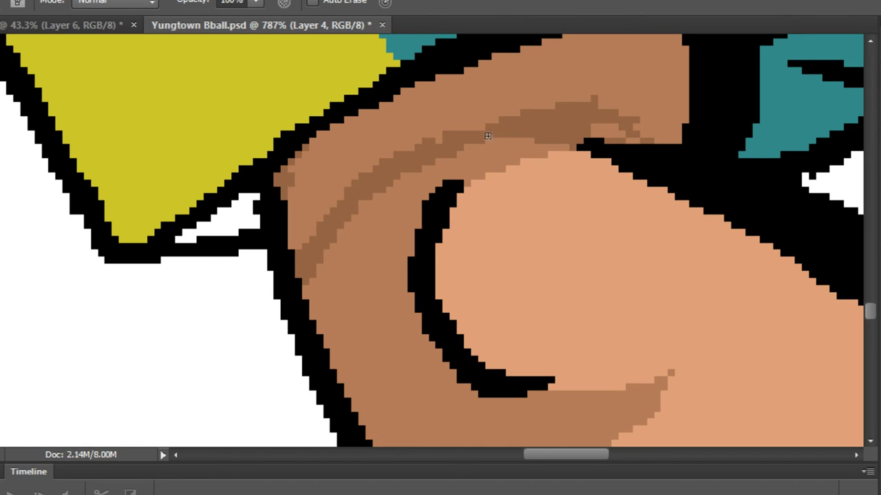
left_click_drag(576, 121, 621, 130)
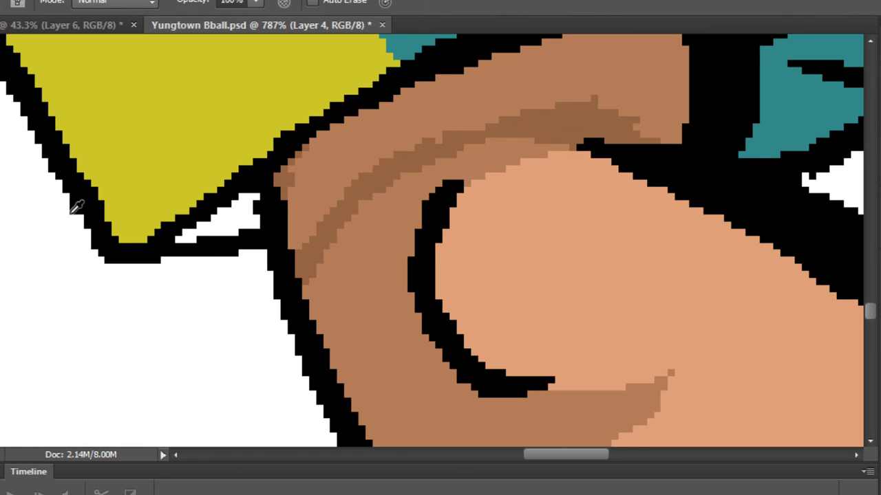
key("g")
left_click(338, 150)
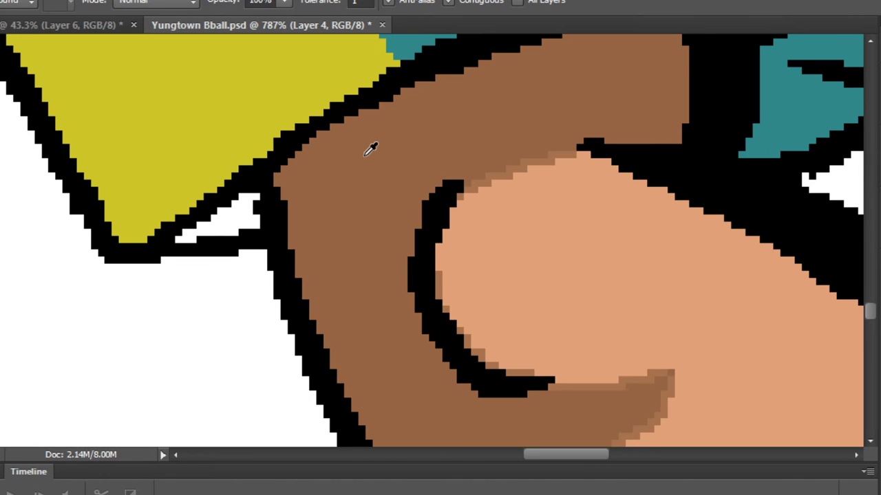
Undo the spilled fill and pencil the darker brown along the front thigh's outline beneath the shorts hem.
key("ctrl+z")
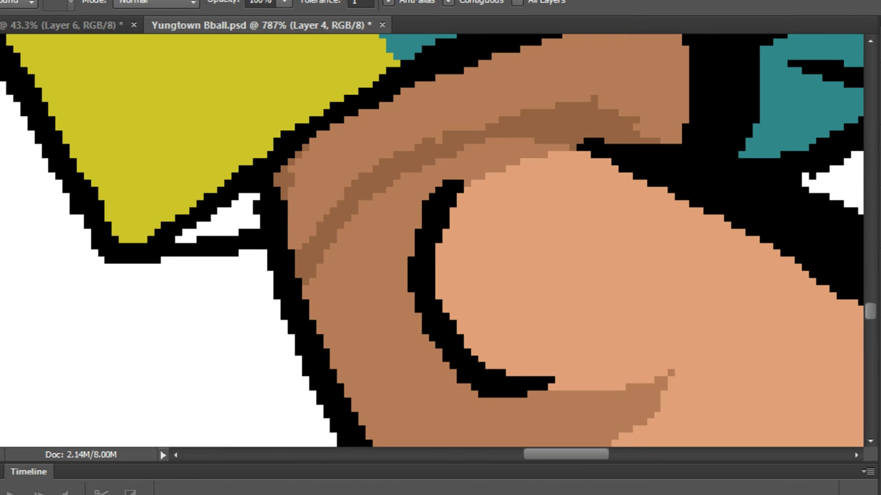
key("b")
scroll(676, 117, "up", 7)
left_click_drag(619, 153, 535, 246)
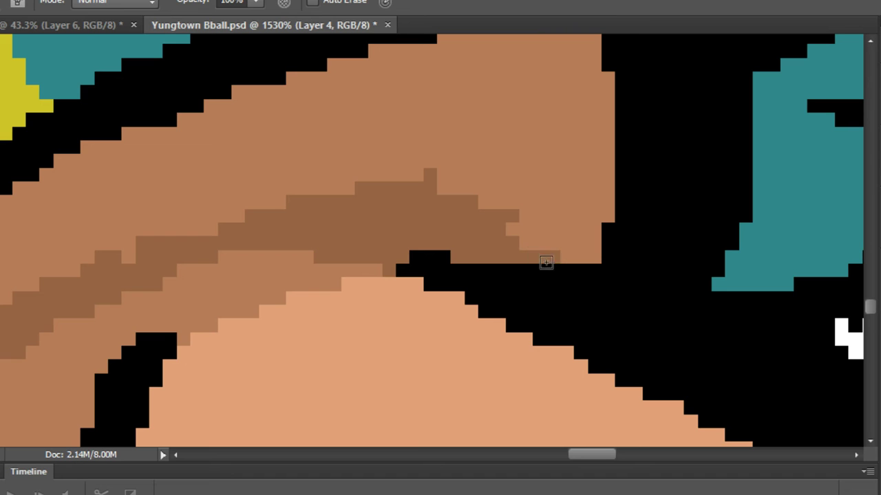
scroll(631, 160, "down", 2)
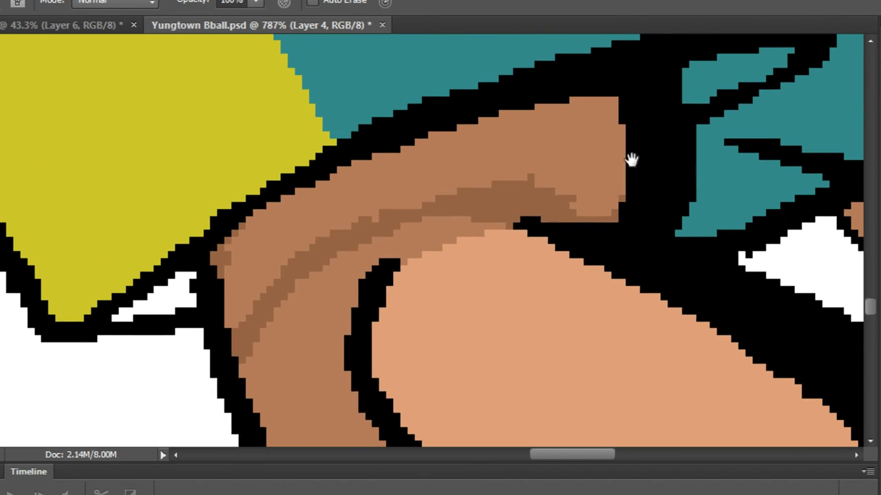
left_click_drag(631, 160, 629, 170)
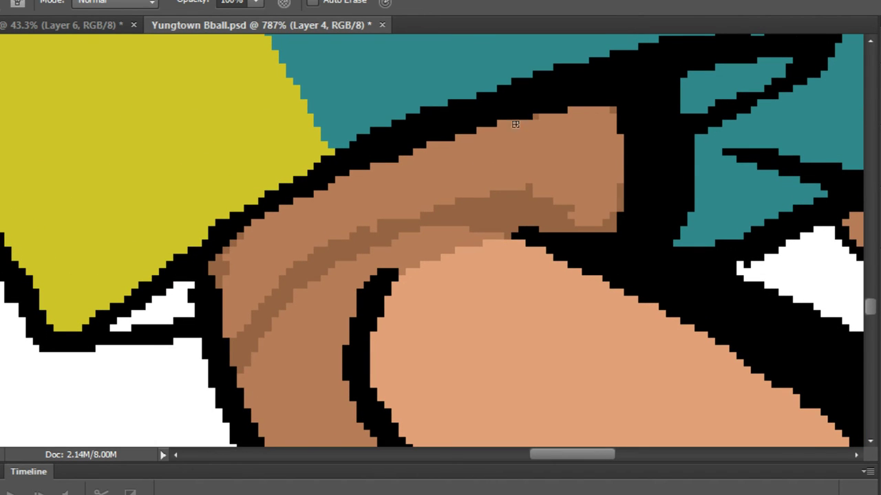
mouse_move(515, 125)
left_mouse_down()
mouse_move(450, 148)
mouse_move(536, 109)
mouse_move(265, 216)
left_mouse_up()
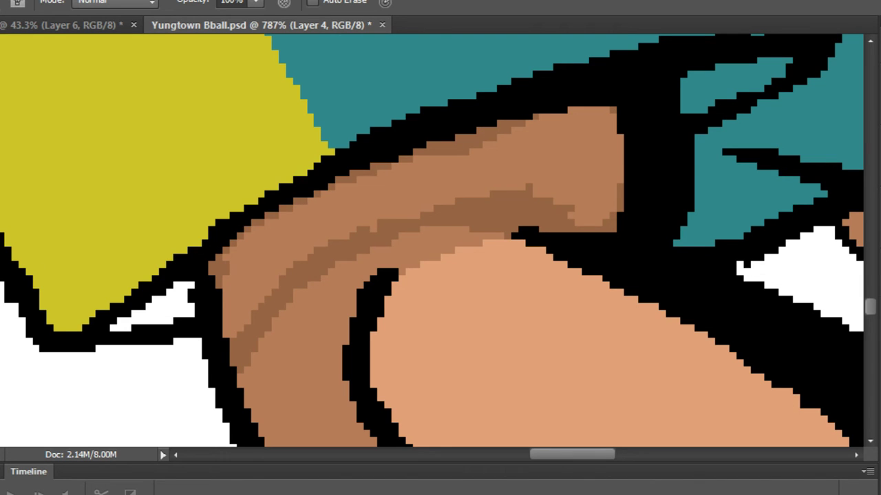
Try to fill the front thigh's upper shadow area with the darker brown.
key("r")
key("g")
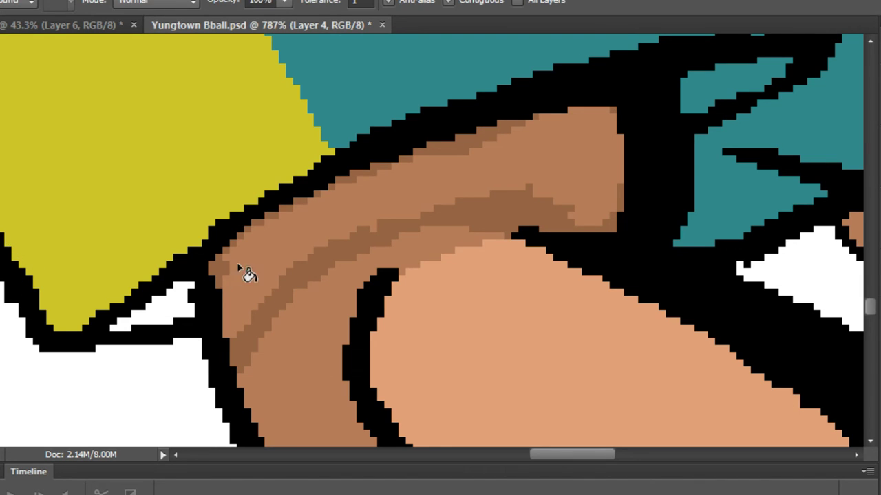
left_click(241, 267)
key("ctrl+z")
Close the remaining gap in the front thigh's shadow boundary and fill the area beneath the shorts with the darker brown.
key("b")
scroll(196, 313, "up", 3)
left_click_drag(252, 362, 253, 241)
key("g")
left_click(315, 224)
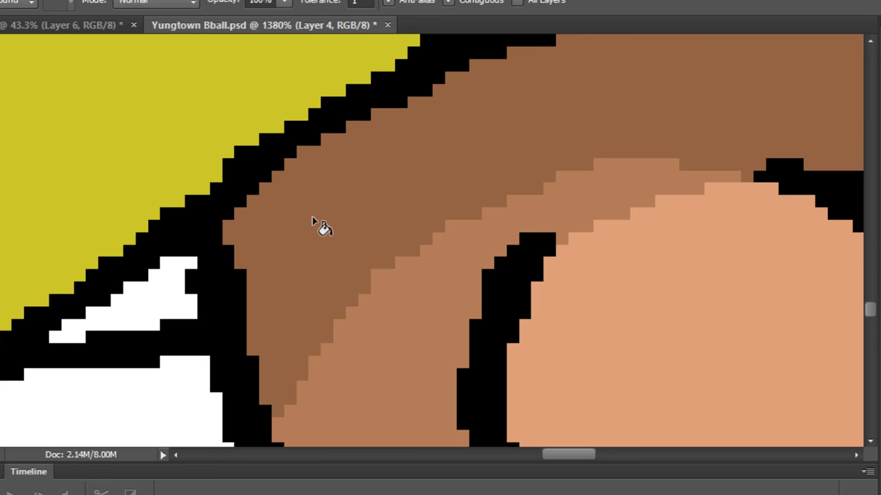
Fill the back leg's visible skin below the shorts with the darker brown.
scroll(328, 210, "down", 6)
scroll(330, 213, "down", 3)
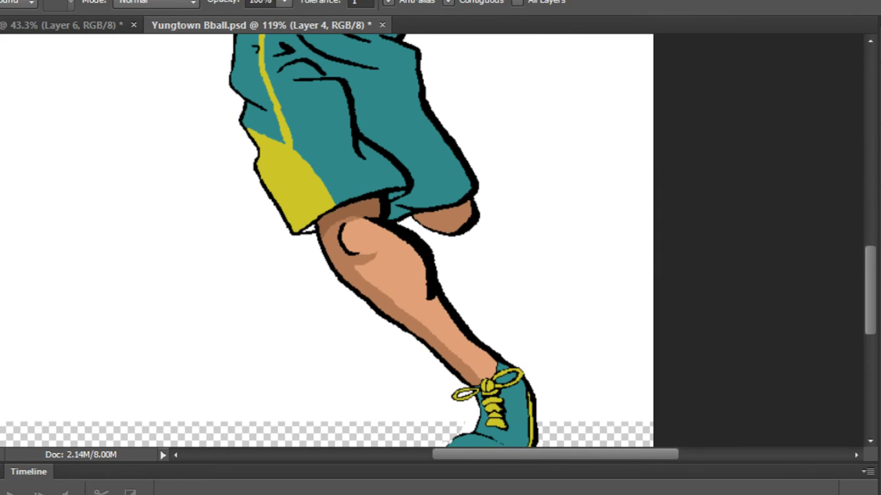
key("b")
scroll(476, 200, "up", 8)
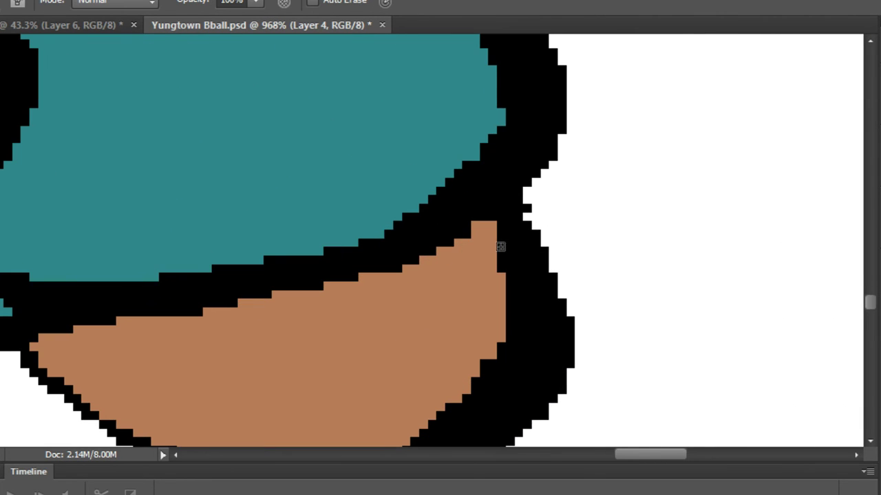
mouse_move(501, 303)
left_mouse_down()
mouse_move(455, 349)
mouse_move(338, 403)
mouse_move(155, 415)
left_mouse_up()
key("ctrl+z")
left_click_drag(258, 395, 371, 248)
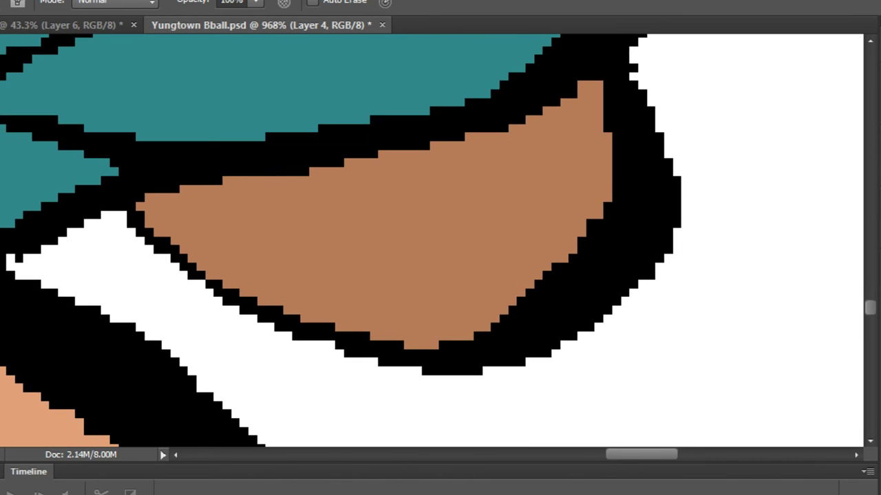
key("g")
left_click(343, 266)
Examine the skin shading across the whole figure and on the face.
scroll(343, 266, "down", 10)
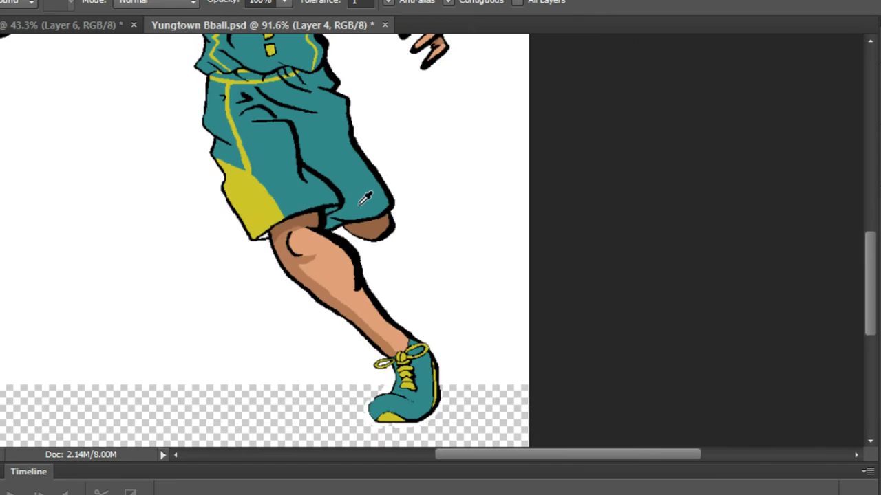
scroll(392, 180, "down", 3)
scroll(504, 307, "up", 6)
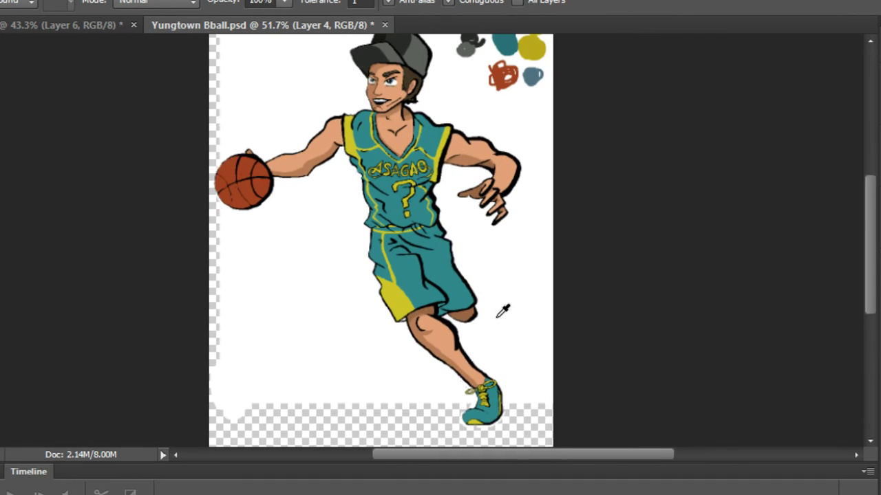
scroll(502, 311, "down", 3)
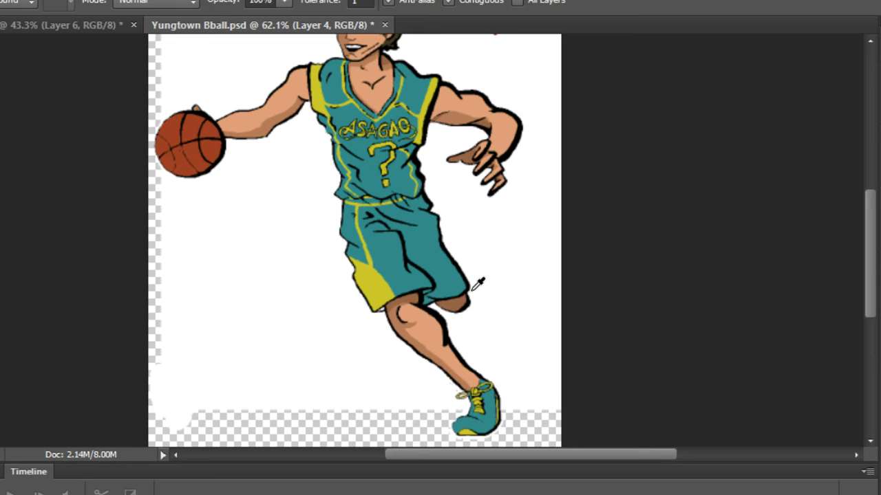
scroll(312, 278, "up", 4)
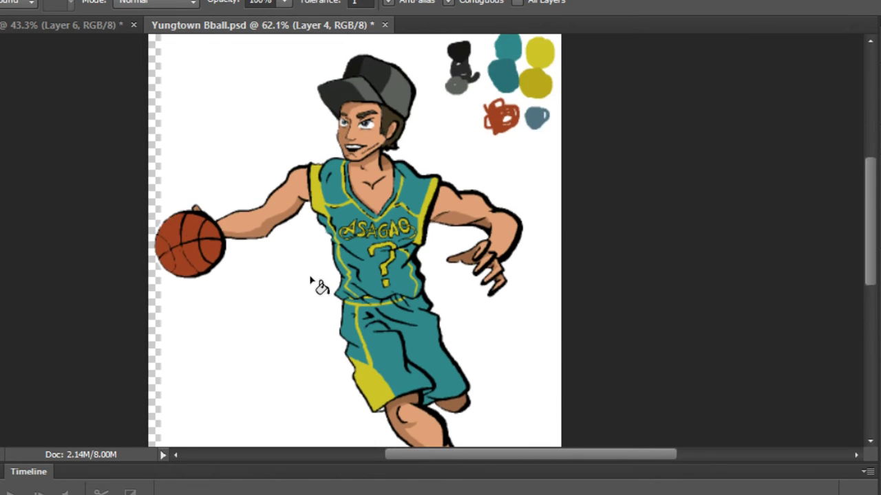
scroll(389, 256, "down", 1)
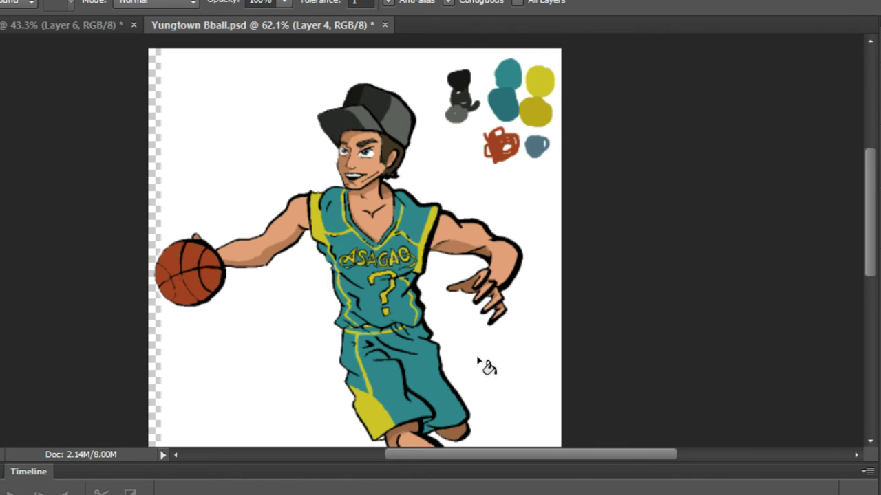
scroll(447, 163, "up", 5)
scroll(310, 145, "up", 2)
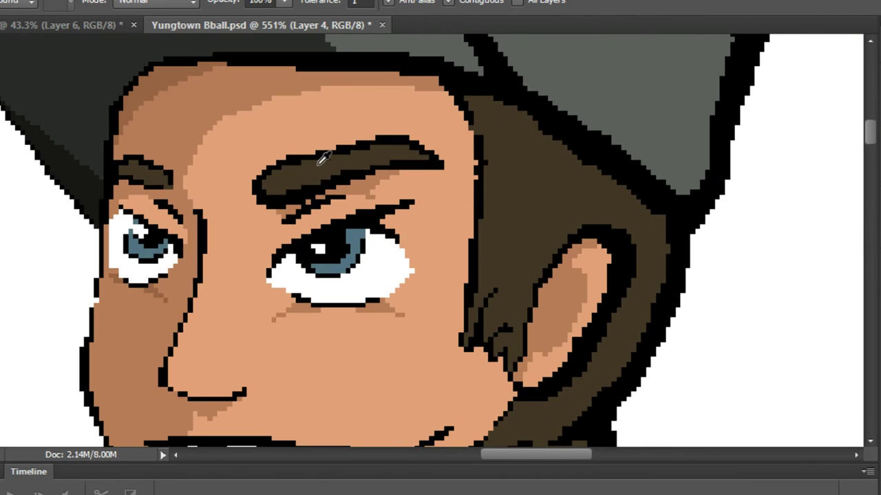
With Layer 7 active, set the foreground color to light grey d3d3d3 for the eye shadows.
scroll(324, 169, "up", 5)
scroll(350, 204, "down", 4)
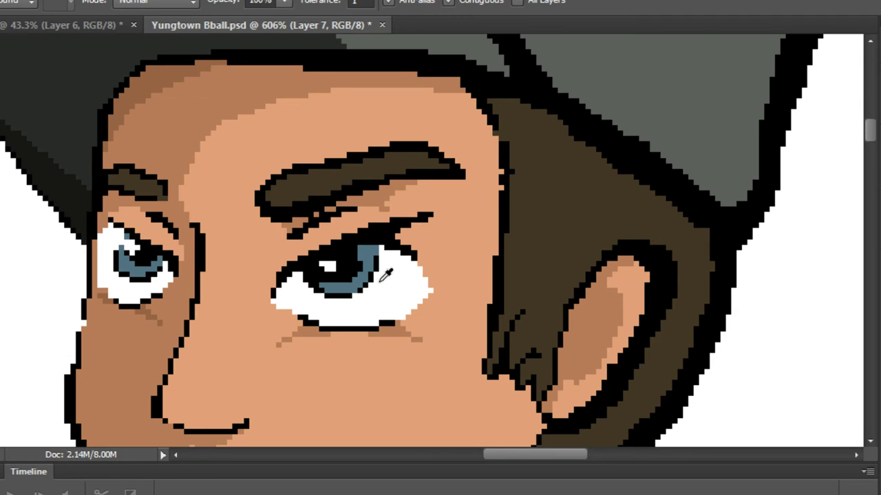
scroll(389, 291, "up", 1)
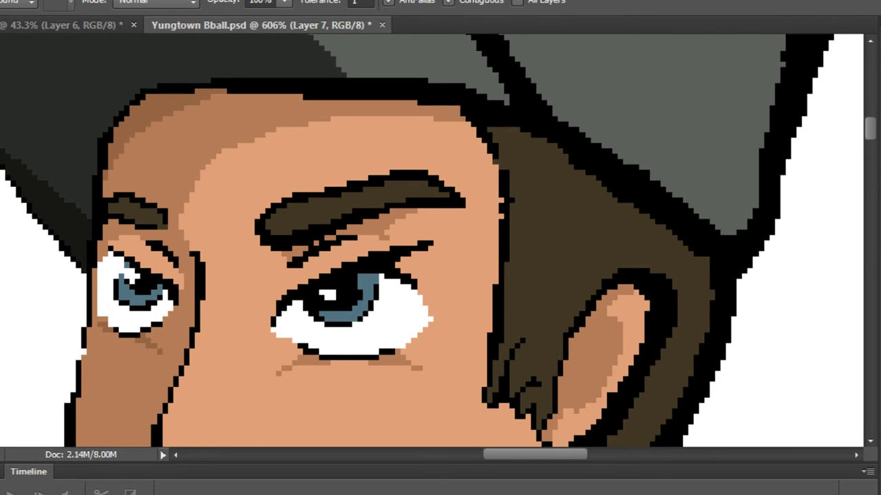
key("b")
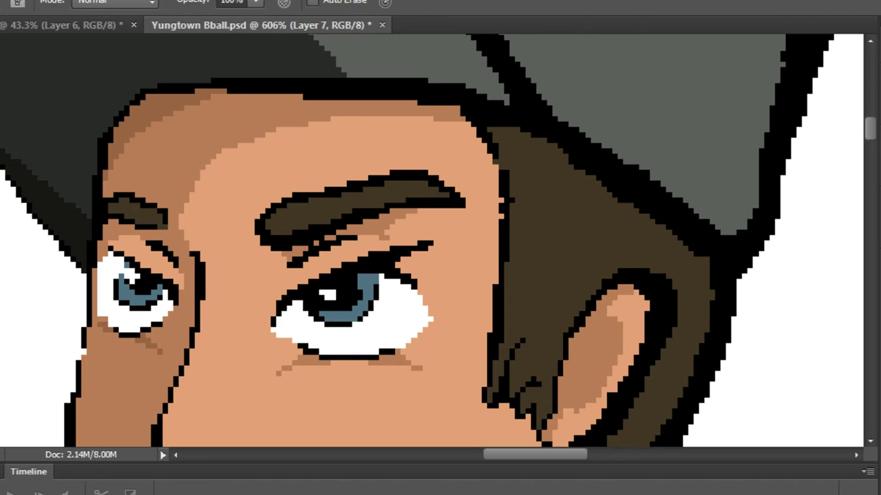
left_click_drag(538, 160, 530, 186)
key("Return")
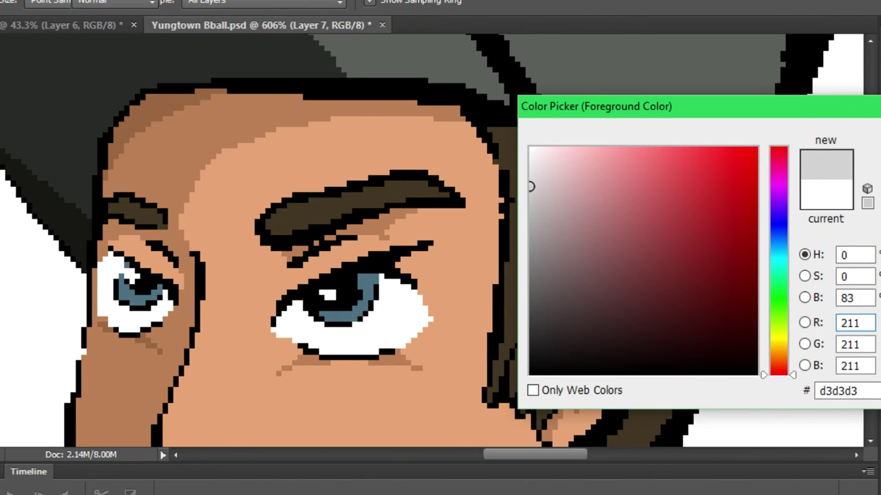
Pencil the grey shadow beneath the upper eyelid of the eye nearer the ear, covering the upper white and iris.
scroll(353, 289, "up", 10)
scroll(540, 351, "down", 1)
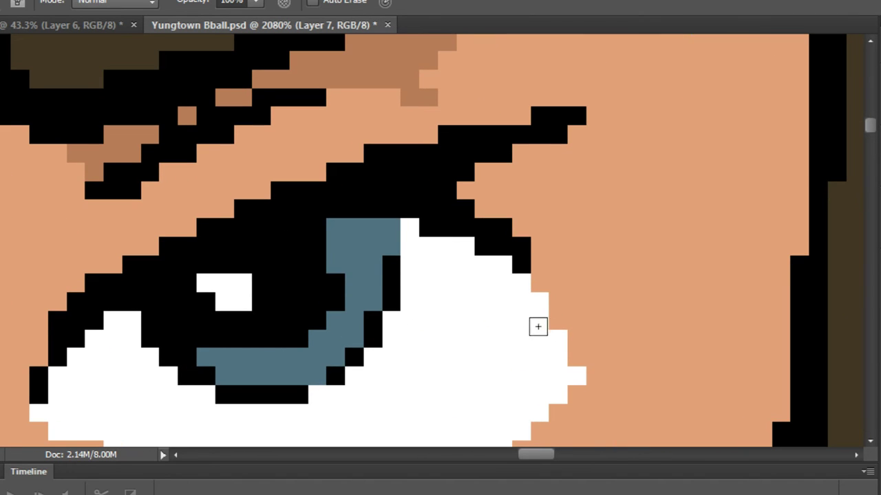
mouse_move(537, 324)
left_mouse_down()
mouse_move(337, 285)
mouse_move(252, 298)
mouse_move(56, 375)
mouse_move(125, 333)
mouse_move(233, 301)
mouse_move(84, 342)
mouse_move(216, 292)
mouse_move(192, 300)
mouse_move(322, 269)
mouse_move(454, 346)
mouse_move(332, 340)
mouse_move(230, 308)
mouse_move(246, 276)
mouse_move(197, 282)
left_mouse_up()
left_click(456, 344, "alt")
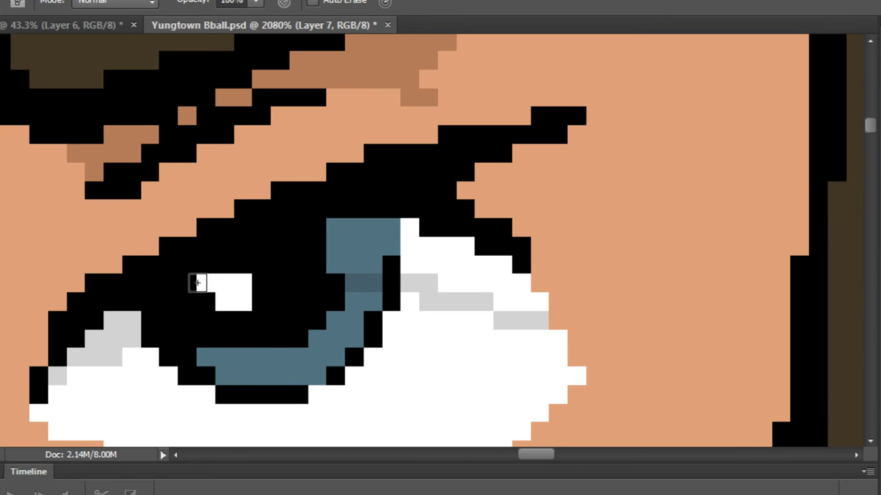
left_click(131, 314, "alt")
mouse_move(351, 267)
left_mouse_down()
mouse_move(394, 241)
mouse_move(434, 248)
mouse_move(419, 242)
mouse_move(440, 267)
mouse_move(475, 267)
mouse_move(495, 298)
mouse_move(517, 304)
left_mouse_up()
scroll(509, 304, "down", 8)
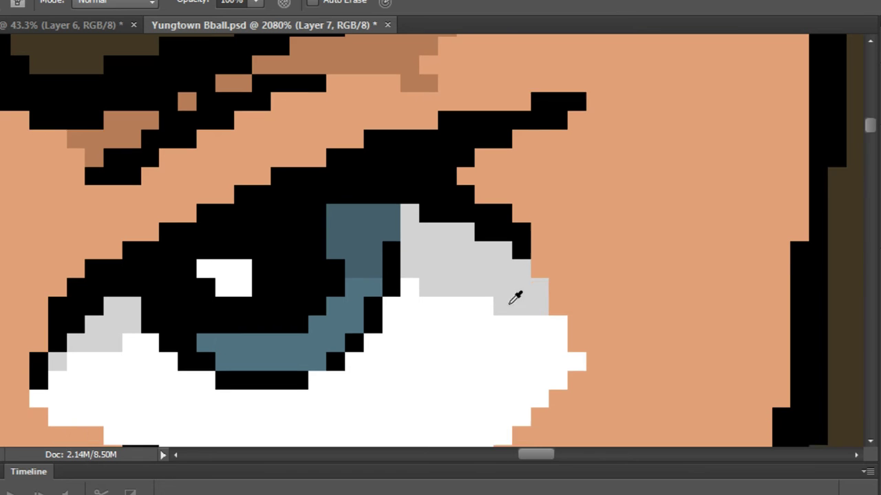
Pencil the grey shadow beneath the upper eyelid of the far eye, across its white and iris.
scroll(330, 261, "up", 7)
scroll(200, 262, "up", 2)
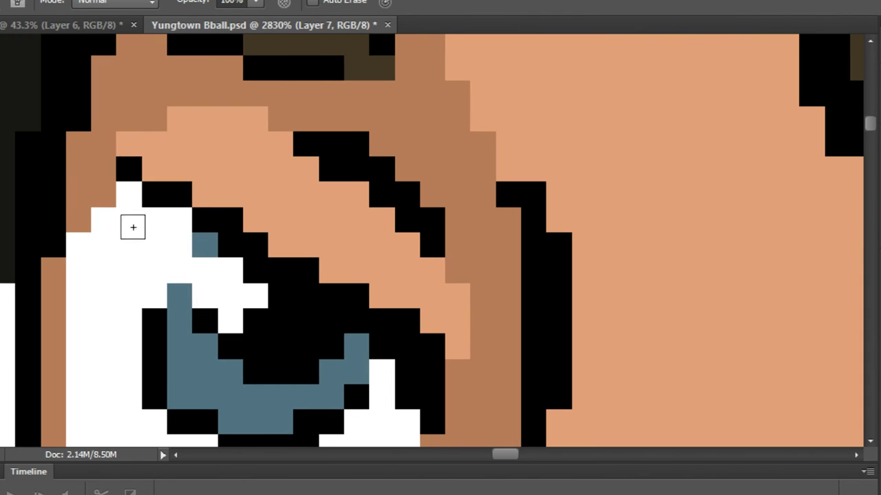
mouse_move(132, 226)
left_mouse_down()
mouse_move(206, 291)
mouse_move(298, 350)
mouse_move(148, 206)
mouse_move(295, 327)
mouse_move(214, 169)
left_mouse_up()
mouse_move(225, 240)
left_mouse_down()
mouse_move(320, 286)
mouse_move(299, 207)
left_mouse_up()
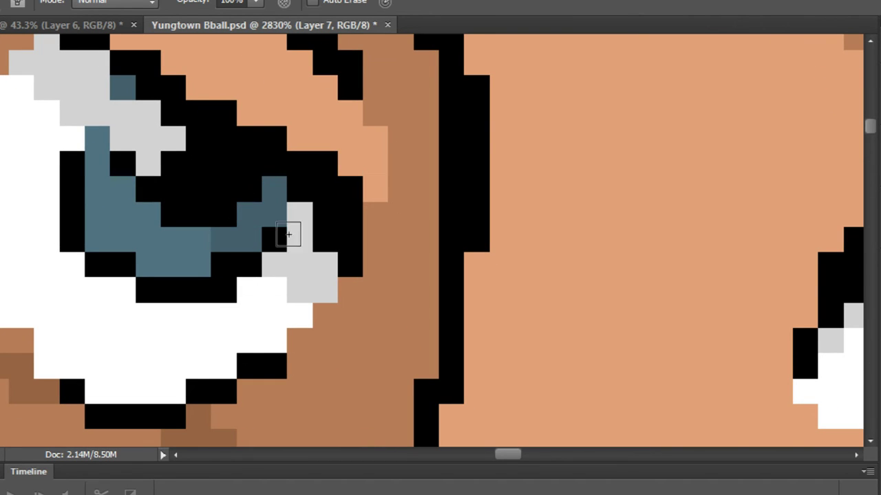
Restore the far eye's highlight to pure white by clearing the grey shading over its pixels.
left_click(145, 121)
left_click(148, 160)
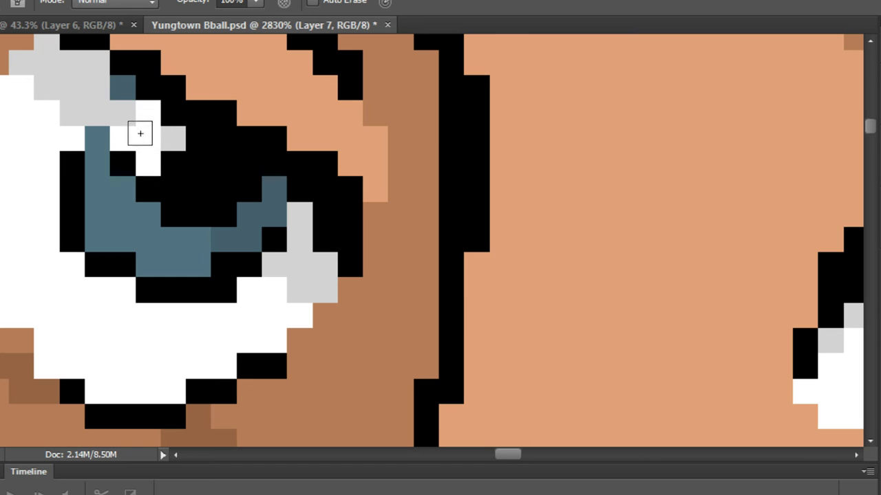
left_click(122, 116)
left_click(176, 141)
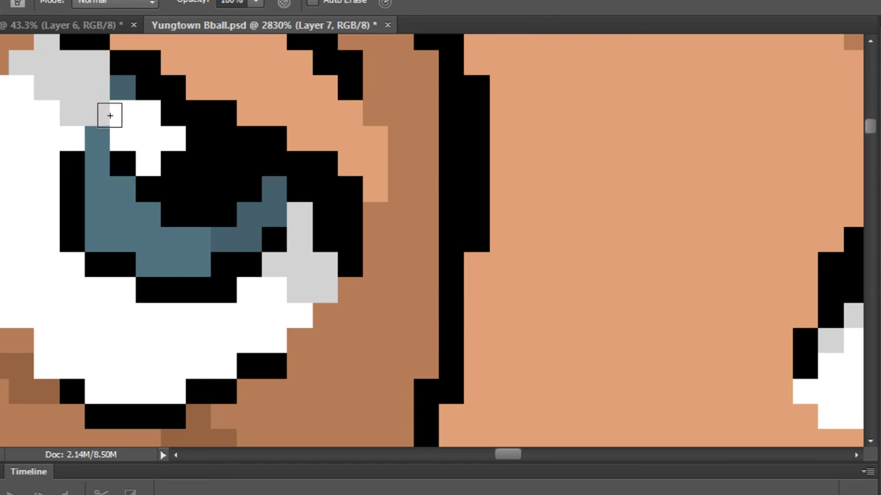
Review the eye shading up close and against the whole upper figure.
scroll(199, 118, "down", 1)
scroll(209, 117, "down", 5)
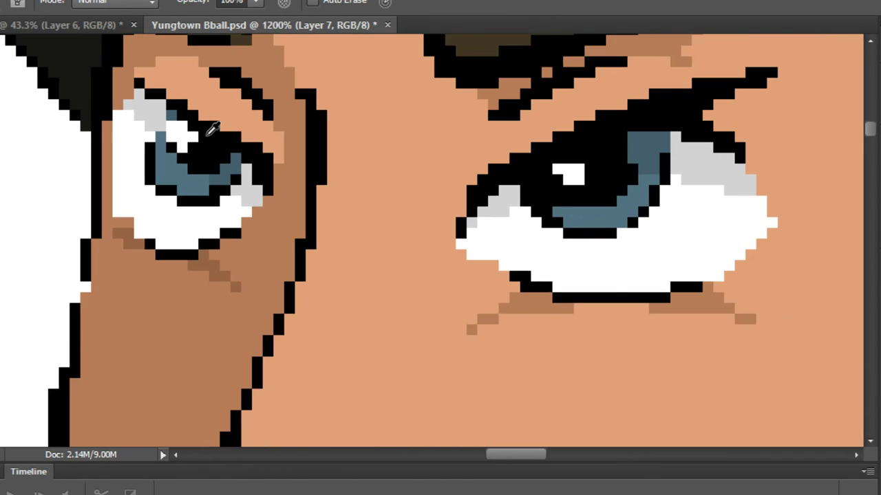
scroll(188, 89, "up", 5)
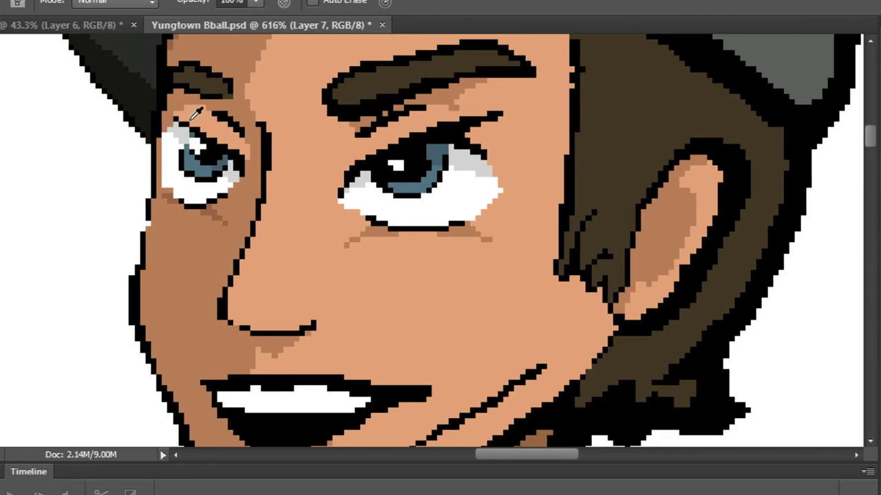
scroll(168, 146, "down", 5)
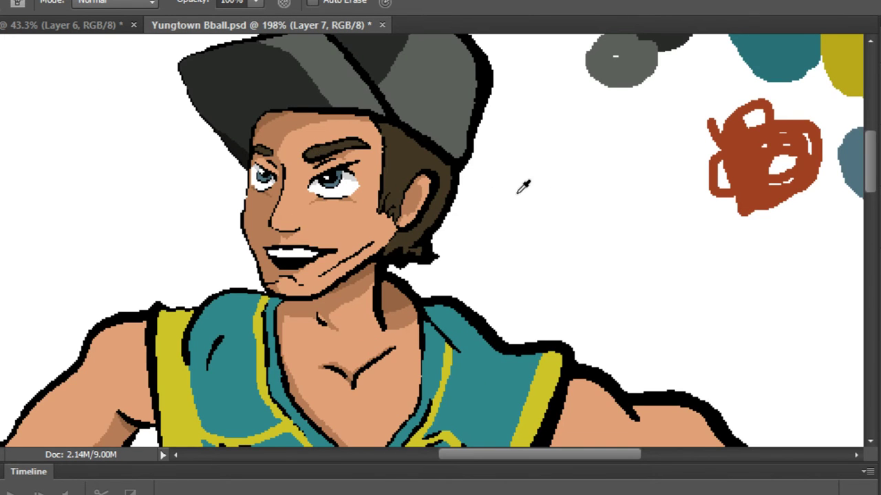
scroll(523, 187, "down", 1)
scroll(459, 205, "up", 1)
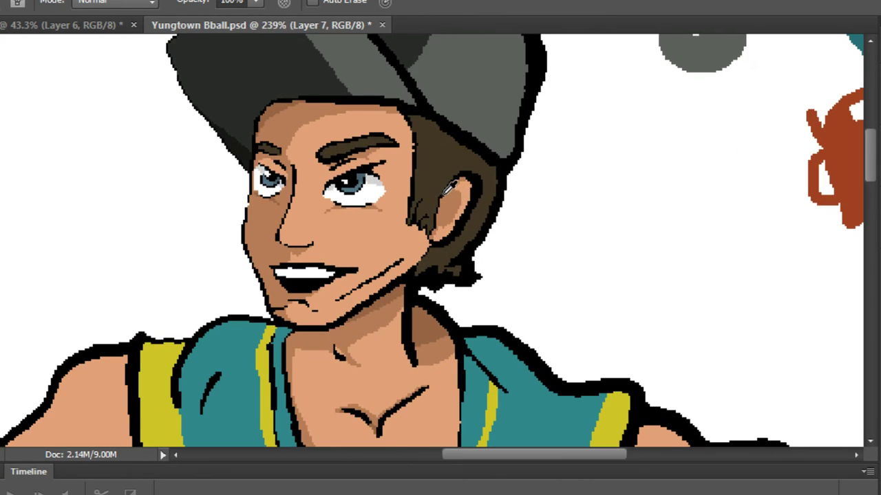
scroll(459, 205, "down", 3)
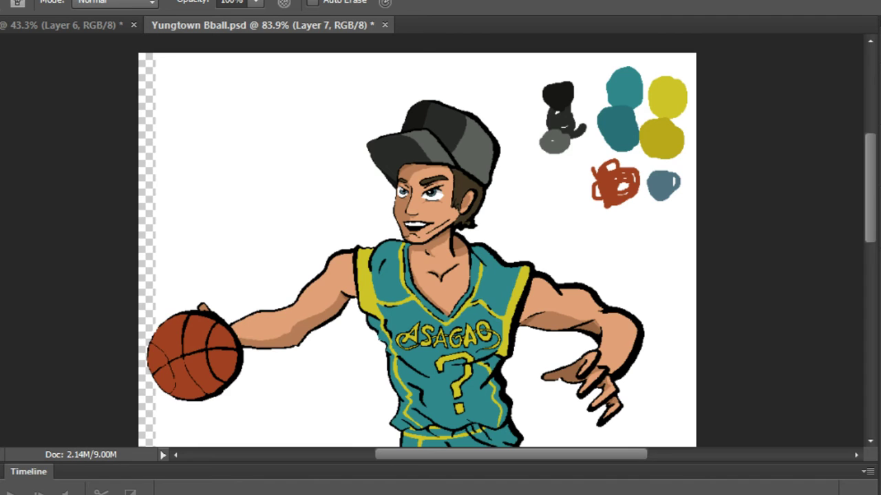
Try to merge Layer 4 down into the layer beneath it.
right_click(880, 344)
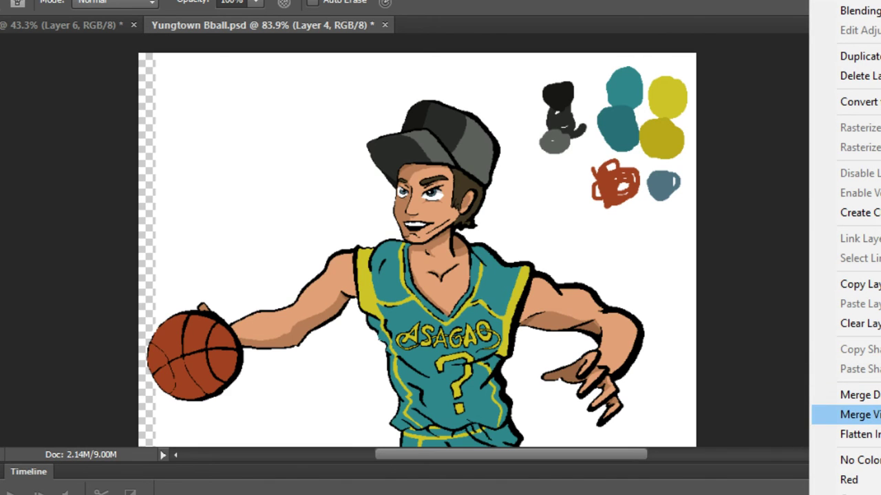
left_click(859, 395)
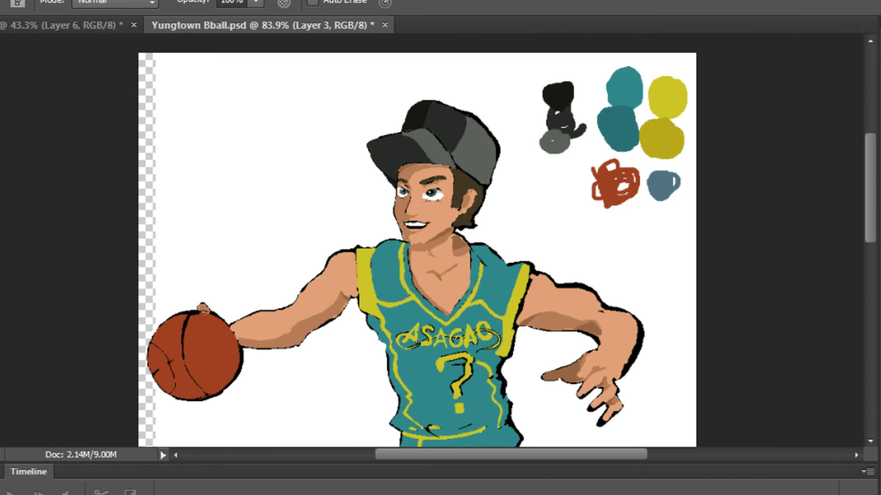
key("ctrl+z")
Merge Layer 7 down into Layer 4.
right_click(880, 248)
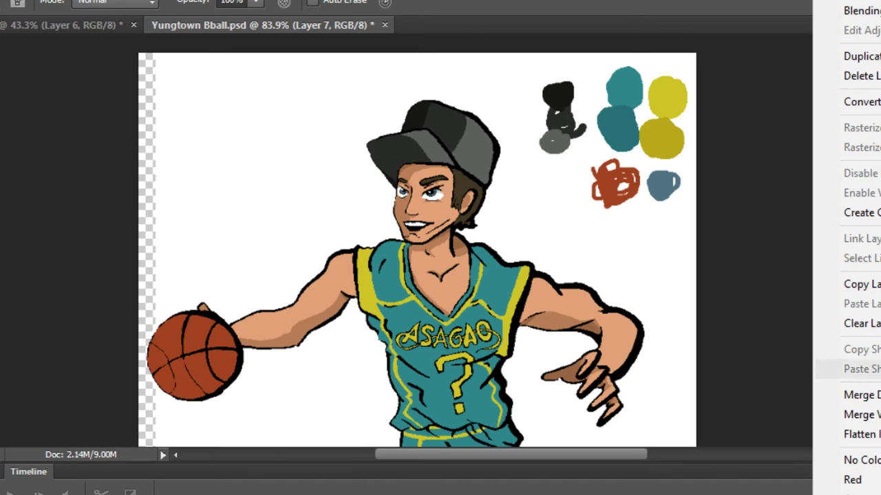
left_click(853, 395)
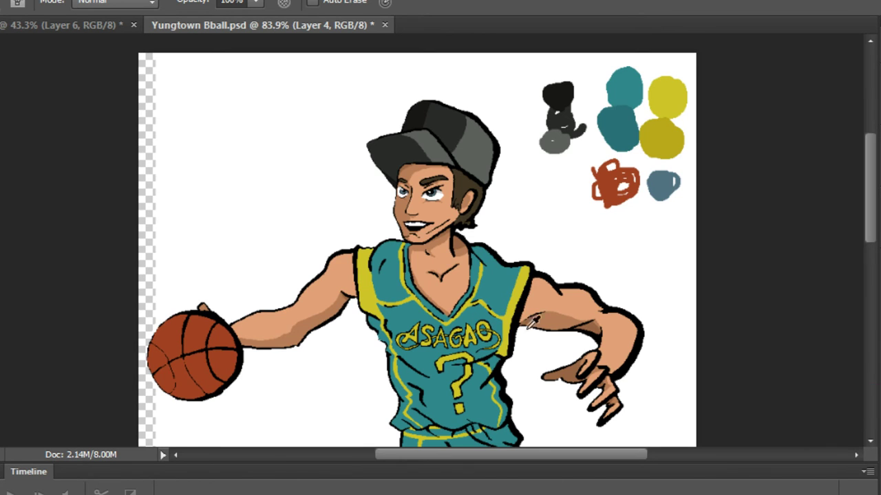
Examine the shading across the face, arms, jersey and shorts after the layer merge.
scroll(531, 320, "up", 3)
scroll(423, 251, "down", 2)
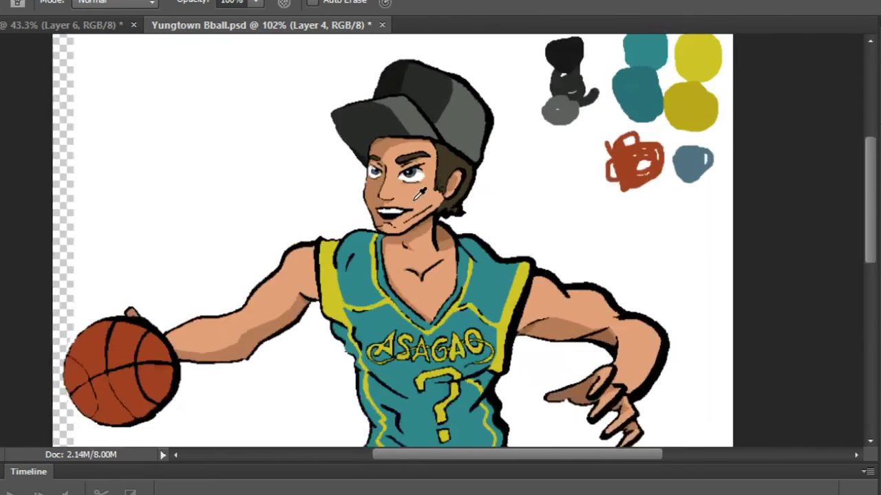
scroll(414, 199, "up", 3)
scroll(445, 189, "down", 4)
scroll(527, 235, "down", 2)
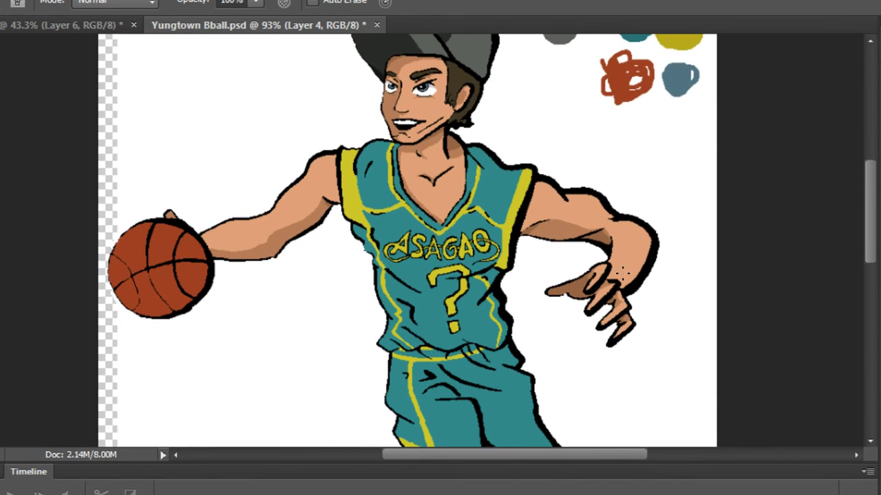
scroll(622, 273, "down", 3)
scroll(601, 289, "up", 6)
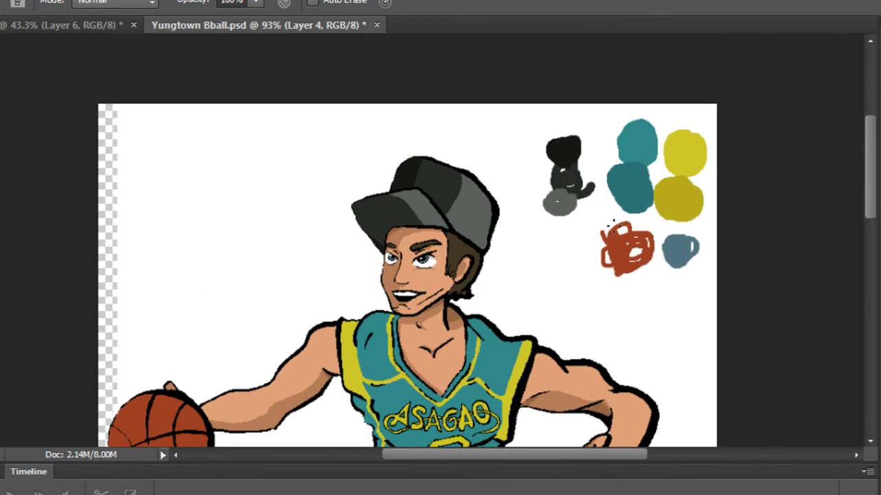
left_click(638, 185)
scroll(624, 219, "down", 2)
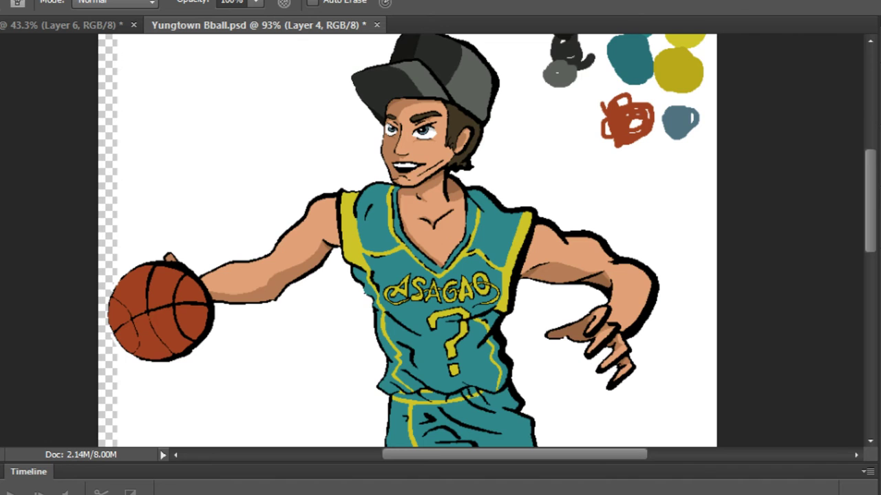
scroll(569, 169, "down", 2)
scroll(507, 134, "up", 4)
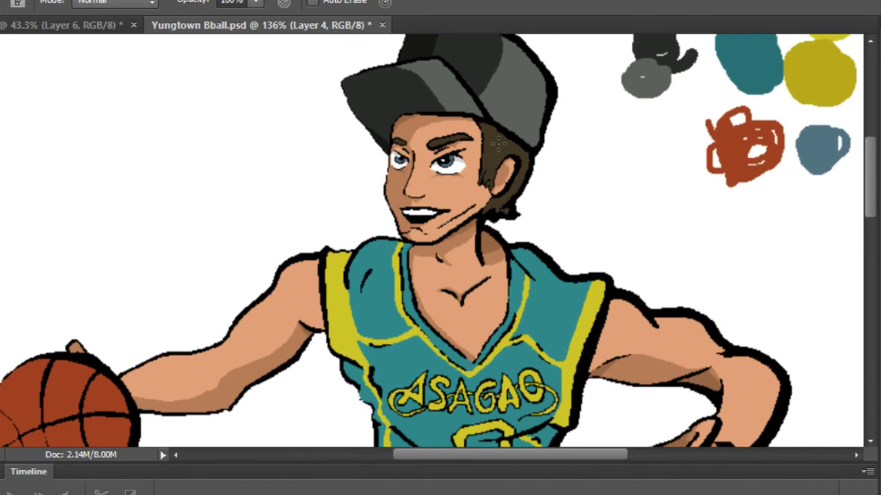
Choose a darker shade of the hair's brown as the foreground colour.
scroll(487, 165, "up", 4)
scroll(487, 165, "up", 2)
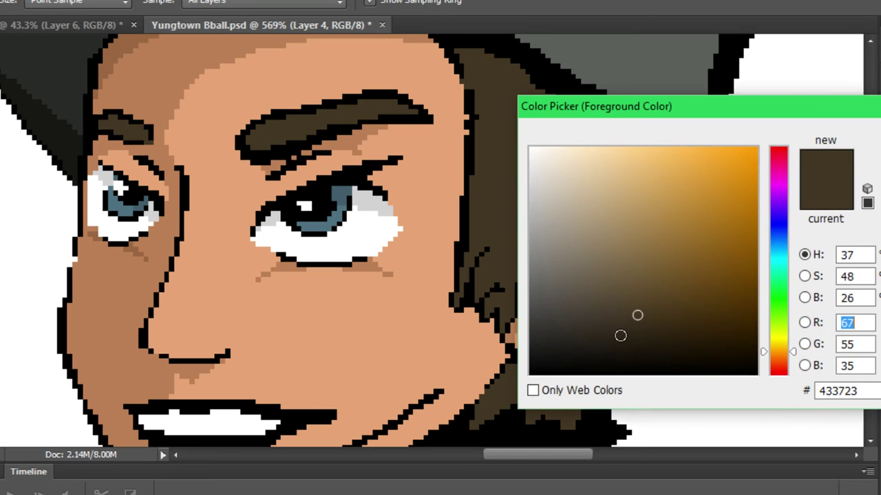
left_click_drag(642, 333, 641, 339)
key("Return")
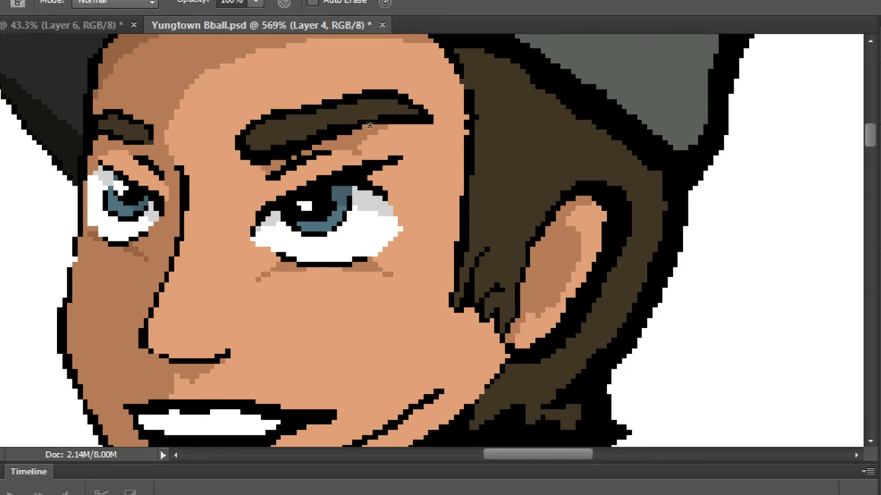
Pencil a darker brown inner shadow into the ear, along the inner rim, across the middle fold and above the lobe.
left_click(114, 60, "alt")
scroll(628, 301, "up", 5)
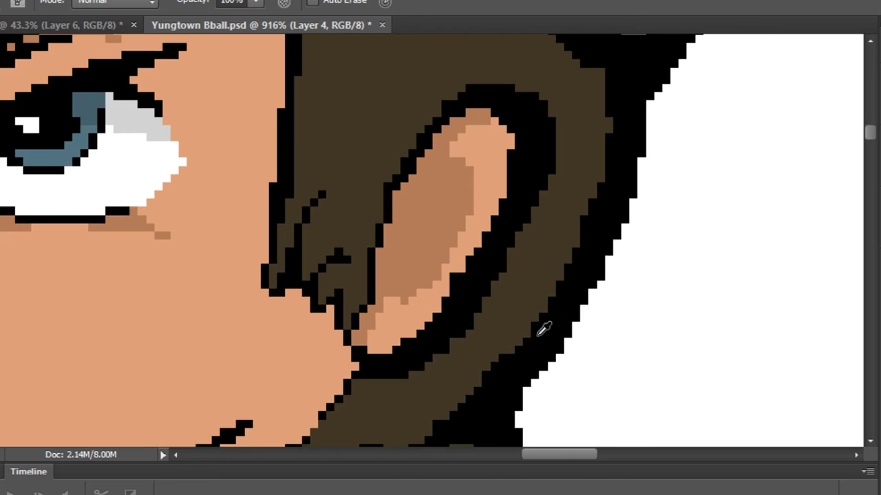
scroll(447, 162, "down", 1)
scroll(454, 147, "up", 2)
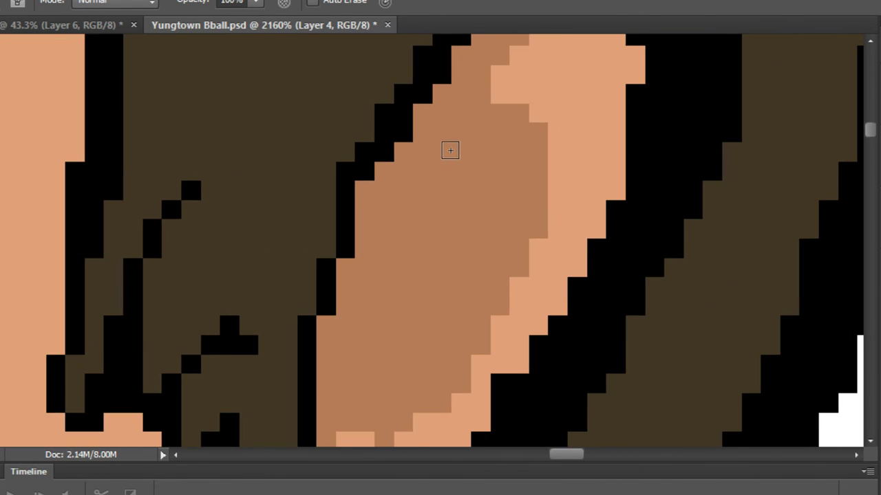
scroll(468, 168, "down", 1)
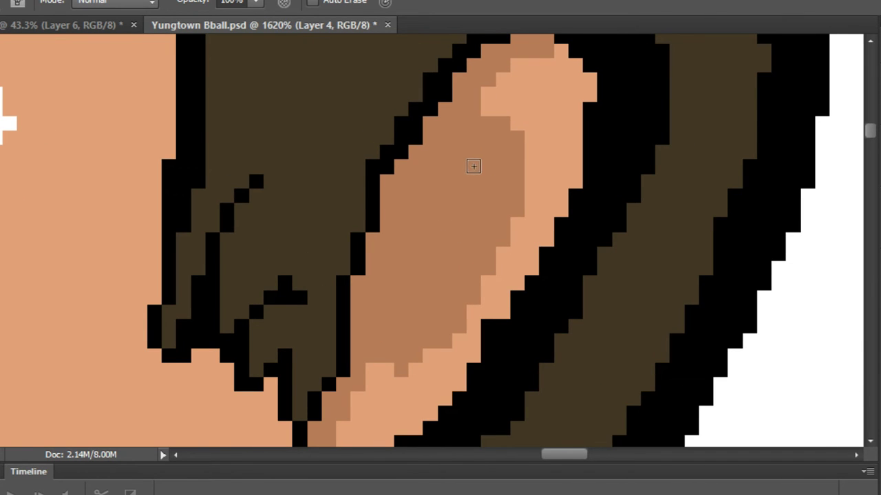
mouse_move(485, 123)
left_mouse_down()
mouse_move(506, 144)
mouse_move(510, 184)
mouse_move(499, 126)
left_mouse_up()
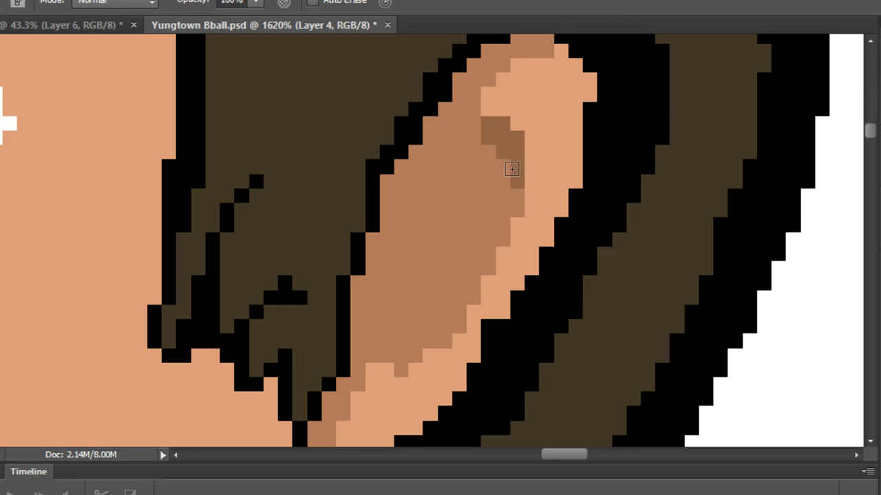
mouse_move(512, 170)
left_mouse_down()
mouse_move(486, 259)
mouse_move(520, 186)
mouse_move(479, 241)
mouse_move(443, 237)
mouse_move(433, 200)
mouse_move(441, 191)
mouse_move(472, 233)
mouse_move(450, 217)
mouse_move(454, 209)
mouse_move(507, 205)
mouse_move(448, 200)
mouse_move(496, 210)
mouse_move(507, 172)
mouse_move(508, 189)
mouse_move(463, 219)
mouse_move(439, 213)
mouse_move(481, 250)
mouse_move(433, 218)
mouse_move(460, 254)
mouse_move(466, 298)
mouse_move(396, 372)
mouse_move(391, 354)
mouse_move(375, 355)
mouse_move(388, 337)
mouse_move(411, 339)
mouse_move(385, 336)
mouse_move(469, 302)
mouse_move(490, 262)
mouse_move(490, 253)
mouse_move(460, 286)
mouse_move(471, 274)
mouse_move(459, 250)
mouse_move(455, 277)
mouse_move(452, 253)
mouse_move(421, 234)
mouse_move(433, 205)
mouse_move(454, 204)
mouse_move(426, 199)
mouse_move(405, 212)
mouse_move(455, 178)
left_mouse_up()
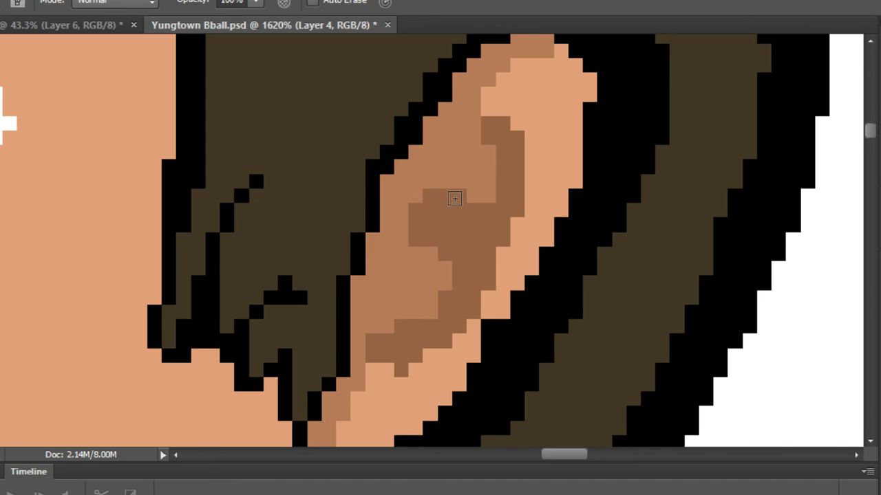
Thin the ear's dark shadow by repainting its inner edge with the mid skin shadow, and extend its upper tip with dark brown.
scroll(454, 198, "down", 10)
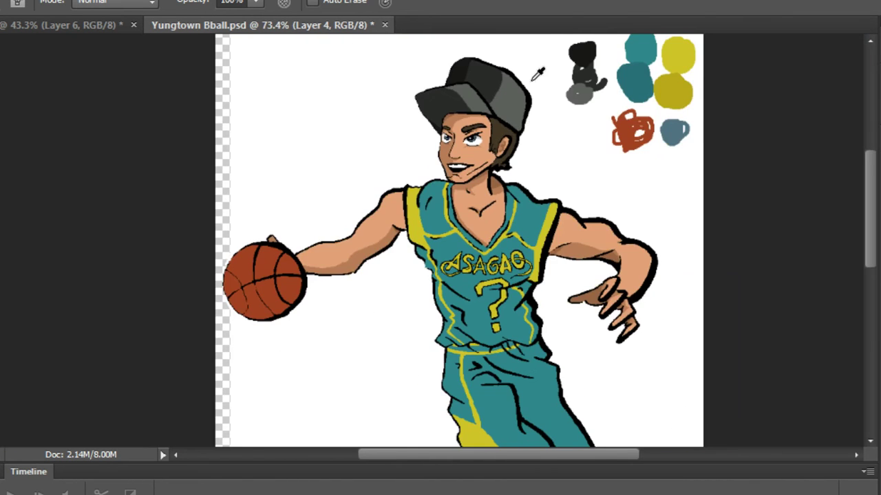
scroll(538, 74, "up", 3)
scroll(555, 154, "down", 3)
scroll(555, 154, "up", 3)
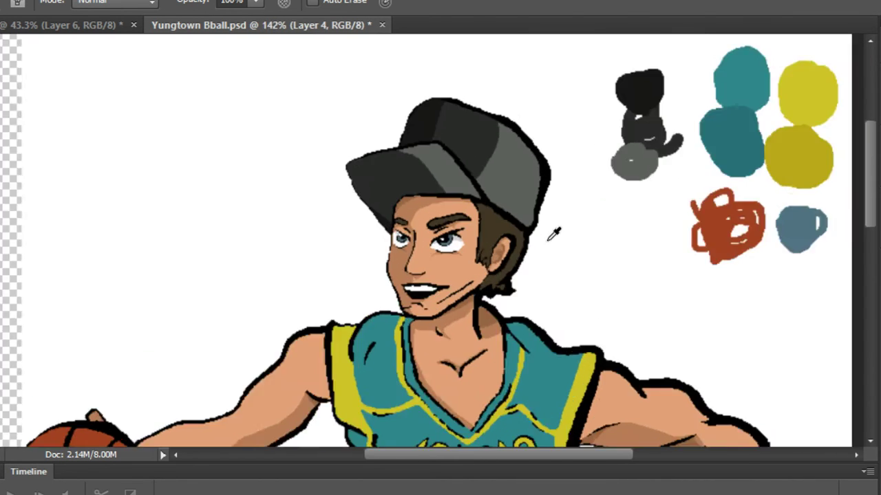
scroll(555, 234, "up", 8)
left_click(521, 208)
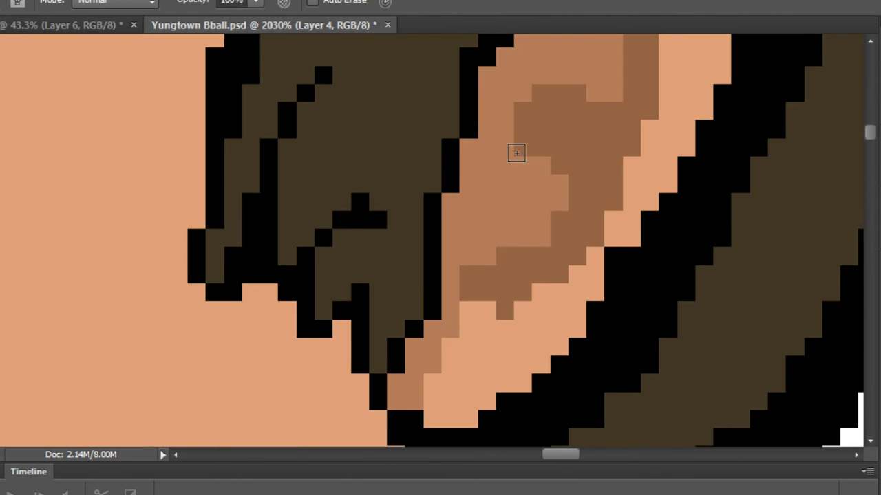
mouse_move(516, 152)
left_mouse_down()
mouse_move(573, 182)
mouse_move(576, 211)
mouse_move(532, 254)
mouse_move(489, 264)
left_mouse_up()
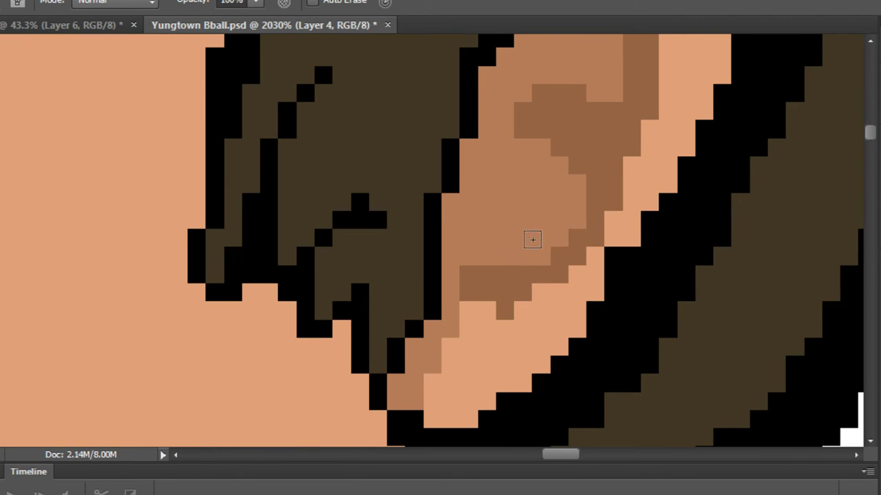
left_click_drag(553, 194, 513, 295)
mouse_move(509, 173)
left_mouse_down()
mouse_move(571, 203)
mouse_move(587, 178)
mouse_move(582, 134)
mouse_move(549, 110)
left_mouse_up()
left_click(586, 105, "alt")
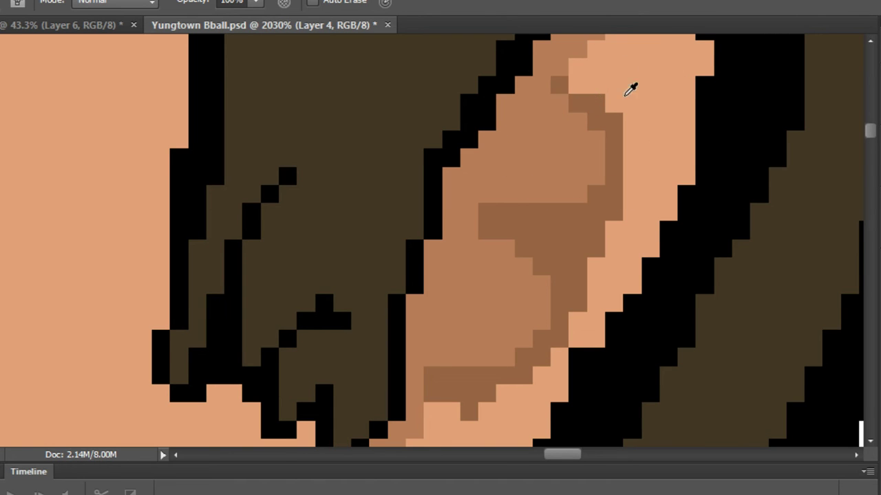
Reshape the middle fold of the ear's dark shadow into a small fork using the sampled dark and mid skin tones.
scroll(629, 89, "down", 8)
scroll(633, 121, "up", 8)
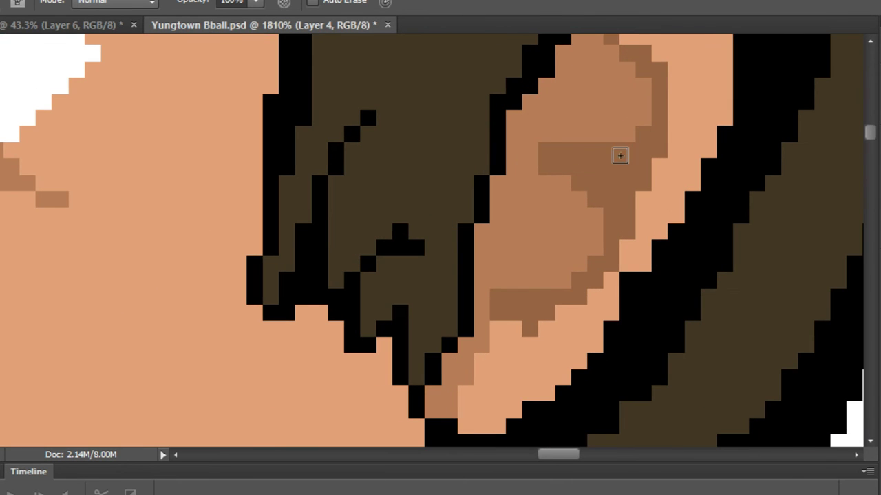
mouse_move(627, 103)
left_mouse_down()
mouse_move(621, 147)
mouse_move(580, 151)
left_mouse_up()
key("ctrl+z")
left_click(622, 110, "alt")
left_click(599, 167, "alt")
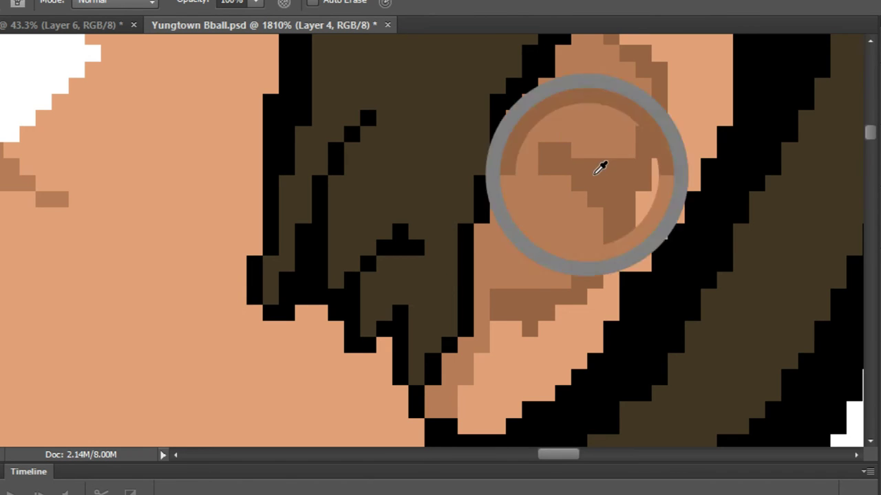
mouse_move(647, 156)
left_mouse_down()
mouse_move(592, 149)
mouse_move(574, 125)
mouse_move(587, 159)
mouse_move(554, 125)
mouse_move(581, 134)
mouse_move(540, 140)
mouse_move(535, 153)
mouse_move(563, 187)
mouse_move(583, 177)
mouse_move(571, 178)
mouse_move(585, 205)
left_mouse_up()
left_click(563, 124, "alt")
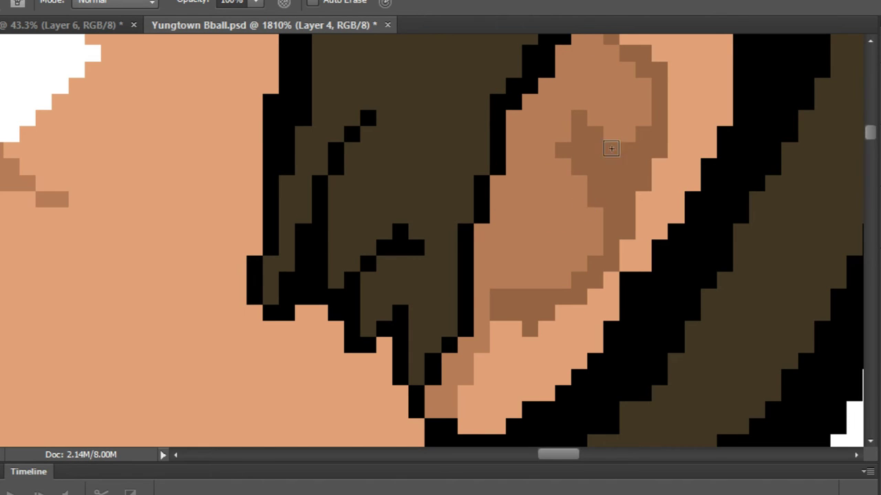
Trim the fork of the ear's middle fold and hollow its upper edge with the mid skin shadow tone.
scroll(623, 117, "down", 8)
scroll(633, 121, "up", 10)
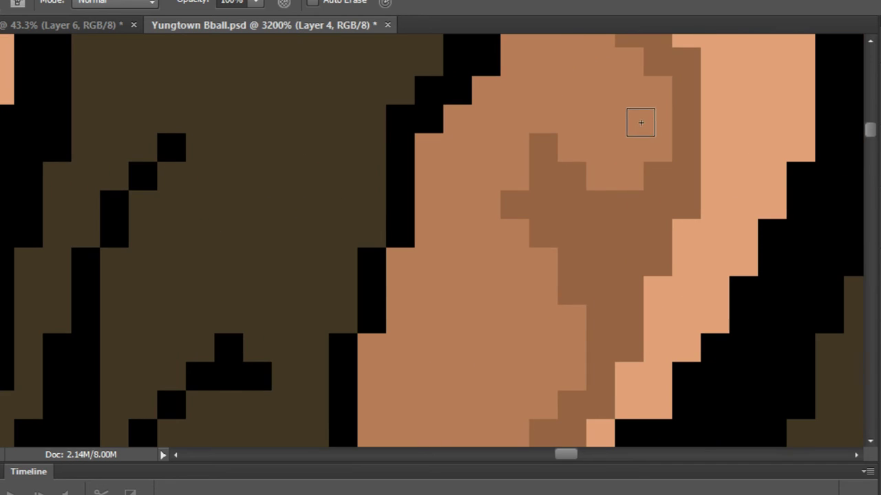
left_click_drag(596, 181, 558, 137)
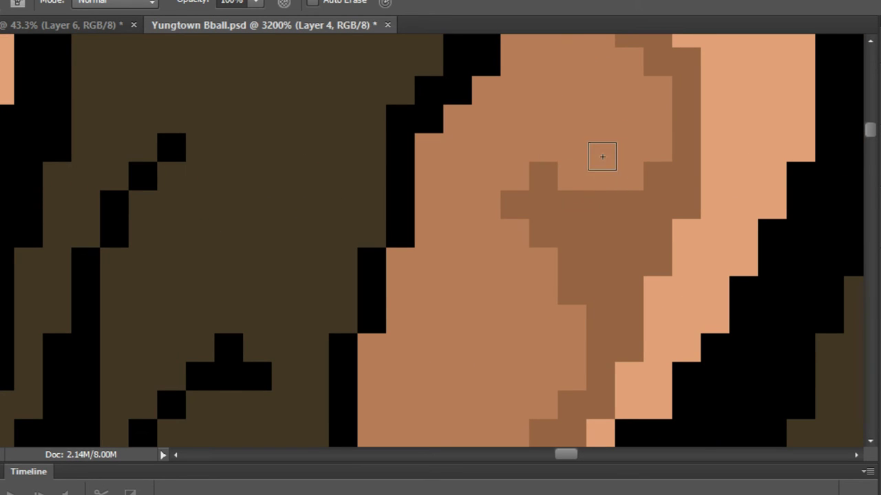
left_click(625, 193)
left_click(610, 195)
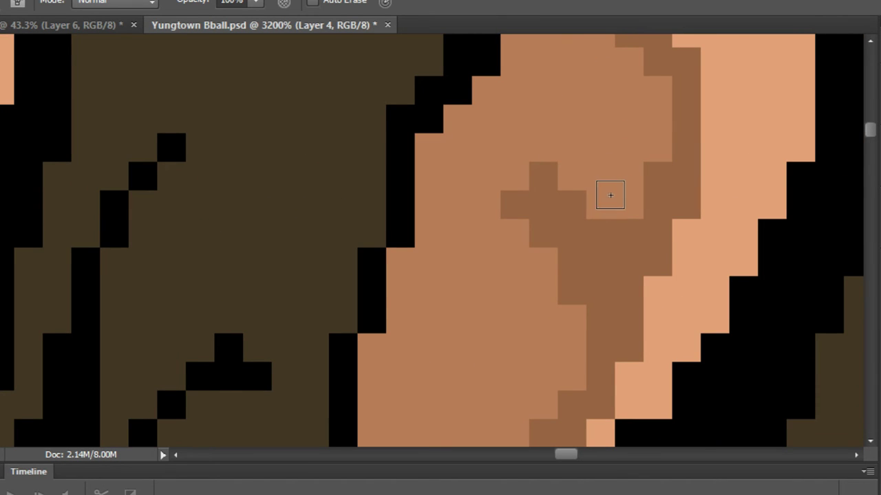
Sample the hair's brown and set the foreground to a darker shade of it for pencilling.
scroll(632, 149, "down", 12)
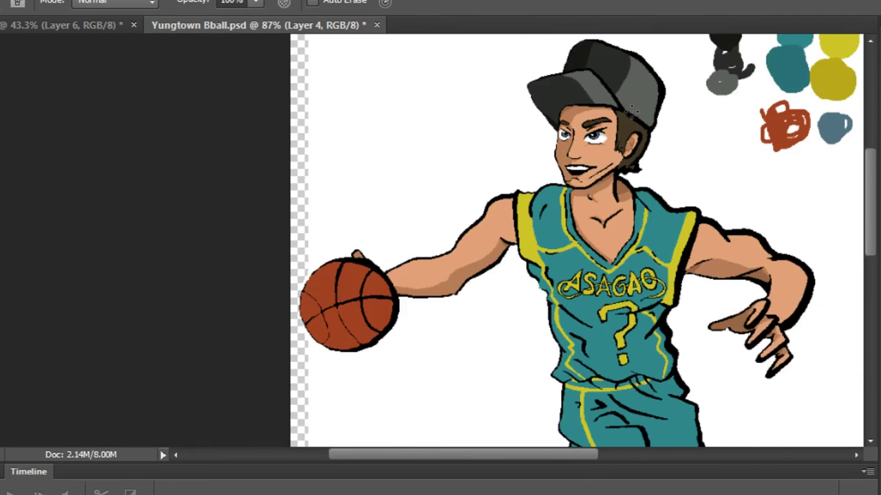
scroll(660, 189, "up", 3)
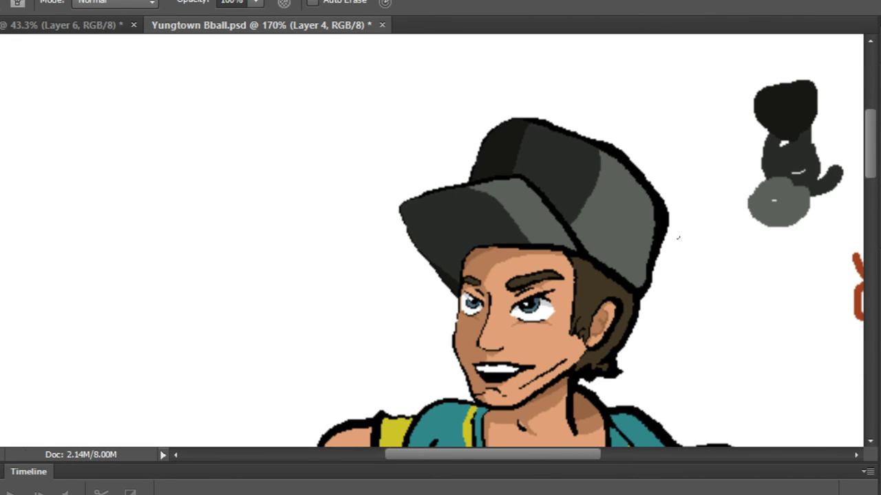
scroll(630, 324, "up", 3)
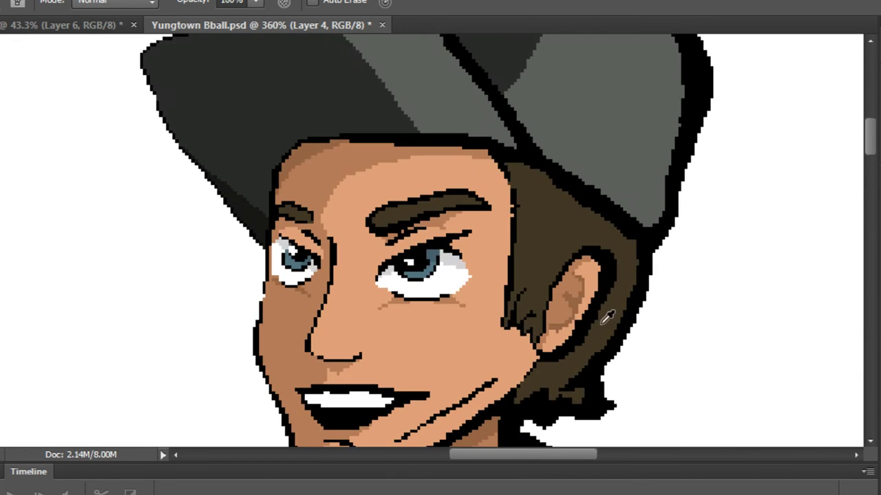
scroll(589, 288, "up", 6)
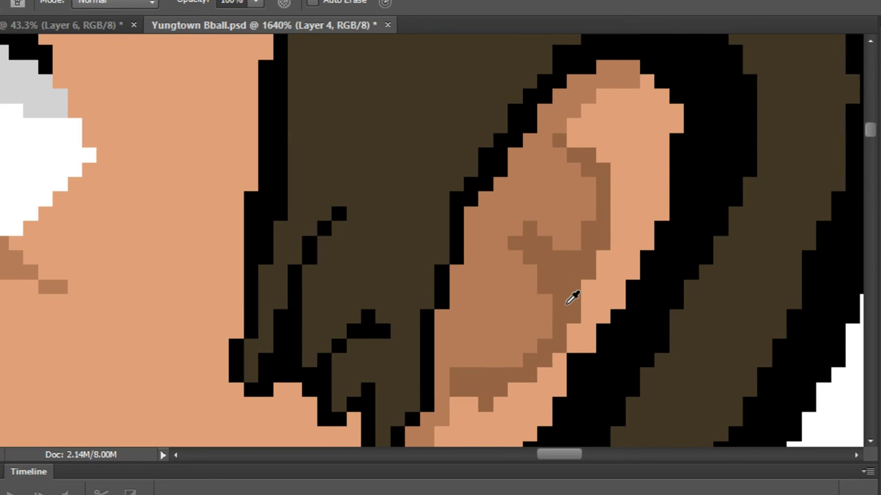
scroll(572, 297, "down", 6)
left_click(495, 209)
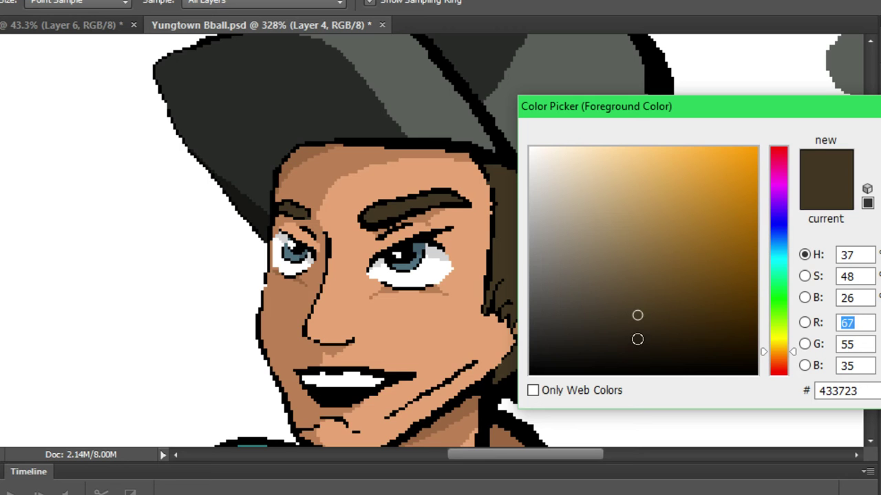
left_click(637, 335)
key("Return")
key("b")
Pencil a dark brown shadow band on the hair along the cap's lower edge, fill its gaps and narrow its lower boundary.
scroll(429, 169, "up", 6)
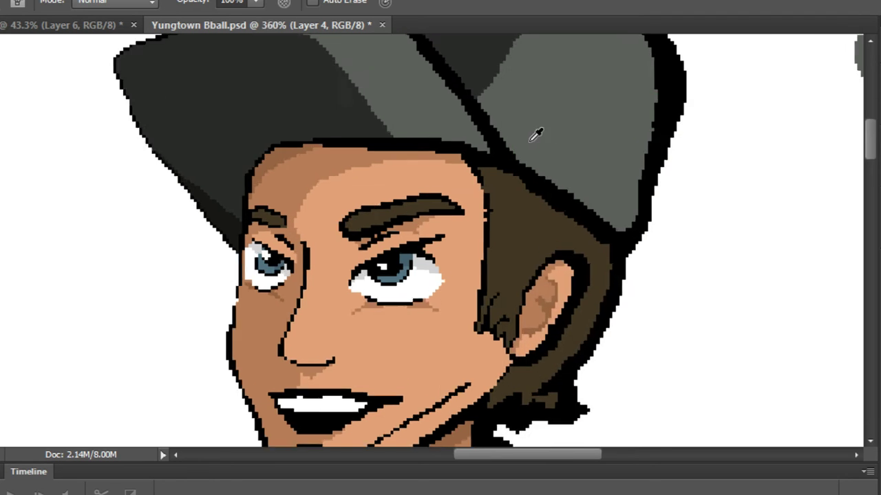
mouse_move(447, 181)
left_mouse_down()
mouse_move(553, 260)
mouse_move(434, 164)
mouse_move(649, 303)
mouse_move(478, 184)
mouse_move(612, 294)
mouse_move(509, 236)
mouse_move(681, 333)
mouse_move(537, 243)
mouse_move(783, 394)
mouse_move(638, 307)
mouse_move(839, 410)
left_mouse_up()
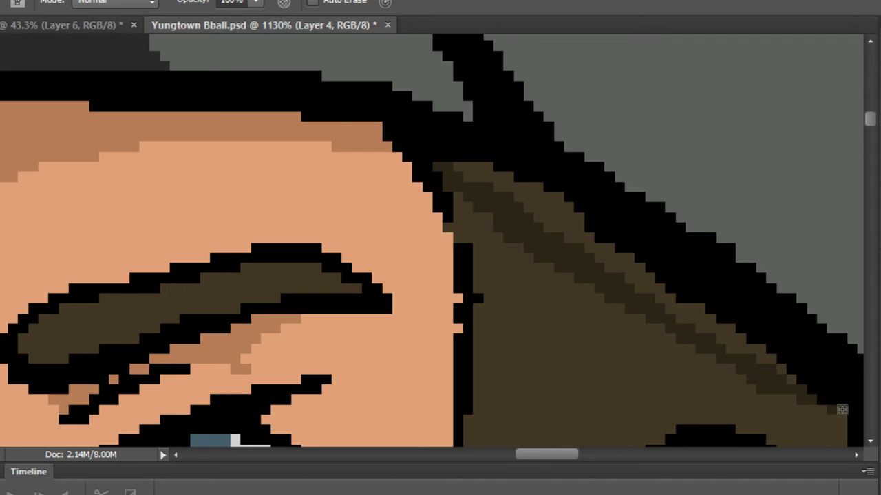
mouse_move(451, 165)
left_mouse_down()
mouse_move(634, 269)
mouse_move(510, 175)
mouse_move(561, 223)
mouse_move(471, 172)
mouse_move(603, 246)
mouse_move(469, 155)
mouse_move(665, 279)
mouse_move(532, 185)
mouse_move(643, 273)
left_mouse_up()
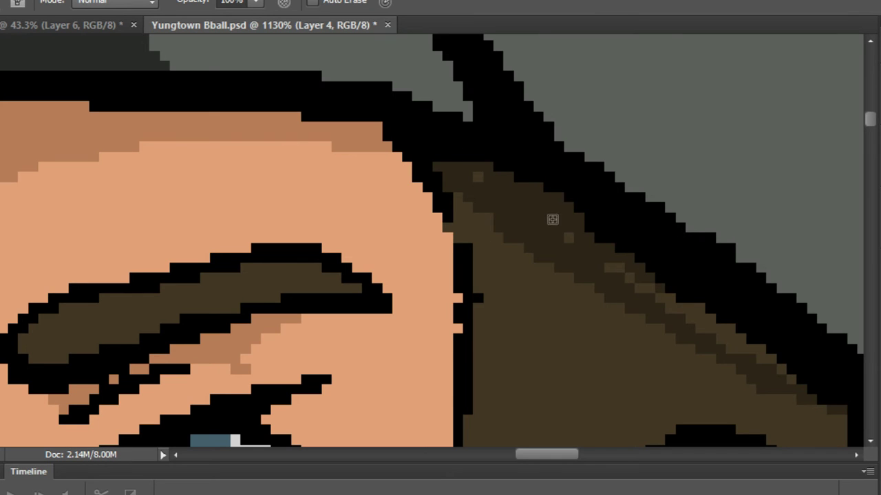
mouse_move(552, 219)
left_mouse_down()
mouse_move(638, 281)
mouse_move(510, 187)
mouse_move(755, 377)
mouse_move(630, 284)
mouse_move(770, 355)
mouse_move(623, 263)
mouse_move(783, 369)
mouse_move(656, 279)
mouse_move(794, 366)
mouse_move(704, 327)
left_mouse_up()
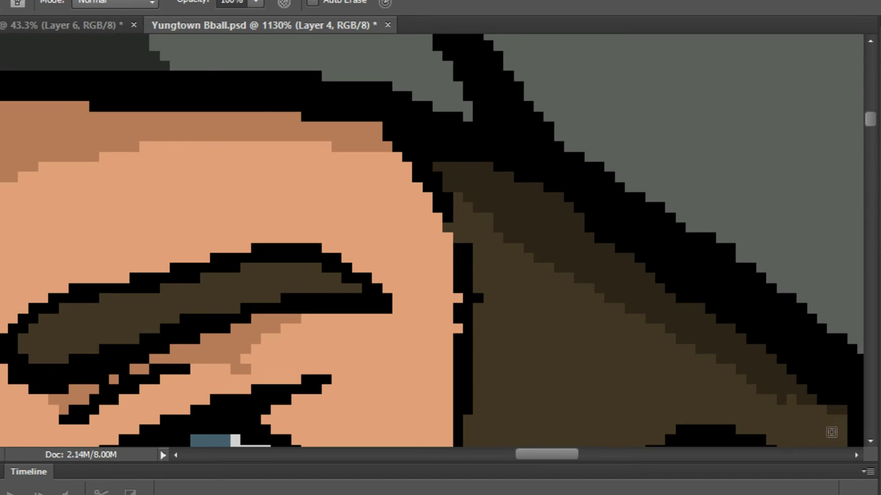
left_click_drag(808, 411, 472, 209)
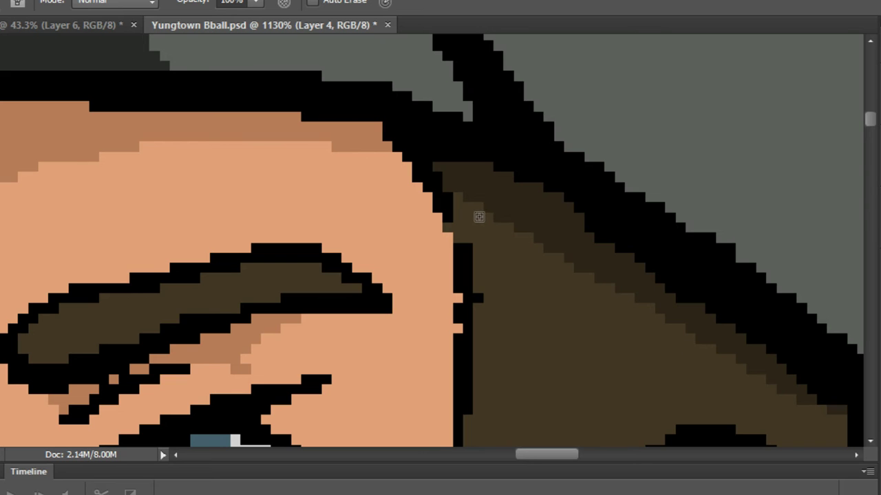
Undo the previous fill attempt and pencil the eyebrow on the shaded side of the face with the darker brown.
scroll(628, 275, "down", 8)
scroll(622, 276, "up", 4)
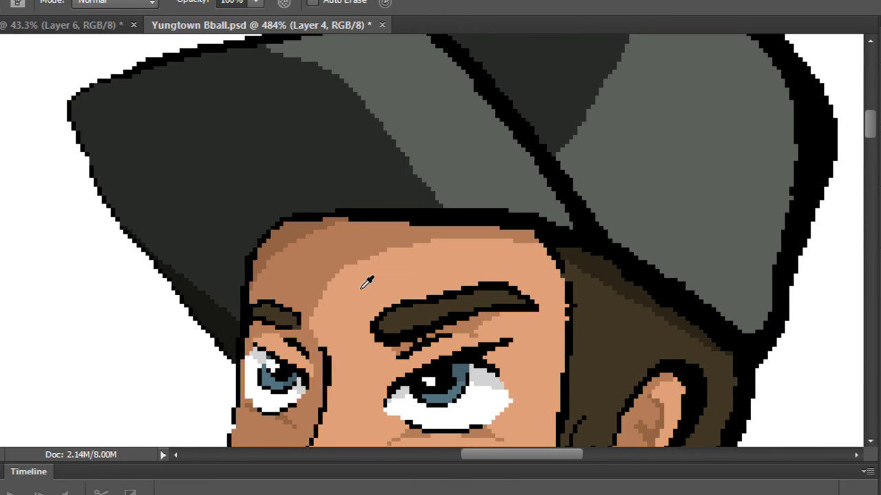
scroll(367, 282, "up", 5)
key("g")
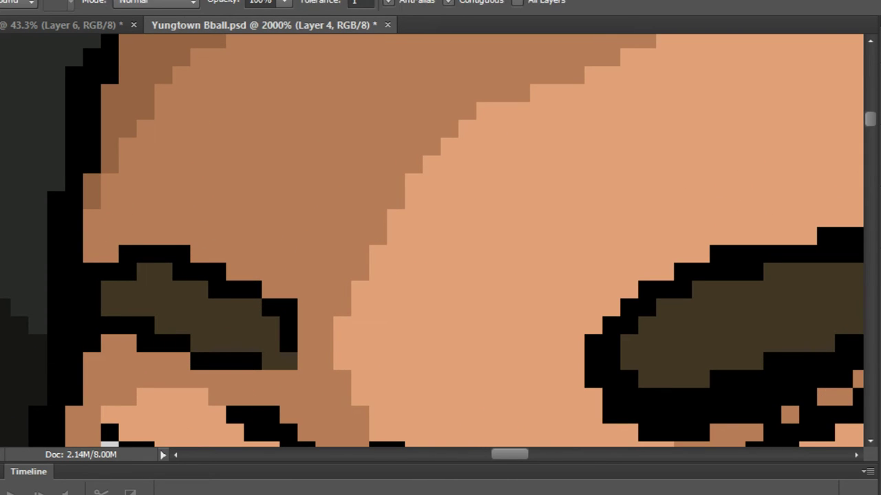
key("ctrl+z")
key("ctrl+z")
key("b")
scroll(113, 306, "up", 2)
mouse_move(114, 301)
left_mouse_down()
mouse_move(161, 293)
mouse_move(192, 270)
mouse_move(194, 248)
mouse_move(211, 319)
mouse_move(197, 310)
mouse_move(237, 339)
mouse_move(230, 284)
mouse_move(289, 328)
mouse_move(316, 326)
mouse_move(298, 315)
mouse_move(340, 338)
mouse_move(384, 381)
mouse_move(367, 335)
mouse_move(326, 356)
mouse_move(248, 361)
left_mouse_up()
scroll(308, 317, "down", 1)
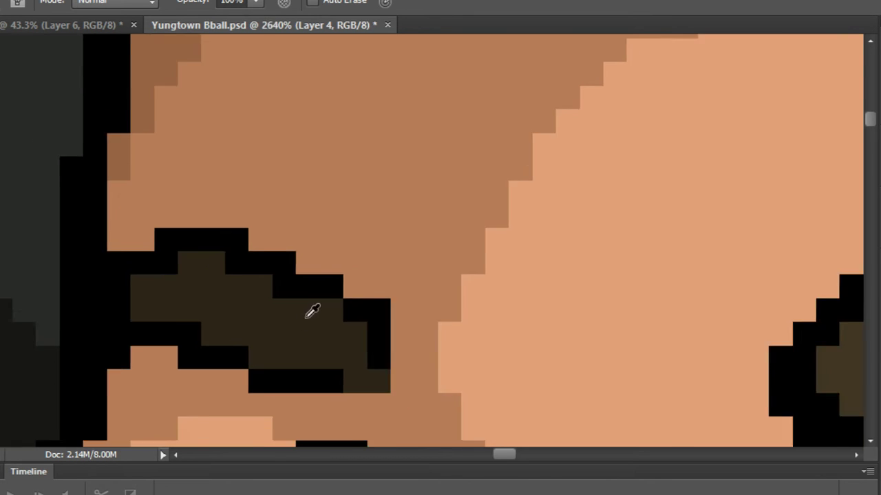
Pencil dark brown shadows over the hair tufts at the nape and the hair edge below the ear.
scroll(311, 311, "down", 6)
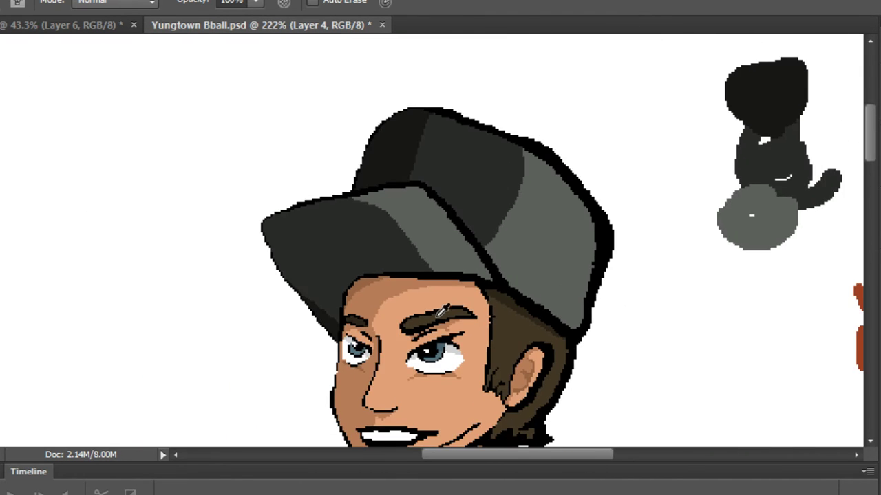
scroll(443, 311, "down", 2)
scroll(550, 348, "up", 5)
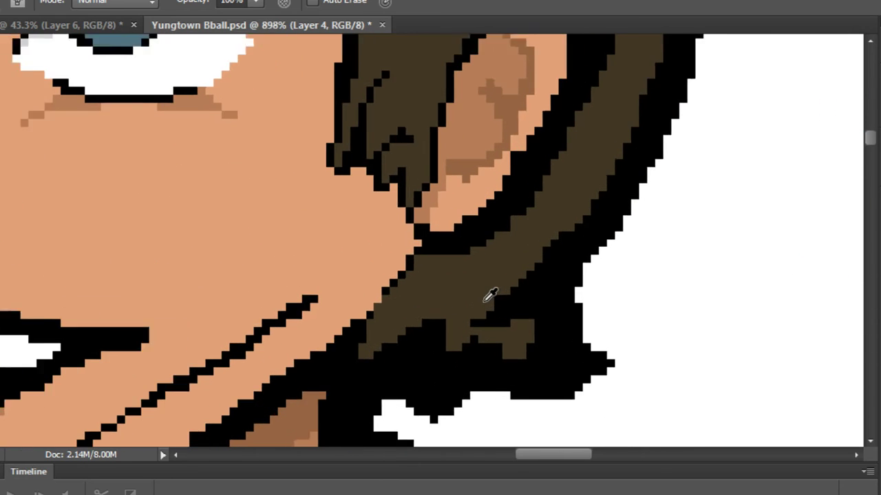
scroll(490, 294, "up", 1)
mouse_move(540, 321)
left_mouse_down()
mouse_move(502, 342)
mouse_move(476, 324)
mouse_move(367, 353)
left_mouse_up()
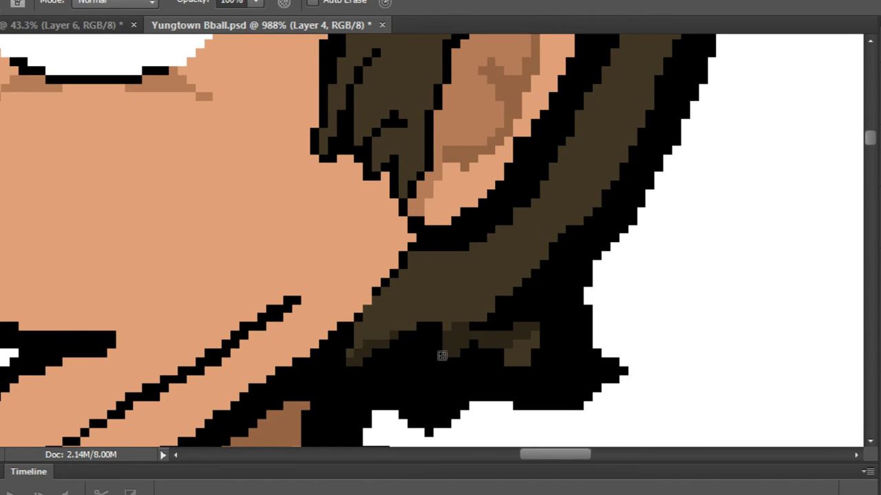
mouse_move(441, 356)
left_mouse_down()
mouse_move(550, 346)
mouse_move(508, 356)
left_mouse_up()
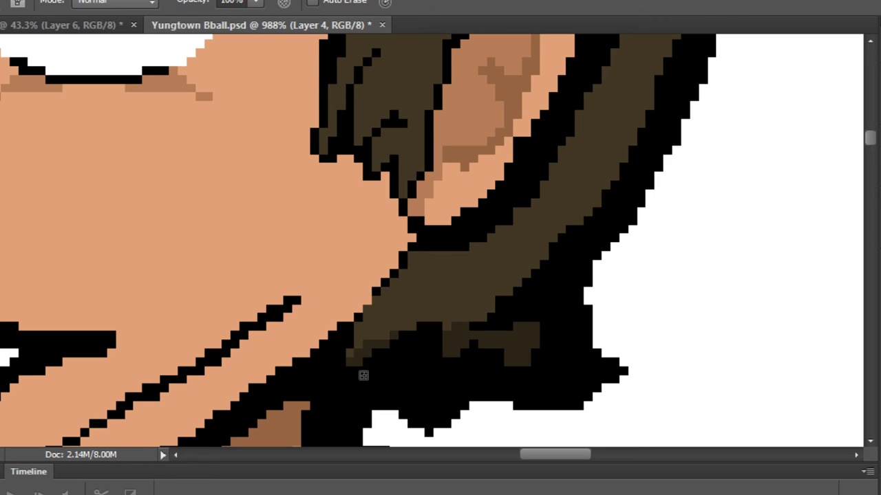
mouse_move(363, 375)
left_mouse_down()
mouse_move(454, 254)
mouse_move(350, 340)
mouse_move(405, 269)
mouse_move(419, 258)
mouse_move(393, 305)
mouse_move(447, 251)
mouse_move(374, 353)
mouse_move(373, 335)
mouse_move(364, 363)
mouse_move(382, 330)
mouse_move(356, 361)
mouse_move(338, 359)
mouse_move(372, 321)
left_mouse_up()
Examine the shaded face, cap and hair from both the whole-figure view and close up.
scroll(431, 257, "down", 10)
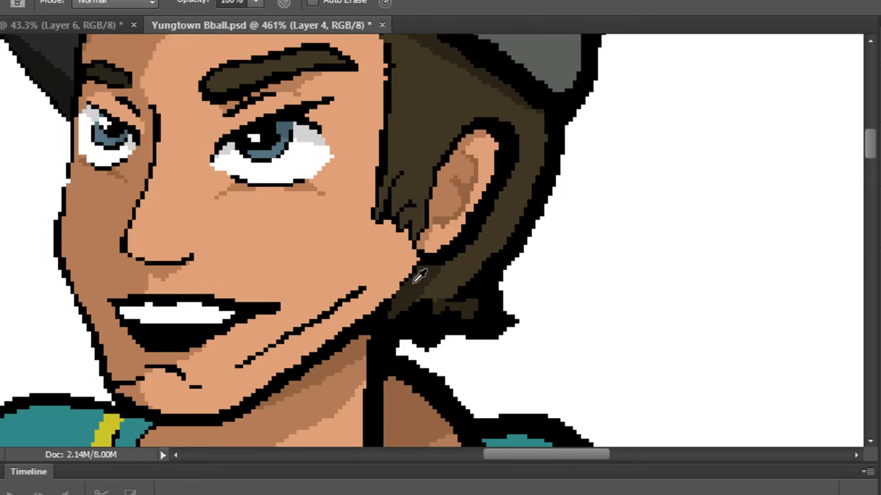
scroll(431, 238, "down", 3)
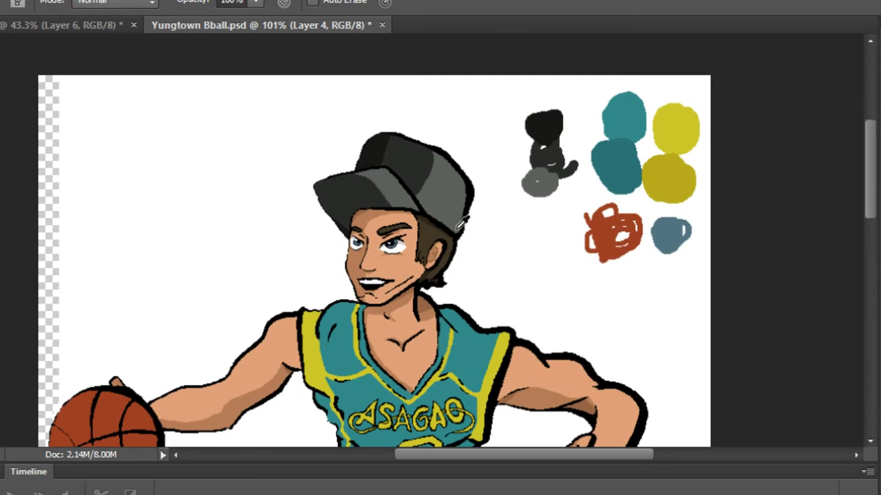
scroll(452, 225, "up", 1)
scroll(443, 235, "up", 4)
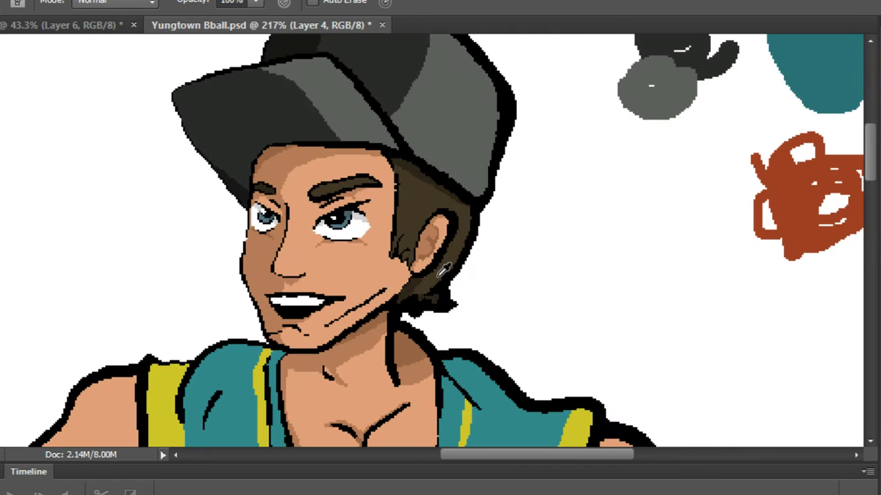
scroll(299, 309, "down", 3)
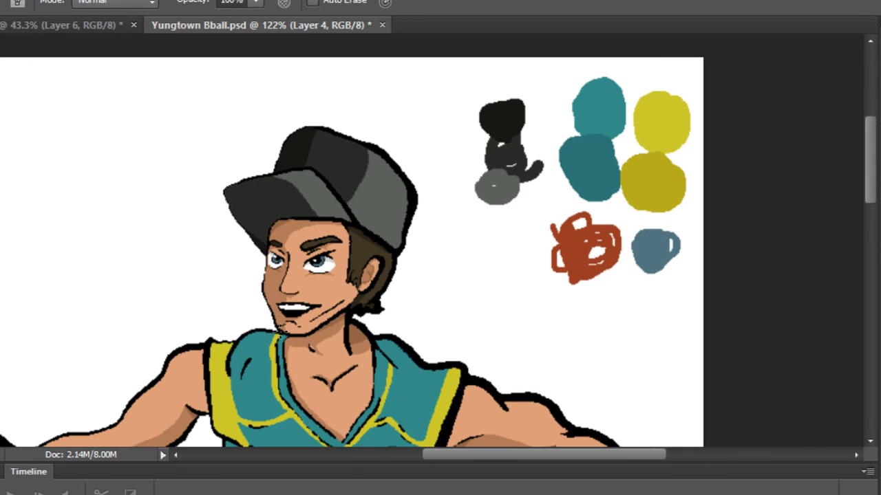
scroll(491, 318, "down", 3)
scroll(348, 203, "up", 4)
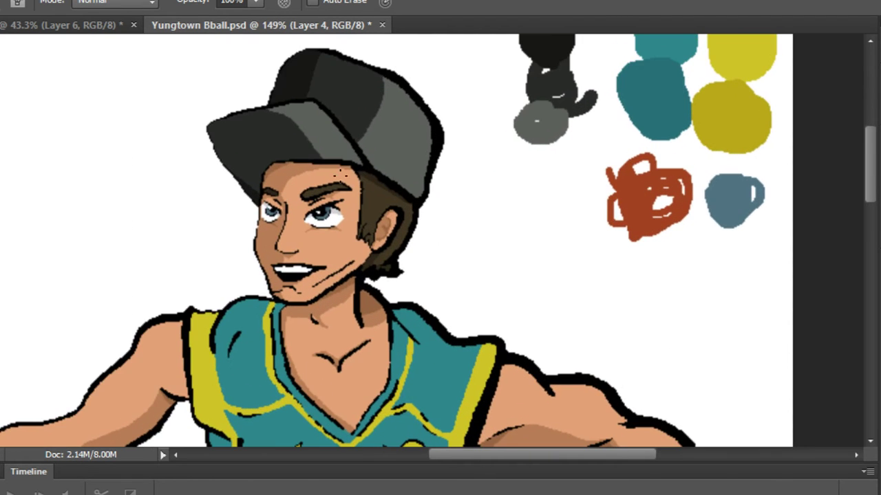
scroll(348, 204, "up", 5)
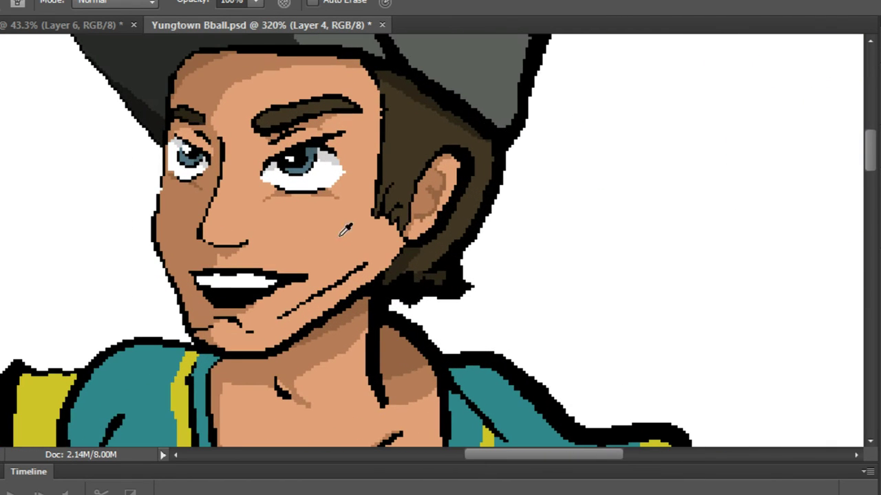
On Layer 7, pencil a dark brown mustache outline between the nose and the upper lip on the shaded side.
scroll(166, 275, "up", 3)
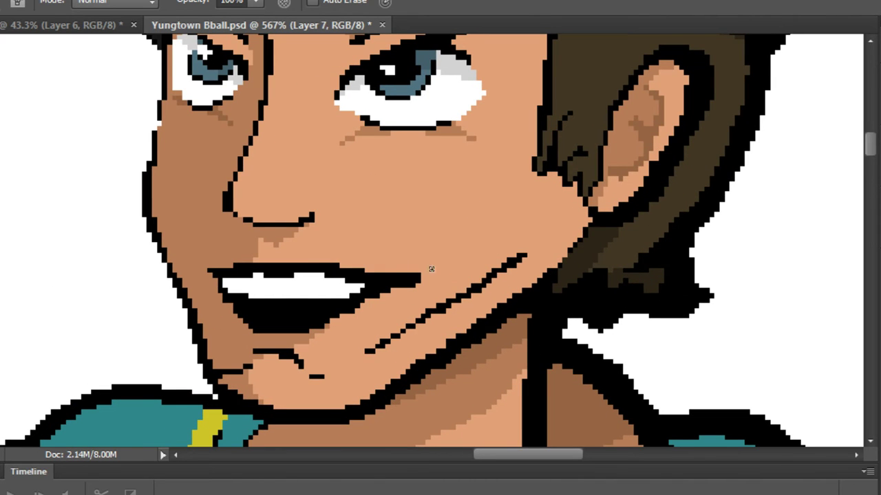
scroll(334, 211, "up", 4)
mouse_move(292, 262)
left_mouse_down()
mouse_move(206, 200)
mouse_move(99, 231)
left_mouse_up()
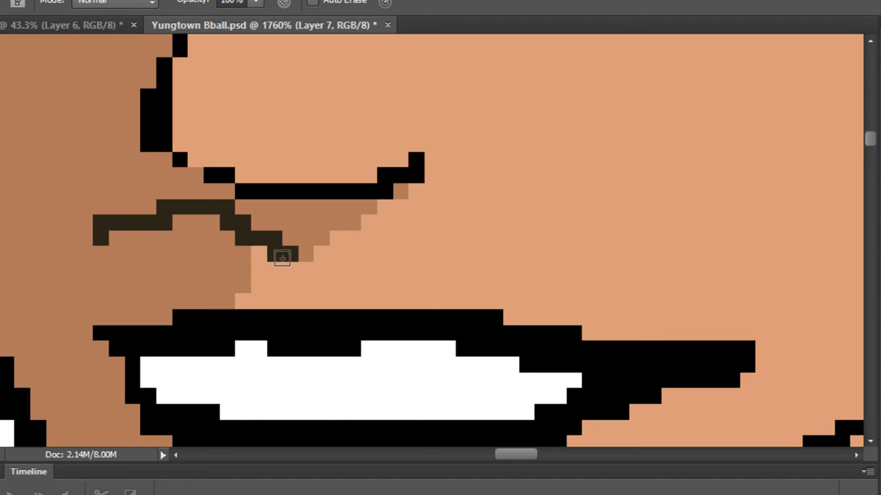
left_click(290, 266)
mouse_move(290, 266)
left_mouse_down()
mouse_move(225, 310)
mouse_move(146, 318)
left_mouse_up()
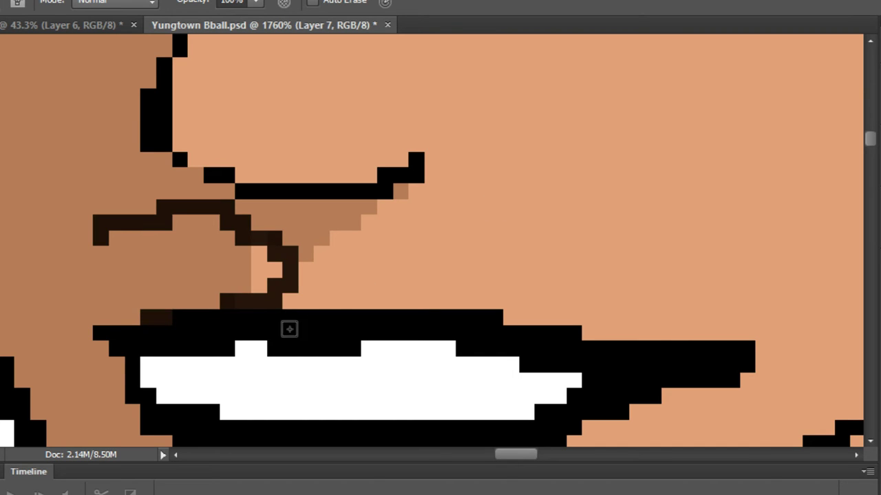
mouse_move(100, 335)
left_mouse_down()
mouse_move(152, 317)
mouse_move(84, 337)
mouse_move(104, 324)
left_mouse_up()
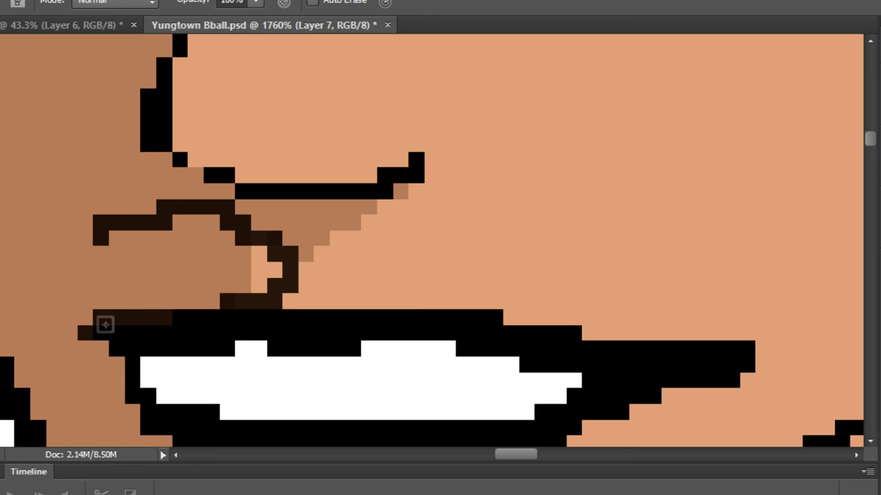
Extend the mustache outline down to the edge of the face and fill its inside with dark brown.
scroll(184, 282, "down", 2)
mouse_move(184, 282)
left_mouse_down()
mouse_move(243, 167)
mouse_move(161, 163)
mouse_move(124, 186)
mouse_move(197, 135)
mouse_move(192, 231)
left_mouse_up()
scroll(220, 340, "up", 2)
mouse_move(195, 146)
left_mouse_down()
mouse_move(126, 192)
mouse_move(112, 221)
mouse_move(116, 262)
mouse_move(137, 229)
left_mouse_up()
mouse_move(112, 270)
left_mouse_down()
mouse_move(173, 192)
mouse_move(139, 240)
mouse_move(194, 215)
mouse_move(233, 180)
mouse_move(216, 165)
mouse_move(221, 149)
mouse_move(292, 147)
mouse_move(322, 172)
mouse_move(323, 190)
mouse_move(211, 211)
mouse_move(269, 191)
mouse_move(264, 175)
mouse_move(277, 178)
mouse_move(272, 199)
mouse_move(206, 194)
mouse_move(243, 165)
mouse_move(311, 166)
mouse_move(255, 159)
mouse_move(293, 153)
left_mouse_up()
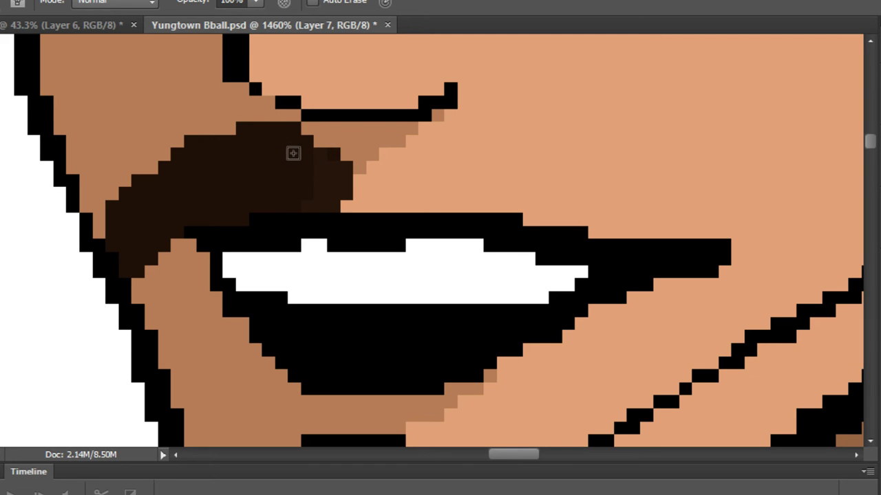
Sample the hair's brown, recolor the mustache's lit end and pencil a thin strand rising from it toward the nostril.
scroll(344, 157, "down", 12, "alt")
scroll(604, 113, "up", 2, "alt")
left_click(609, 109, "alt")
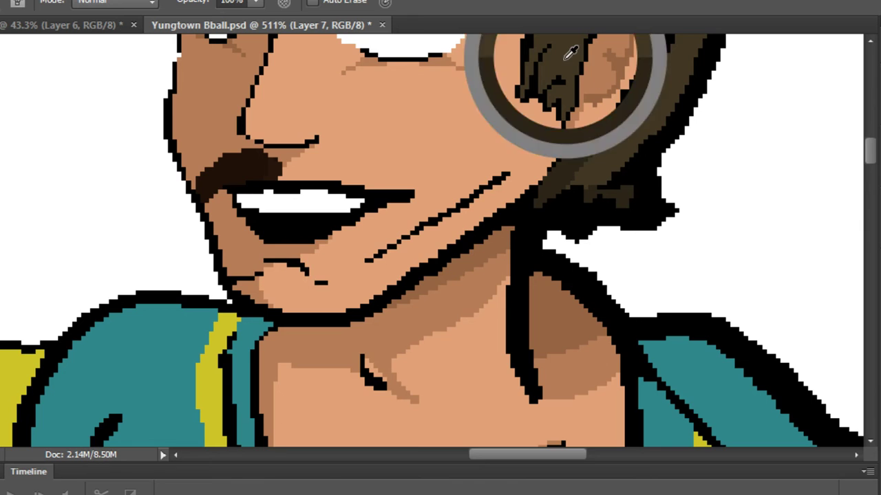
scroll(289, 176, "up", 5)
mouse_move(273, 188)
left_mouse_down()
mouse_move(284, 128)
mouse_move(302, 141)
mouse_move(305, 171)
mouse_move(270, 192)
mouse_move(287, 172)
mouse_move(365, 159)
mouse_move(426, 128)
mouse_move(435, 118)
mouse_move(415, 127)
mouse_move(435, 107)
mouse_move(463, 106)
left_mouse_up()
scroll(371, 138, "down", 10)
scroll(354, 158, "up", 10)
left_click(365, 159)
key("ctrl+z")
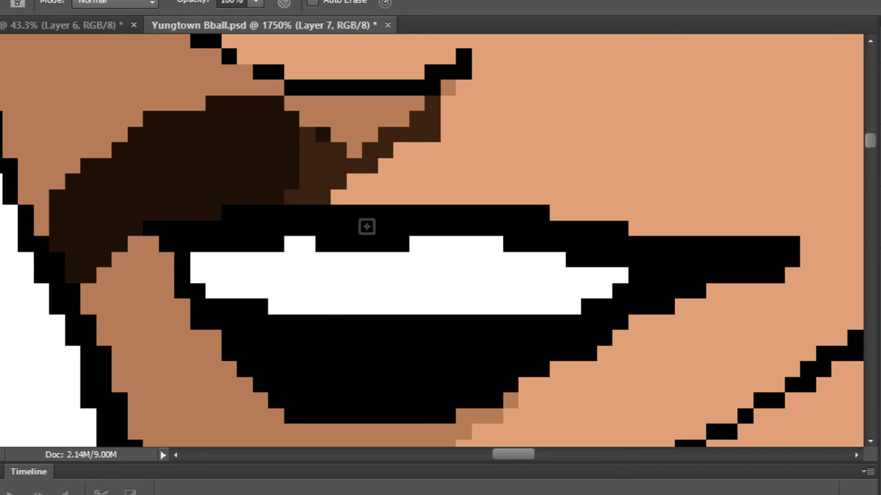
left_click(433, 103)
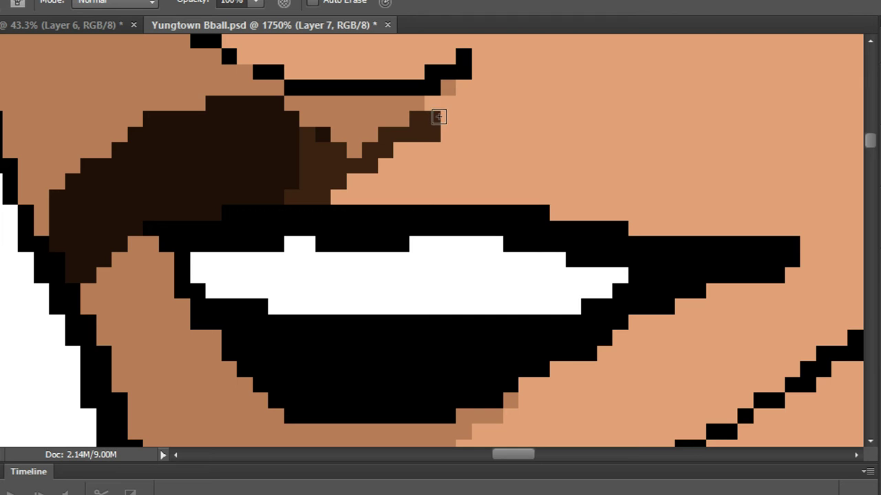
Sample brown from the hair again and pencil the mustache's upper edge from the nostril across the lit cheek.
scroll(456, 138, "down", 6)
left_click(683, 58, "alt")
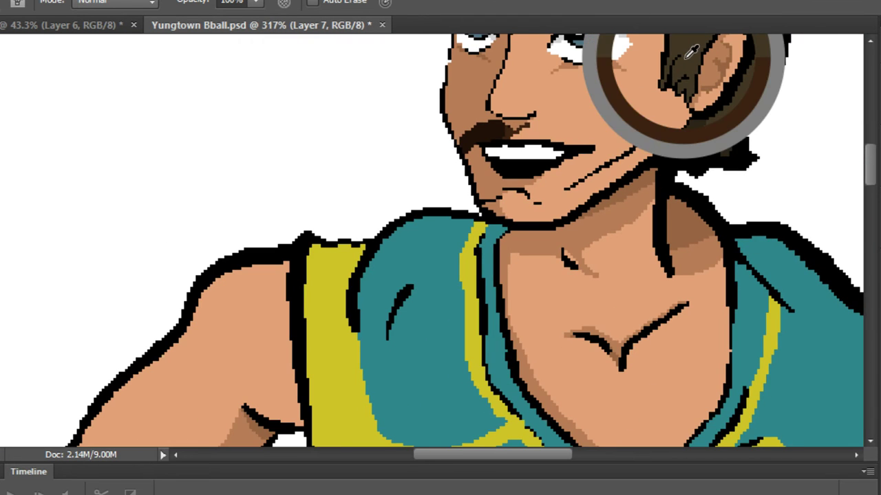
scroll(550, 109, "up", 3)
scroll(557, 103, "up", 2)
scroll(474, 147, "down", 2)
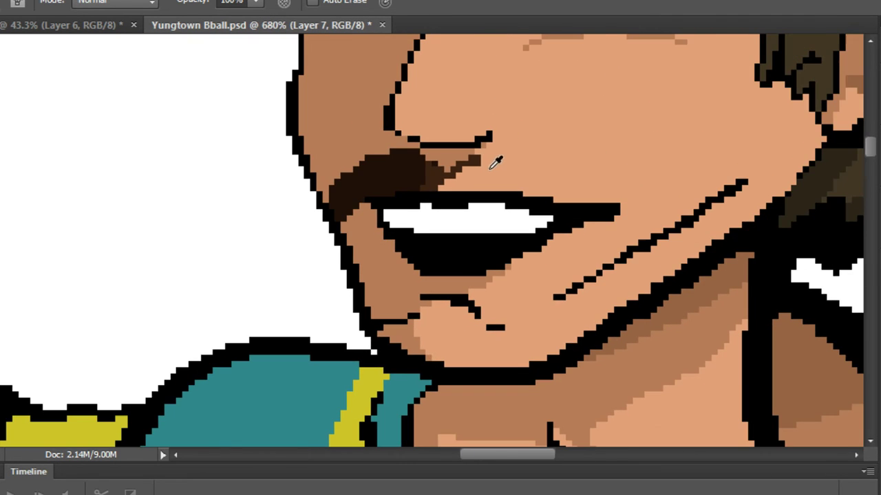
left_click_drag(618, 159, 472, 252)
left_click(643, 253, "alt")
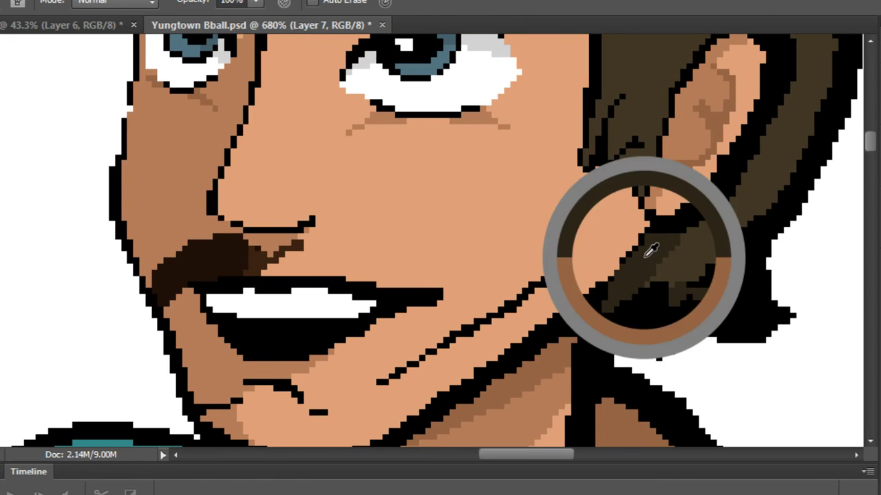
scroll(241, 258, "up", 4)
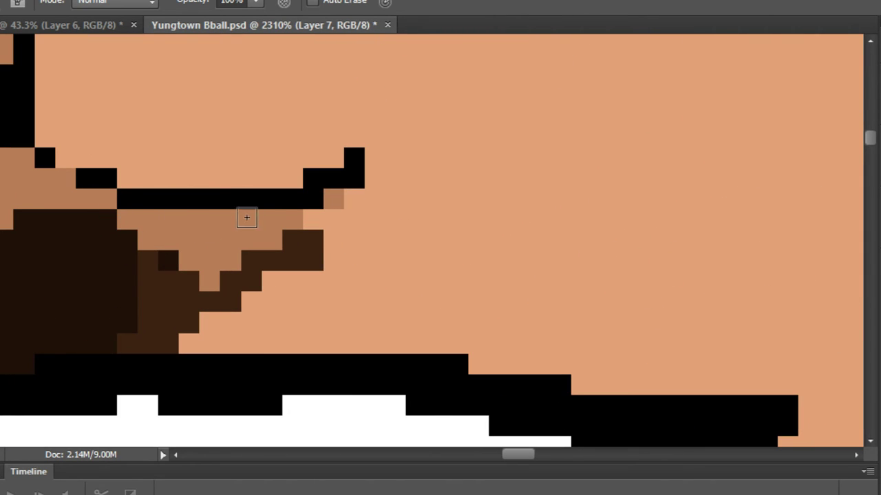
mouse_move(312, 221)
left_mouse_down()
mouse_move(415, 226)
mouse_move(416, 246)
mouse_move(481, 253)
mouse_move(424, 238)
mouse_move(444, 234)
mouse_move(600, 287)
left_mouse_up()
left_click(416, 244)
scroll(480, 255, "down", 2)
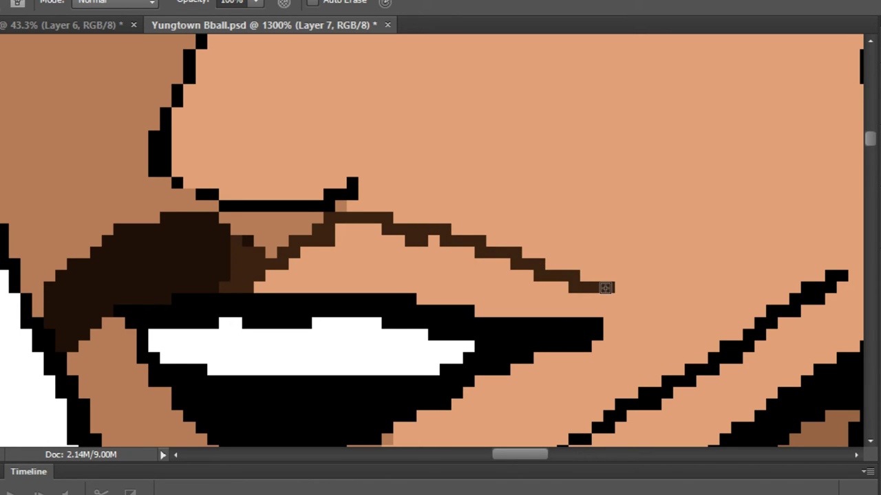
Thicken the mustache's upper edge, extend it down to the cheek crease, and mark its lower edge at the mouth corner.
mouse_move(449, 235)
left_mouse_down()
mouse_move(611, 297)
mouse_move(496, 247)
mouse_move(633, 290)
mouse_move(651, 314)
mouse_move(604, 291)
mouse_move(658, 323)
mouse_move(678, 358)
mouse_move(640, 314)
mouse_move(677, 367)
left_mouse_up()
scroll(665, 351, "down", 3)
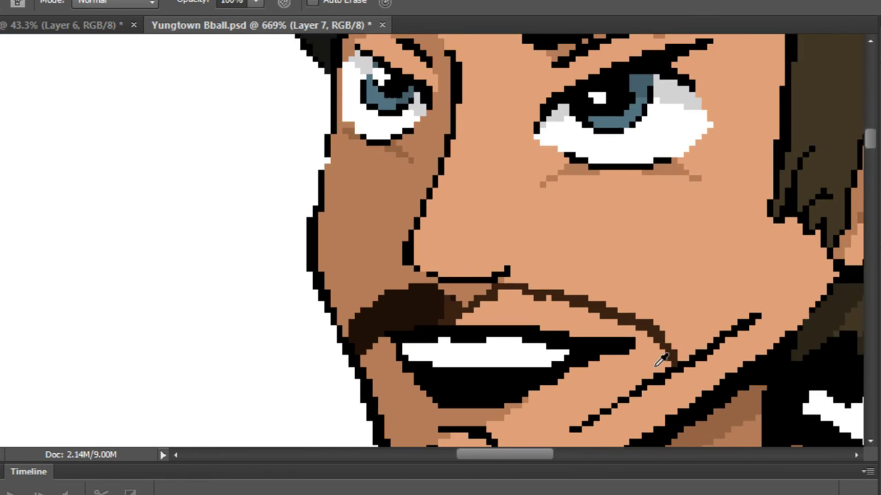
scroll(650, 354, "up", 3)
mouse_move(525, 306)
left_mouse_down()
mouse_move(586, 318)
mouse_move(619, 350)
mouse_move(594, 342)
mouse_move(629, 400)
left_mouse_up()
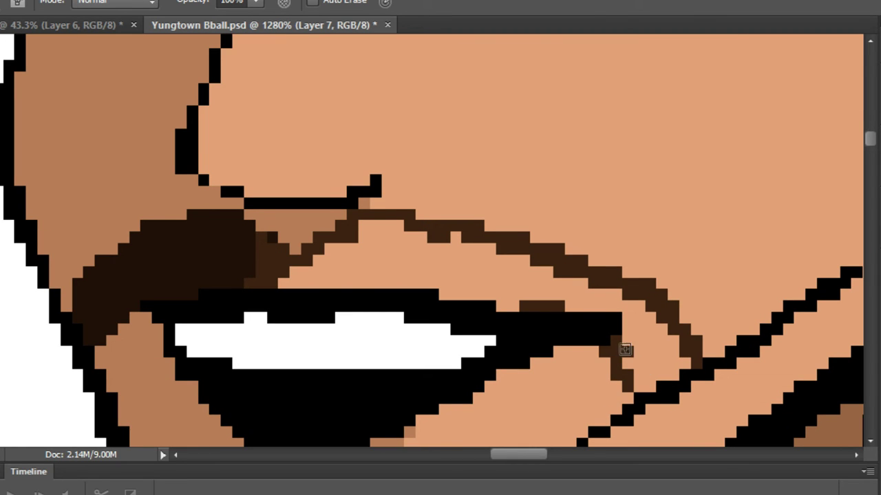
scroll(621, 342, "down", 1)
scroll(621, 342, "up", 1)
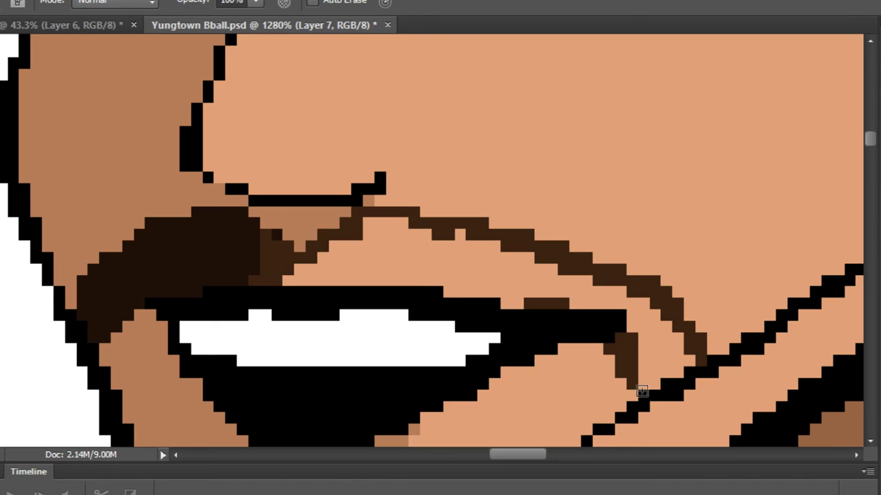
Pencil the beard's upper outline around the chin below the lower lip and join it to the cheek crease.
scroll(635, 265, "down", 5)
scroll(226, 353, "up", 3)
mouse_move(159, 356)
left_mouse_down()
mouse_move(254, 330)
mouse_move(250, 357)
mouse_move(274, 298)
mouse_move(296, 284)
mouse_move(267, 353)
mouse_move(271, 386)
mouse_move(304, 418)
mouse_move(273, 326)
left_mouse_up()
key("ctrl+z")
mouse_move(263, 196)
left_mouse_down()
mouse_move(341, 217)
mouse_move(378, 253)
mouse_move(401, 258)
mouse_move(495, 234)
mouse_move(576, 181)
left_mouse_up()
scroll(447, 271, "down", 3)
left_click_drag(447, 272, 356, 314)
scroll(562, 214, "up", 3)
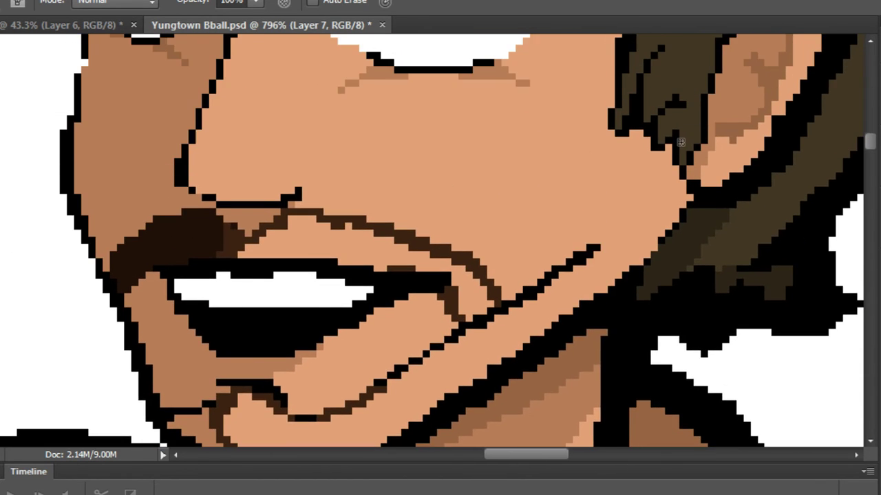
Outline the beard from the sideburn along the cheek crease and the jawline down to the chin.
scroll(683, 152, "up", 2)
mouse_move(672, 186)
left_mouse_down()
mouse_move(612, 254)
mouse_move(492, 335)
left_mouse_up()
mouse_move(712, 227)
left_mouse_down()
mouse_move(670, 196)
mouse_move(687, 212)
mouse_move(638, 270)
left_mouse_up()
mouse_move(663, 234)
left_mouse_down()
mouse_move(610, 311)
mouse_move(637, 284)
mouse_move(507, 396)
mouse_move(686, 171)
left_mouse_up()
mouse_move(571, 254)
left_mouse_down()
mouse_move(512, 280)
mouse_move(392, 371)
mouse_move(221, 385)
left_mouse_up()
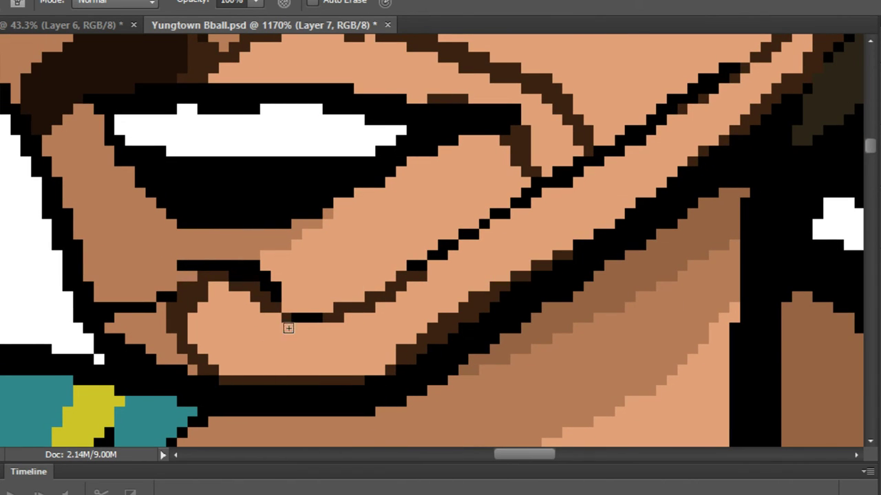
left_click_drag(419, 267, 696, 104)
Fill the outlined beard along the chin and jaw with brown, and undo the extra fill made above the cheek crease.
key("g")
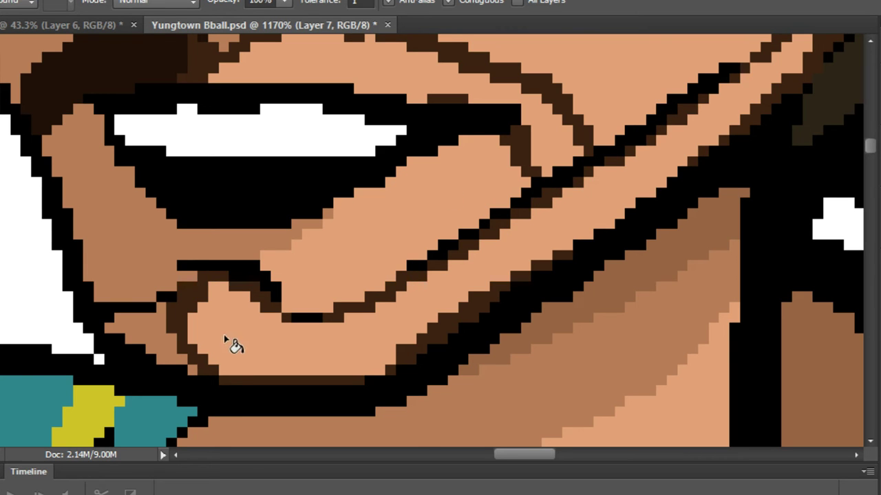
left_click(226, 340)
scroll(296, 240, "down", 4)
scroll(420, 200, "up", 4)
left_click(430, 212)
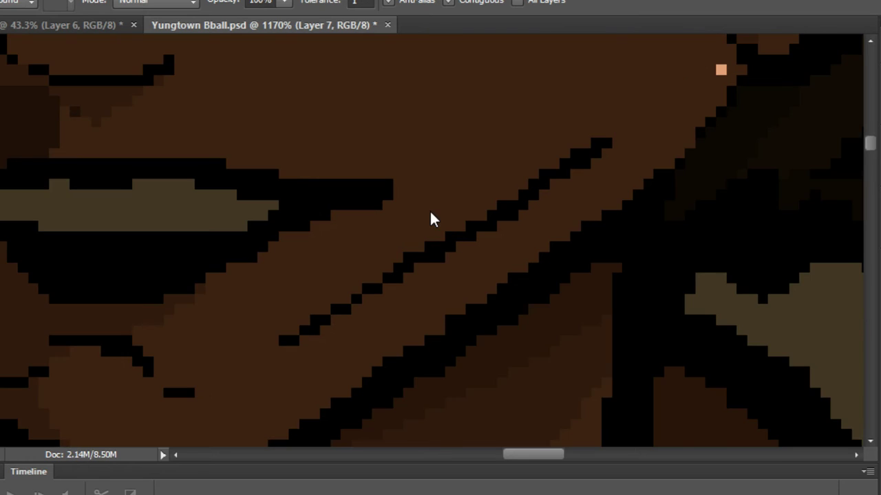
key("ctrl+z")
key("b")
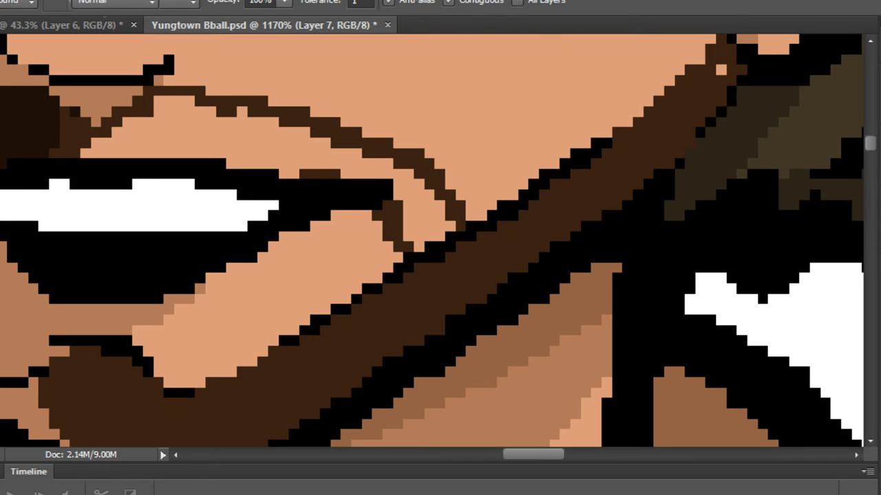
Complete the mustache's lower edge along the upper lip and fill the outlined mustache with brown.
scroll(179, 149, "up", 3)
mouse_move(43, 158)
left_mouse_down()
mouse_move(26, 157)
mouse_move(214, 156)
left_mouse_up()
left_click(262, 172)
left_click(346, 189)
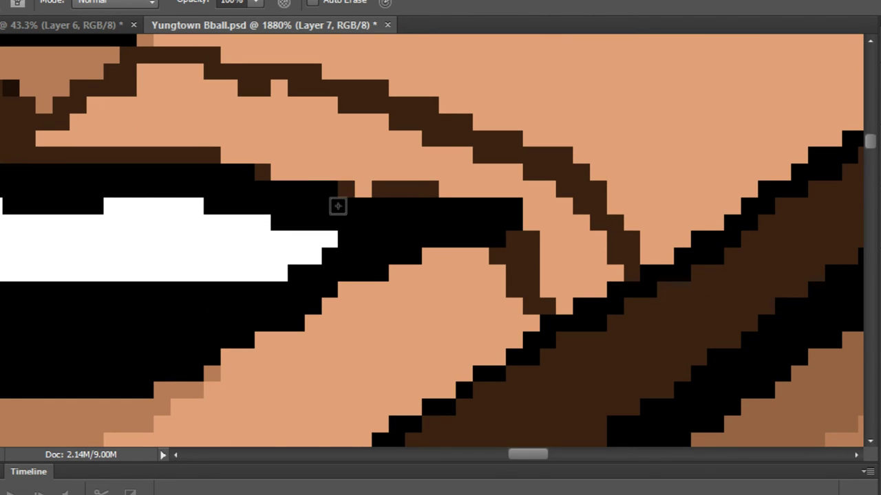
key("g")
scroll(227, 115, "down", 6)
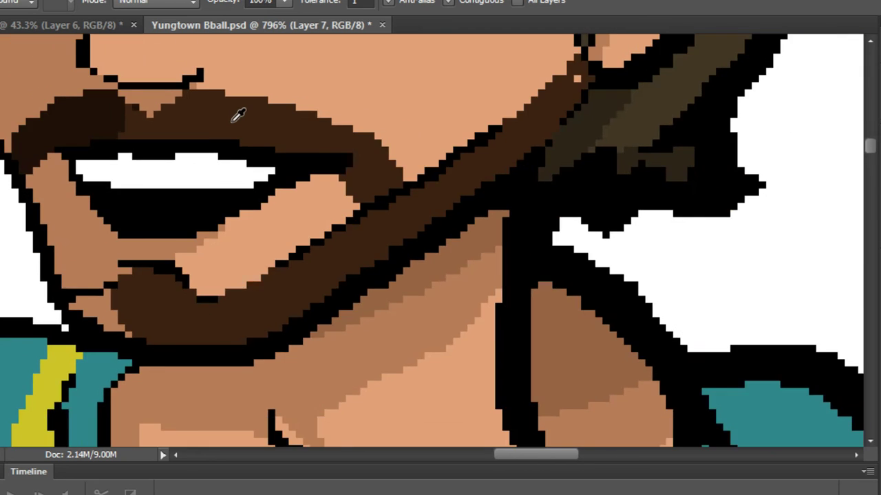
Cover the stray skin-coloured pixel at the top of the beard below the sideburn with brown.
scroll(296, 100, "up", 6)
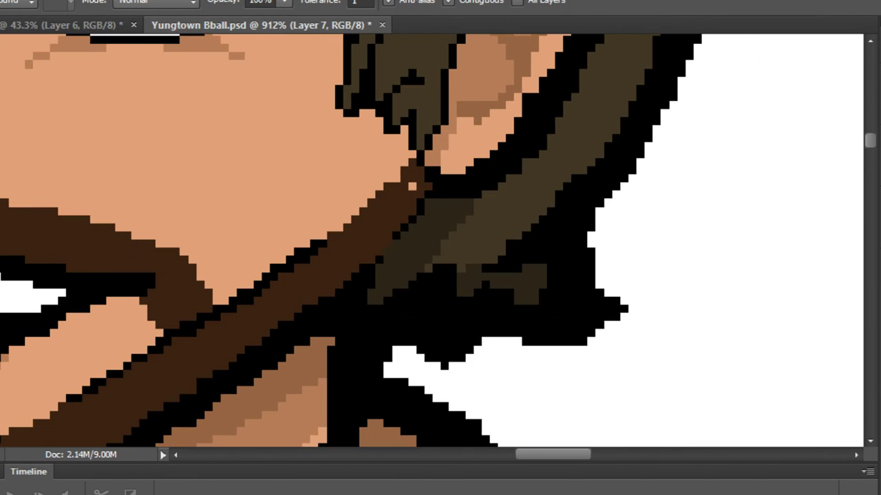
key("b")
scroll(419, 189, "up", 1)
scroll(450, 167, "down", 2)
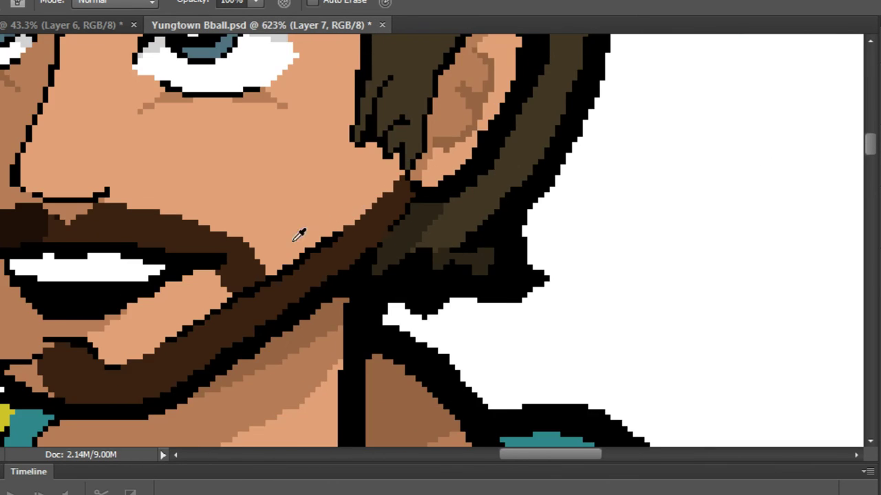
scroll(298, 236, "down", 1)
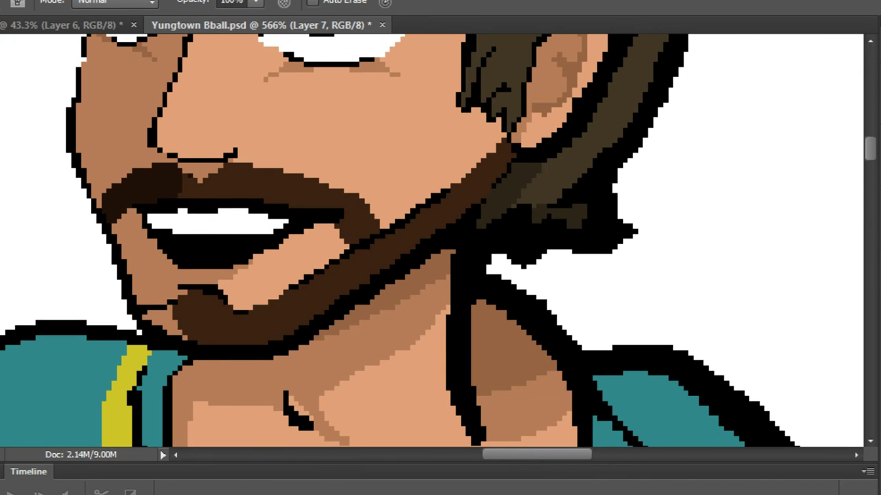
scroll(185, 322, "up", 3)
mouse_move(205, 373)
left_mouse_down()
mouse_move(176, 359)
mouse_move(143, 300)
mouse_move(144, 277)
left_mouse_up()
key("ctrl+z")
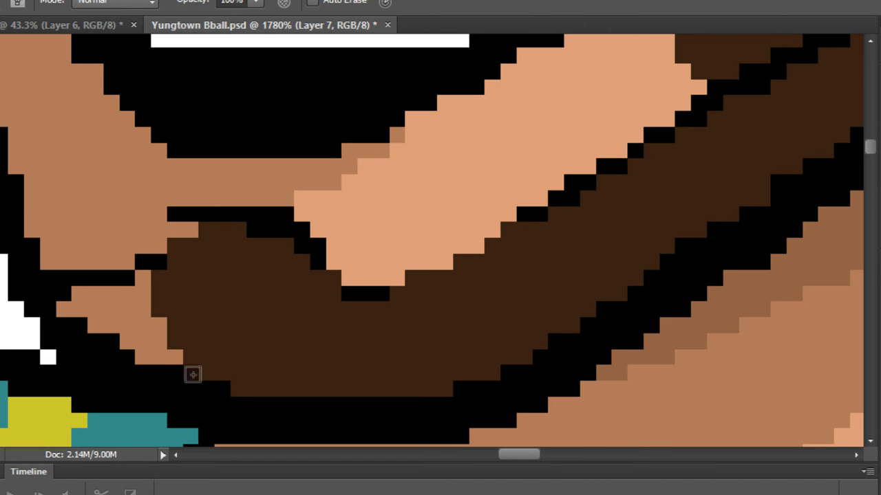
left_click_drag(151, 342, 157, 333)
key("ctrl+z")
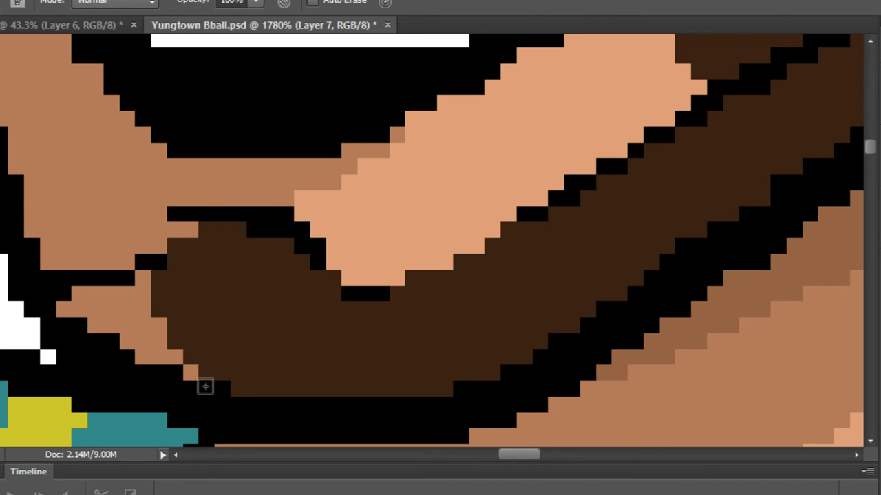
Pencil the shaded side of the chin beard in a darker brown, covering the remaining skin out to the jaw outline.
mouse_move(195, 372)
left_mouse_down()
mouse_move(159, 358)
mouse_move(172, 355)
mouse_move(153, 342)
mouse_move(143, 278)
left_mouse_up()
left_click_drag(191, 230, 175, 230)
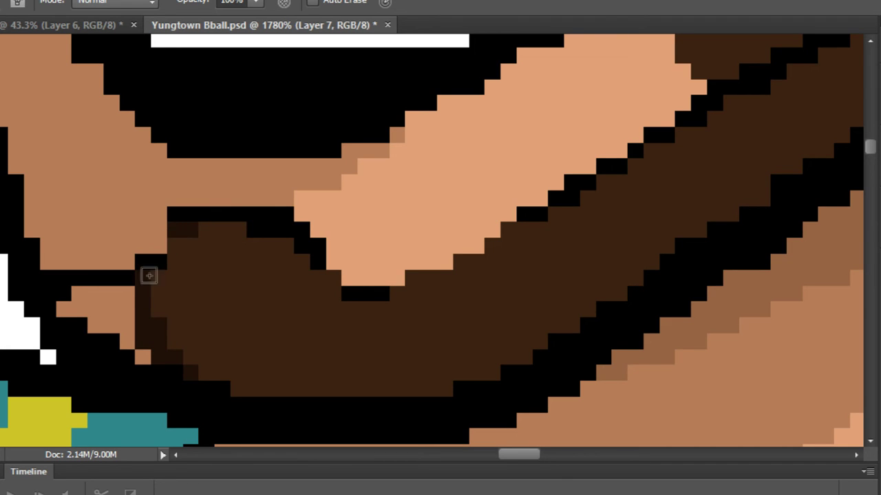
left_click(128, 293)
mouse_move(104, 290)
left_mouse_down()
mouse_move(75, 298)
mouse_move(118, 328)
mouse_move(138, 357)
mouse_move(97, 302)
mouse_move(59, 309)
left_mouse_up()
left_click(128, 309)
scroll(130, 302, "down", 6)
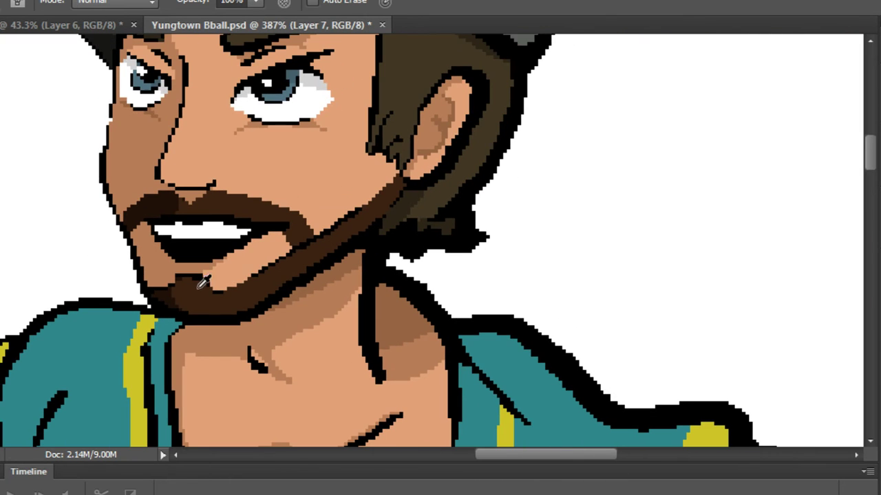
scroll(285, 232, "up", 5)
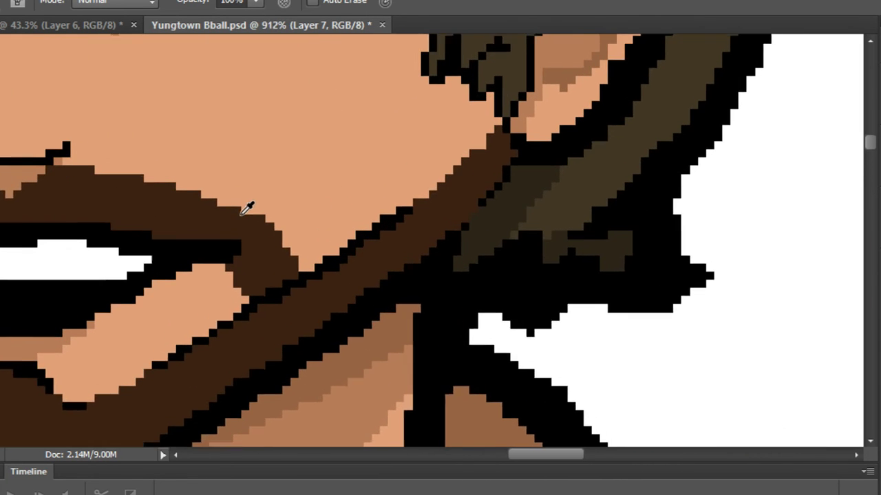
scroll(329, 284, "down", 3)
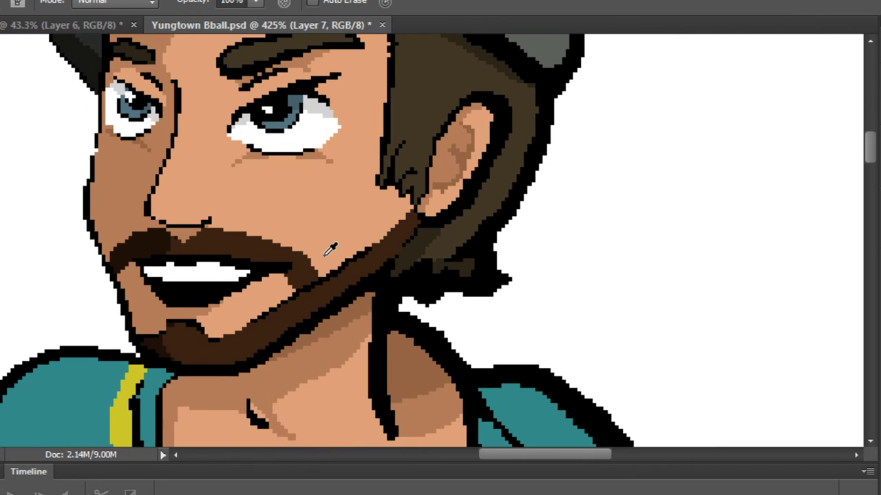
scroll(330, 251, "down", 4)
scroll(719, 289, "up", 1)
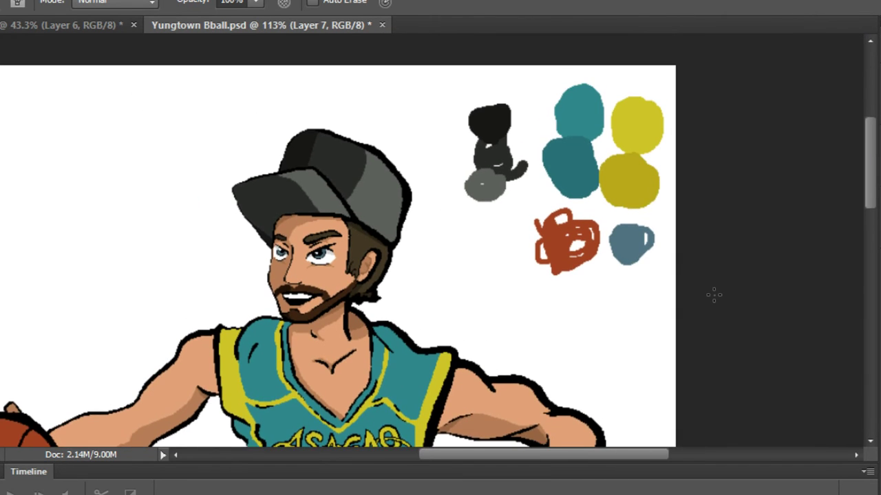
scroll(719, 289, "down", 1)
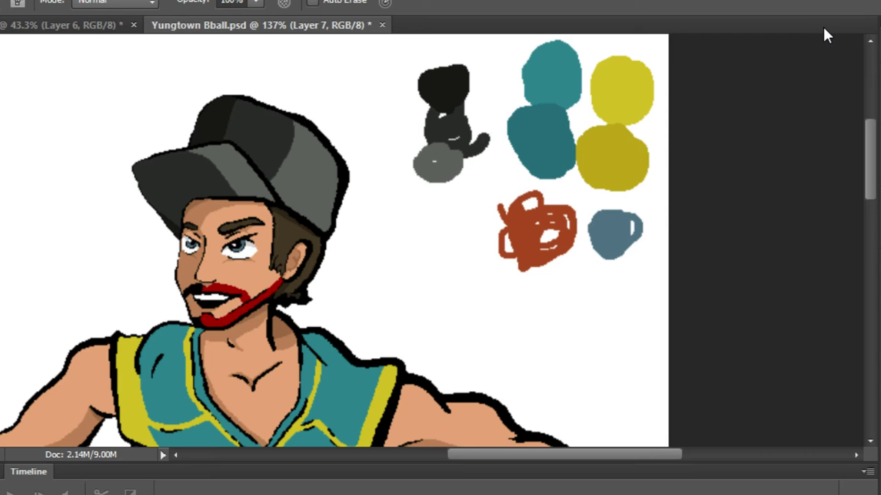
Cycle the mustache and beard layer through different blending modes and settle on a muted, translucent reddish brown.
key("alt+BackSpace")
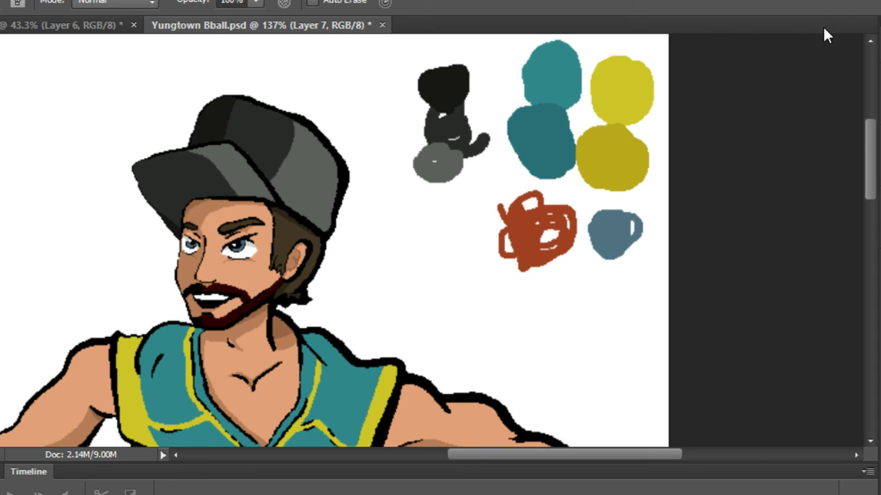
key("ctrl+alt+z")
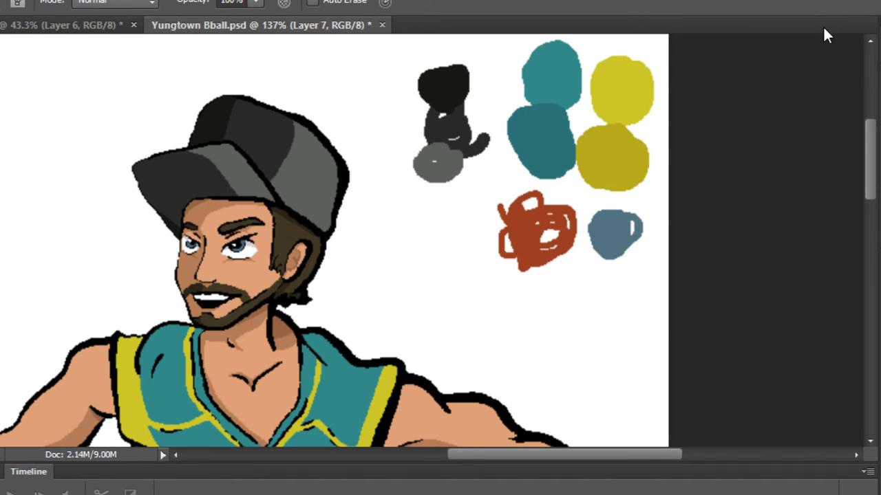
key("Delete")
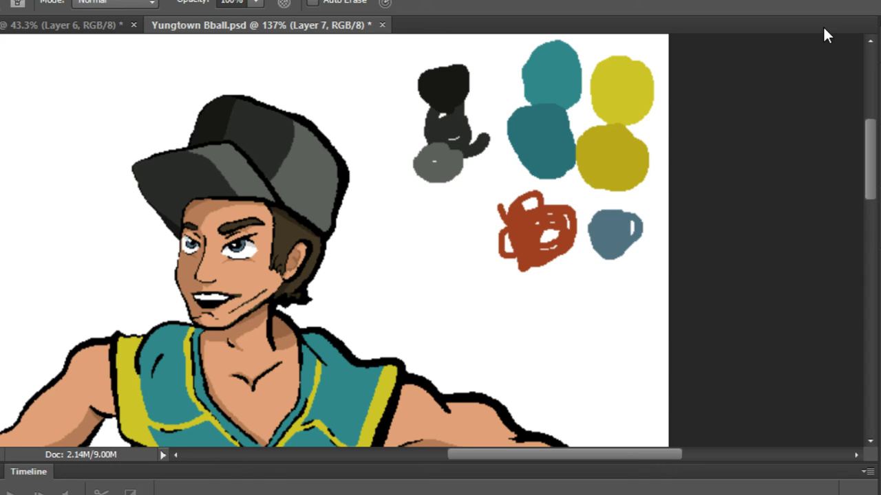
key("alt+BackSpace")
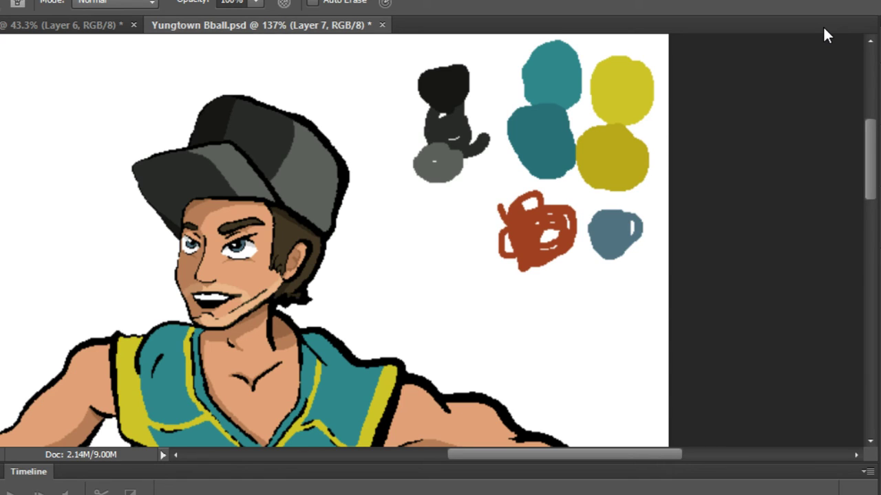
key("alt+BackSpace")
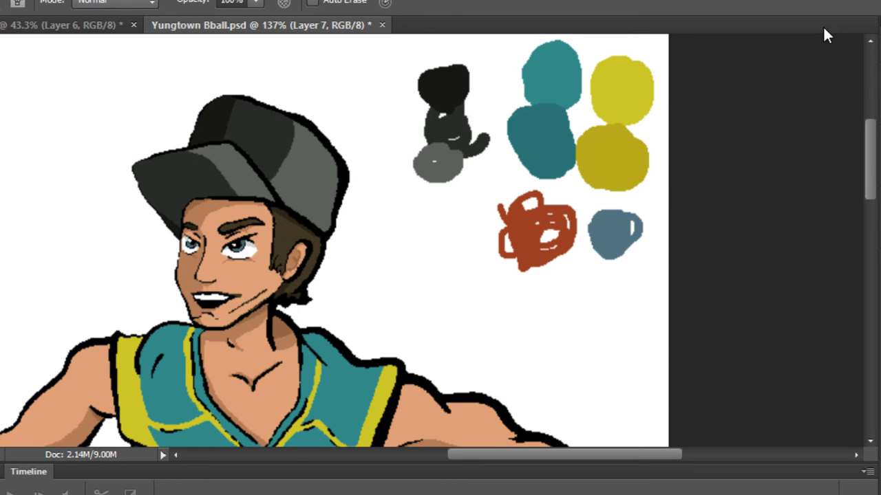
key("alt+BackSpace")
key("alt+BackSpace")
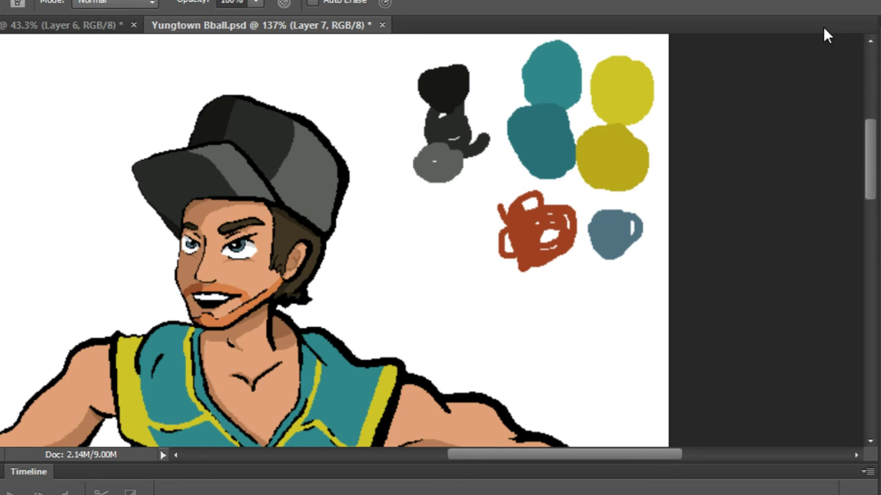
key("alt+BackSpace")
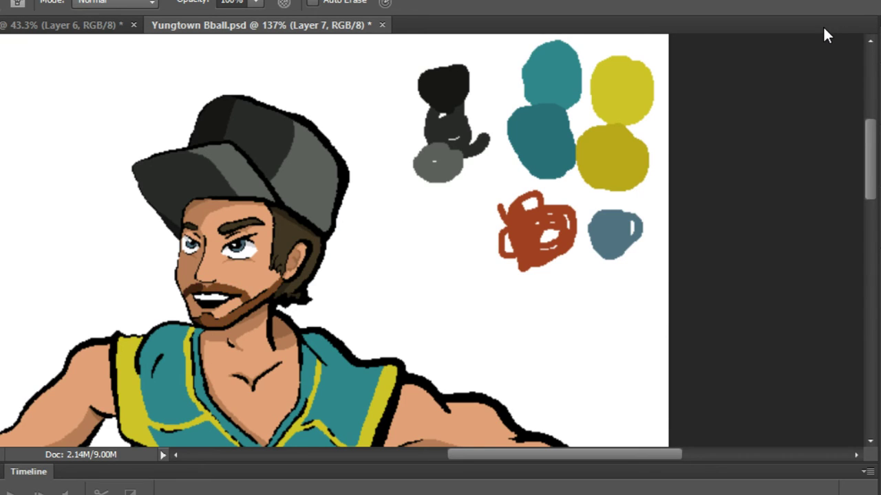
key("ctrl+z")
key("ctrl+z")
key("ctrl+z")
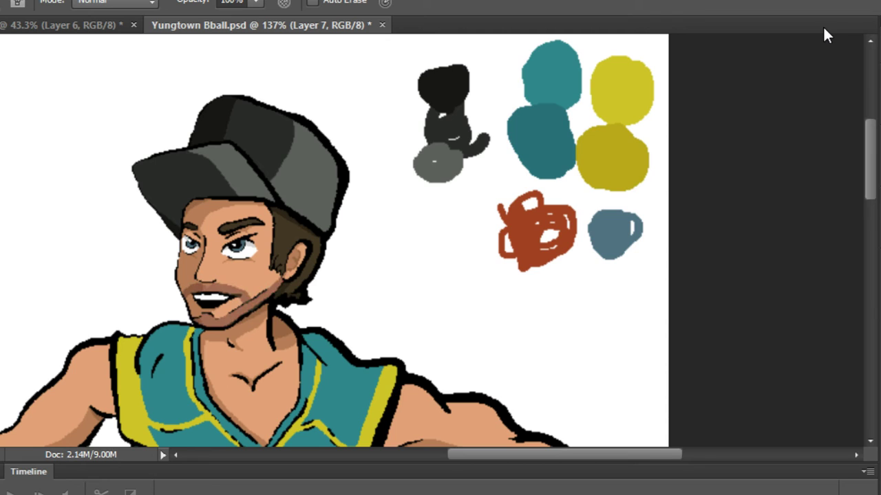
key("ctrl+z")
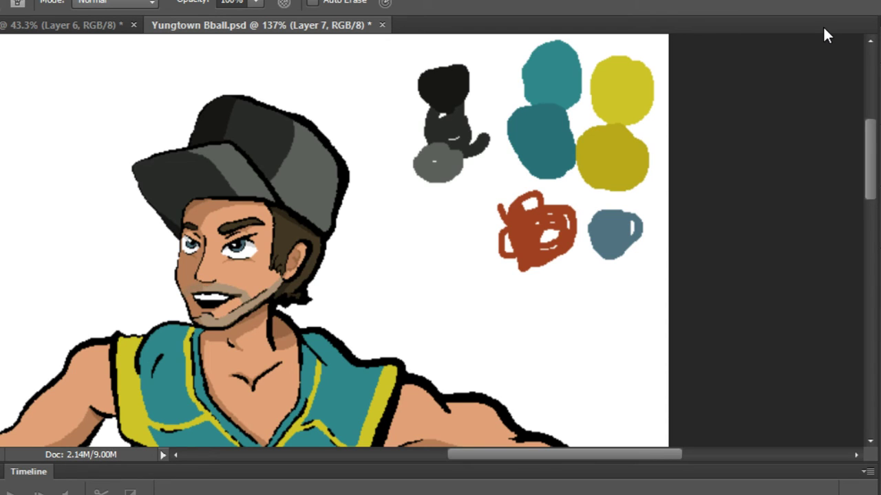
key("ctrl+z")
key("ctrl+z")
key("ctrl+z")
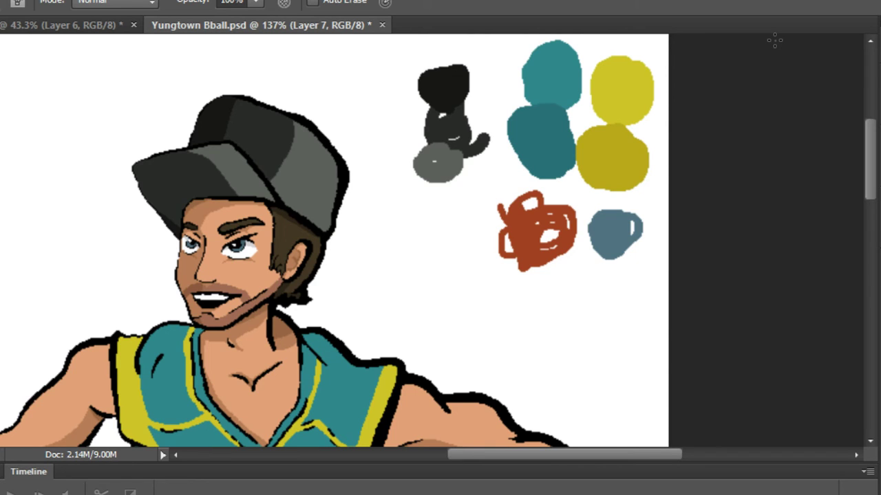
key("Down")
key("Down")
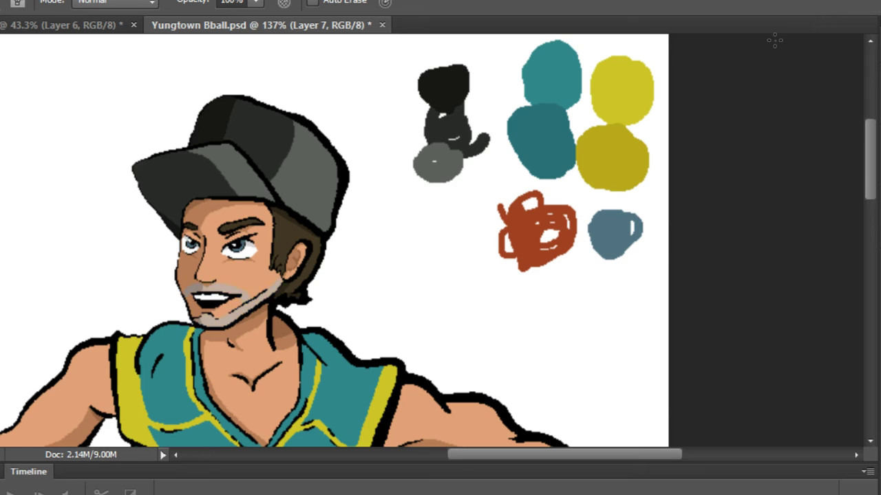
key("ctrl+z")
key("ctrl+z")
key("ctrl+z")
key("ctrl+z")
key("ctrl+z")
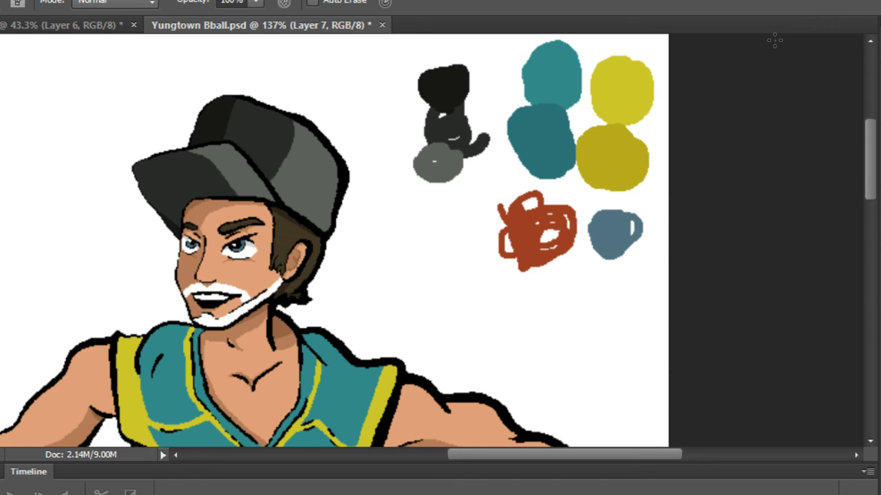
key("ctrl+z")
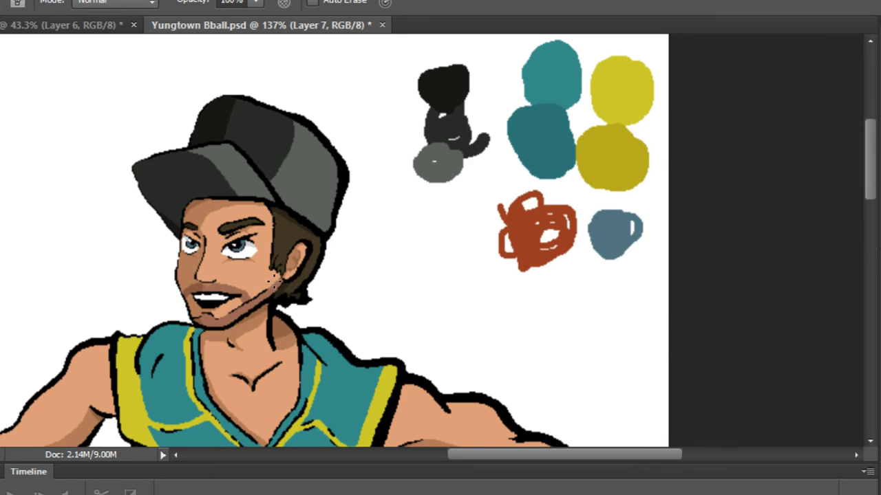
Compare further blending modes on the mustache and beard layer up close, changing the reddish brown to a translucent olive brown.
key("v")
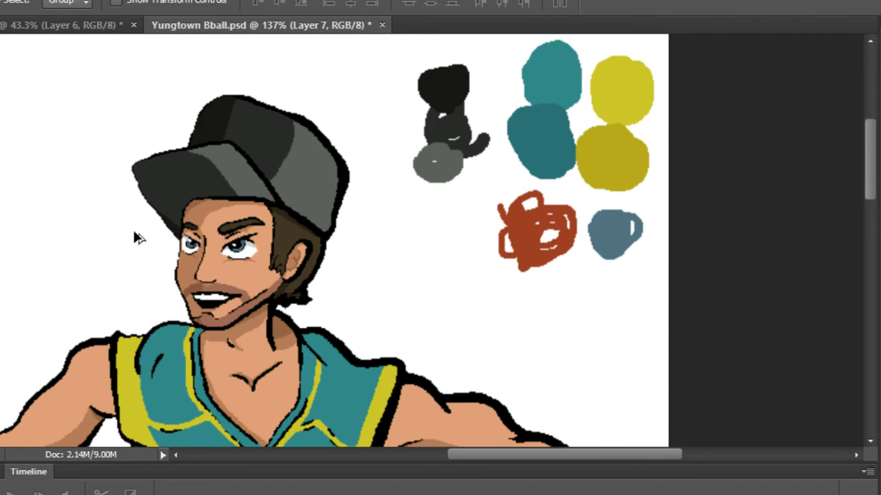
scroll(133, 232, "up", 8)
scroll(372, 206, "down", 6)
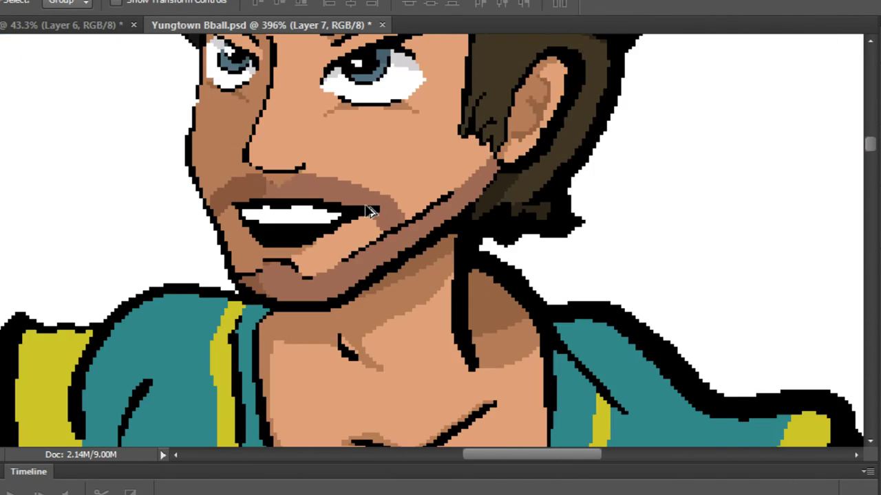
scroll(538, 193, "up", 1)
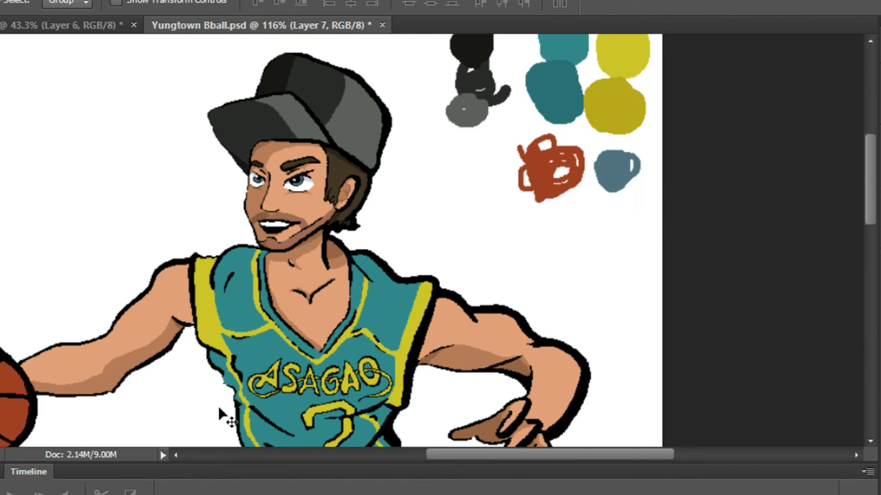
scroll(222, 229, "up", 1)
scroll(463, 262, "up", 3)
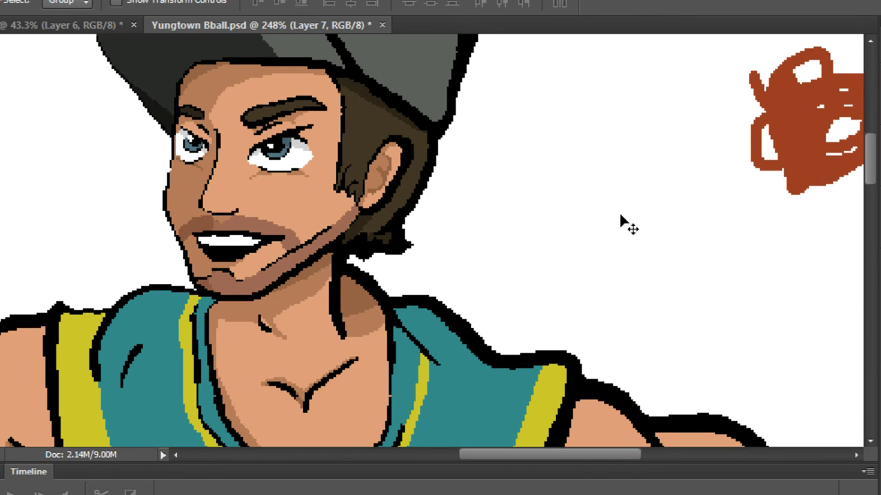
key("ctrl+z")
key("shift+minus")
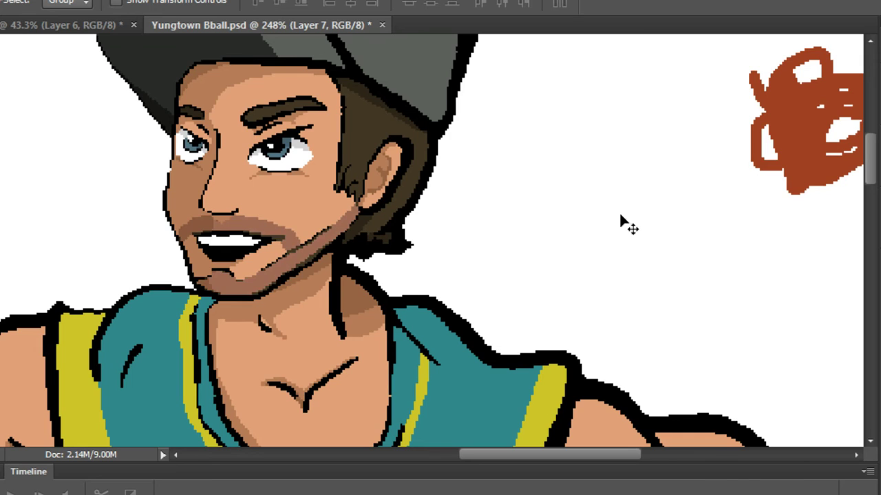
key("shift+minus")
key("ctrl+z")
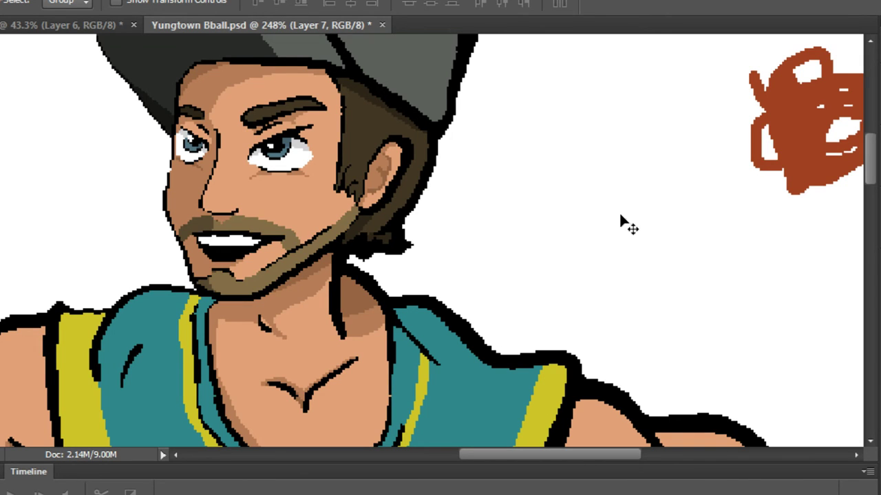
key("ctrl+z")
key("ctrl+z")
key("ctrl+z")
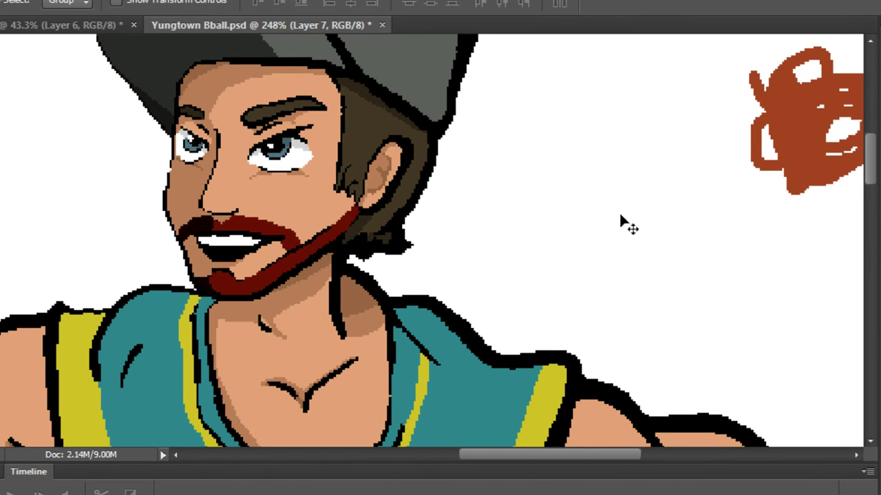
key("ctrl+z")
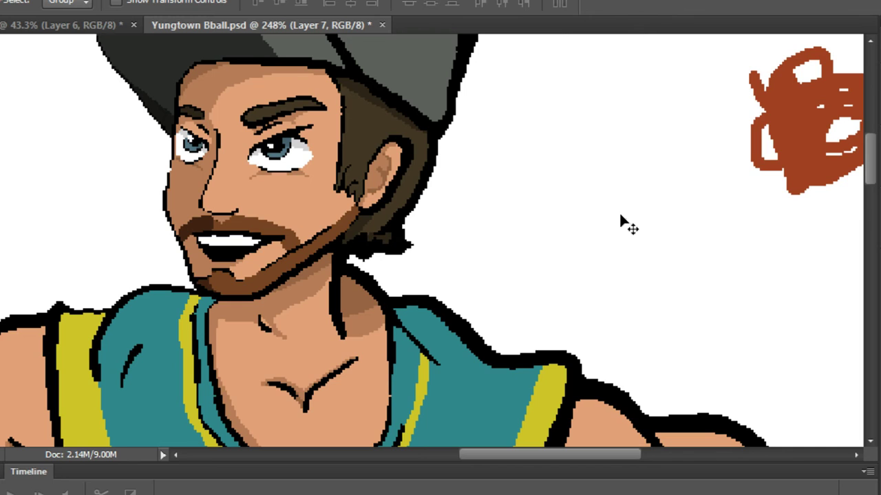
key("ctrl+z")
key("ctrl+z")
key("ctrl+z")
key("ctrl+z")
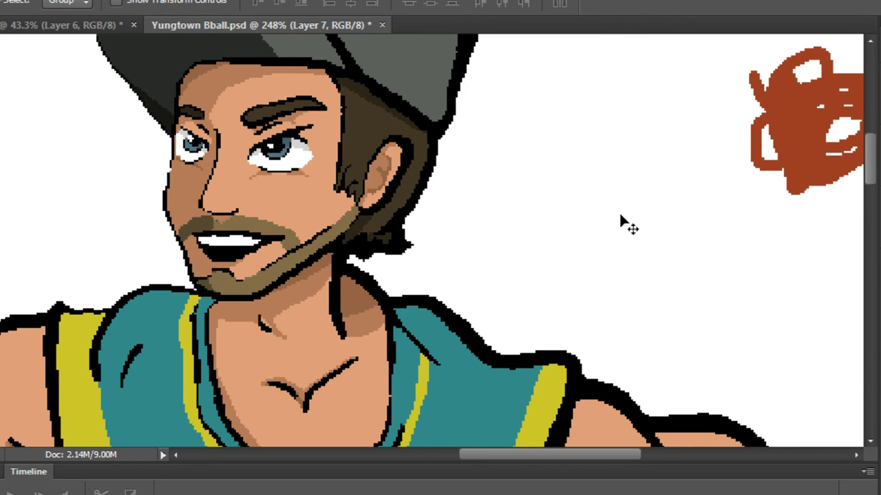
Cycle the mustache and beard layer through the remaining blending modes in both directions, then return to the translucent olive brown.
key("ctrl+z")
key("ctrl+z")
key("ctrl+z")
key("ctrl+z")
key("shift+minus")
key("shift+minus")
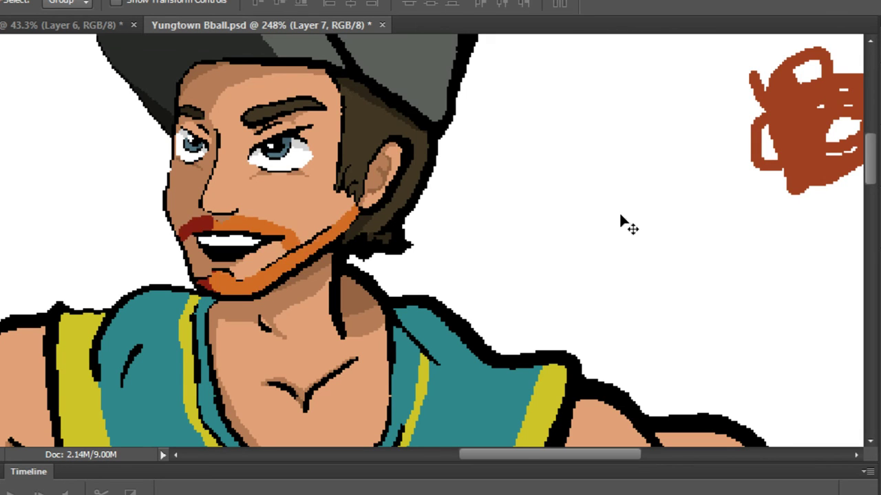
key("shift+minus")
key("shift+minus")
key("shift+minus")
key("shift+minus")
key("shift+minus")
key("shift+minus")
key("shift+minus")
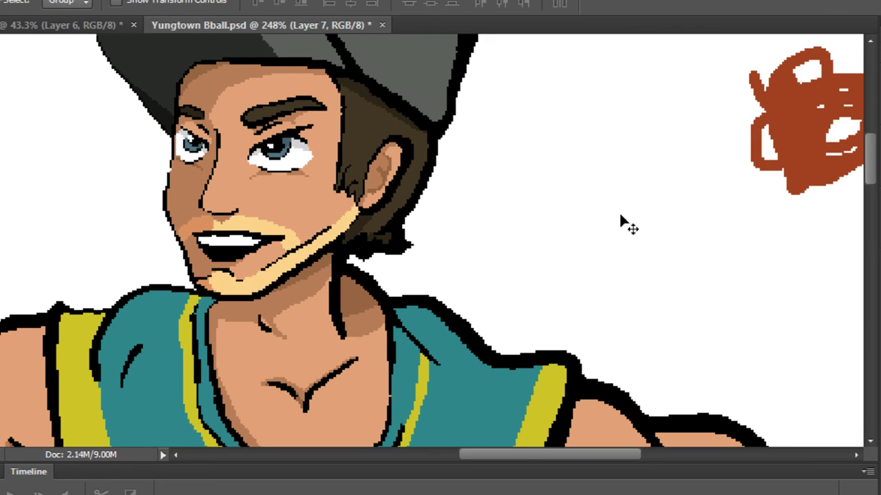
key("ctrl+shift+z")
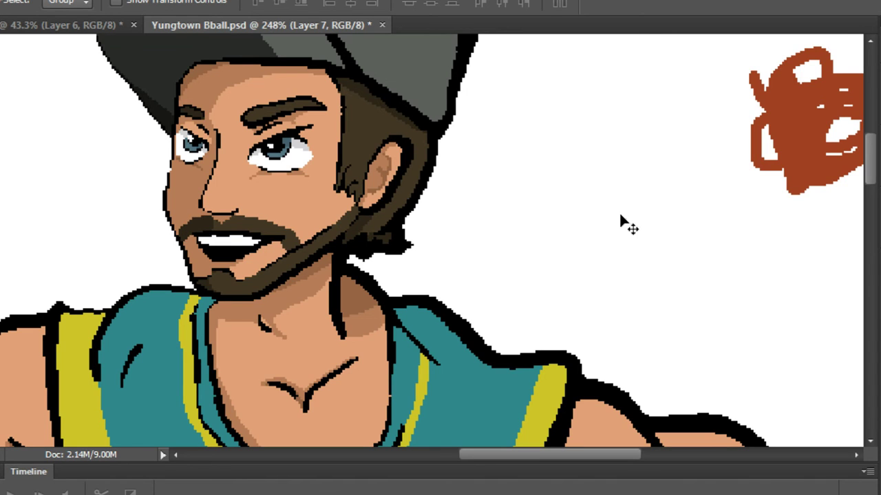
key("shift+minus")
key("shift+minus")
key("shift+minus")
key("shift+minus")
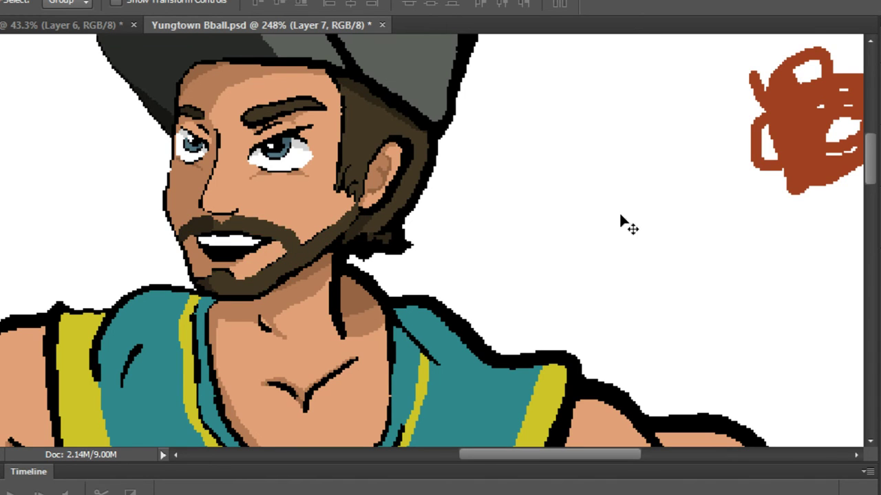
key("ctrl+alt+z")
key("ctrl+alt+z")
key("ctrl+alt+z")
key("ctrl+alt+z")
key("ctrl+alt+z")
key("ctrl+alt+z")
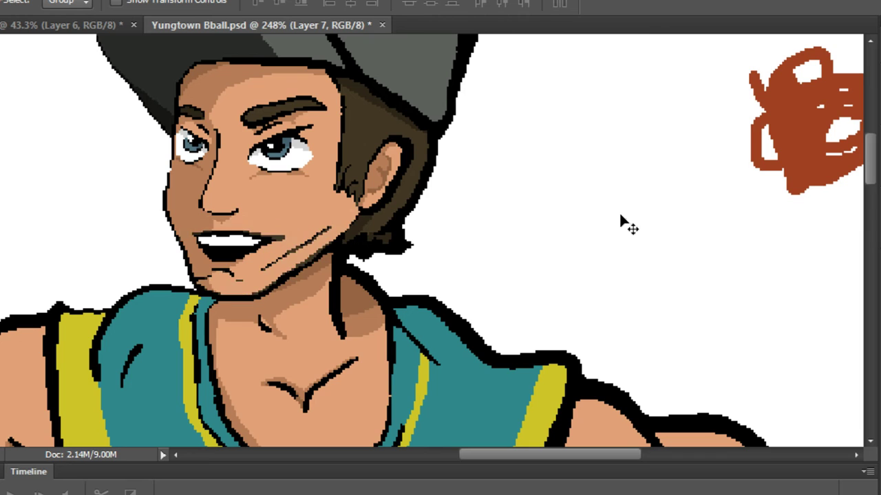
key("shift+plus")
key("shift+plus")
key("shift+plus")
key("shift+plus")
key("shift+plus")
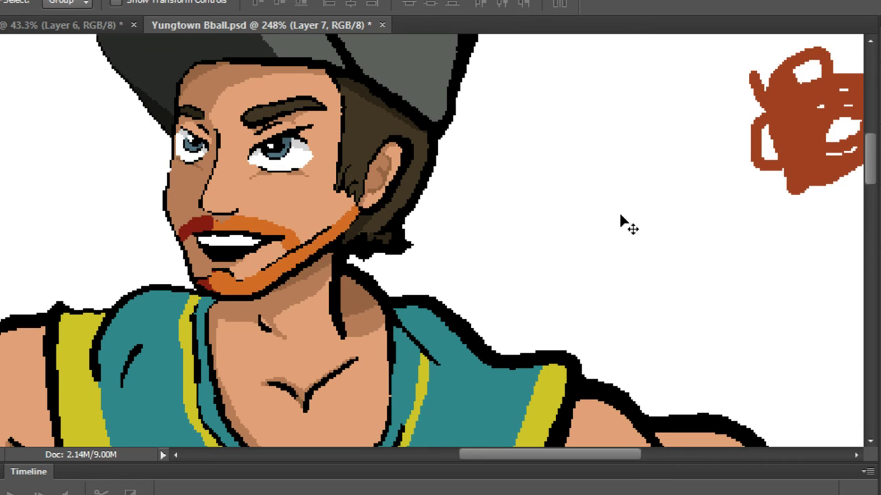
key("ctrl+shift+z")
key("shift+plus")
key("shift+plus")
key("shift+plus")
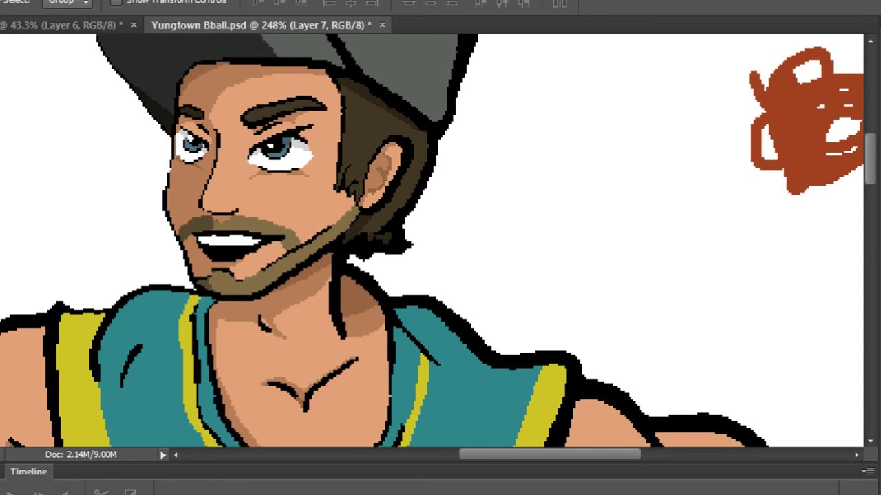
Save Yungtown Bball.psd with the finished mustache and beard.
key("m")
scroll(163, 169, "down", 5)
scroll(166, 140, "up", 2)
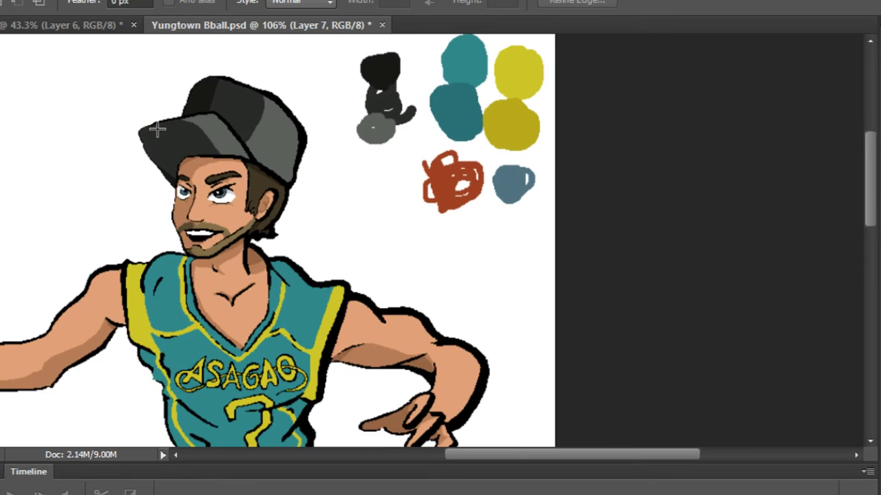
scroll(158, 132, "down", 2)
key("alt+f")
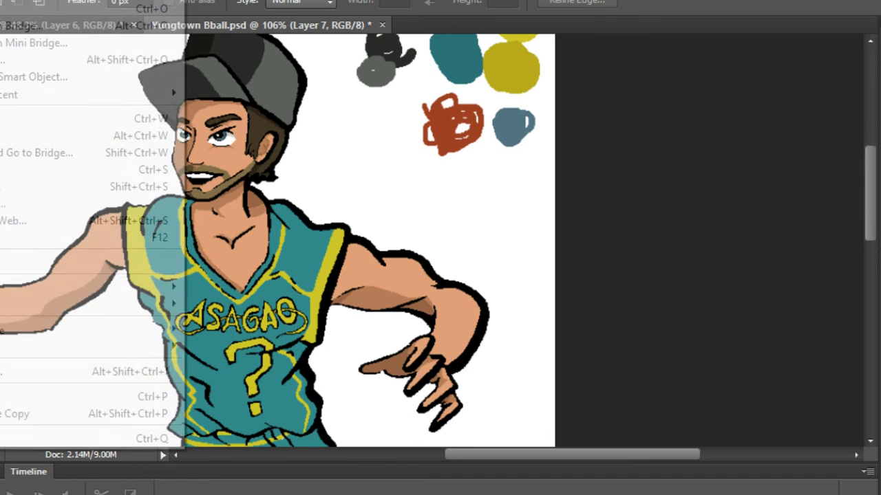
key("Return")
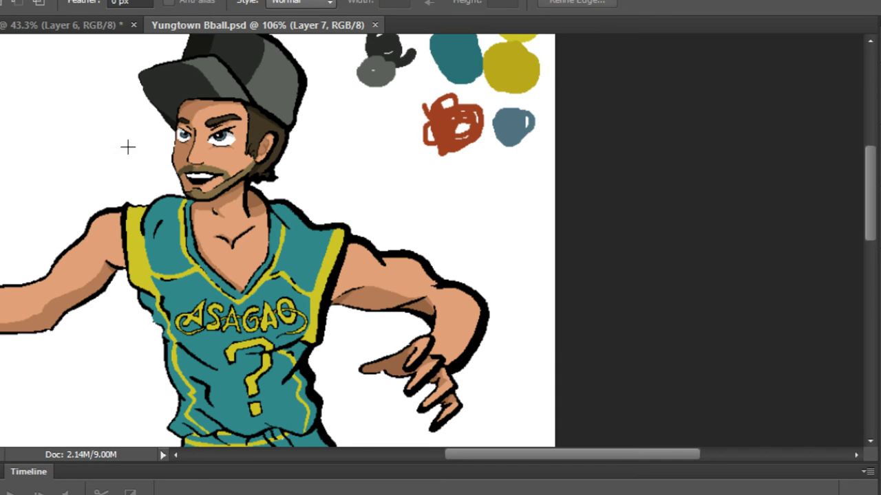
Switch to the Pencil on Layer 4 and sample the darker teal swatch as the drawing colour.
scroll(354, 339, "down", 3)
scroll(326, 243, "up", 3)
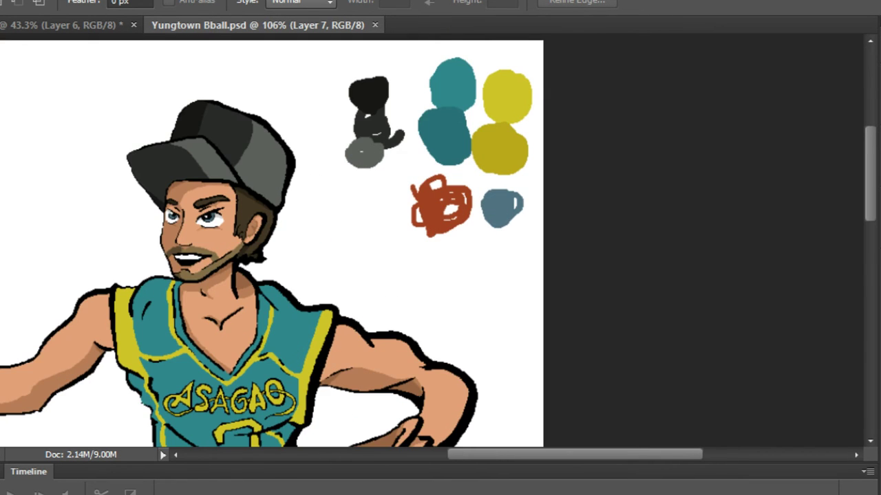
key("b")
scroll(499, 232, "up", 3)
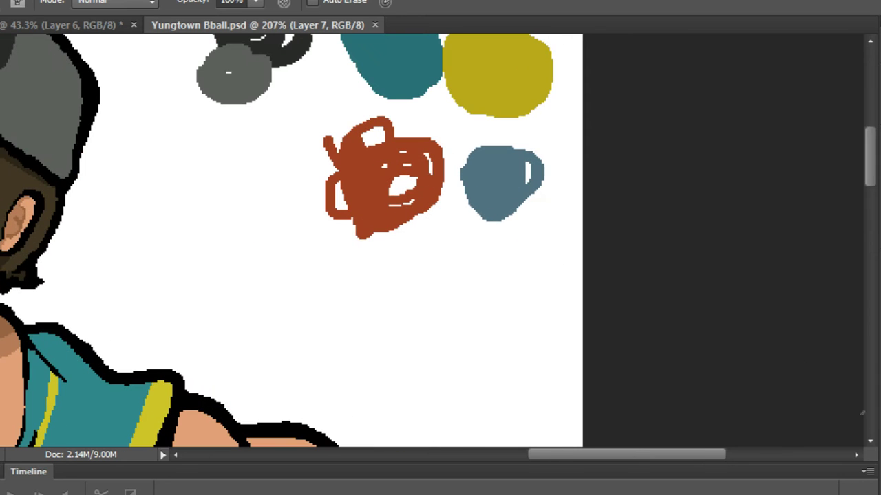
scroll(468, 232, "down", 4)
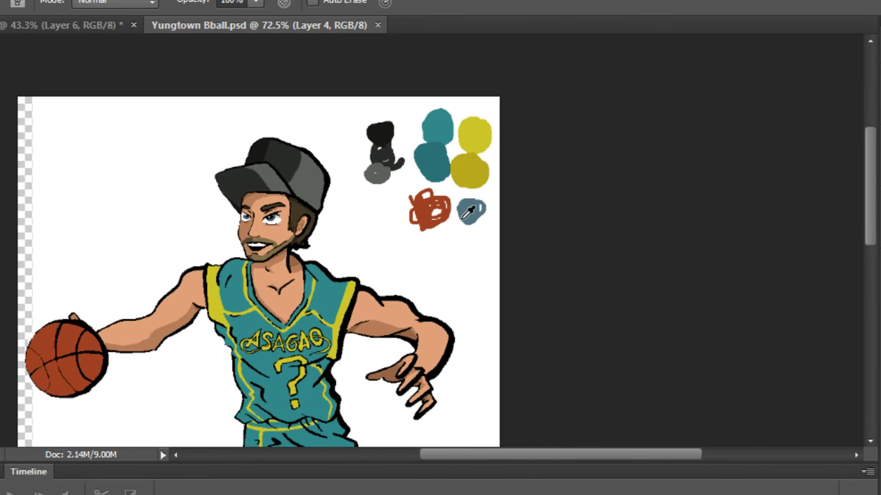
scroll(495, 206, "up", 1)
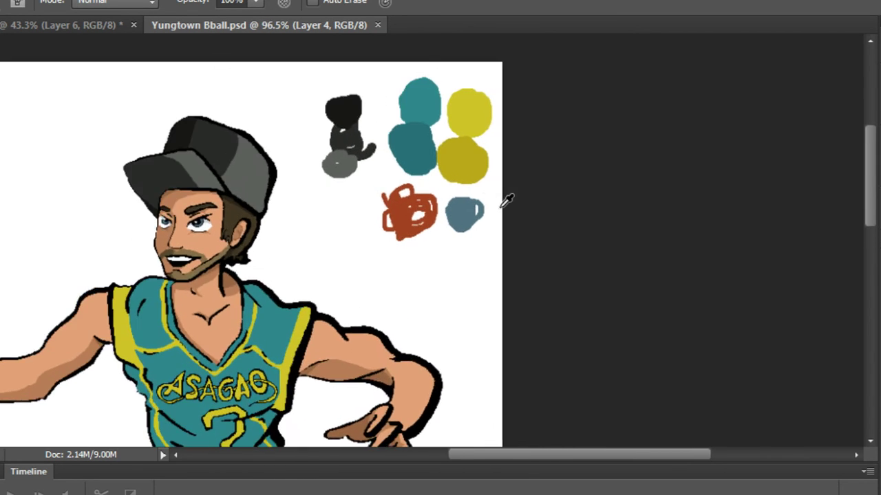
scroll(313, 219, "up", 2)
scroll(338, 216, "down", 2)
scroll(340, 212, "up", 2)
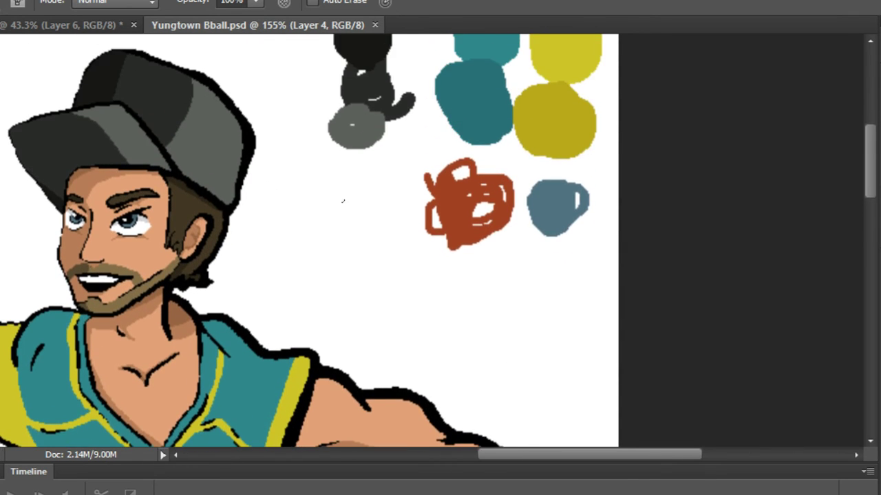
scroll(344, 201, "down", 1)
left_click(416, 140, "alt")
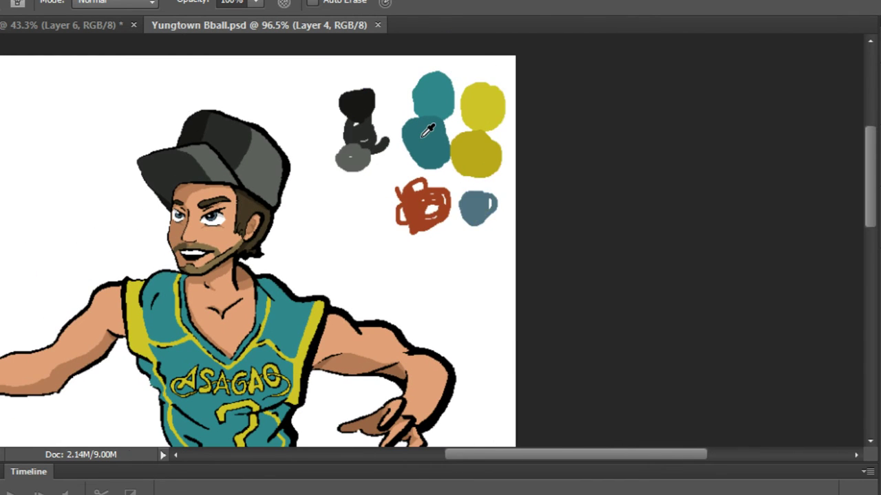
left_click_drag(300, 236, 362, 135)
left_click_drag(307, 308, 365, 235)
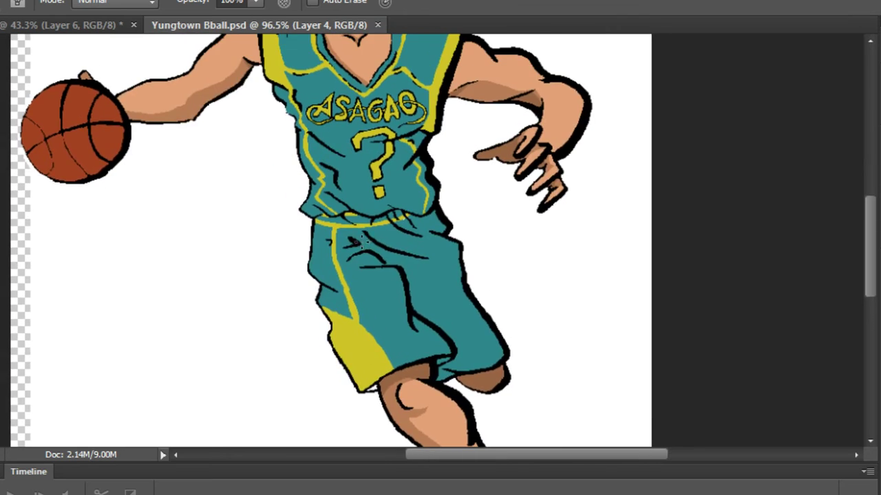
scroll(366, 235, "down", 2)
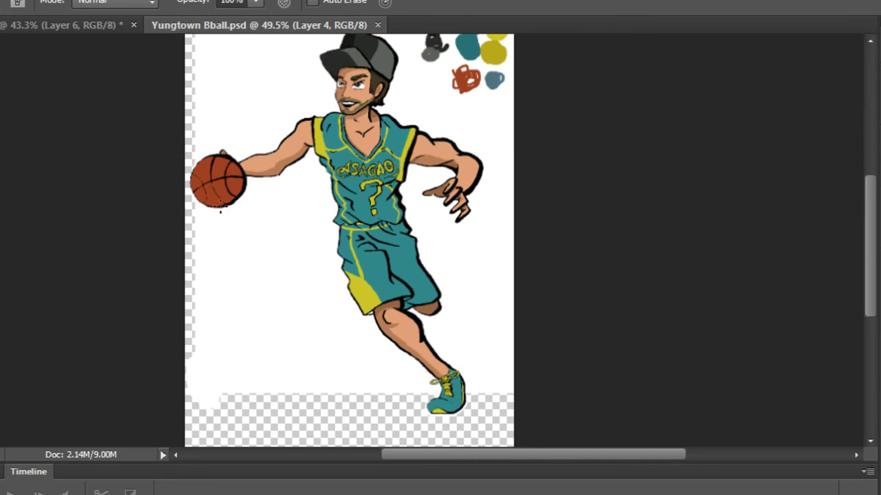
scroll(473, 86, "up", 3)
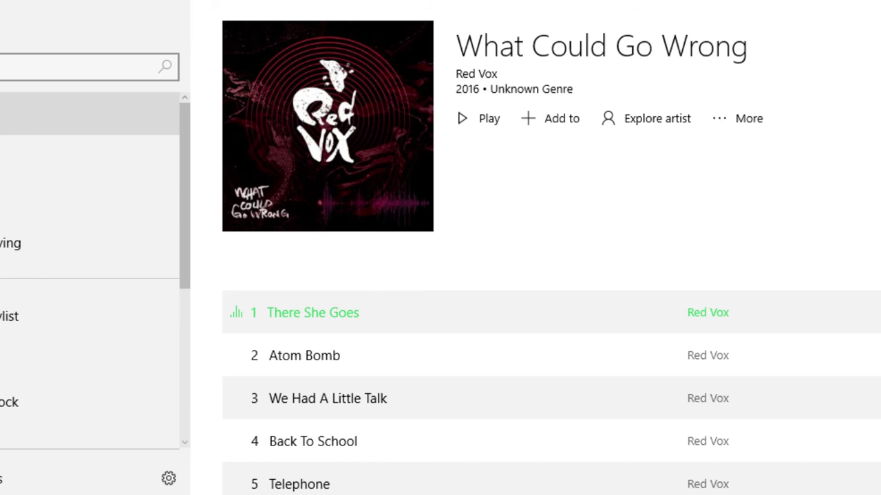
Switch to the music player, open another album from the collection and start playing it.
left_click(137, 116)
left_click(288, 179)
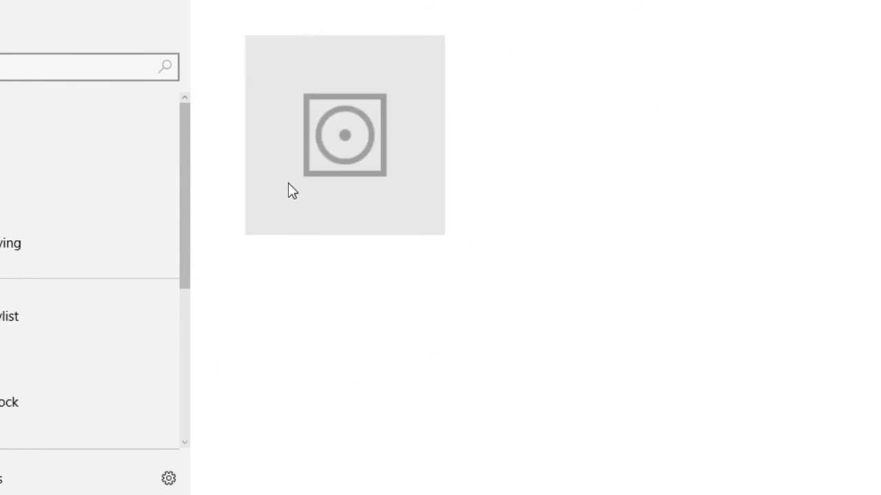
left_click(465, 121)
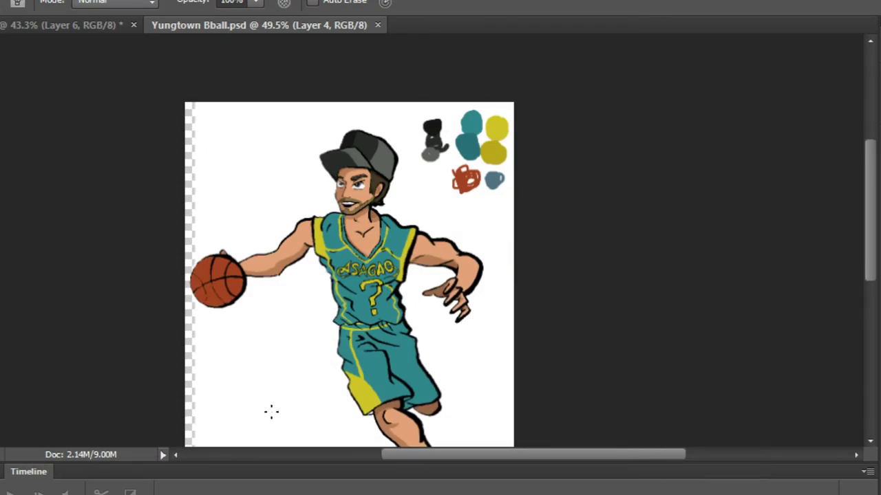
Return to the basketball player drawing and examine the unshaded jersey and shorts from close up and at full-body distance.
scroll(292, 276, "up", 3)
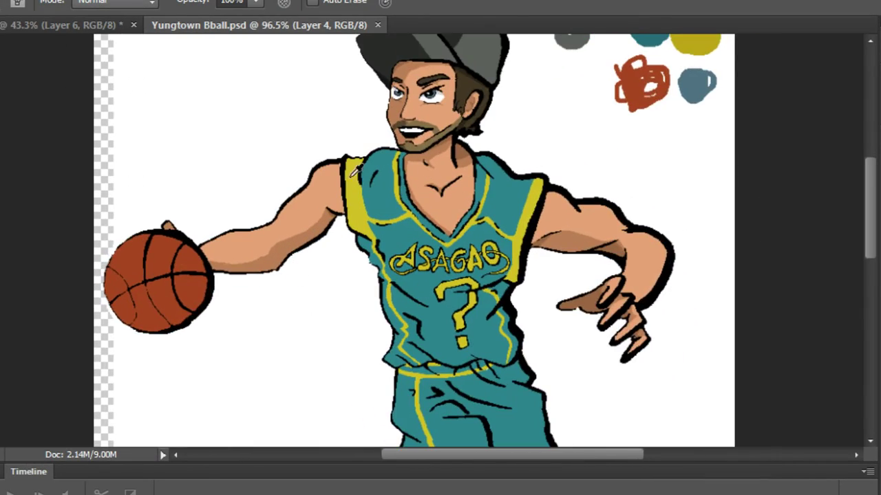
scroll(356, 170, "up", 5)
scroll(407, 197, "down", 2)
left_click_drag(418, 210, 333, 129)
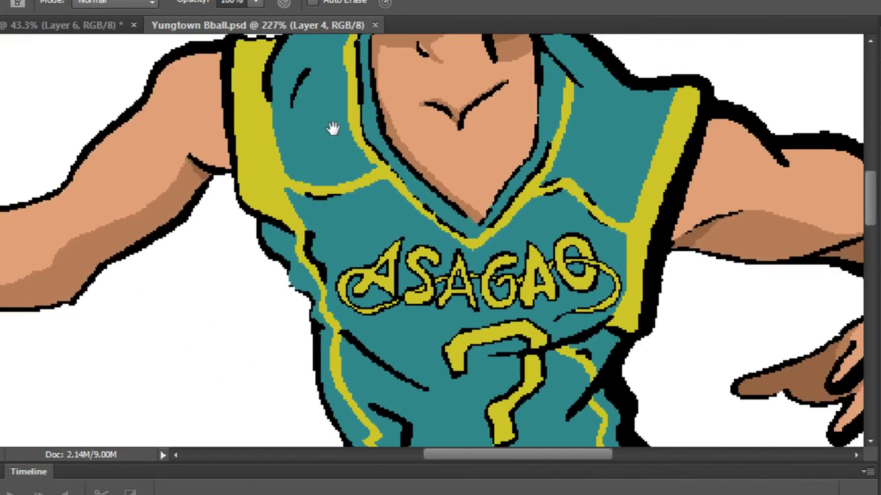
scroll(346, 275, "down", 2)
scroll(333, 181, "down", 4)
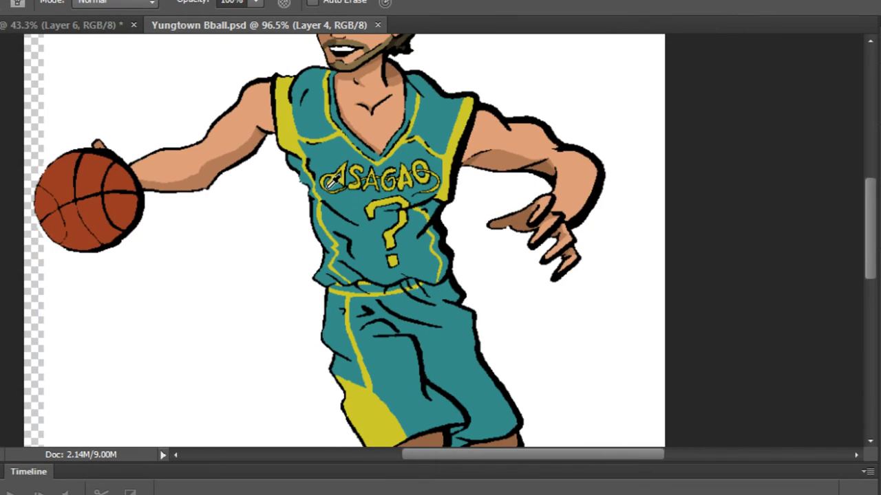
scroll(333, 180, "down", 1)
scroll(332, 178, "up", 2)
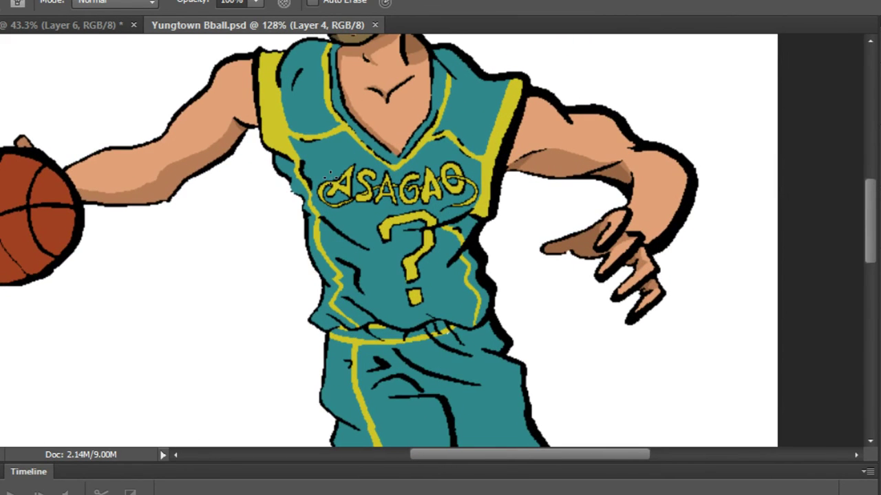
scroll(329, 175, "up", 4)
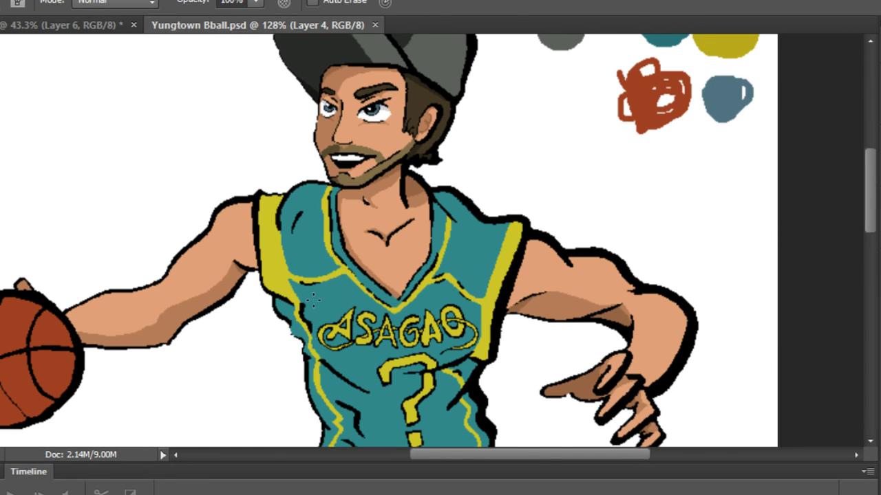
scroll(313, 300, "up", 3)
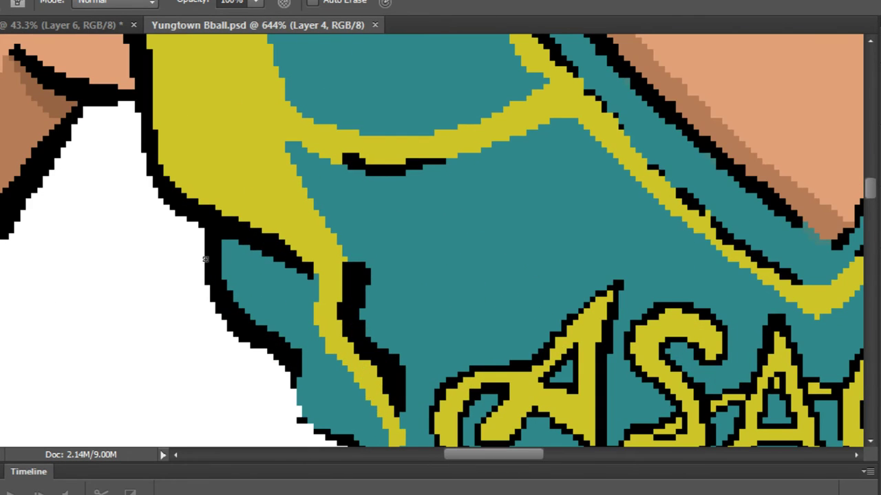
scroll(205, 259, "up", 2)
left_click_drag(231, 261, 364, 324)
key("ctrl+z")
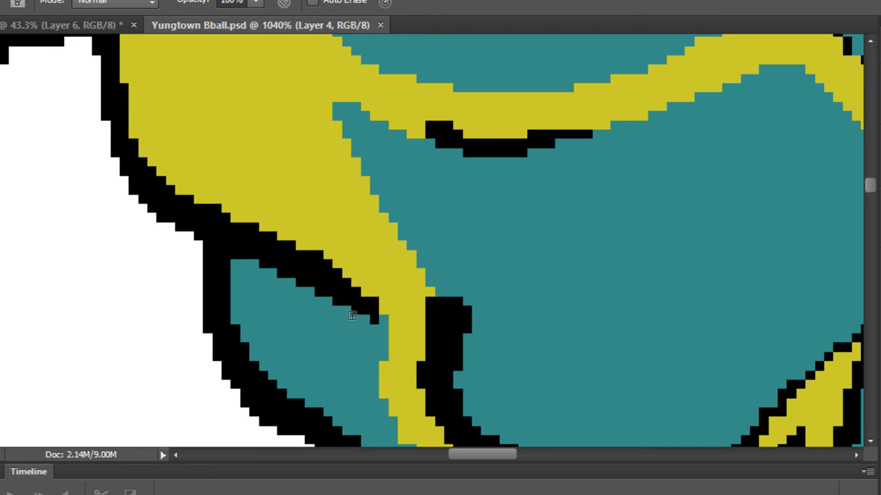
Pick a deeper shade of the darker teal swatch as the foreground colour.
scroll(351, 315, "down", 10)
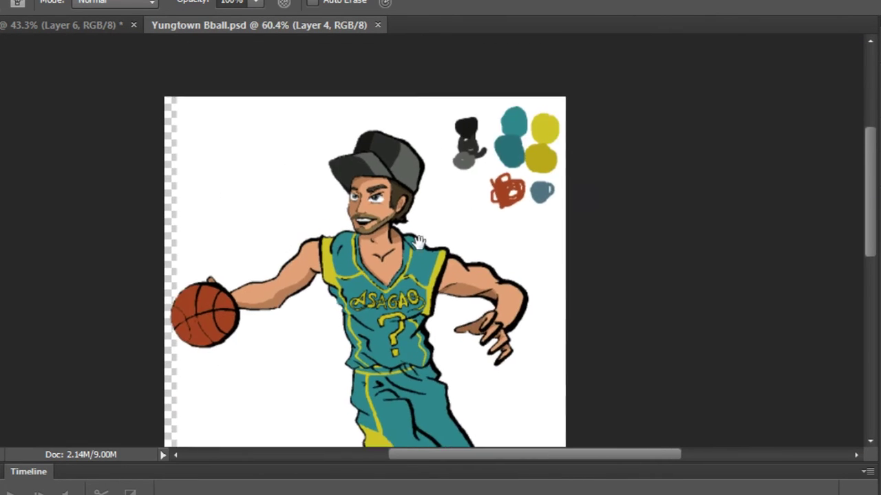
scroll(530, 152, "up", 4)
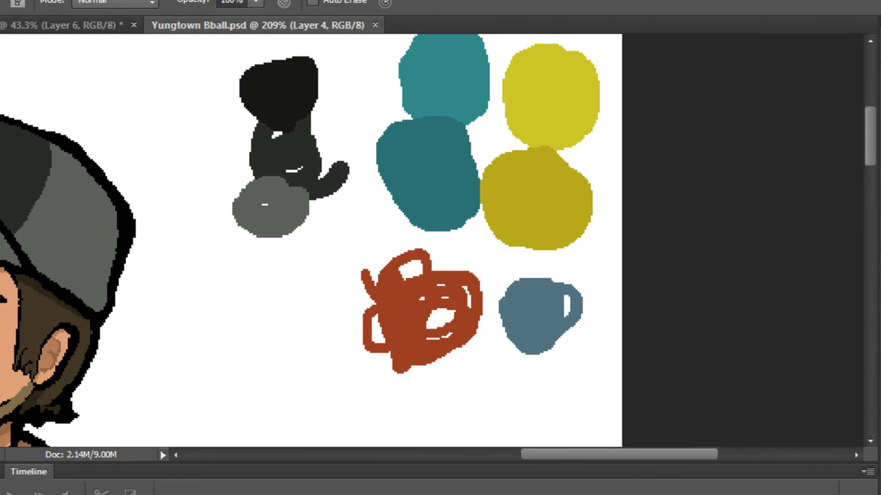
key("i")
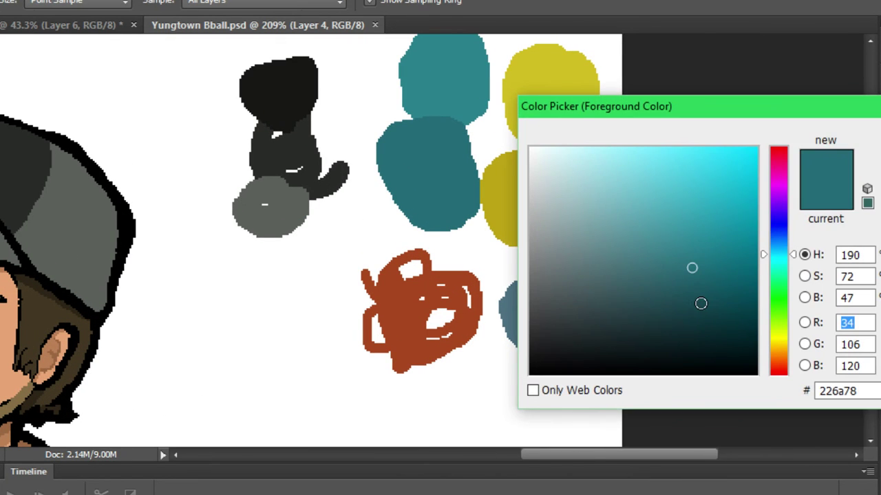
left_click(693, 308)
left_click_drag(691, 301, 692, 301)
key("Return")
Scribble a small palette swatch of the deep teal just below the darker teal swatch on Layer 6.
scroll(550, 191, "up", 3)
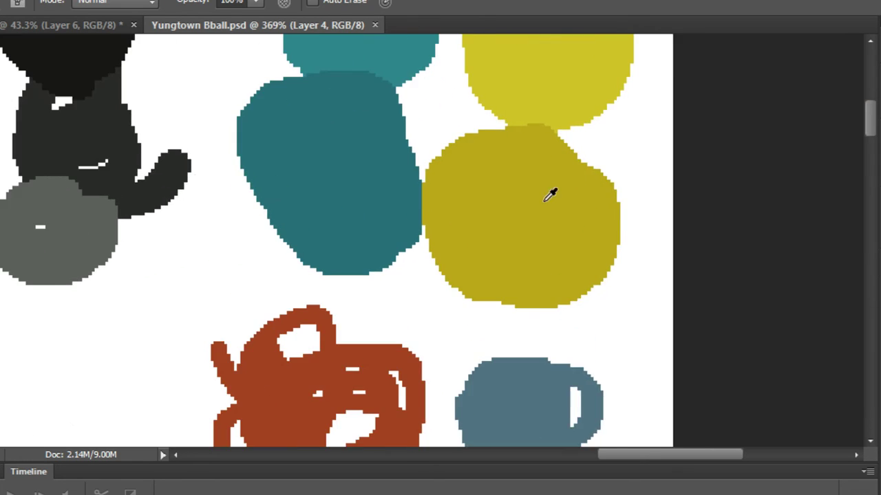
scroll(314, 311, "up", 3)
left_click_drag(306, 308, 264, 275)
mouse_move(305, 331)
left_mouse_down()
mouse_move(324, 313)
mouse_move(322, 335)
mouse_move(350, 338)
mouse_move(340, 319)
mouse_move(347, 329)
mouse_move(389, 319)
mouse_move(311, 296)
mouse_move(289, 280)
mouse_move(298, 291)
mouse_move(291, 264)
mouse_move(289, 289)
mouse_move(321, 273)
mouse_move(353, 271)
mouse_move(278, 293)
mouse_move(339, 302)
mouse_move(350, 313)
mouse_move(332, 340)
mouse_move(332, 361)
mouse_move(341, 323)
mouse_move(323, 322)
mouse_move(289, 293)
left_mouse_up()
key("ctrl+z")
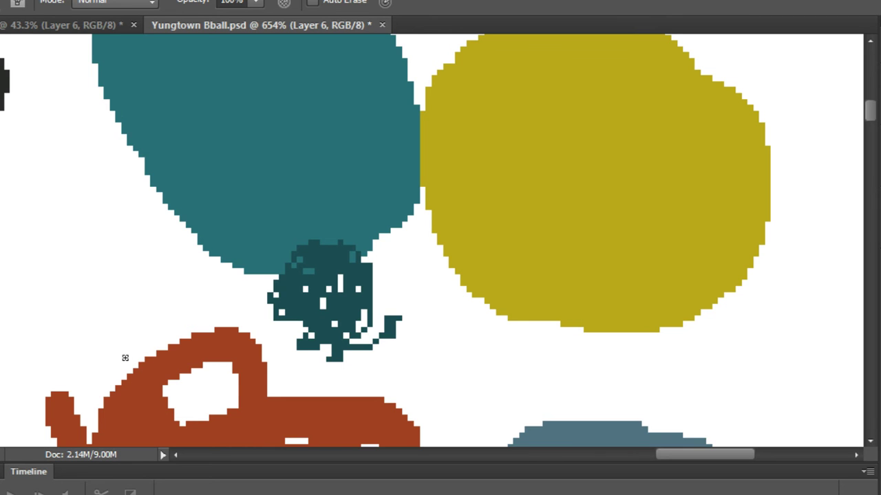
Sample the deep teal from the palette beside the player as the drawing colour.
scroll(145, 253, "down", 5)
left_click_drag(179, 262, 527, 153)
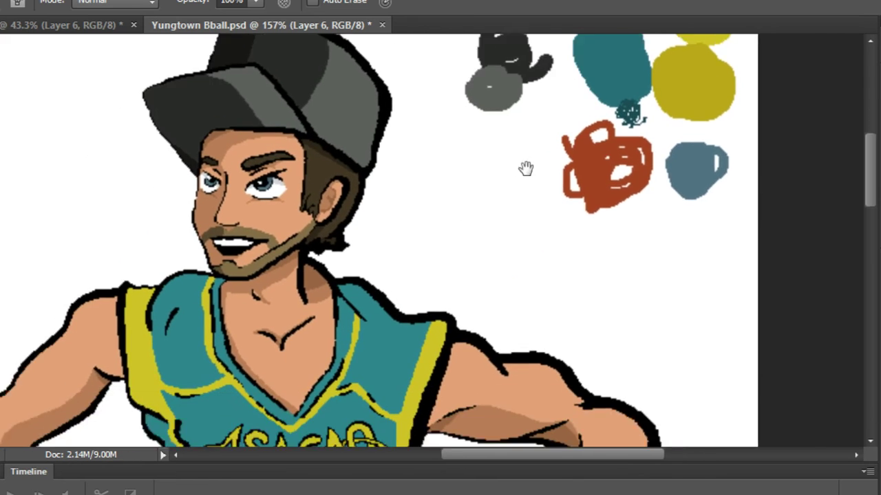
left_click_drag(342, 303, 448, 152)
left_click_drag(550, 117, 324, 308)
left_click(515, 88, "alt")
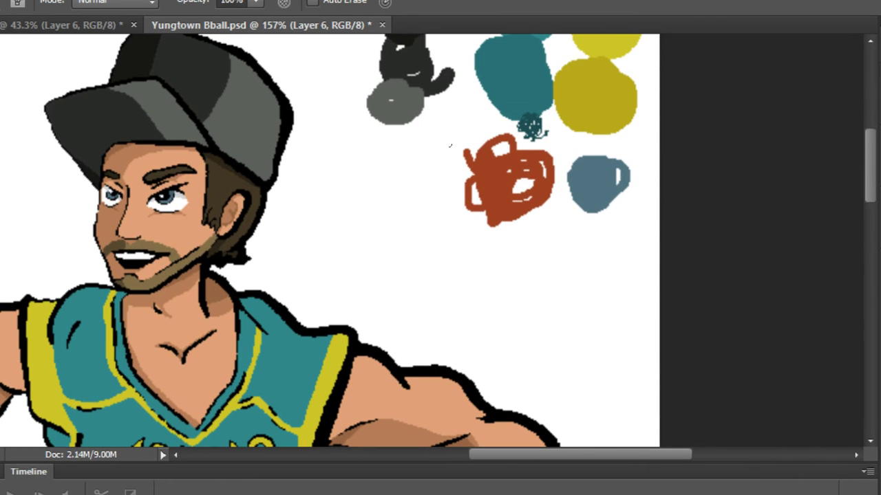
Draw a thin deep teal shadow along the outer edge of the jersey's yellow side stripe just below the ball-side armhole.
scroll(35, 404, "up", 12)
left_click_drag(105, 282, 156, 48)
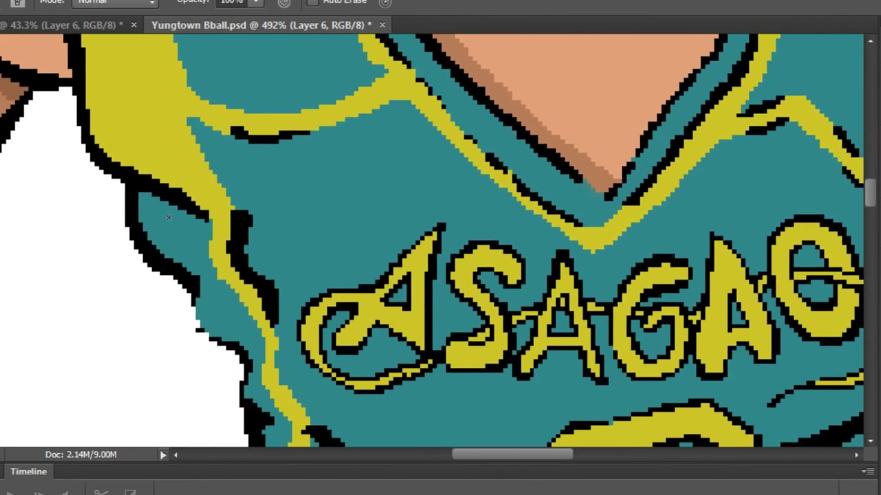
scroll(181, 234, "up", 7)
scroll(220, 280, "up", 2)
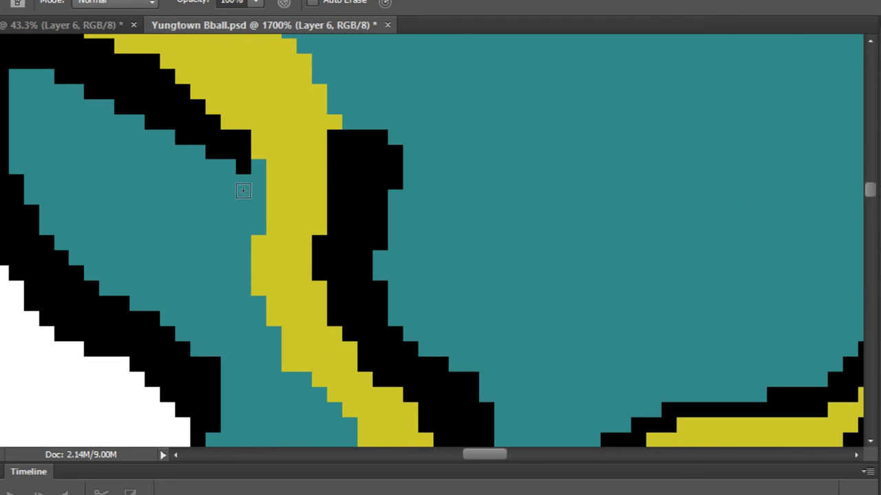
mouse_move(257, 166)
left_mouse_down()
mouse_move(242, 248)
mouse_move(243, 308)
mouse_move(256, 310)
left_mouse_up()
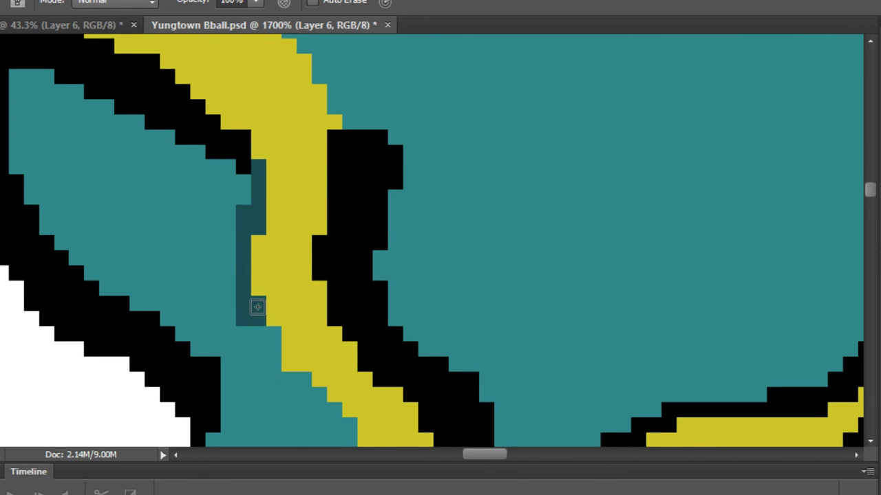
scroll(209, 173, "down", 2)
scroll(242, 230, "up", 2)
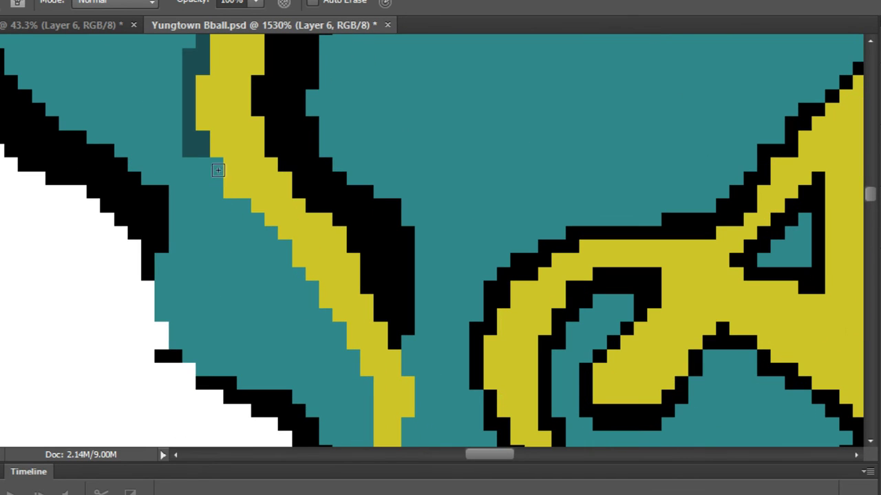
mouse_move(213, 167)
left_mouse_down()
mouse_move(219, 223)
mouse_move(219, 206)
mouse_move(236, 207)
mouse_move(285, 255)
mouse_move(306, 291)
left_mouse_up()
Continue the deep teal shadow along the yellow side stripe's outer edge, past the lettering and down the straight side.
scroll(310, 286, "down", 2)
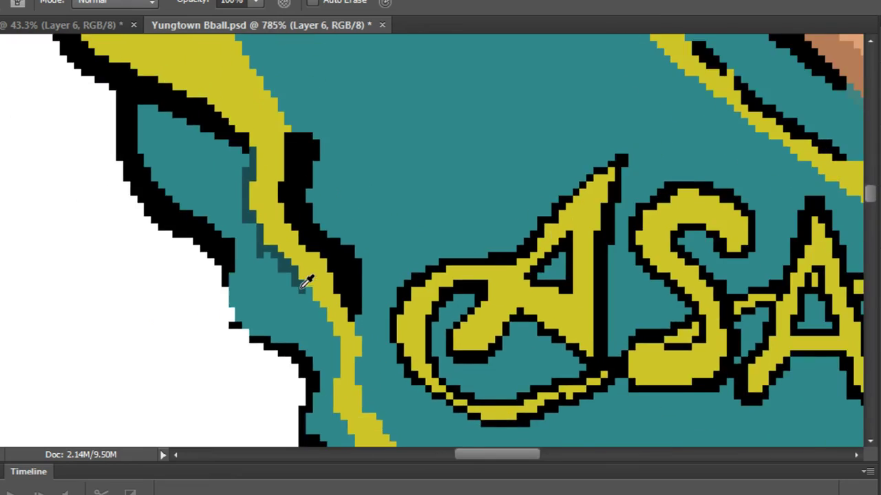
scroll(266, 161, "down", 1)
scroll(278, 171, "up", 4)
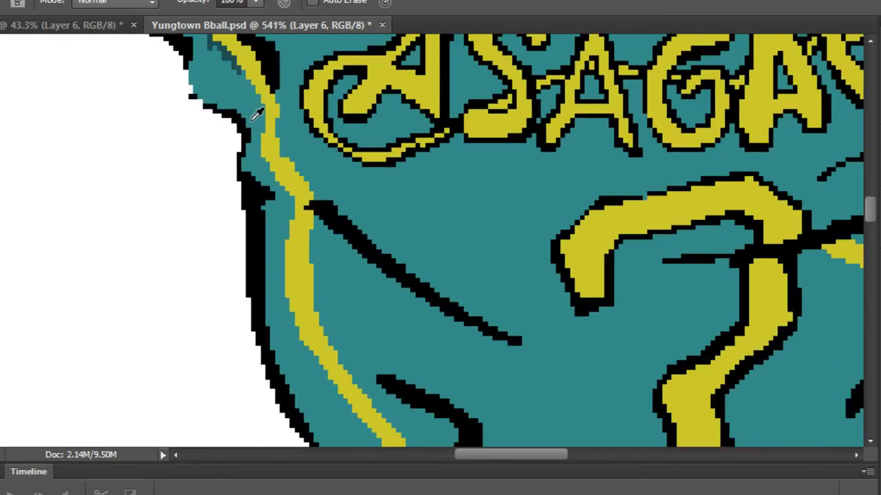
scroll(256, 111, "down", 1)
scroll(261, 127, "up", 2)
scroll(261, 127, "up", 2)
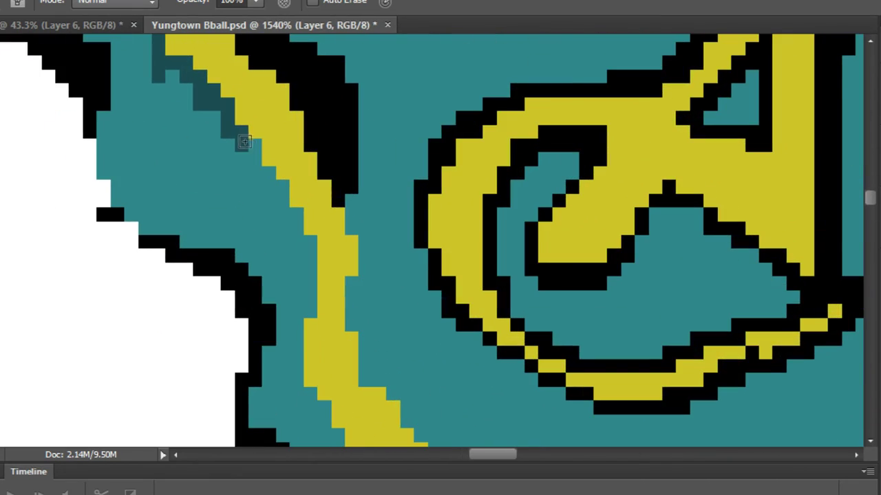
left_click_drag(245, 137, 282, 232)
mouse_move(261, 178)
left_mouse_down()
mouse_move(306, 252)
mouse_move(306, 299)
mouse_move(290, 341)
mouse_move(300, 172)
mouse_move(311, 236)
mouse_move(325, 258)
mouse_move(319, 232)
mouse_move(335, 246)
mouse_move(361, 301)
mouse_move(398, 338)
mouse_move(402, 191)
mouse_move(408, 233)
mouse_move(406, 196)
mouse_move(390, 284)
mouse_move(379, 298)
mouse_move(389, 99)
mouse_move(385, 240)
left_mouse_up()
left_click(393, 177, "shift")
mouse_move(393, 177)
left_mouse_down()
mouse_move(409, 249)
mouse_move(418, 218)
mouse_move(414, 243)
mouse_move(433, 307)
left_mouse_up()
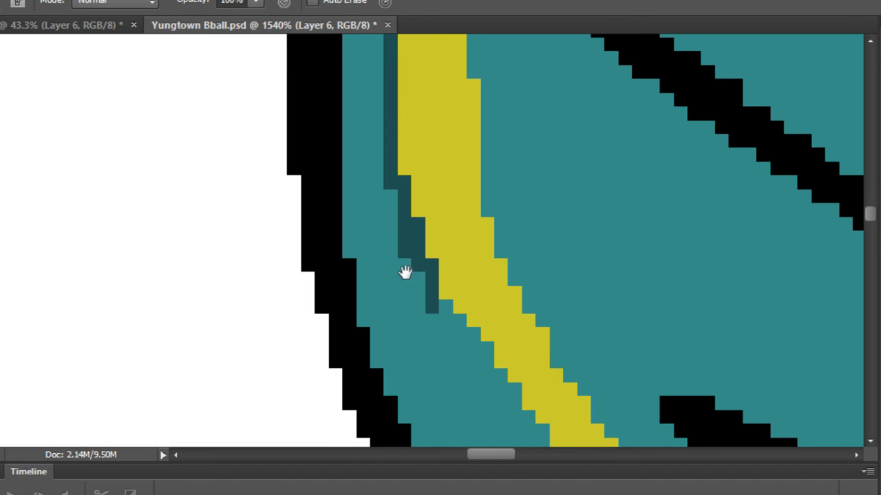
Extend the deep teal shadow around the zigzag bends in the lower part of the yellow side stripe.
mouse_move(405, 272)
left_mouse_down()
mouse_move(234, 139)
mouse_move(282, 200)
mouse_move(276, 181)
mouse_move(301, 214)
mouse_move(302, 204)
mouse_move(338, 284)
mouse_move(352, 282)
mouse_move(367, 304)
mouse_move(377, 341)
mouse_move(288, 177)
mouse_move(316, 222)
mouse_move(334, 220)
mouse_move(343, 264)
mouse_move(356, 258)
mouse_move(404, 323)
mouse_move(347, 159)
left_mouse_up()
scroll(263, 185, "up", 6)
mouse_move(349, 165)
left_mouse_down()
mouse_move(404, 238)
mouse_move(409, 227)
mouse_move(415, 246)
mouse_move(433, 250)
mouse_move(482, 298)
mouse_move(499, 349)
mouse_move(527, 174)
left_mouse_up()
mouse_move(527, 200)
left_mouse_down()
mouse_move(479, 245)
mouse_move(448, 249)
mouse_move(429, 278)
mouse_move(455, 330)
mouse_move(331, 123)
mouse_move(363, 162)
mouse_move(351, 133)
mouse_move(377, 170)
left_mouse_up()
mouse_move(404, 194)
left_mouse_down()
mouse_move(433, 231)
mouse_move(431, 207)
mouse_move(450, 231)
mouse_move(453, 257)
mouse_move(426, 312)
mouse_move(383, 341)
left_mouse_up()
left_click_drag(397, 315, 444, 118)
Clear the stray white pixels beneath the yellow waistband of the shorts.
scroll(448, 135, "down", 10)
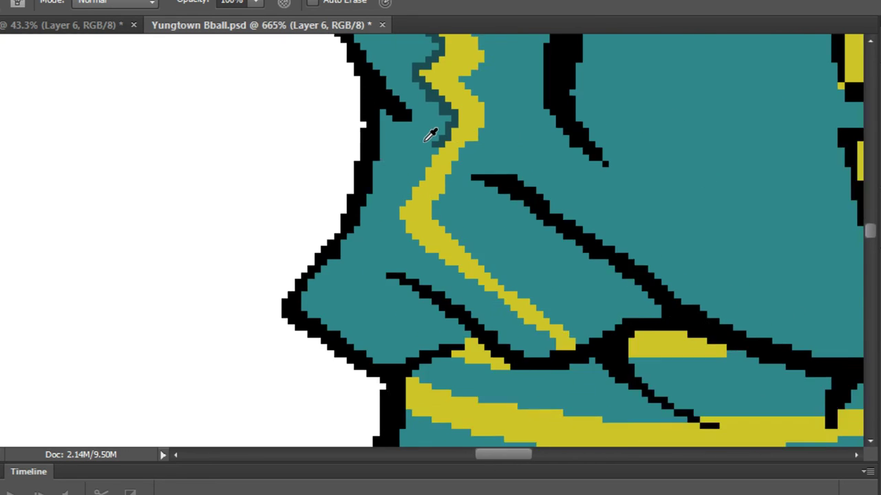
scroll(440, 181, "down", 4)
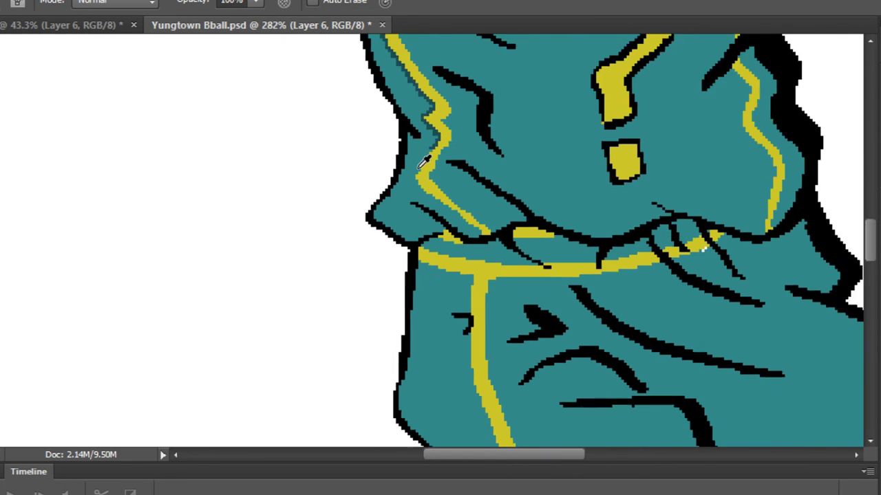
scroll(420, 148, "up", 4)
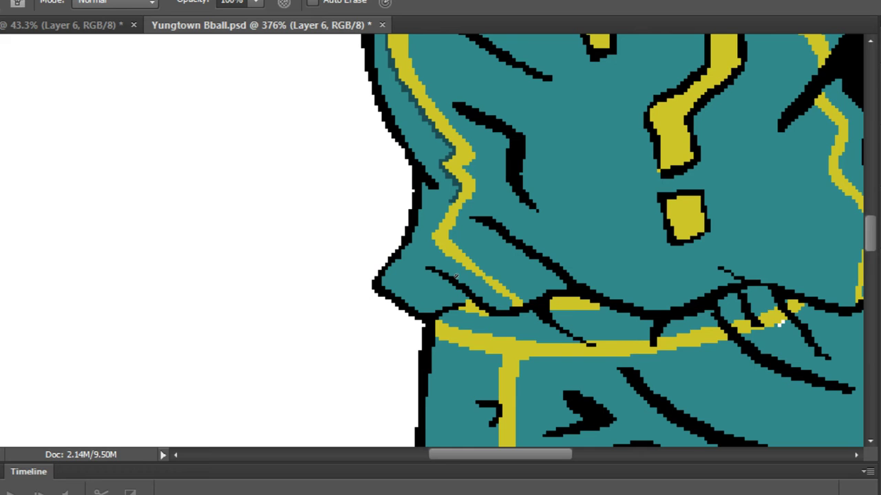
scroll(450, 282, "up", 2)
scroll(459, 303, "down", 3)
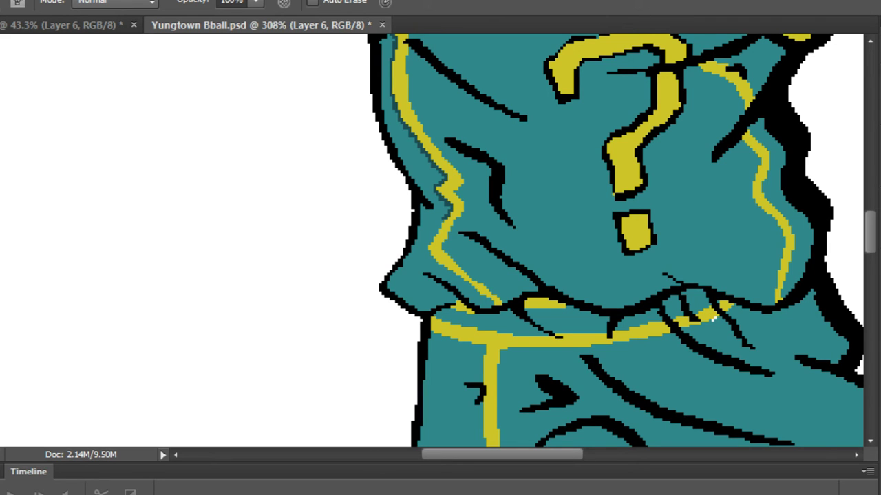
scroll(712, 318, "up", 6)
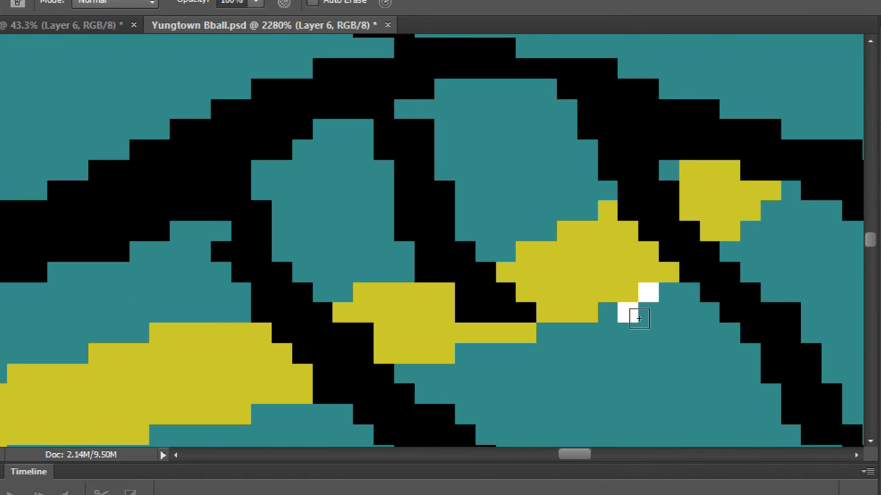
key("ctrl+alt+z")
scroll(575, 244, "down", 7)
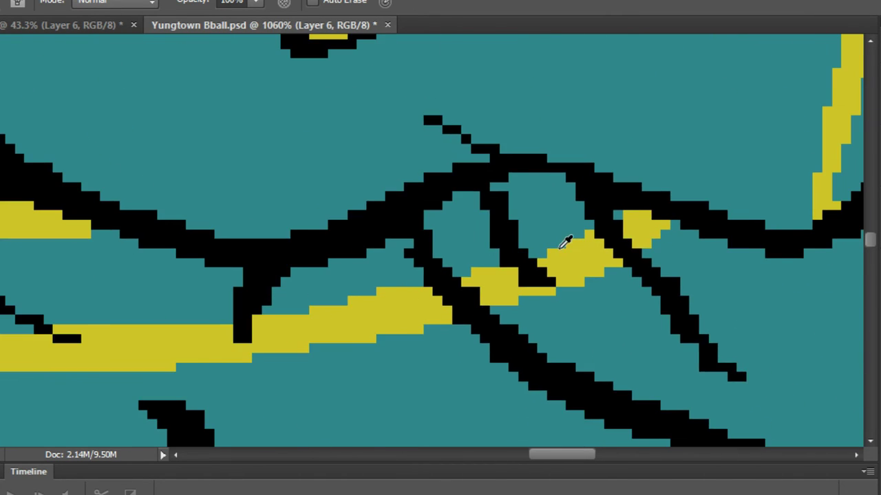
Try to fill the jersey strip outside the shaded yellow side stripe with the Paint Bucket on Layer 4.
scroll(191, 68, "up", 4)
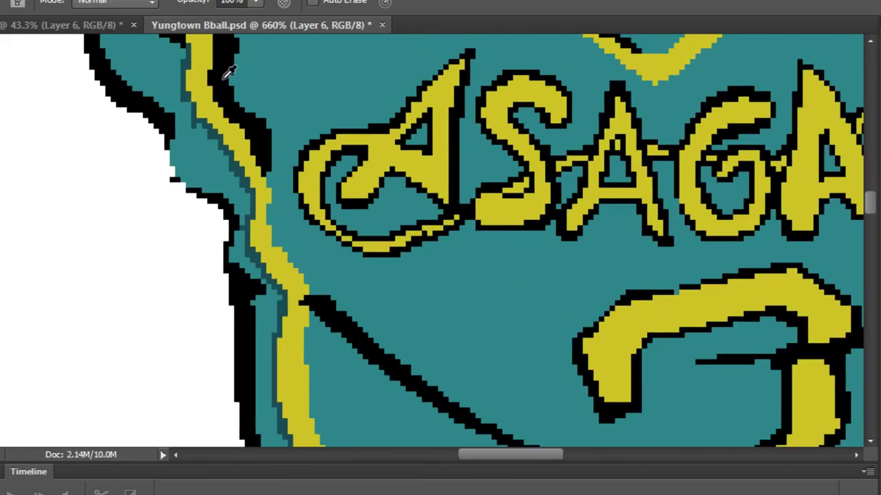
left_click(190, 140, "alt")
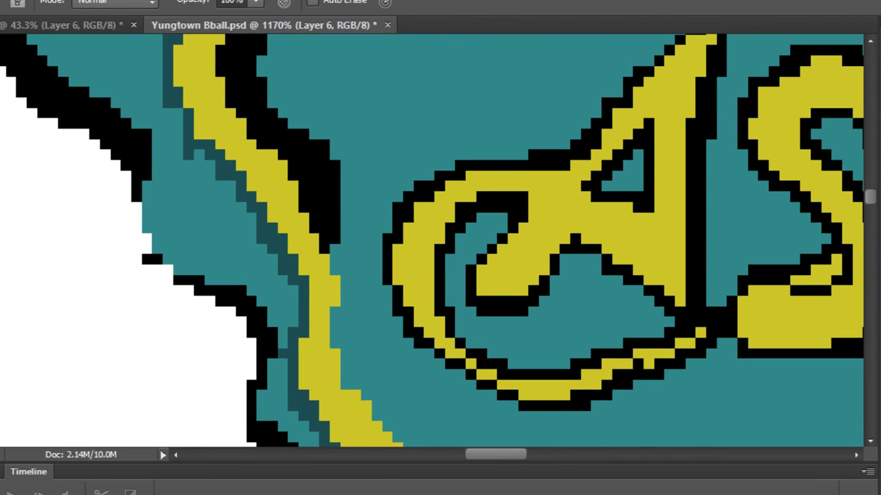
key("g")
left_click(176, 210)
key("ctrl+z")
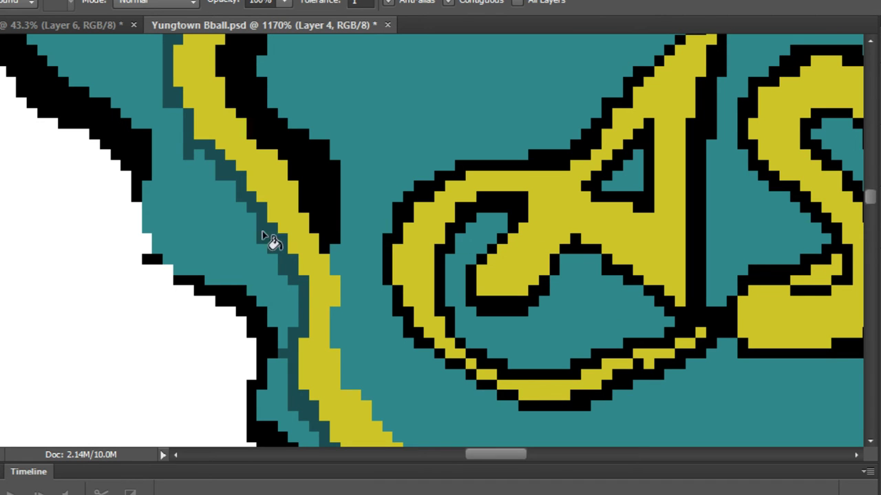
left_click(211, 230)
scroll(219, 228, "down", 1)
key("ctrl+z")
Pencil deep teal shadow pixels on Layer 4 beneath the jersey hem, beside the yellow waistband patch and the central fold.
scroll(227, 219, "down", 10)
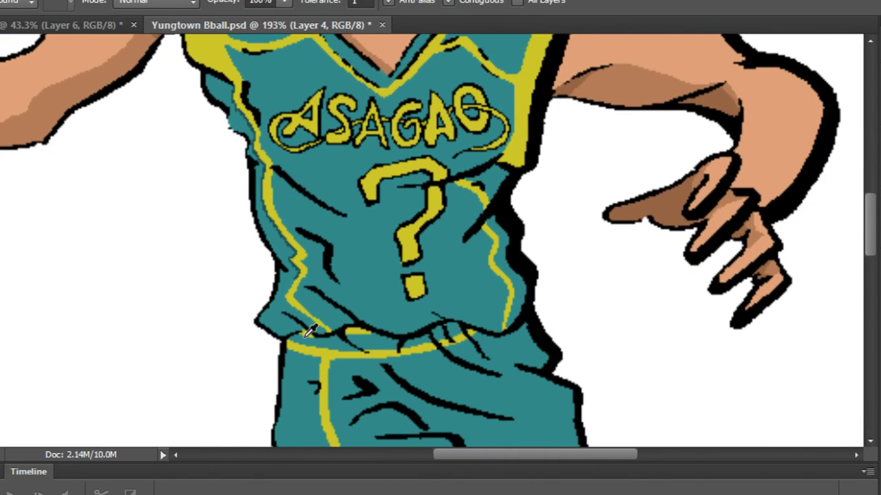
scroll(316, 329, "up", 5)
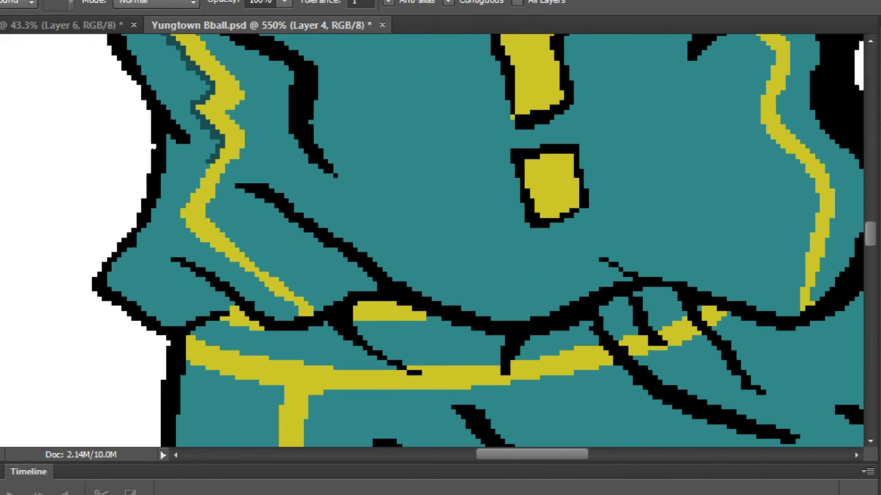
key("b")
scroll(458, 323, "up", 3)
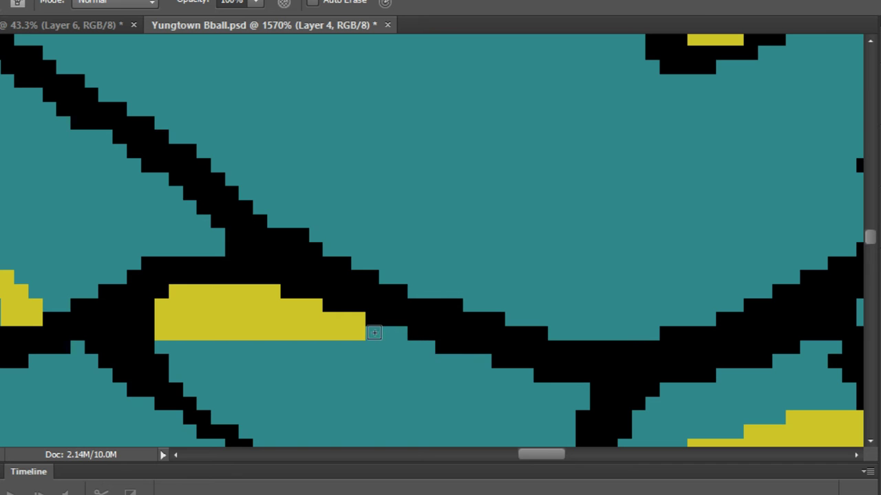
left_click_drag(374, 333, 402, 333)
left_click(666, 390)
mouse_move(678, 378)
left_mouse_down()
mouse_move(618, 394)
mouse_move(434, 395)
left_mouse_up()
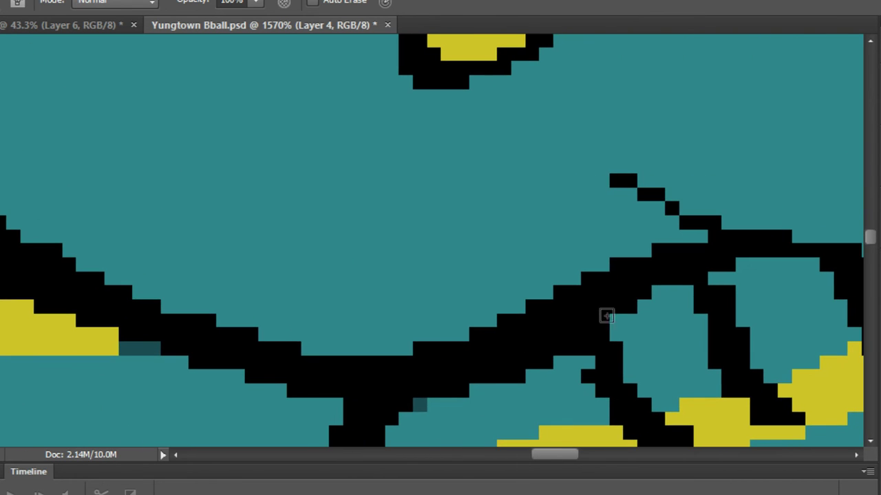
Add deep teal shadow pixels in the small corners between the waistband folds under the raised part of the hem.
left_click(615, 320)
left_click(658, 293)
mouse_move(696, 273)
left_mouse_down()
mouse_move(622, 290)
mouse_move(368, 288)
left_mouse_up()
left_click(414, 279)
left_click_drag(470, 280, 483, 280)
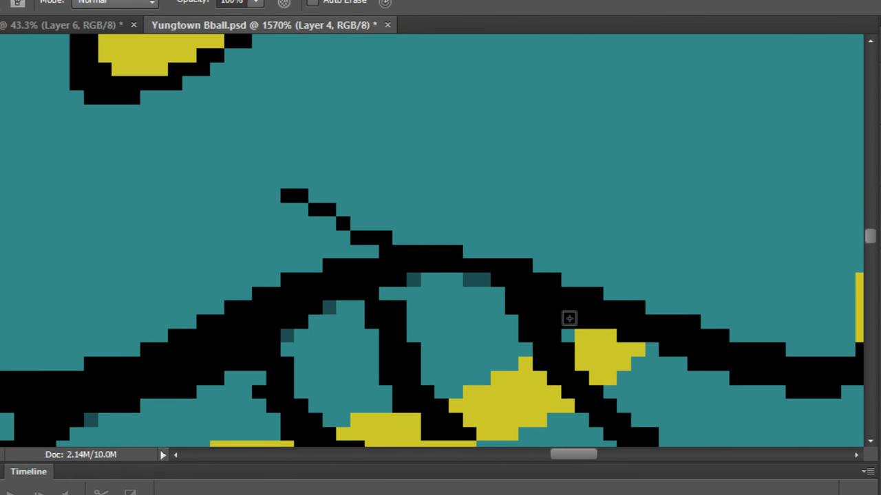
left_click(568, 336)
Draw a deep teal shadow under the small yellow waistband piece at the ball-side end of the jersey hem.
mouse_move(436, 355)
left_mouse_down()
mouse_move(647, 254)
mouse_move(771, 207)
left_mouse_up()
mouse_move(358, 337)
left_mouse_down()
mouse_move(553, 326)
mouse_move(577, 344)
left_mouse_up()
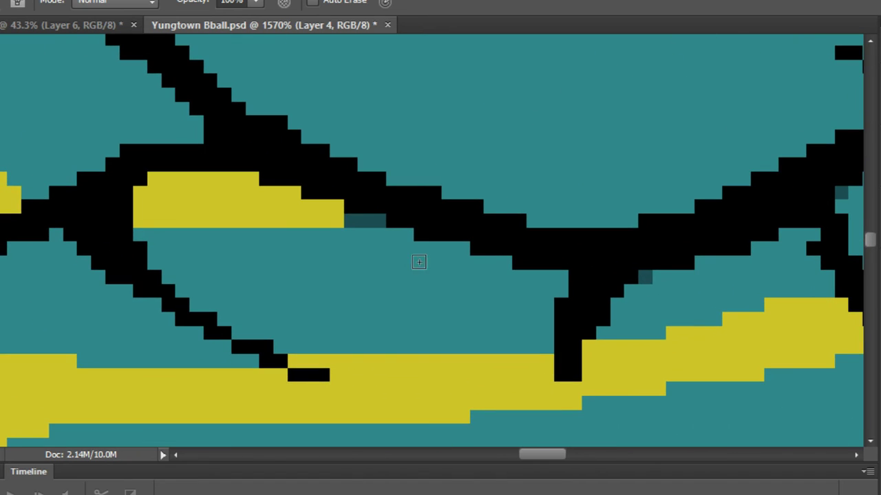
left_click_drag(300, 254, 654, 308)
left_click_drag(371, 267, 436, 273)
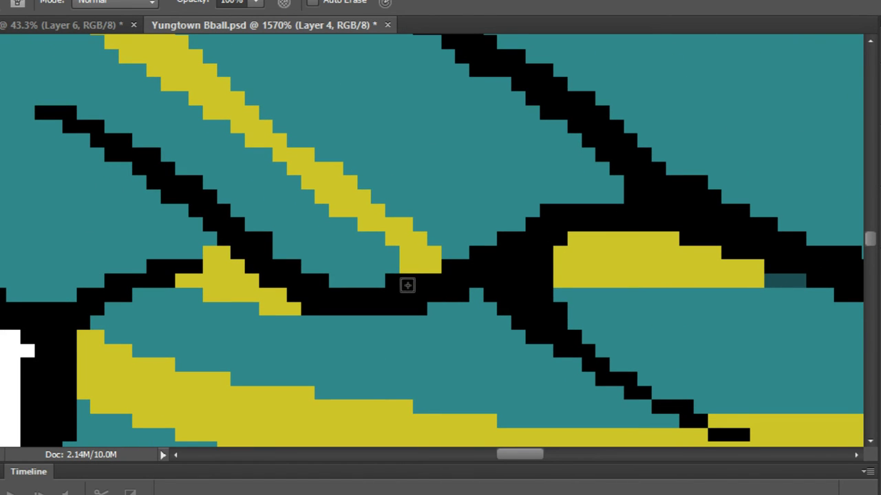
mouse_move(308, 321)
left_mouse_down()
mouse_move(251, 323)
mouse_move(240, 318)
mouse_move(252, 310)
mouse_move(170, 292)
left_mouse_up()
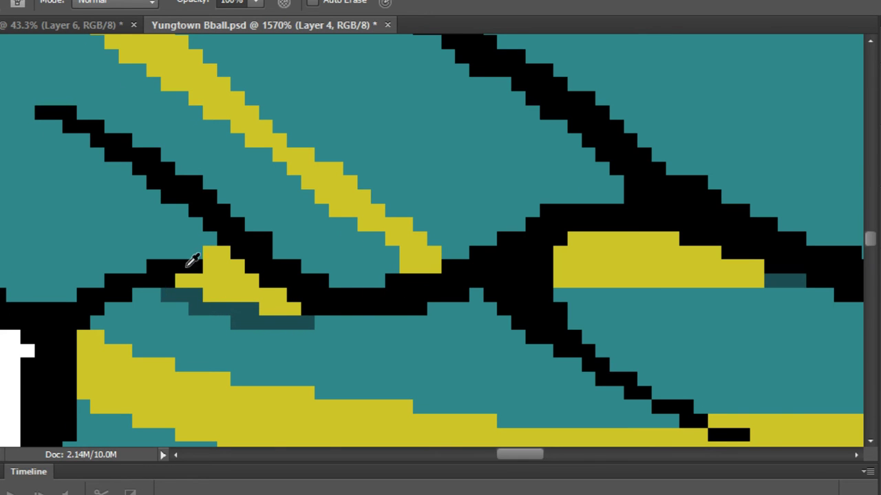
scroll(195, 264, "down", 5)
scroll(198, 260, "down", 2)
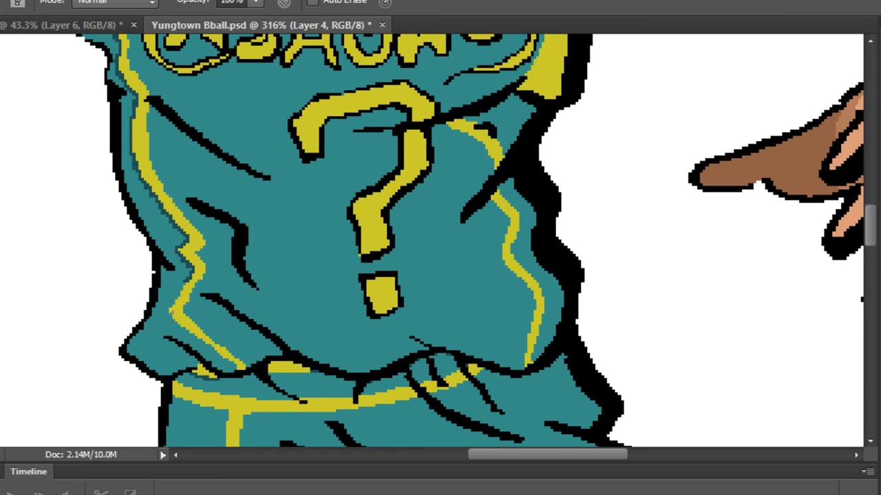
Fill the jersey strip outside the shaded yellow side stripe, down to the hem corner, with deep teal using the Paint Bucket.
scroll(196, 366, "up", 8)
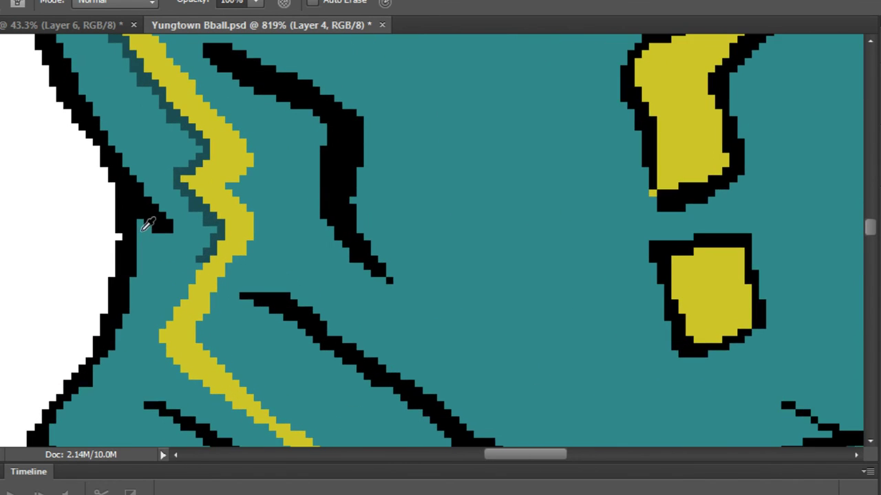
scroll(169, 260, "up", 2)
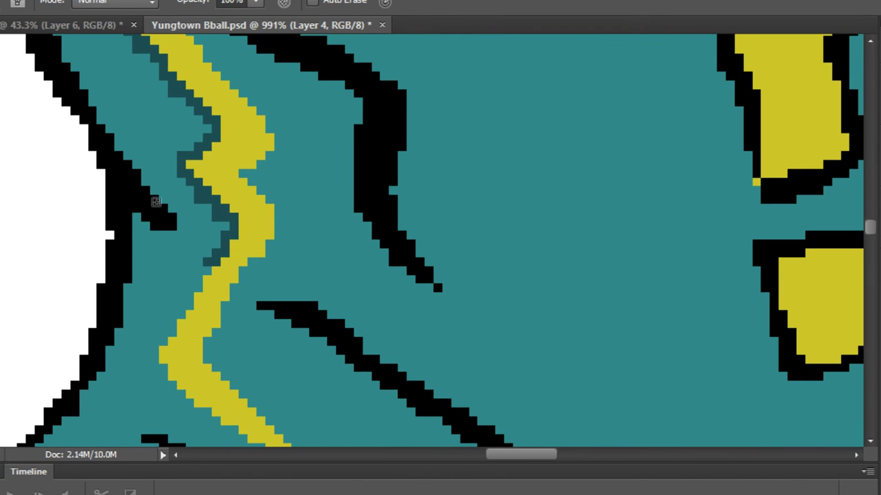
scroll(165, 228, "down", 4)
key("g")
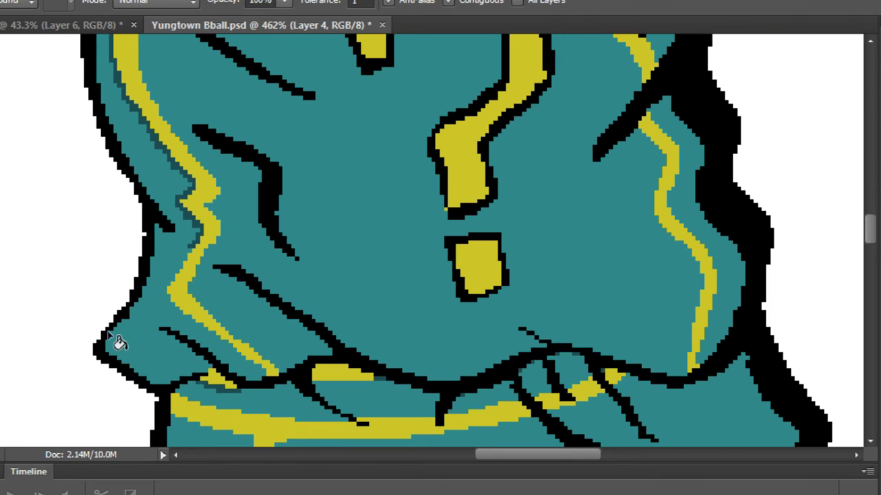
left_click(140, 339)
scroll(153, 309, "down", 5)
scroll(161, 298, "up", 3)
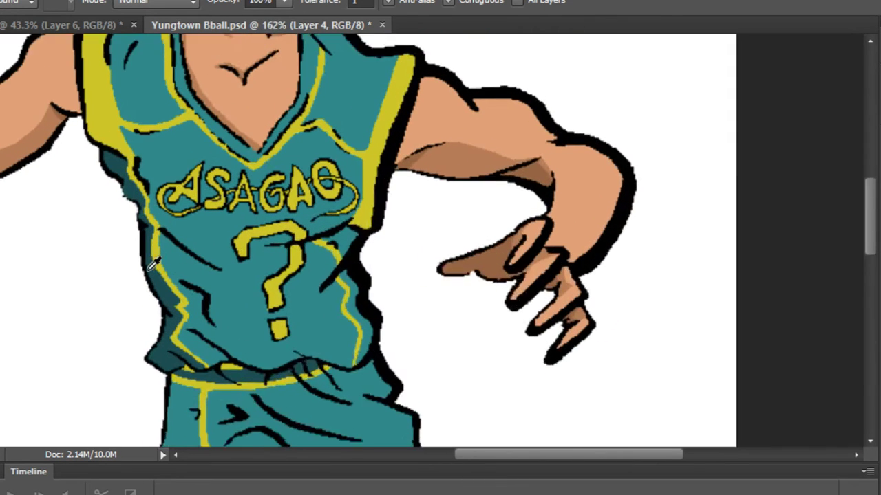
scroll(127, 217, "down", 2)
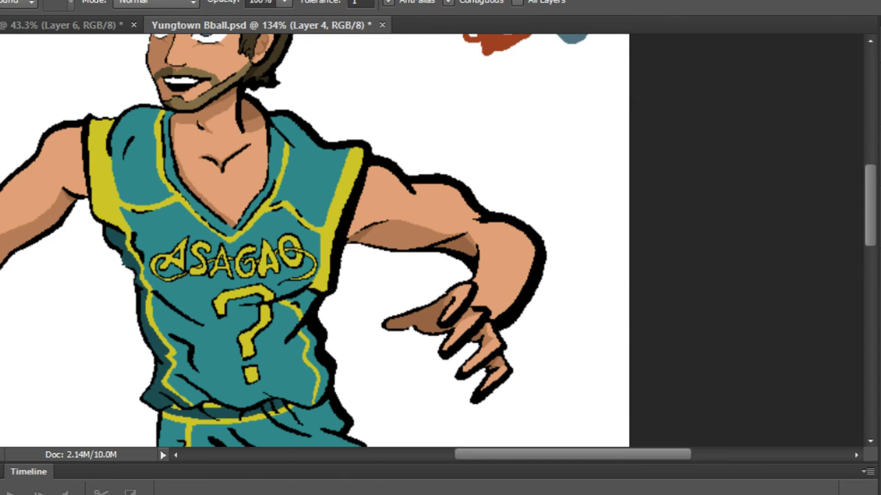
Pencil a deep teal shadow along the upper edge of the long diagonal fold between the side stripe and the question mark.
key("s")
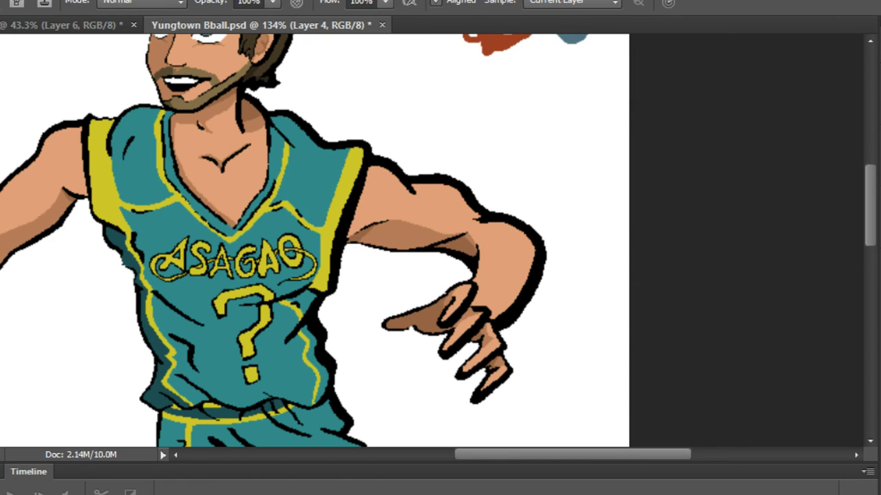
key("b")
scroll(193, 310, "up", 6)
scroll(172, 301, "up", 2)
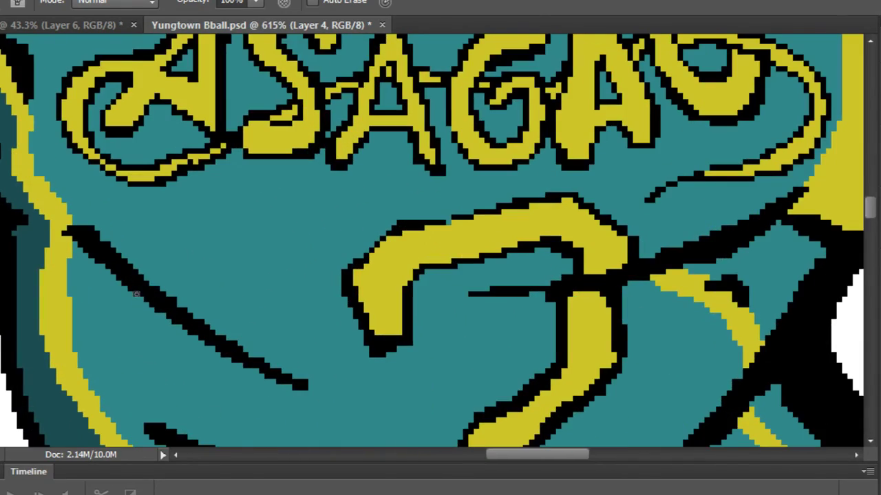
scroll(141, 271, "down", 3)
scroll(158, 304, "up", 3)
left_click_drag(146, 335, 147, 161)
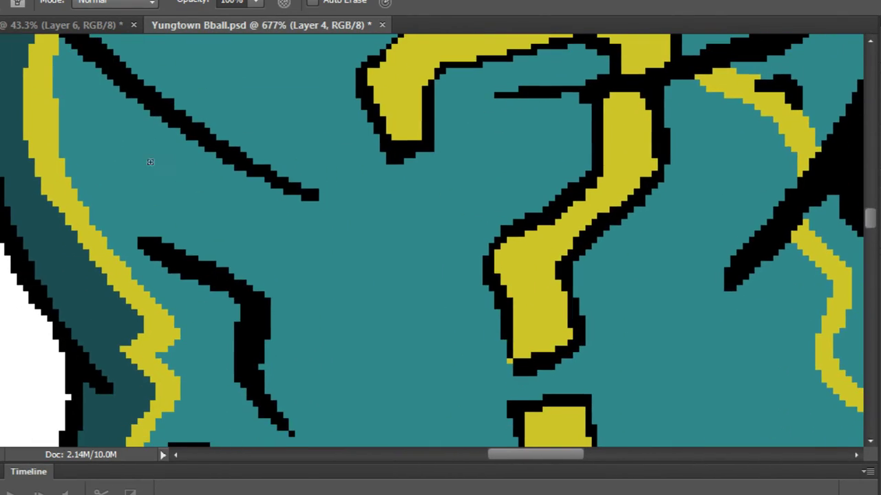
scroll(163, 157, "down", 3)
scroll(277, 262, "up", 3)
scroll(277, 263, "up", 1)
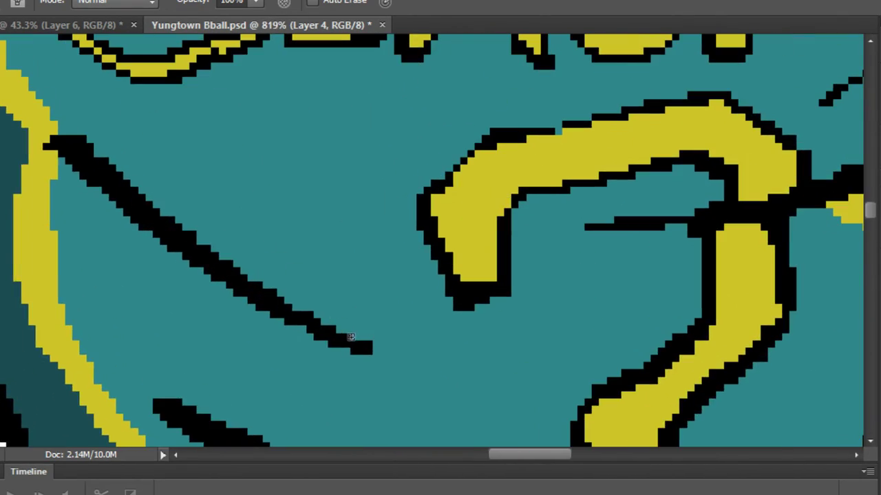
left_click_drag(222, 259, 134, 170)
mouse_move(83, 141)
left_mouse_down()
mouse_move(120, 167)
mouse_move(154, 220)
left_mouse_up()
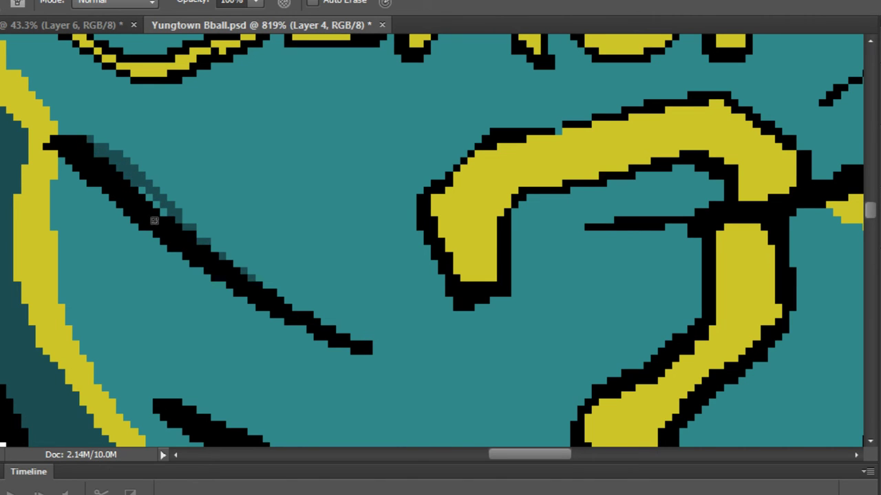
left_click_drag(143, 191, 165, 214)
scroll(104, 140, "up", 7)
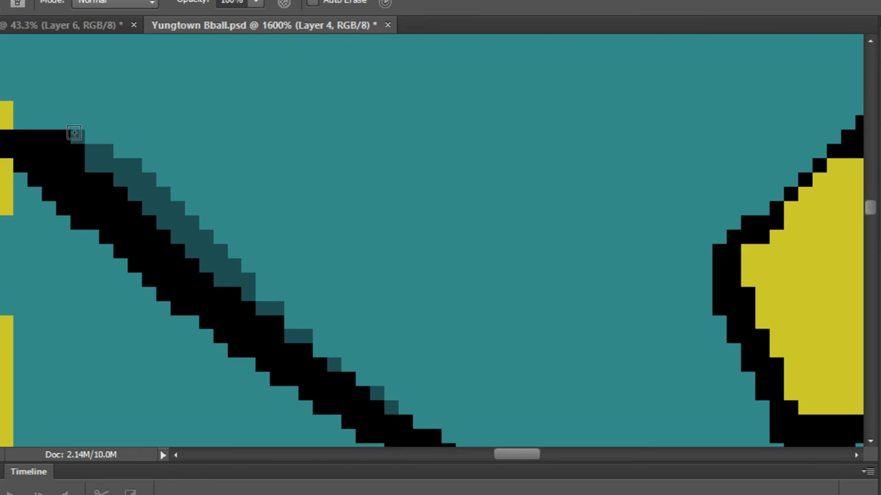
mouse_move(81, 137)
left_mouse_down()
mouse_move(156, 187)
mouse_move(377, 398)
mouse_move(421, 428)
mouse_move(216, 240)
left_mouse_up()
scroll(222, 216, "down", 4)
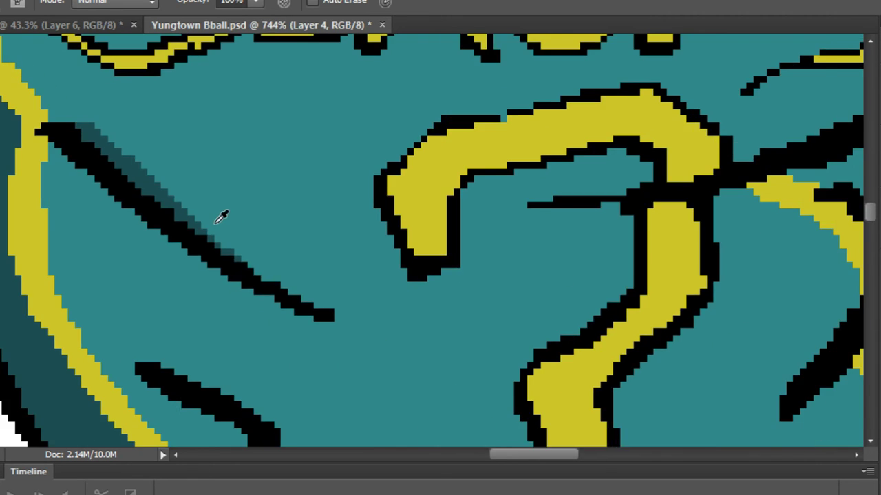
Shade the inner corner of the bent fold below the long diagonal one with deep teal pixels.
scroll(195, 346, "up", 3)
mouse_move(279, 256)
left_mouse_down()
mouse_move(363, 384)
mouse_move(279, 242)
mouse_move(219, 203)
mouse_move(326, 292)
mouse_move(380, 384)
mouse_move(311, 277)
mouse_move(327, 282)
mouse_move(337, 335)
left_mouse_up()
mouse_move(184, 205)
left_mouse_down()
mouse_move(261, 263)
mouse_move(335, 341)
mouse_move(253, 246)
mouse_move(349, 354)
mouse_move(350, 133)
left_mouse_up()
left_click(266, 258)
scroll(363, 173, "down", 6)
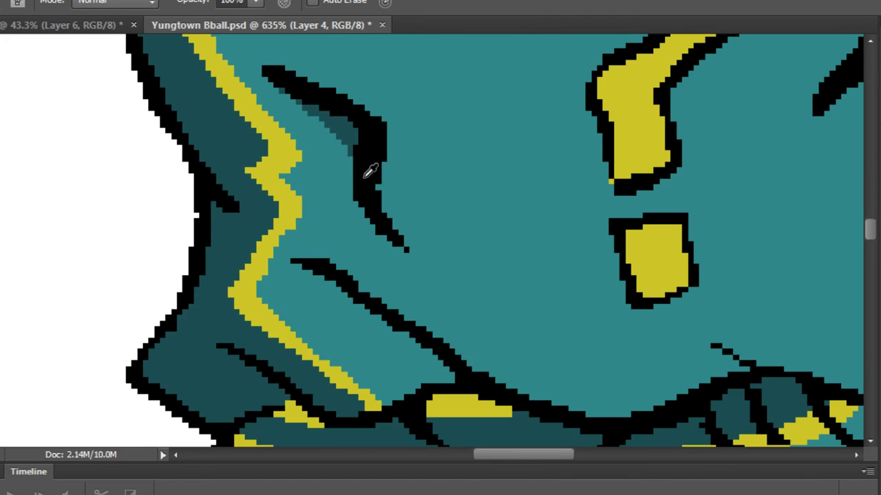
Pencil a deep teal shadow along the underside of the lowest diagonal fold, running down to the jersey hem.
scroll(375, 266, "up", 3)
mouse_move(214, 168)
left_mouse_down()
mouse_move(305, 224)
mouse_move(493, 406)
mouse_move(422, 308)
mouse_move(241, 171)
mouse_move(436, 300)
mouse_move(514, 401)
mouse_move(502, 357)
mouse_move(522, 391)
left_mouse_up()
key("ctrl+z")
scroll(454, 302, "down", 12, "alt")
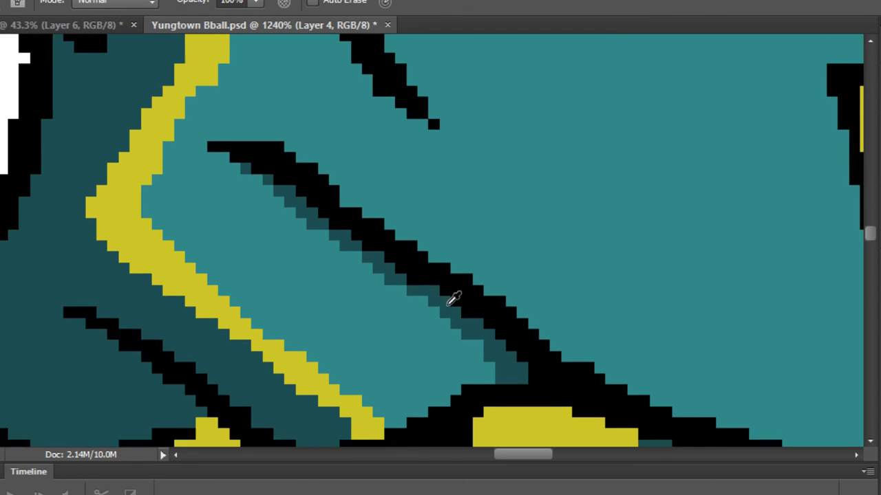
scroll(496, 197, "up", 8, "alt")
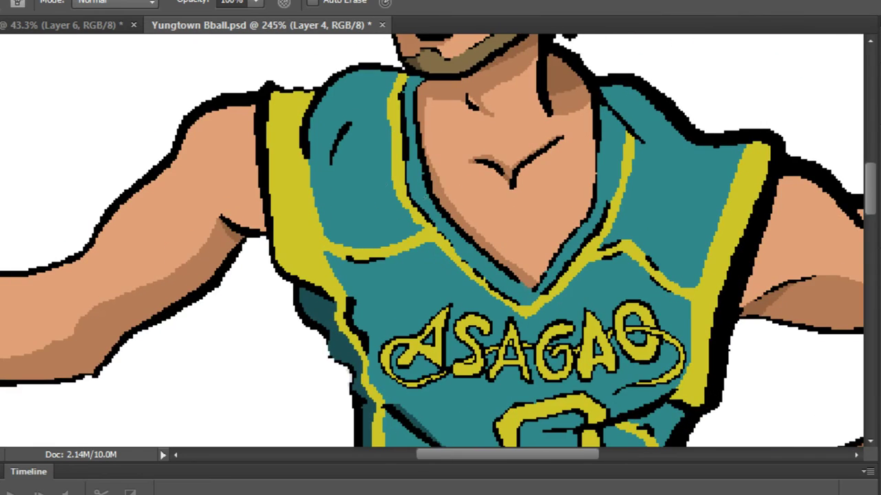
scroll(367, 161, "down", 4, "alt")
scroll(369, 161, "up", 5, "alt")
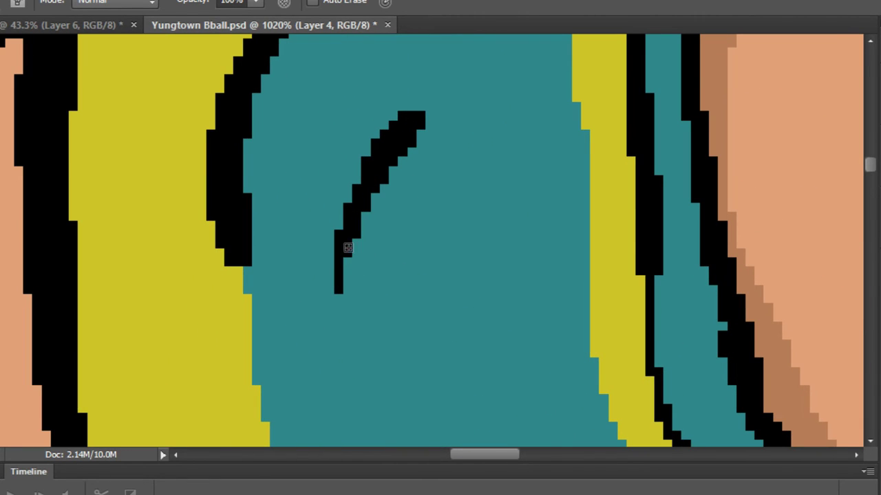
scroll(374, 312, "down", 5, "alt")
left_click_drag(445, 281, 225, 132)
scroll(225, 132, "down", 2, "alt")
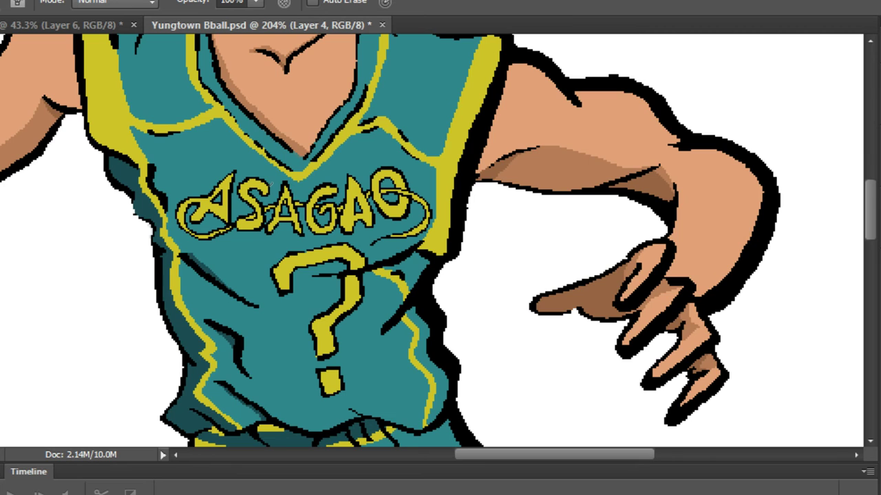
scroll(472, 398, "down", 2, "alt")
Pencil the curved lower edge of a deep teal shadow across the shoulder, from the neckline crease to the outer shoulder outline.
scroll(413, 165, "up", 6, "alt")
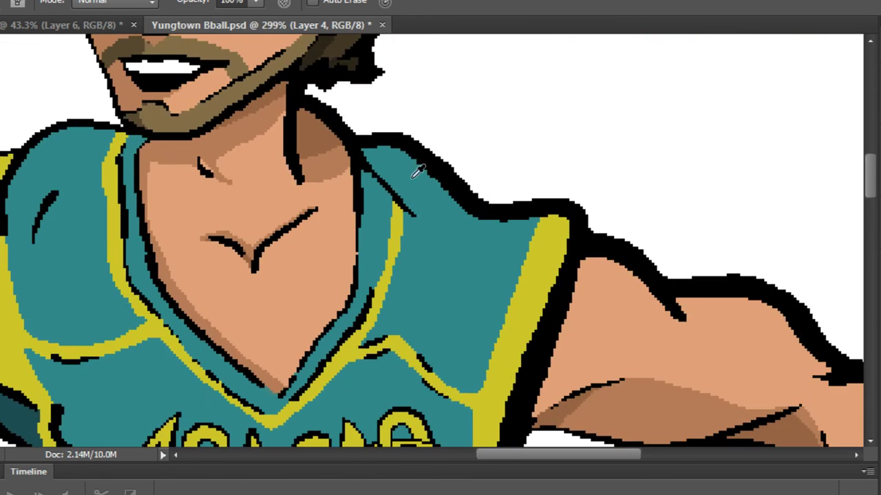
scroll(290, 154, "up", 2, "alt")
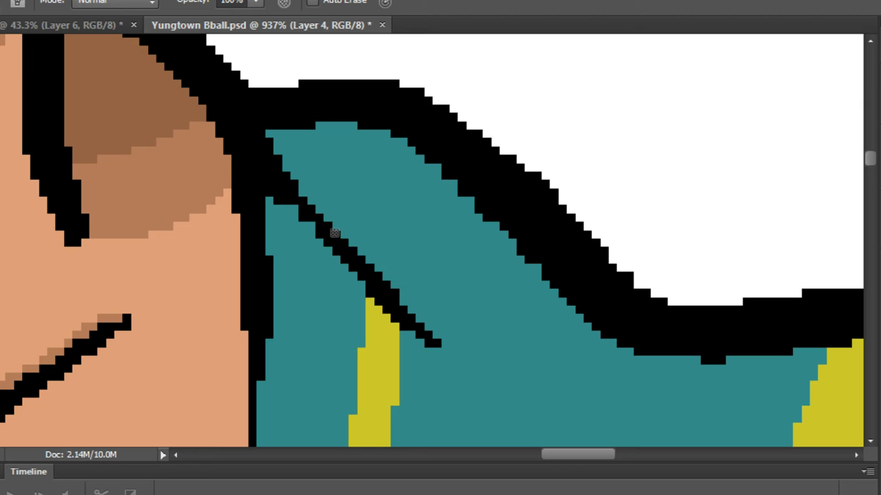
mouse_move(343, 238)
left_mouse_down()
mouse_move(351, 215)
mouse_move(412, 199)
mouse_move(485, 218)
mouse_move(542, 267)
left_mouse_up()
scroll(434, 271, "up", 5, "alt")
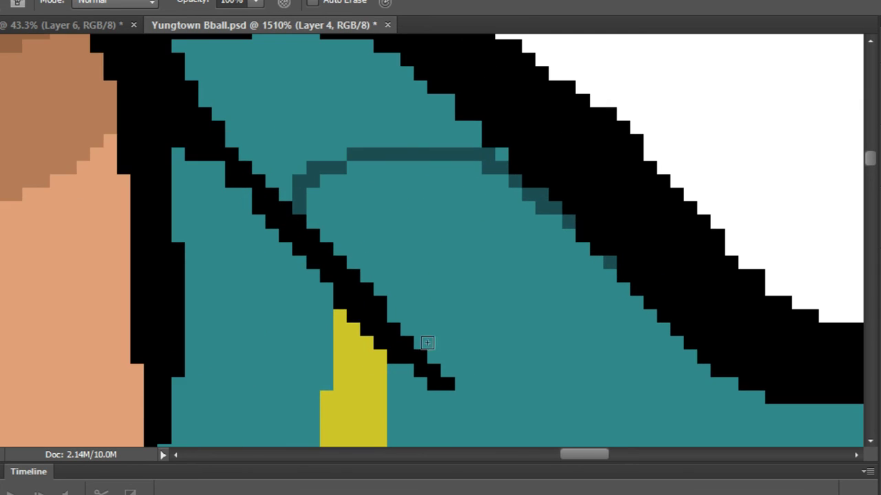
mouse_move(310, 209)
left_mouse_down()
mouse_move(331, 185)
mouse_move(421, 160)
mouse_move(575, 221)
mouse_move(582, 249)
left_mouse_up()
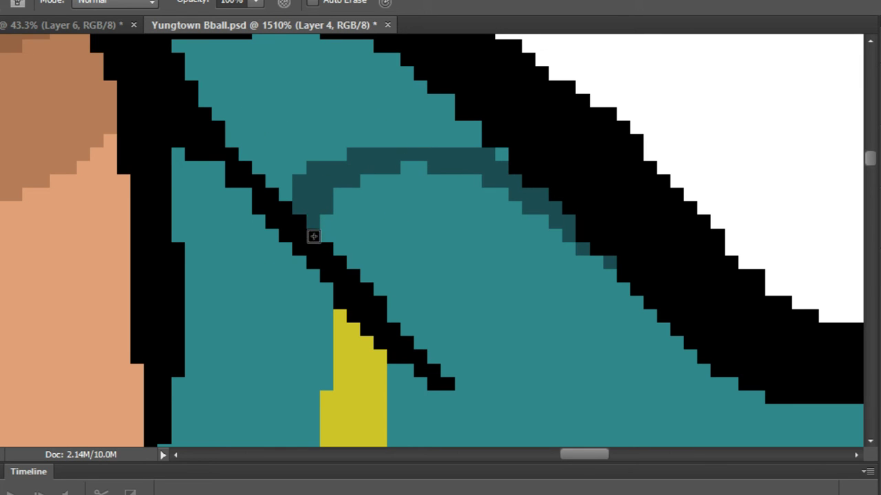
scroll(307, 206, "down", 6, "alt")
scroll(338, 193, "up", 5, "alt")
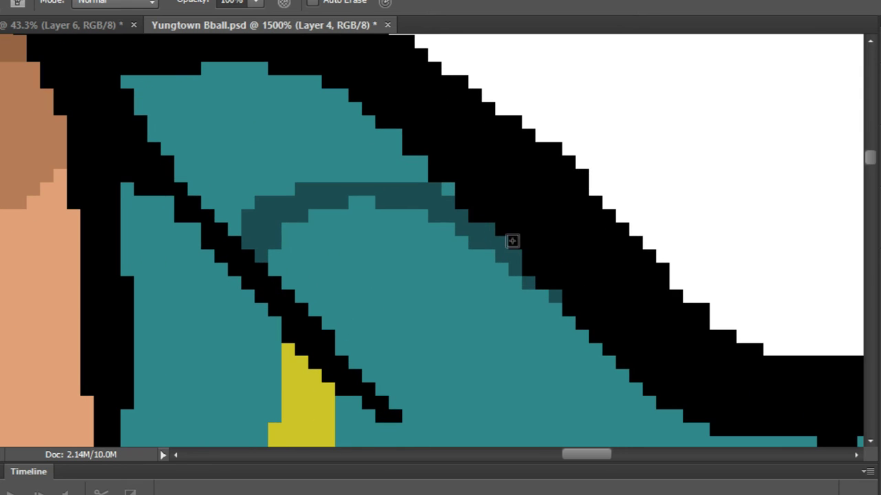
mouse_move(177, 174)
left_mouse_down()
mouse_move(210, 194)
mouse_move(227, 240)
left_mouse_up()
Fill the shoulder area above the curved shadow edge with deep teal using the Paint Bucket.
key("g")
left_click(180, 158)
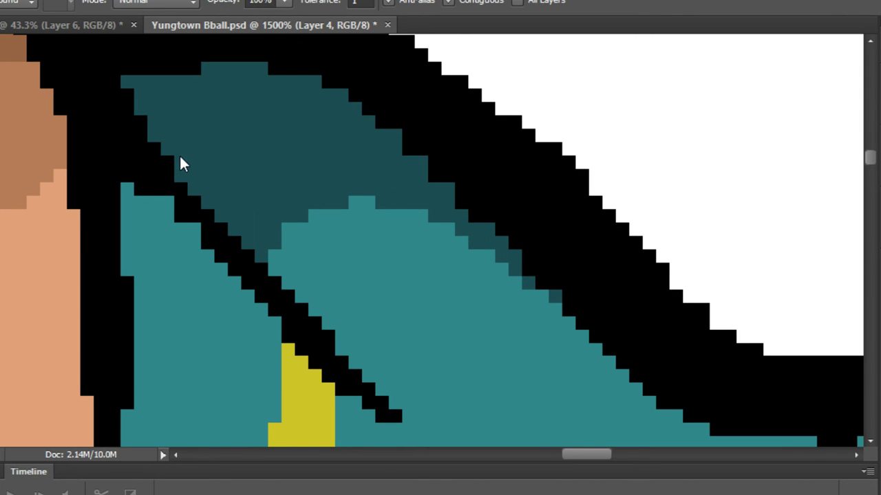
scroll(246, 130, "down", 10, "alt")
scroll(249, 139, "down", 3, "alt")
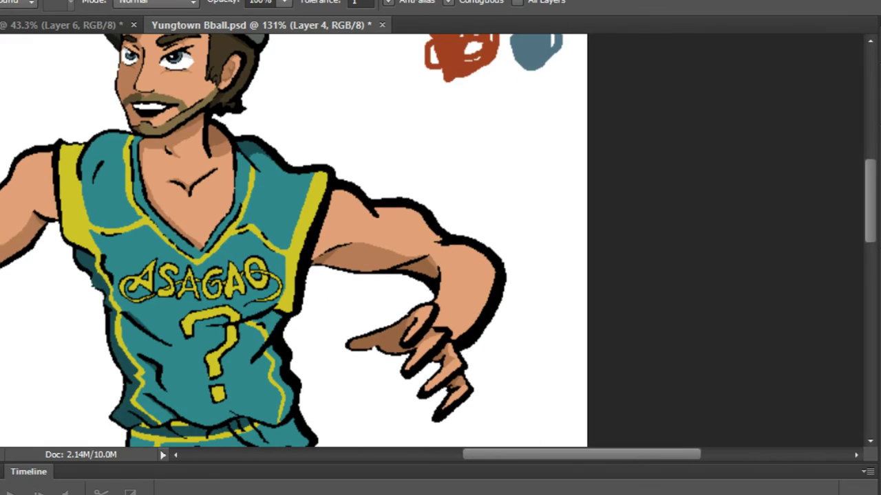
Edge the small enclosed teal gap at the shorts' hem between the legs with deep teal pixels and fill it with the Paint Bucket.
key("b")
scroll(292, 228, "up", 8, "alt")
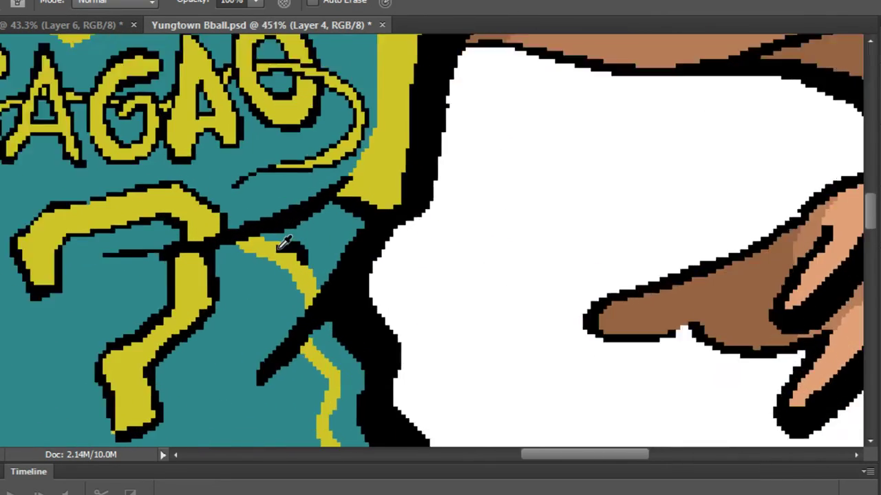
scroll(292, 228, "down", 7, "alt")
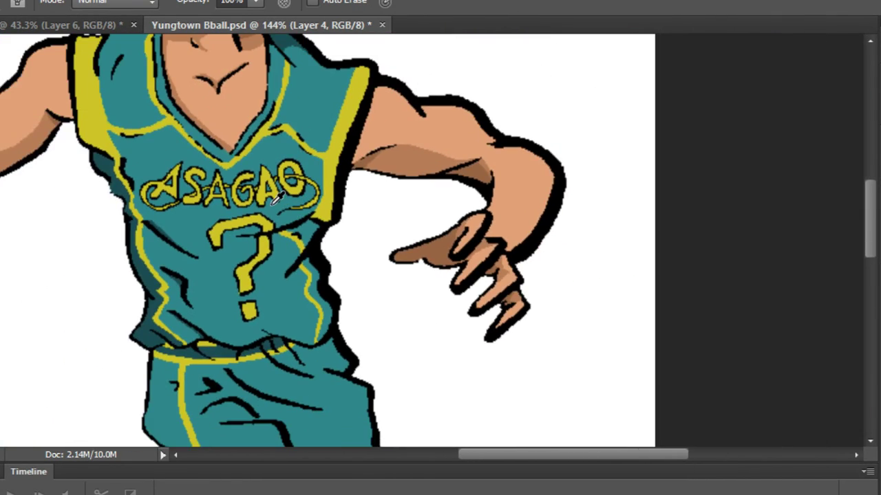
scroll(277, 198, "down", 5, "alt")
scroll(309, 300, "down", 2)
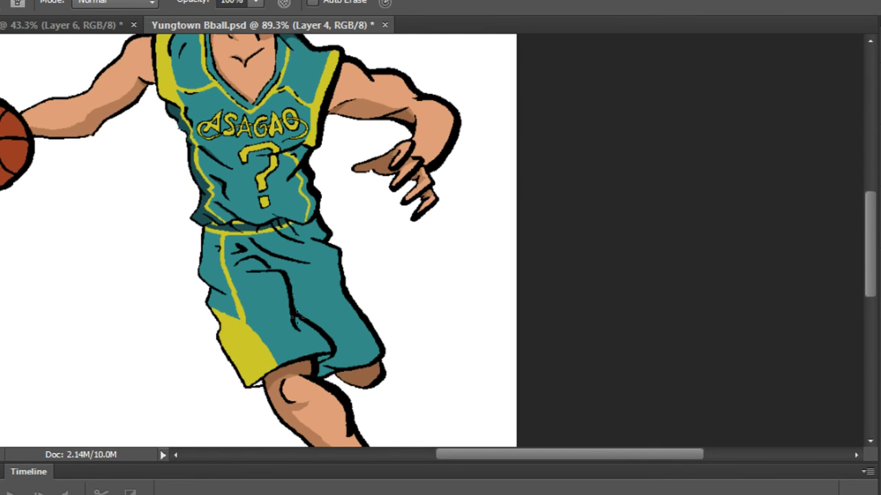
scroll(318, 382, "up", 20, "alt")
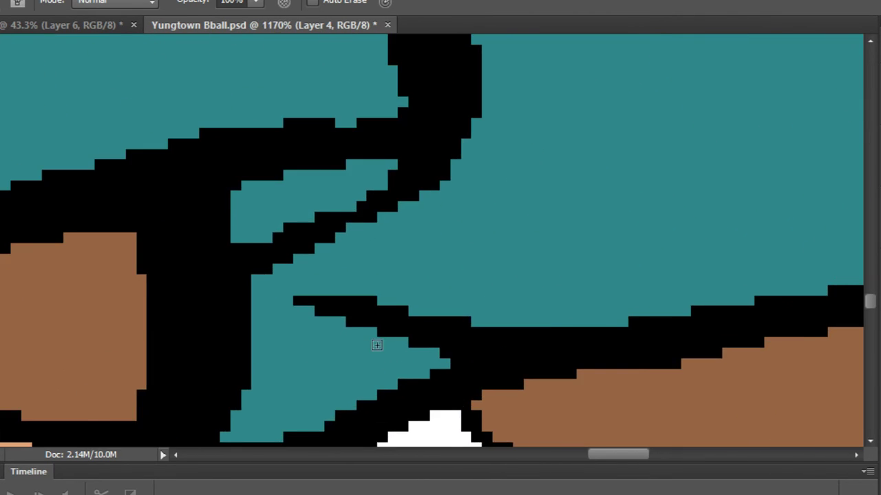
scroll(376, 345, "down", 1, "alt")
scroll(310, 275, "up", 1, "alt")
left_click_drag(302, 272, 312, 237)
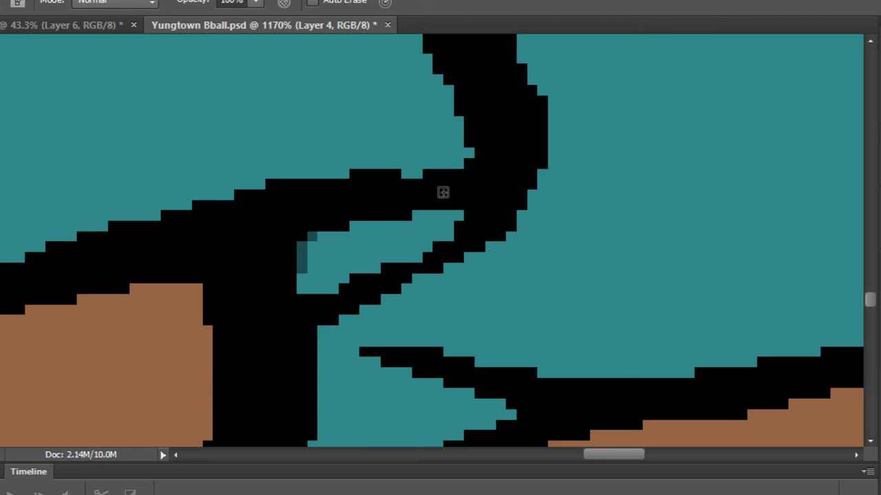
left_click_drag(457, 215, 416, 256)
left_click(334, 288)
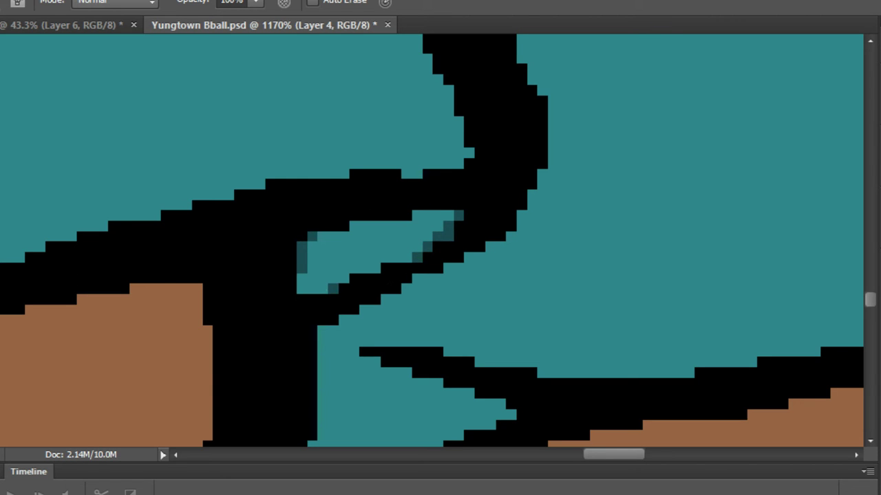
key("g")
left_click(340, 249)
scroll(351, 238, "down", 8, "alt")
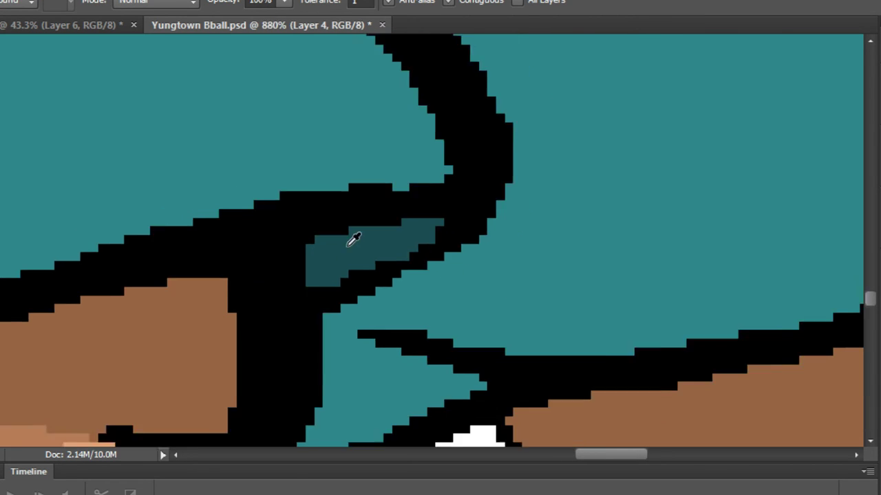
Try to fill the white gap beneath the yellow corner of the shorts' hem with the Paint Bucket.
scroll(142, 273, "up", 4, "alt")
scroll(166, 325, "up", 3)
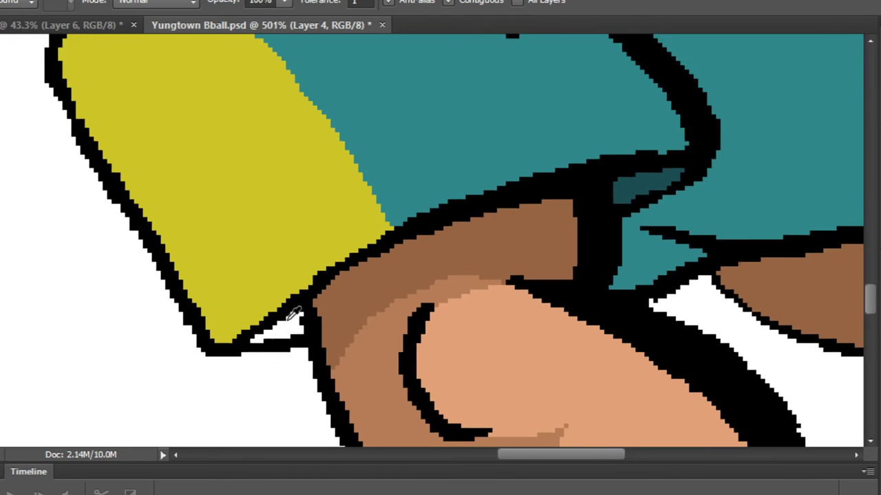
left_click(284, 338)
key("ctrl+z")
Pencil the white gap beneath the yellow corner of the shorts' hem completely in deep teal.
key("b")
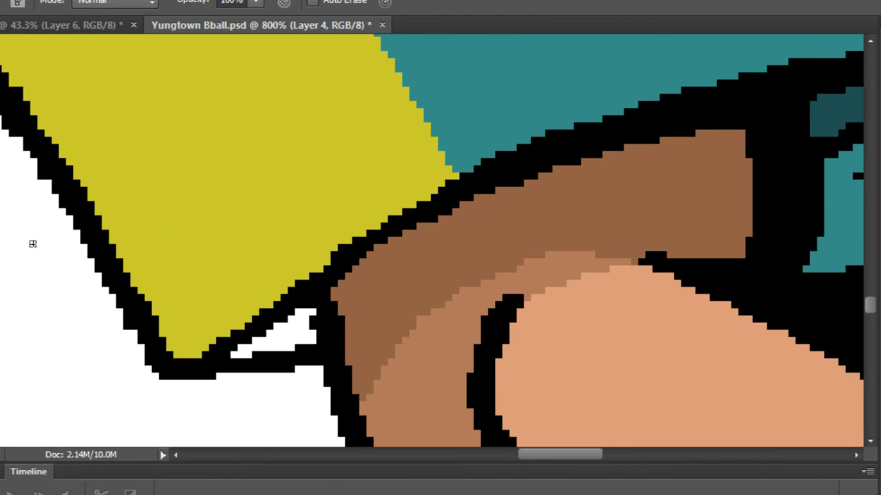
scroll(273, 297, "up", 4)
left_click_drag(336, 327, 350, 327)
left_click_drag(350, 368, 336, 383)
left_click(308, 396)
mouse_move(276, 412)
left_mouse_down()
mouse_move(361, 376)
mouse_move(289, 400)
mouse_move(187, 417)
mouse_move(319, 353)
mouse_move(205, 397)
mouse_move(327, 330)
left_mouse_up()
left_click(293, 355)
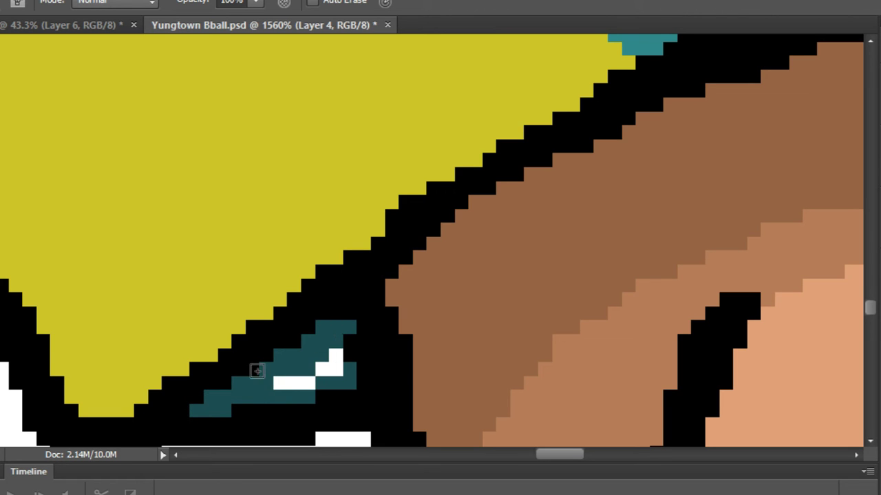
left_click(336, 365)
left_click(294, 383)
left_click(336, 355)
scroll(357, 318, "down", 3, "alt")
scroll(370, 293, "down", 6, "alt")
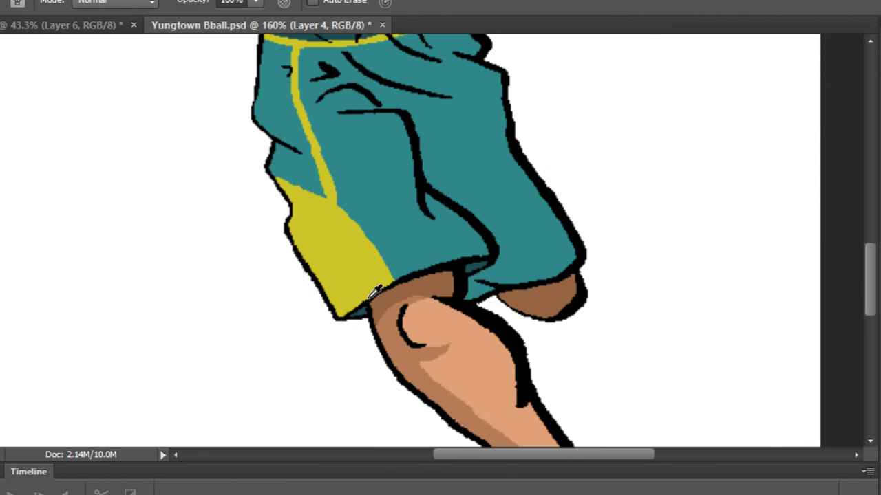
Pencil deep teal shadow edges down the shorts' outer side, from the waistband to the side fold and from the fold to the yellow panel.
scroll(358, 186, "up", 7, "alt")
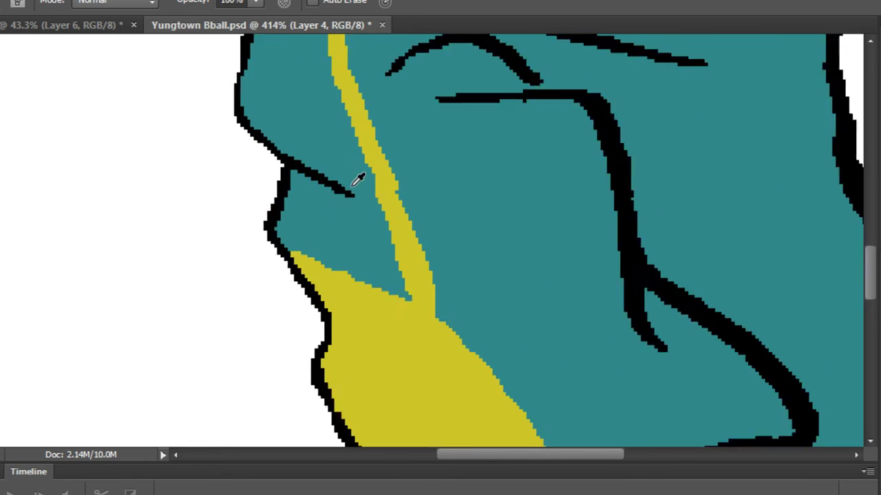
scroll(337, 205, "down", 3, "alt")
scroll(337, 205, "down", 3, "alt")
scroll(326, 250, "up", 4, "alt")
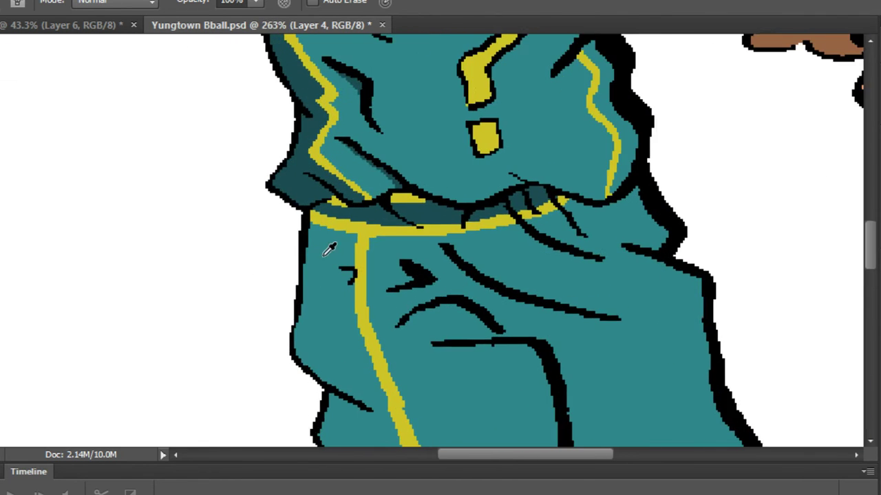
scroll(381, 196, "down", 1)
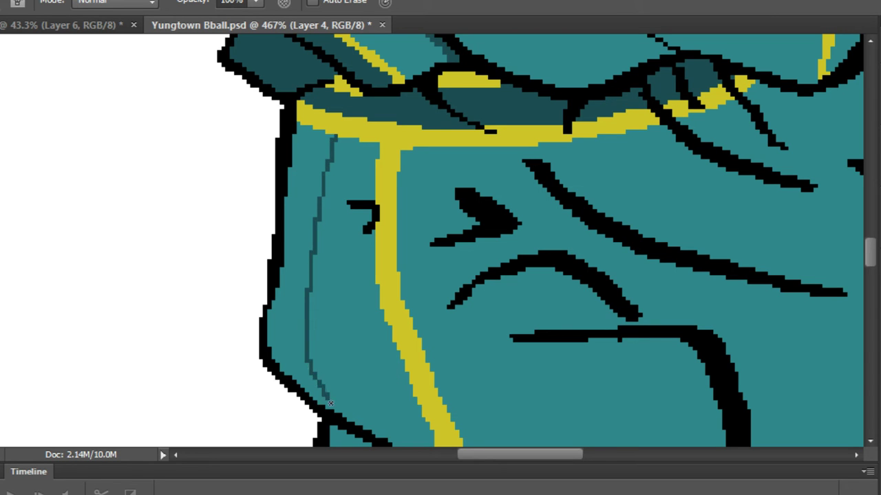
left_click_drag(341, 419, 350, 154)
scroll(403, 197, "up", 3, "alt")
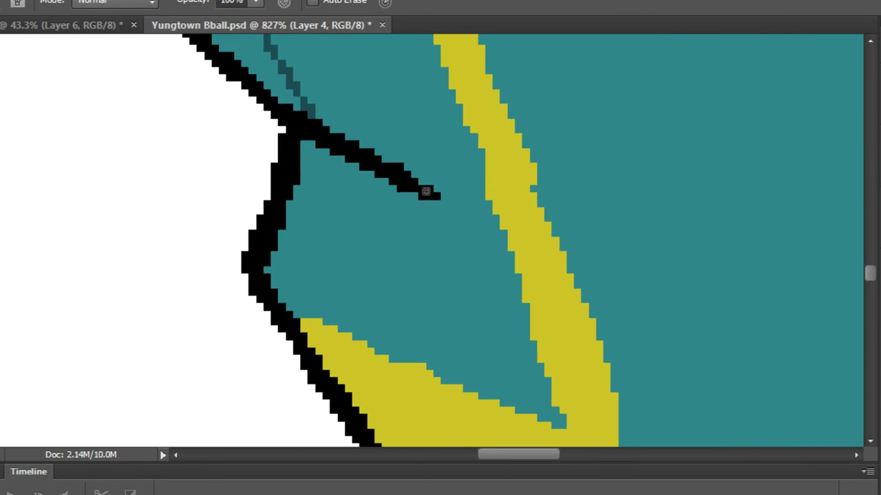
left_click_drag(421, 205, 378, 299)
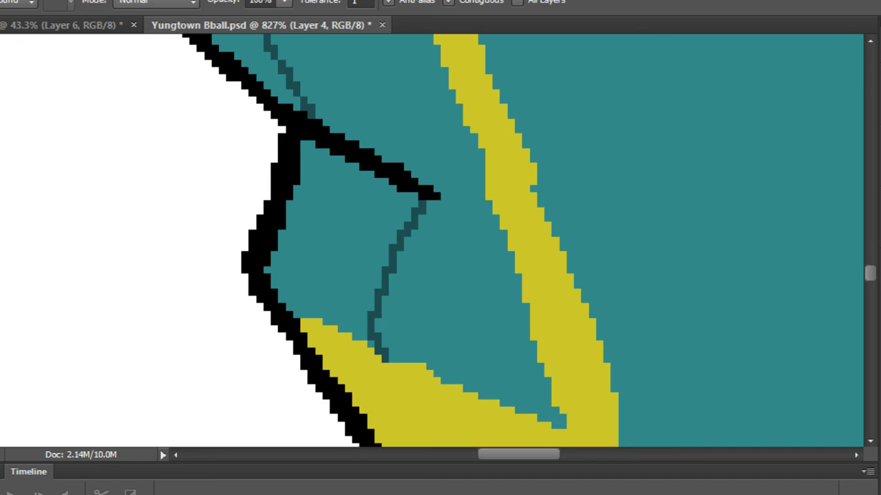
Fill the two outlined shadow strips on the shorts' outer side with deep teal using the Paint Bucket.
scroll(386, 55, "up", 2, "alt")
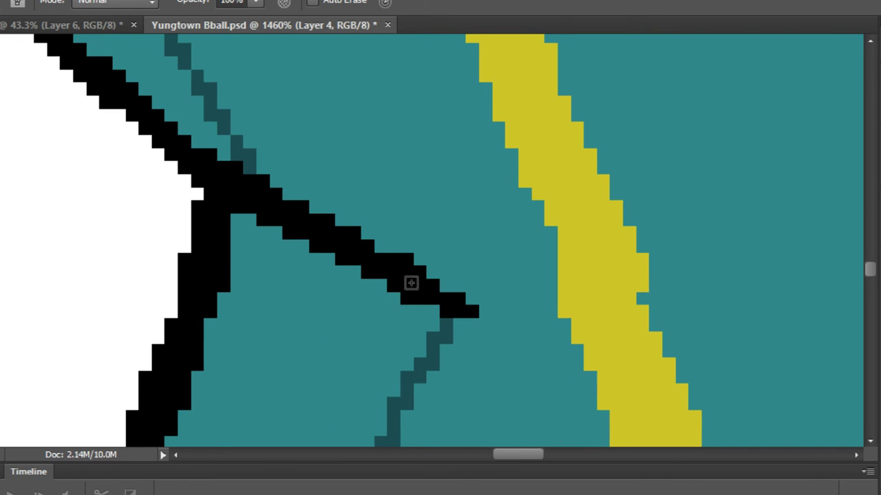
key("g")
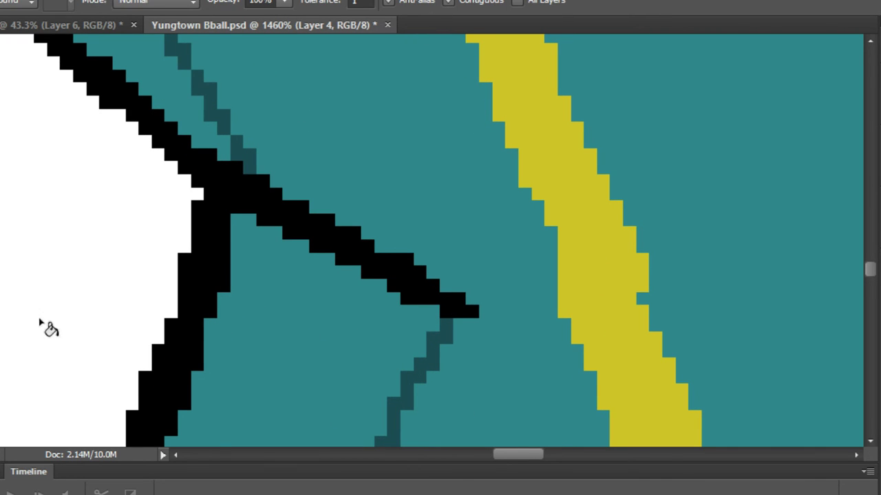
left_click(317, 355)
scroll(322, 306, "down", 8, "alt")
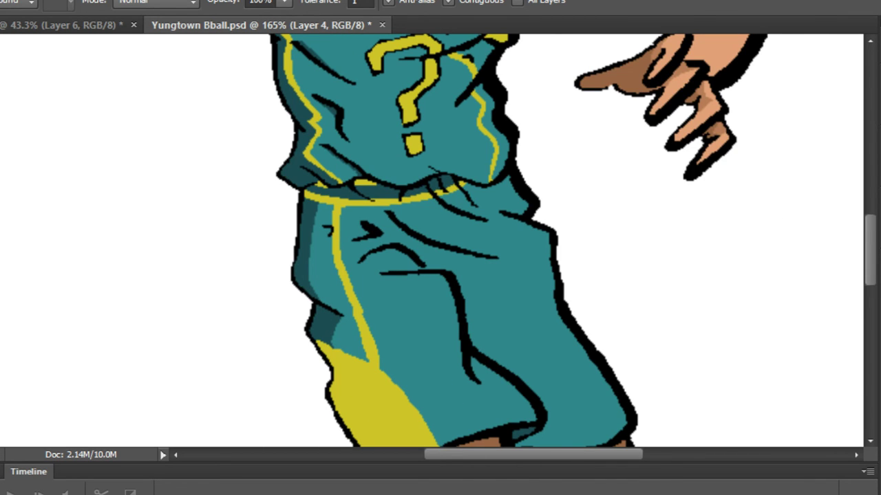
Pencil a deep teal shadow beneath the diagonal jersey fold, between the yellow piping and the outer edge beside the question mark.
key("b")
scroll(381, 247, "down", 4, "alt")
scroll(380, 247, "up", 1, "alt")
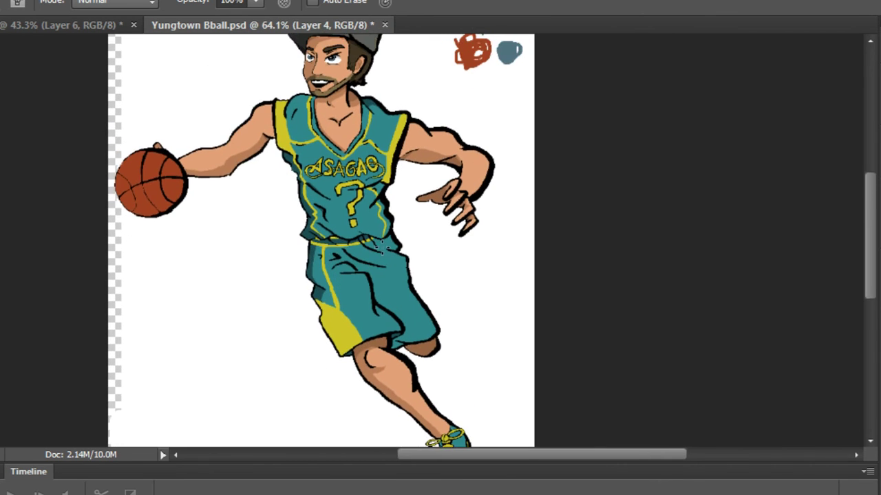
scroll(382, 248, "up", 2)
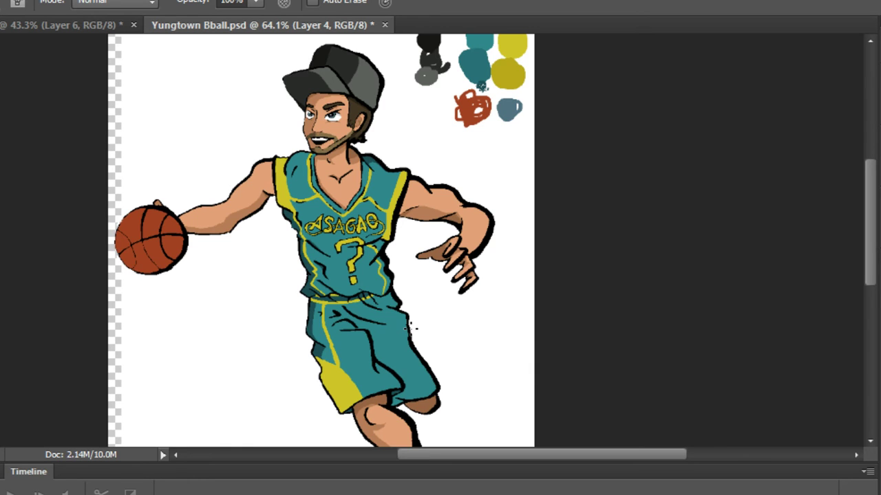
scroll(411, 329, "up", 10)
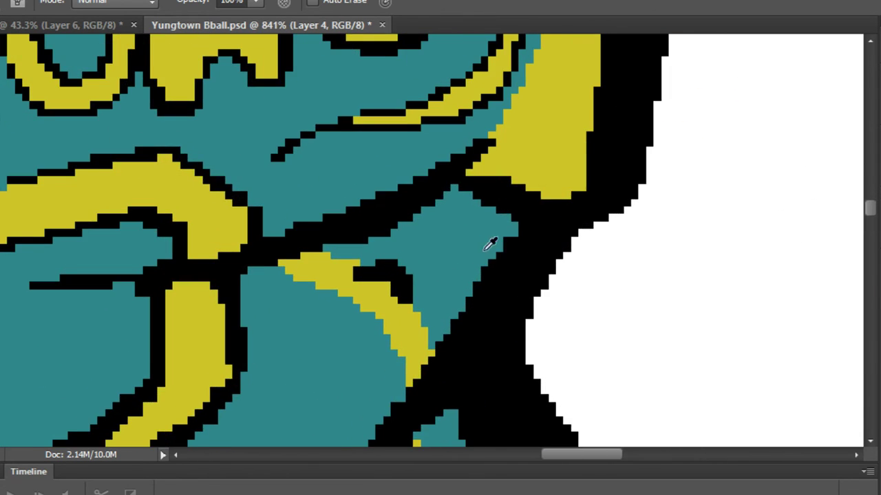
scroll(460, 238, "down", 7)
scroll(399, 252, "up", 6)
scroll(235, 277, "up", 5)
scroll(572, 208, "down", 4)
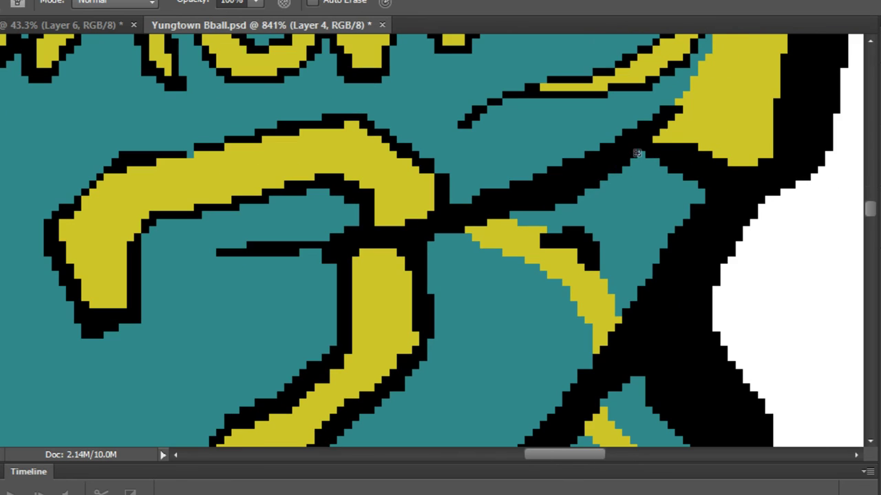
mouse_move(639, 146)
left_mouse_down()
mouse_move(546, 230)
mouse_move(512, 215)
mouse_move(529, 220)
mouse_move(587, 190)
left_mouse_up()
scroll(521, 213, "up", 1)
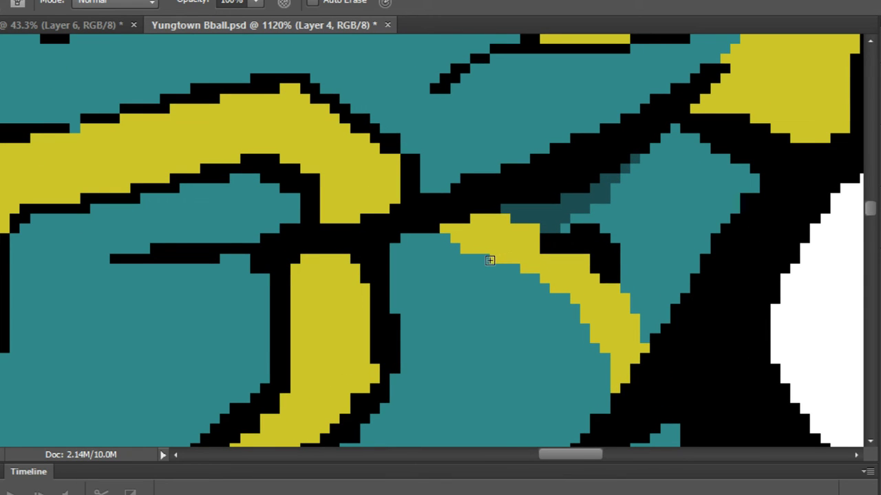
Pencil deep teal shadows beneath the jersey fold line on both sides of the question mark's stem.
left_click_drag(489, 260, 389, 269)
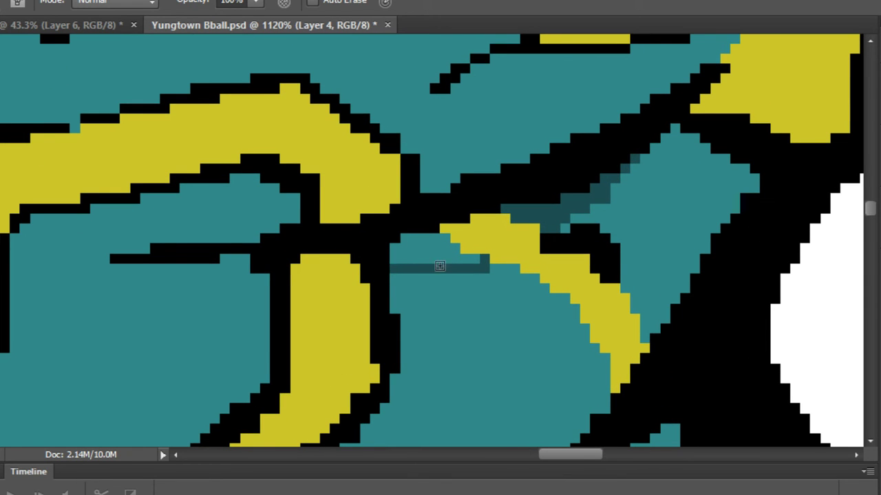
key("ctrl+z")
scroll(503, 257, "up", 2)
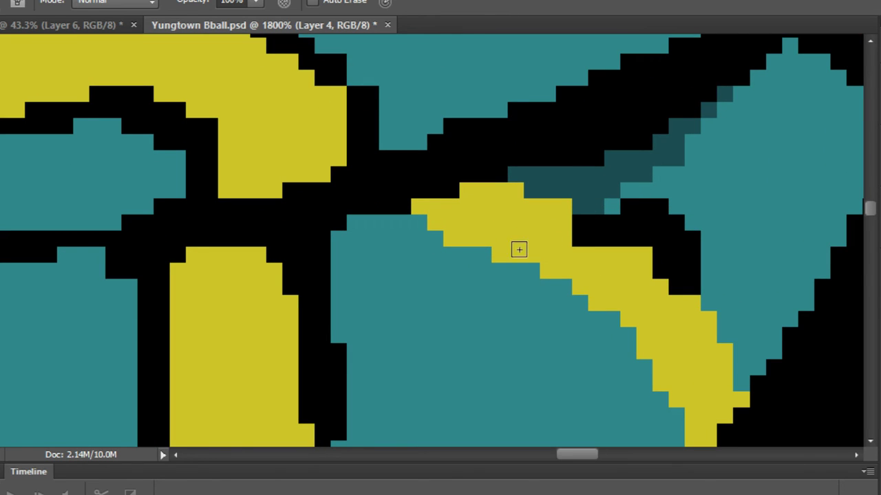
mouse_move(519, 249)
left_mouse_down()
mouse_move(404, 279)
mouse_move(325, 285)
mouse_move(354, 236)
mouse_move(339, 279)
mouse_move(369, 238)
mouse_move(364, 224)
mouse_move(391, 277)
mouse_move(418, 254)
mouse_move(420, 235)
mouse_move(452, 257)
mouse_move(405, 229)
left_mouse_up()
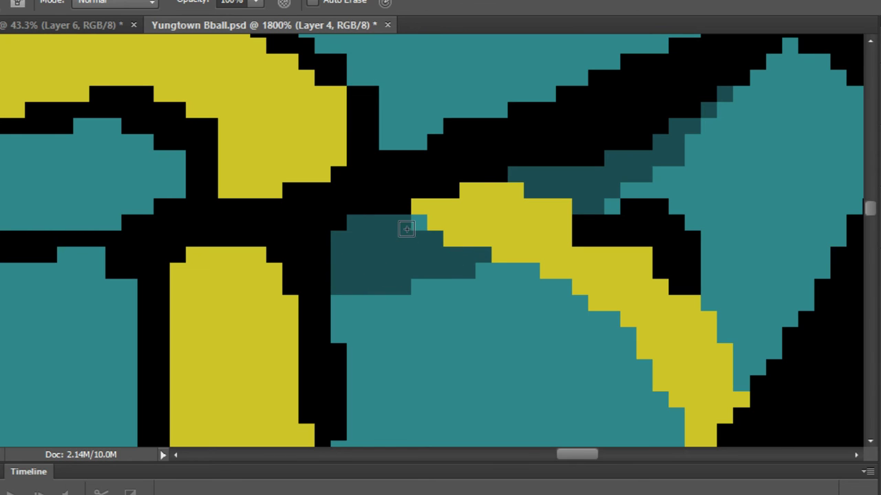
key("space")
left_click_drag(285, 250, 522, 293)
mouse_move(389, 331)
left_mouse_down()
mouse_move(196, 303)
mouse_move(358, 314)
mouse_move(343, 291)
left_mouse_up()
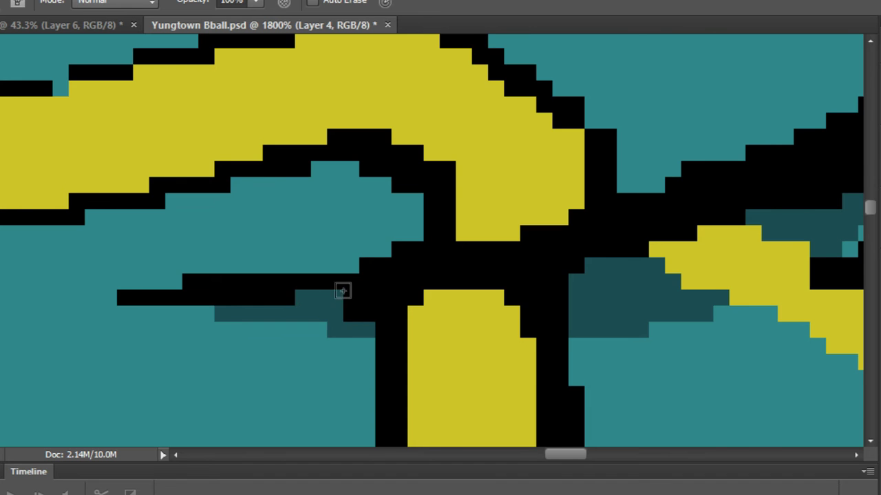
Pencil deep teal shadows beneath the thick lower side fold of the jersey, on both sides of the yellow piping.
scroll(587, 274, "down", 15)
scroll(692, 378, "up", 7)
key("space")
mouse_move(696, 303)
left_mouse_down()
mouse_move(698, 372)
mouse_move(725, 188)
mouse_move(752, 107)
mouse_move(690, 180)
mouse_move(670, 165)
mouse_move(692, 147)
mouse_move(683, 178)
left_mouse_up()
scroll(698, 375, "up", 7)
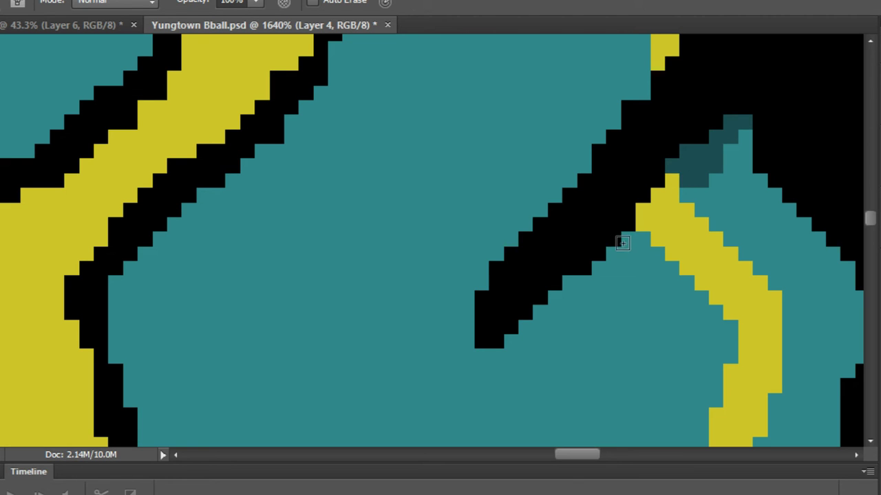
mouse_move(622, 243)
left_mouse_down()
mouse_move(629, 238)
mouse_move(537, 313)
left_mouse_up()
Examine the jersey and shorts shading from the whole figure and up close around the shorts' folds.
scroll(619, 231, "down", 3)
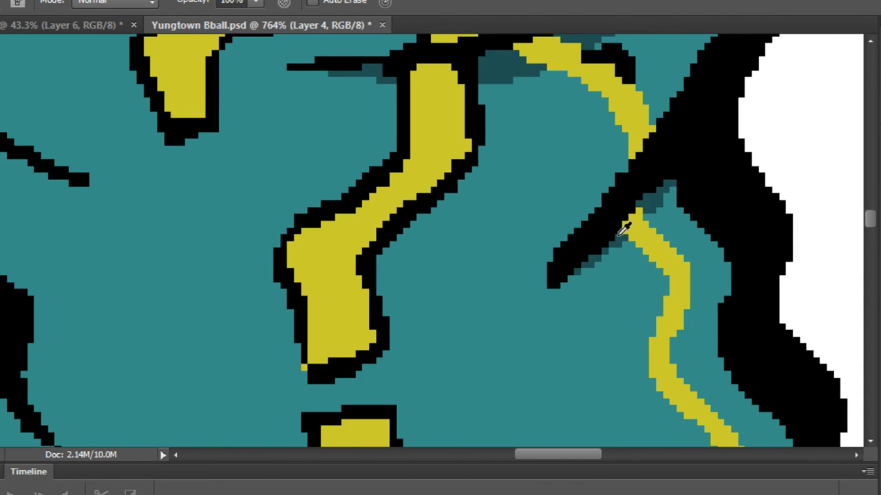
scroll(623, 231, "down", 4)
scroll(612, 241, "down", 2)
scroll(522, 272, "up", 1)
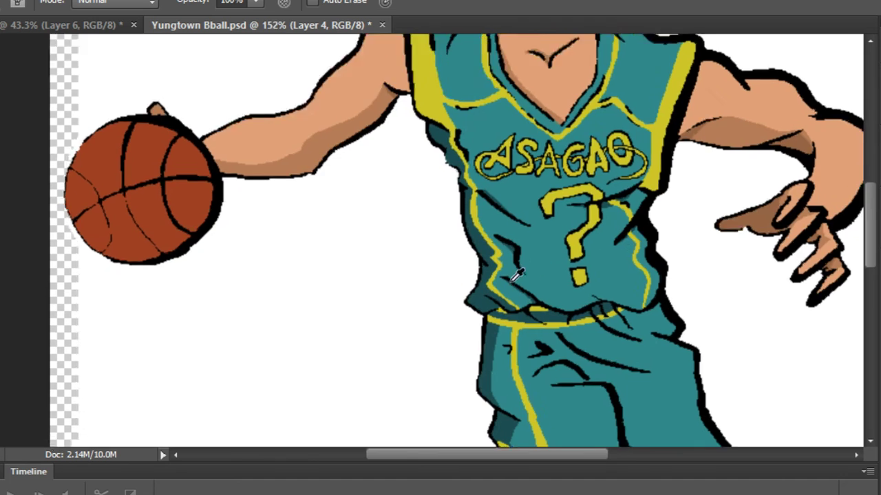
scroll(517, 273, "down", 4)
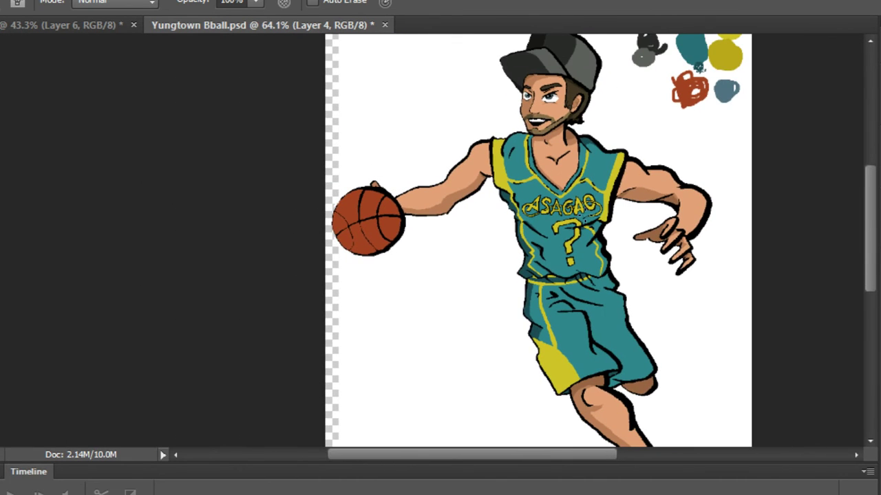
scroll(623, 271, "up", 1)
left_click_drag(576, 289, 547, 241)
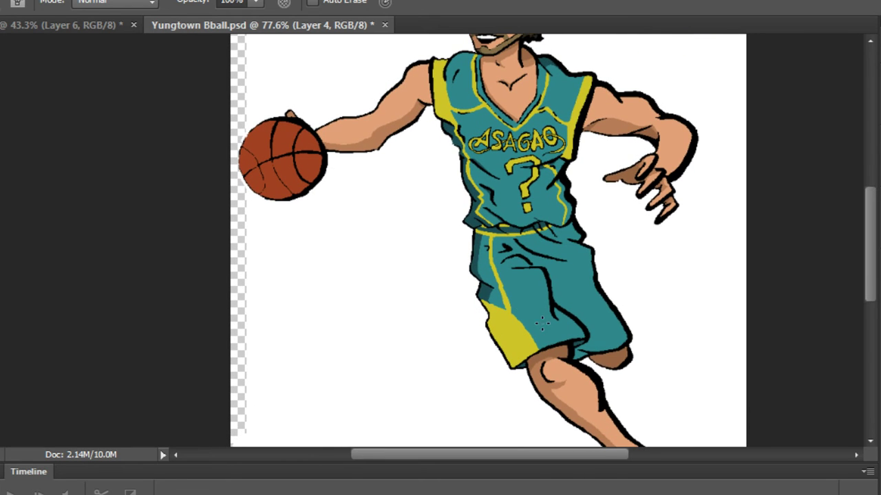
scroll(593, 275, "up", 3)
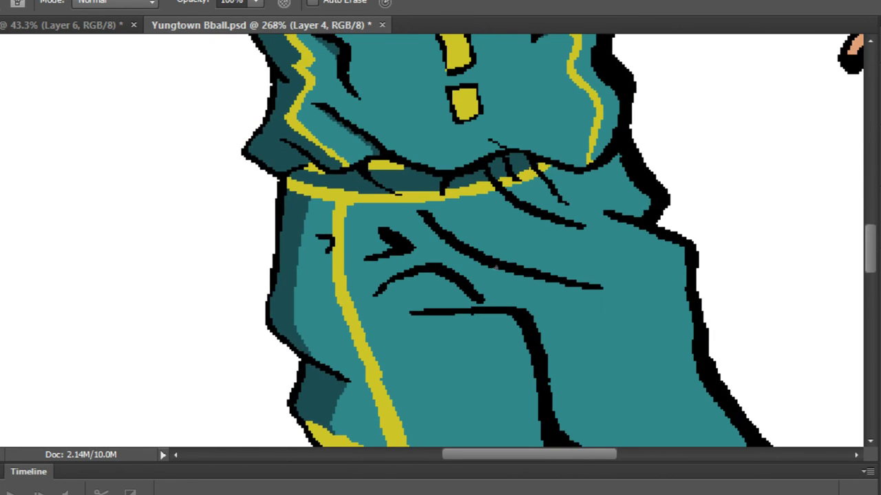
scroll(442, 273, "down", 2)
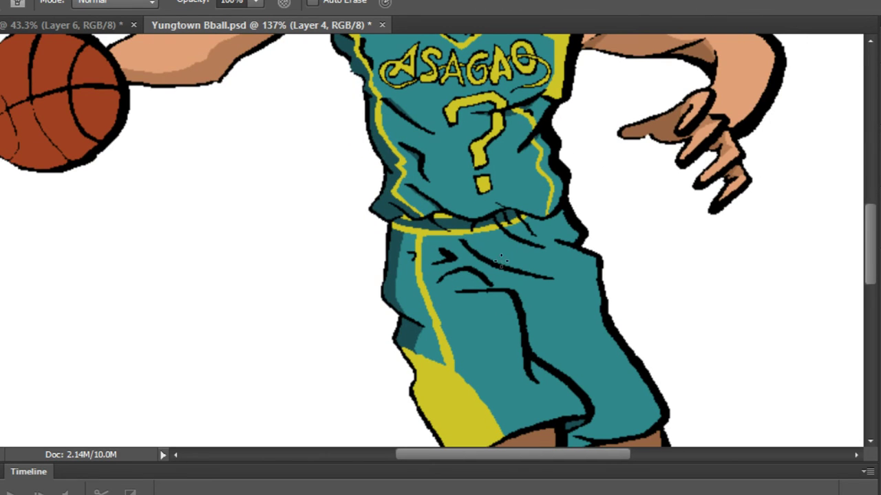
scroll(541, 309, "down", 1)
scroll(601, 401, "up", 3)
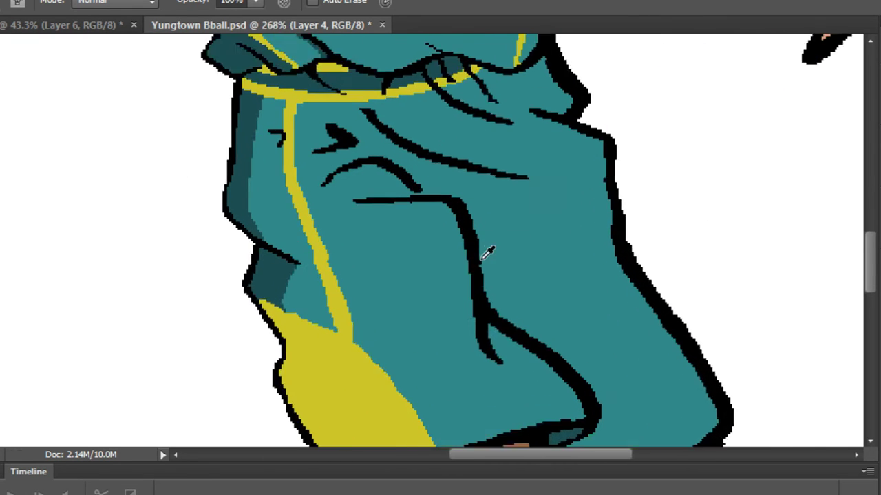
Try to pencil a deep teal shadow edge alongside the long fold line between the shorts' legs.
scroll(487, 254, "up", 1)
left_click_drag(501, 296, 433, 221)
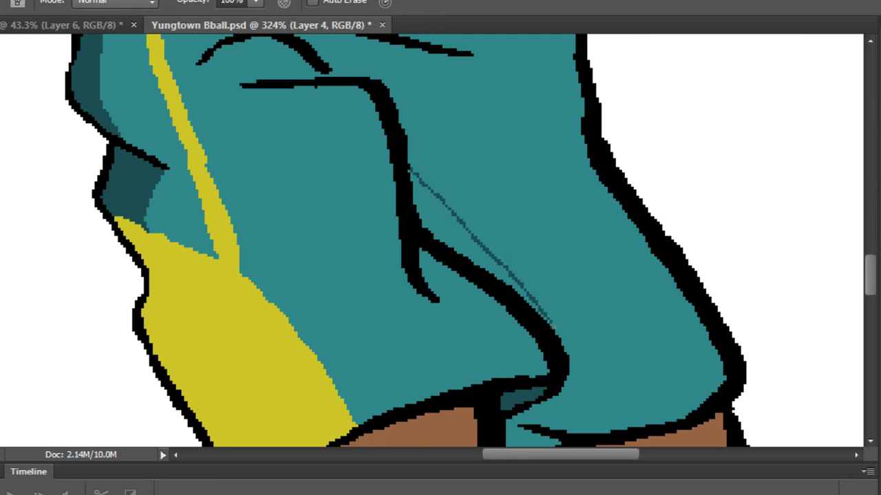
left_click_drag(566, 365, 537, 284)
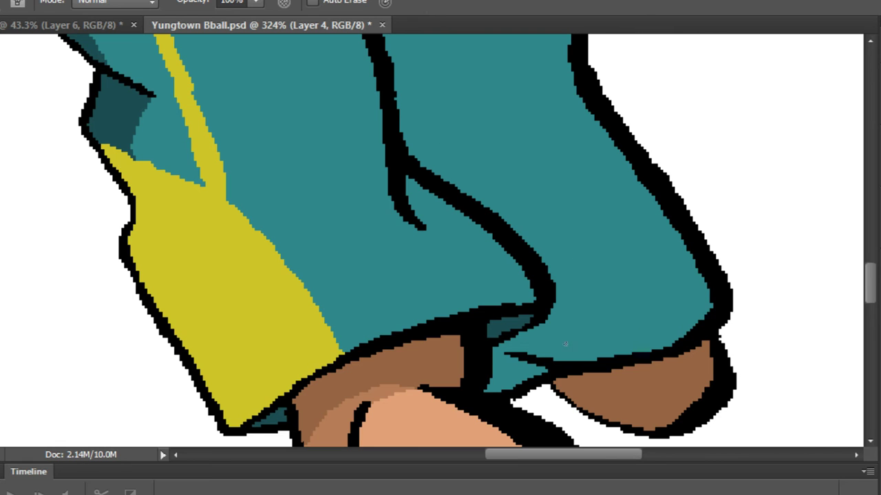
Edge the triangular teal area beneath the shorts' rear hem with deep teal pixels and fill it with the Paint Bucket.
scroll(564, 343, "up", 3)
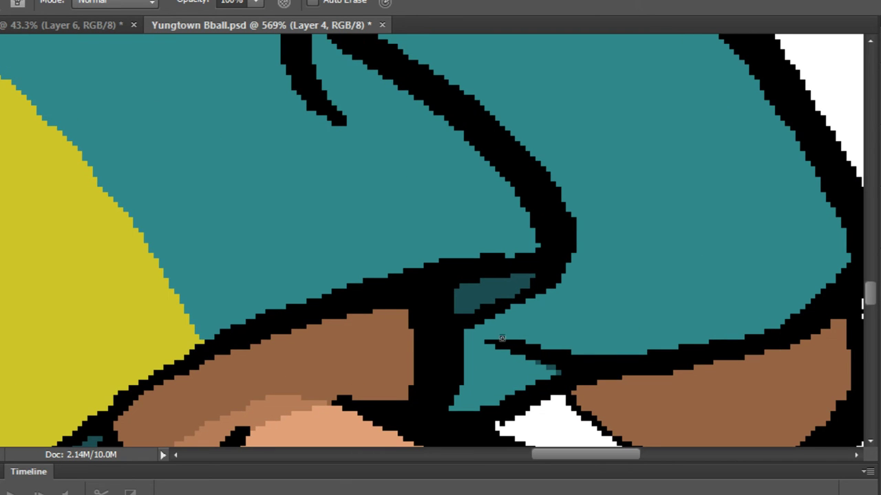
scroll(488, 352, "up", 3)
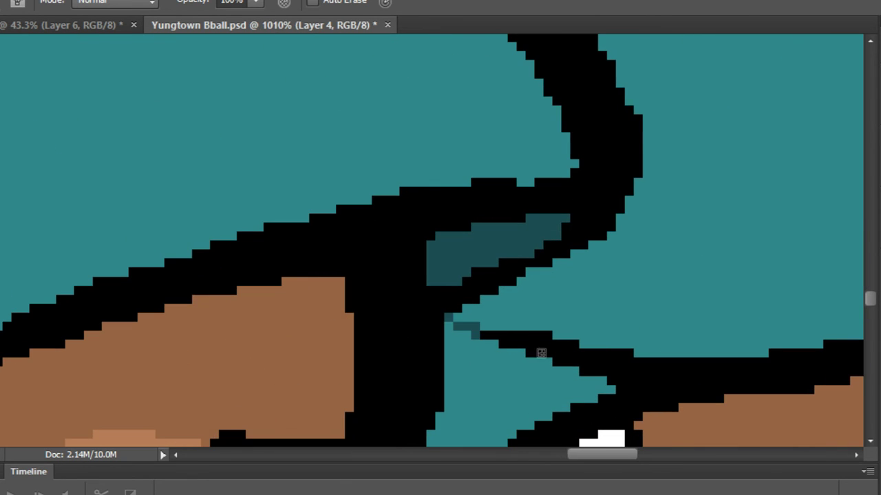
left_click(593, 400)
left_click_drag(606, 390, 523, 426)
left_click_drag(528, 424, 638, 265)
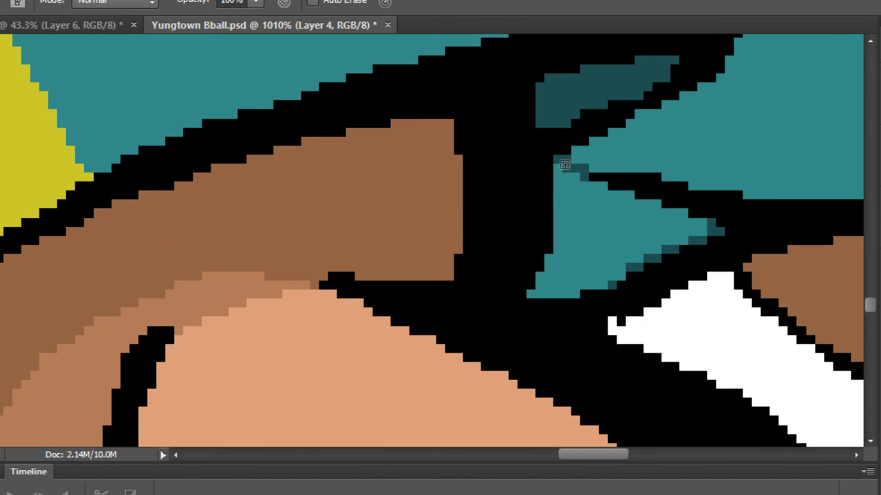
key("w")
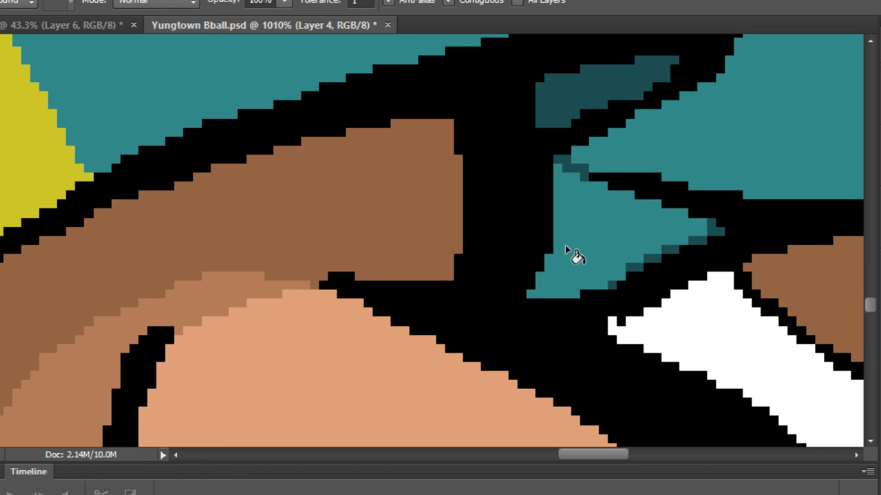
scroll(568, 248, "down", 5)
left_click_drag(561, 240, 530, 321)
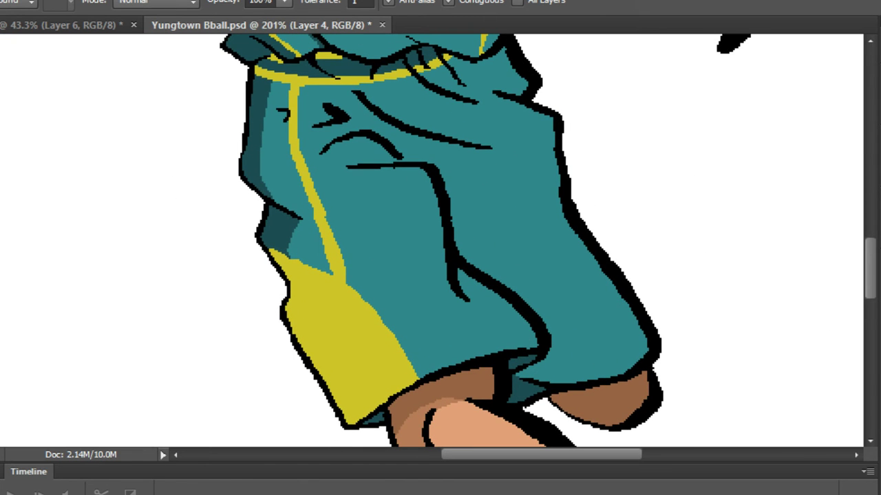
key("b")
scroll(319, 180, "up", 6)
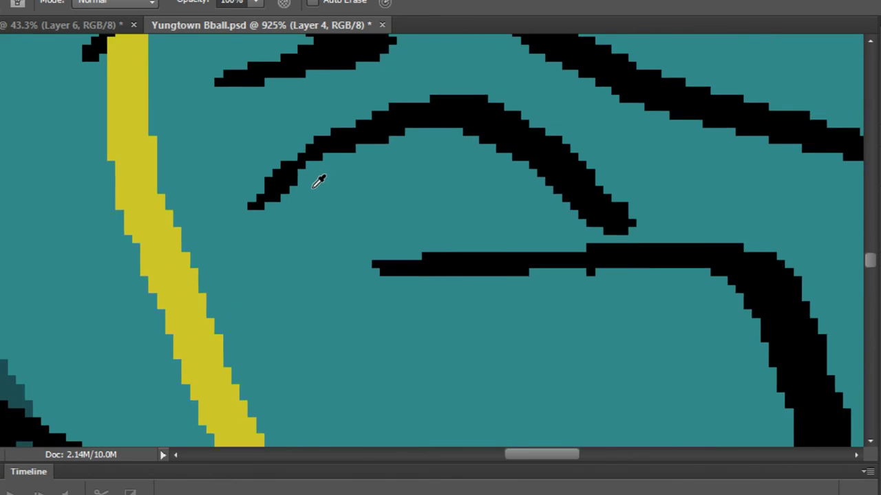
scroll(319, 181, "down", 5)
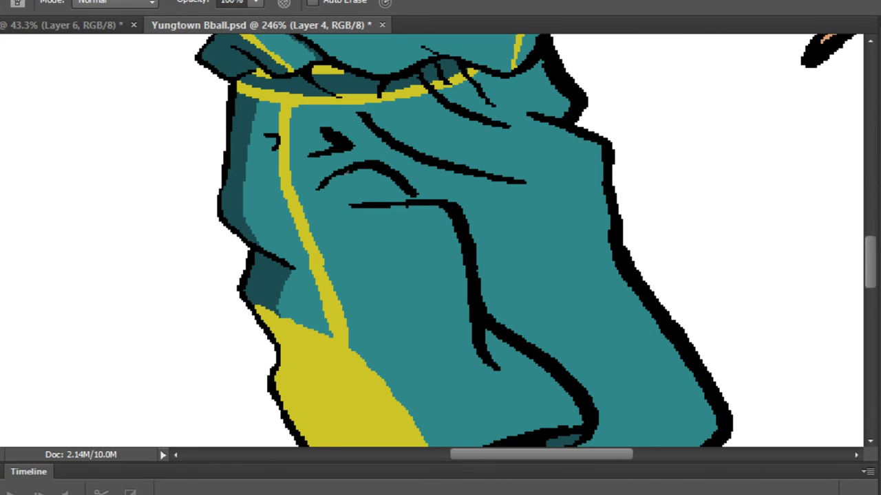
Outline a dark teal shadow under the jersey's wavy hem, from the yellow waistband trim to the black outline at the hip.
scroll(465, 180, "up", 3)
scroll(465, 180, "up", 4)
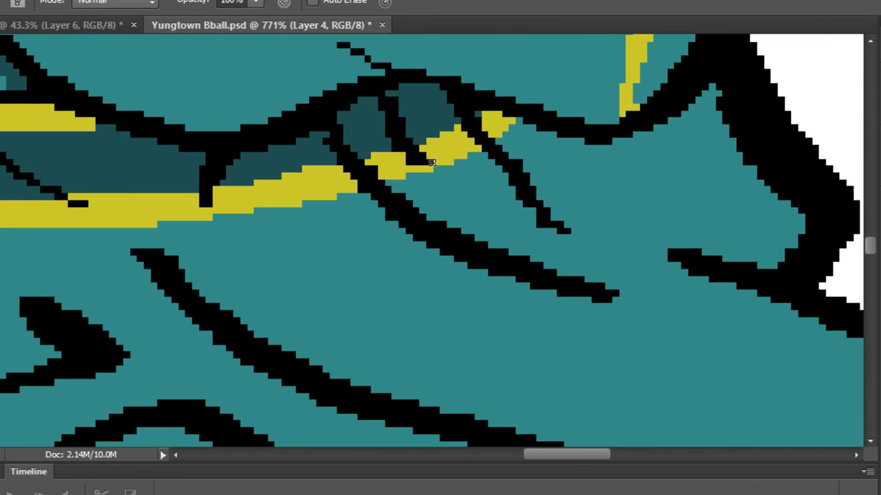
scroll(465, 180, "down", 4)
scroll(465, 180, "up", 3)
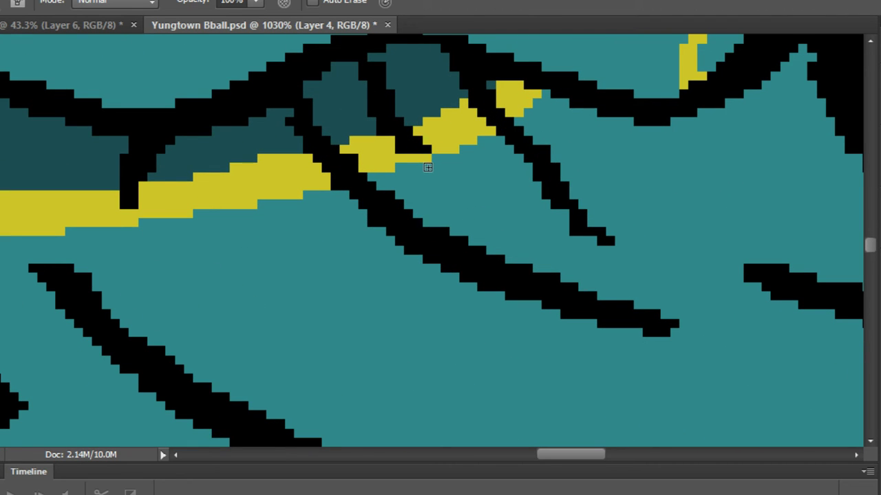
scroll(440, 175, "down", 2)
scroll(596, 144, "up", 3)
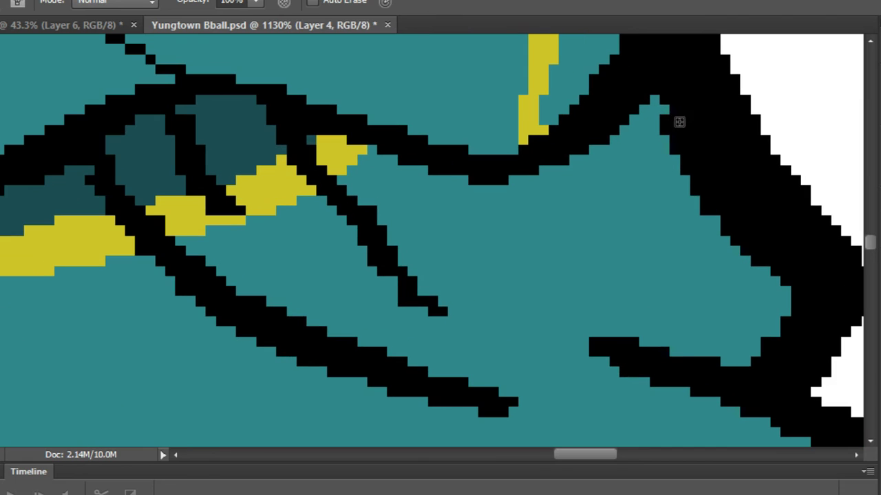
mouse_move(667, 139)
left_mouse_down()
mouse_move(602, 200)
mouse_move(505, 245)
left_mouse_up()
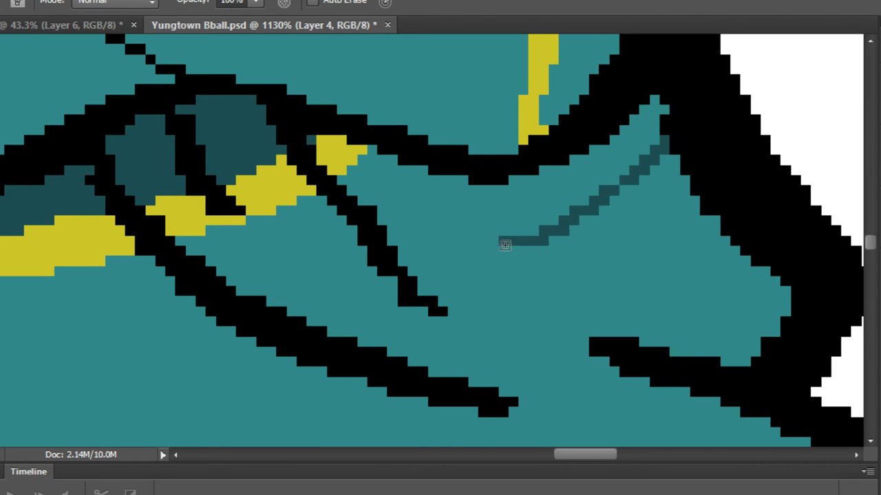
key("ctrl+z")
mouse_move(657, 102)
left_mouse_down()
mouse_move(587, 184)
mouse_move(519, 217)
mouse_move(450, 220)
mouse_move(418, 211)
mouse_move(342, 181)
mouse_move(368, 163)
left_mouse_up()
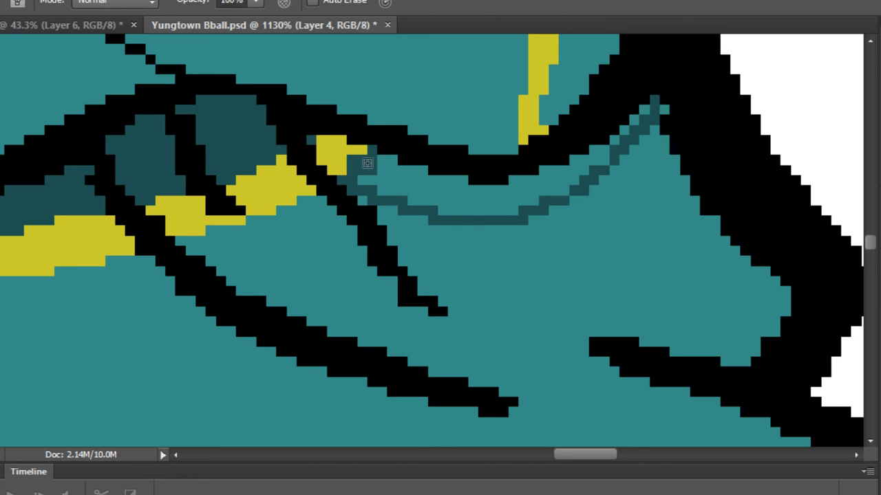
left_click_drag(462, 179, 514, 177)
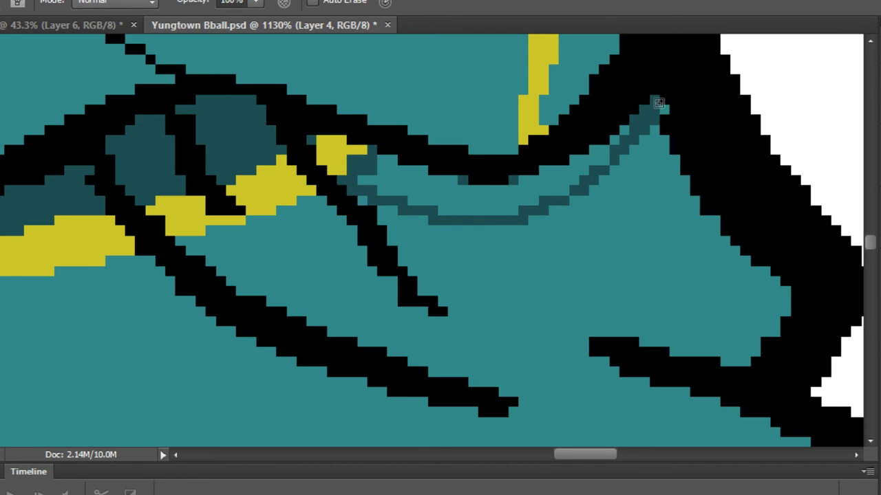
left_click(652, 105)
Fill the outlined shadow area under the jersey hem with the dark teal.
key("e")
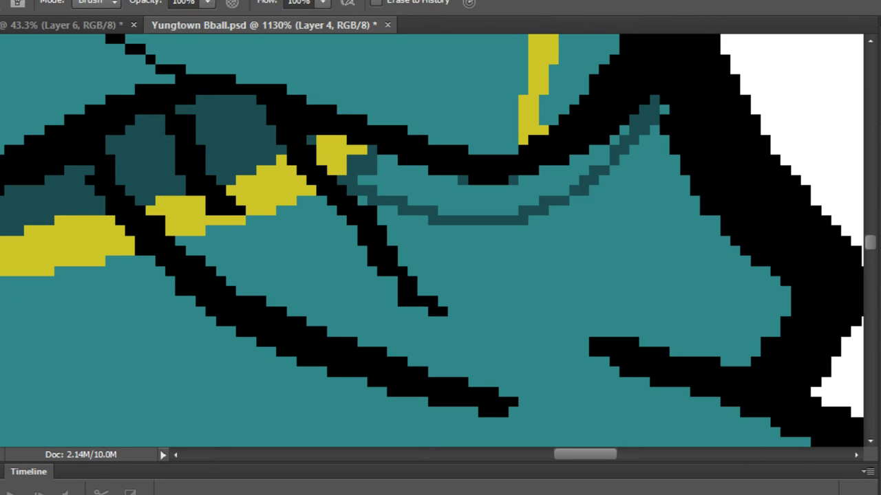
key("g")
left_click(465, 188)
scroll(465, 188, "down", 6)
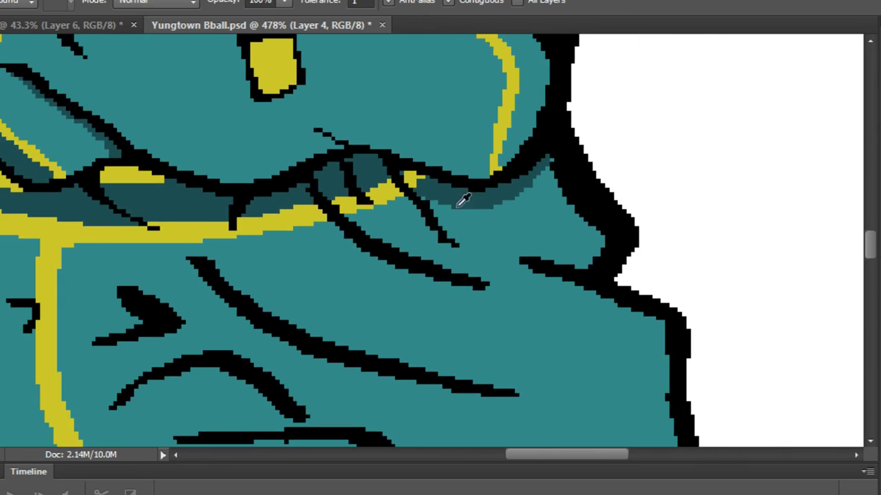
Examine the shading across the jersey, shorts and whole figure for areas still lacking shadow.
key("b")
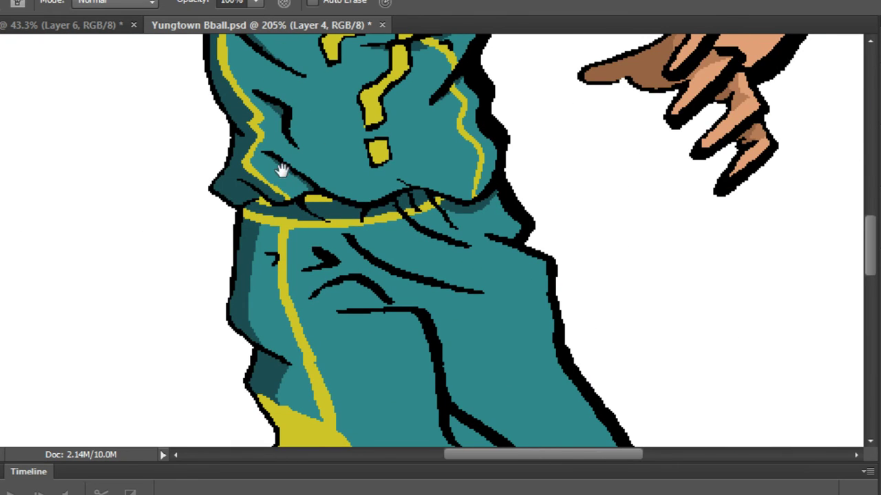
mouse_move(281, 171)
left_mouse_down()
mouse_move(285, 282)
mouse_move(450, 395)
mouse_move(437, 346)
left_mouse_up()
scroll(437, 346, "down", 3)
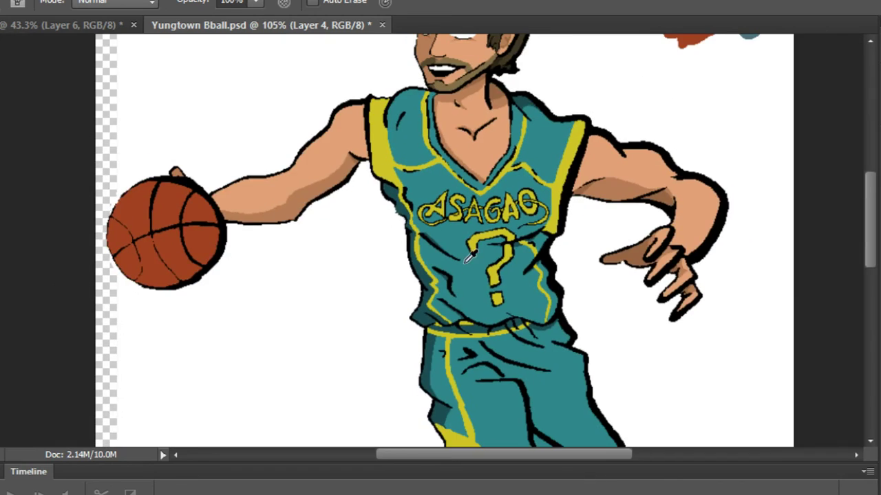
scroll(481, 247, "up", 1)
scroll(461, 218, "down", 2)
scroll(461, 219, "down", 3)
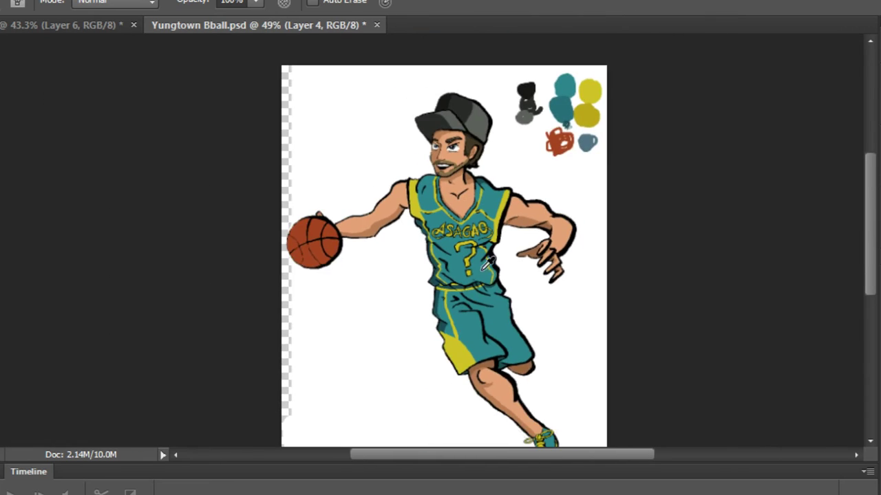
scroll(461, 219, "up", 3)
scroll(524, 324, "down", 5)
scroll(524, 324, "down", 1)
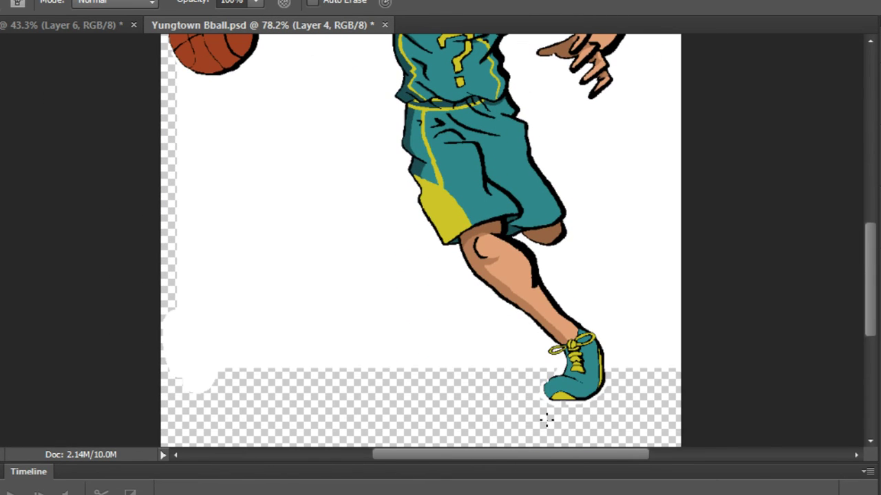
scroll(392, 197, "up", 2)
scroll(460, 229, "up", 3)
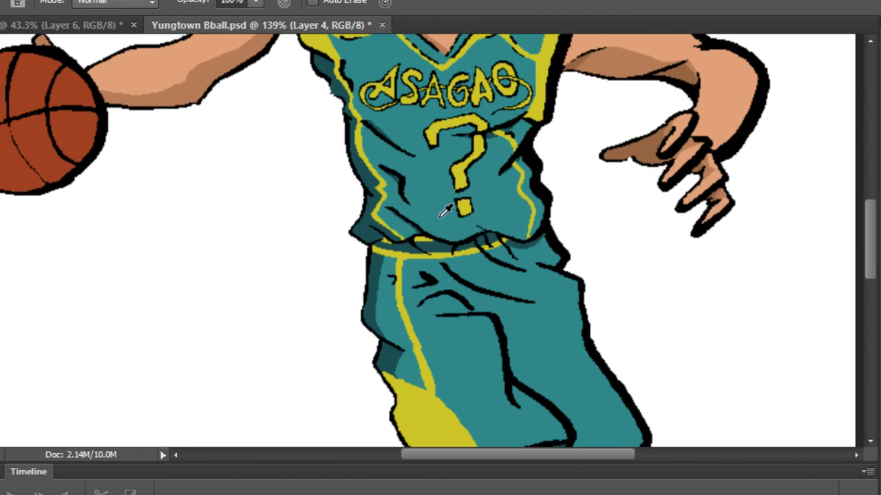
scroll(448, 309, "up", 3)
scroll(441, 282, "down", 4)
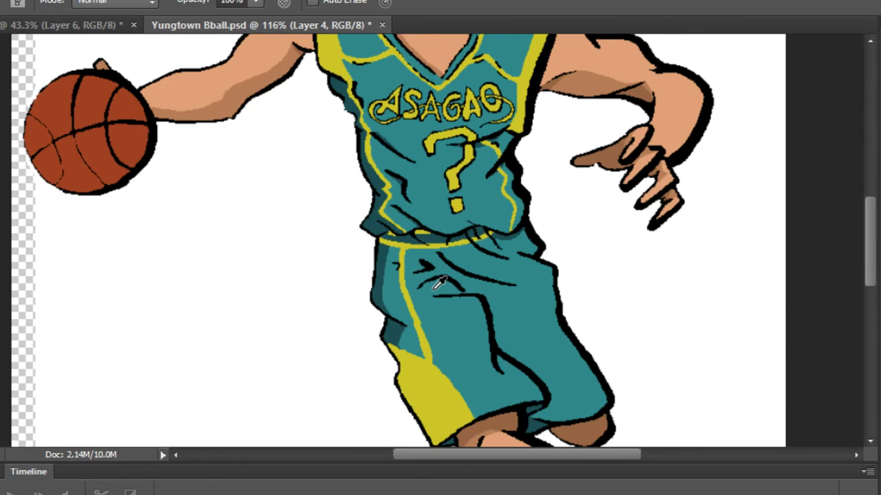
scroll(441, 283, "down", 1)
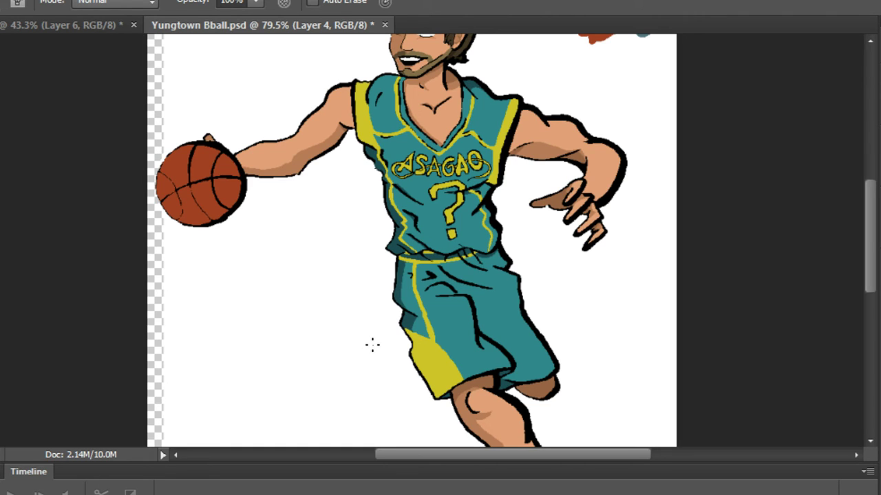
Outline a curved dark teal shadow across the tip of the shoe's toe and fill it.
scroll(371, 345, "down", 6)
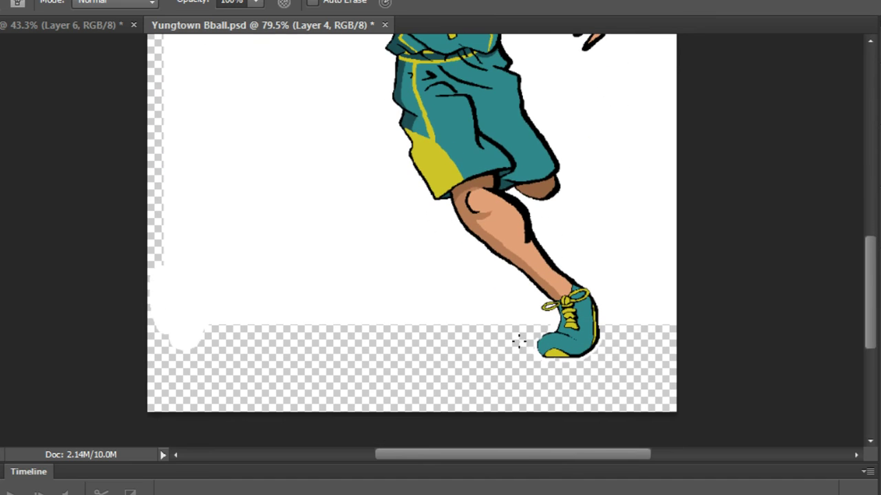
scroll(648, 364, "up", 5)
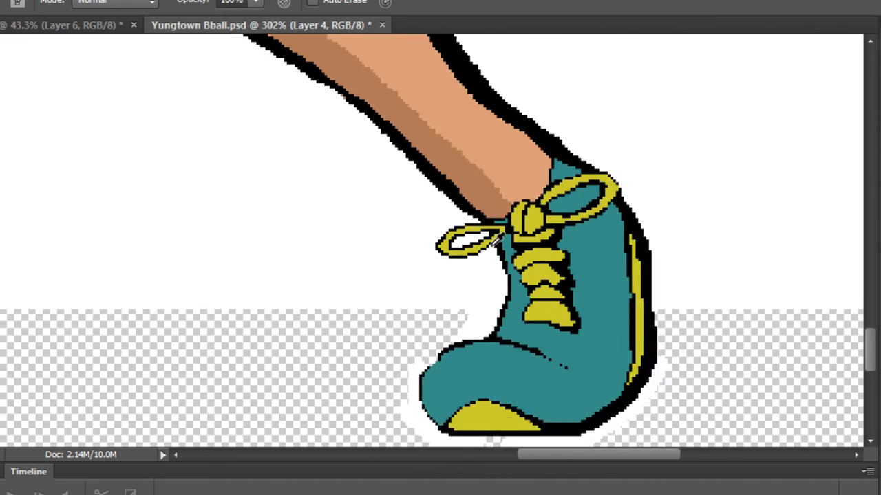
scroll(516, 249, "down", 2)
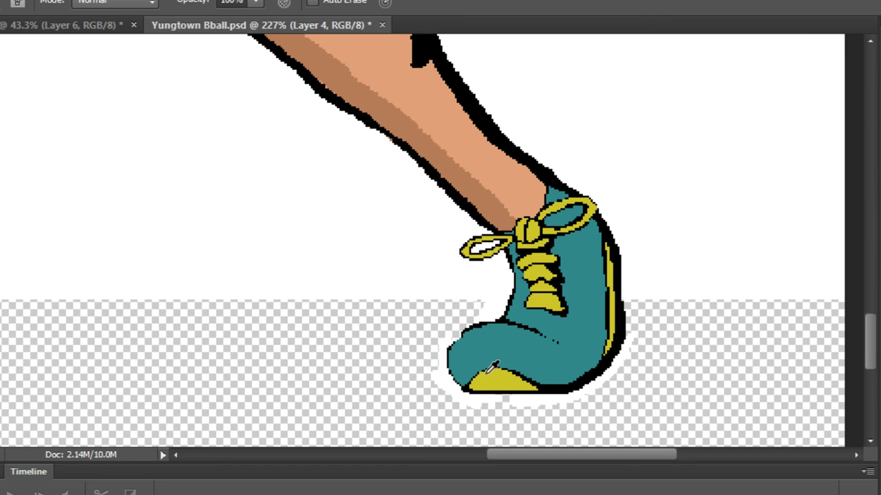
scroll(494, 367, "up", 4)
left_click_drag(477, 228, 460, 253)
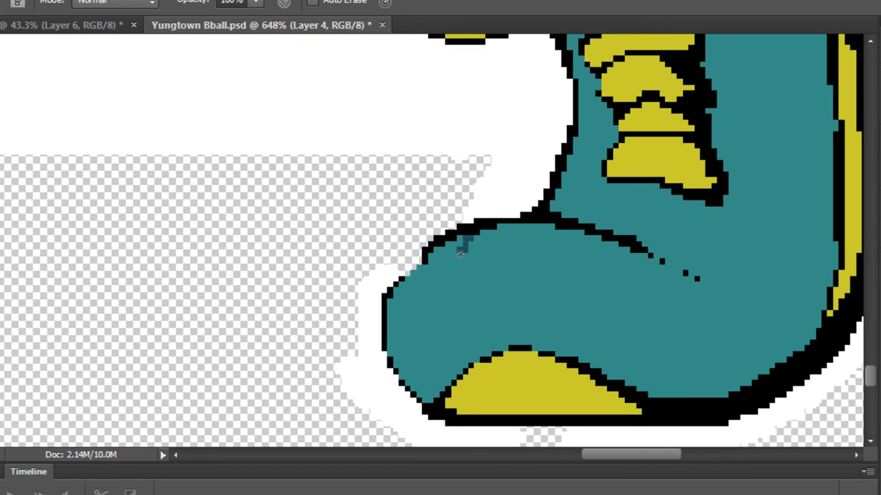
key("ctrl+z")
scroll(470, 364, "up", 2)
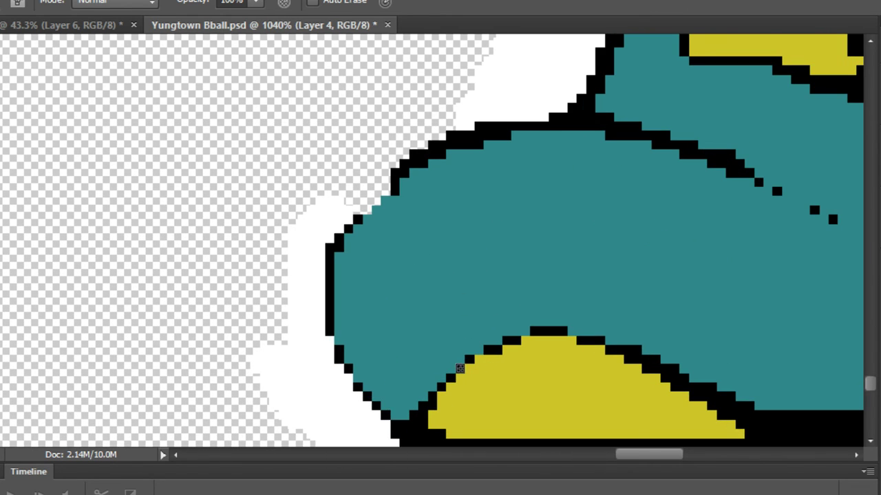
mouse_move(459, 369)
left_mouse_down()
mouse_move(434, 341)
mouse_move(420, 295)
mouse_move(422, 224)
mouse_move(446, 178)
mouse_move(497, 135)
mouse_move(457, 165)
mouse_move(418, 215)
mouse_move(406, 259)
mouse_move(429, 352)
left_mouse_up()
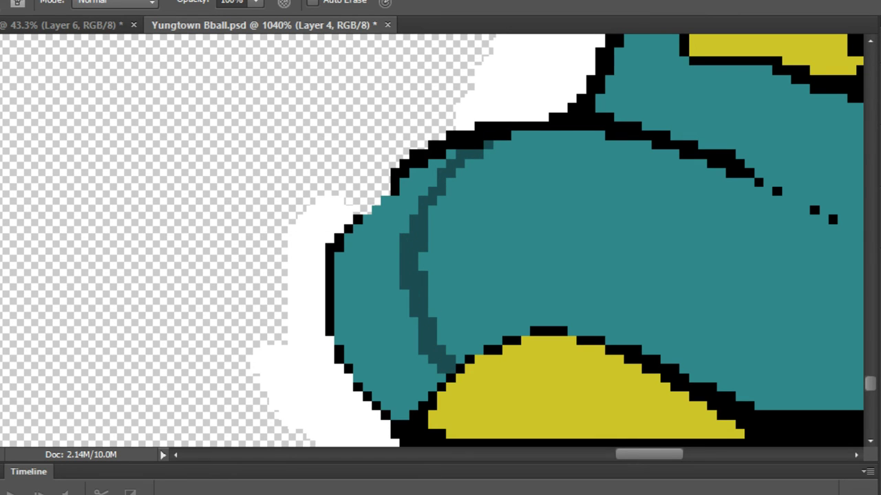
key("g")
left_click(357, 328)
scroll(385, 257, "down", 6)
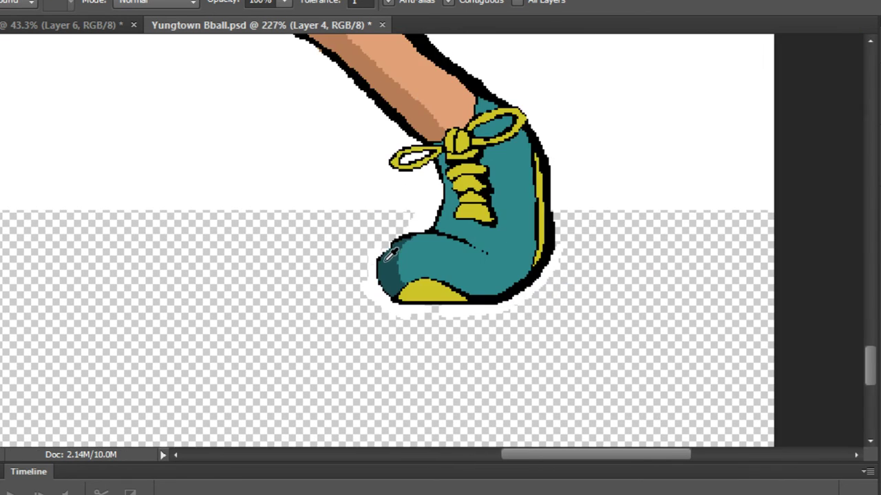
Examine the shading on the shoe and lower leg at different magnifications.
scroll(389, 255, "down", 4)
scroll(413, 275, "up", 2)
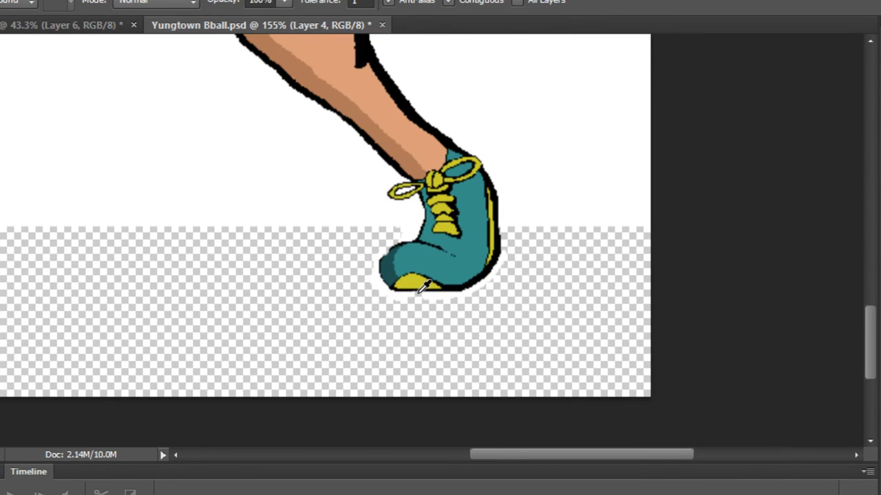
scroll(425, 286, "up", 3)
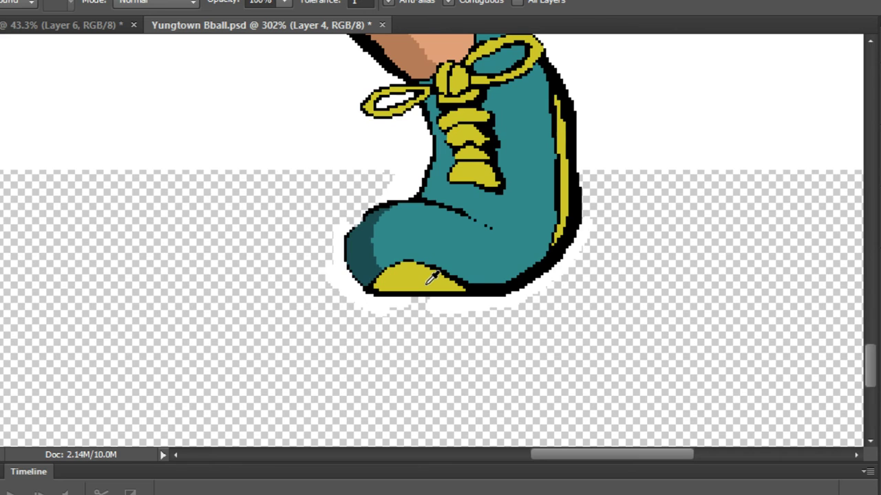
scroll(432, 276, "down", 2)
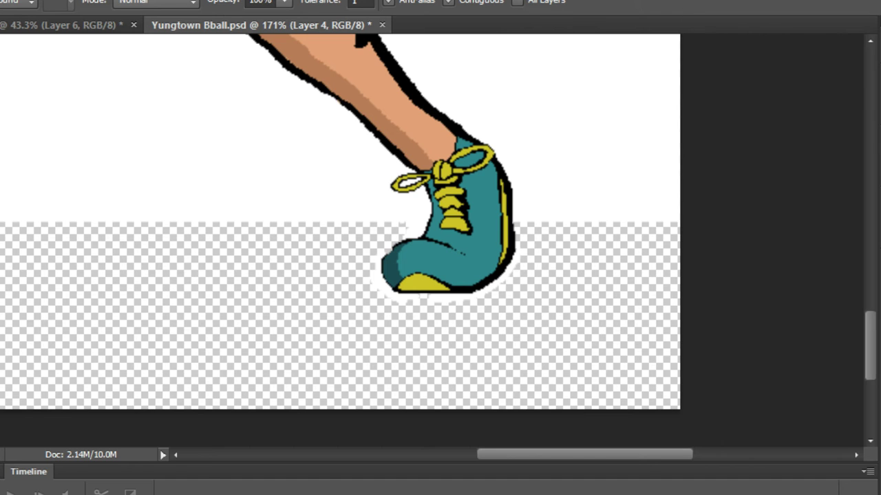
scroll(326, 243, "up", 1)
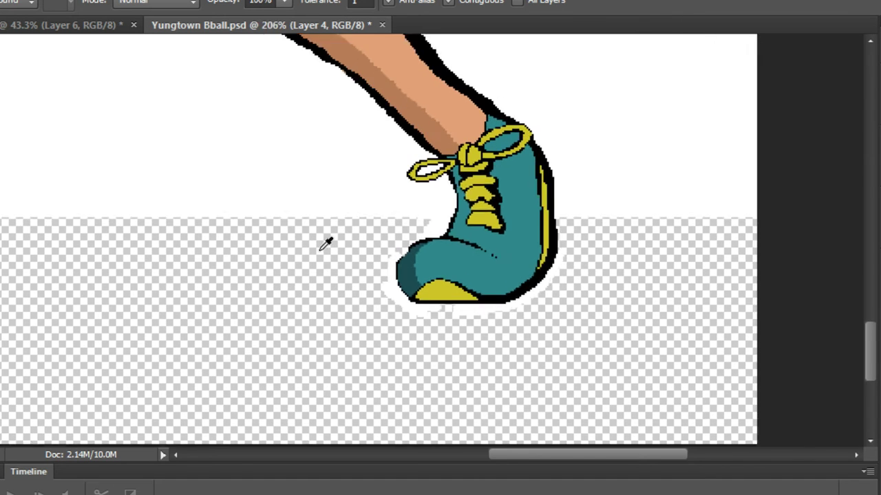
scroll(326, 244, "down", 2)
scroll(326, 244, "down", 2)
Sample the darker of the two teal swatches beside the cap as the painting colour.
scroll(324, 252, "up", 10)
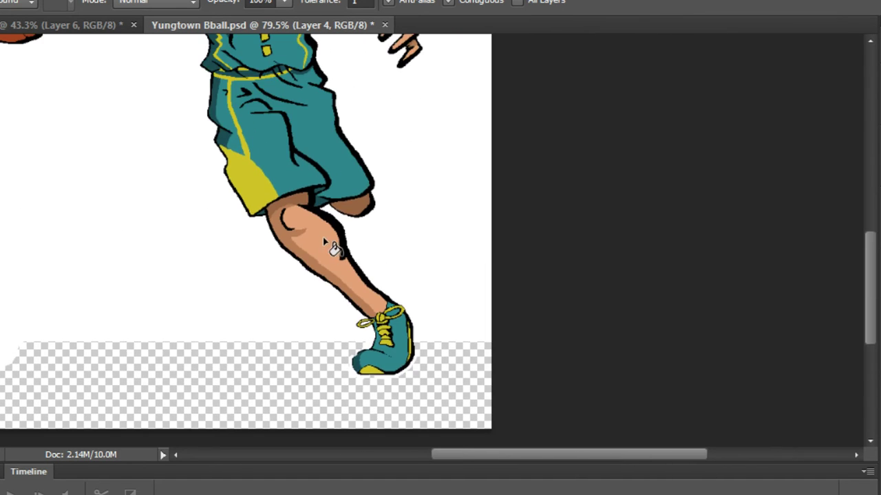
scroll(330, 234, "up", 3)
left_click(427, 87)
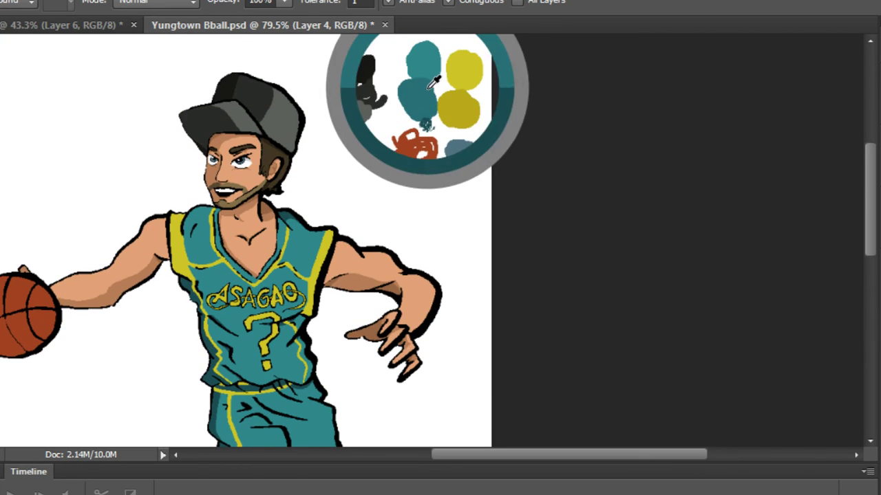
Paint a mid-teal shadow band with the Pencil along the dark edge of the diagonal jersey fold below the ASAGAO lettering.
scroll(48, 365, "up", 3)
scroll(296, 247, "up", 5)
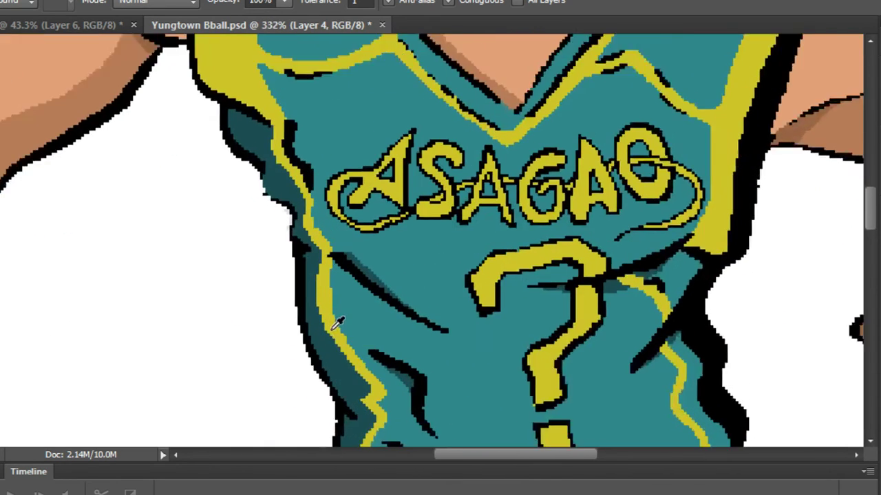
key("g")
scroll(323, 117, "up", 4)
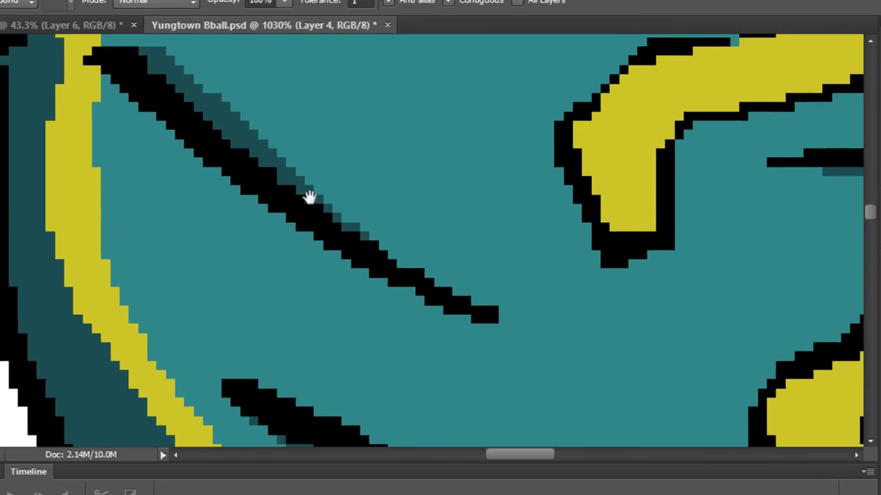
key("b")
scroll(238, 154, "up", 2)
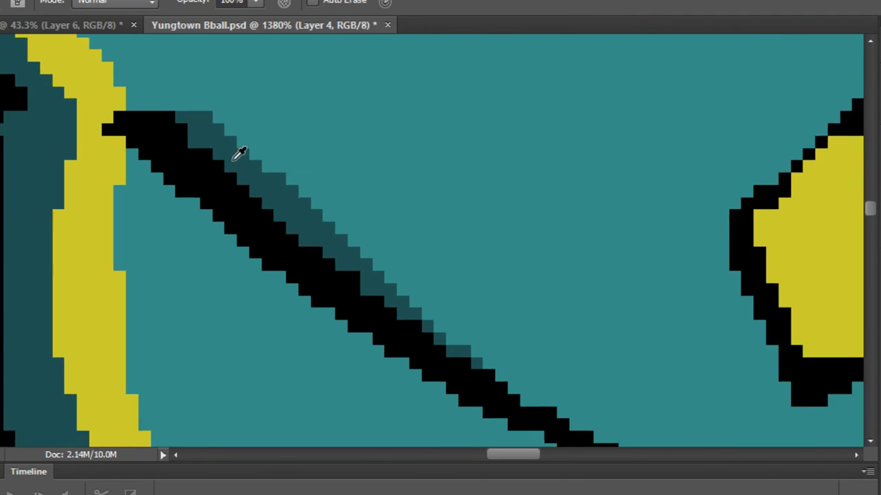
left_click(214, 113)
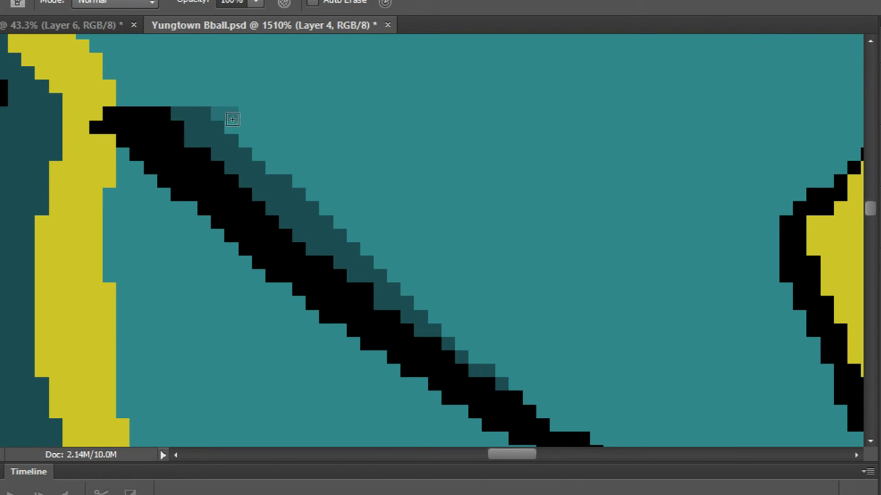
mouse_move(236, 120)
left_mouse_down()
mouse_move(273, 153)
mouse_move(212, 113)
mouse_move(330, 233)
mouse_move(562, 420)
mouse_move(474, 349)
left_mouse_up()
mouse_move(599, 424)
left_mouse_down()
mouse_move(404, 278)
mouse_move(155, 43)
mouse_move(373, 251)
left_mouse_up()
left_click_drag(243, 191, 333, 302)
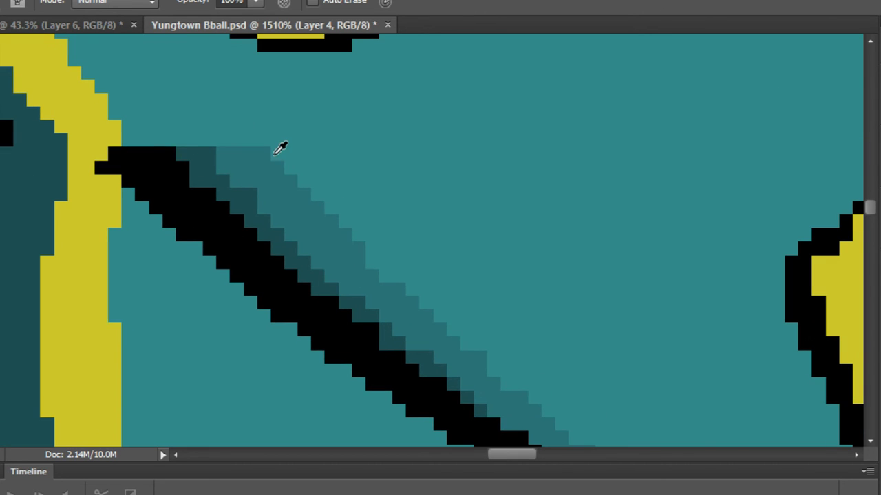
Sample the jersey's base teal and trim the outer edge of the mid-teal shadow along the diagonal fold below the ASAGAO lettering.
left_click(278, 131, "alt")
mouse_move(260, 146)
left_mouse_down()
mouse_move(320, 193)
mouse_move(210, 86)
left_mouse_up()
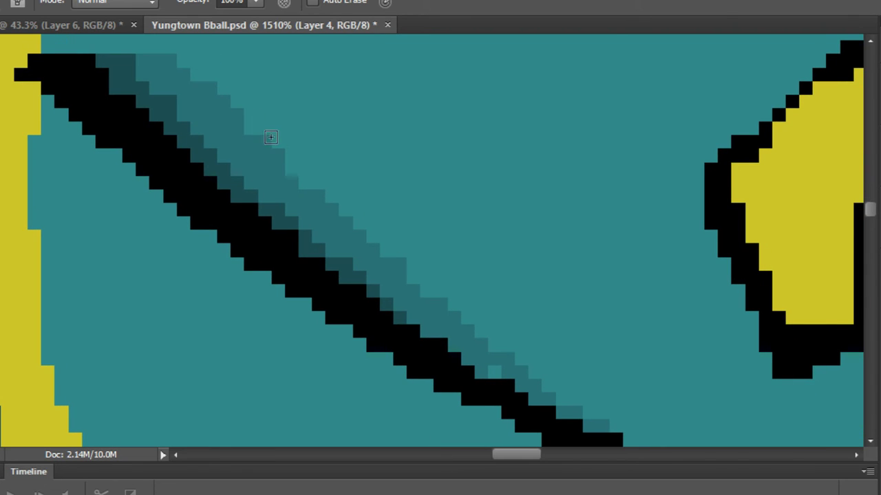
mouse_move(271, 137)
left_mouse_down()
mouse_move(316, 190)
mouse_move(214, 116)
left_mouse_up()
key("ctrl+z")
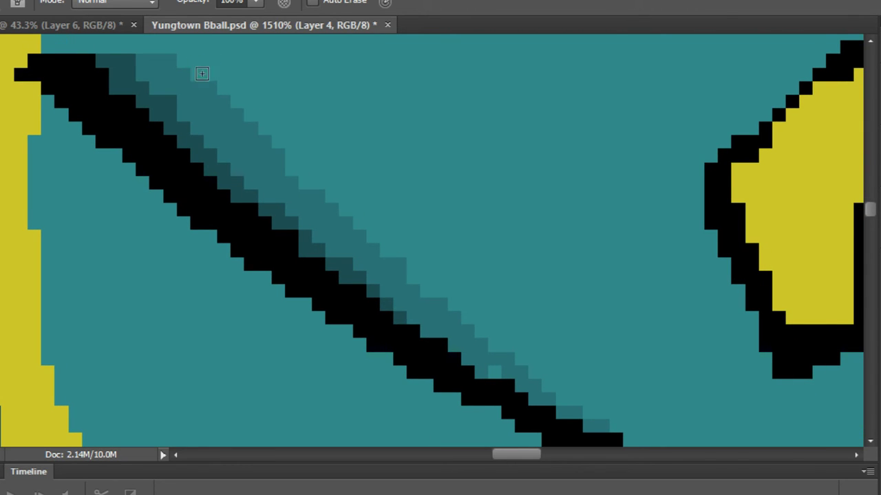
mouse_move(201, 73)
left_mouse_down()
mouse_move(375, 247)
mouse_move(606, 432)
left_mouse_up()
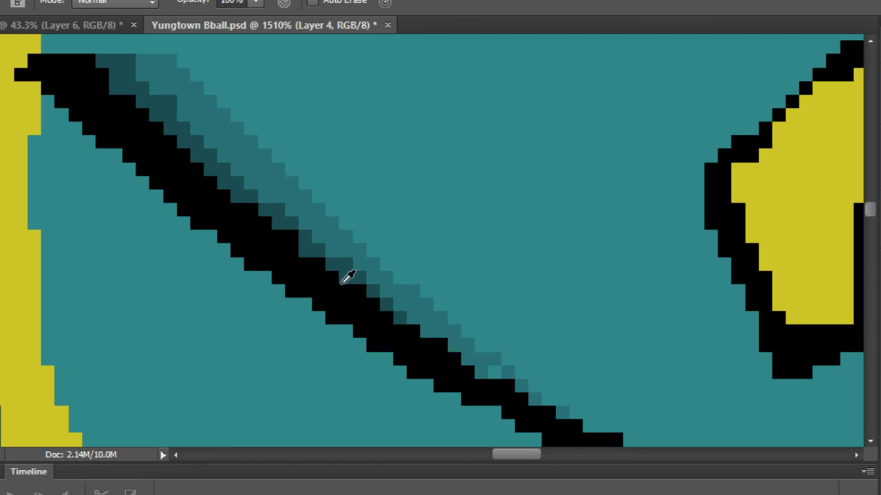
left_click(264, 153)
scroll(475, 353, "down", 3)
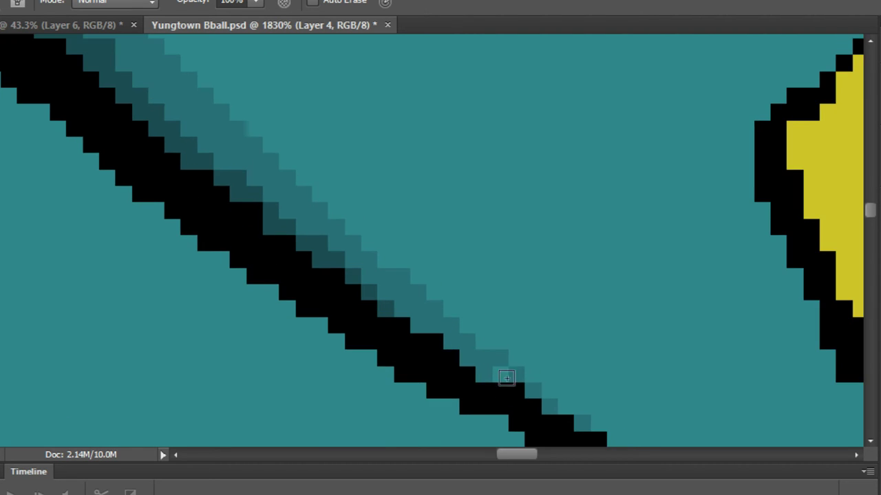
scroll(553, 325, "down", 6)
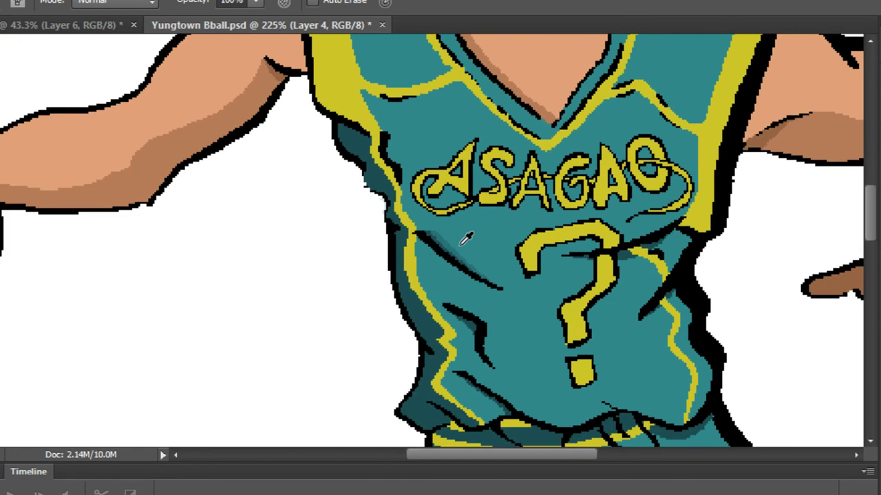
Paint base teal over the upper end of the diagonal fold's shadow beside the yellow stripe to taper it.
scroll(470, 238, "up", 5)
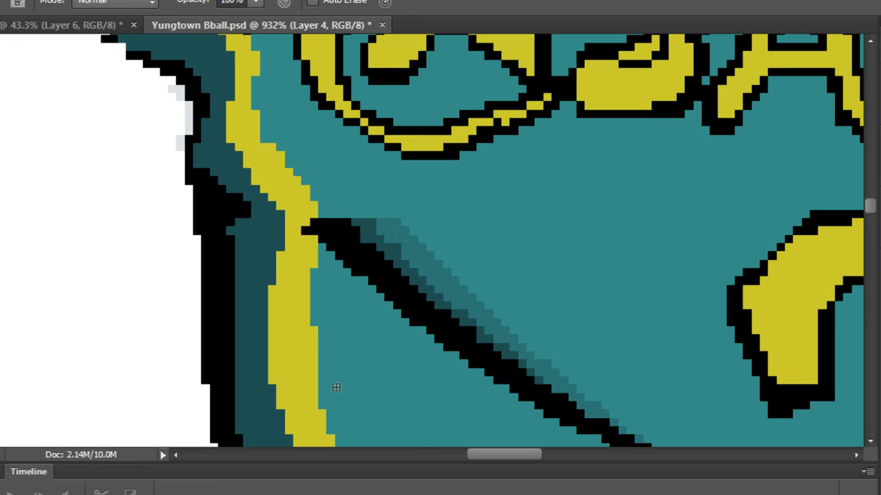
scroll(465, 243, "down", 4)
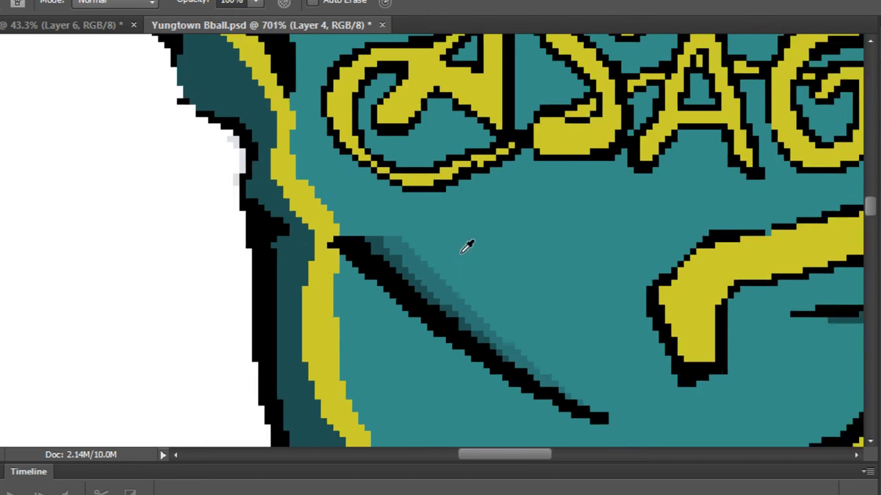
scroll(468, 233, "up", 4)
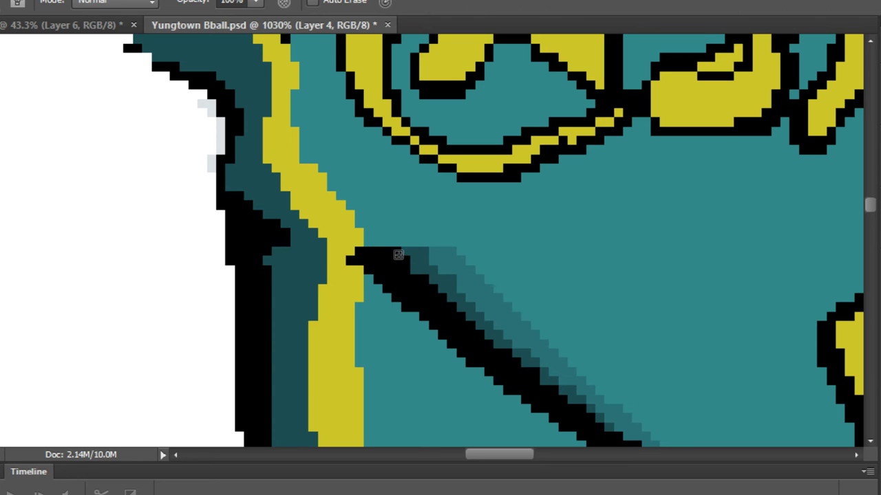
scroll(491, 252, "up", 2)
scroll(314, 233, "up", 1)
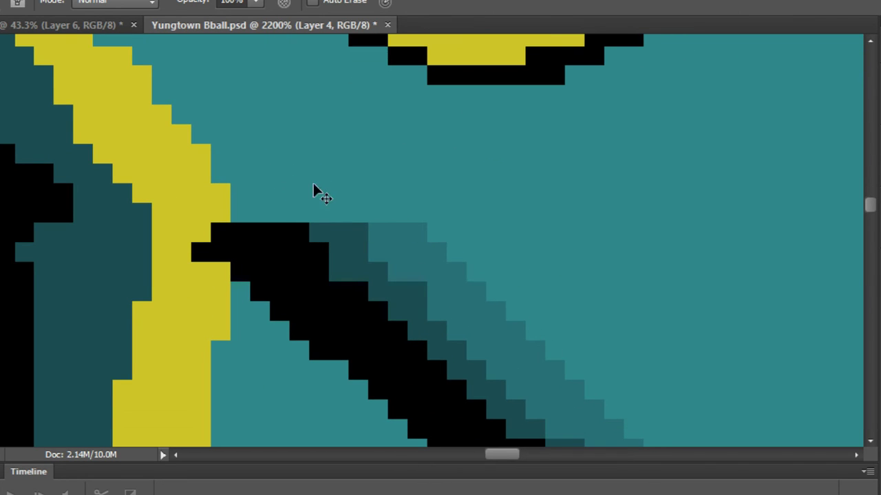
mouse_move(387, 235)
left_mouse_down()
mouse_move(468, 287)
mouse_move(295, 181)
mouse_move(515, 330)
left_mouse_up()
key("ctrl+z")
left_click(362, 227)
mouse_move(342, 221)
left_mouse_down()
mouse_move(596, 372)
mouse_move(331, 179)
mouse_move(431, 261)
left_mouse_up()
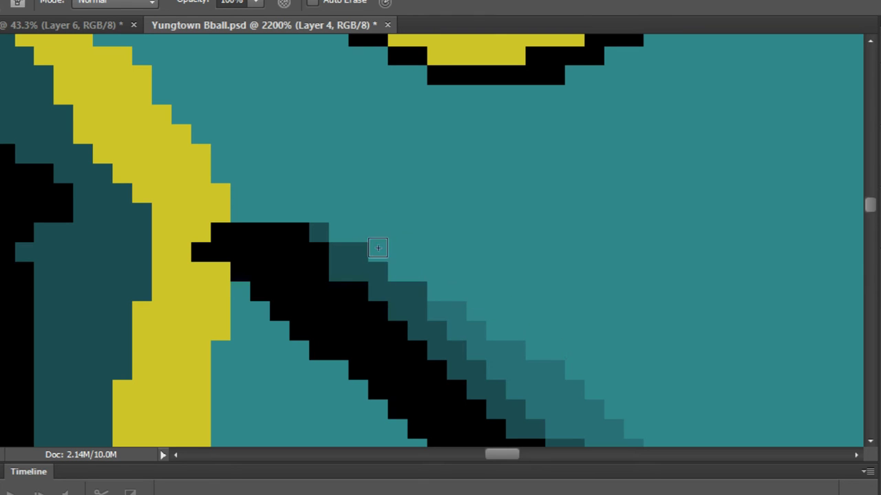
mouse_move(379, 245)
left_mouse_down()
mouse_move(586, 374)
mouse_move(295, 148)
mouse_move(344, 207)
mouse_move(485, 309)
left_mouse_up()
Even out the stepped outer edge along the middle and lower part of the diagonal fold's mid-teal shadow.
scroll(470, 293, "up", 3)
left_click_drag(387, 255, 428, 275)
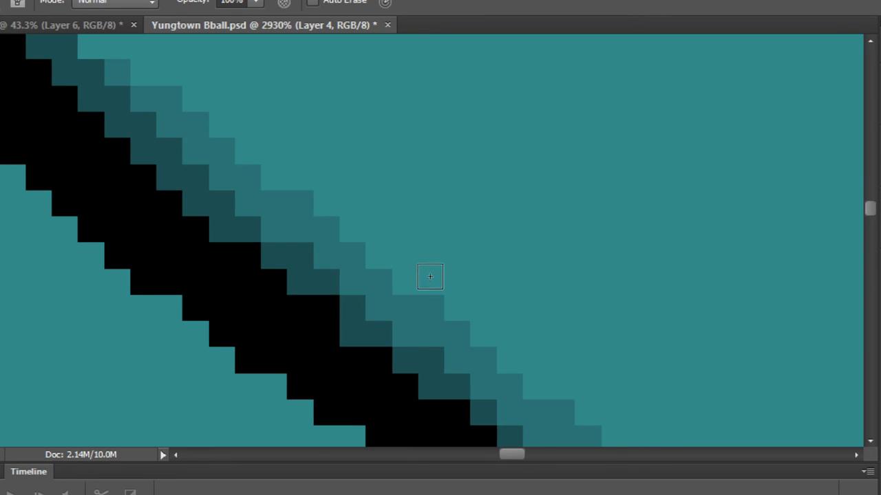
scroll(454, 279, "down", 10)
scroll(474, 285, "up", 3)
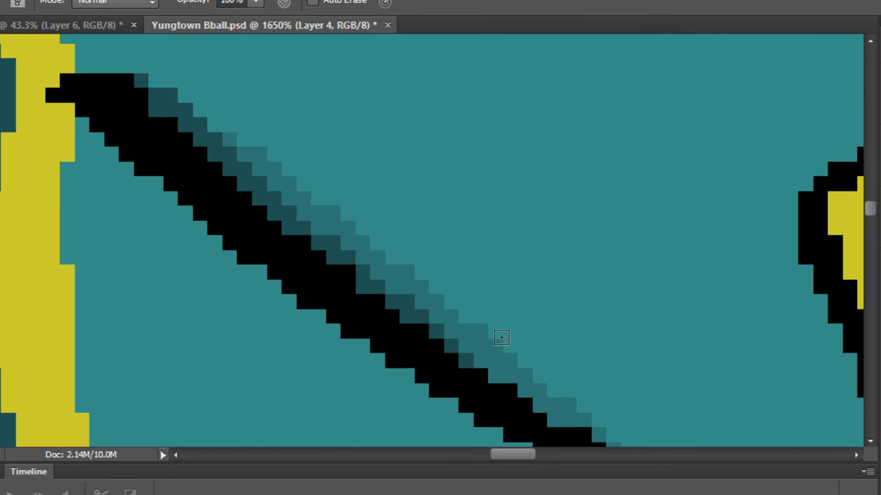
mouse_move(501, 337)
left_mouse_down()
mouse_move(468, 318)
mouse_move(374, 216)
mouse_move(501, 354)
mouse_move(540, 360)
left_mouse_up()
scroll(520, 337, "down", 6)
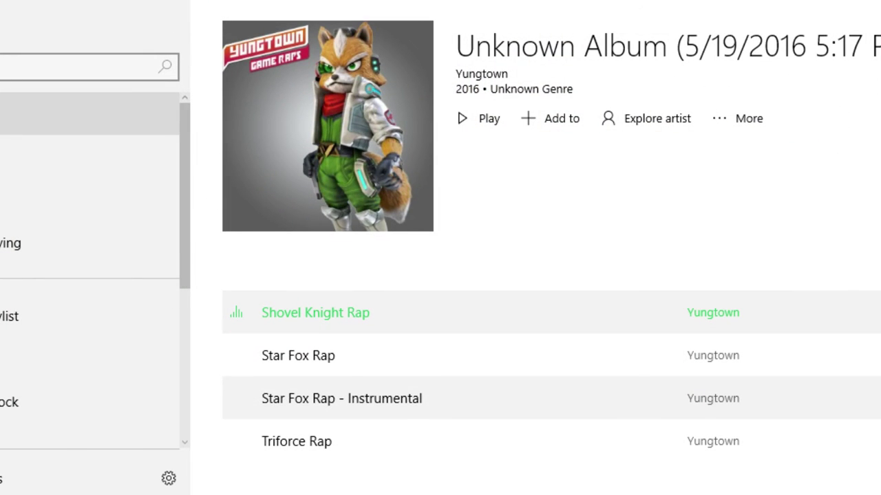
Switch to the music player, return to the album collection and play the album Under the Covers.
left_click(83, 120)
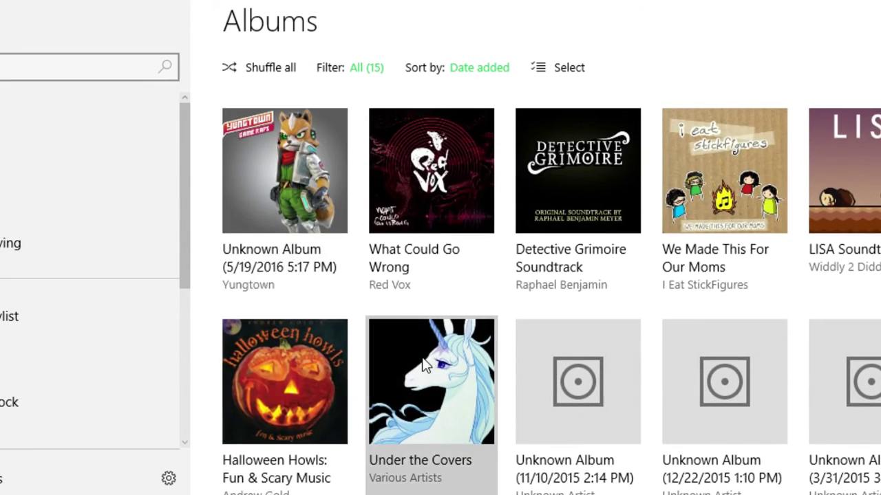
left_click(372, 354)
left_click(471, 125)
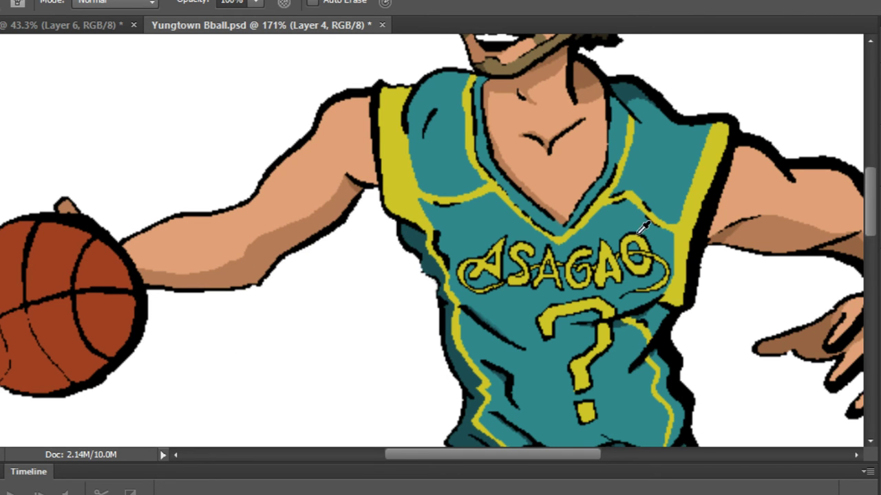
Paint a mid-teal shadow along the inner side of the small curved shoulder fold, extending it past the fold's upper tip.
scroll(645, 227, "down", 5)
scroll(733, 96, "up", 3)
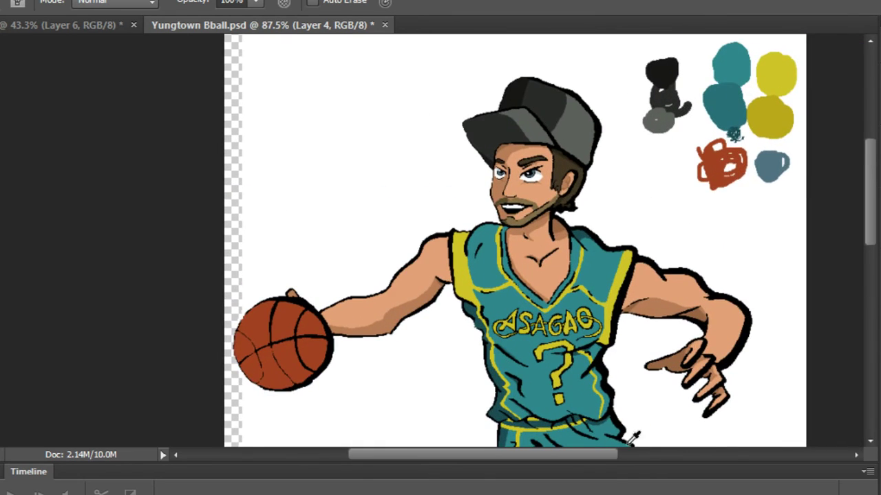
scroll(485, 331, "up", 4)
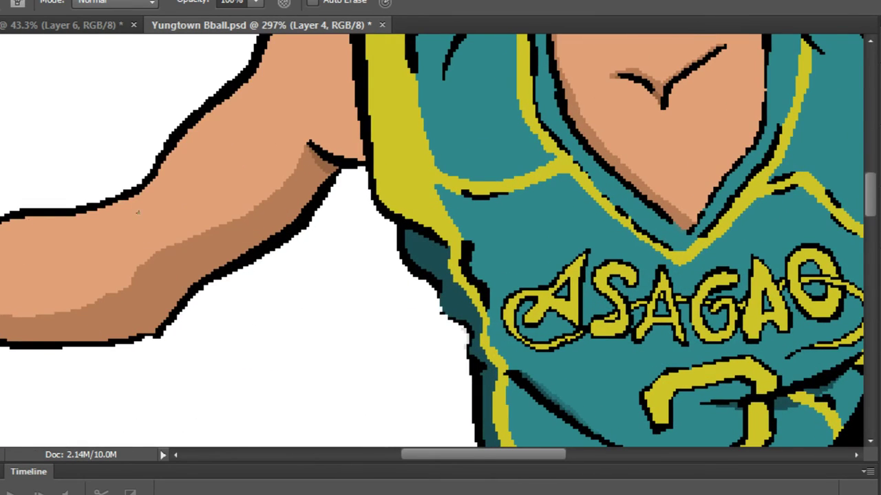
scroll(236, 210, "up", 3)
scroll(257, 350, "down", 3)
scroll(328, 289, "up", 5)
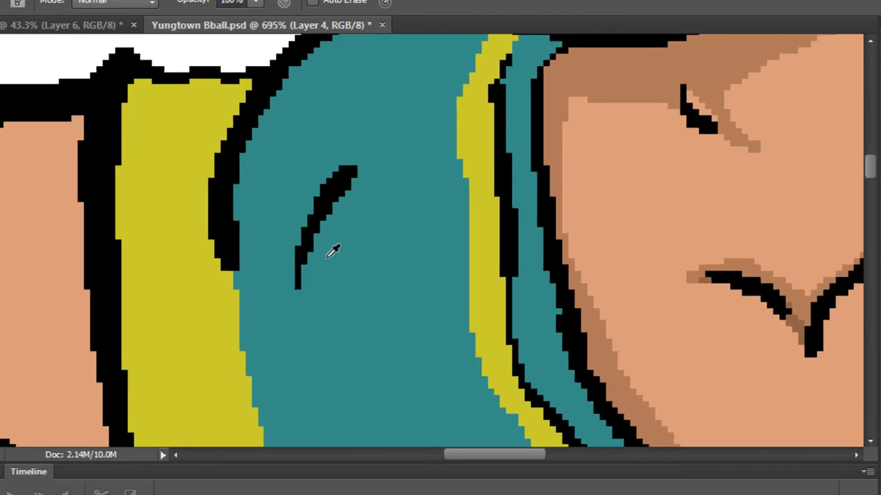
scroll(303, 241, "down", 6)
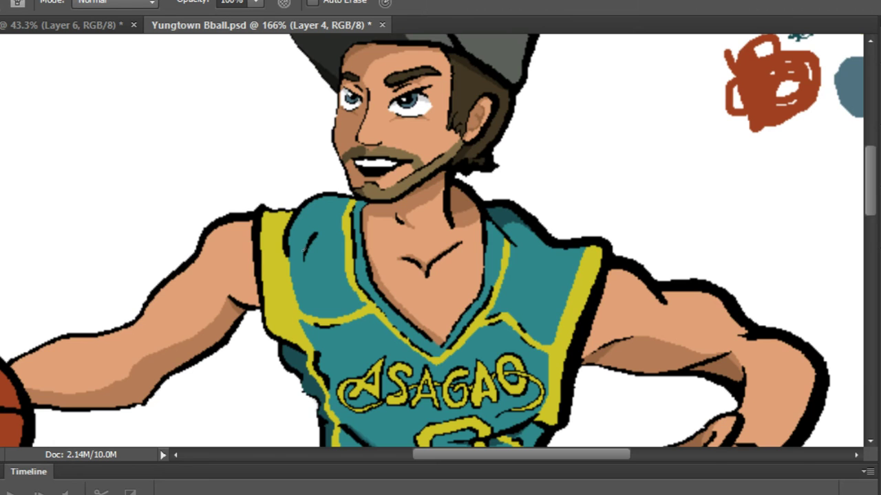
scroll(300, 212, "up", 6)
scroll(369, 243, "down", 2)
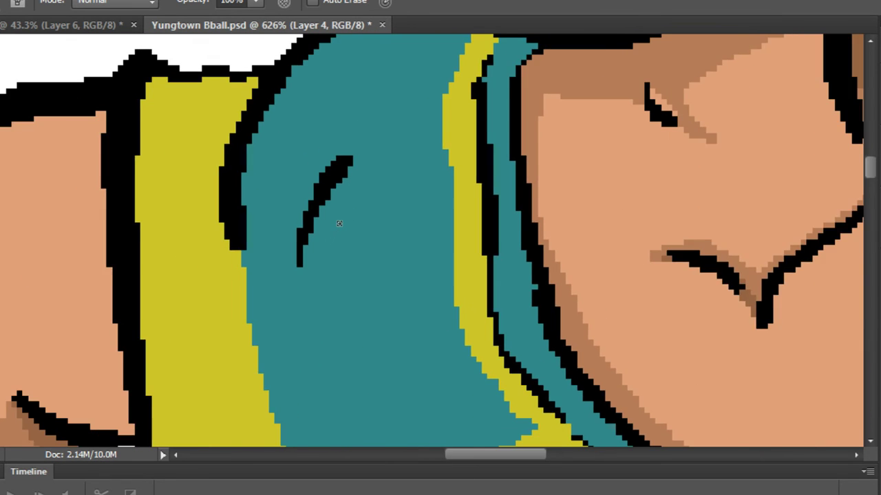
scroll(339, 223, "down", 2)
scroll(258, 272, "up", 3)
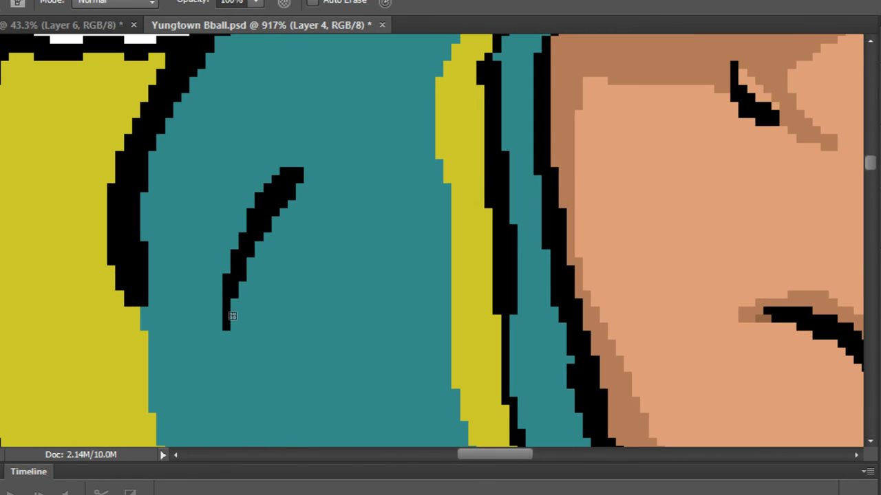
mouse_move(232, 315)
left_mouse_down()
mouse_move(276, 239)
mouse_move(392, 128)
left_mouse_up()
mouse_move(322, 175)
left_mouse_down()
mouse_move(249, 244)
mouse_move(340, 139)
mouse_move(379, 114)
mouse_move(320, 165)
mouse_move(271, 236)
mouse_move(383, 139)
left_mouse_up()
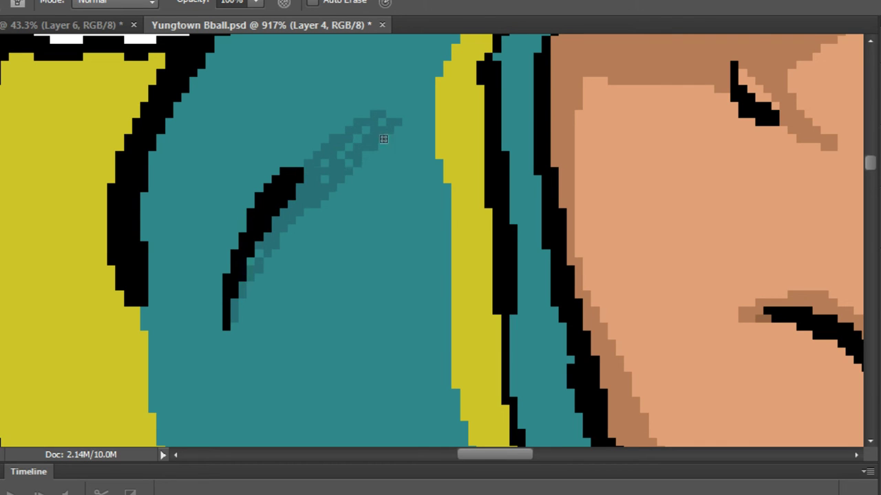
mouse_move(330, 175)
left_mouse_down()
mouse_move(318, 172)
mouse_move(246, 261)
mouse_move(291, 197)
mouse_move(394, 149)
left_mouse_up()
Trim the shoulder fold's shadow to a slimmer shape with base teal and fill the gaps near its lower end with mid-teal.
scroll(305, 172, "up", 2)
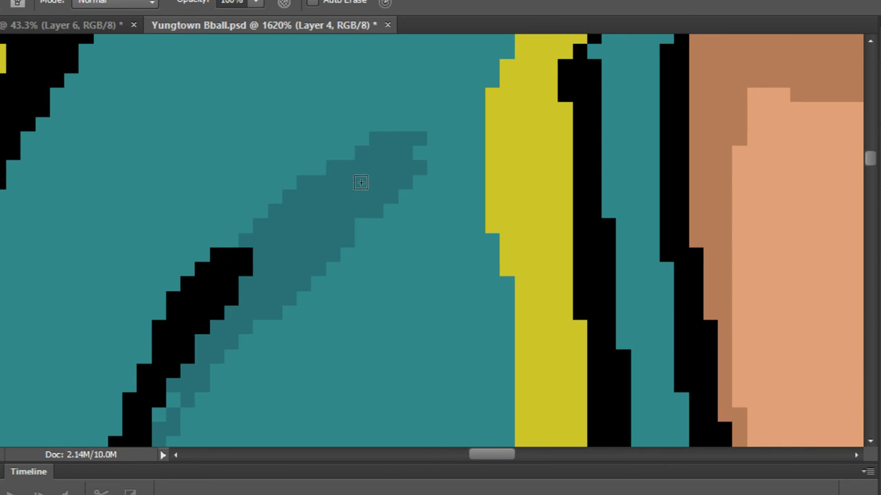
scroll(402, 184, "down", 2)
scroll(430, 155, "up", 2)
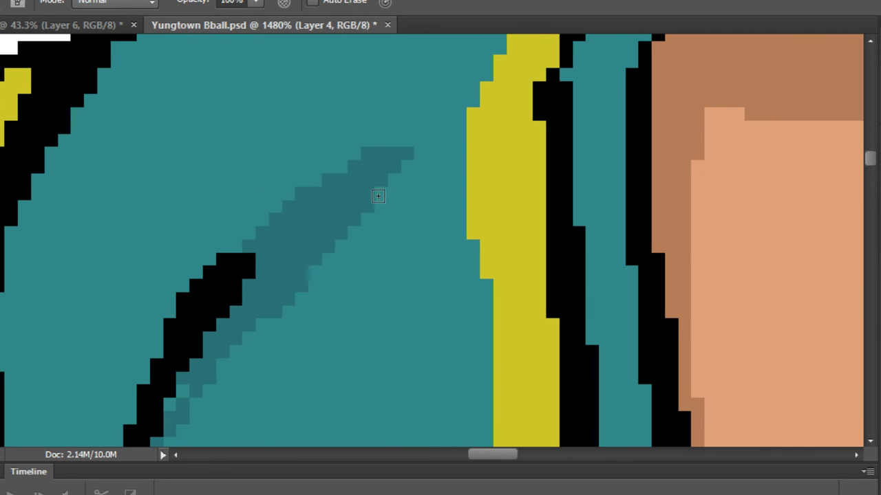
left_click_drag(264, 317, 201, 401)
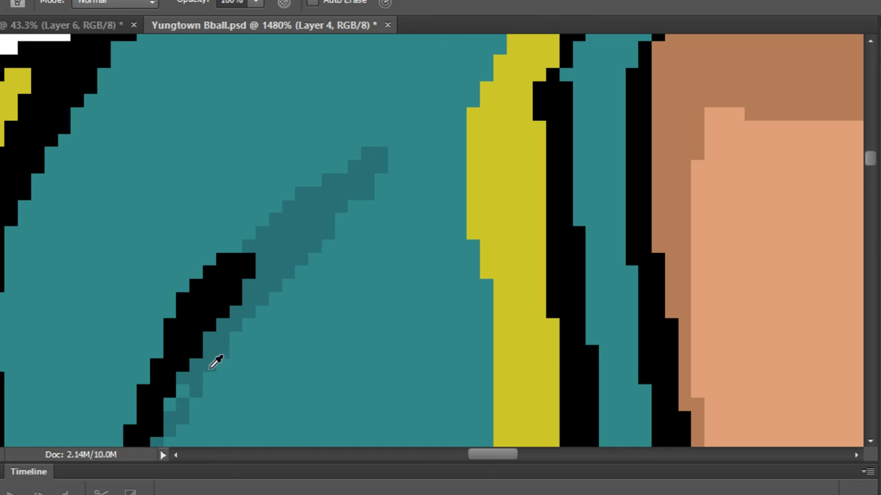
left_click(205, 370, "alt")
left_click(194, 405)
left_click(171, 409)
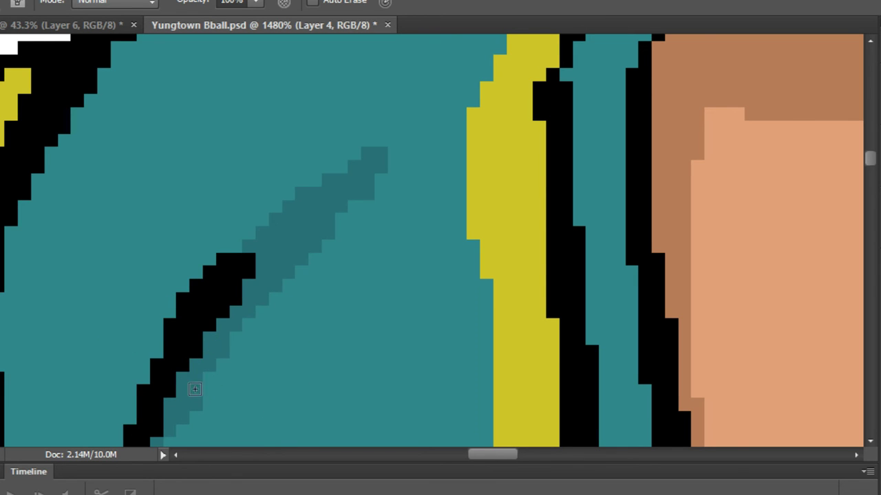
Refine both edges of the shoulder fold's shadow and thin it to a narrow taper ending in a single-pixel tip.
scroll(200, 395, "up", 1)
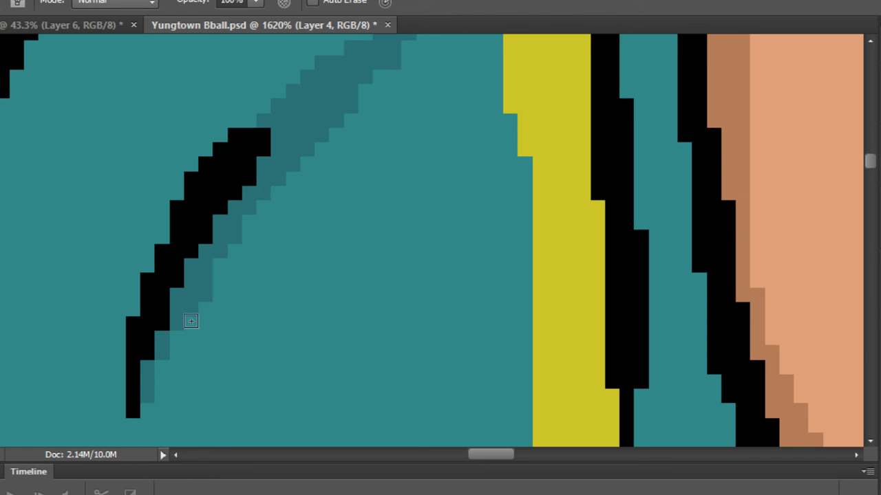
left_click_drag(310, 147, 216, 300)
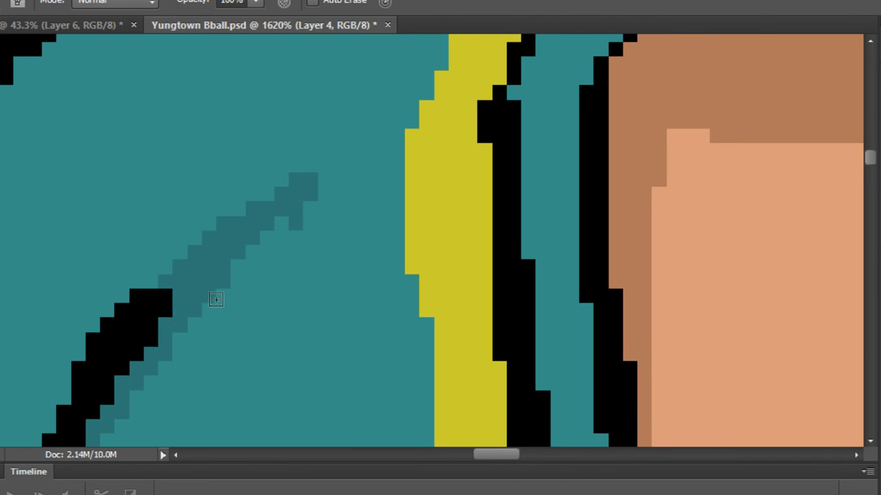
left_click(152, 284)
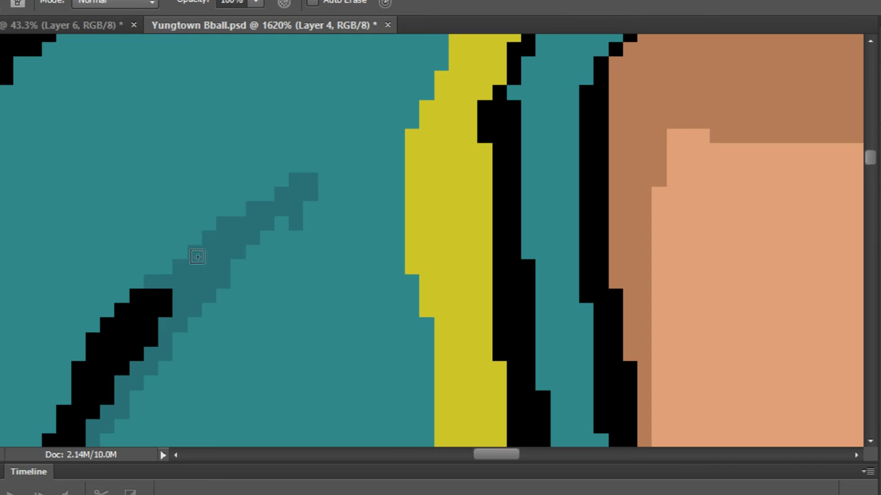
left_click(282, 181)
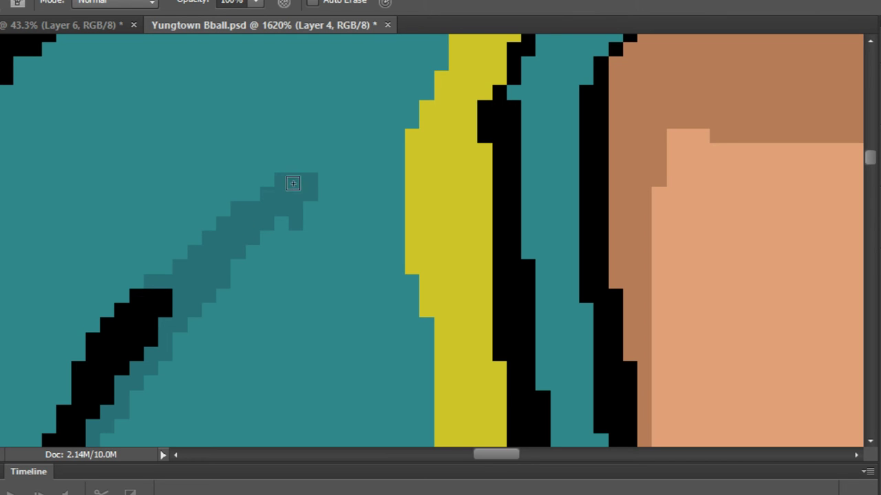
mouse_move(310, 194)
left_mouse_down()
mouse_move(266, 237)
mouse_move(291, 200)
mouse_move(315, 203)
mouse_move(266, 249)
left_mouse_up()
mouse_move(178, 340)
left_mouse_down()
mouse_move(222, 266)
mouse_move(317, 177)
mouse_move(275, 230)
mouse_move(301, 185)
left_mouse_up()
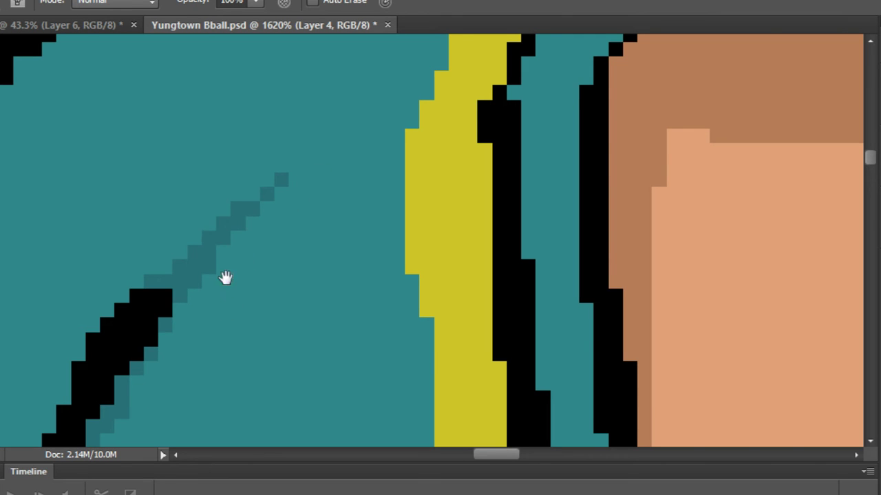
left_click_drag(225, 278, 295, 124)
scroll(296, 152, "down", 8)
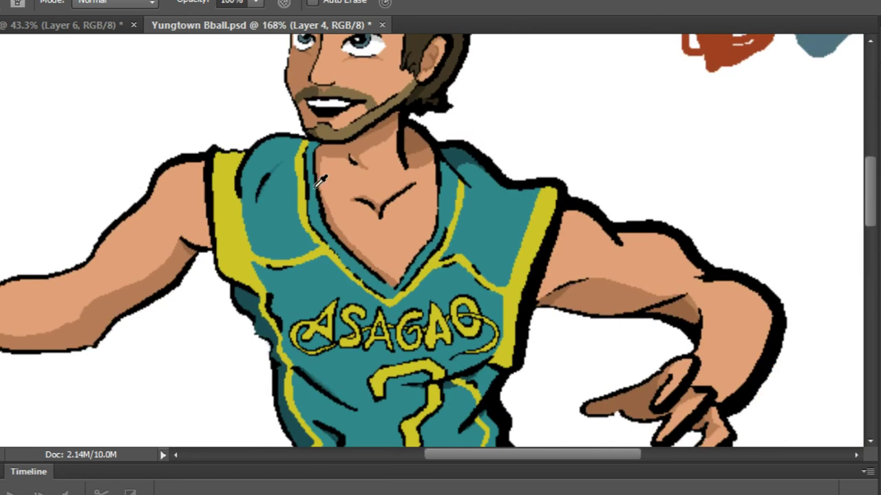
Paint a mid-teal shadow along the inner side of the bent waist fold, extending it past the fold's upper tip.
scroll(281, 303, "up", 7)
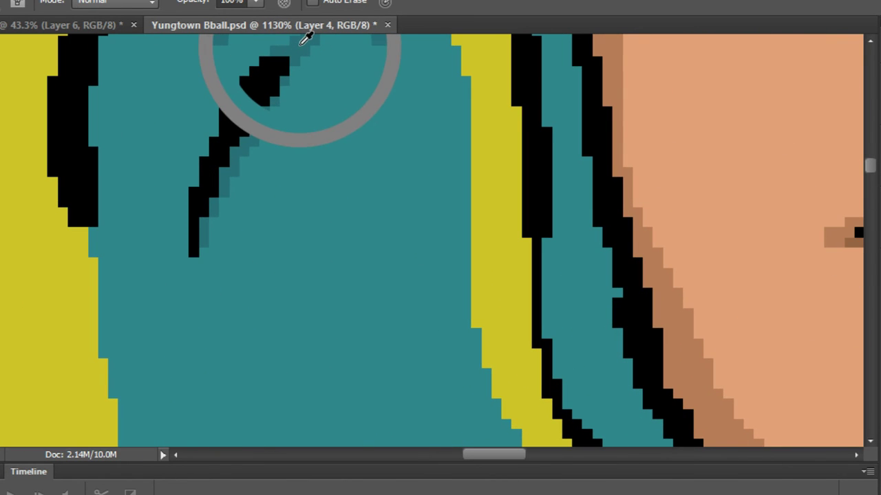
scroll(314, 122, "down", 3)
left_click_drag(348, 214, 361, 142)
scroll(361, 141, "down", 5)
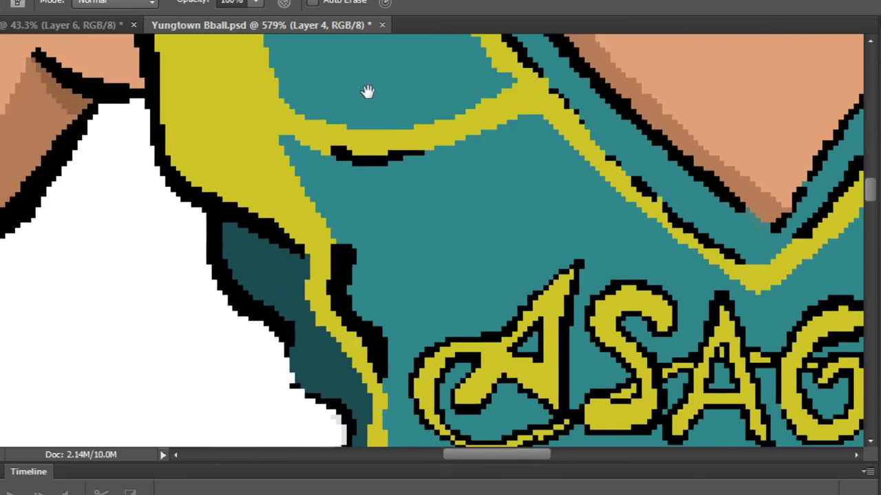
scroll(448, 326, "up", 10)
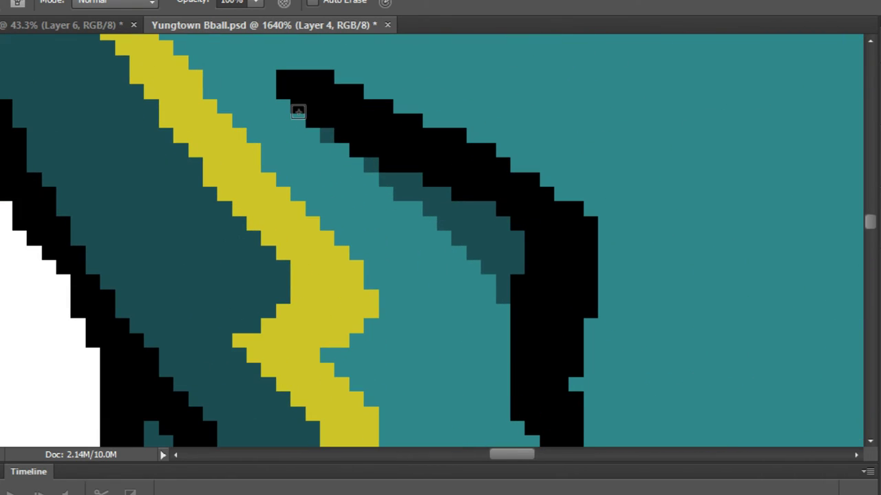
mouse_move(297, 112)
left_mouse_down()
mouse_move(330, 139)
mouse_move(298, 97)
mouse_move(439, 235)
mouse_move(515, 335)
mouse_move(535, 390)
mouse_move(508, 318)
mouse_move(379, 169)
left_mouse_up()
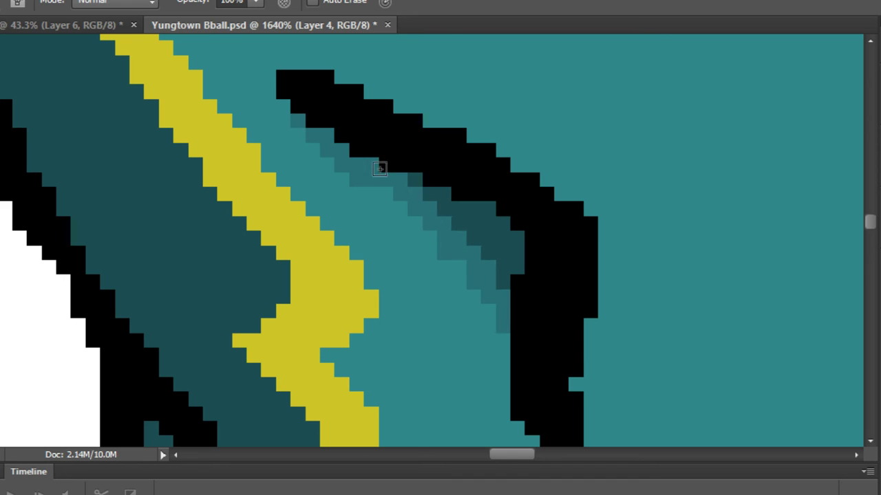
mouse_move(529, 415)
left_mouse_down()
mouse_move(465, 288)
mouse_move(391, 188)
mouse_move(299, 110)
left_mouse_up()
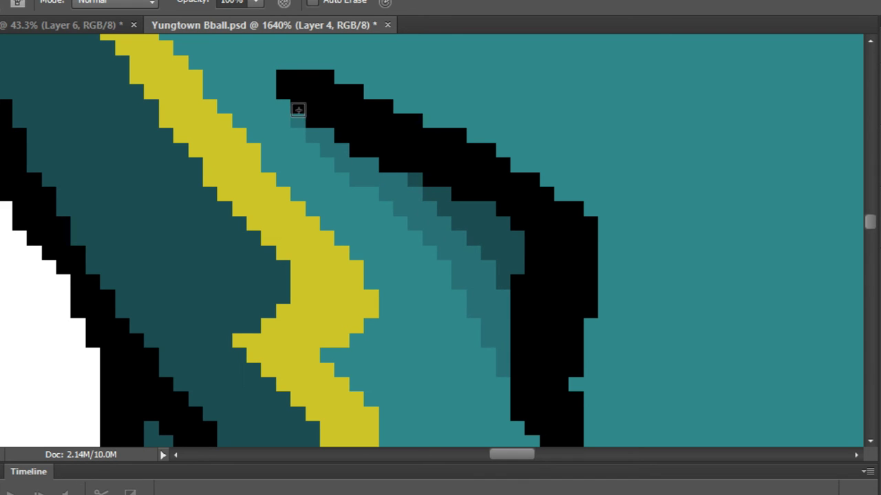
mouse_move(516, 398)
left_mouse_down()
mouse_move(368, 173)
mouse_move(258, 65)
left_mouse_up()
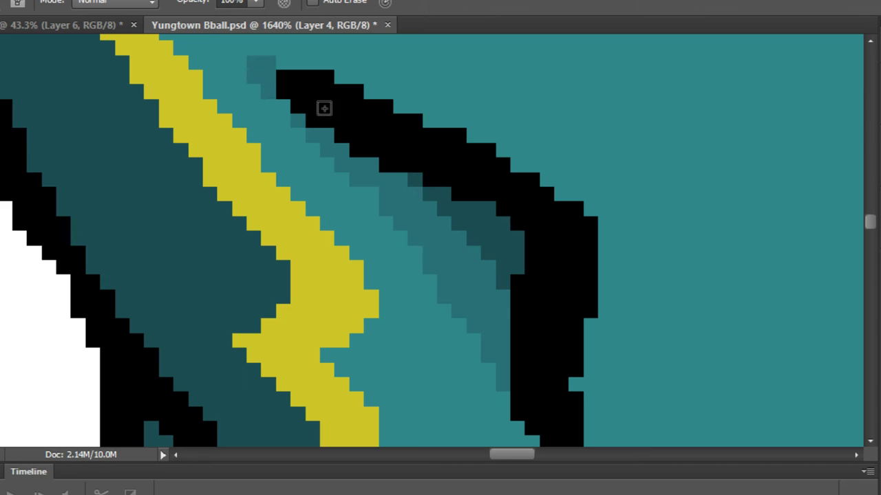
left_click(277, 73, "alt")
scroll(417, 201, "down", 3)
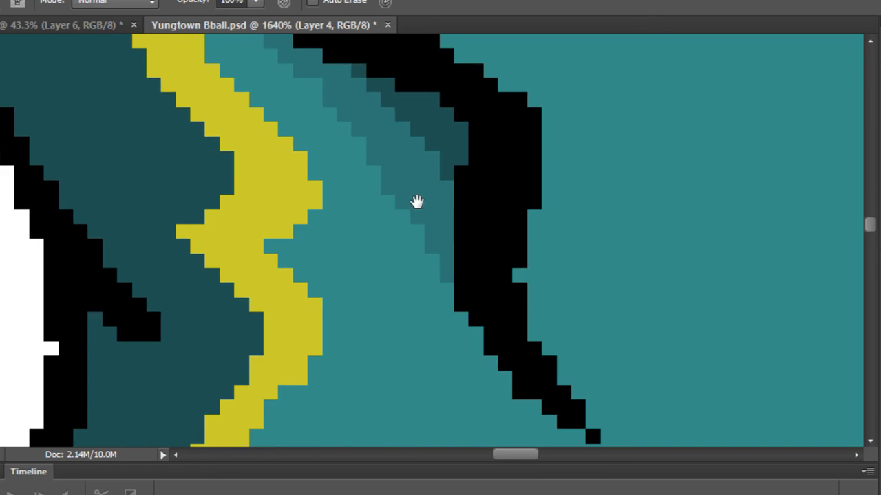
scroll(450, 216, "up", 2)
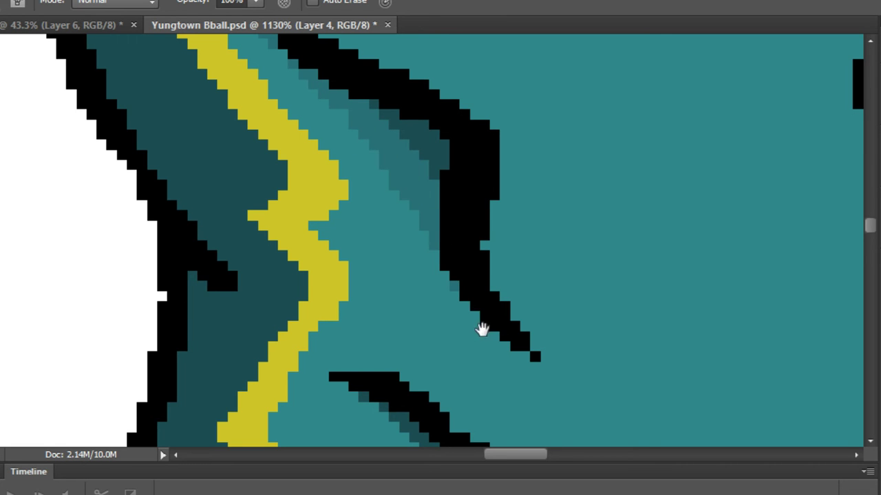
Paint a mid-teal band beneath the dark shading of the lowest torso fold, from the yellow side stripe down to the jersey hem.
left_click_drag(482, 325, 378, 108)
scroll(407, 185, "down", 3)
scroll(399, 241, "up", 4)
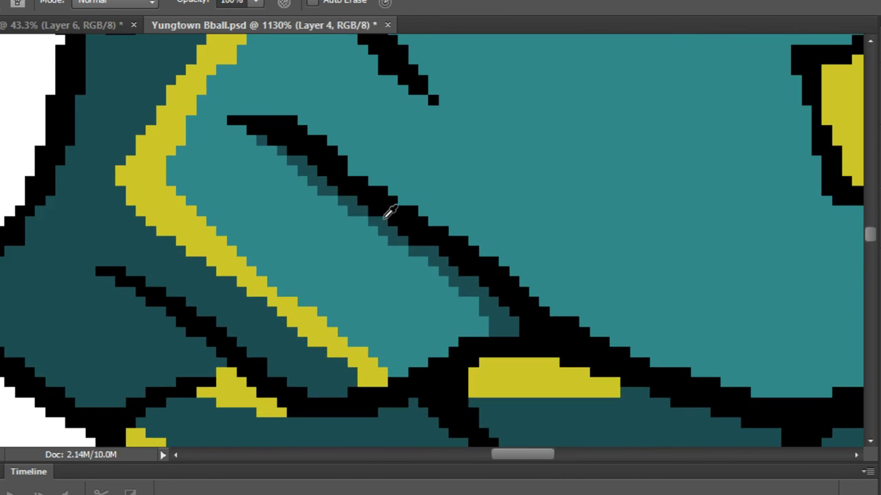
scroll(322, 188, "down", 10)
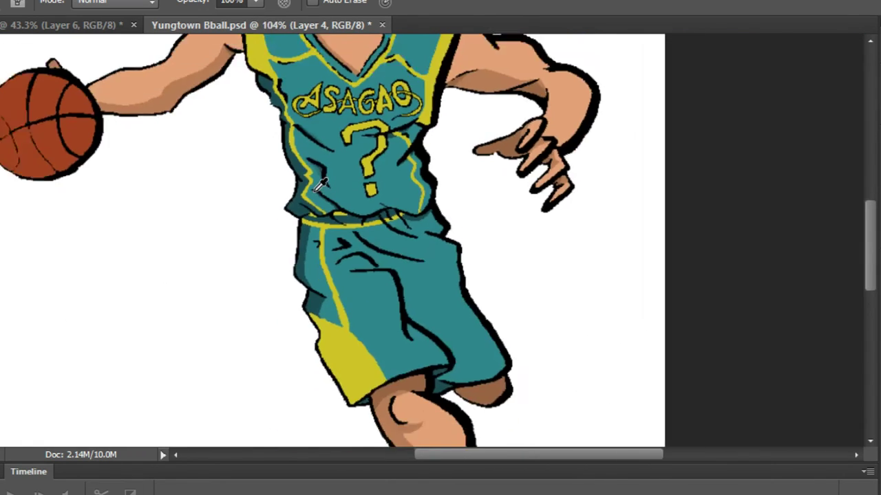
scroll(327, 199, "up", 5)
scroll(313, 180, "up", 6)
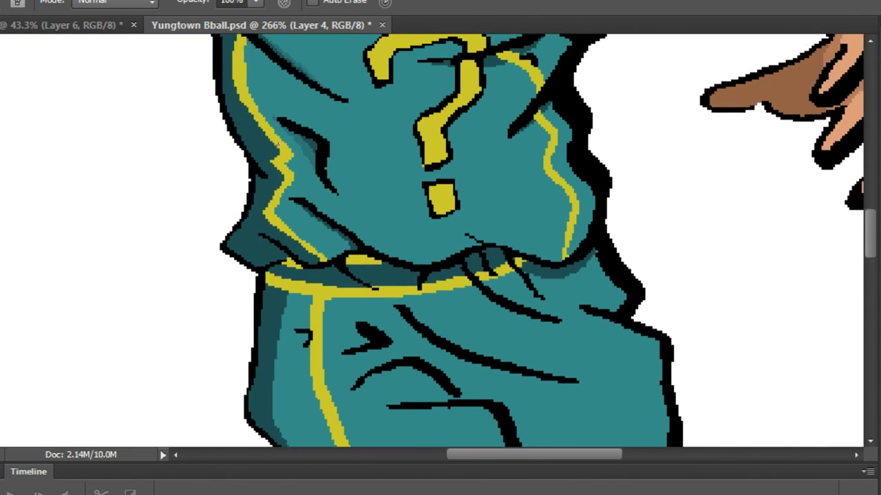
scroll(281, 200, "up", 2)
scroll(310, 275, "down", 3)
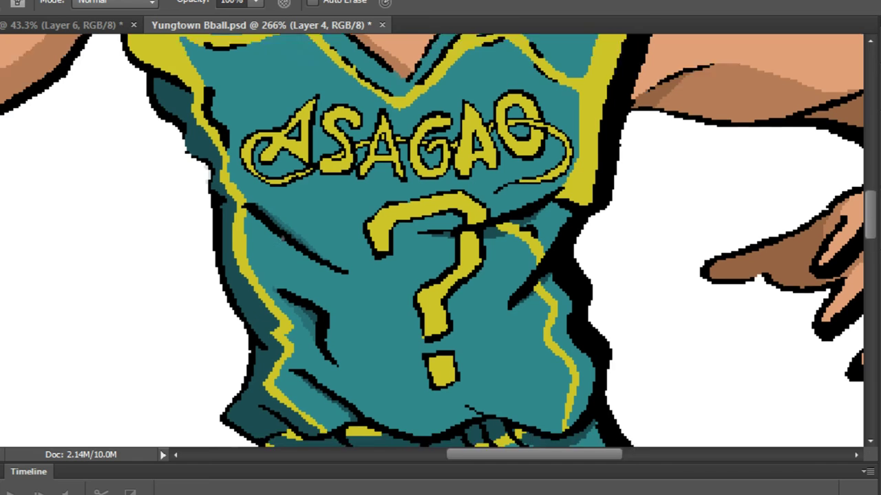
scroll(360, 321, "up", 5)
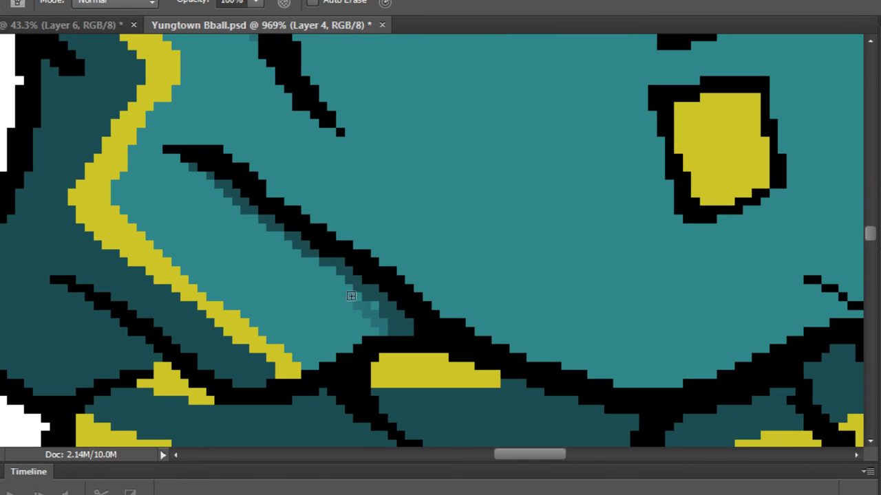
scroll(165, 155, "up", 1)
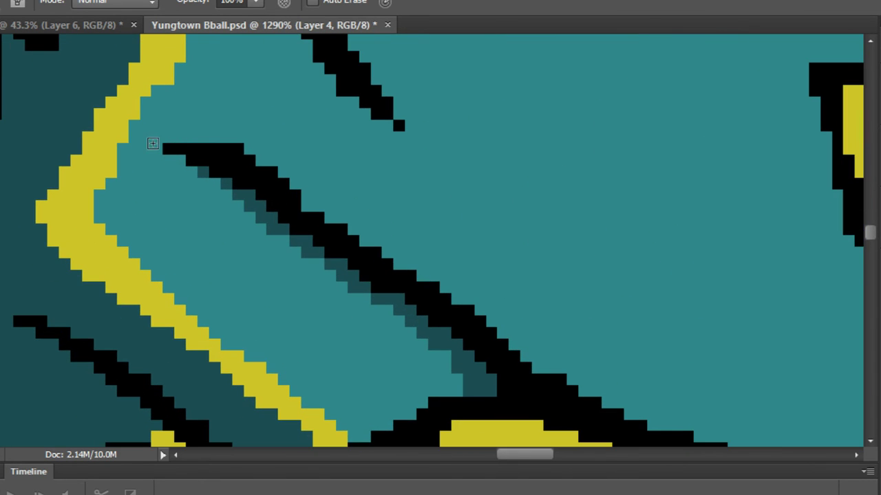
mouse_move(132, 139)
left_mouse_down()
mouse_move(198, 178)
mouse_move(353, 312)
mouse_move(273, 244)
mouse_move(309, 262)
mouse_move(467, 393)
left_mouse_up()
left_click_drag(427, 361, 380, 305)
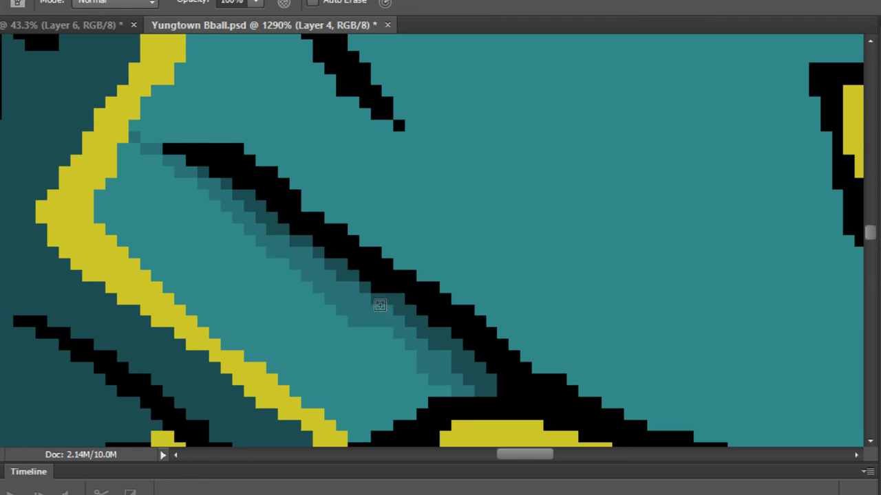
Fill the remaining base-teal area between the lowest torso fold and the yellow side stripe with mid-teal.
scroll(294, 287, "down", 3)
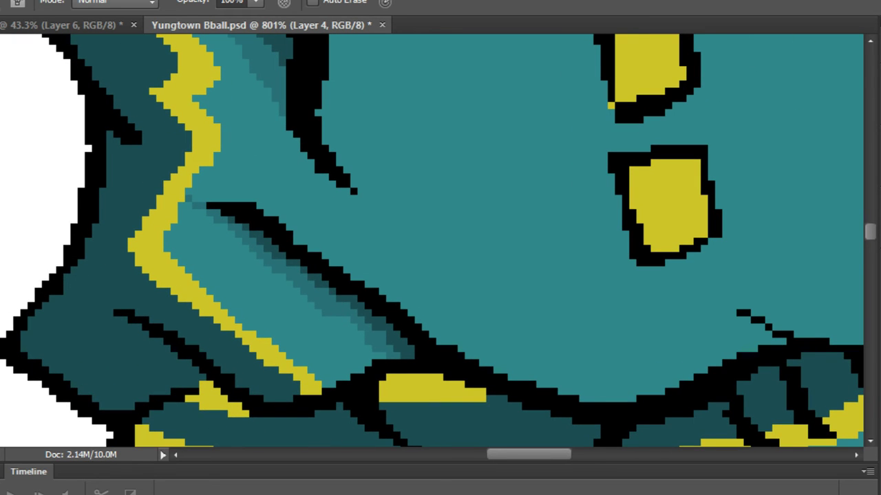
key("g")
left_click(286, 310)
scroll(299, 299, "down", 2)
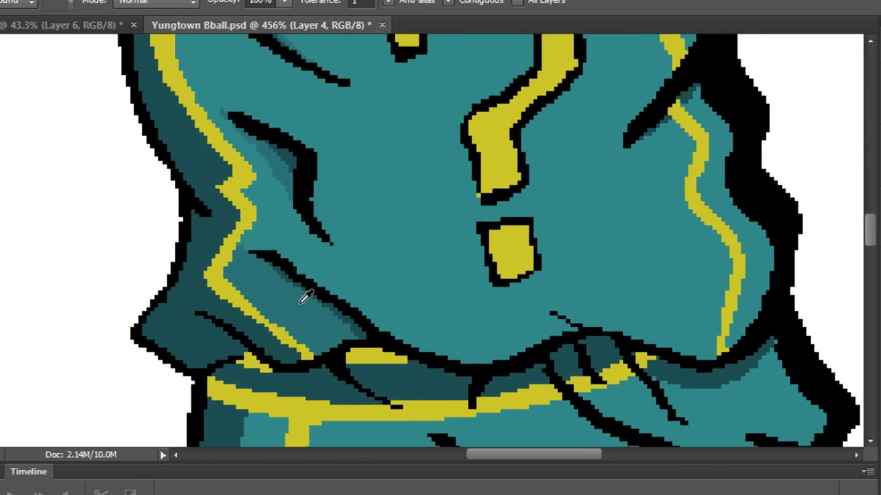
scroll(303, 296, "up", 5)
scroll(216, 215, "up", 1)
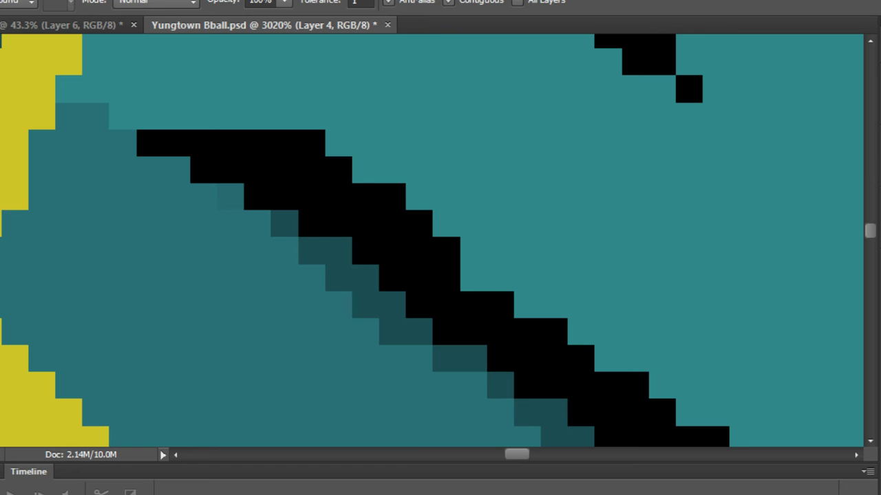
Touch up the dark teal shading along the underside of the lowest torso fold and resample the mid-teal.
key("b")
left_click(381, 292, "alt")
scroll(240, 214, "down", 5)
left_click(233, 204)
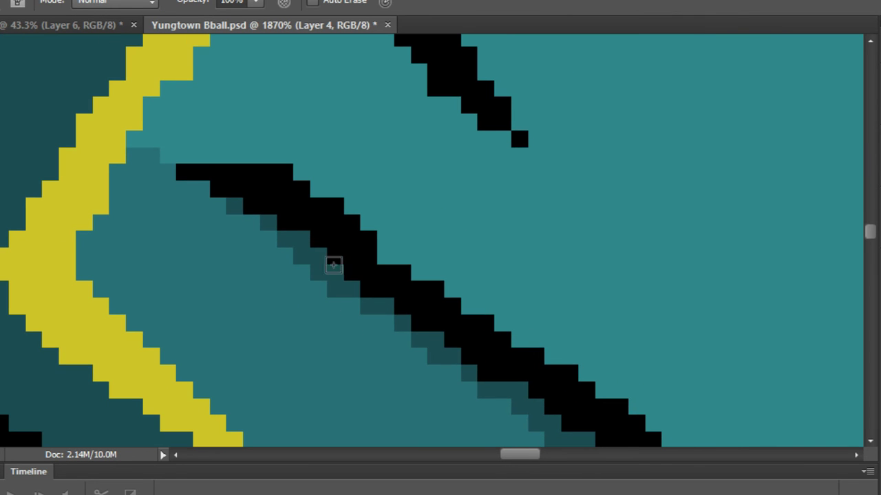
left_click_drag(536, 407, 442, 273)
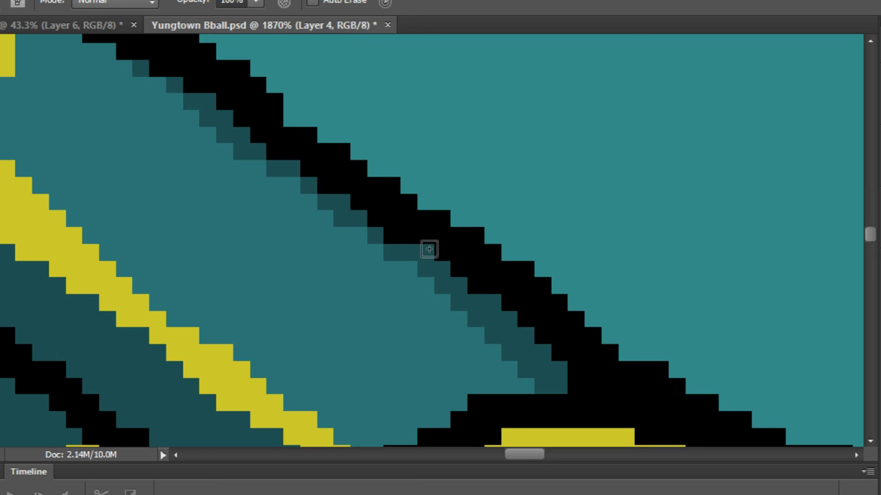
scroll(429, 249, "down", 6)
left_click(373, 231, "alt")
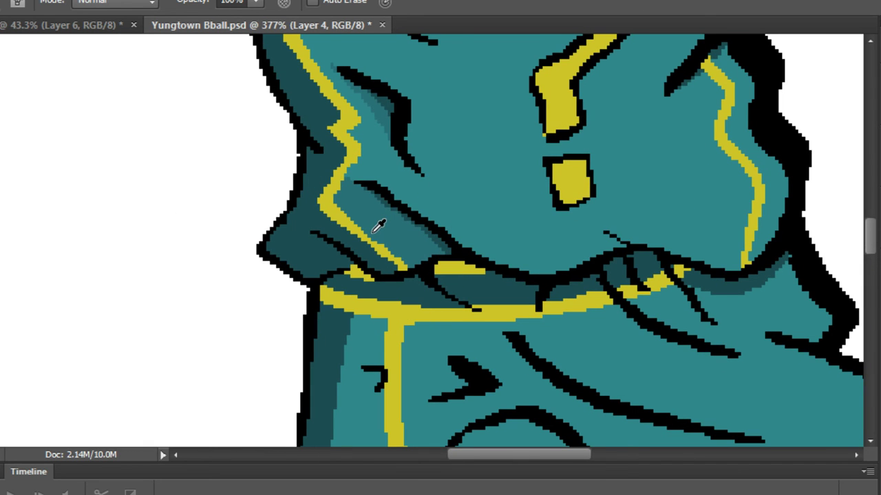
Widen the bent waist fold's shadow with mid-teal strokes running from the yellow stripe's bulge down to the fold's lower part.
scroll(389, 216, "down", 1)
scroll(396, 199, "up", 2)
scroll(403, 177, "down", 4)
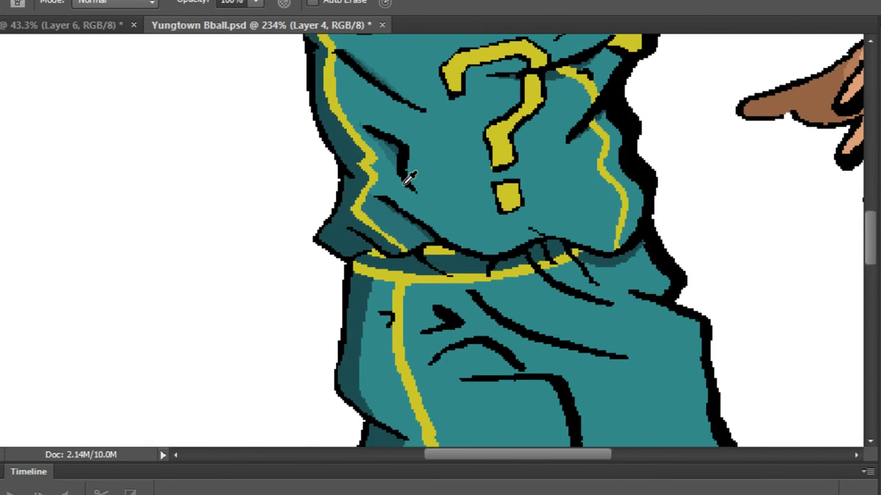
scroll(410, 175, "up", 3)
scroll(412, 168, "up", 4)
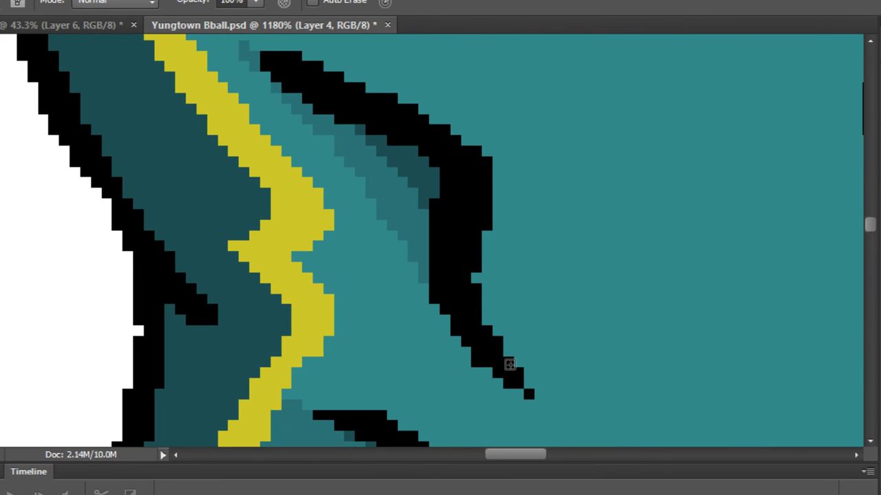
mouse_move(510, 365)
left_mouse_down()
mouse_move(395, 286)
mouse_move(318, 179)
mouse_move(444, 296)
left_mouse_up()
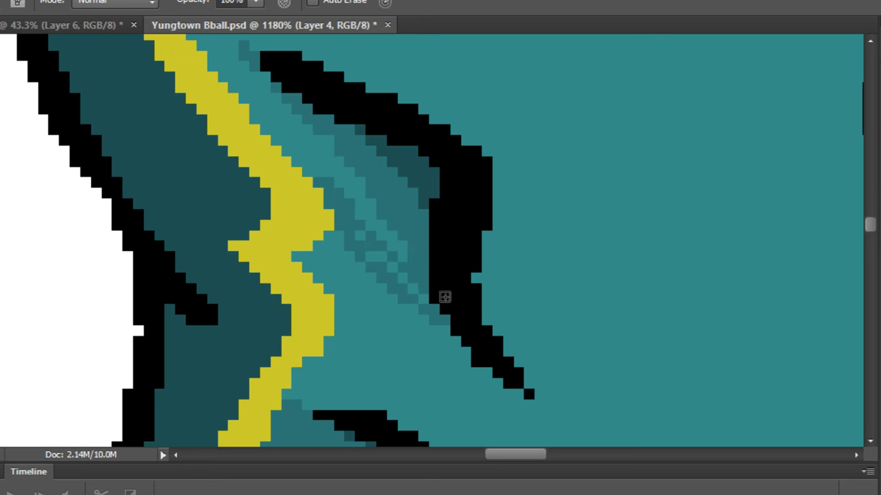
left_click_drag(358, 230, 437, 307)
left_click_drag(339, 151, 408, 290)
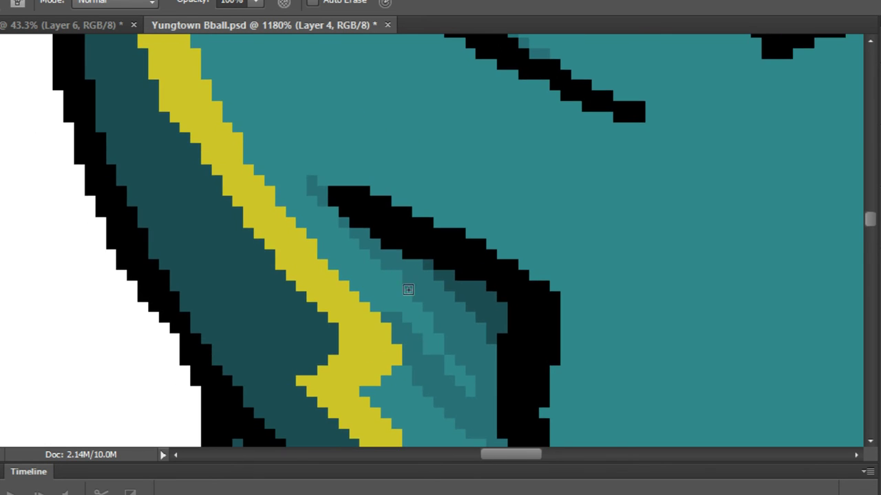
Connect the bent waist fold's upper tip to the yellow stripe with mid-teal and trim the connection's upper edge with base teal.
scroll(392, 229, "down", 6)
scroll(412, 260, "up", 3)
scroll(378, 205, "up", 3)
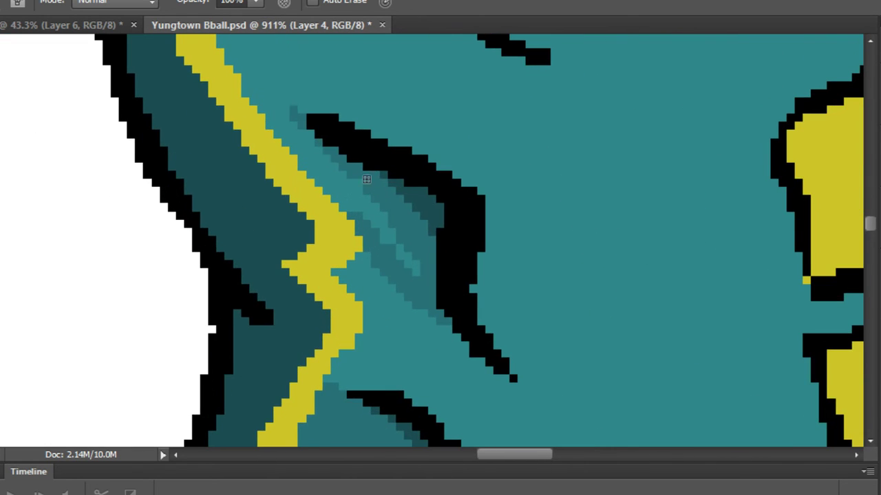
left_click_drag(326, 165, 371, 324)
scroll(348, 234, "down", 3)
scroll(350, 232, "up", 2)
scroll(349, 232, "up", 2)
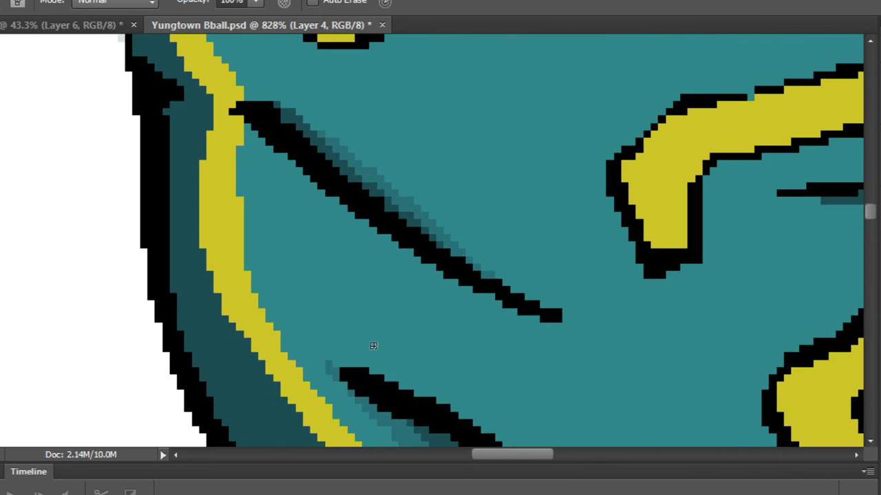
scroll(373, 346, "down", 2)
scroll(436, 360, "up", 3)
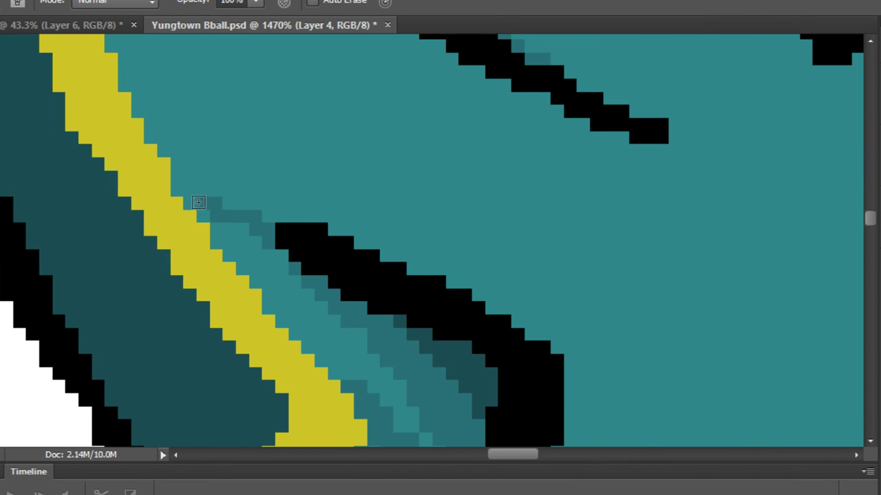
scroll(226, 173, "up", 1)
left_click(220, 166, "alt")
left_click(183, 197)
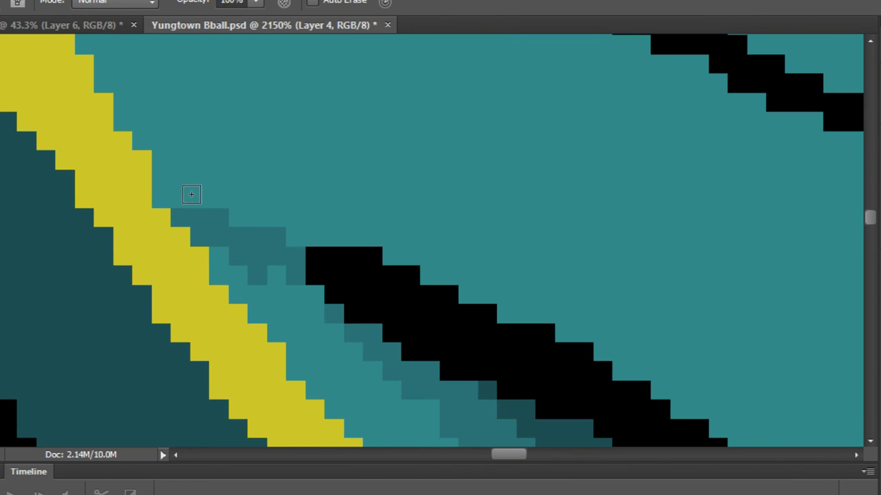
left_click(219, 216)
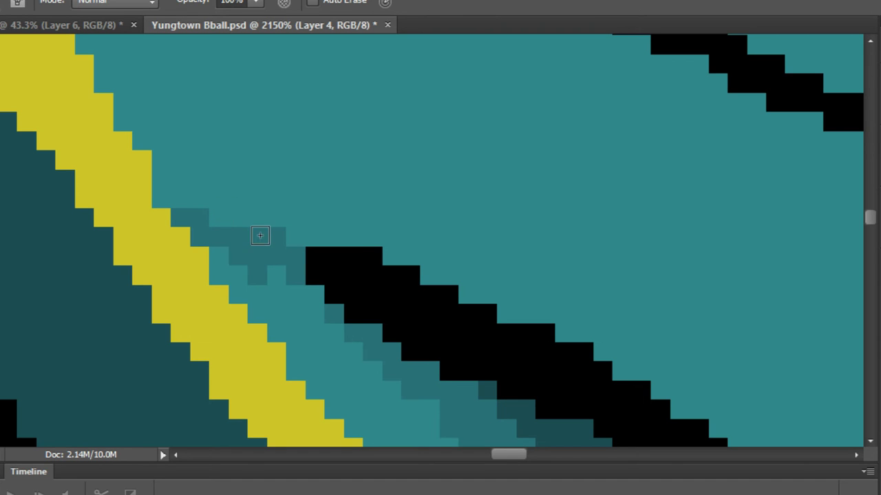
Fill the enclosed area between the bent waist fold and the yellow stripe with mid-teal.
key("g")
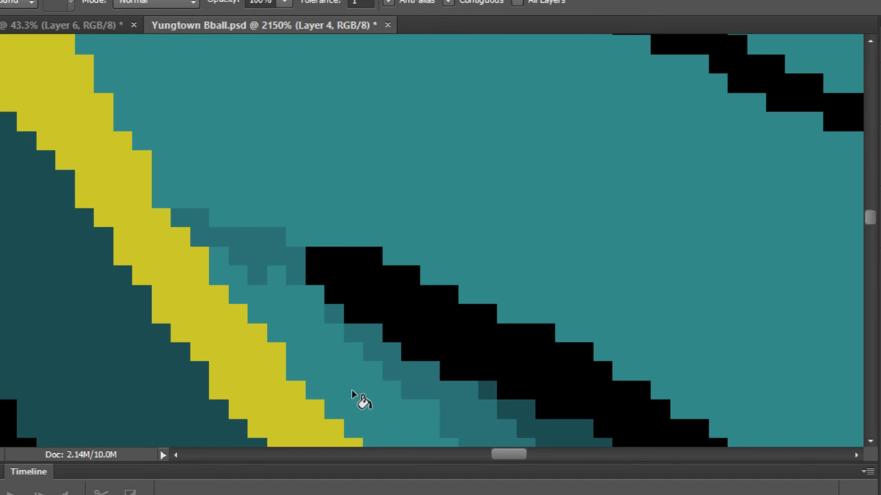
scroll(356, 364, "down", 6)
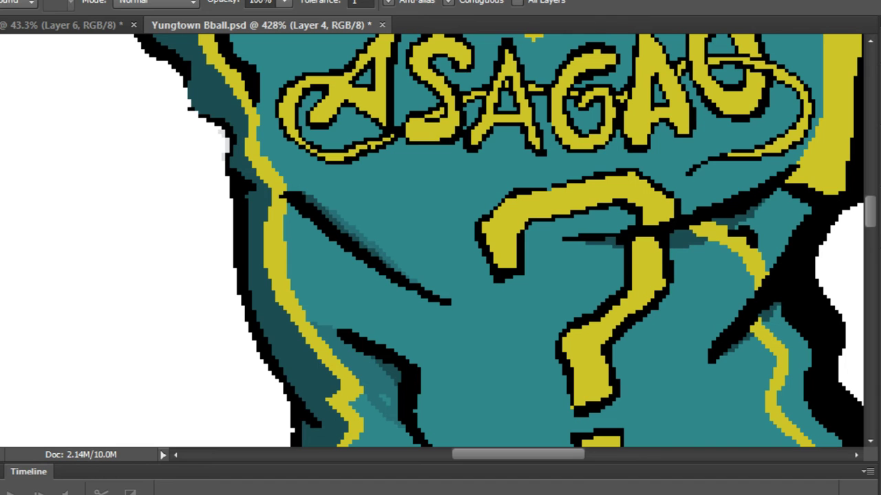
key("b")
scroll(240, 186, "down", 4)
scroll(222, 139, "up", 2)
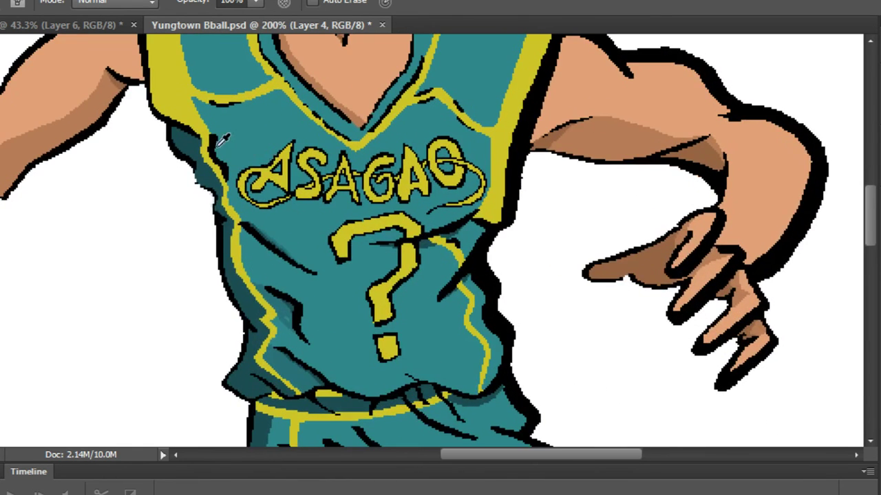
scroll(222, 140, "up", 2)
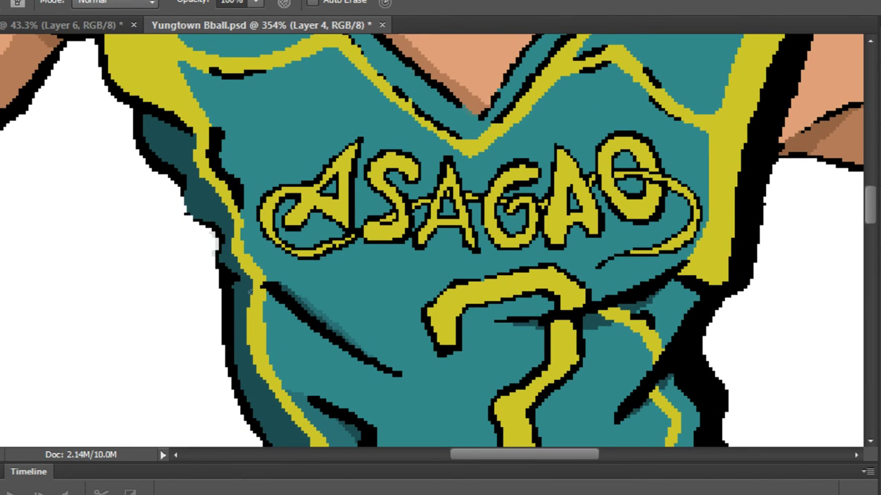
scroll(237, 177, "down", 3)
scroll(288, 236, "up", 1)
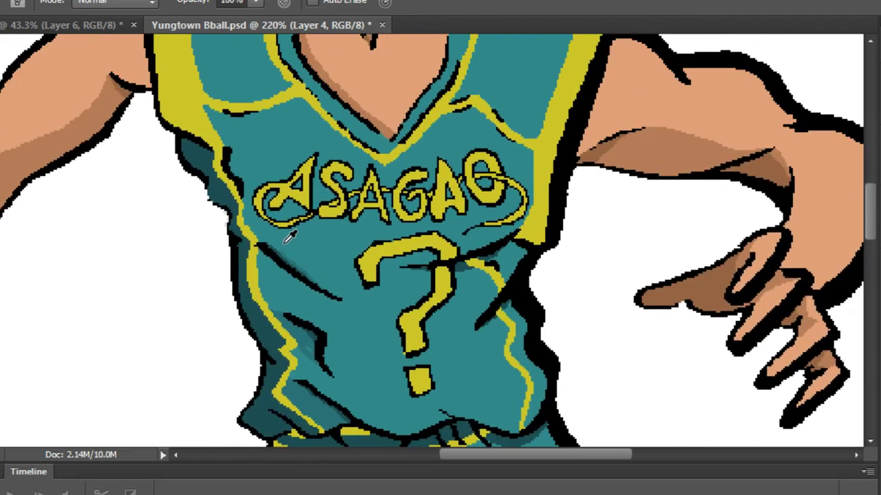
Outline a mid-teal shadow beneath the yellow seam's corner near the armpit and fill the enclosed area with mid-teal.
scroll(288, 236, "down", 3)
scroll(275, 220, "up", 4)
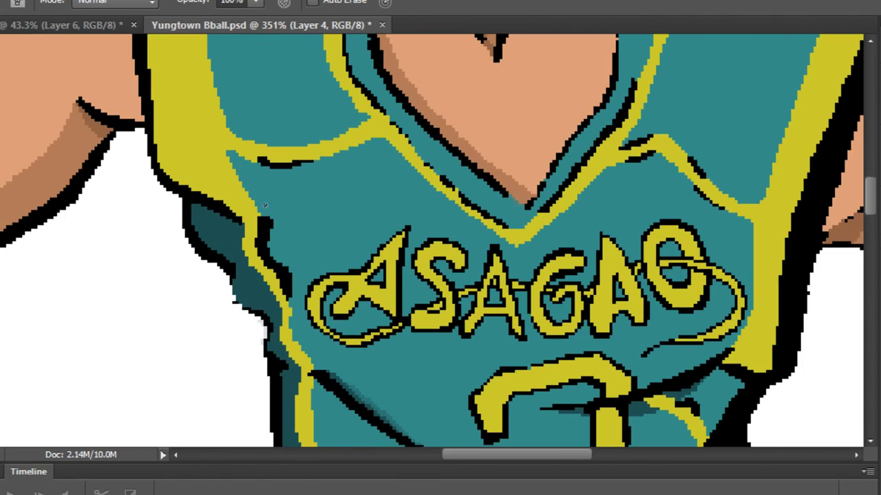
scroll(261, 169, "up", 5)
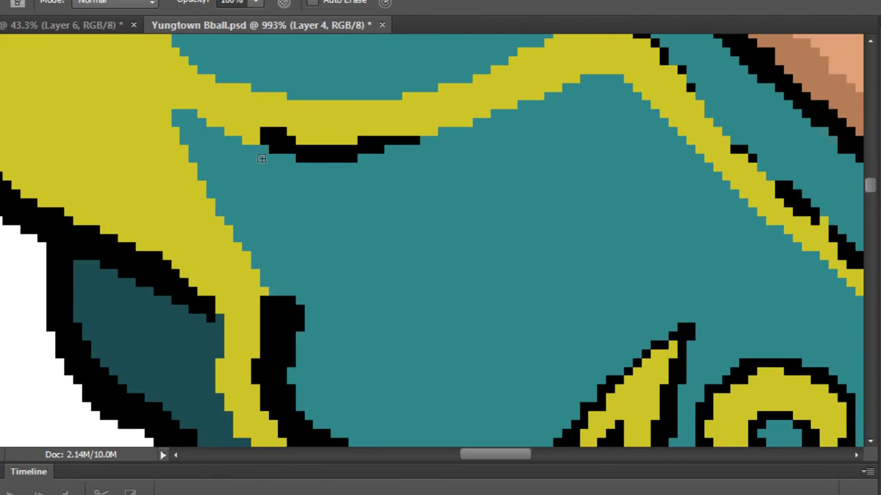
mouse_move(265, 174)
left_mouse_down()
mouse_move(255, 245)
mouse_move(270, 313)
mouse_move(307, 380)
left_mouse_up()
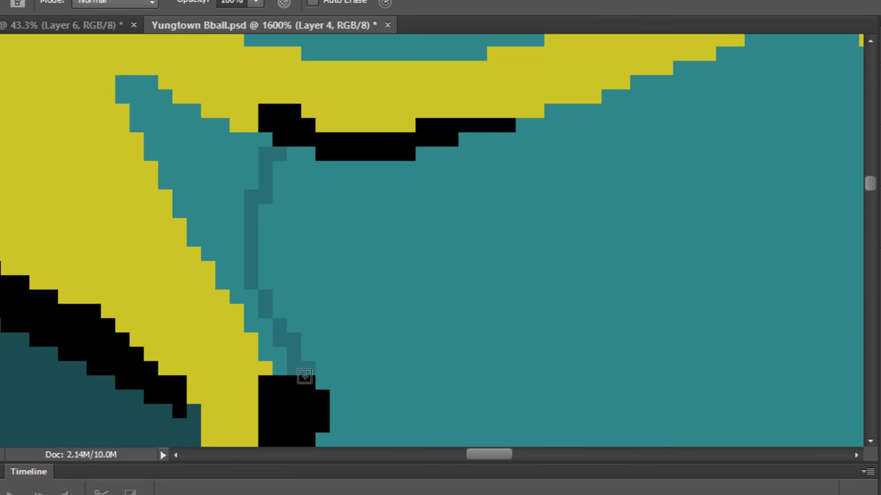
left_click_drag(246, 197, 276, 133)
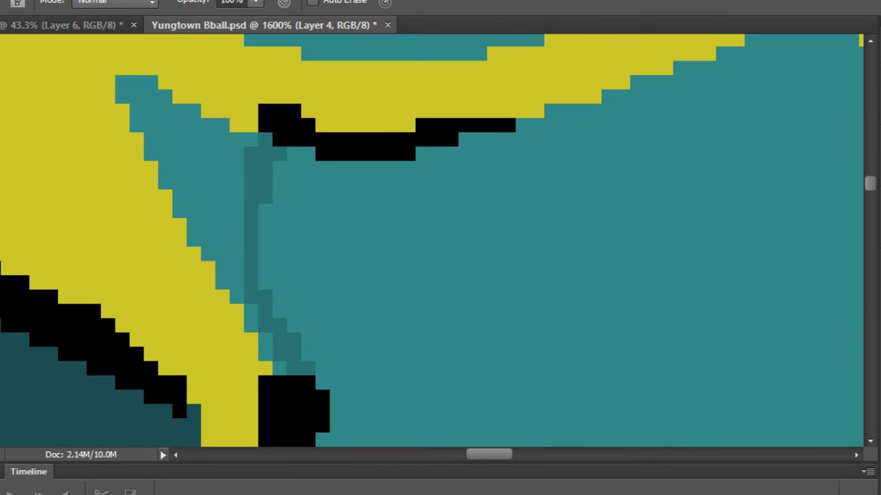
key("g")
left_click(172, 158)
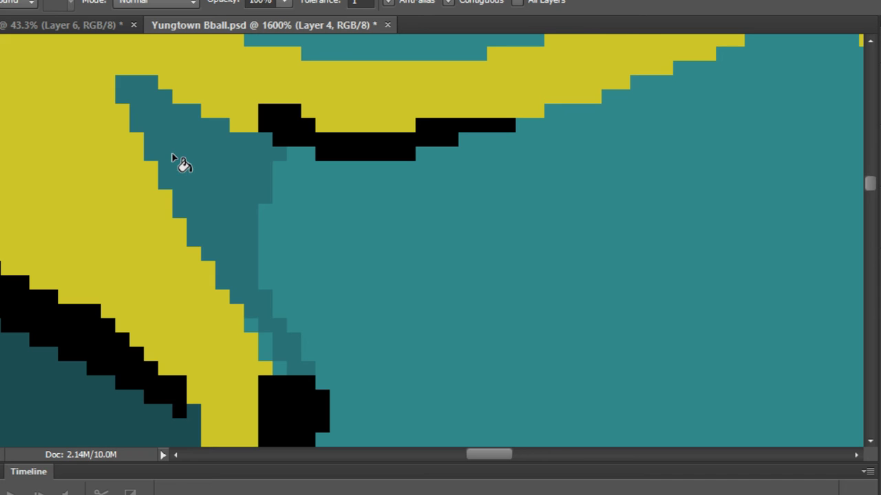
Patch the leftover base-teal pixels between the armpit shadow and the yellow stripe with mid-teal.
key("b")
scroll(299, 391, "up", 5)
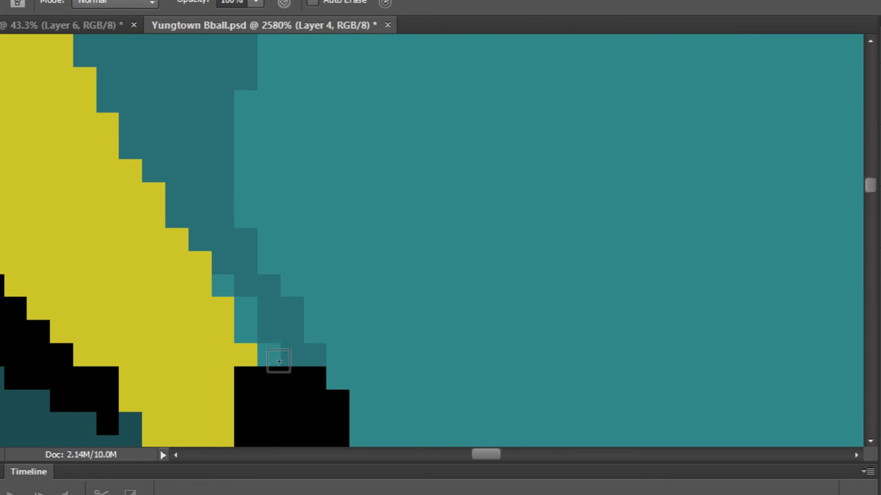
mouse_move(275, 359)
left_mouse_down()
mouse_move(268, 329)
mouse_move(252, 322)
mouse_move(244, 294)
mouse_move(220, 269)
left_mouse_up()
scroll(321, 238, "down", 10)
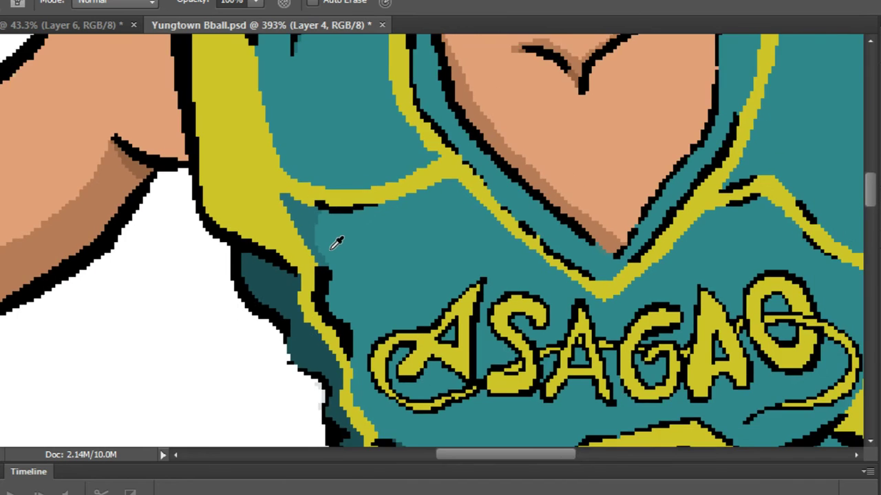
Draw the lower edge of a mid-teal shoulder shadow from the collar fold line's tip across to the black shoulder outline.
scroll(374, 230, "down", 1)
scroll(571, 121, "up", 8)
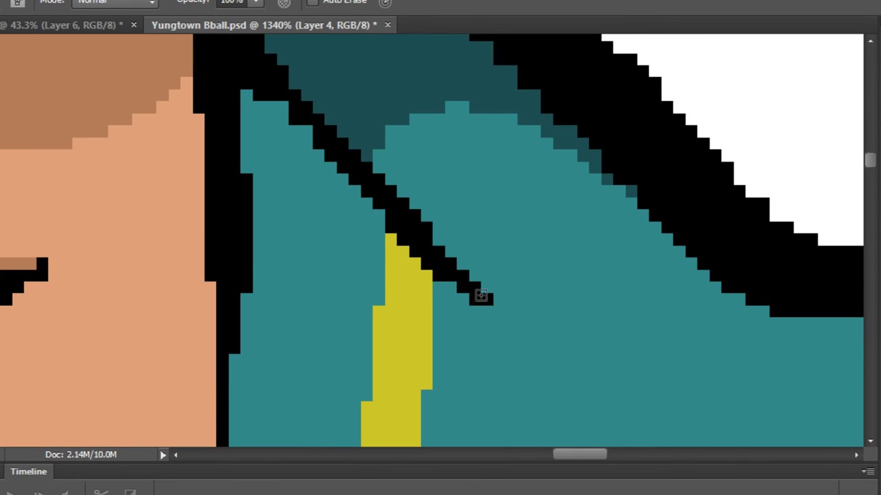
mouse_move(497, 283)
left_mouse_down()
mouse_move(516, 263)
mouse_move(607, 253)
mouse_move(736, 291)
left_mouse_up()
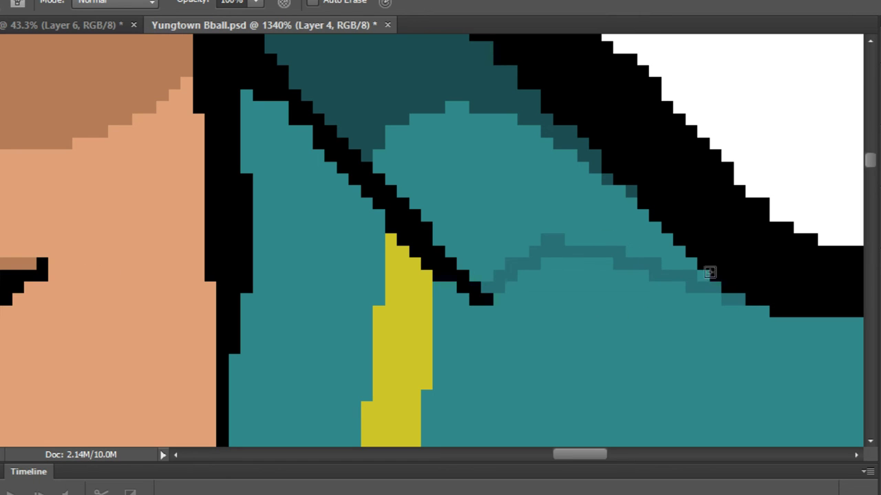
mouse_move(710, 273)
left_mouse_down()
mouse_move(642, 215)
mouse_move(708, 282)
left_mouse_up()
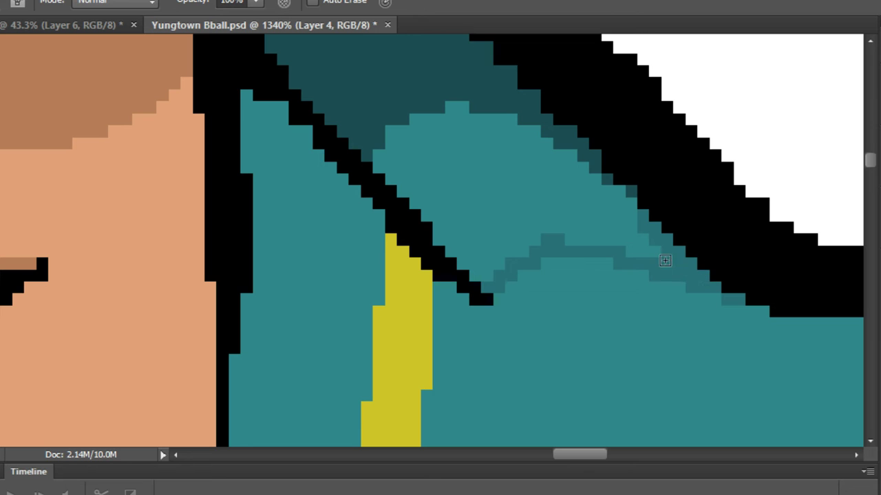
key("g")
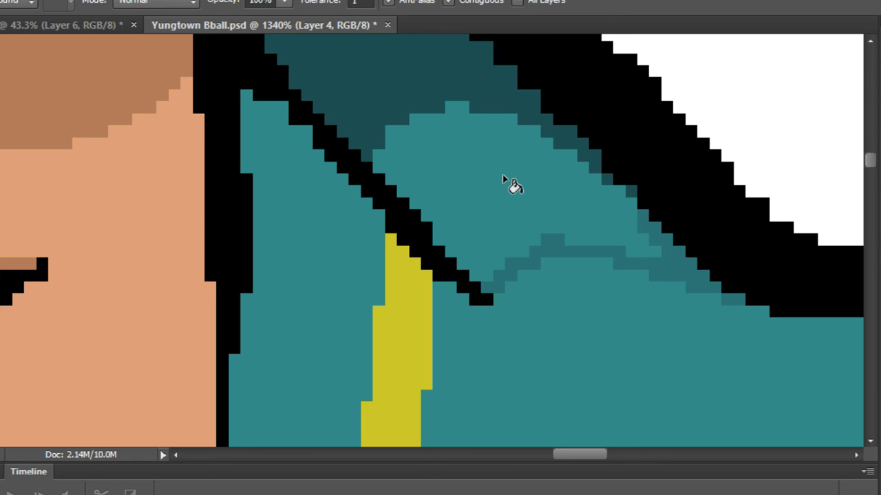
left_click(503, 175)
key("ctrl+z")
Add mid-teal pixels along the collar fold line, from the dark teal shading down to the fold's tip.
key("b")
scroll(303, 132, "up", 3)
left_click(425, 183)
mouse_move(488, 257)
left_mouse_down()
mouse_move(571, 371)
mouse_move(595, 386)
left_mouse_up()
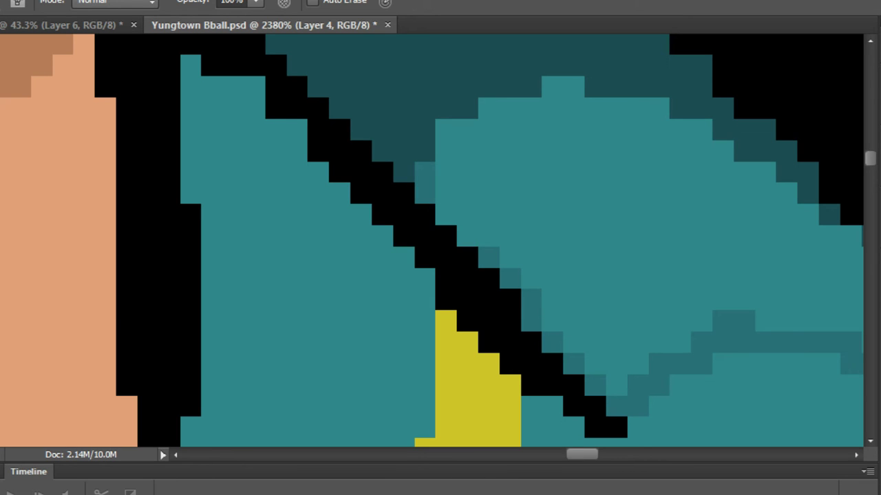
key("g")
left_click(610, 229)
scroll(610, 241, "down", 3)
key("ctrl+z")
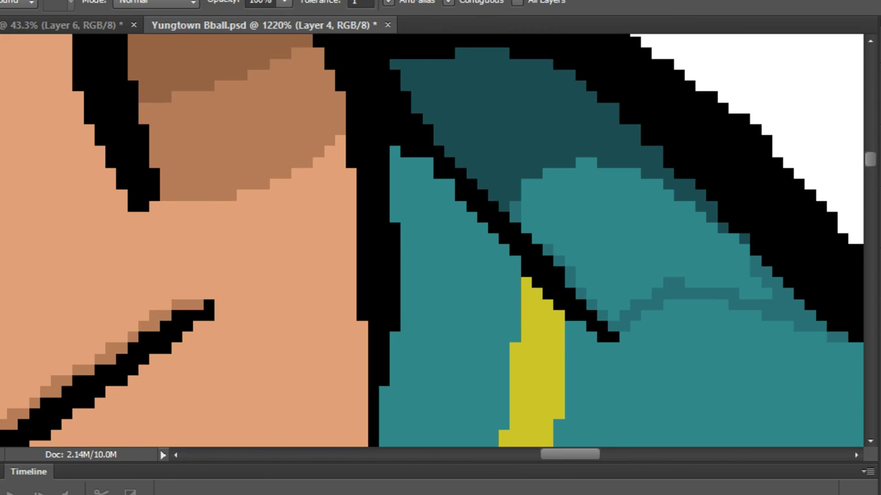
Trace the dark teal shoulder shading's lower edge in mid-teal and fill the enclosed shoulder shadow with mid-teal.
key("b")
scroll(645, 187, "up", 4)
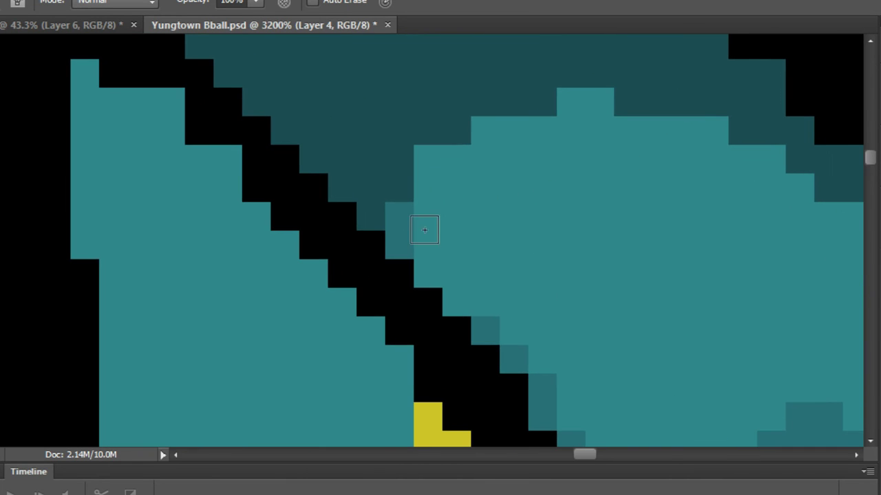
mouse_move(422, 226)
left_mouse_down()
mouse_move(431, 183)
mouse_move(449, 164)
mouse_move(518, 132)
mouse_move(493, 136)
mouse_move(571, 129)
mouse_move(595, 108)
left_mouse_up()
mouse_move(573, 136)
left_mouse_down()
mouse_move(214, 135)
mouse_move(330, 161)
mouse_move(395, 191)
mouse_move(488, 278)
mouse_move(573, 310)
mouse_move(637, 367)
left_mouse_up()
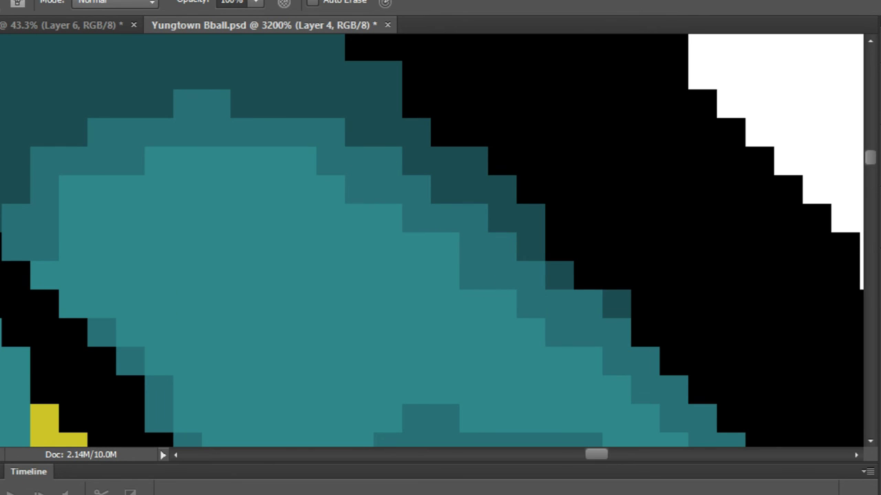
key("g")
scroll(418, 296, "down", 10)
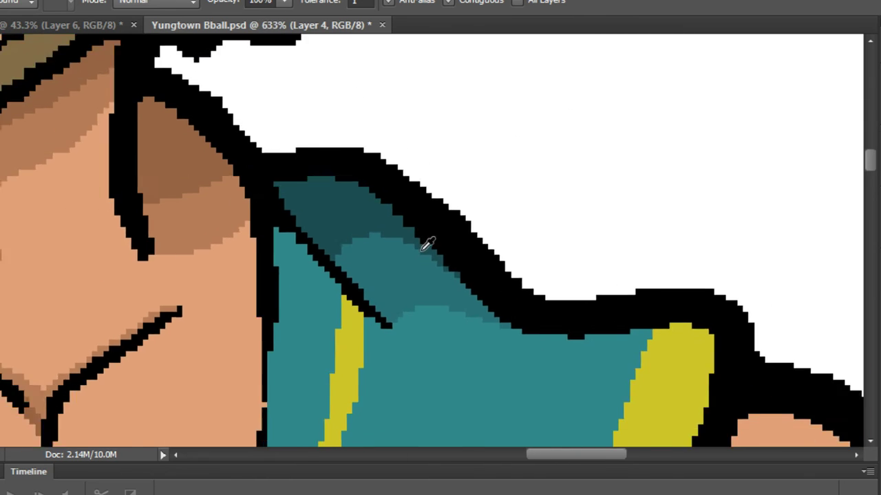
Save the Yungtown Bball.psd drawing.
scroll(448, 270, "down", 1)
scroll(525, 350, "up", 3)
scroll(520, 351, "down", 6)
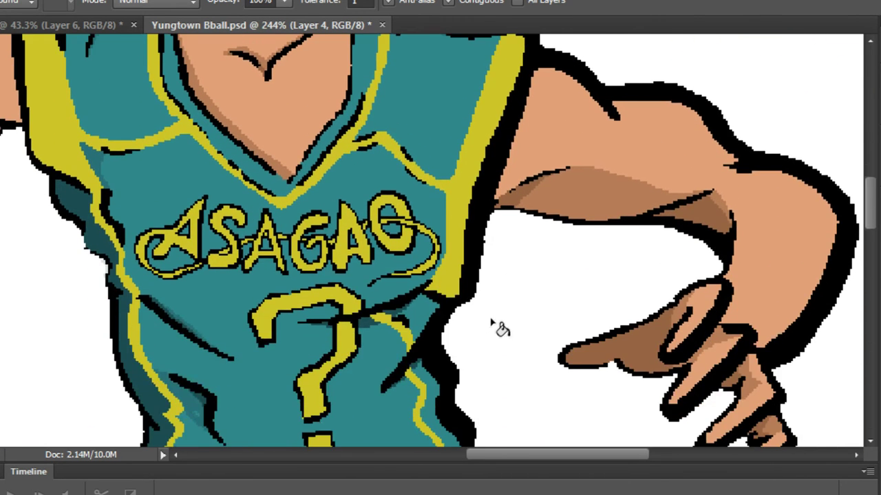
scroll(467, 300, "down", 7)
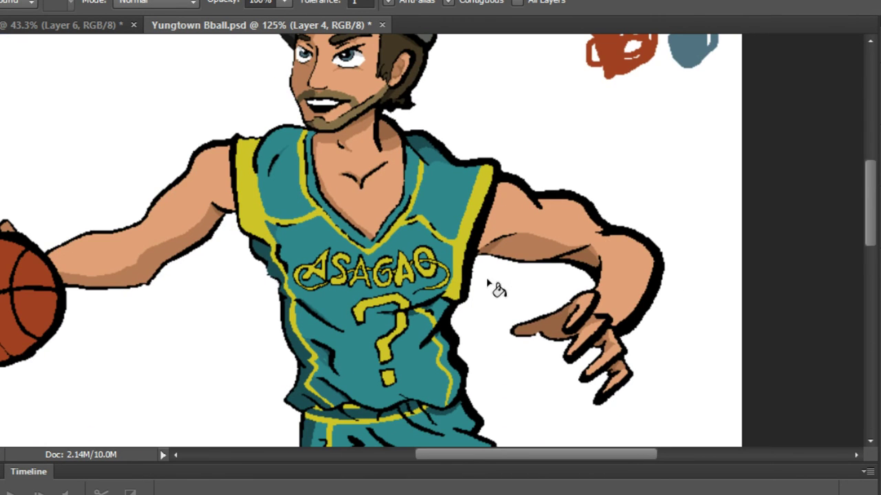
key("alt+f")
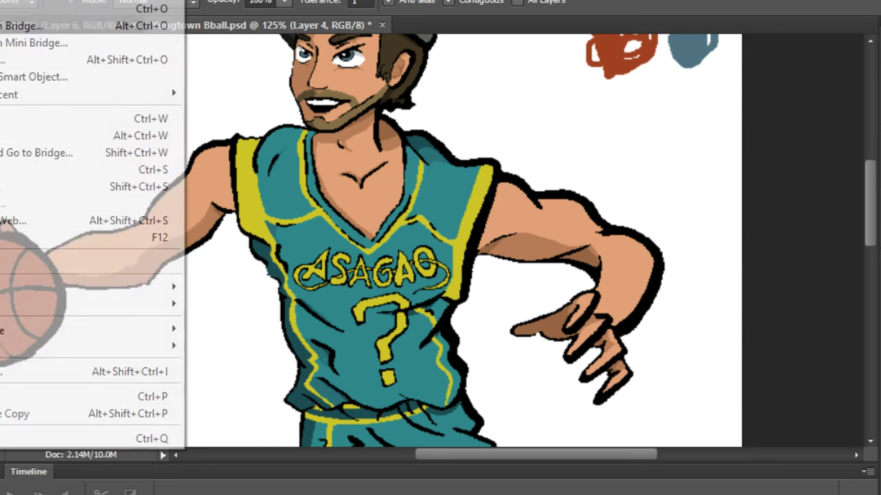
left_click(89, 169)
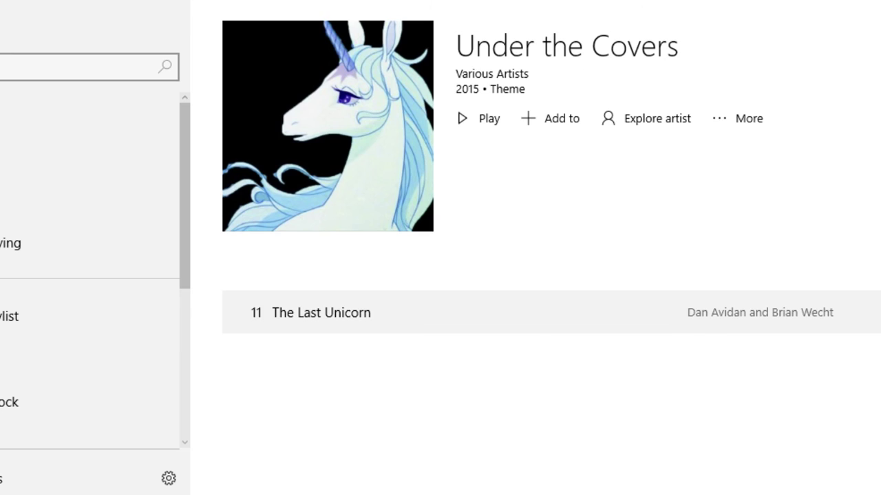
In the music player, return to the album collection and open the LISA Soundtrack album.
key("alt+Left")
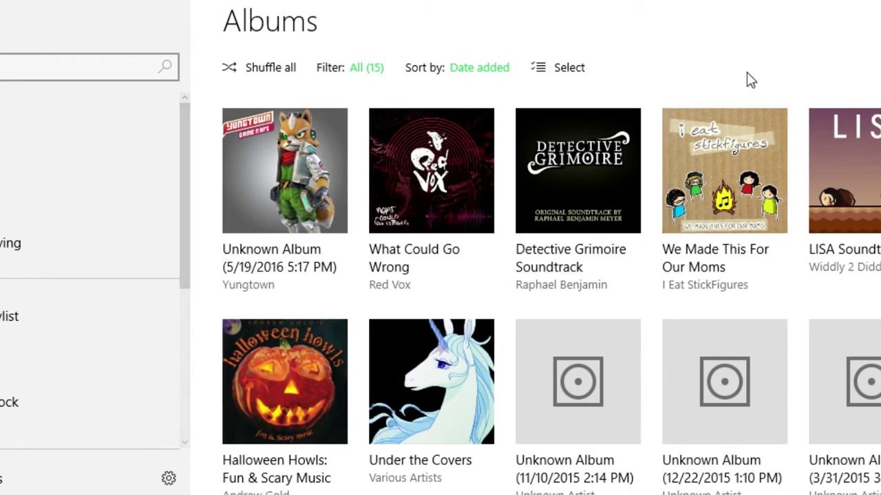
scroll(814, 204, "down", 1)
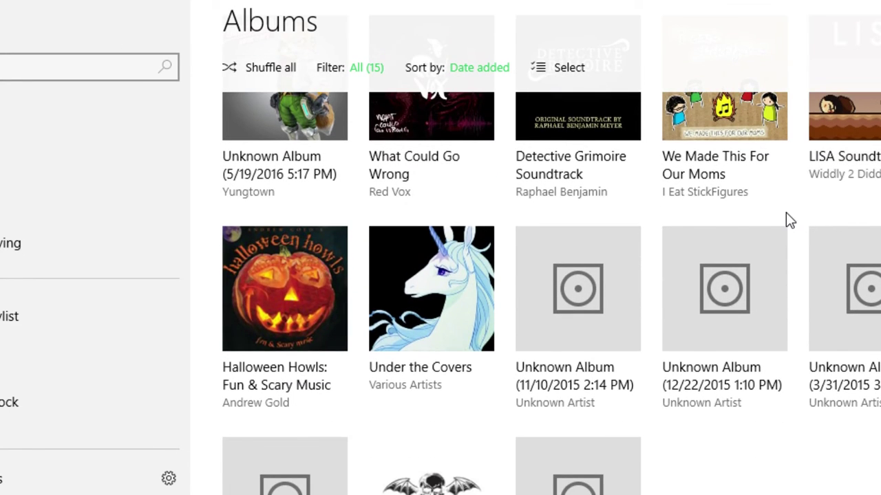
scroll(785, 213, "down", 1)
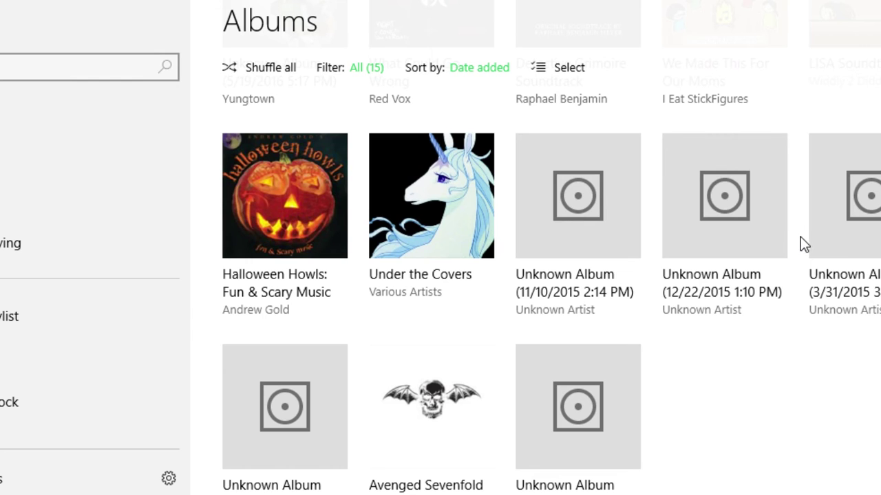
scroll(805, 245, "up", 1)
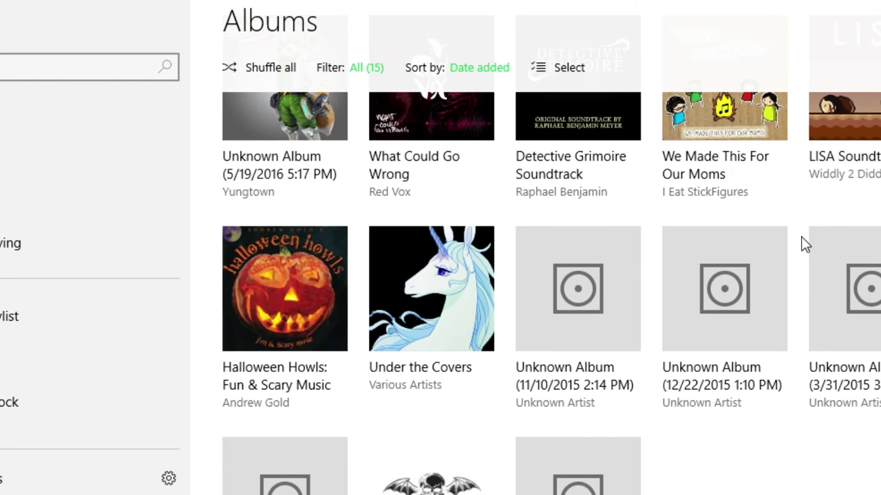
scroll(801, 241, "down", 1)
scroll(802, 241, "up", 2)
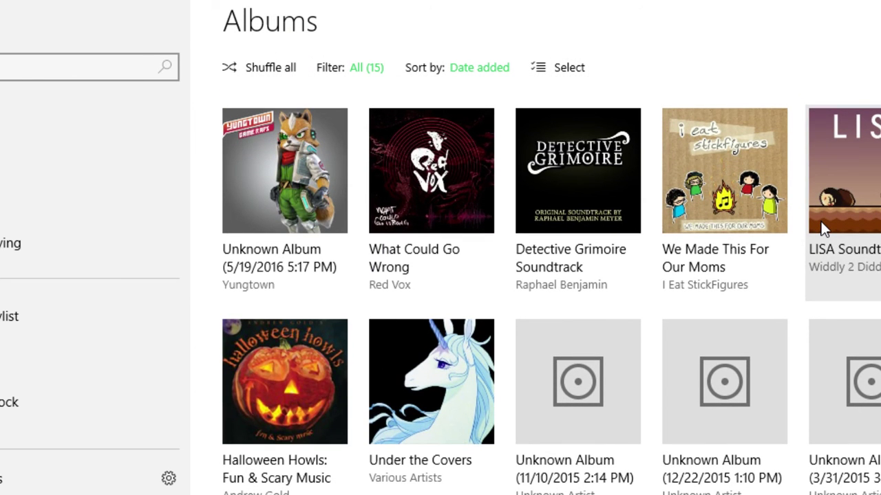
left_click(830, 200)
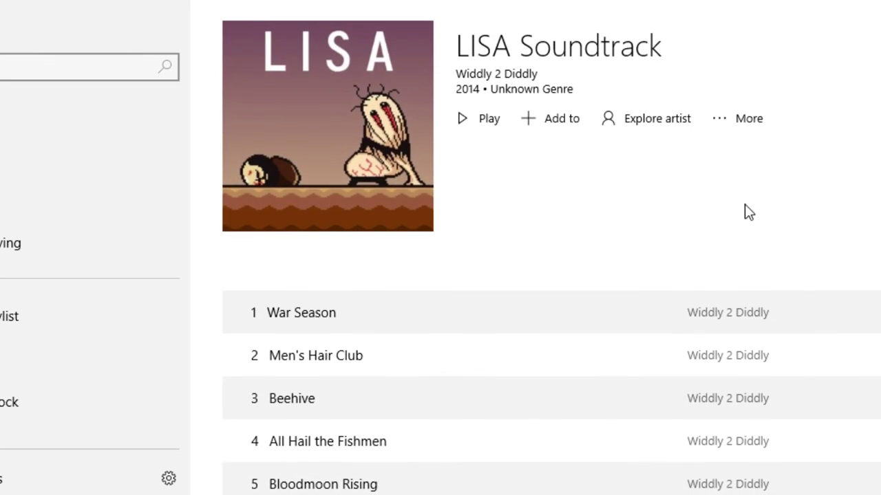
Browse the LISA Soundtrack track list and choose the track Forever Turbo Heat Dance.
scroll(703, 233, "down", 8)
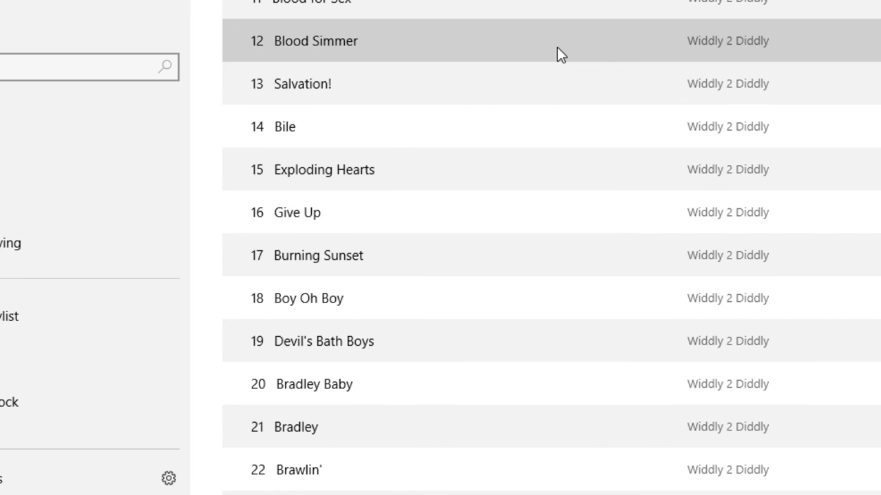
scroll(472, 216, "down", 3)
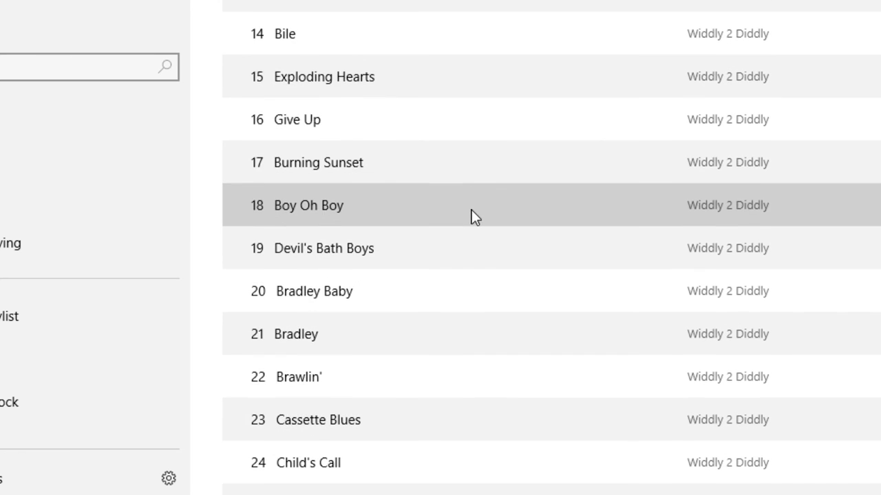
scroll(477, 220, "down", 6)
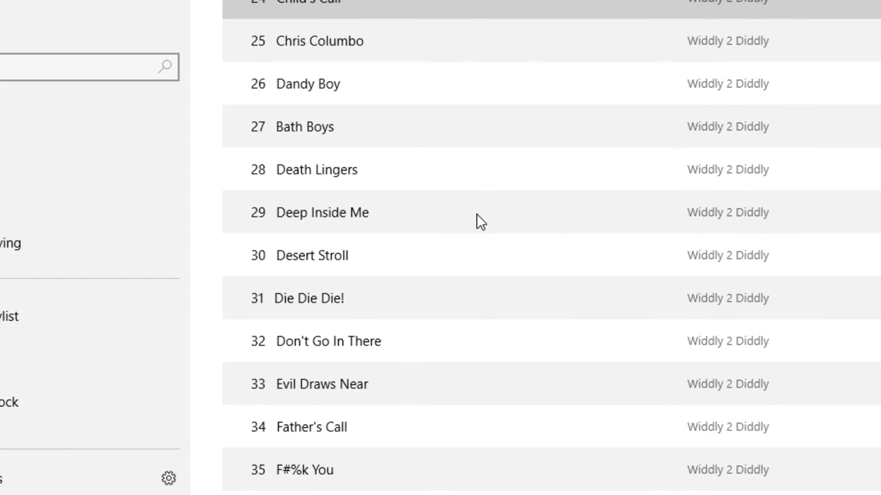
scroll(480, 220, "up", 12)
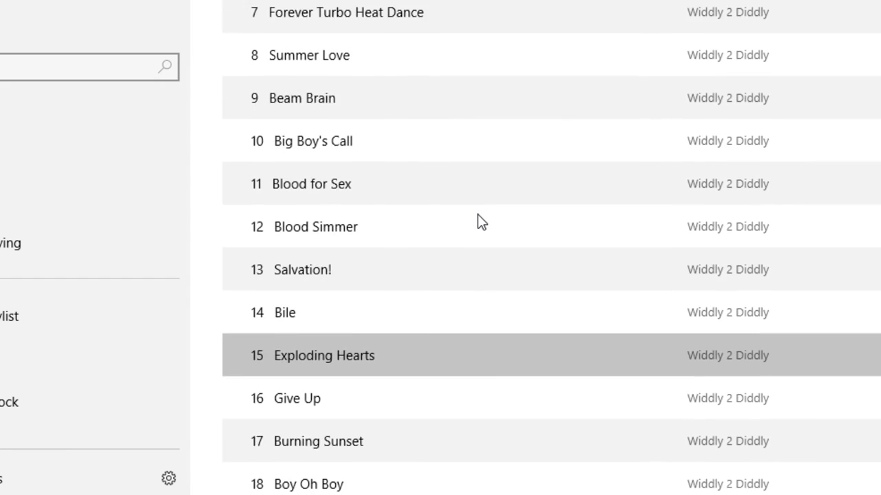
scroll(478, 214, "up", 5)
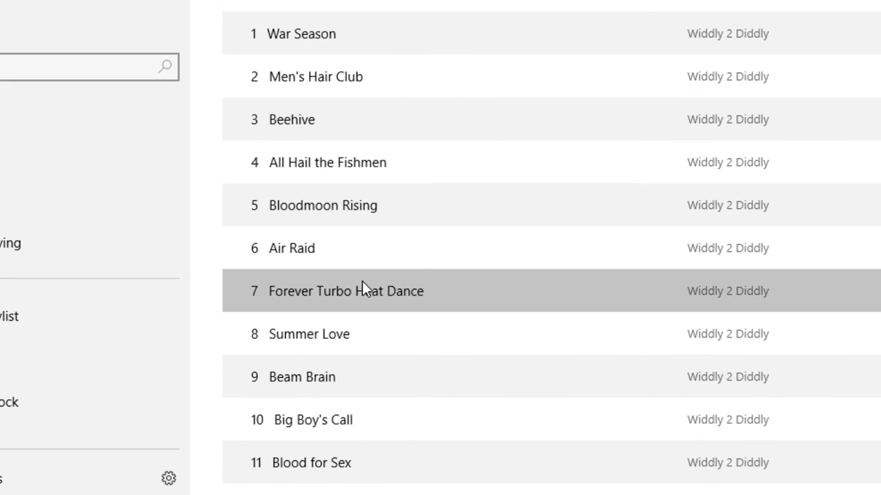
left_click(362, 281)
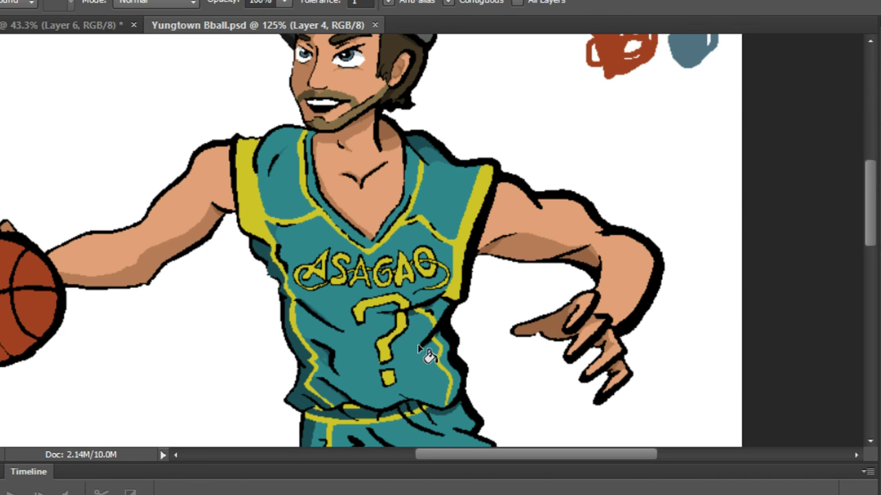
Draw a mid-teal shadow edge along the short black fold and yellow stripe beneath the jersey's armhole, beside the question mark.
scroll(503, 205, "down", 11)
scroll(480, 246, "up", 8)
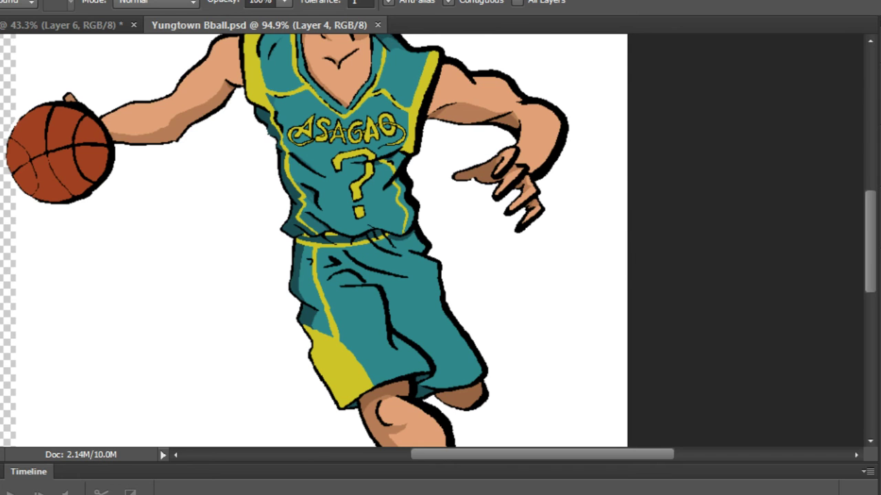
key("b")
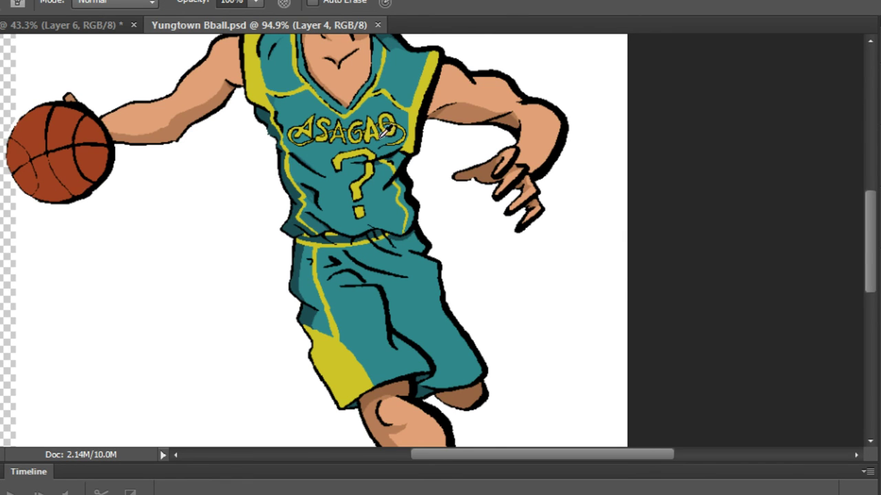
scroll(383, 132, "up", 5)
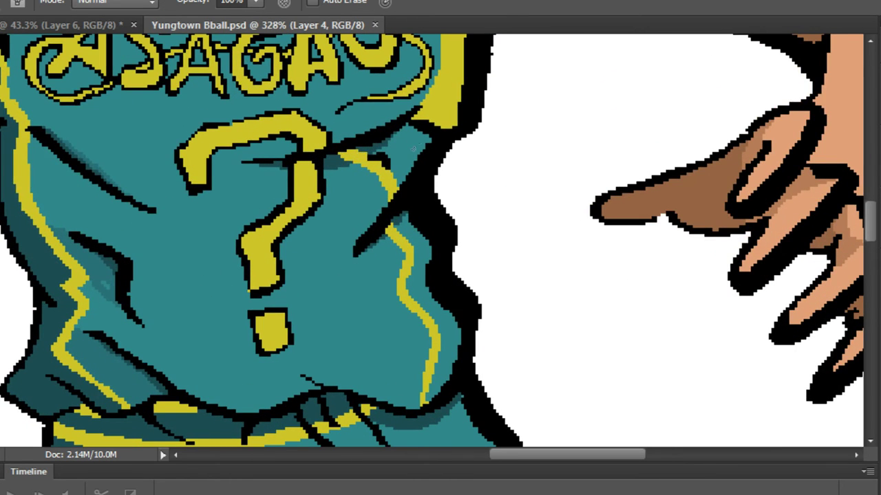
scroll(393, 131, "up", 5)
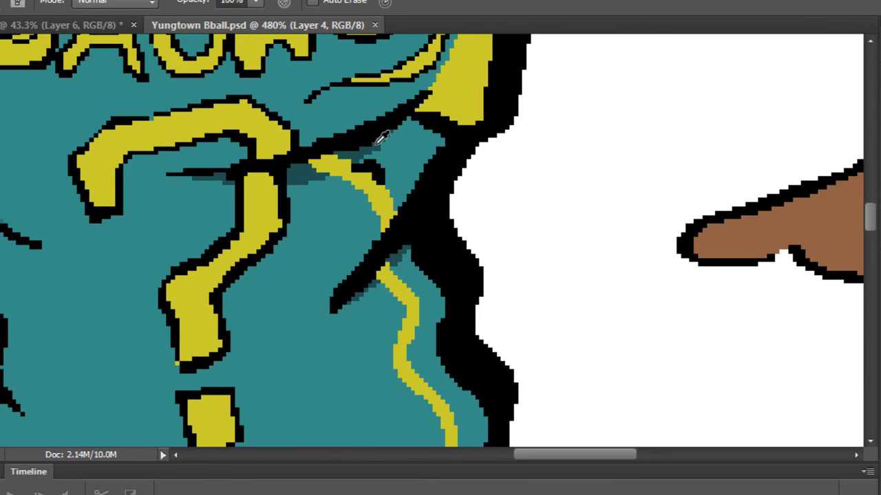
scroll(383, 135, "down", 4)
scroll(388, 148, "up", 6)
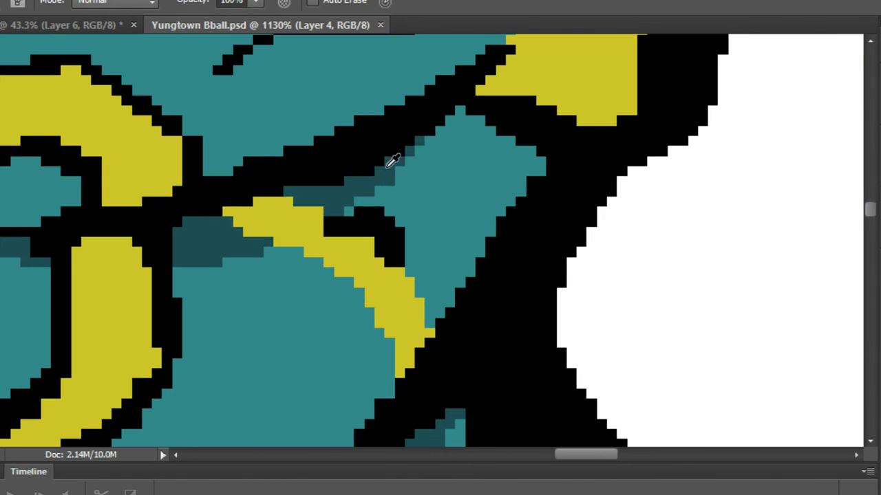
mouse_move(380, 210)
left_mouse_down()
mouse_move(421, 248)
mouse_move(404, 235)
mouse_move(423, 273)
left_mouse_up()
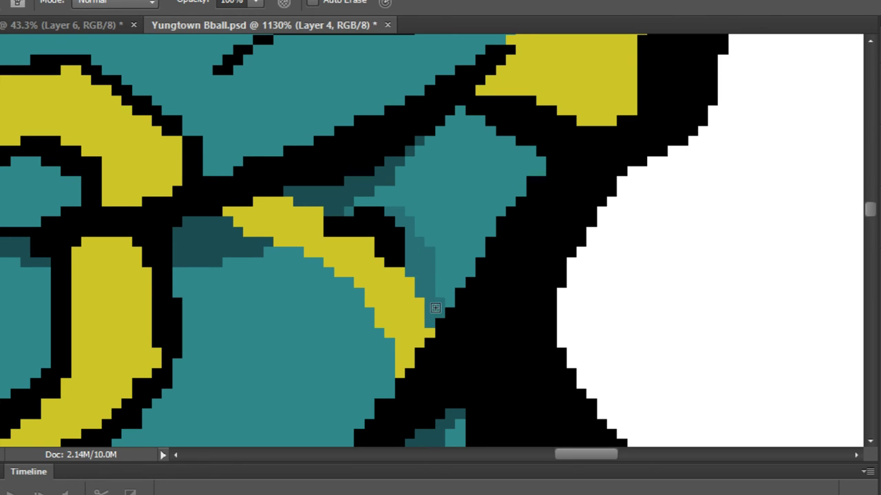
key("g")
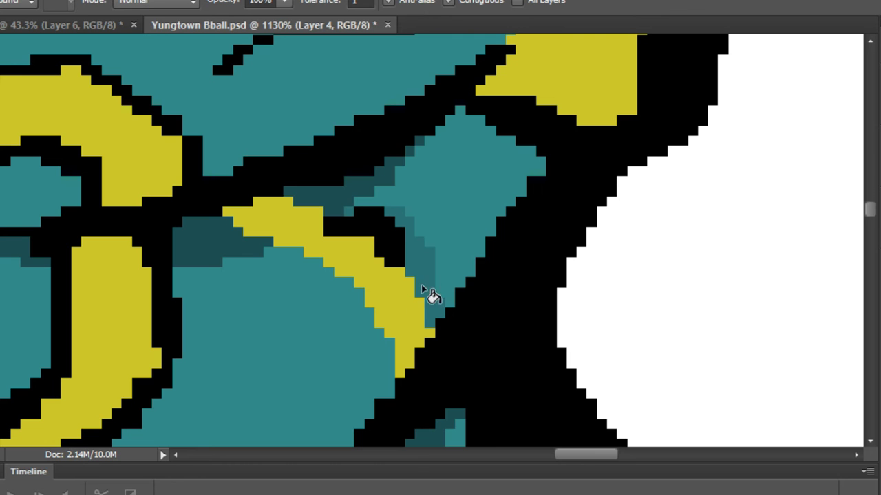
left_click(480, 225)
key("ctrl+z")
Outline the small jersey panel below the armhole in mid-teal, closing its open edges, and fill it with mid-teal.
key("b")
scroll(350, 199, "up", 6)
scroll(391, 222, "down", 2)
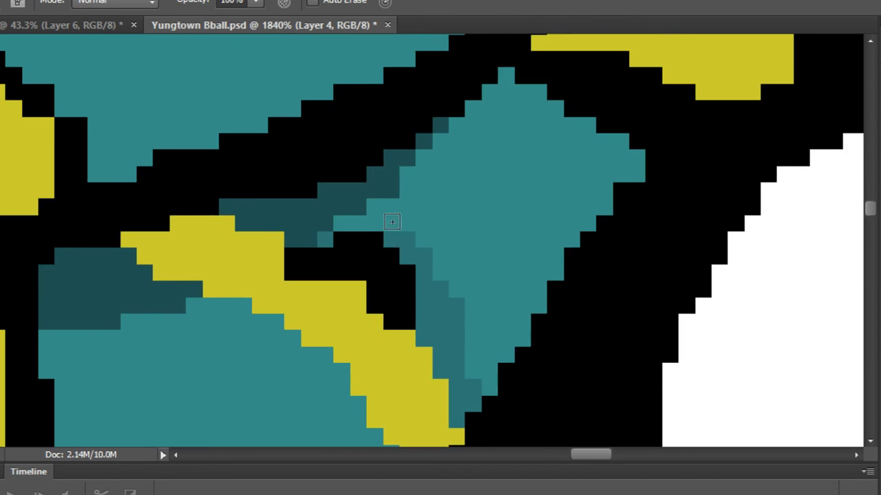
left_click_drag(391, 223, 317, 287)
mouse_move(267, 304)
left_mouse_down()
mouse_move(348, 252)
mouse_move(358, 238)
mouse_move(340, 241)
mouse_move(382, 207)
mouse_move(434, 136)
mouse_move(494, 162)
mouse_move(568, 222)
left_mouse_up()
left_click_drag(454, 400, 410, 439)
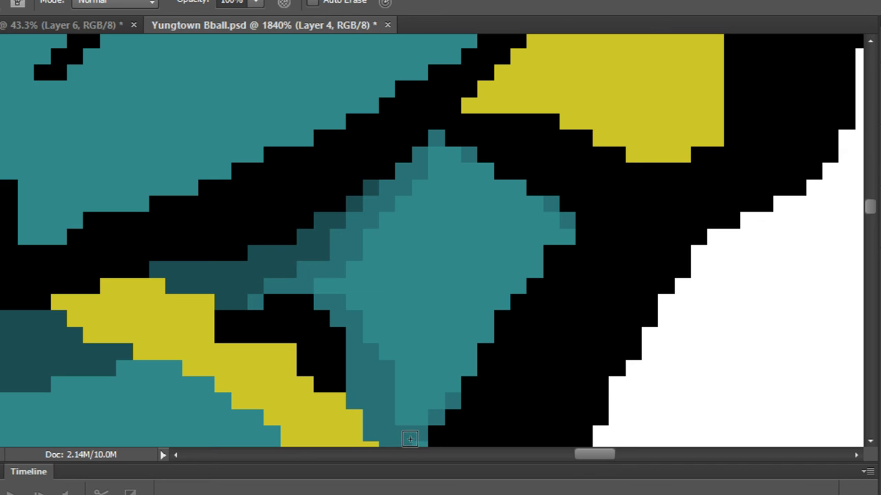
key("g")
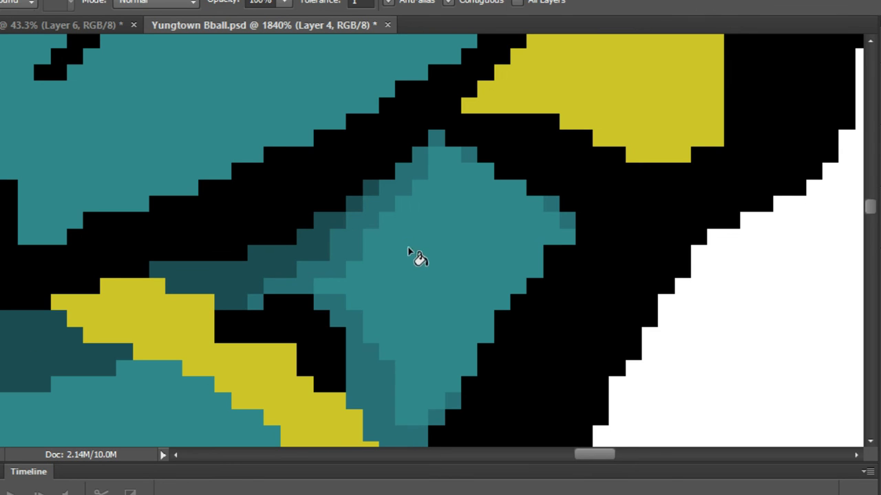
left_click(411, 252)
Add a mid-teal band under the dark teal fold shadow on both sides of the question mark's stem.
scroll(411, 254, "down", 5)
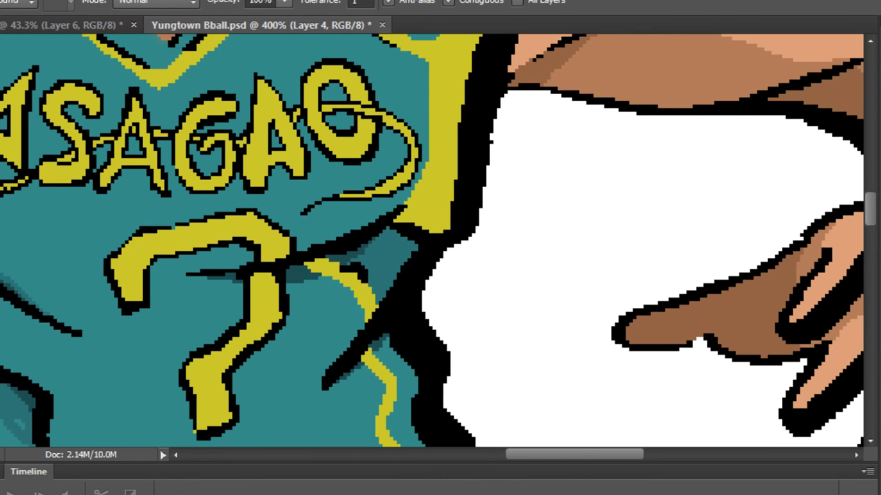
key("b")
scroll(446, 320, "up", 4)
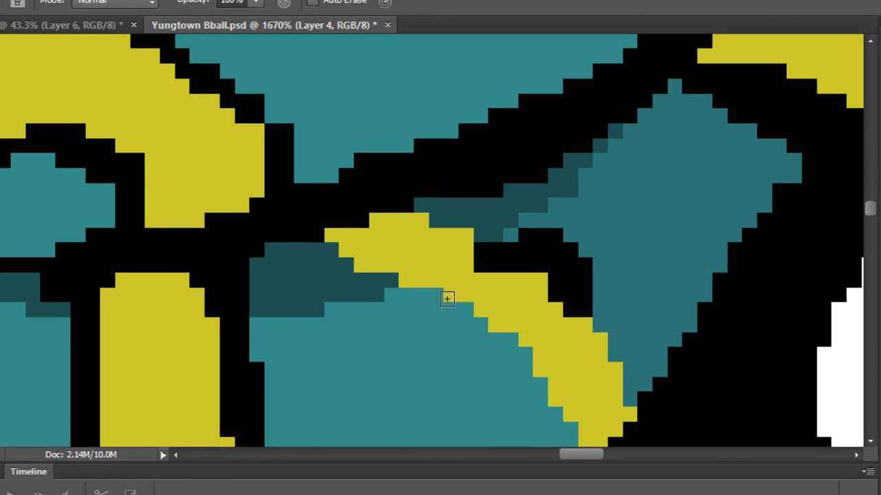
mouse_move(423, 299)
left_mouse_down()
mouse_move(396, 298)
mouse_move(421, 299)
mouse_move(282, 344)
mouse_move(247, 335)
mouse_move(392, 315)
mouse_move(327, 315)
mouse_move(297, 328)
mouse_move(425, 327)
left_mouse_up()
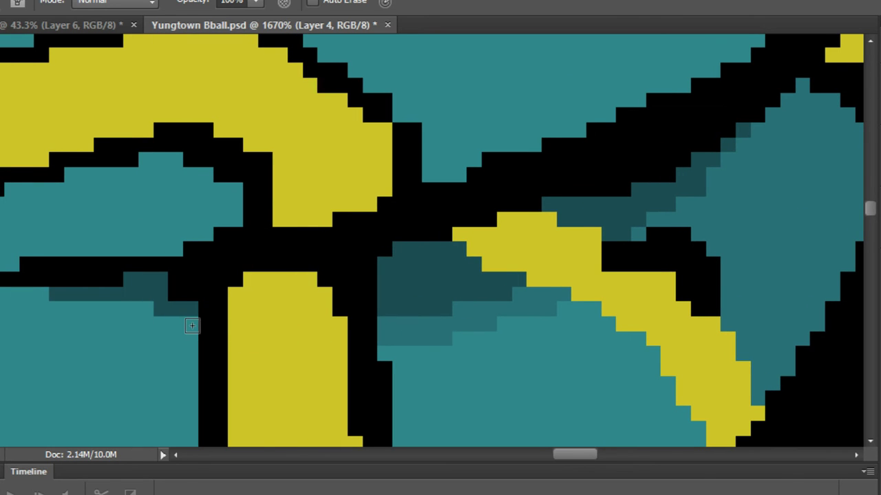
left_click_drag(180, 324, 40, 298)
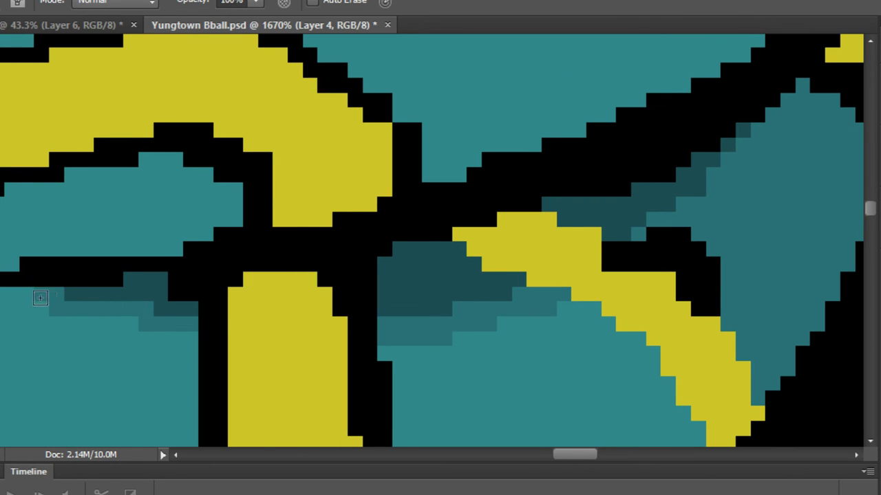
scroll(57, 313, "up", 1)
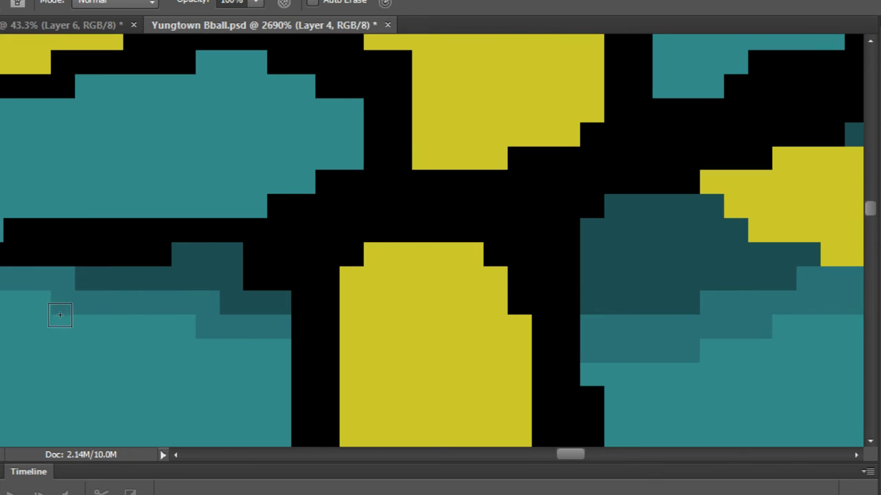
Sample the mid-teal swatch and shade below the diagonal waist fold's dark shadow on both sides of the yellow stripe.
scroll(208, 336, "down", 2)
scroll(303, 341, "down", 14)
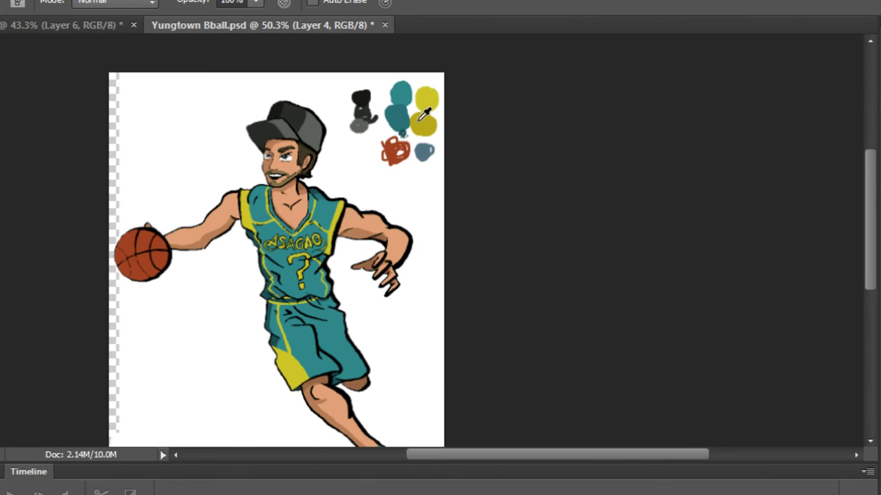
left_click(404, 114, "alt")
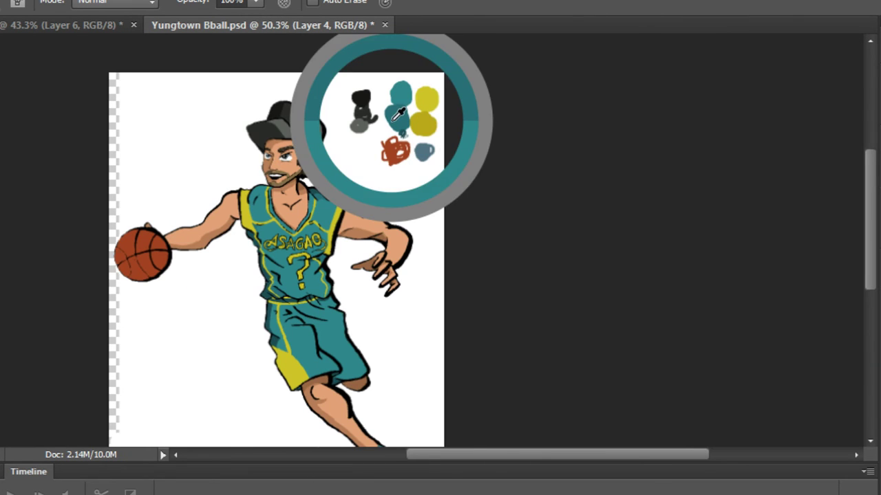
scroll(306, 251, "up", 7)
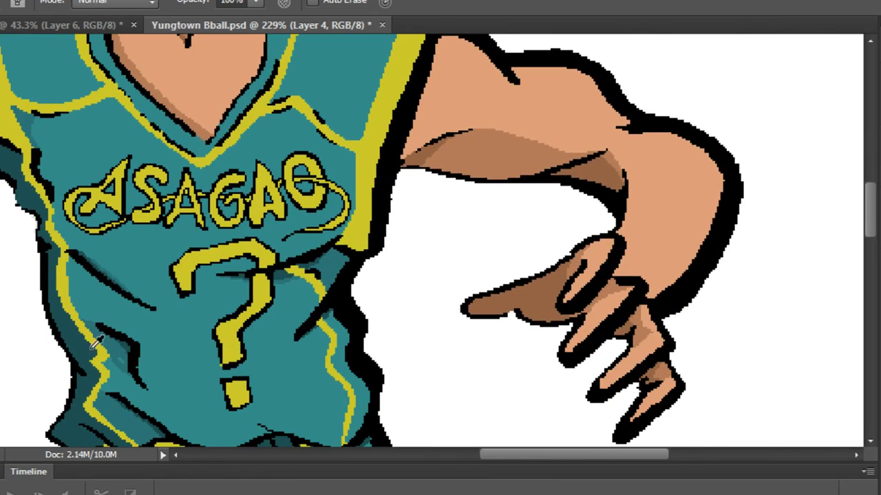
scroll(137, 291, "up", 6)
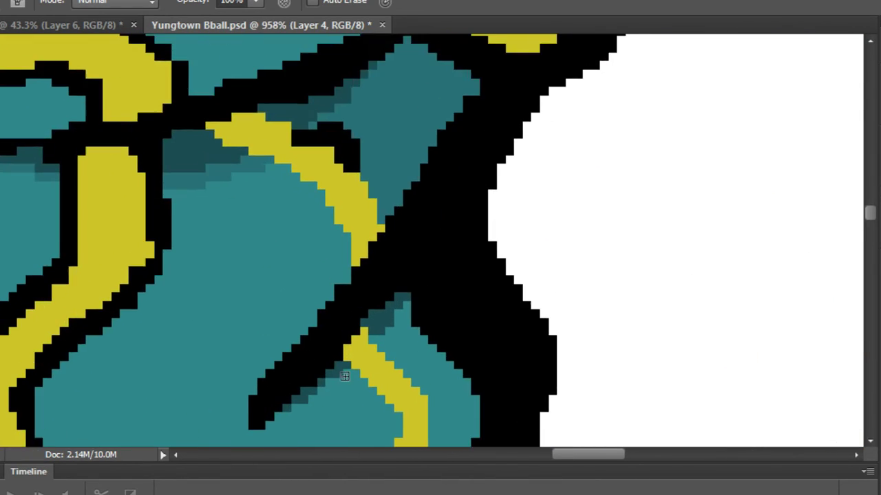
scroll(345, 377, "up", 2)
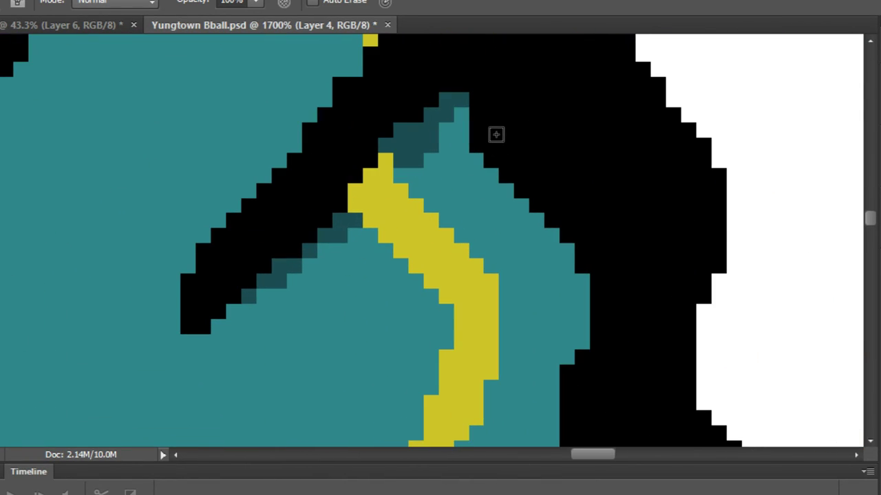
mouse_move(476, 160)
left_mouse_down()
mouse_move(434, 178)
mouse_move(400, 176)
left_mouse_up()
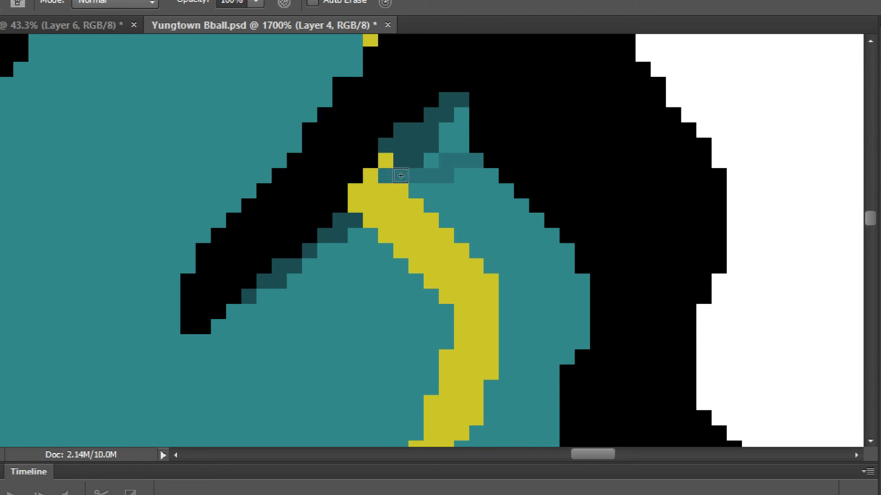
key("ctrl+z")
scroll(428, 179, "up", 4)
mouse_move(415, 216)
left_mouse_down()
mouse_move(503, 130)
mouse_move(482, 114)
mouse_move(448, 167)
mouse_move(395, 191)
left_mouse_up()
left_click_drag(378, 243, 454, 169)
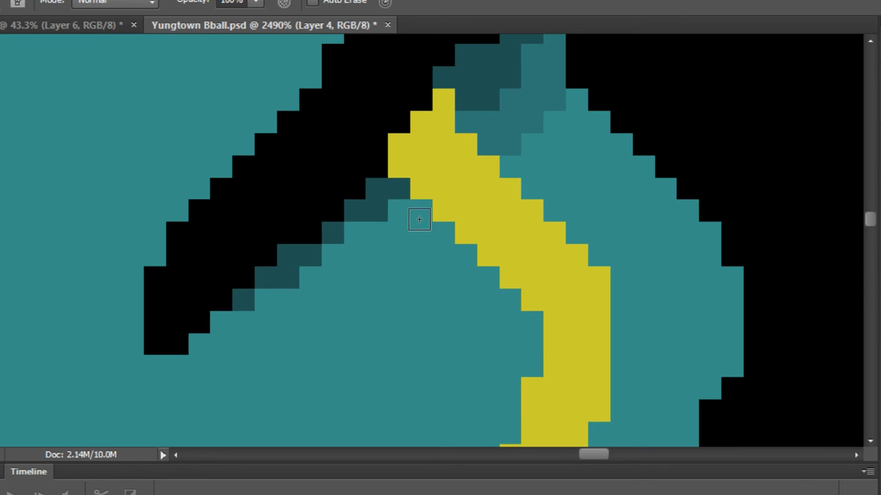
mouse_move(420, 212)
left_mouse_down()
mouse_move(200, 340)
mouse_move(219, 354)
mouse_move(245, 346)
mouse_move(405, 252)
mouse_move(414, 235)
left_mouse_up()
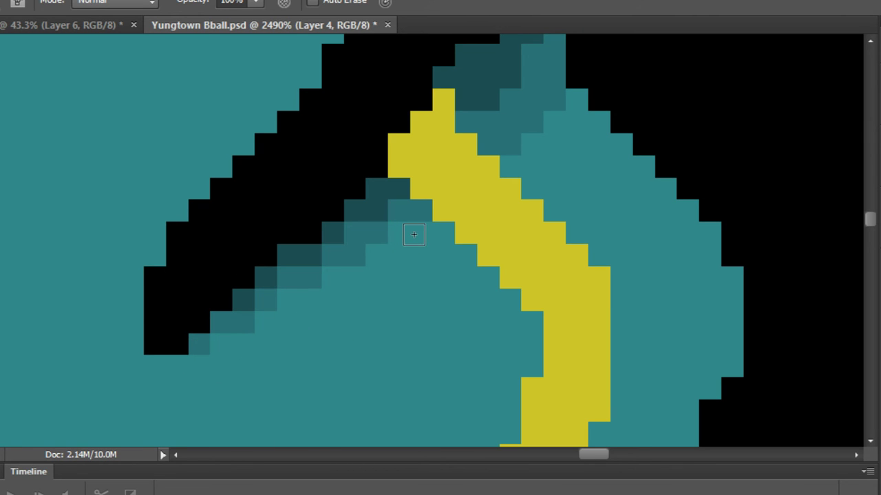
Sample the shading teal from the palette and paint a mid-teal shadow inside the forked fold lines at the shorts' inner leg.
scroll(450, 219, "down", 10)
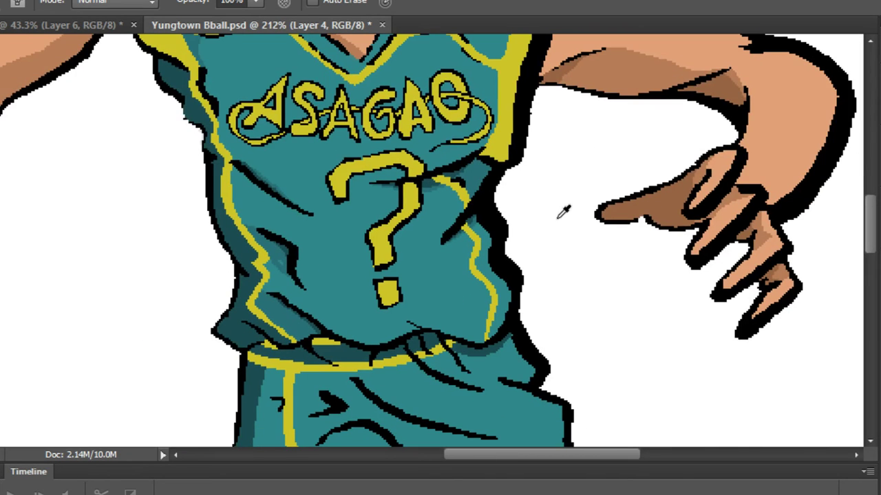
scroll(540, 205, "down", 4)
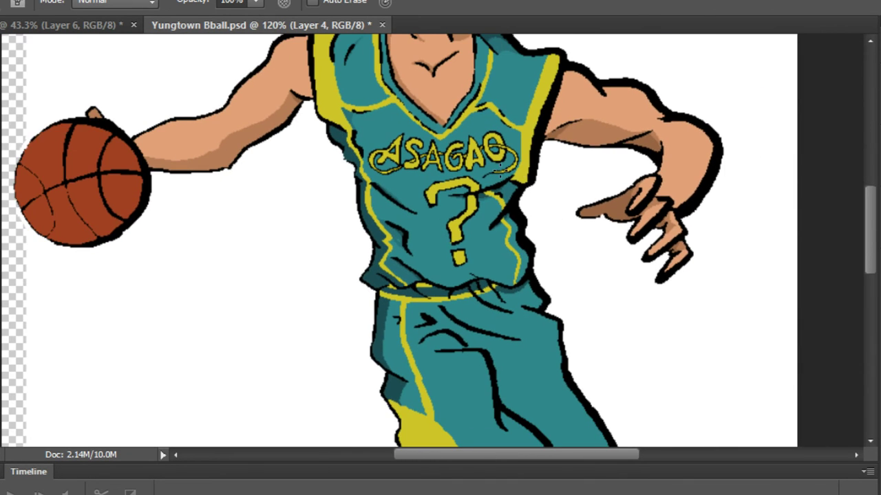
scroll(612, 85, "up", 3)
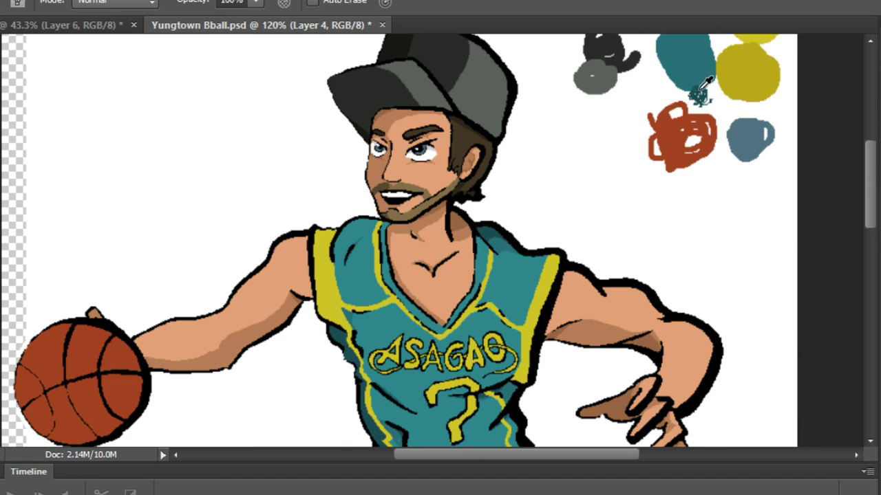
left_click(699, 93)
scroll(599, 158, "down", 9)
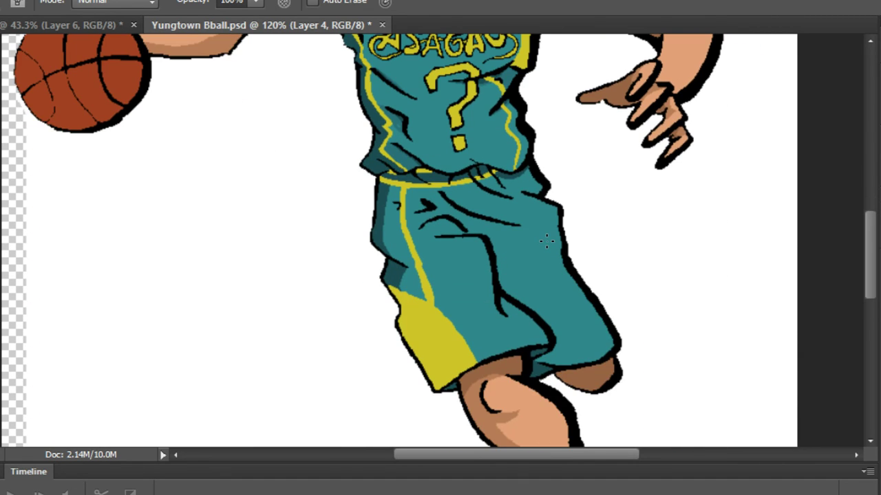
scroll(490, 252, "up", 9)
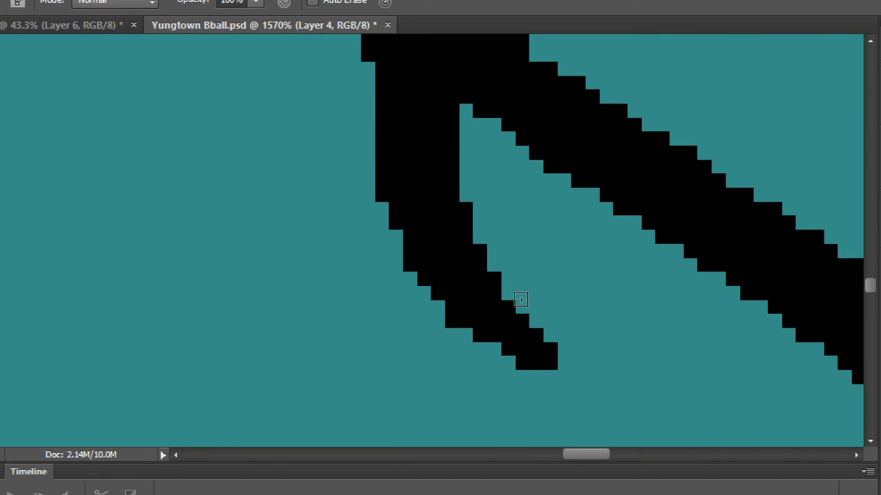
mouse_move(521, 300)
left_mouse_down()
mouse_move(551, 183)
mouse_move(521, 315)
mouse_move(542, 363)
mouse_move(566, 191)
mouse_move(583, 176)
mouse_move(520, 301)
left_mouse_up()
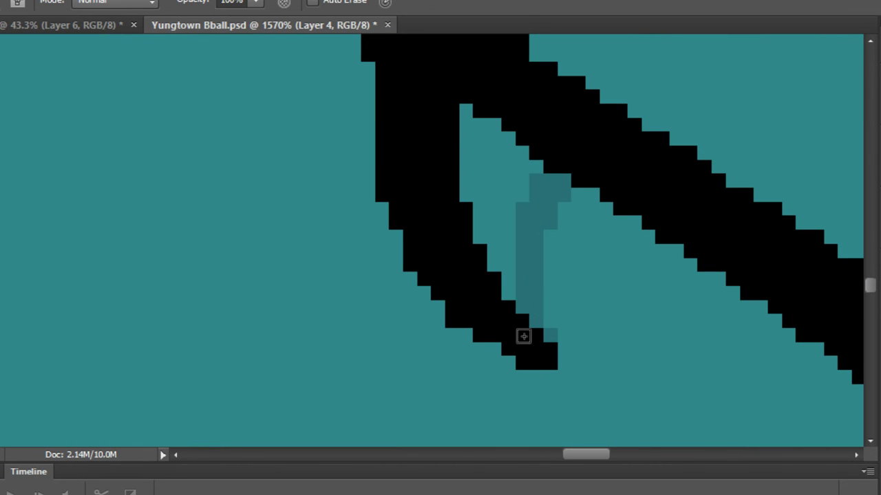
mouse_move(479, 125)
left_mouse_down()
mouse_move(503, 112)
mouse_move(464, 149)
mouse_move(517, 203)
left_mouse_up()
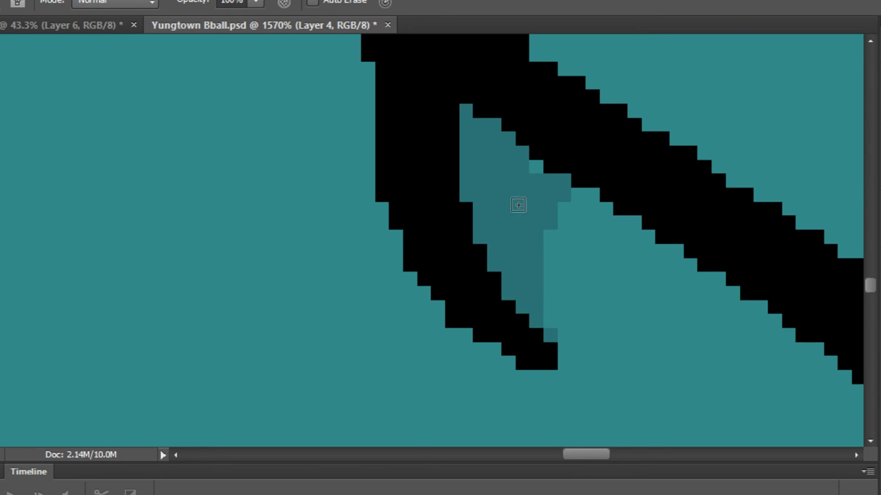
Outline the area between the curved fold and the horizontal fold on the upper shorts in mid-teal and fill it.
scroll(566, 173, "down", 8)
scroll(580, 167, "down", 2)
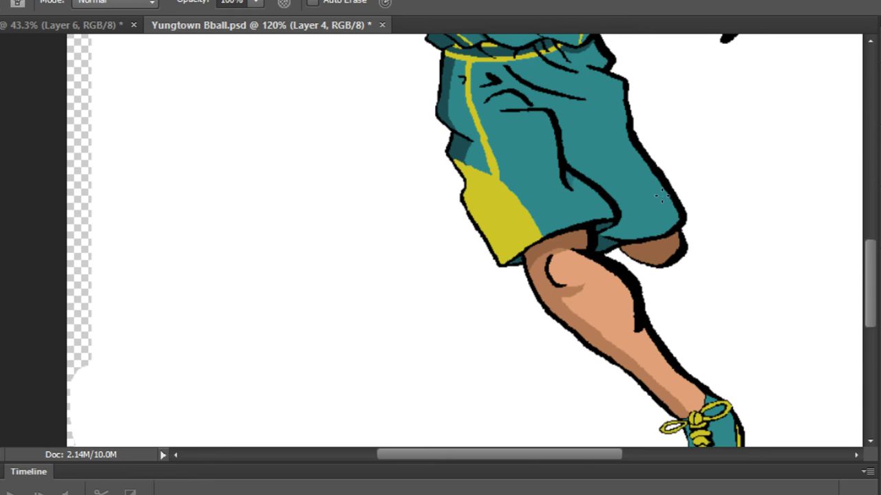
scroll(661, 196, "up", 4)
scroll(559, 181, "up", 2)
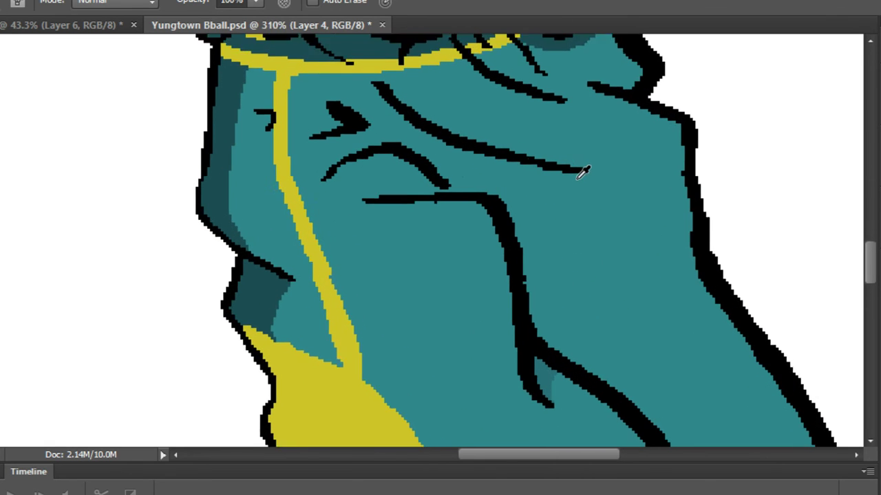
scroll(586, 180, "down", 4)
scroll(512, 150, "up", 1)
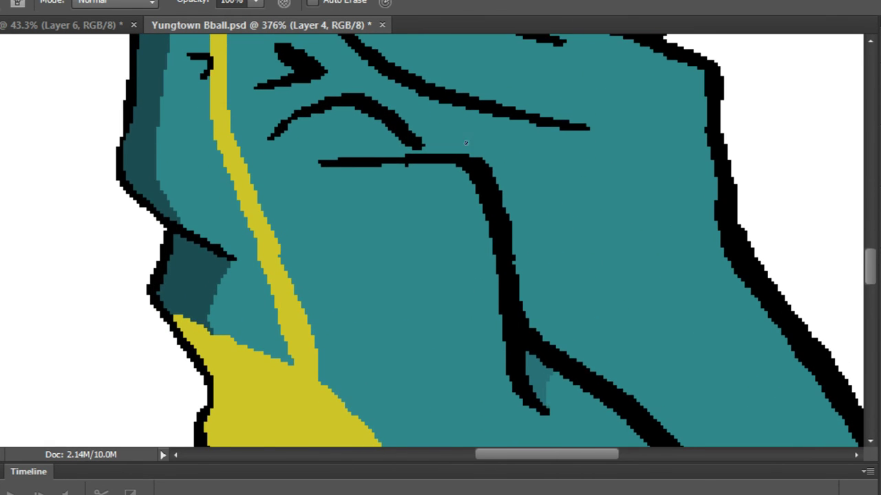
scroll(306, 117, "up", 8)
left_click_drag(245, 164, 323, 199)
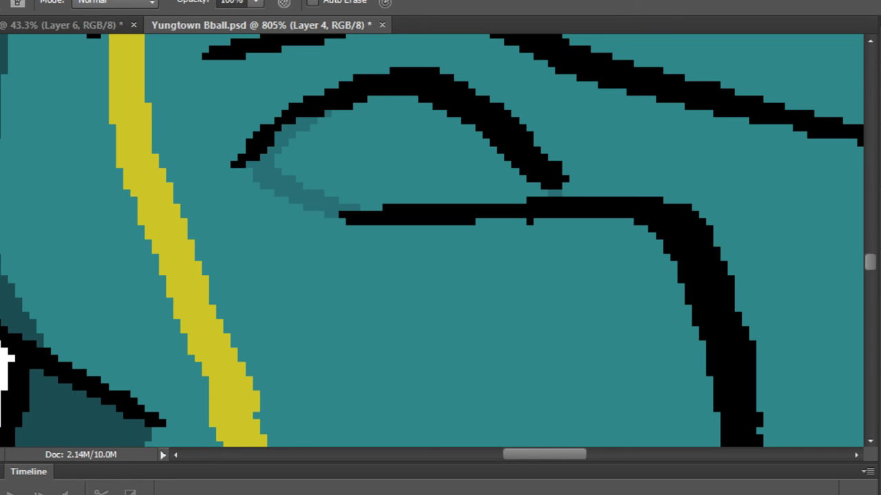
key("g")
left_click(370, 165)
scroll(368, 151, "down", 6, "alt")
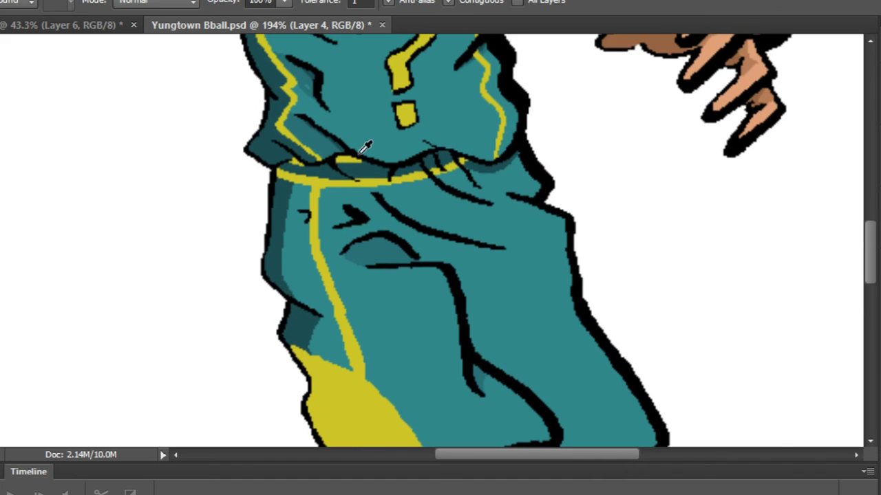
Paint a mid-teal shadow inside the arrow-shaped fold mark beside the yellow stripe on the upper shorts.
scroll(367, 146, "up", 3, "alt")
key("b")
scroll(324, 282, "up", 6, "alt")
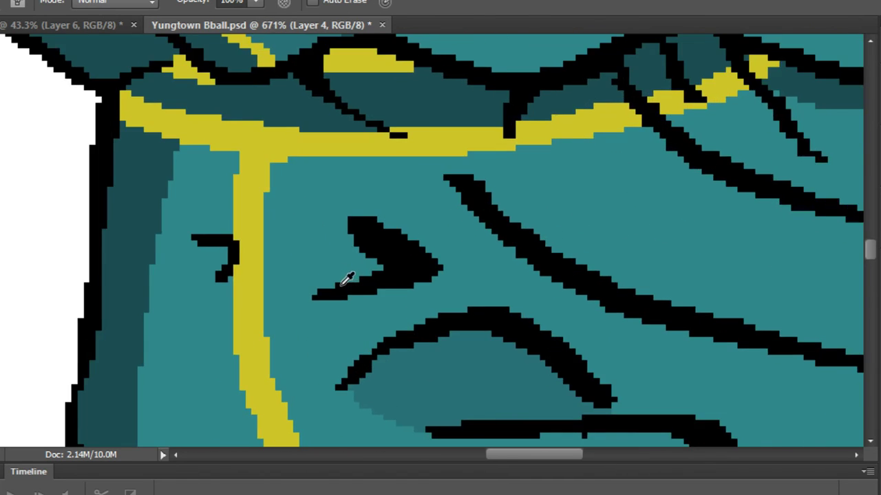
mouse_move(283, 310)
left_mouse_down()
mouse_move(386, 267)
mouse_move(430, 194)
mouse_move(437, 139)
mouse_move(397, 251)
mouse_move(328, 291)
mouse_move(472, 212)
mouse_move(469, 235)
mouse_move(458, 223)
mouse_move(418, 247)
mouse_move(488, 234)
left_mouse_up()
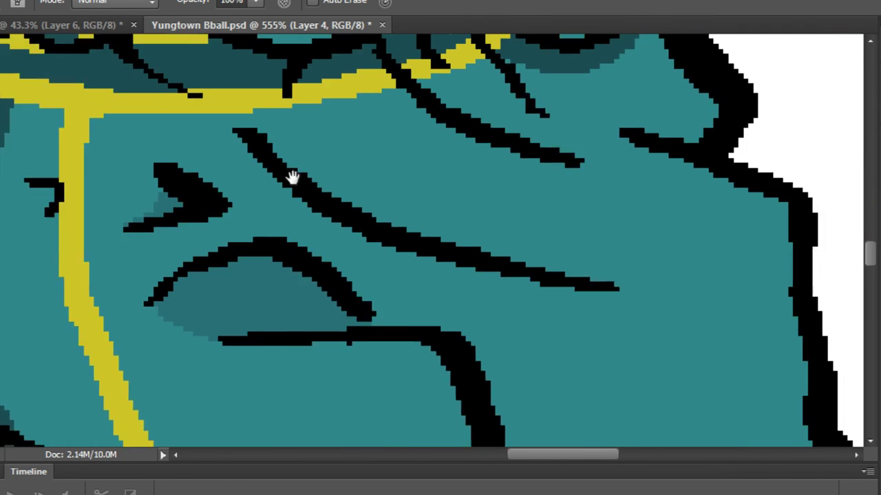
Outline a thin tapering shadow along the upper edge of the long diagonal shorts fold and fill it with mid-teal.
scroll(305, 178, "down", 5)
scroll(344, 191, "up", 3)
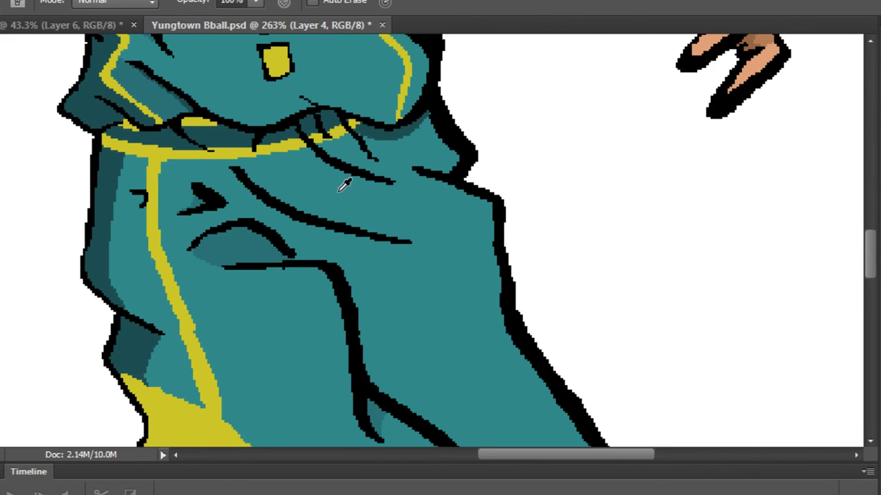
scroll(344, 185, "up", 2)
scroll(344, 183, "down", 2)
scroll(254, 123, "up", 3)
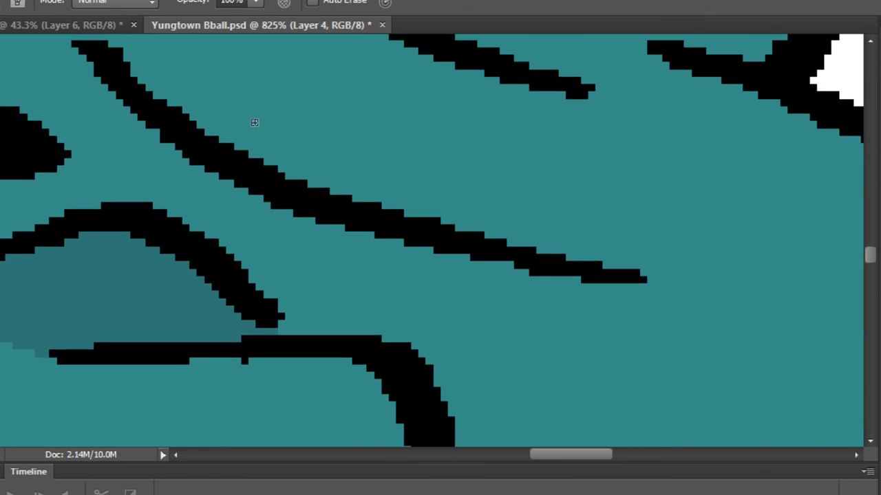
scroll(278, 202, "up", 3)
scroll(168, 229, "up", 4)
scroll(356, 270, "down", 2)
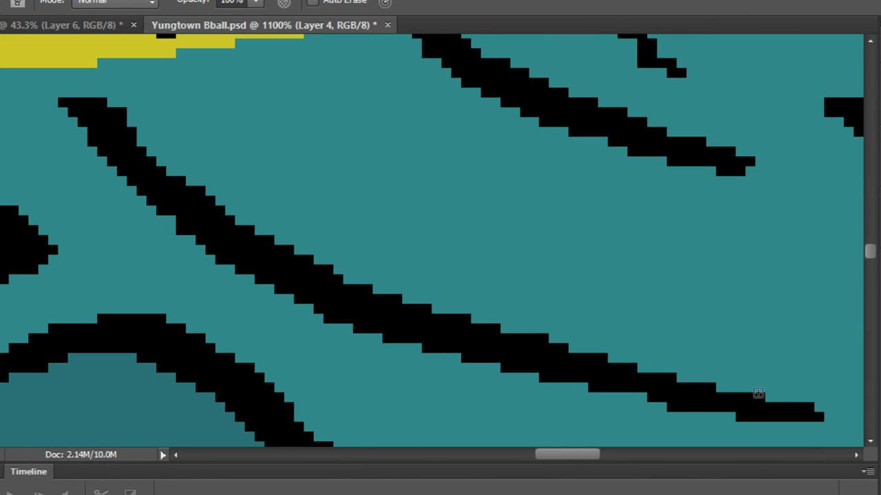
mouse_move(509, 321)
left_mouse_down()
mouse_move(308, 231)
mouse_move(124, 103)
left_mouse_up()
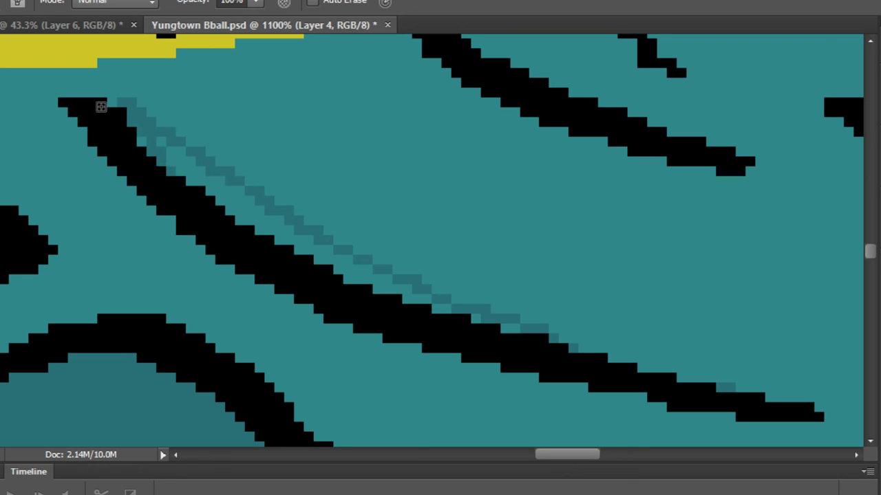
mouse_move(151, 138)
left_mouse_down()
mouse_move(200, 190)
mouse_move(131, 131)
mouse_move(238, 216)
mouse_move(163, 141)
mouse_move(180, 159)
left_mouse_up()
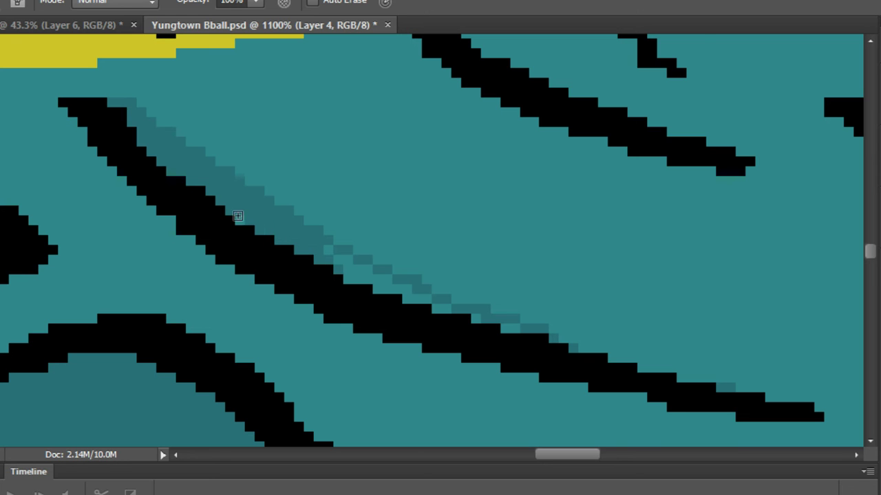
left_click_drag(308, 241, 455, 316)
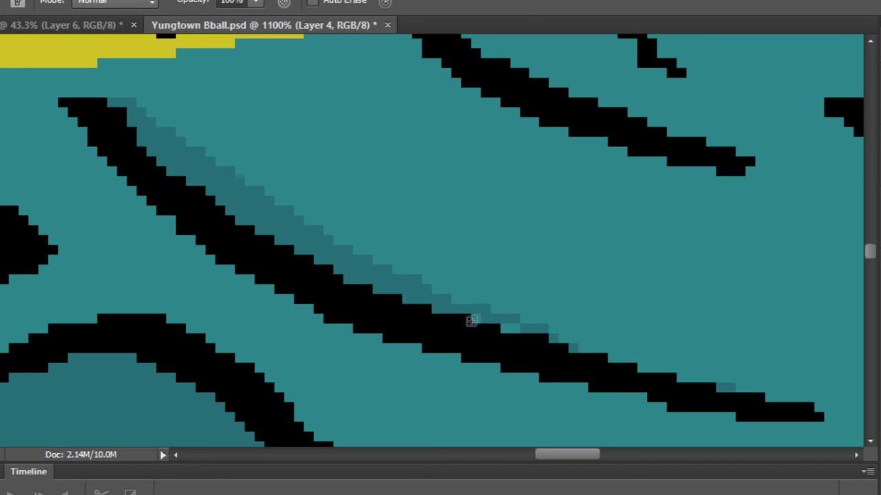
Paint a small mid-teal shadow inside the hooked fold mark at the outer side of the yellow stripe.
scroll(535, 332, "down", 10)
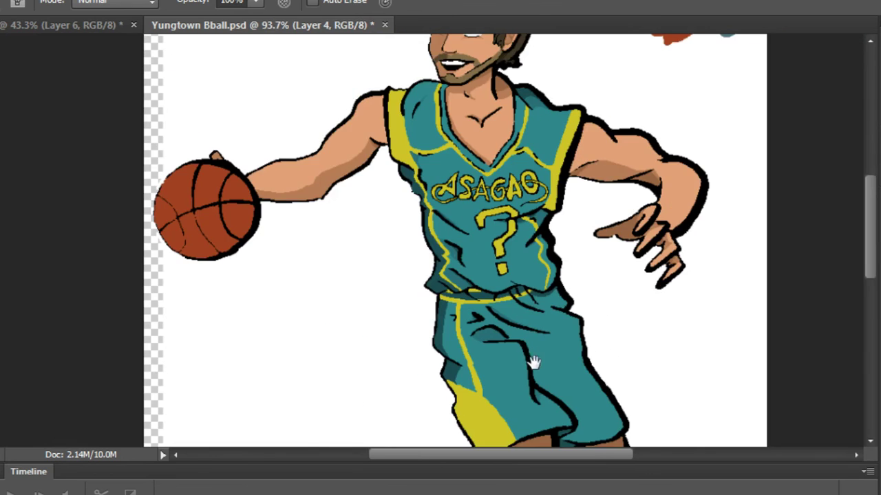
left_click_drag(530, 360, 406, 280)
scroll(405, 280, "up", 12)
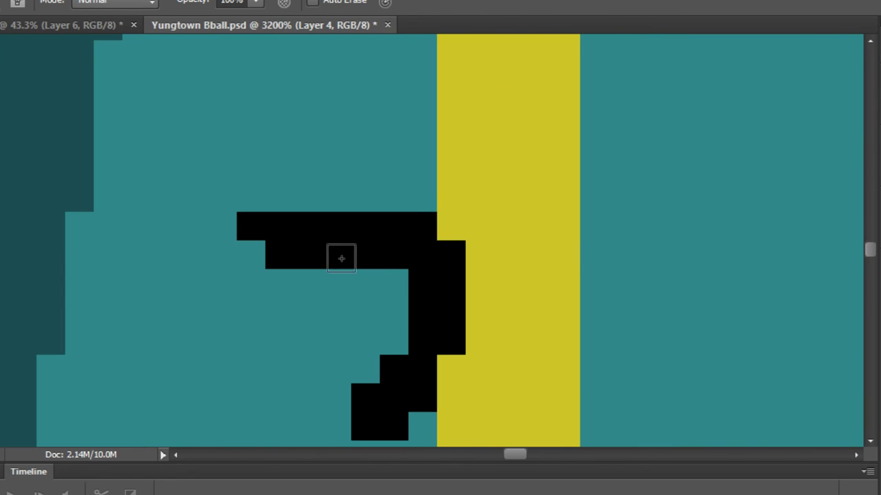
mouse_move(341, 258)
left_mouse_down()
mouse_move(408, 336)
mouse_move(330, 261)
left_mouse_up()
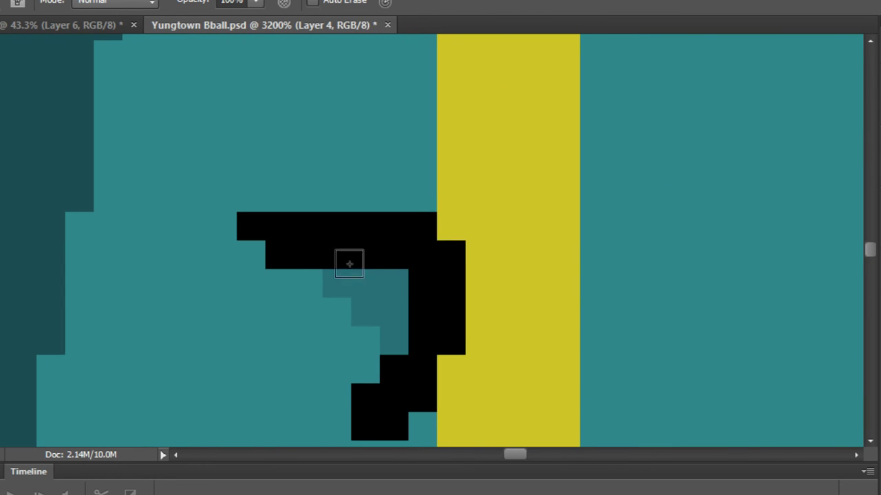
Draw the mid-teal outer edge of a long shadow on the rear shorts leg, from the fold corner to the hem.
scroll(407, 254, "down", 3)
scroll(408, 254, "down", 6)
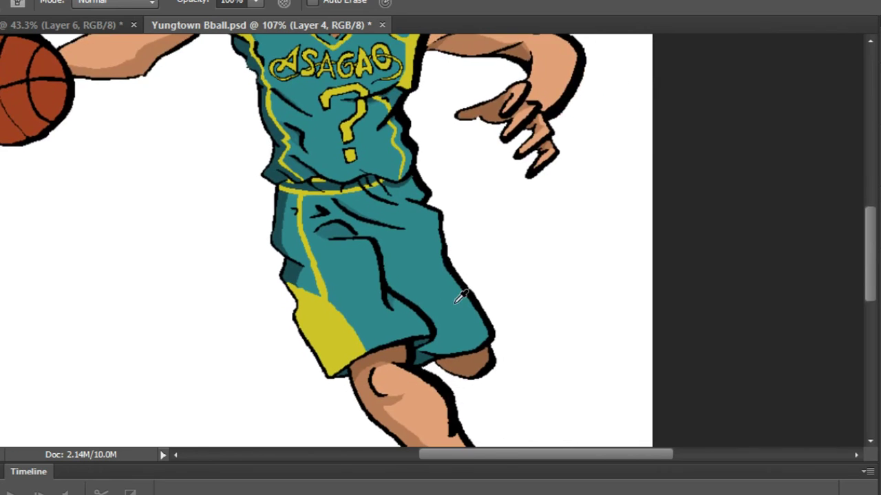
scroll(460, 295, "up", 2)
scroll(368, 220, "up", 1)
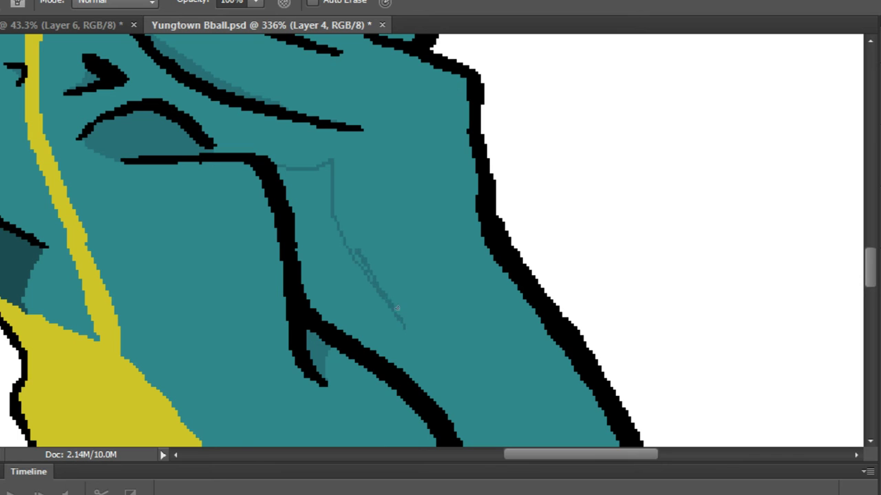
mouse_move(423, 346)
left_mouse_down()
mouse_move(299, 157)
mouse_move(331, 194)
left_mouse_up()
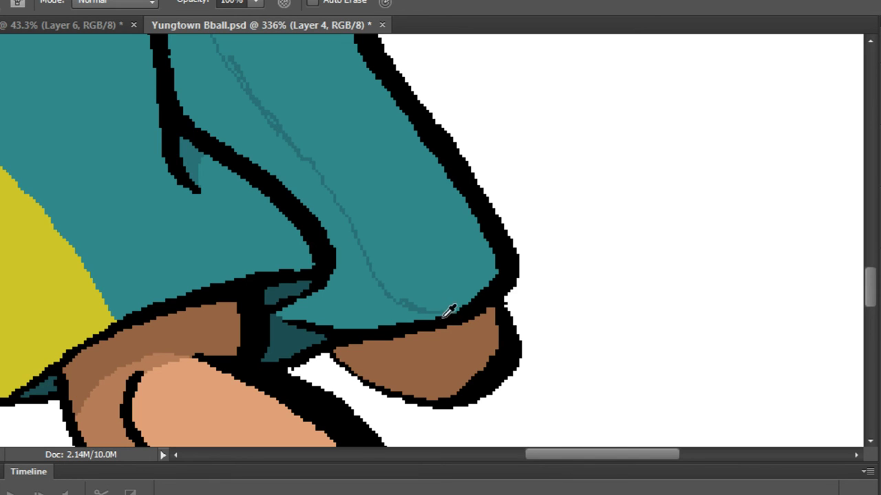
scroll(449, 311, "up", 4)
mouse_move(492, 300)
left_mouse_down()
mouse_move(411, 300)
mouse_move(315, 267)
mouse_move(244, 229)
mouse_move(185, 157)
mouse_move(287, 270)
left_mouse_up()
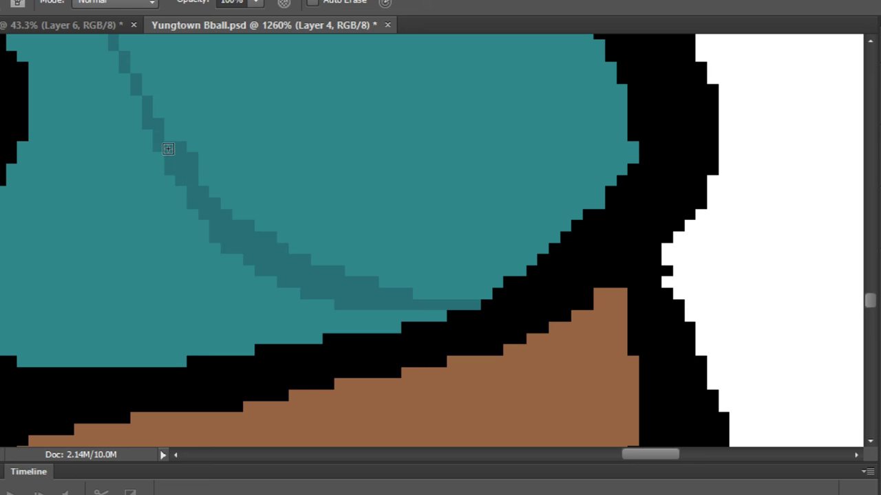
Trace the inner edge of the rear leg's shadow in mid-teal beneath the black fold line, up to the corner.
scroll(161, 136, "down", 3)
scroll(174, 244, "up", 2)
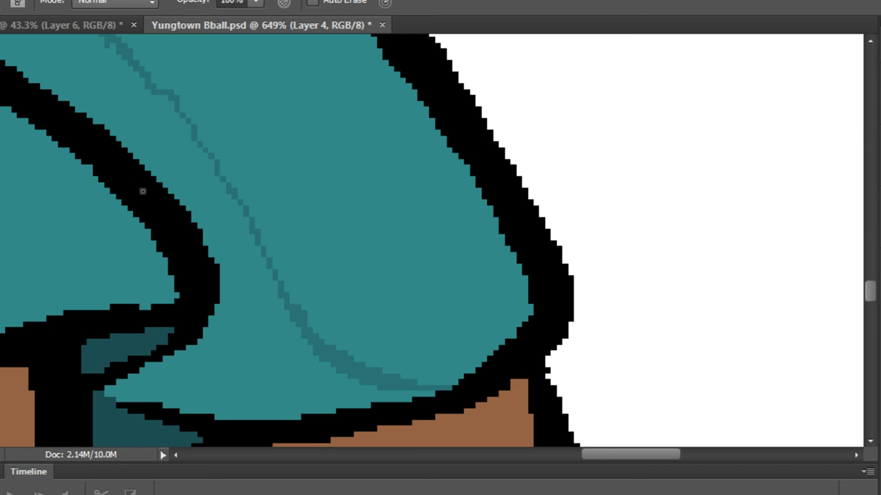
left_click_drag(111, 167, 252, 335)
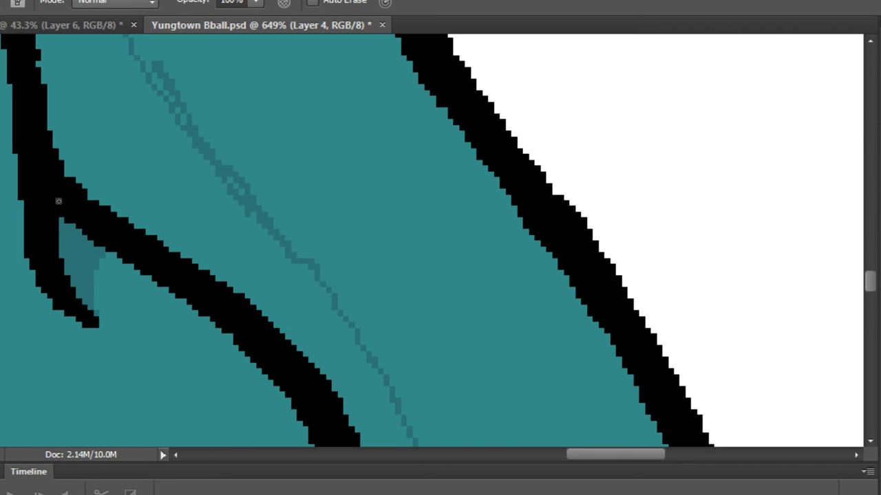
left_click_drag(46, 169, 125, 367)
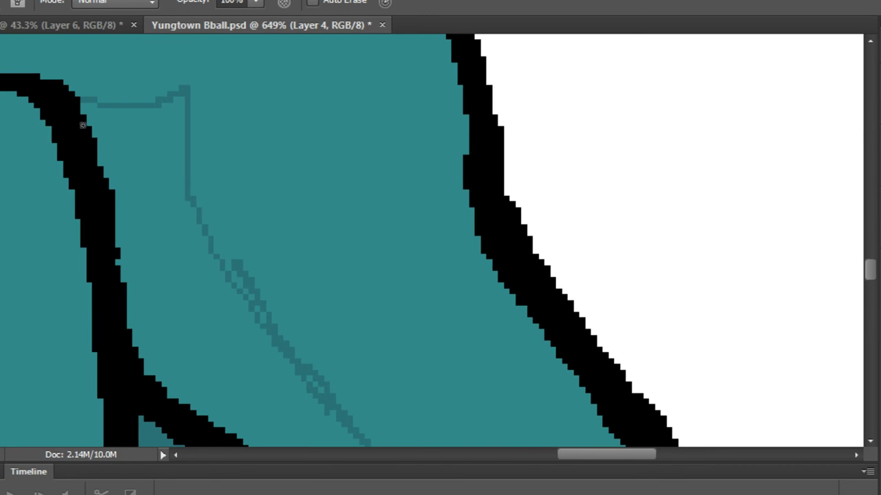
Hide the line art, close the outline gap between the dark hem patches, and fill the rear leg's shadow with mid-teal.
key("g")
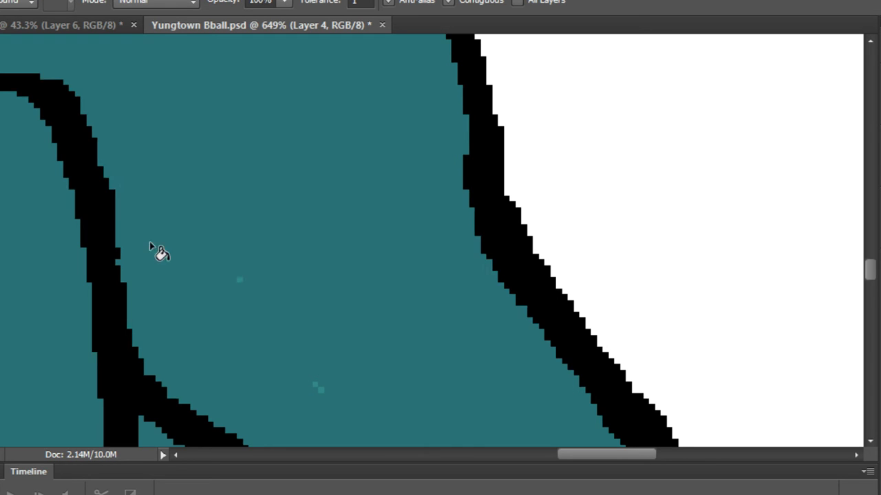
scroll(158, 252, "down", 4)
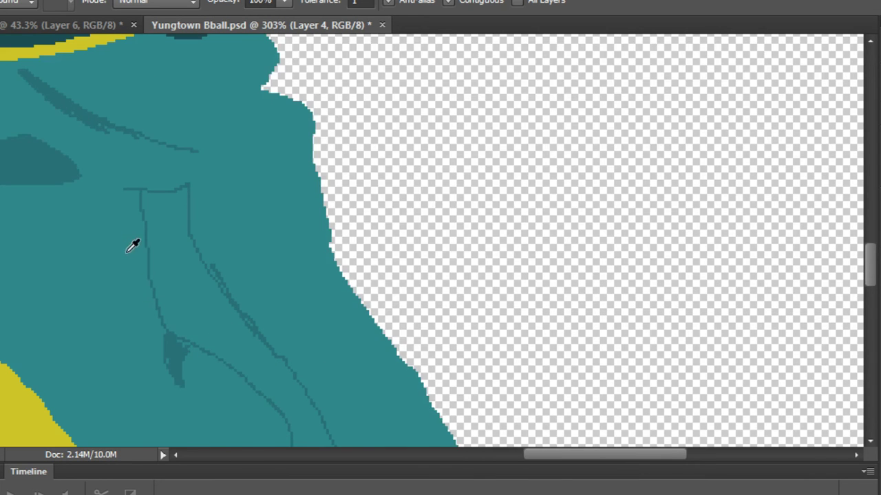
scroll(127, 252, "up", 4)
left_click_drag(202, 313, 128, 159)
mouse_move(197, 297)
left_mouse_down()
mouse_move(128, 132)
mouse_move(195, 199)
mouse_move(194, 190)
left_mouse_up()
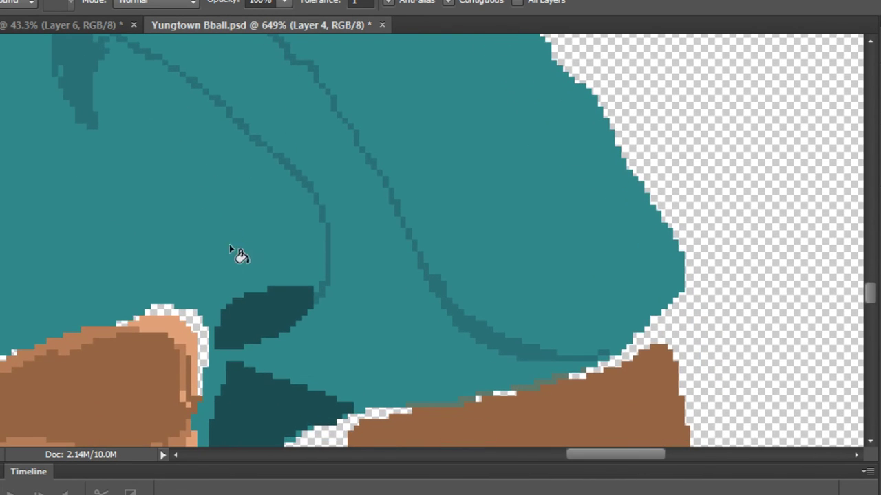
key("b")
scroll(248, 351, "up", 3)
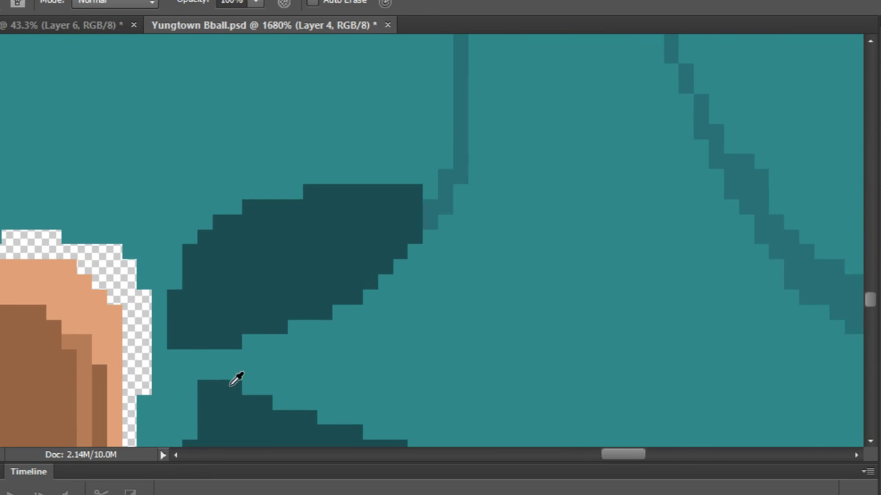
scroll(74, 323, "down", 1)
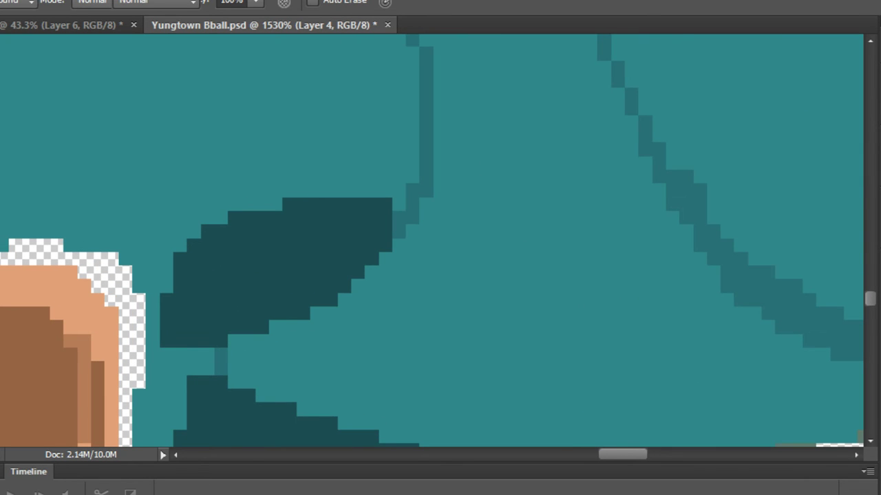
key("g")
left_click(508, 417)
scroll(522, 411, "down", 8)
scroll(529, 399, "down", 3)
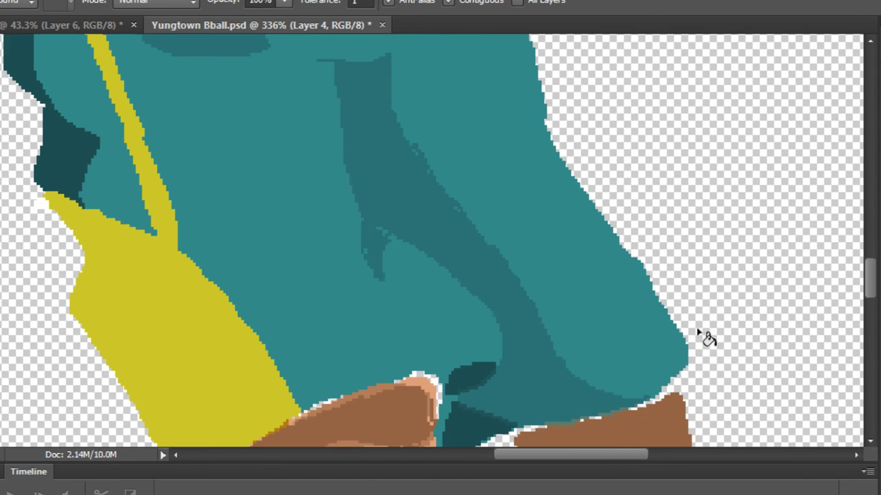
Show the line art and touch up the dark teal patches inside the hem where mid-teal overlaps them.
scroll(595, 419, "up", 5)
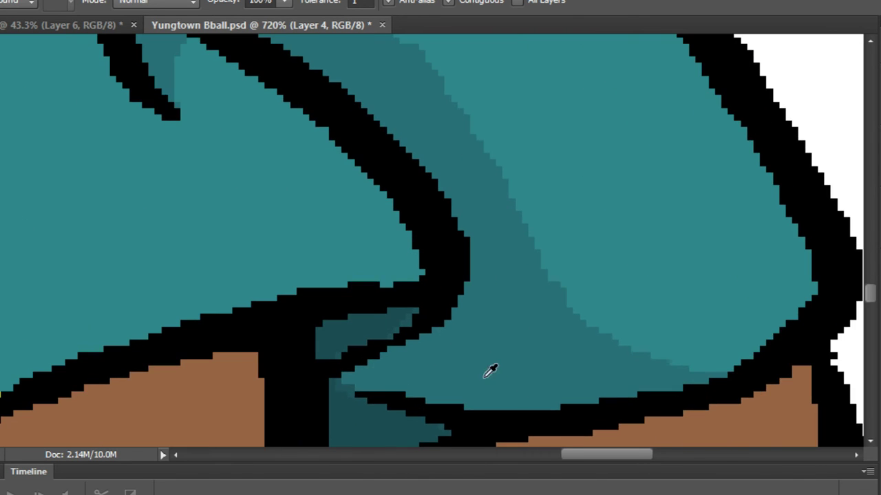
key("b")
scroll(358, 335, "up", 3)
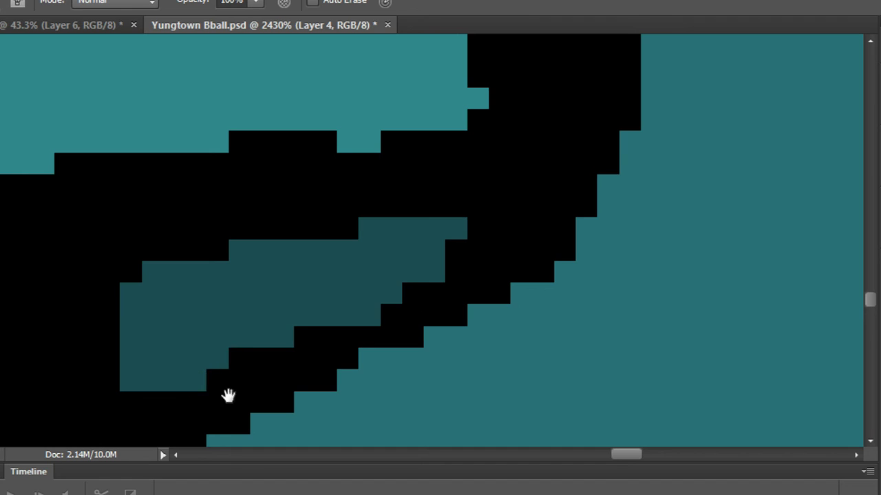
left_click_drag(229, 396, 370, 229)
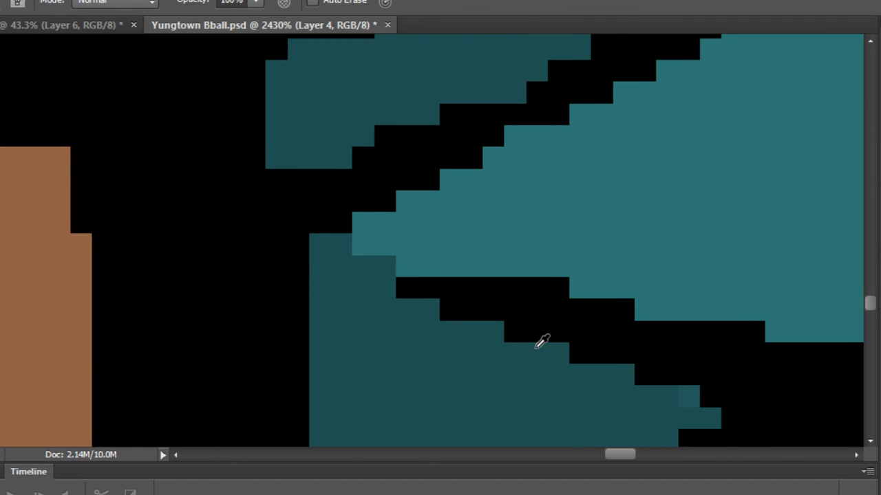
Trim the uneven top edge of the rear leg's shadow with base teal and extend the mid-teal to the fold corner.
scroll(541, 340, "down", 8)
scroll(526, 256, "up", 3)
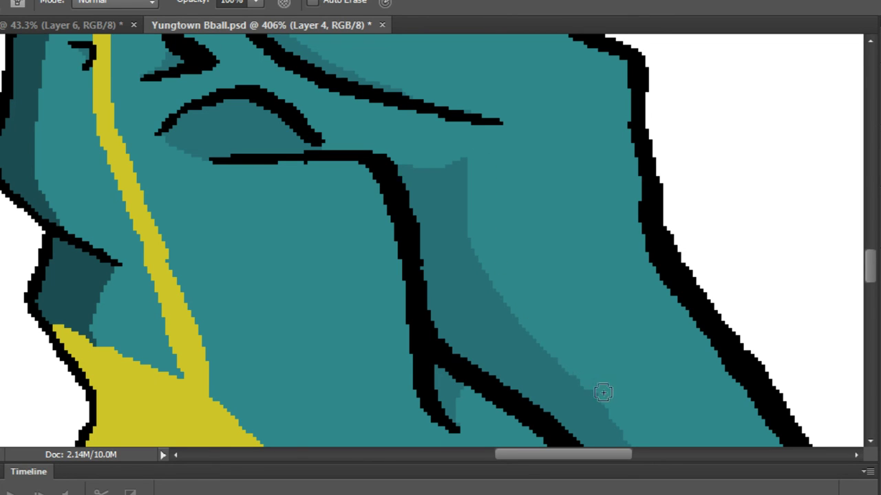
scroll(692, 311, "down", 2)
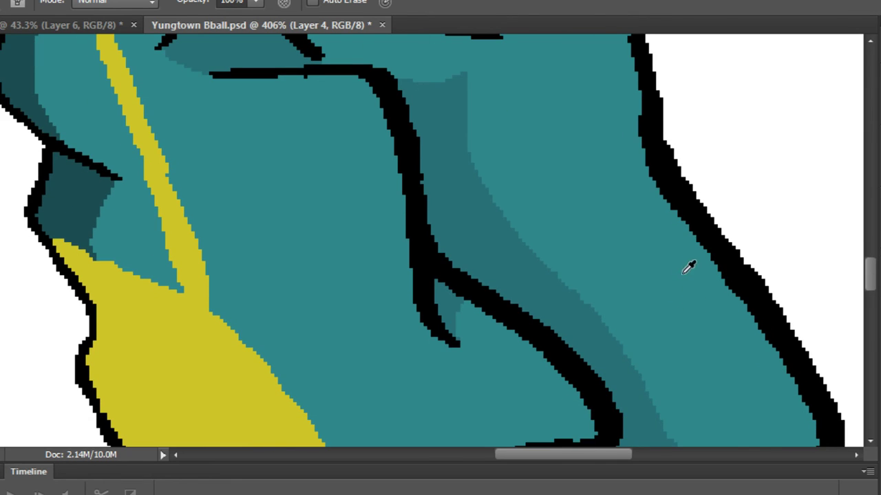
scroll(515, 144, "down", 3)
scroll(537, 146, "up", 6)
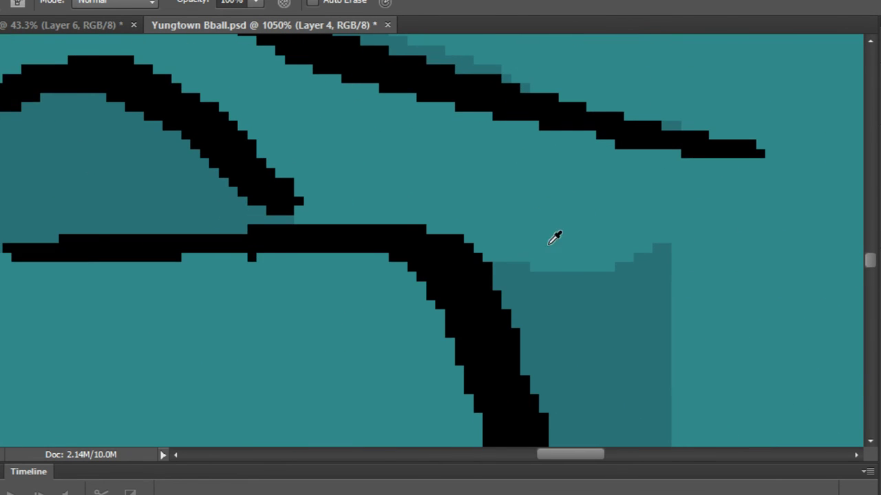
scroll(550, 242, "down", 1)
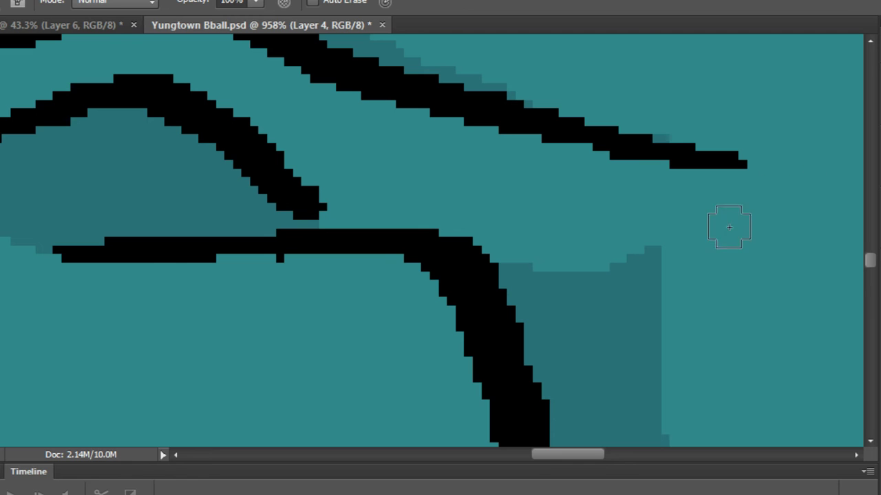
left_click_drag(704, 234, 578, 254)
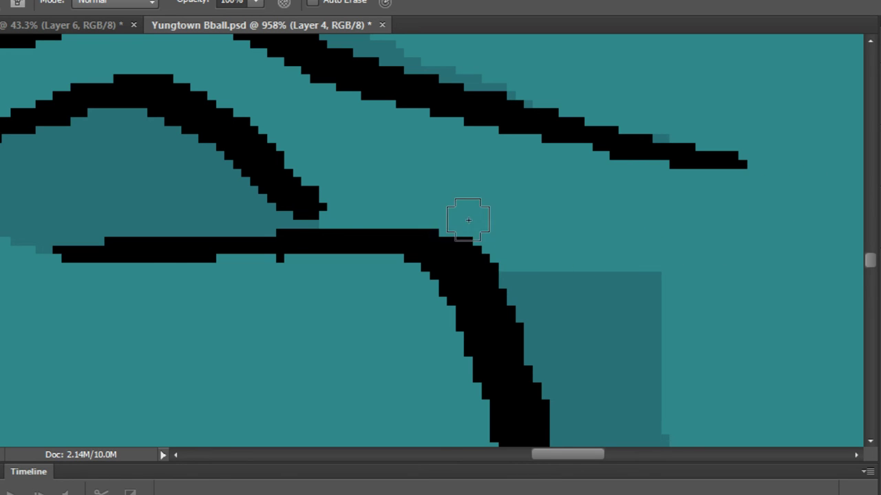
left_click_drag(523, 303, 589, 312)
left_click_drag(484, 268, 517, 289)
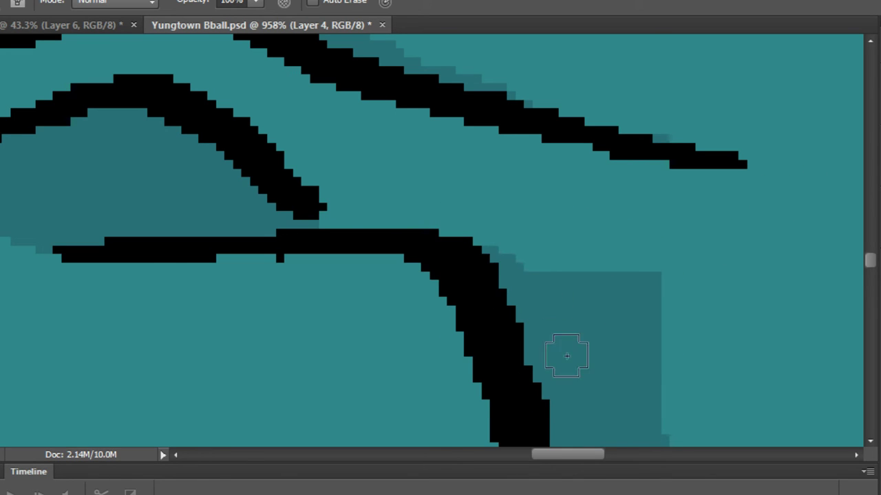
Sample the base teal and carve the blocky upper end of the rear leg's shadow into a smooth taper.
left_click(533, 195, "alt")
mouse_move(420, 188)
left_mouse_down()
mouse_move(561, 271)
mouse_move(733, 467)
mouse_move(591, 254)
mouse_move(679, 317)
left_mouse_up()
scroll(544, 236, "down", 10)
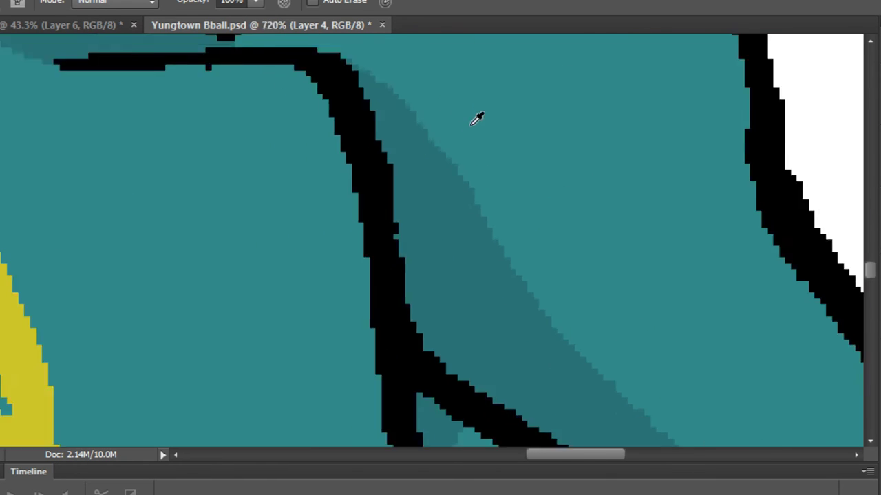
scroll(496, 128, "up", 8)
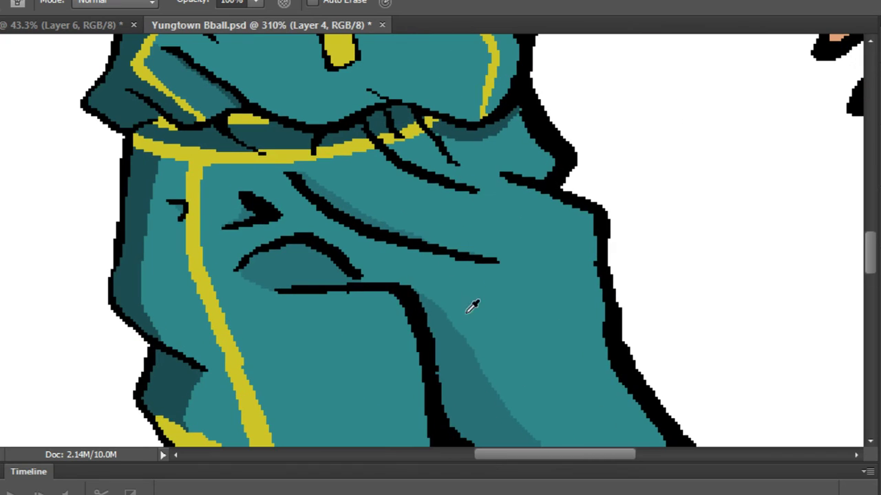
Sample the mid-teal, paint a band under the dark shadow below the jersey hem at the rear hip, and restore the overlapped dark teal edge.
left_click(460, 371, "alt")
scroll(527, 167, "up", 5)
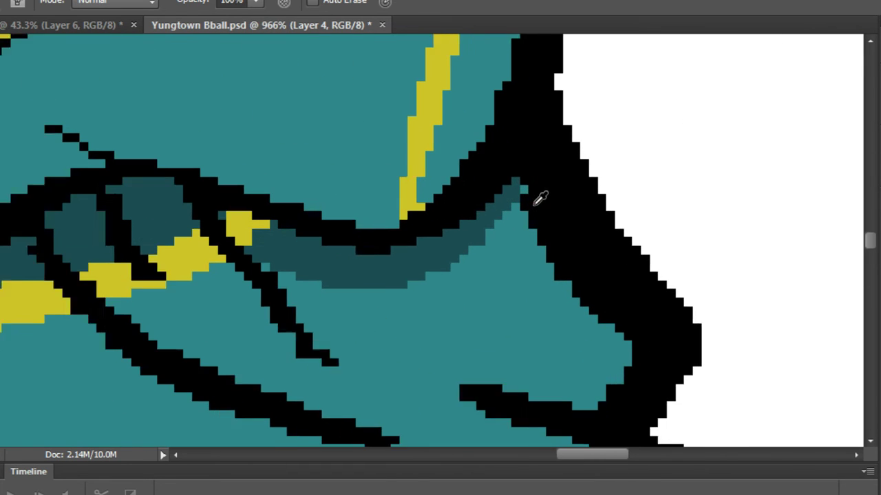
mouse_move(490, 266)
left_mouse_down()
mouse_move(422, 315)
mouse_move(387, 327)
mouse_move(332, 331)
mouse_move(241, 295)
mouse_move(298, 320)
mouse_move(379, 324)
mouse_move(492, 289)
mouse_move(445, 313)
mouse_move(421, 298)
mouse_move(404, 322)
mouse_move(312, 351)
mouse_move(298, 325)
mouse_move(316, 337)
mouse_move(360, 341)
mouse_move(500, 286)
left_mouse_up()
left_click(444, 241, "alt")
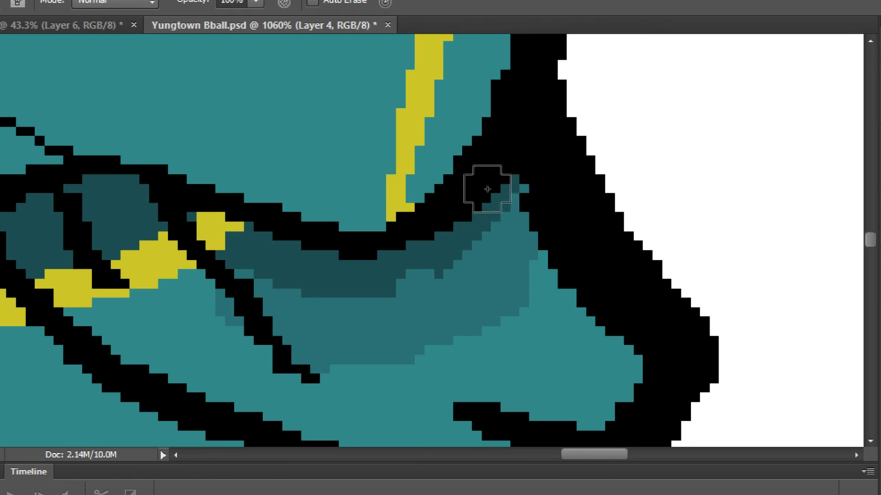
left_click_drag(487, 189, 391, 271)
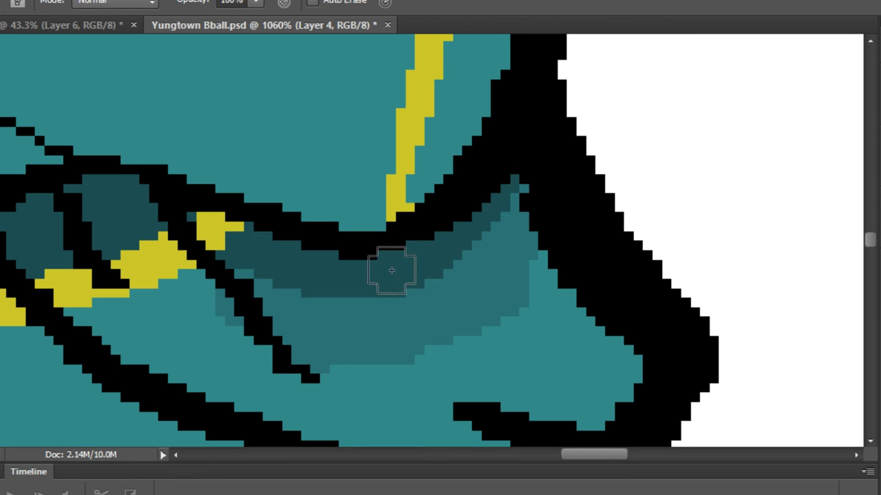
Trim the hip shadow's lower edge with sampled base teal into a smooth slope from the body outline to the fold line's tip.
left_click(546, 336, "alt")
mouse_move(552, 267)
left_mouse_down()
mouse_move(508, 321)
mouse_move(337, 385)
mouse_move(294, 383)
mouse_move(238, 359)
mouse_move(214, 304)
left_mouse_up()
left_click(333, 330, "alt")
mouse_move(316, 349)
left_mouse_down()
mouse_move(455, 307)
mouse_move(546, 249)
mouse_move(578, 252)
mouse_move(559, 322)
mouse_move(594, 249)
mouse_move(511, 317)
mouse_move(293, 401)
left_mouse_up()
left_click(558, 322, "alt")
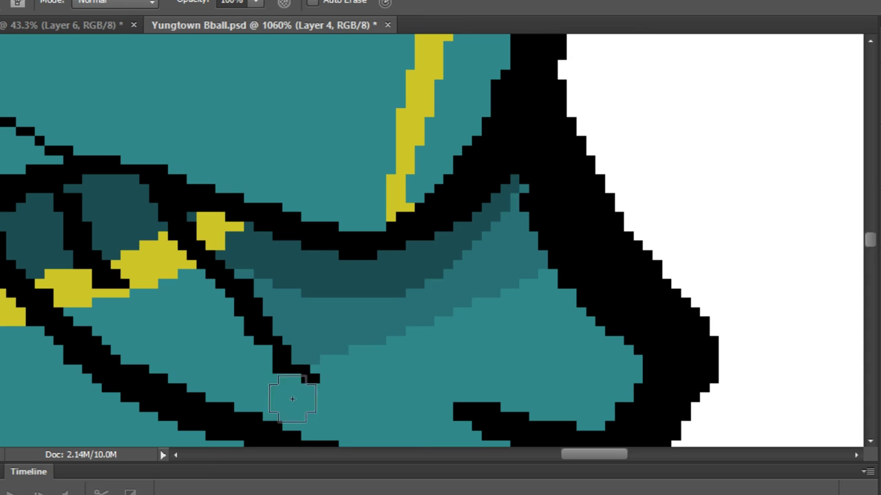
Undo the oversized mid-teal dab above the shorts' yellow trim and set the brush size to 2 px.
scroll(337, 326, "down", 7)
scroll(344, 313, "up", 3)
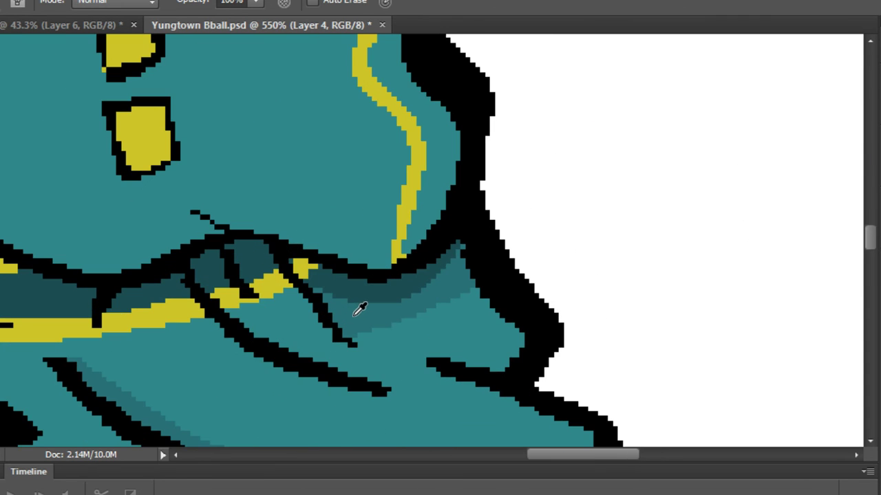
scroll(360, 309, "down", 5)
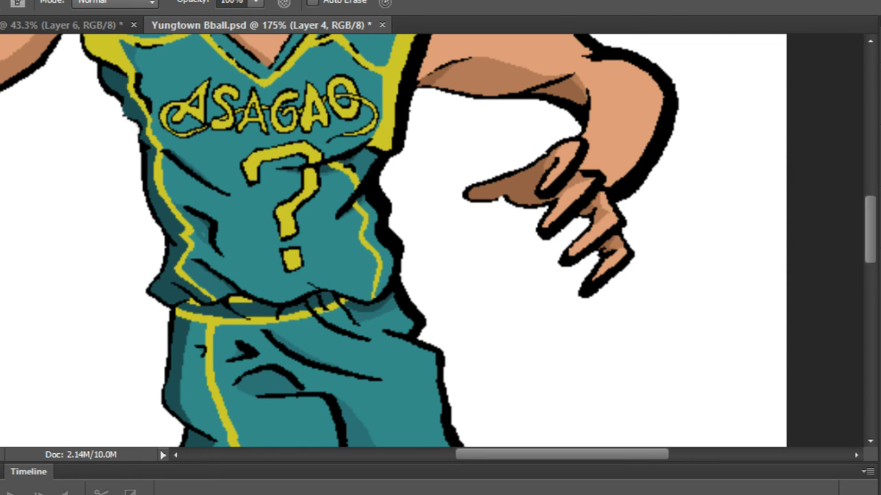
scroll(245, 288, "up", 2)
scroll(196, 309, "down", 3)
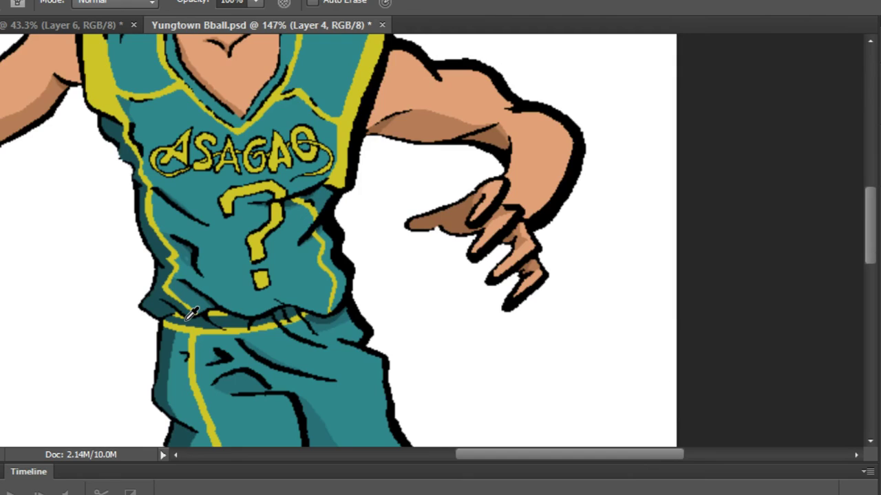
scroll(191, 341, "down", 2)
scroll(206, 325, "up", 5)
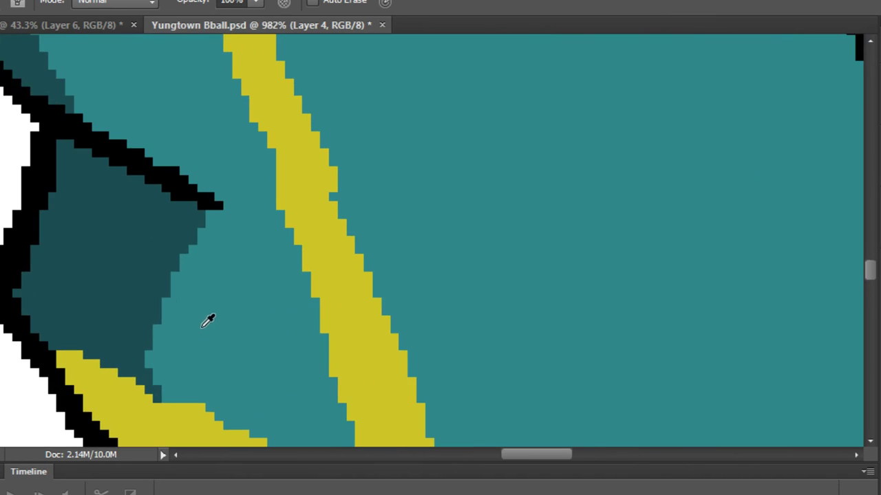
scroll(206, 318, "down", 2)
left_click(235, 297)
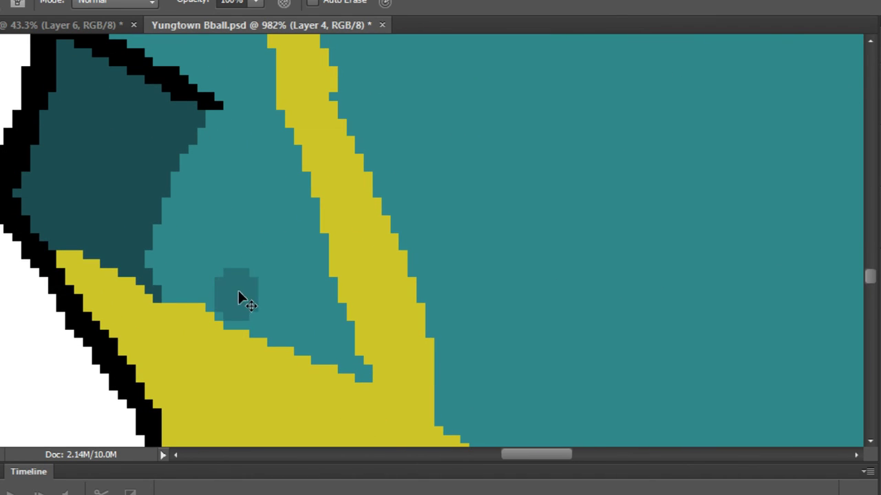
key("ctrl+z")
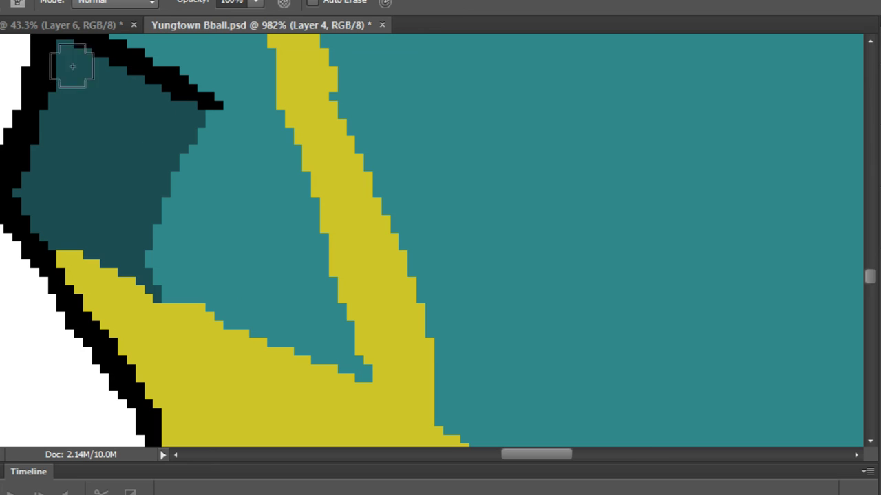
left_click(2, 6)
left_click_drag(2, 52, 0, 52)
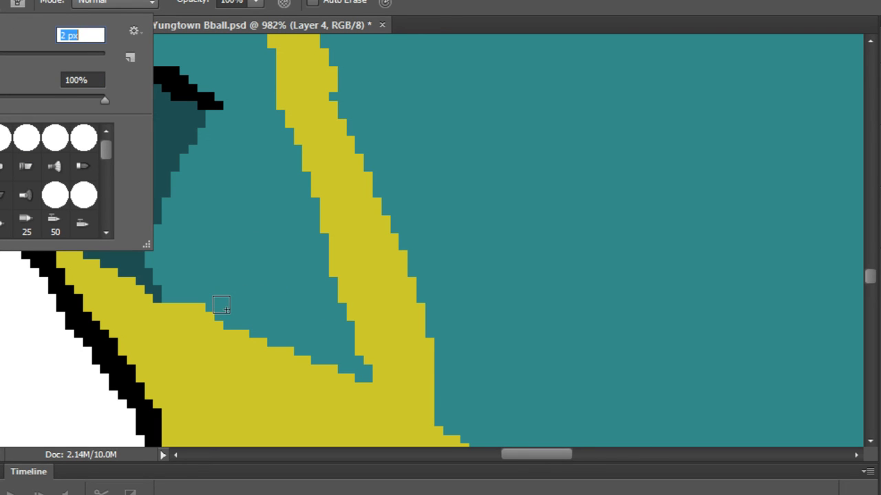
Outline a mid-teal shadow band beside the lower dark patch, from the fold line's tip down to the yellow trim.
left_click_drag(251, 140, 221, 192)
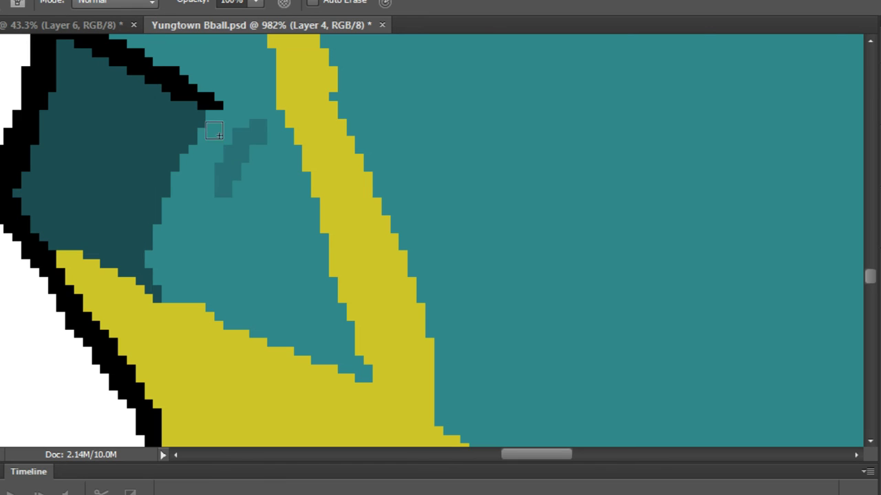
left_click_drag(189, 86, 245, 125)
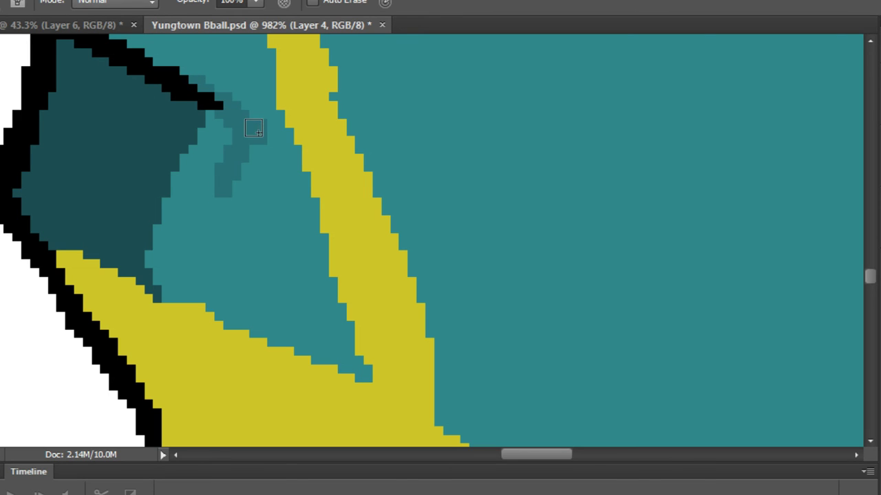
left_click_drag(232, 158, 202, 279)
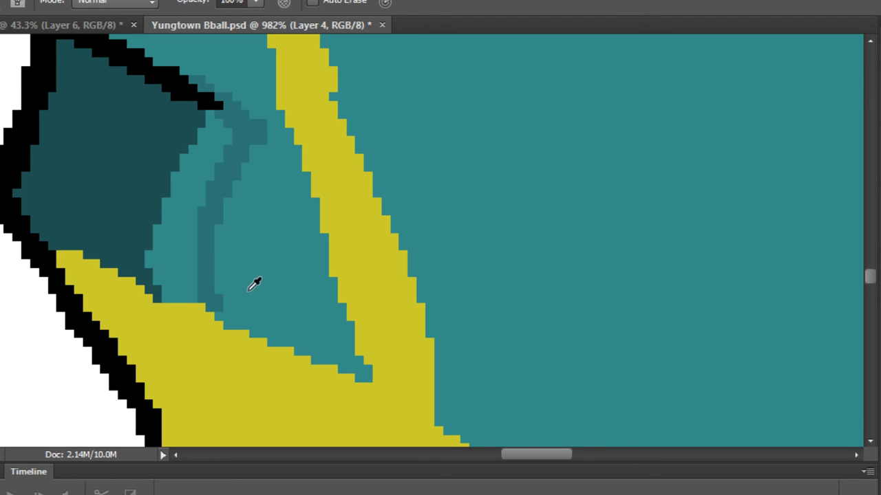
scroll(254, 285, "up", 3)
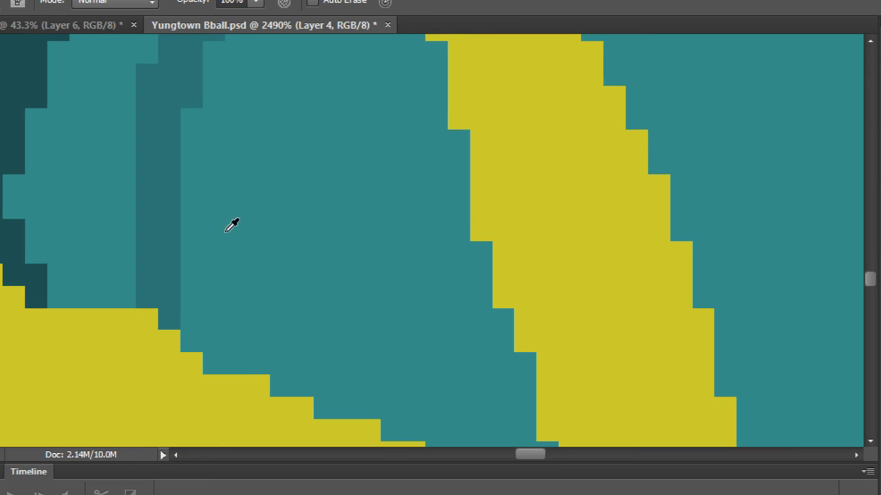
scroll(245, 117, "down", 3)
Continue the mid-teal outline above the fold line, curving it upward alongside the upper dark side shadow of the shorts.
left_click_drag(243, 121, 238, 305)
left_click_drag(239, 157, 260, 303)
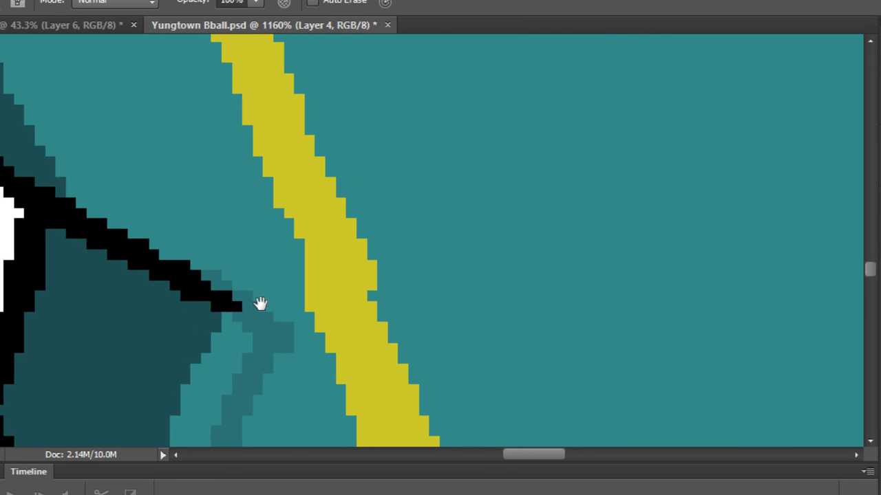
scroll(258, 313, "down", 3)
scroll(242, 322, "up", 3)
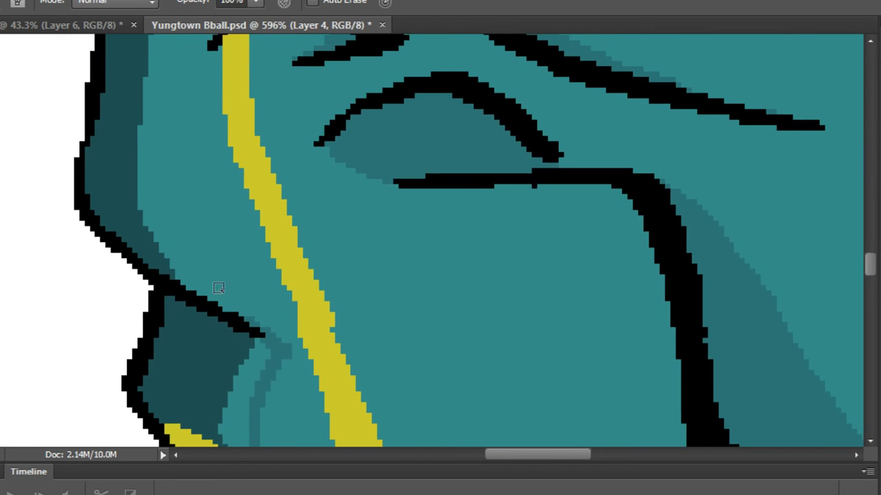
mouse_move(245, 330)
left_mouse_down()
mouse_move(159, 251)
mouse_move(145, 180)
left_mouse_up()
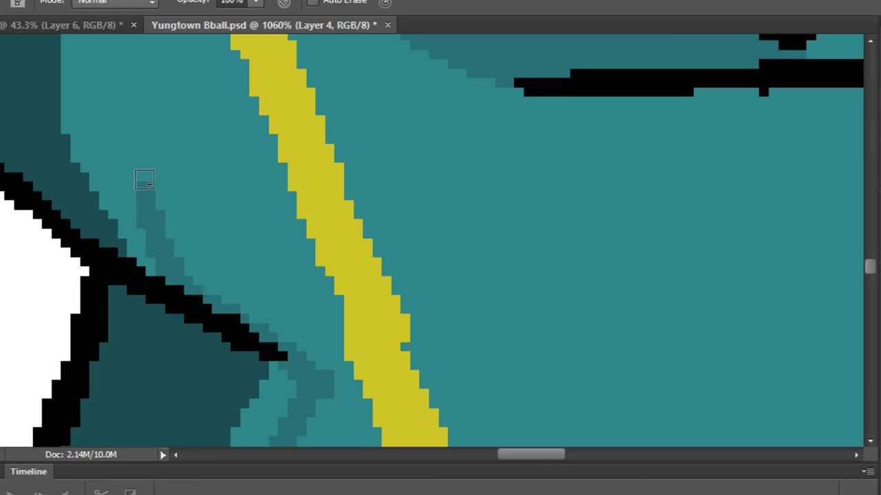
scroll(226, 265, "up", 2)
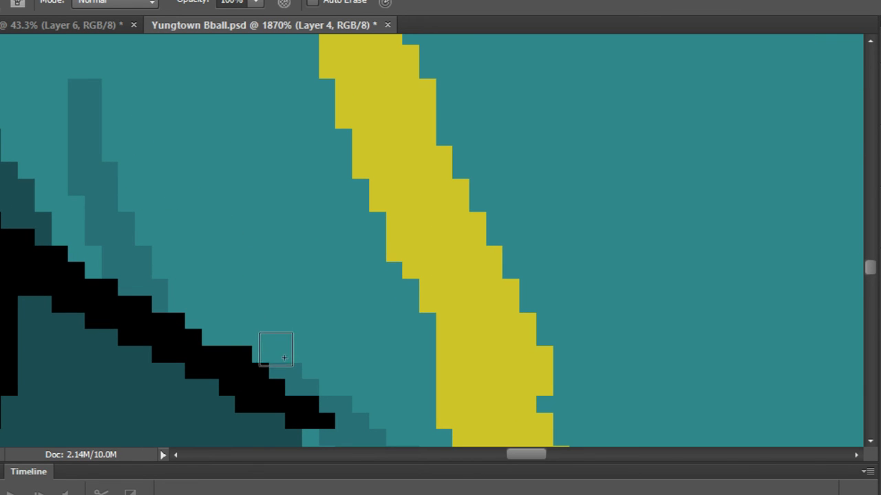
scroll(326, 328, "down", 2)
left_click(196, 265, "alt")
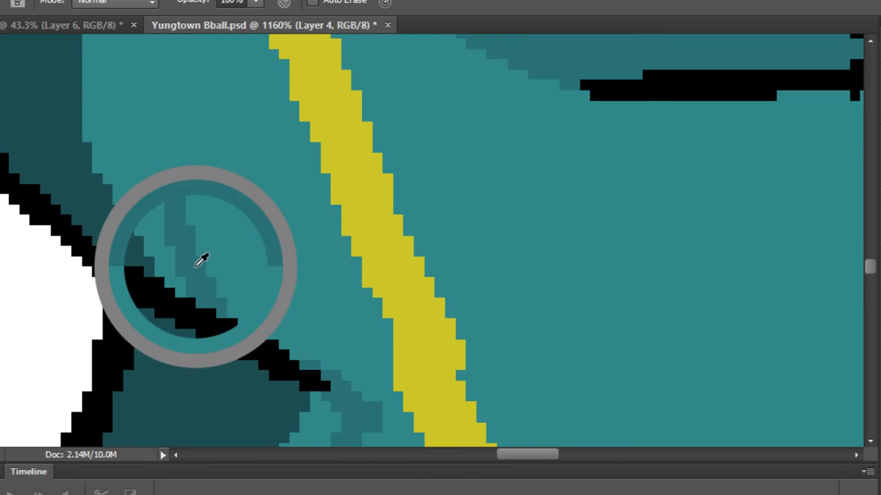
Extend the mid-teal outline up the side of the shorts to the yellow waistband, redoing the stroke that strays.
mouse_move(187, 200)
left_mouse_down()
mouse_move(213, 361)
mouse_move(186, 206)
mouse_move(190, 128)
mouse_move(183, 250)
mouse_move(190, 298)
left_mouse_up()
left_click_drag(204, 238, 209, 415)
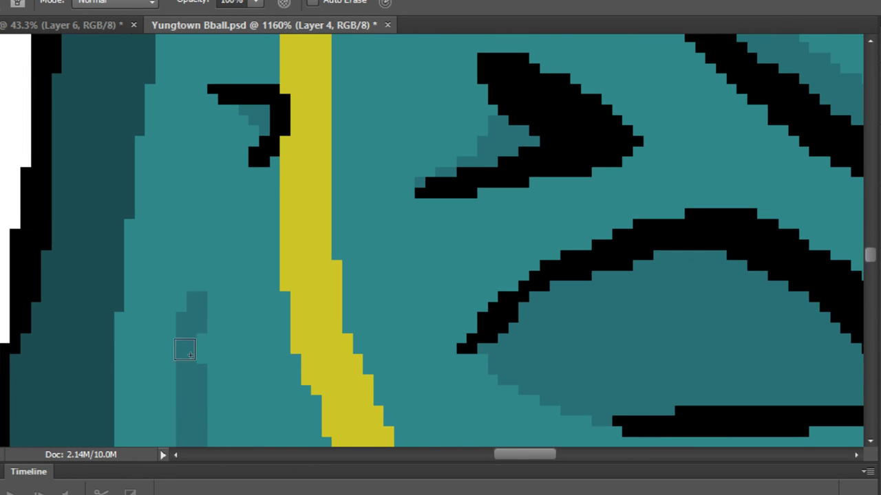
left_click_drag(207, 300, 221, 249)
key("ctrl+z")
mouse_move(192, 295)
left_mouse_down()
mouse_move(190, 92)
mouse_move(192, 298)
mouse_move(197, 223)
mouse_move(222, 158)
left_mouse_up()
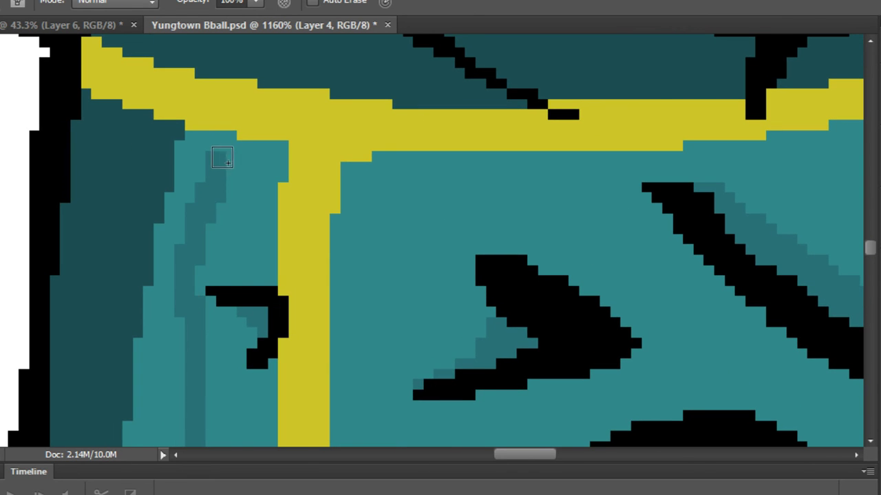
left_click_drag(292, 197, 159, 366)
scroll(163, 327, "down", 2)
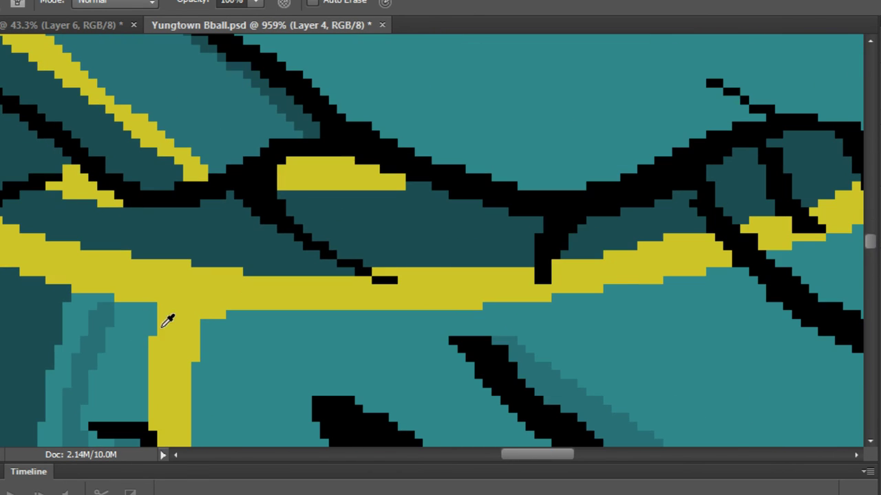
scroll(117, 302, "up", 2)
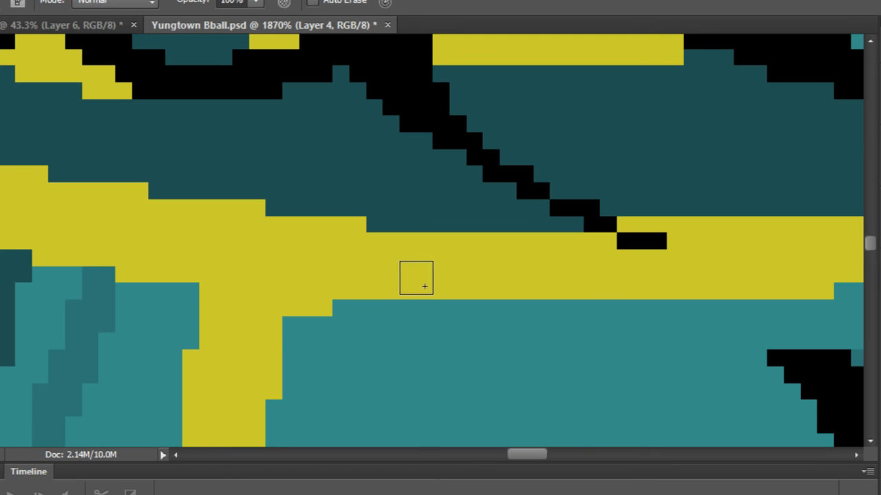
scroll(126, 305, "down", 1)
scroll(126, 305, "down", 2)
scroll(108, 314, "up", 1)
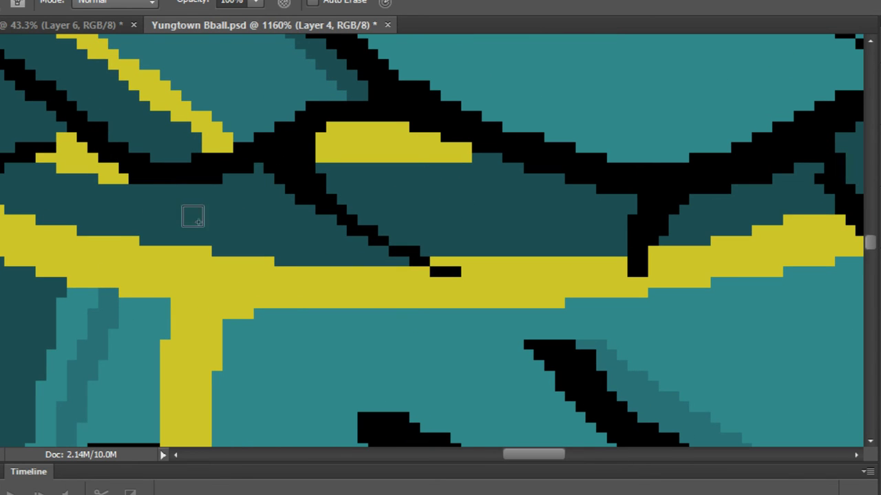
key("g")
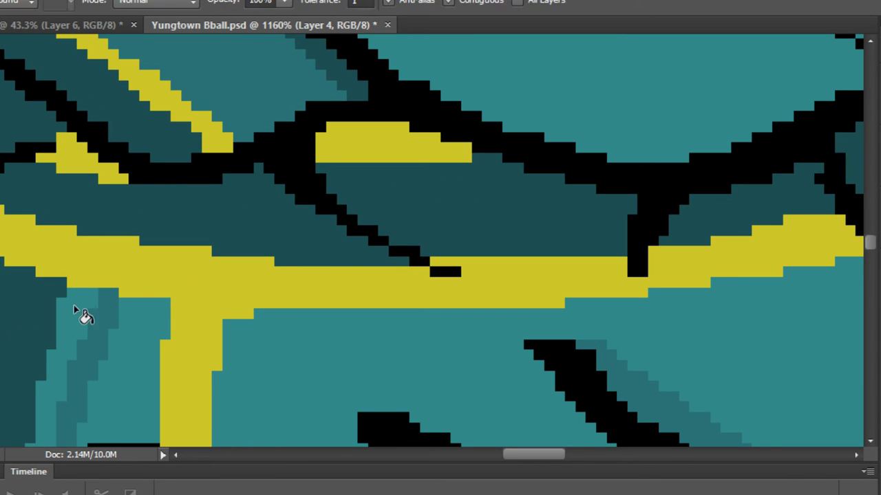
scroll(103, 317, "down", 2)
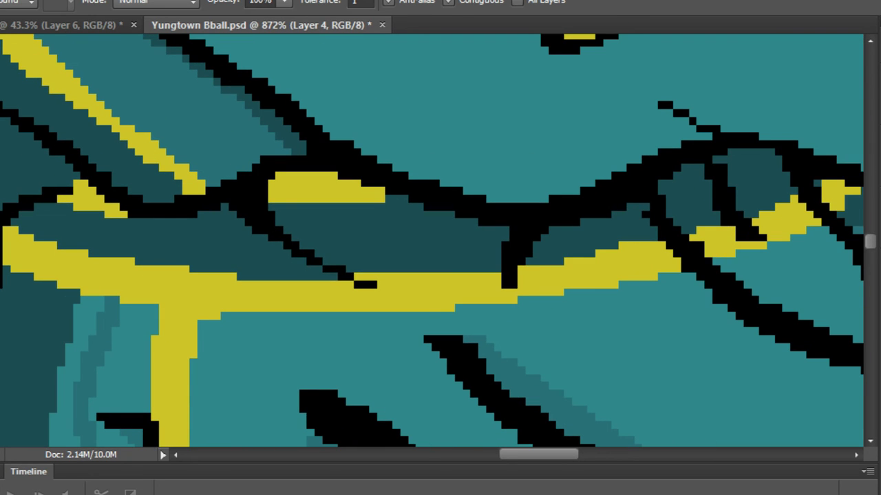
key("b")
Fill the gap between the dark side shadow and the outline with mid-teal, from the waistband down past the small crease.
scroll(103, 303, "up", 4)
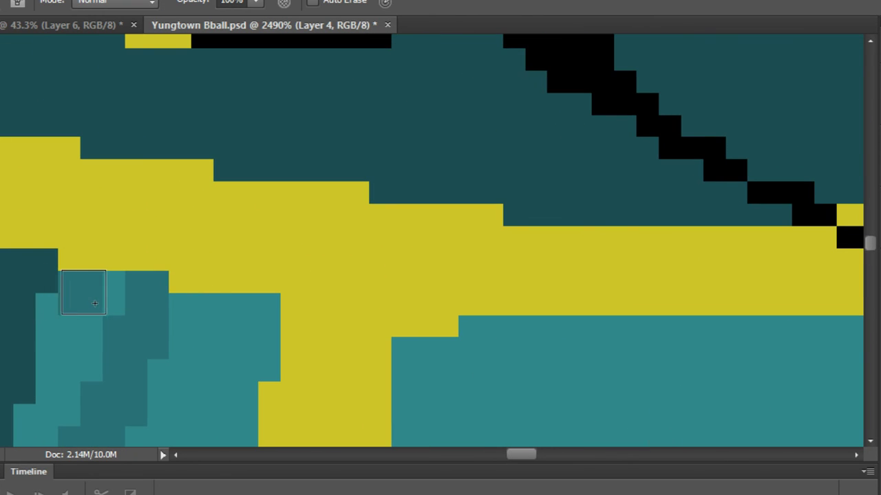
mouse_move(95, 303)
left_mouse_down()
mouse_move(82, 326)
mouse_move(76, 425)
mouse_move(85, 380)
left_mouse_up()
mouse_move(85, 454)
left_mouse_down()
mouse_move(275, 194)
mouse_move(184, 313)
left_mouse_up()
left_click_drag(112, 354, 293, 173, "space")
mouse_move(228, 255)
left_mouse_down()
mouse_move(236, 293)
mouse_move(206, 348)
mouse_move(209, 333)
mouse_move(208, 423)
mouse_move(303, 164)
mouse_move(284, 324)
mouse_move(300, 361)
left_mouse_up()
left_click_drag(321, 216, 323, 381)
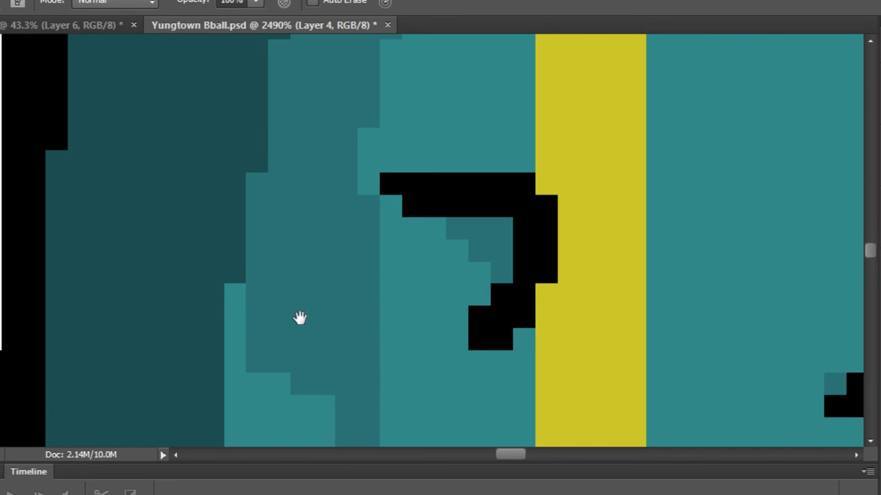
Carry the mid-teal fill down the middle of the shorts' side band, between the dark shadow and the outline.
left_click_drag(271, 354, 394, 185)
left_click_drag(378, 148, 380, 282)
mouse_move(389, 346)
left_mouse_down()
mouse_move(457, 354)
mouse_move(405, 323)
mouse_move(358, 345)
mouse_move(424, 379)
mouse_move(469, 75)
mouse_move(404, 222)
mouse_move(465, 227)
mouse_move(482, 255)
mouse_move(391, 249)
mouse_move(414, 375)
mouse_move(399, 328)
left_mouse_up()
mouse_move(446, 366)
left_mouse_down()
mouse_move(459, 299)
mouse_move(456, 480)
mouse_move(480, 284)
left_mouse_up()
key("space")
left_click_drag(431, 393, 498, 73)
Fill the remaining base teal slivers of the side band with mid-teal down to the black fold line.
scroll(473, 126, "down", 4)
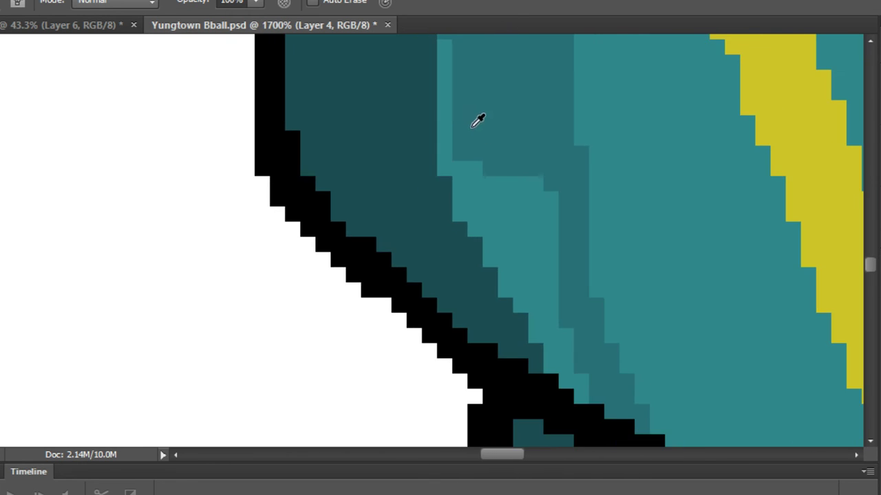
scroll(463, 134, "up", 3)
scroll(474, 127, "up", 5)
mouse_move(444, 131)
left_mouse_down()
mouse_move(461, 308)
mouse_move(450, 327)
mouse_move(449, 276)
mouse_move(484, 318)
mouse_move(486, 406)
mouse_move(478, 391)
mouse_move(499, 355)
mouse_move(495, 327)
mouse_move(439, 204)
mouse_move(420, 235)
mouse_move(419, 251)
mouse_move(461, 197)
mouse_move(508, 291)
mouse_move(523, 362)
mouse_move(517, 218)
mouse_move(515, 328)
mouse_move(494, 366)
mouse_move(476, 362)
mouse_move(470, 298)
mouse_move(430, 302)
mouse_move(451, 316)
left_mouse_up()
mouse_move(496, 356)
left_mouse_down()
mouse_move(352, 177)
mouse_move(366, 205)
mouse_move(399, 227)
mouse_move(384, 256)
mouse_move(411, 287)
mouse_move(444, 359)
left_mouse_up()
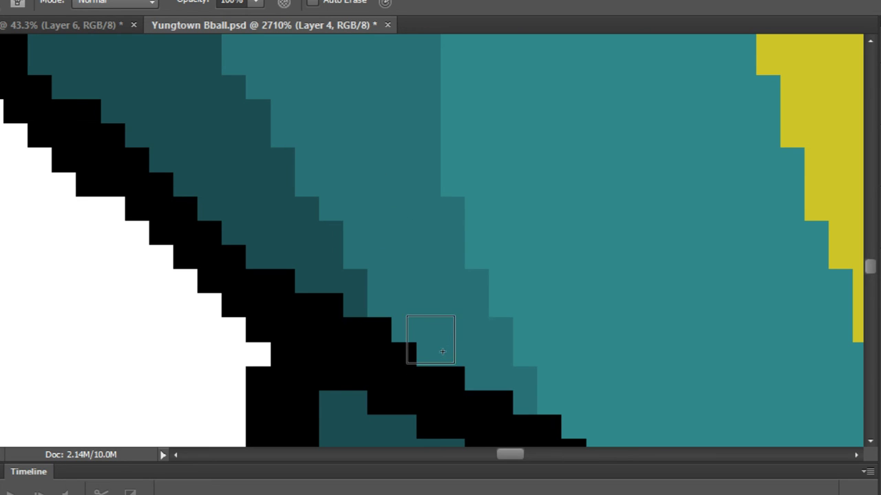
Fill the base teal gap on the shorts' lower side, between the dark shadow and the outline above the yellow panel, with mid-teal.
scroll(429, 339, "down", 10)
scroll(477, 360, "up", 8)
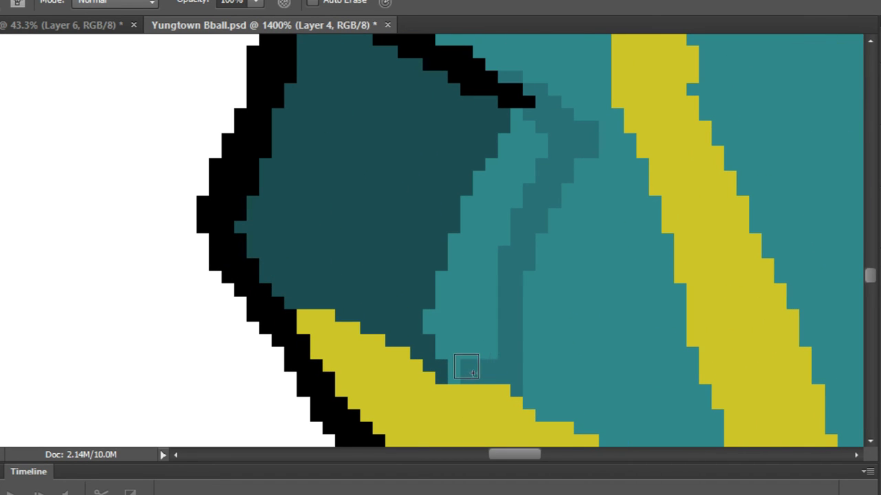
mouse_move(472, 373)
left_mouse_down()
mouse_move(445, 329)
mouse_move(477, 240)
left_mouse_up()
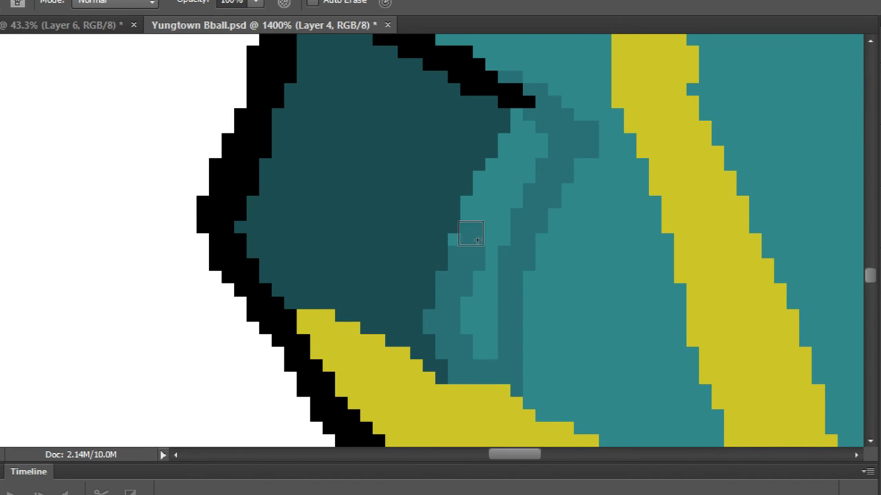
left_click(435, 196, "alt")
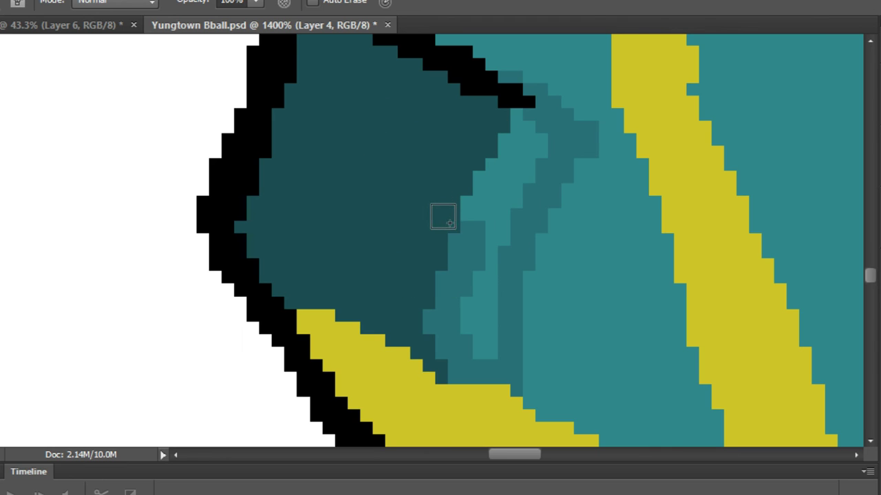
left_click(483, 236, "alt")
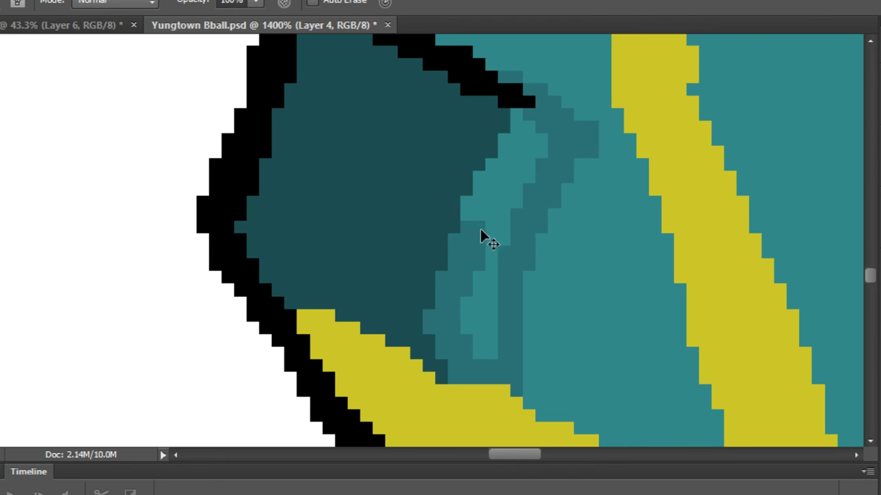
mouse_move(474, 210)
left_mouse_down()
mouse_move(529, 162)
mouse_move(518, 163)
mouse_move(534, 142)
mouse_move(535, 119)
mouse_move(536, 150)
mouse_move(489, 350)
mouse_move(483, 299)
mouse_move(515, 242)
mouse_move(481, 368)
left_mouse_up()
left_click_drag(578, 243, 490, 170)
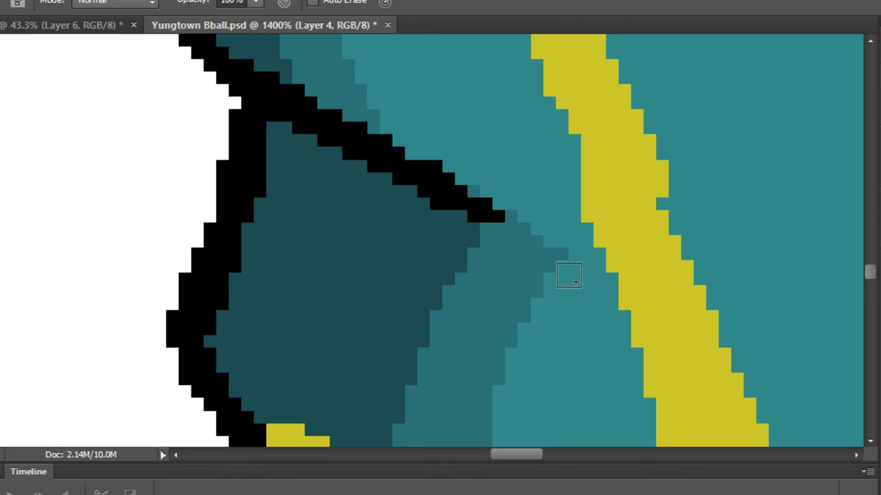
Paint a mid-teal shadow directly beneath the yellow waistband, beside the short black fold line at the front of the shorts.
scroll(566, 329, "down", 10)
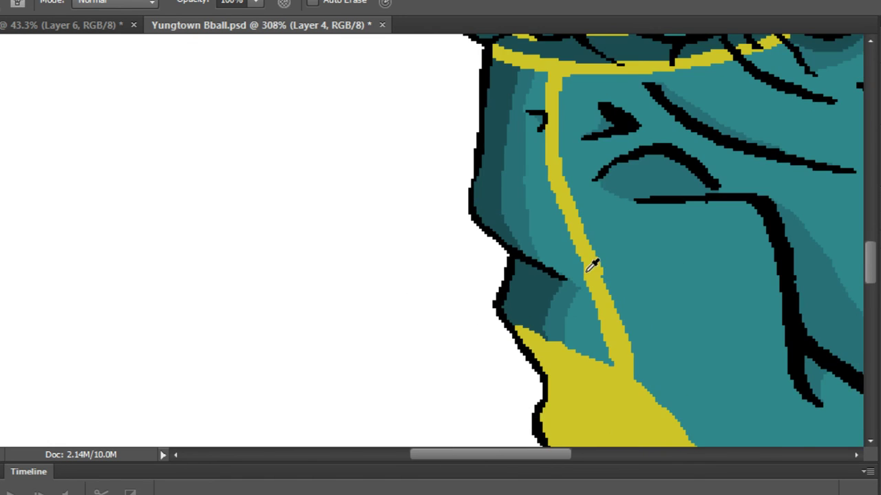
scroll(592, 282, "up", 3)
scroll(591, 286, "down", 3)
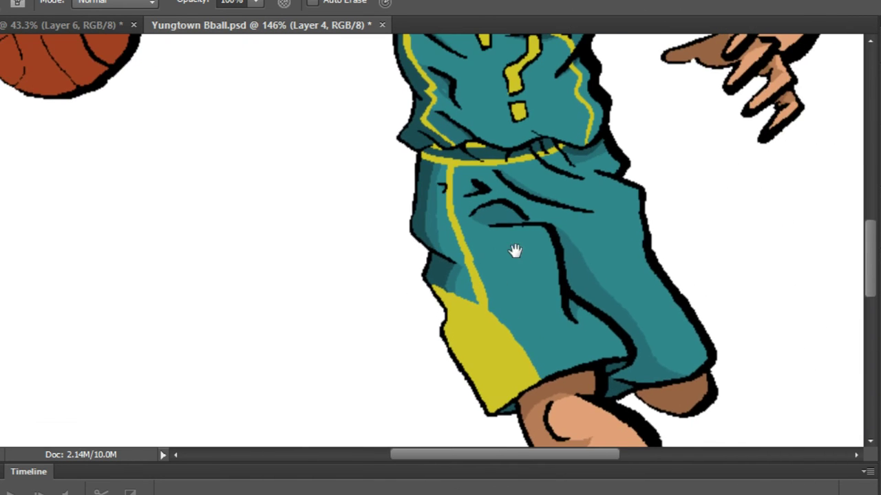
scroll(603, 189, "up", 6)
scroll(574, 132, "up", 2)
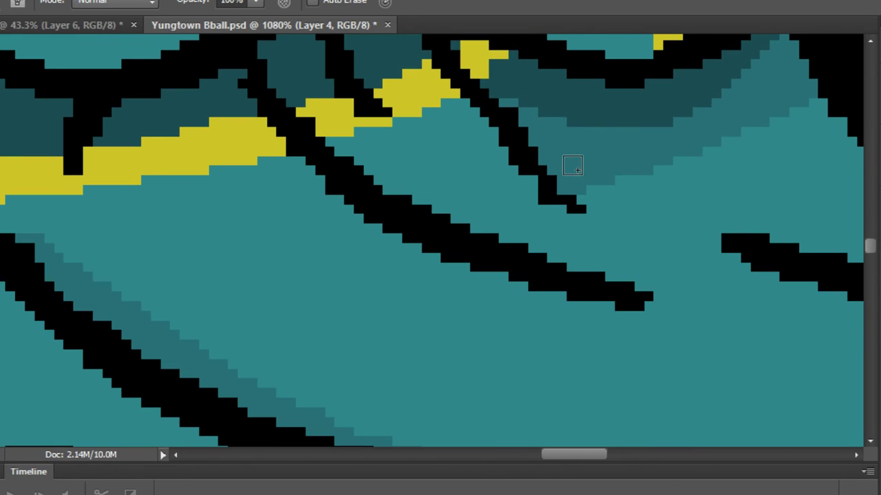
mouse_move(505, 135)
left_mouse_down()
mouse_move(475, 136)
mouse_move(418, 152)
left_mouse_up()
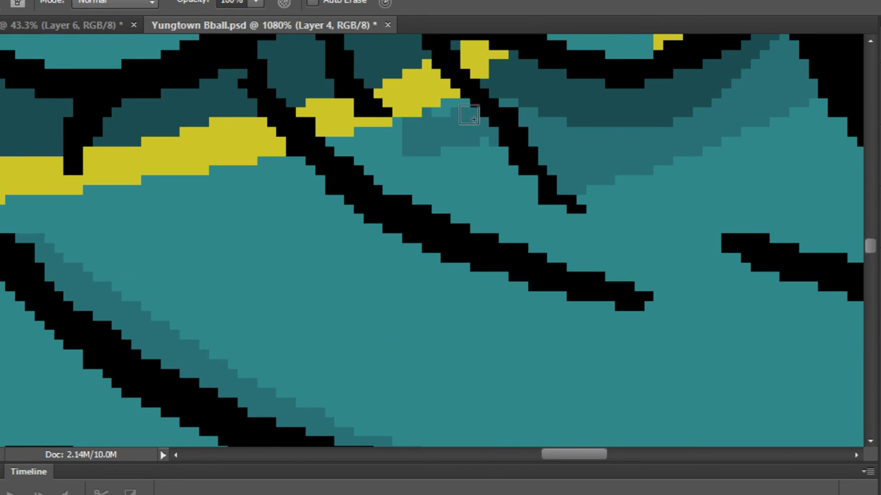
scroll(473, 115, "up", 4)
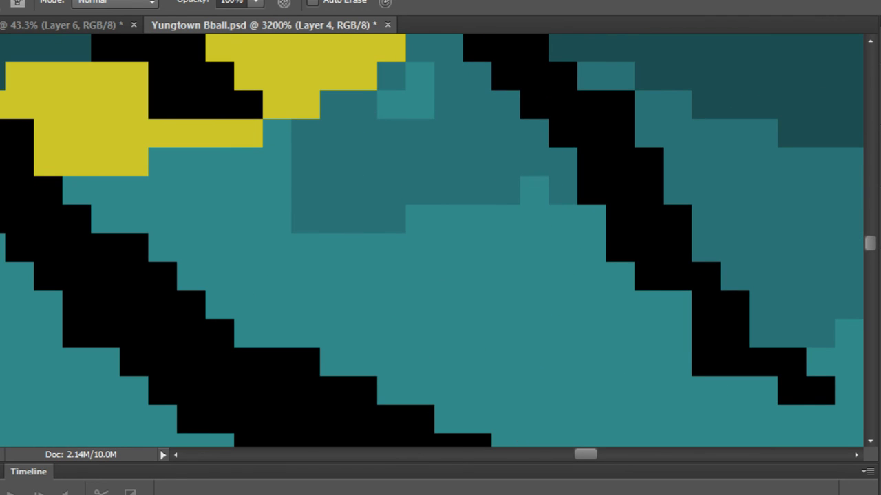
key("ctrl+shift+alt+n")
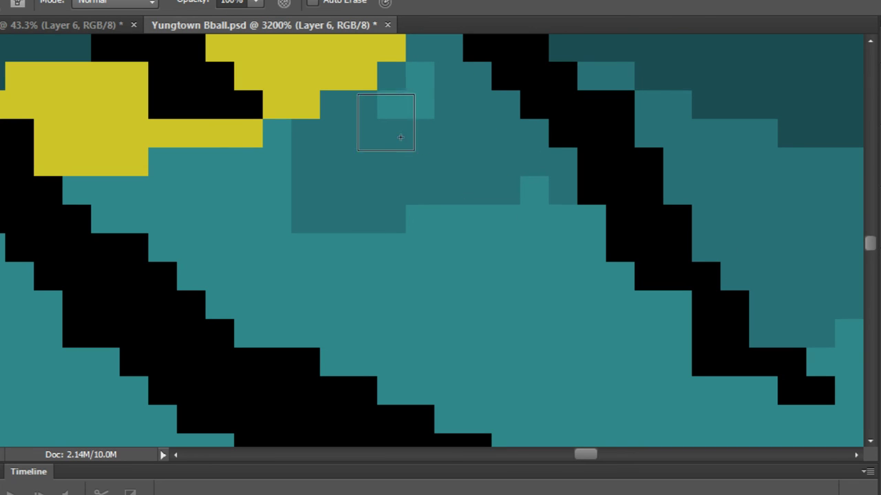
left_click(419, 105)
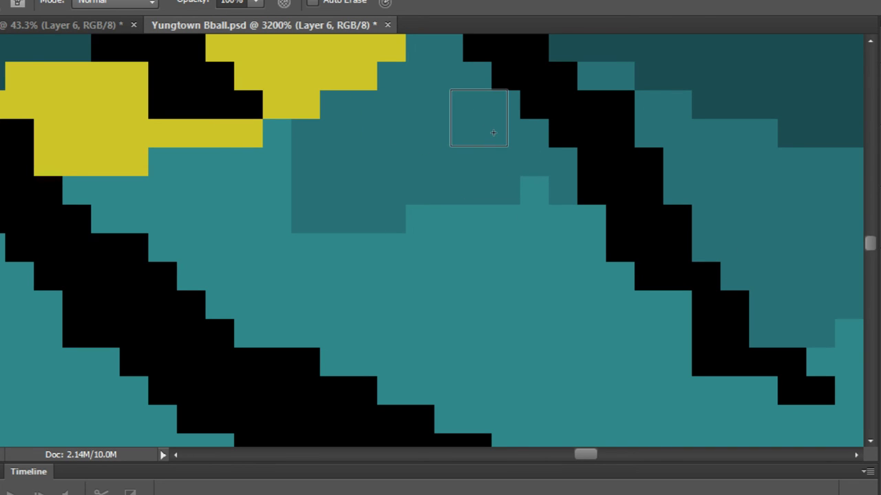
key("ctrl+z")
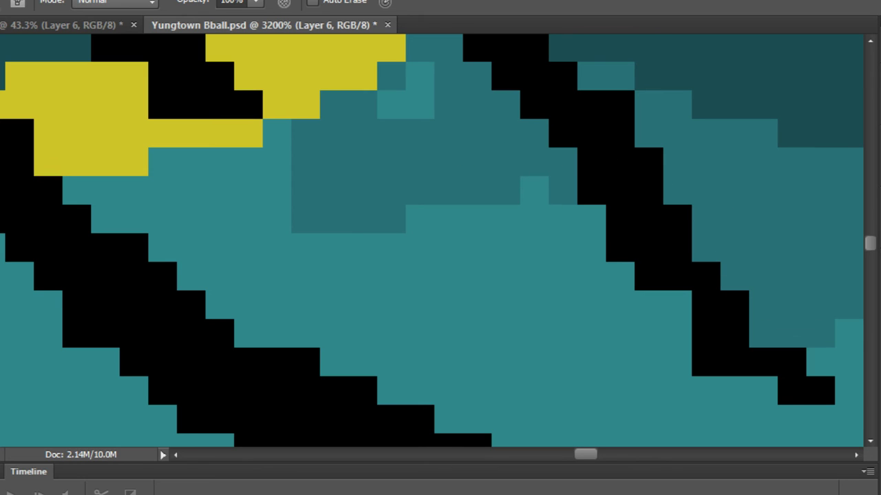
key("ctrl+z")
key("ctrl+z")
scroll(429, 226, "down", 10)
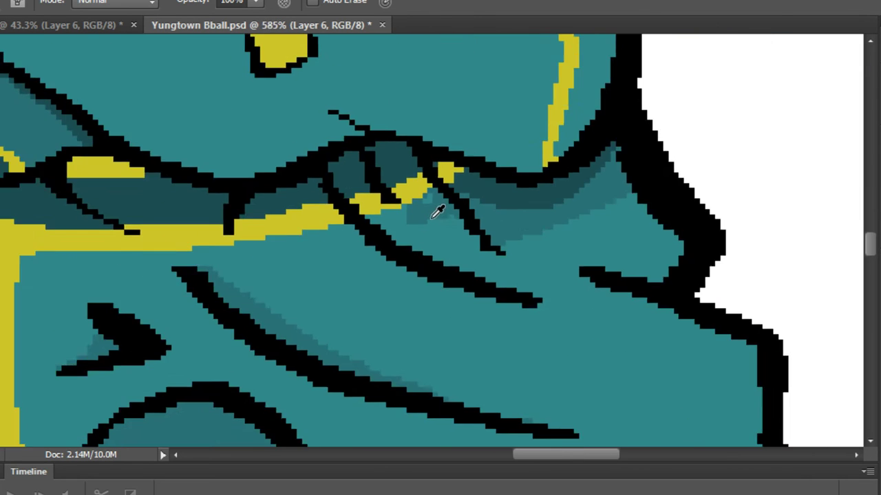
scroll(417, 240, "down", 5)
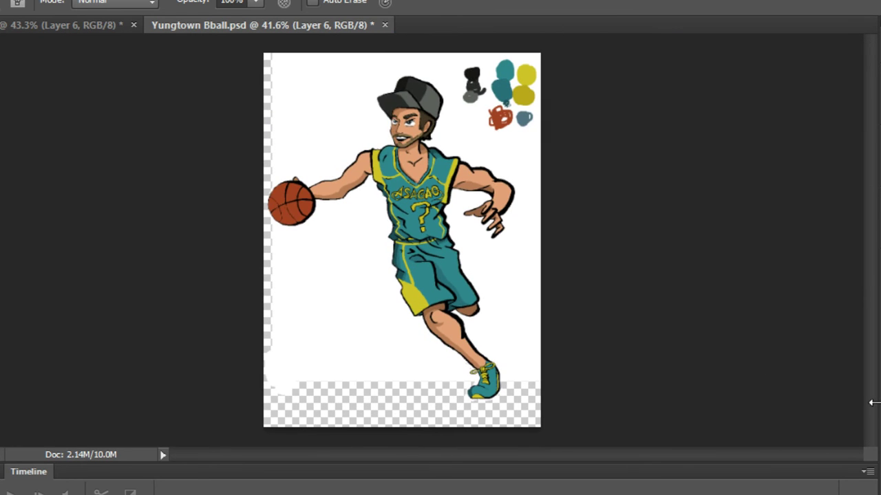
key("ctrl+z")
key("ctrl+z")
key("ctrl+z")
key("ctrl+z")
key("ctrl+z")
key("ctrl+z")
key("ctrl+z")
key("ctrl+z")
key("ctrl+z")
key("ctrl+z")
key("ctrl+z")
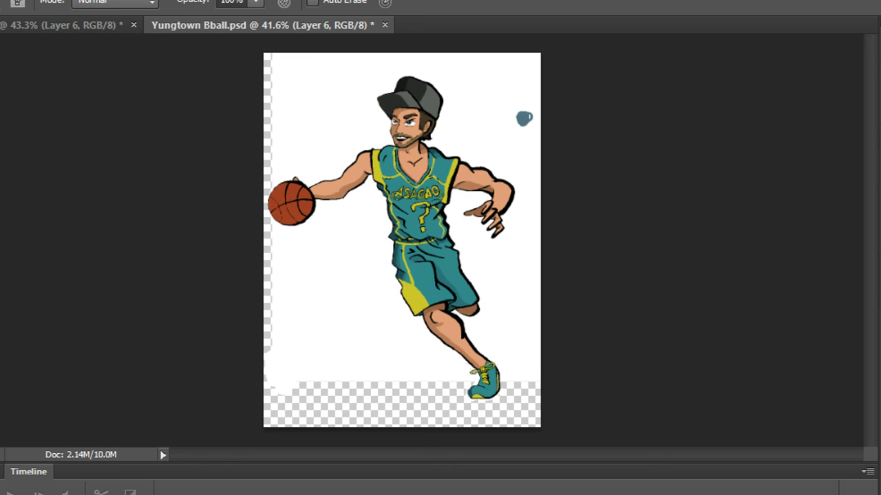
key("ctrl+z")
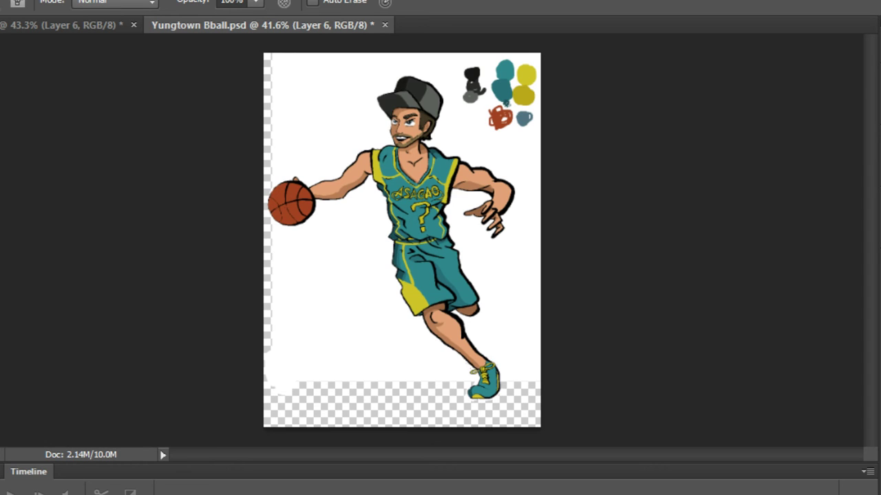
key("super")
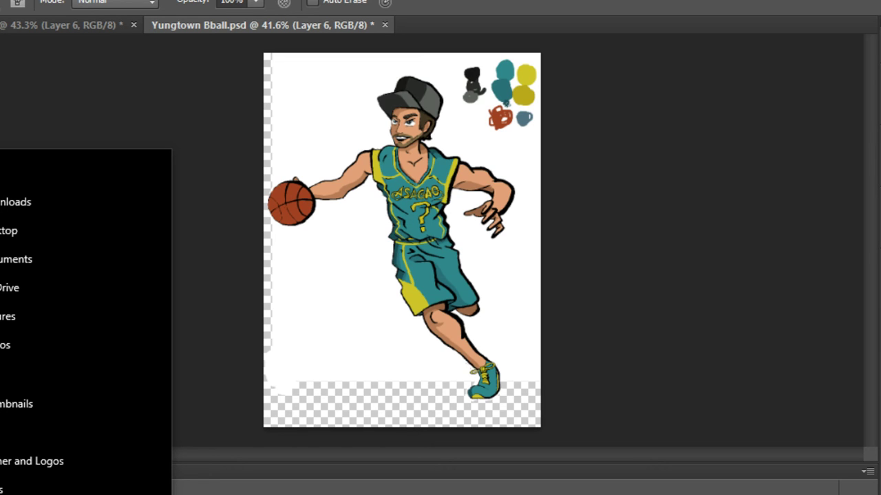
left_click(659, 153)
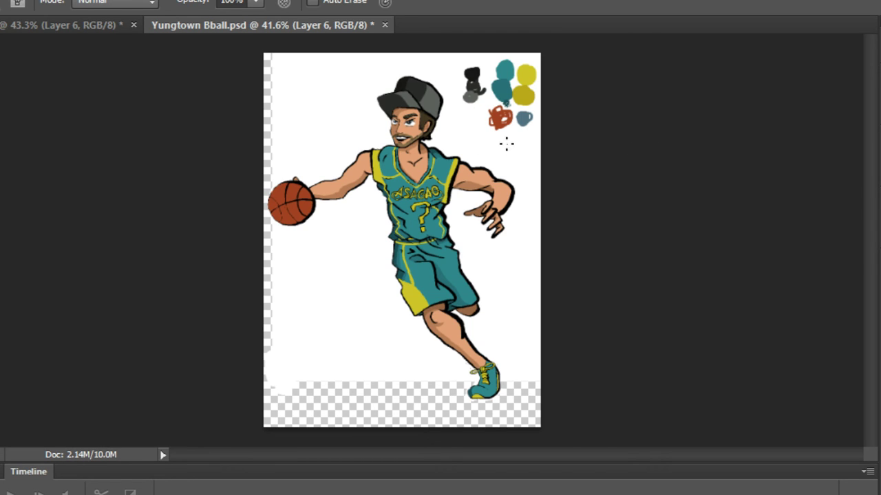
Examine the colour swatches beside the figure and compare them with the jersey and shorts shading.
scroll(515, 75, "up", 5)
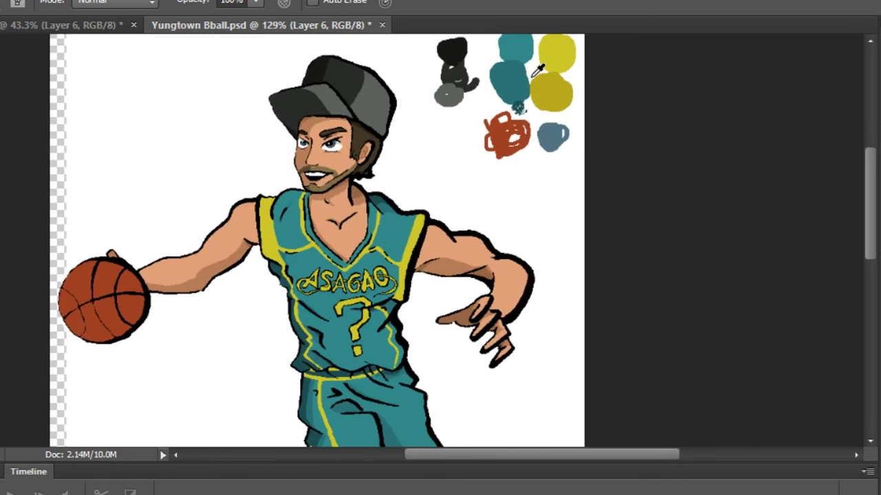
scroll(541, 121, "up", 2)
scroll(482, 199, "down", 3)
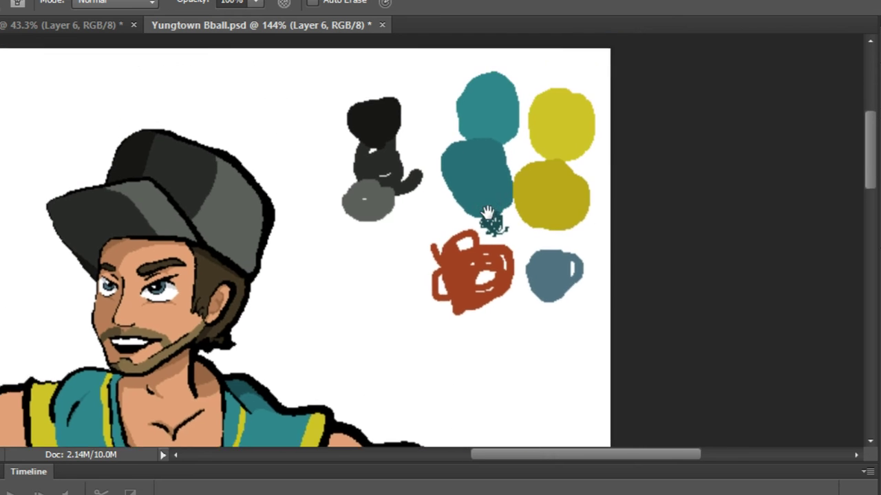
scroll(477, 232, "up", 2)
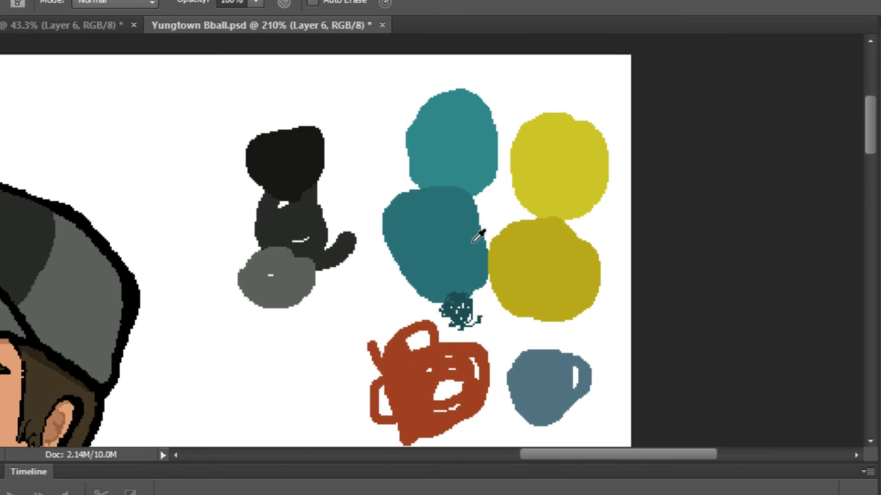
scroll(452, 244, "down", 3)
left_click_drag(299, 301, 370, 105)
scroll(348, 176, "down", 3)
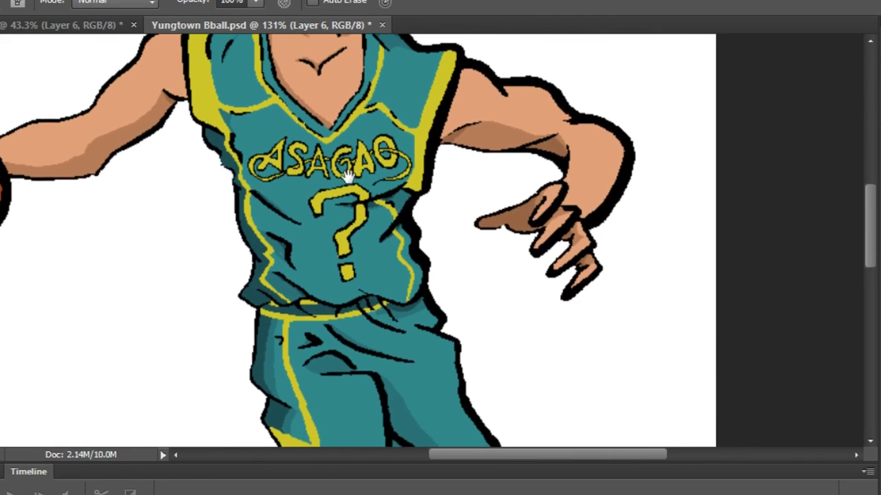
scroll(349, 178, "up", 2)
scroll(369, 209, "down", 3)
left_click_drag(369, 210, 361, 153)
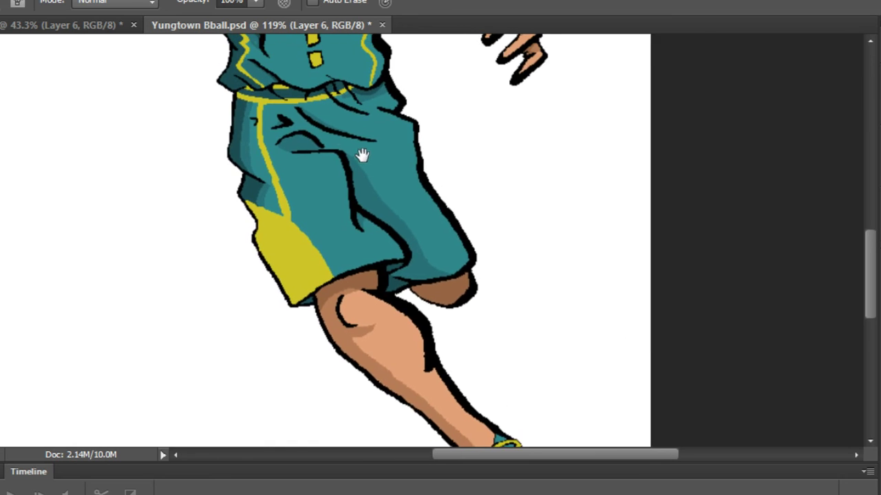
Extend the mid-teal shadow beneath the waistband across to the long black fold line, filling the leftover base teal pixels on Layer 4.
scroll(365, 87, "up", 7)
scroll(351, 99, "up", 2)
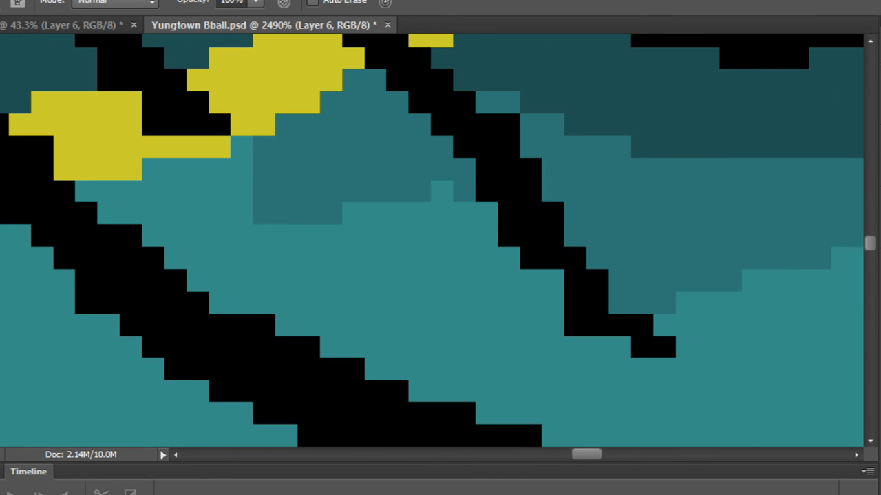
key("ctrl+shift+alt+n")
mouse_move(275, 189)
left_mouse_down()
mouse_move(247, 181)
mouse_move(172, 190)
left_mouse_up()
left_click(268, 178)
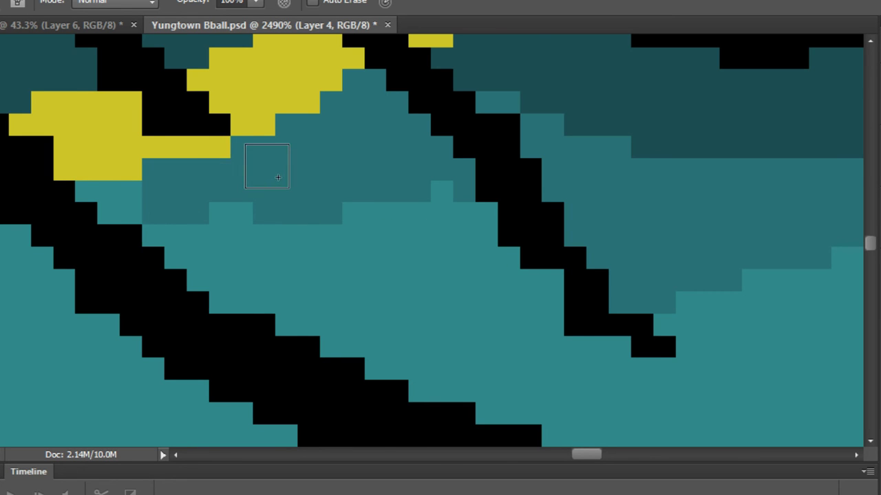
key("space")
left_click_drag(267, 209, 397, 232)
left_click_drag(281, 242, 249, 245)
scroll(350, 236, "down", 8)
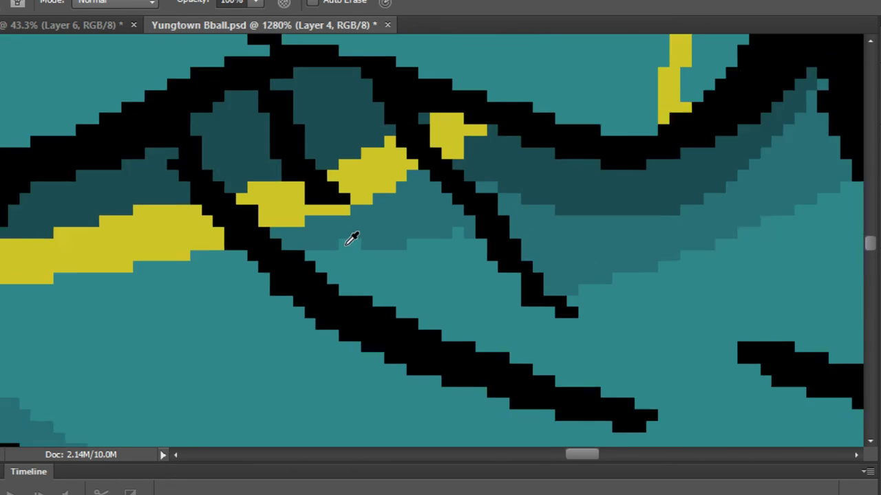
Check the waistband, shorts and lower figure for areas that still lack mid-teal shading.
scroll(311, 255, "up", 3)
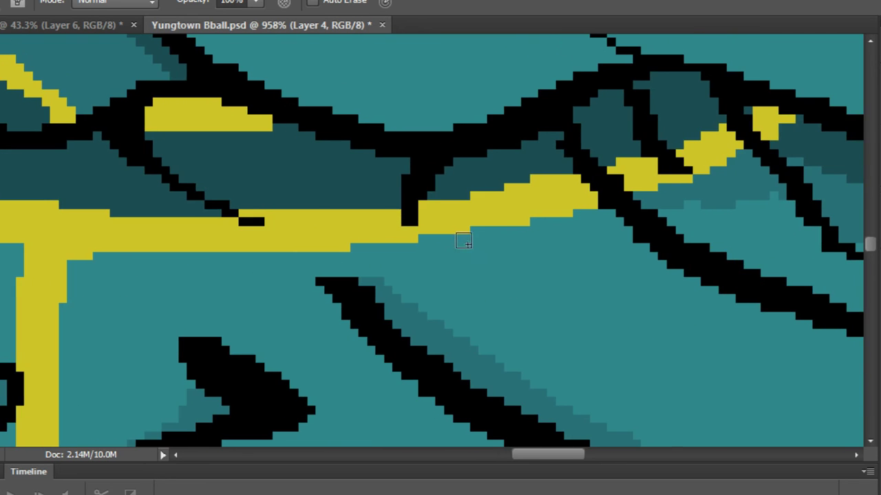
scroll(475, 237, "down", 5)
scroll(564, 223, "up", 2)
scroll(541, 232, "down", 1)
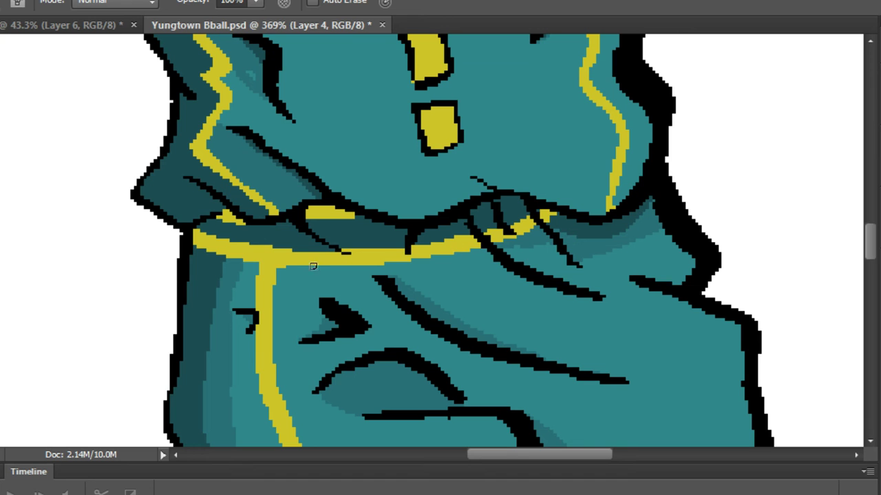
scroll(526, 231, "down", 5)
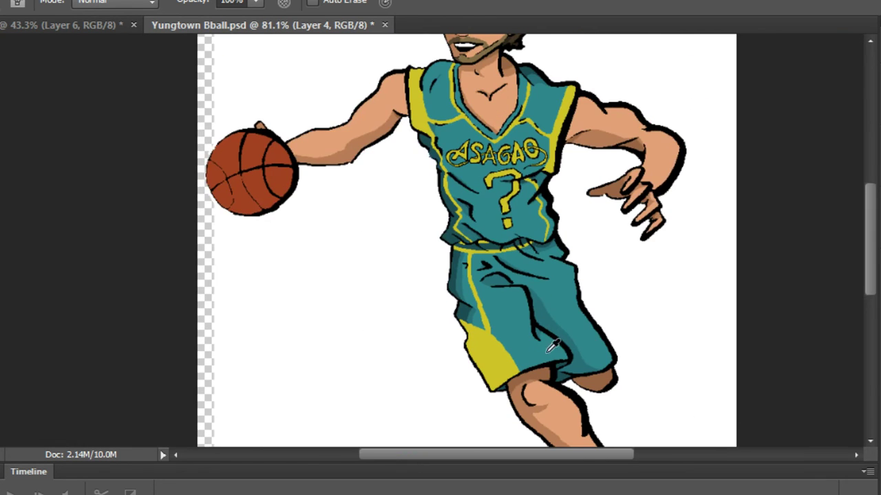
scroll(577, 352, "up", 2)
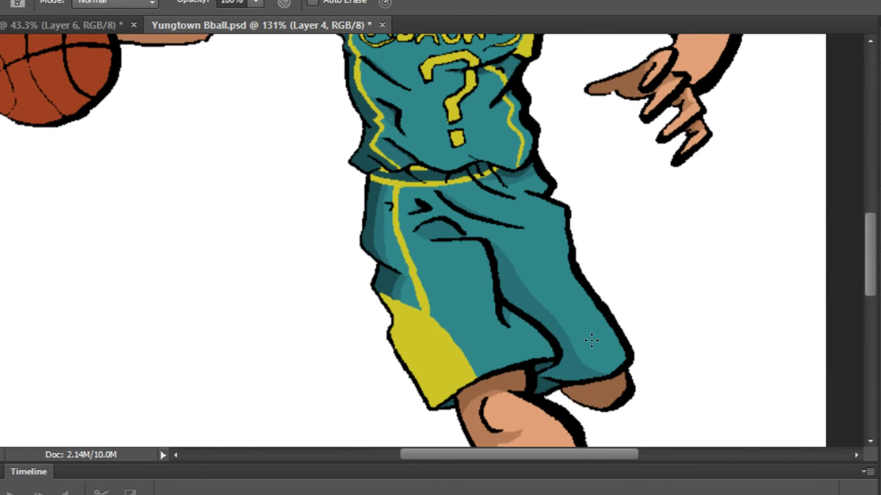
scroll(596, 284, "down", 3)
scroll(594, 289, "up", 1)
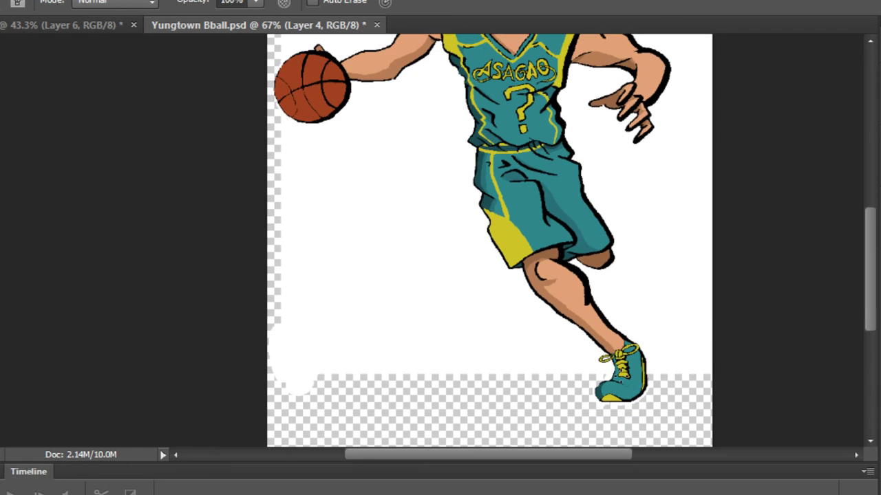
Outline mid-teal shadow edges across the shoe's toe and from the crease up around the lowest lace on Layer 4.
scroll(631, 392, "up", 12)
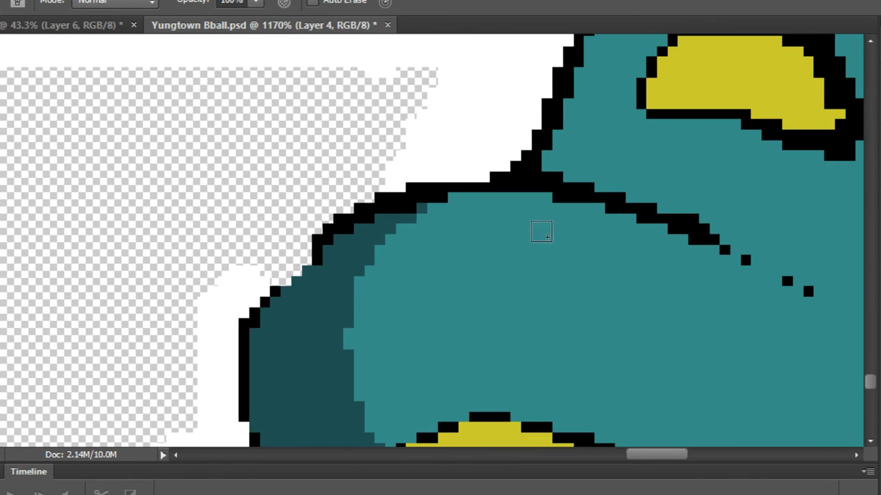
scroll(541, 232, "down", 1)
mouse_move(547, 135)
left_mouse_down()
mouse_move(487, 228)
mouse_move(476, 284)
mouse_move(486, 337)
left_mouse_up()
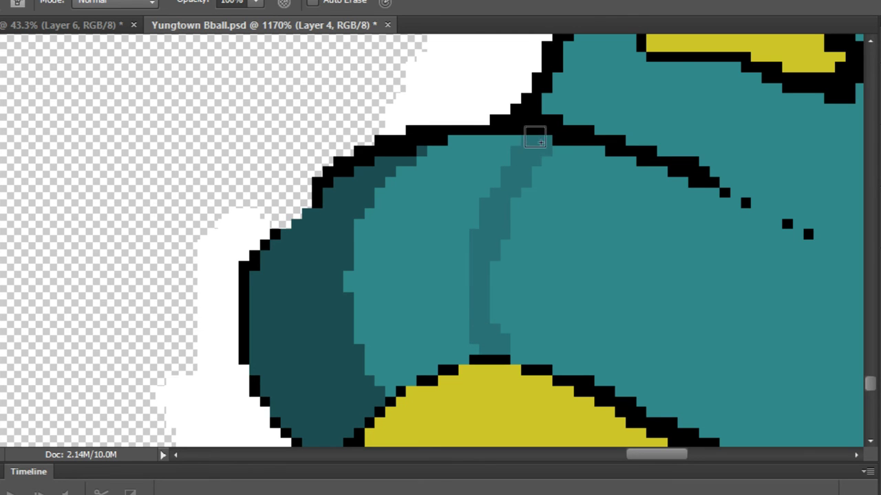
left_click_drag(536, 137, 365, 358)
mouse_move(448, 344)
left_mouse_down()
mouse_move(531, 304)
mouse_move(545, 282)
mouse_move(489, 280)
mouse_move(463, 263)
mouse_move(460, 396)
mouse_move(486, 302)
left_mouse_up()
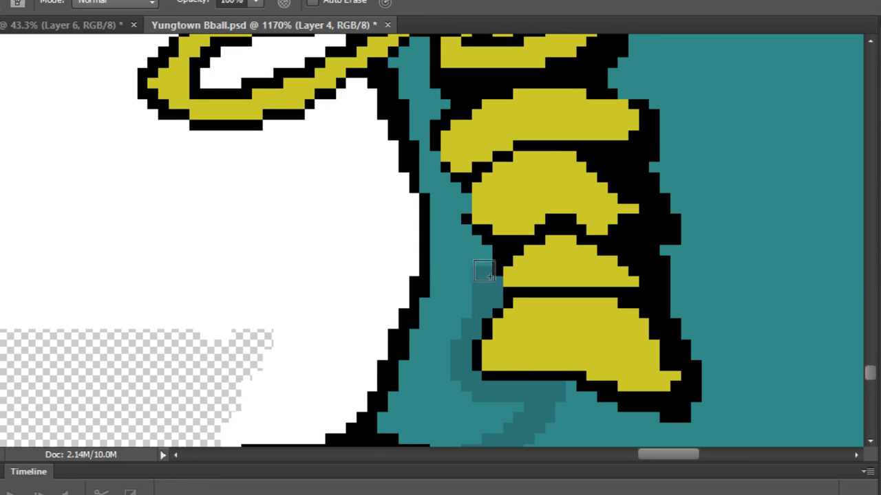
Extend the mid-teal shadow up alongside the laces, filling the narrow strip of shoe beside them up to the ankle.
left_click_drag(459, 216, 441, 195)
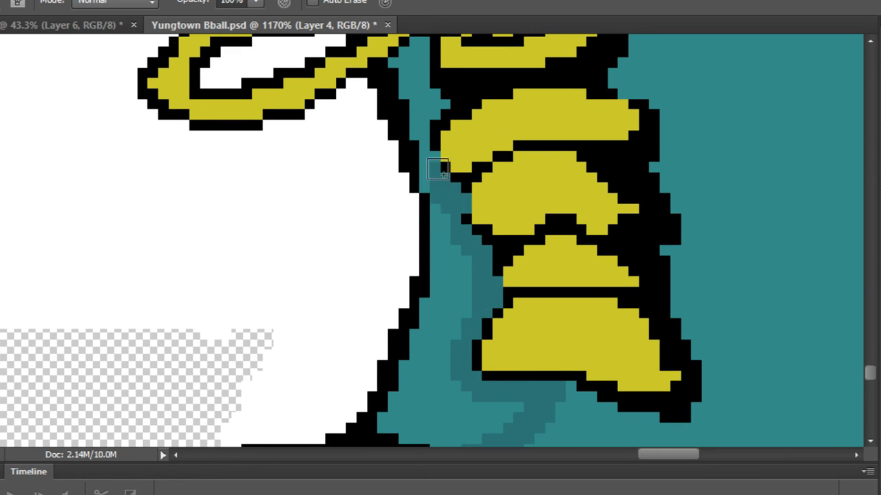
left_click(460, 148, "alt")
scroll(457, 156, "up", 3)
left_click(456, 157)
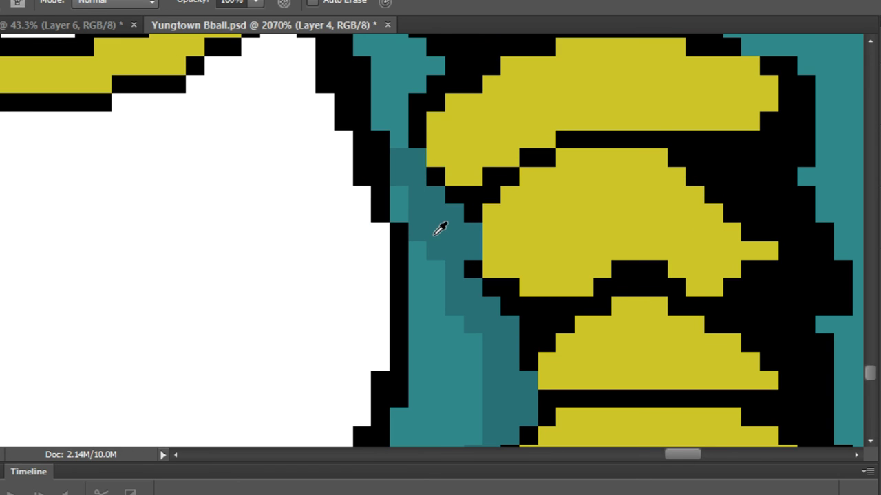
left_click(432, 238, "alt")
mouse_move(435, 233)
left_mouse_down()
mouse_move(414, 290)
mouse_move(423, 374)
left_mouse_up()
mouse_move(412, 308)
left_mouse_down()
mouse_move(440, 262)
mouse_move(423, 254)
mouse_move(406, 170)
mouse_move(374, 197)
mouse_move(376, 381)
left_mouse_up()
left_click_drag(358, 269, 373, 430)
mouse_move(346, 346)
left_mouse_down()
mouse_move(337, 398)
mouse_move(392, 374)
left_mouse_up()
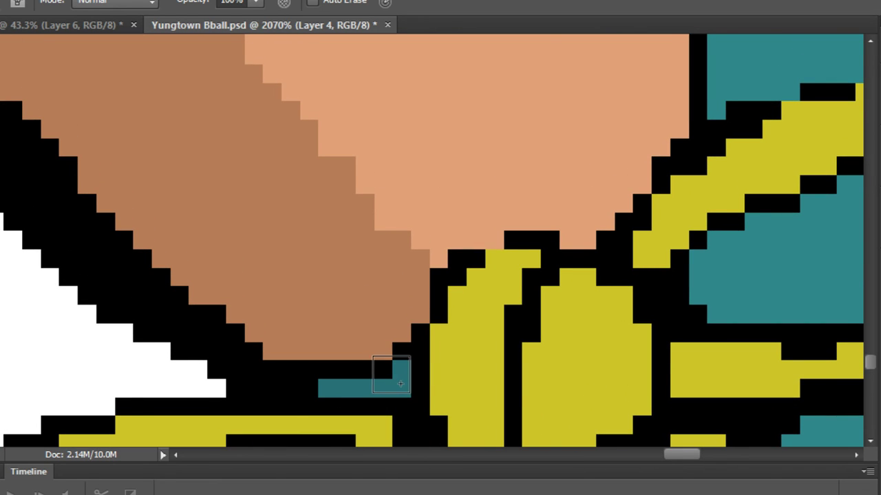
Paint a mid-teal shadow band lengthwise through the teal area inside the heel-side lace loop.
scroll(557, 302, "down", 3)
scroll(562, 295, "down", 3)
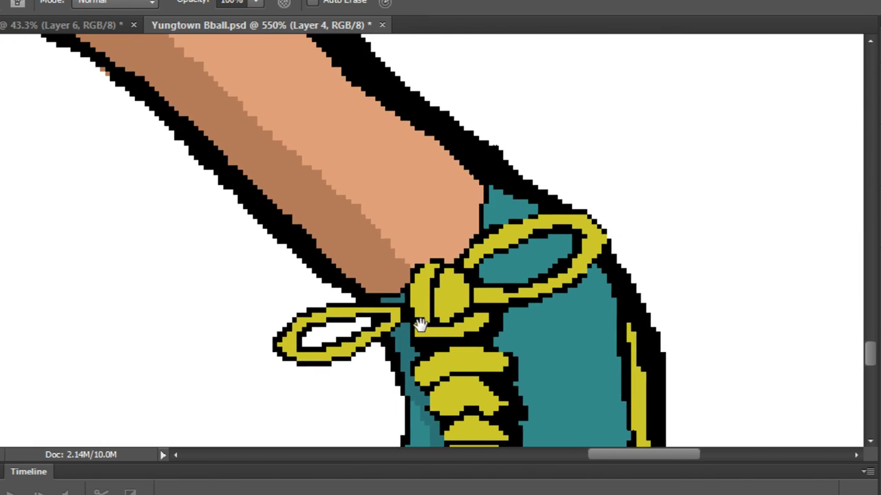
scroll(542, 286, "up", 4)
scroll(540, 287, "up", 3)
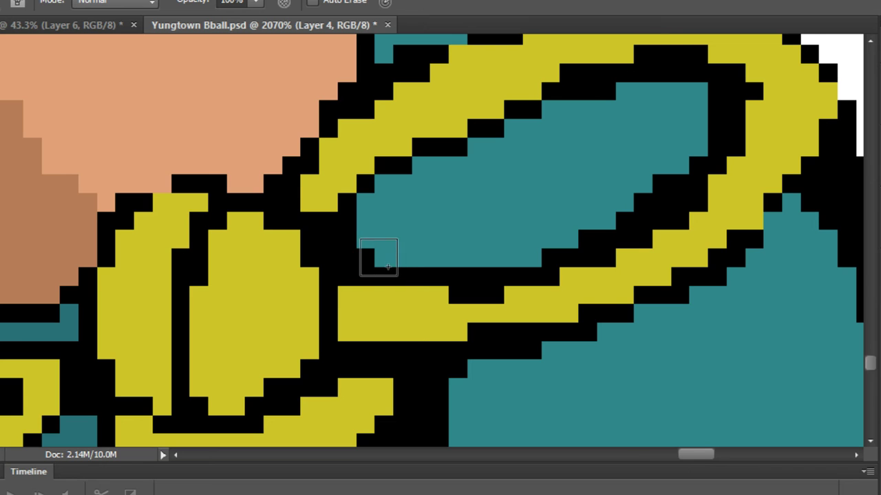
mouse_move(377, 262)
left_mouse_down()
mouse_move(447, 219)
mouse_move(519, 179)
mouse_move(595, 149)
mouse_move(691, 127)
left_mouse_up()
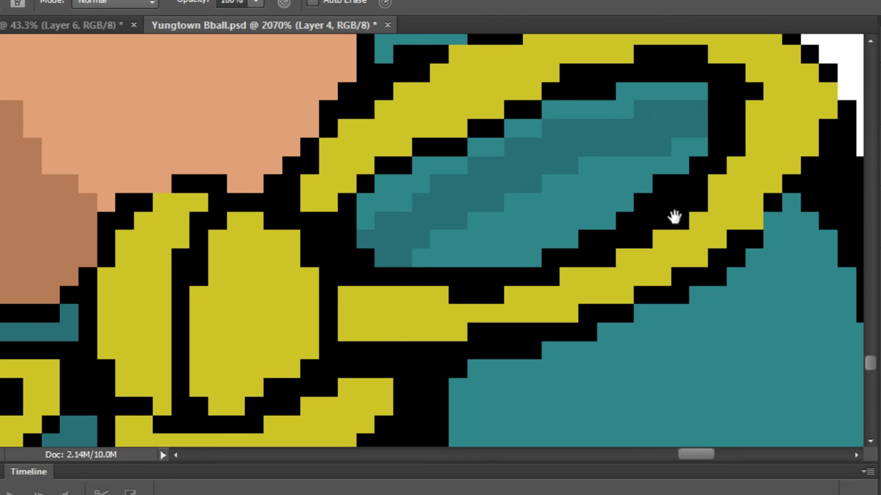
Paint a curved mid-teal shadow on the shoe below the heel-side lace loop, following the loop's lower edge.
left_click_drag(675, 217, 610, 147)
scroll(664, 206, "down", 2)
scroll(704, 142, "up", 1)
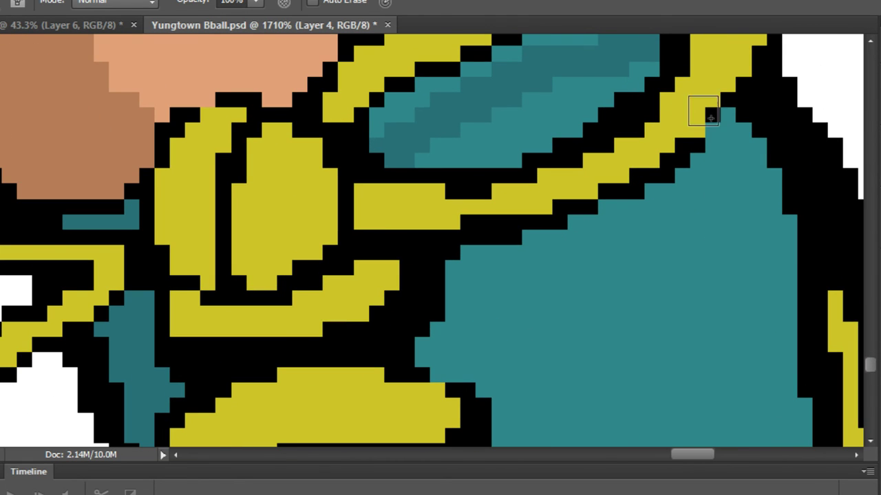
scroll(600, 90, "down", 1)
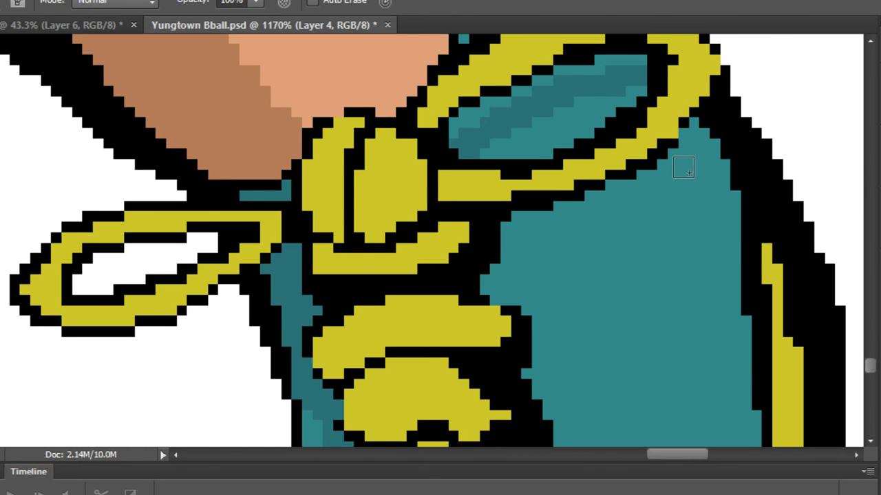
mouse_move(684, 167)
left_mouse_down()
mouse_move(643, 221)
mouse_move(582, 256)
mouse_move(507, 266)
left_mouse_up()
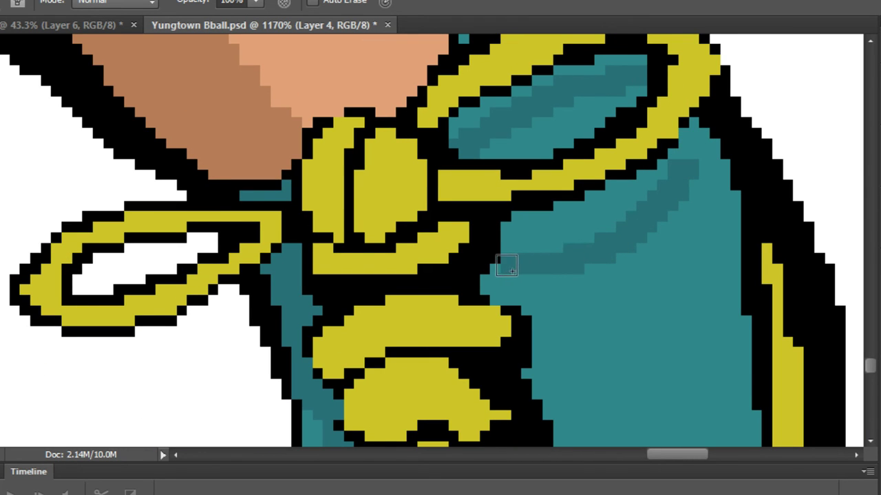
scroll(688, 172, "up", 1)
scroll(678, 145, "up", 1)
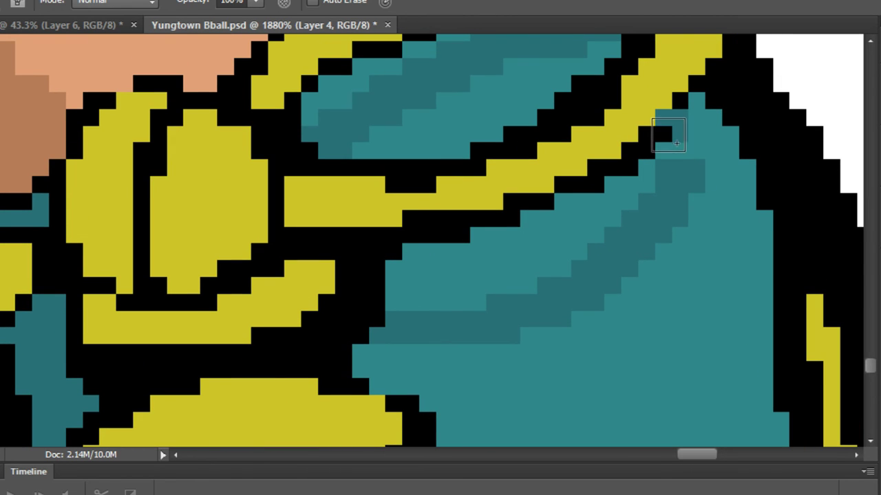
scroll(708, 172, "down", 3)
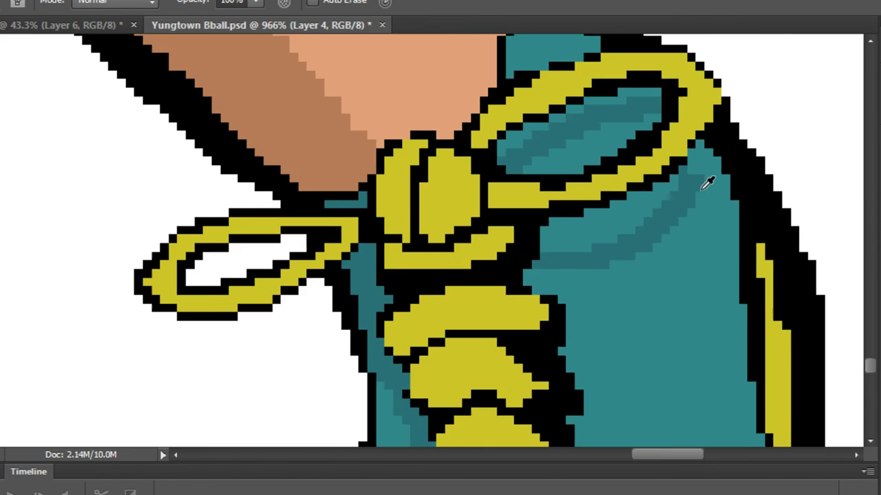
scroll(634, 235, "down", 1)
scroll(565, 243, "up", 3)
scroll(582, 239, "down", 3)
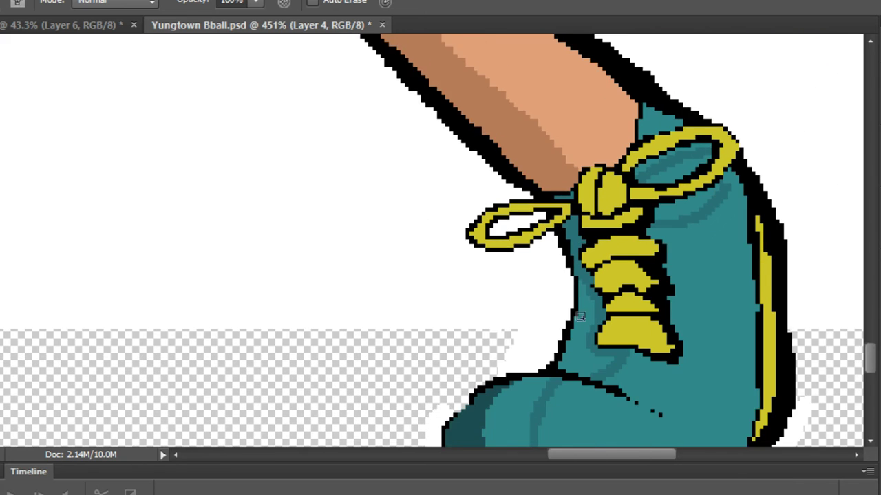
Sample the toe's dark teal and paint a small dark shadow beside the lace knot, under the front lace loop.
scroll(582, 310, "down", 3)
left_click(463, 357, "alt")
scroll(599, 125, "up", 14)
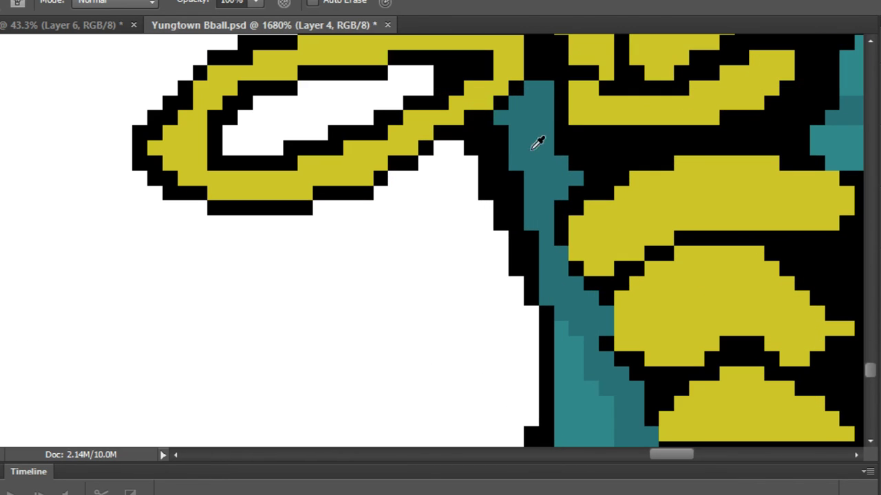
left_click_drag(528, 166, 571, 135)
scroll(563, 135, "down", 4)
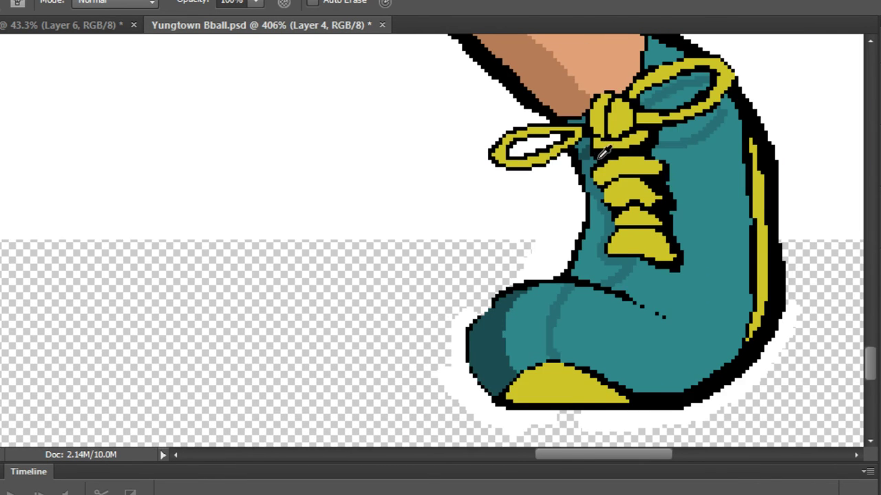
scroll(586, 252, "up", 1)
scroll(524, 176, "up", 3)
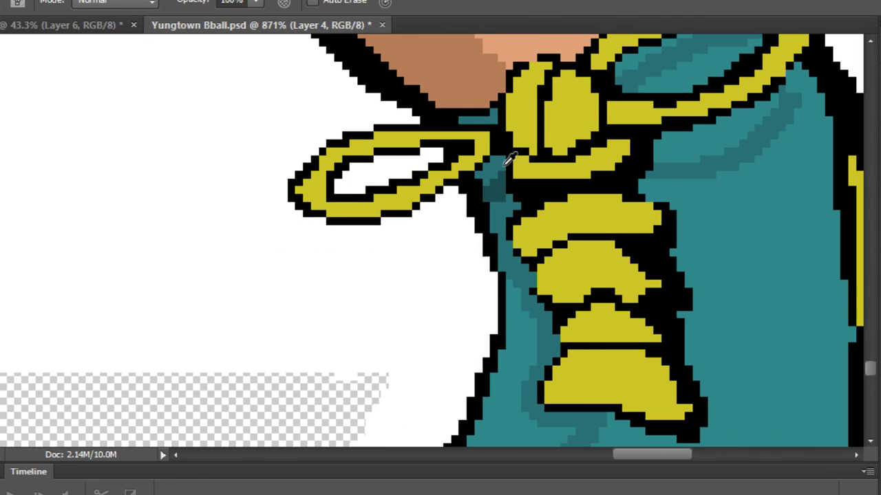
Sample the mid-teal and fill the front of the shoe between its outline, the laces and the toe crease.
left_click(502, 157, "alt")
scroll(500, 164, "up", 2)
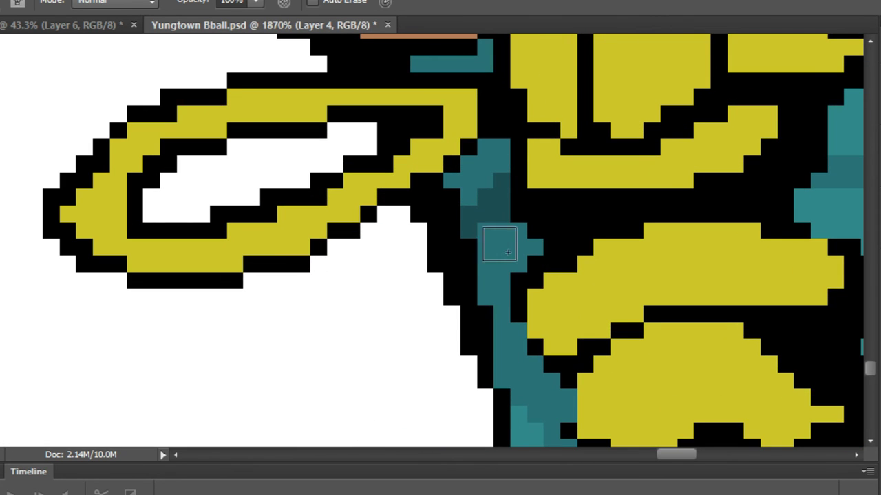
scroll(529, 262, "down", 1)
left_click_drag(528, 290, 552, 88)
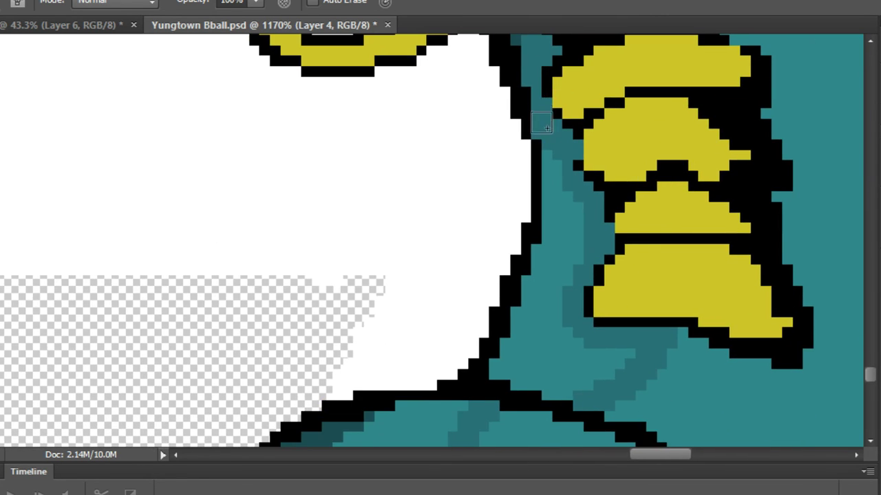
mouse_move(547, 130)
left_mouse_down()
mouse_move(553, 166)
mouse_move(552, 222)
mouse_move(495, 368)
mouse_move(577, 387)
mouse_move(618, 366)
mouse_move(589, 385)
mouse_move(523, 383)
mouse_move(577, 205)
left_mouse_up()
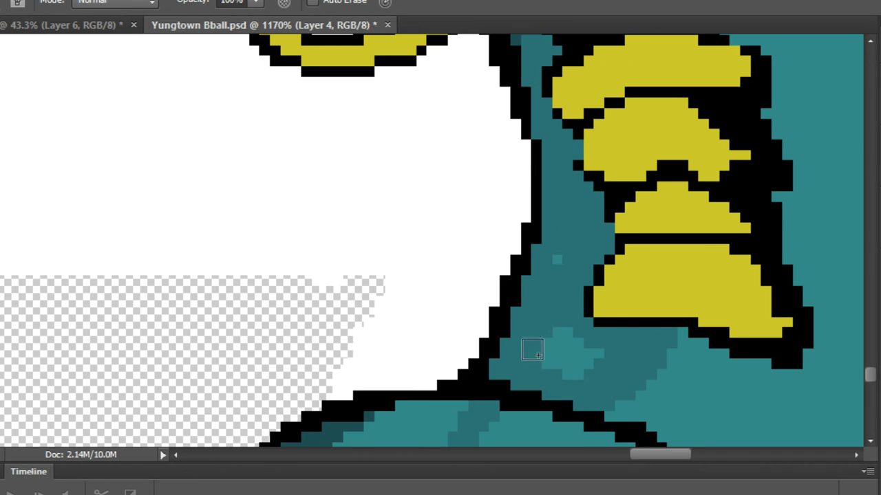
mouse_move(549, 372)
left_mouse_down()
mouse_move(586, 341)
mouse_move(595, 374)
mouse_move(580, 347)
mouse_move(645, 154)
left_mouse_up()
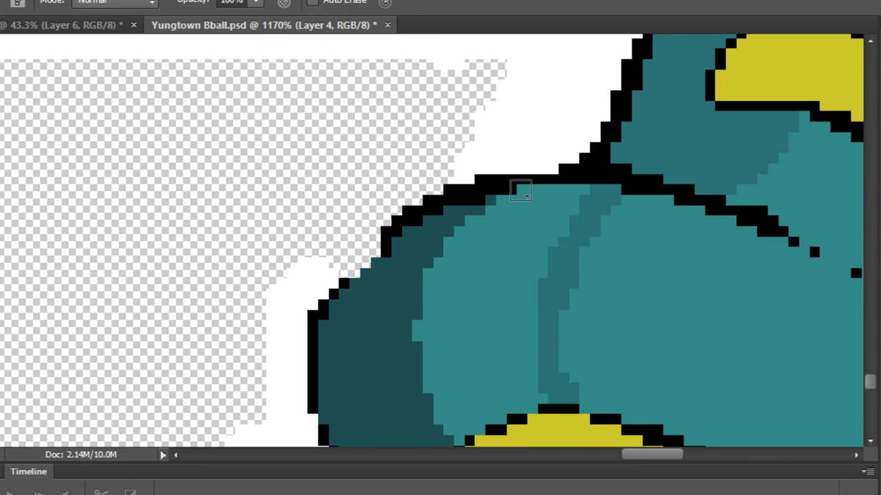
key("g")
left_click(441, 300)
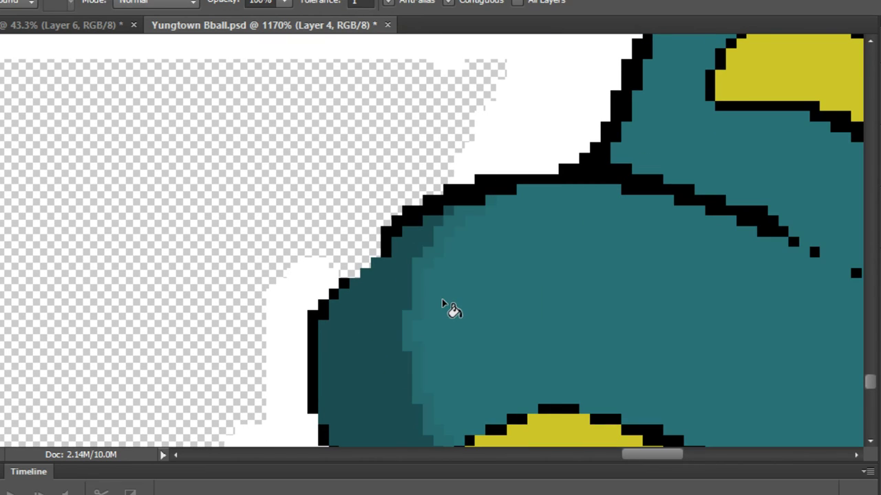
key("ctrl+z")
Border the toe's dark shadow and yellow cap with mid-teal, and fill the enclosed base-teal area with mid-teal.
key("b")
scroll(572, 211, "up", 8)
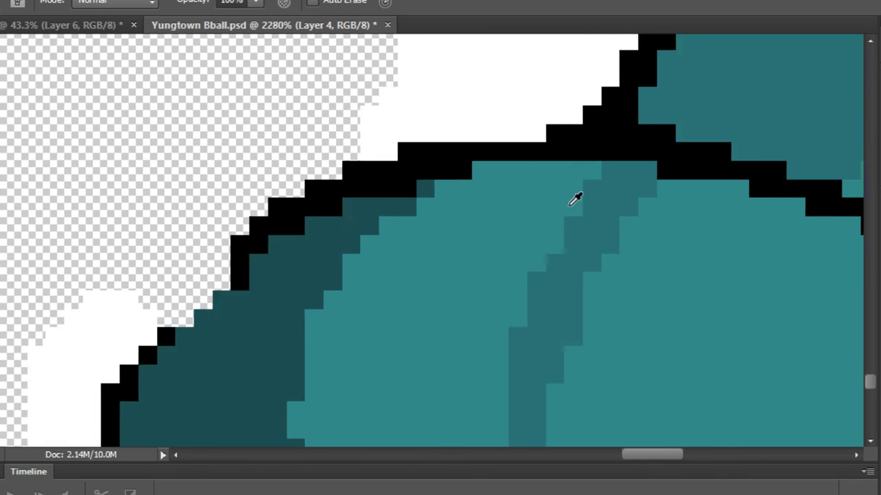
mouse_move(468, 192)
left_mouse_down()
mouse_move(590, 177)
mouse_move(609, 189)
mouse_move(457, 219)
mouse_move(465, 194)
mouse_move(392, 289)
mouse_move(375, 261)
mouse_move(361, 288)
mouse_move(344, 274)
mouse_move(276, 387)
mouse_move(375, 119)
mouse_move(352, 180)
mouse_move(374, 229)
mouse_move(377, 300)
mouse_move(401, 320)
mouse_move(400, 366)
mouse_move(442, 396)
mouse_move(442, 411)
mouse_move(458, 390)
mouse_move(605, 328)
left_mouse_up()
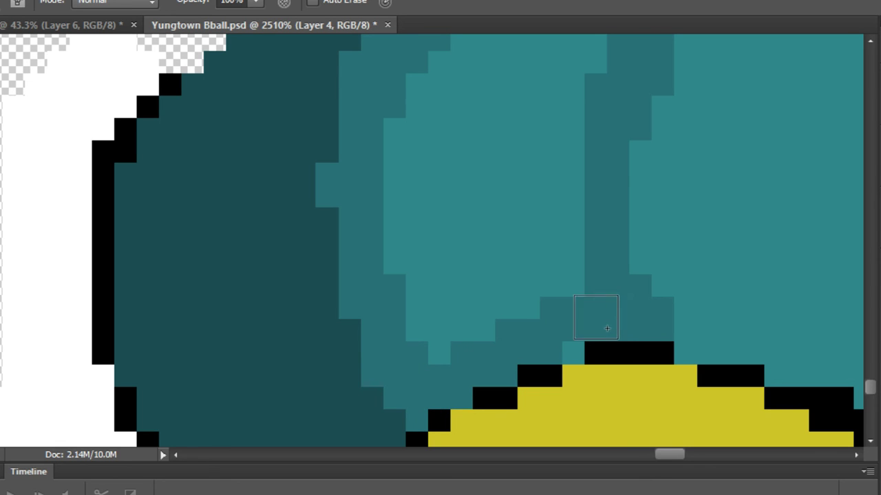
key("g")
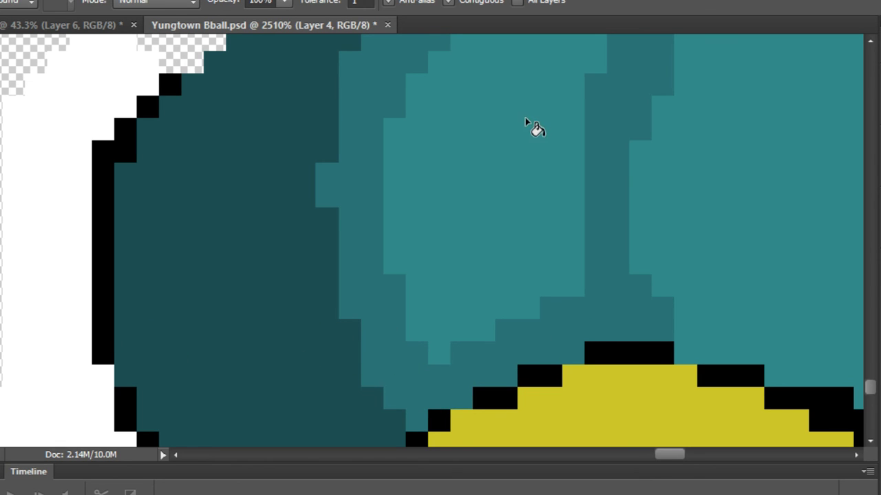
scroll(550, 131, "down", 10)
scroll(605, 161, "up", 8)
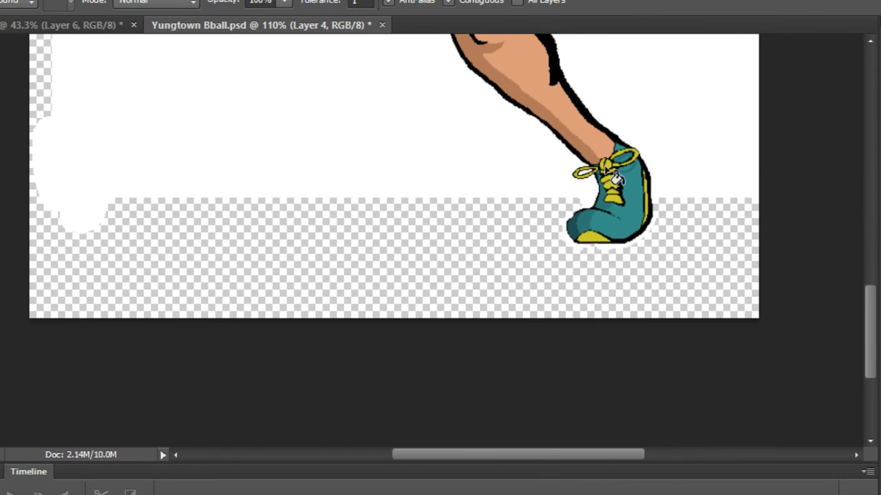
scroll(535, 338, "up", 10)
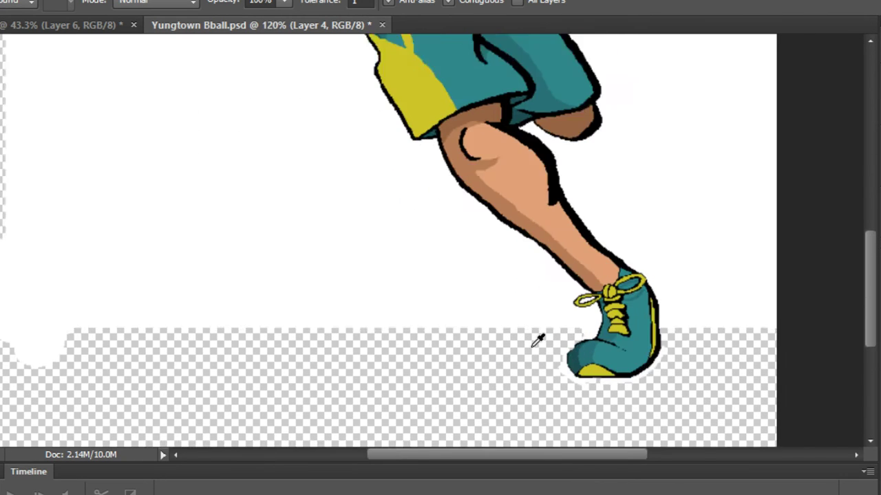
scroll(639, 174, "up", 1)
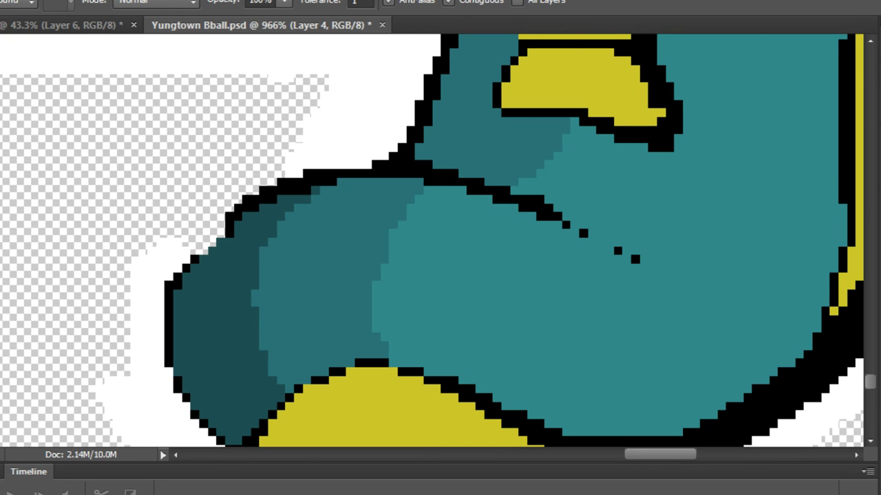
Paint a mid-teal shadow beneath the shoe's toe crease and trim it back to a thin edge with base teal.
key("b")
scroll(462, 162, "up", 6)
mouse_move(376, 219)
left_mouse_down()
mouse_move(488, 234)
mouse_move(767, 359)
mouse_move(728, 317)
mouse_move(596, 251)
mouse_move(519, 231)
mouse_move(702, 225)
mouse_move(607, 216)
mouse_move(788, 328)
mouse_move(808, 370)
mouse_move(798, 401)
mouse_move(715, 353)
mouse_move(522, 269)
mouse_move(756, 366)
mouse_move(692, 338)
left_mouse_up()
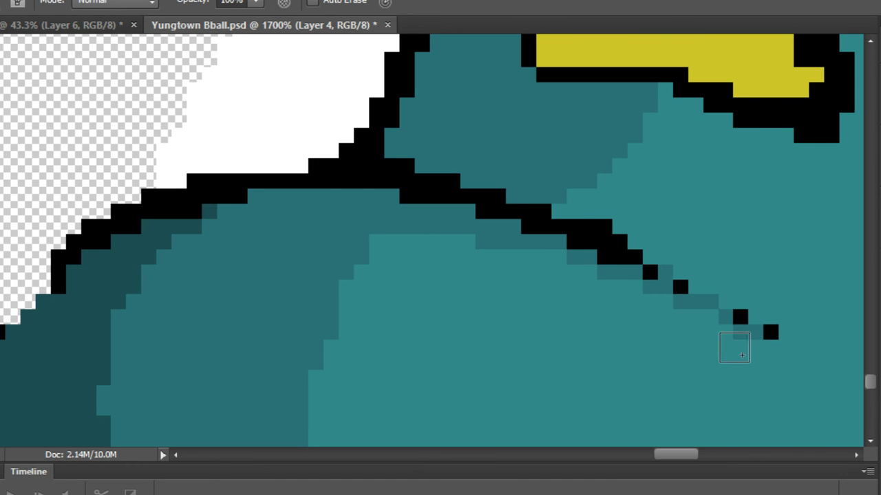
mouse_move(741, 355)
left_mouse_down()
mouse_move(592, 276)
mouse_move(437, 252)
mouse_move(416, 268)
mouse_move(401, 257)
mouse_move(437, 246)
mouse_move(552, 283)
left_mouse_up()
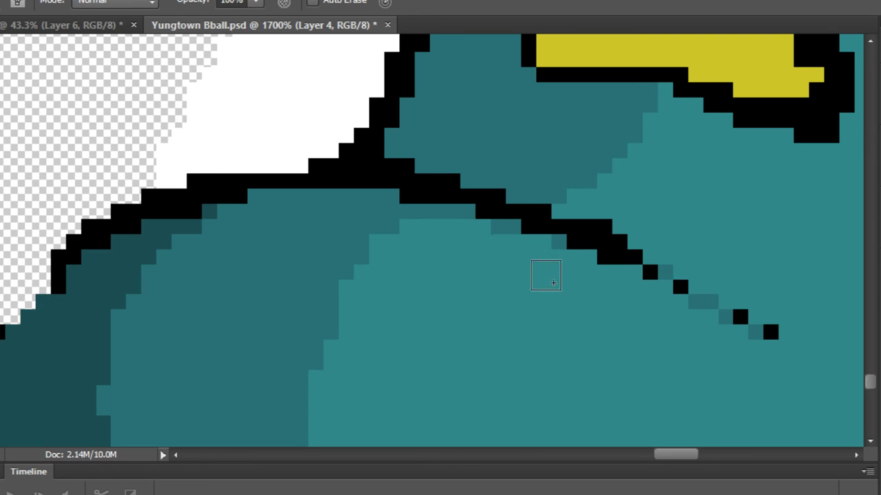
Examine the shoe's shading up close and compare it with the rest of the figure.
scroll(507, 262, "down", 5)
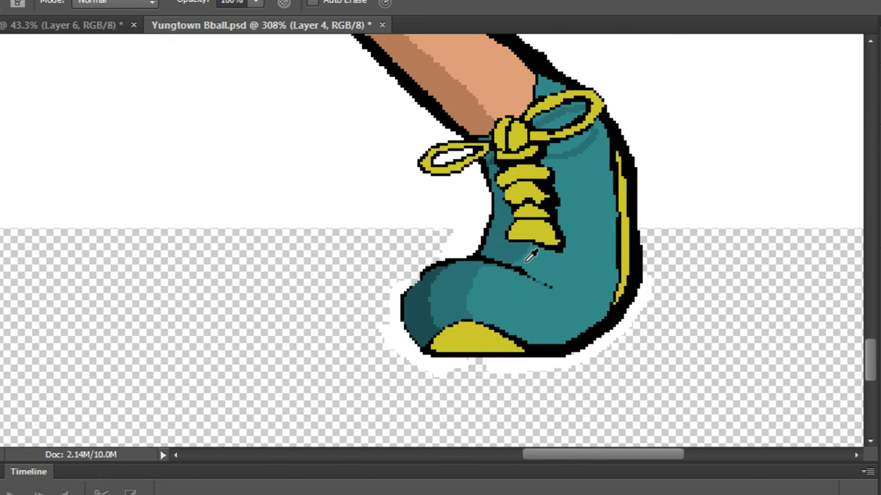
scroll(530, 256, "down", 2)
scroll(539, 252, "up", 10)
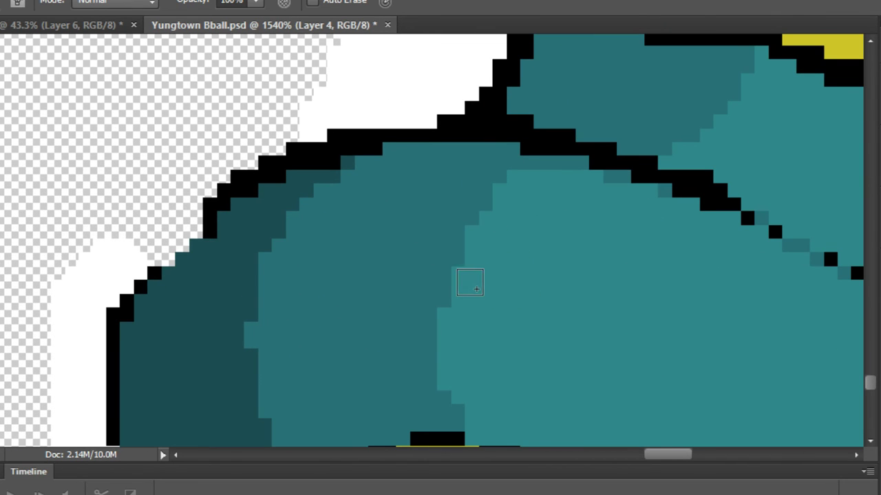
scroll(619, 275, "down", 8)
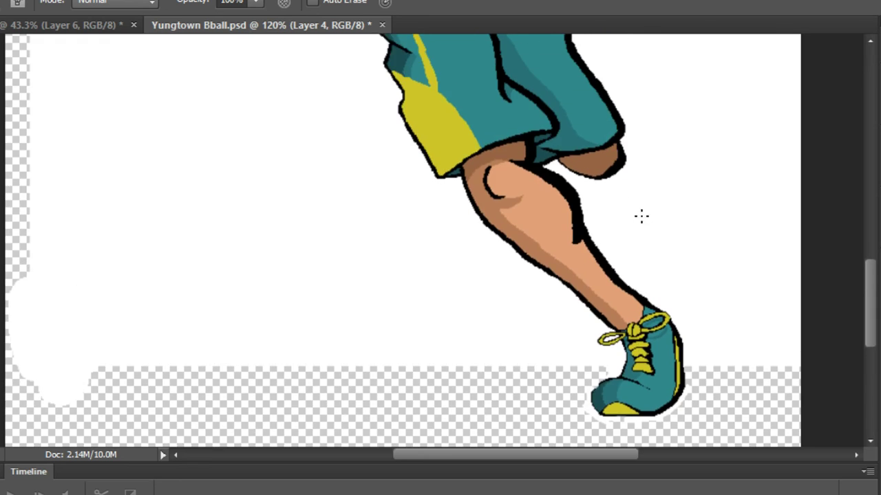
scroll(654, 214, "down", 3)
scroll(648, 210, "up", 1)
scroll(644, 203, "down", 2)
scroll(474, 148, "up", 2)
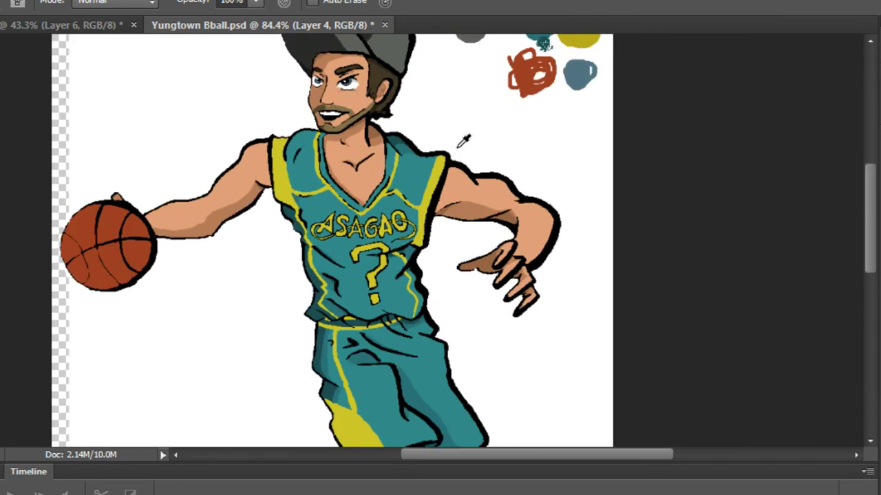
Save the Yungtown Bball.psd drawing.
scroll(468, 143, "down", 2)
left_click(1, 2)
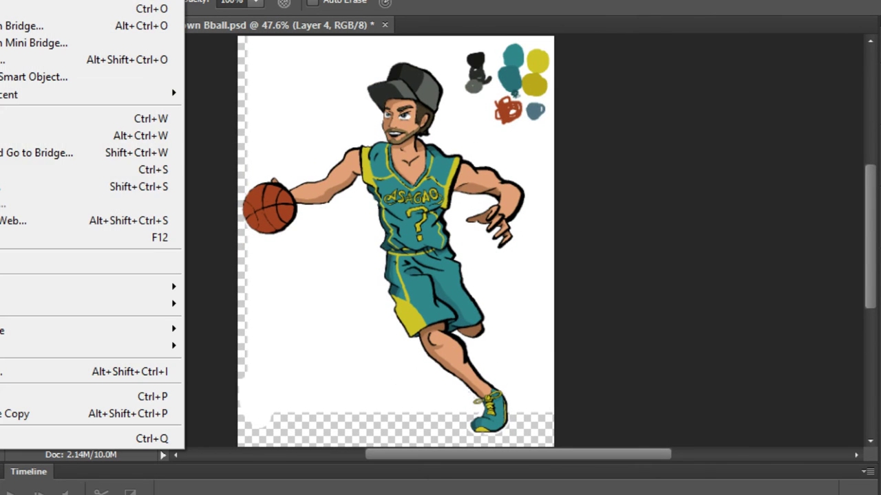
left_click(1, 169)
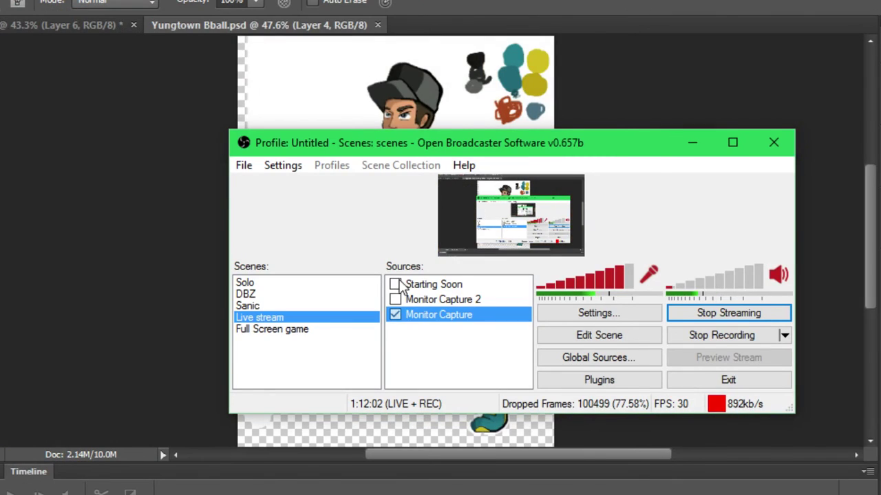
Switch to Open Broadcaster Software and enable the Starting Soon source in the Live stream scene.
left_click(394, 284)
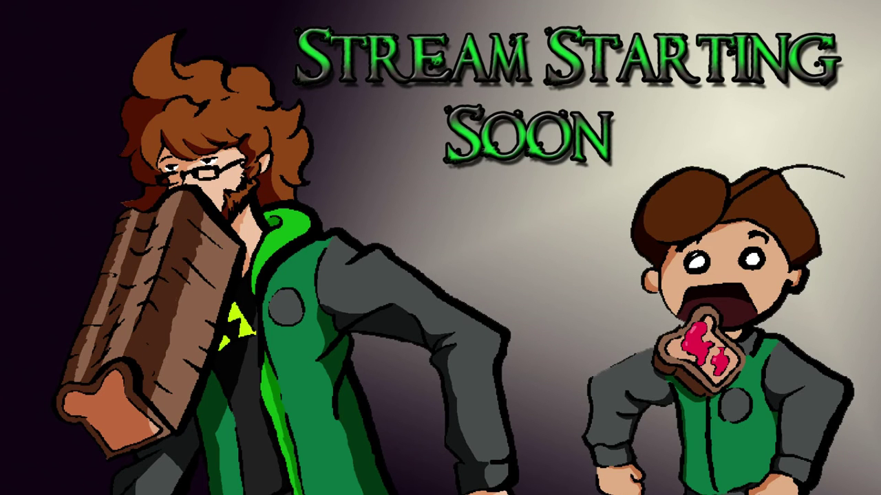